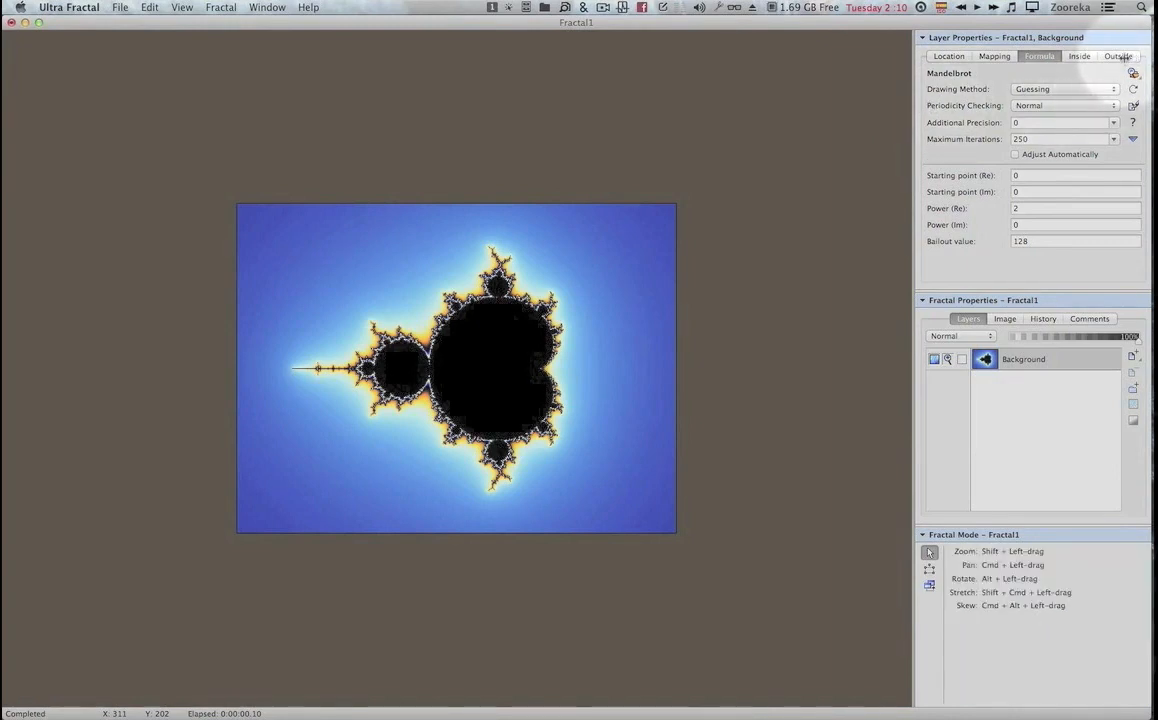
Browse the outside coloring algorithms and create a folder named My Formulae directly under the Library.
click(1118, 56)
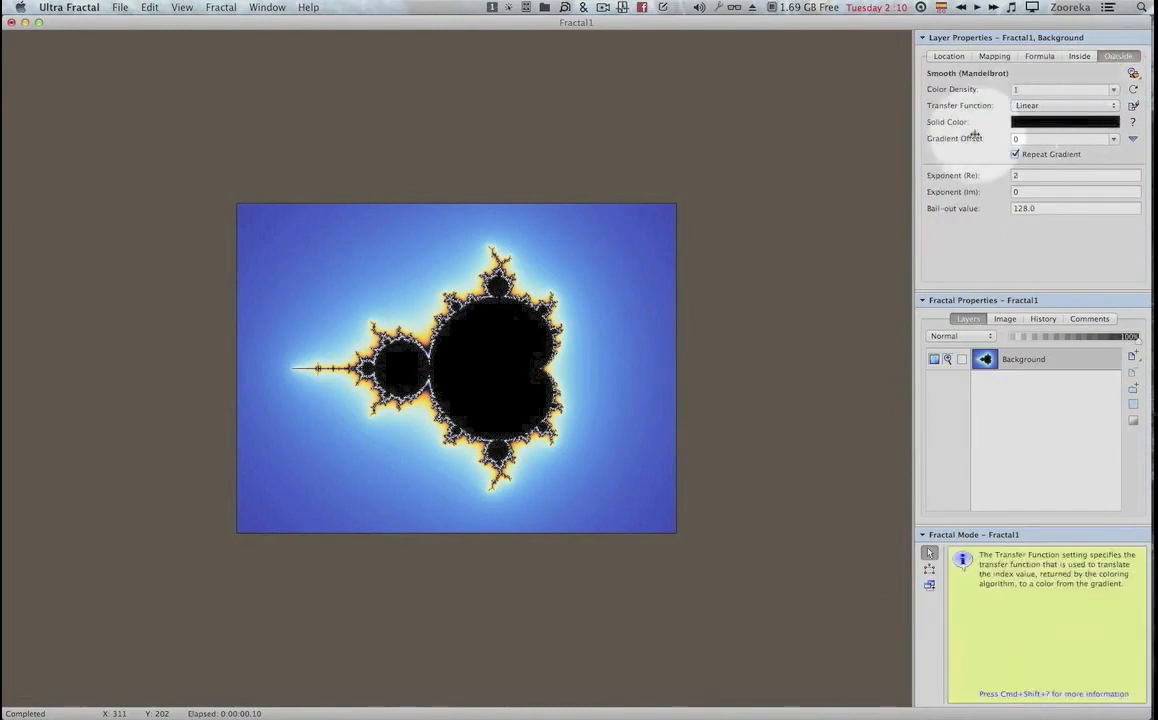
click(1133, 74)
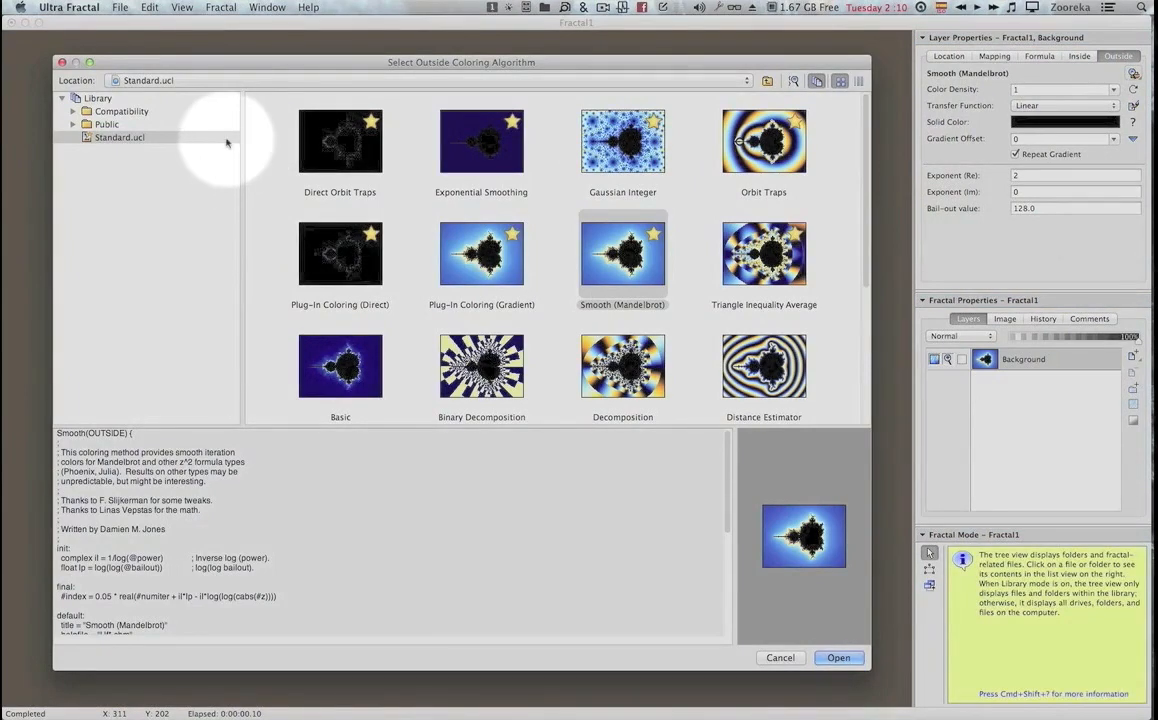
click(98, 98)
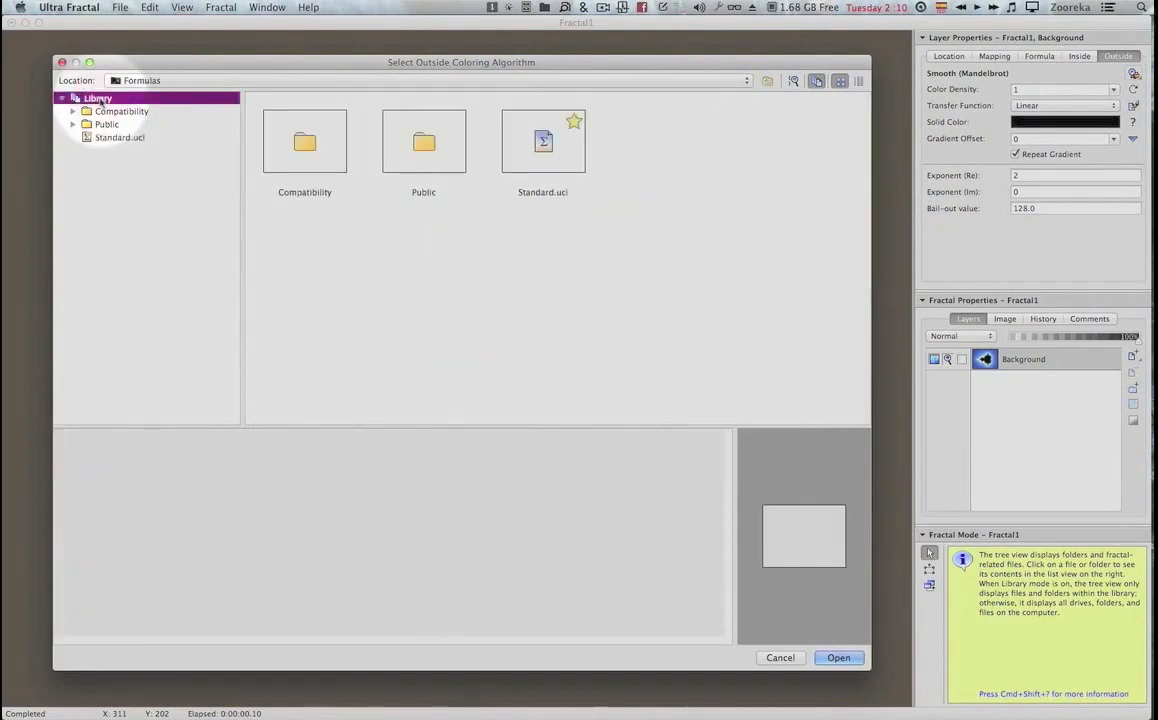
right_click(101, 101)
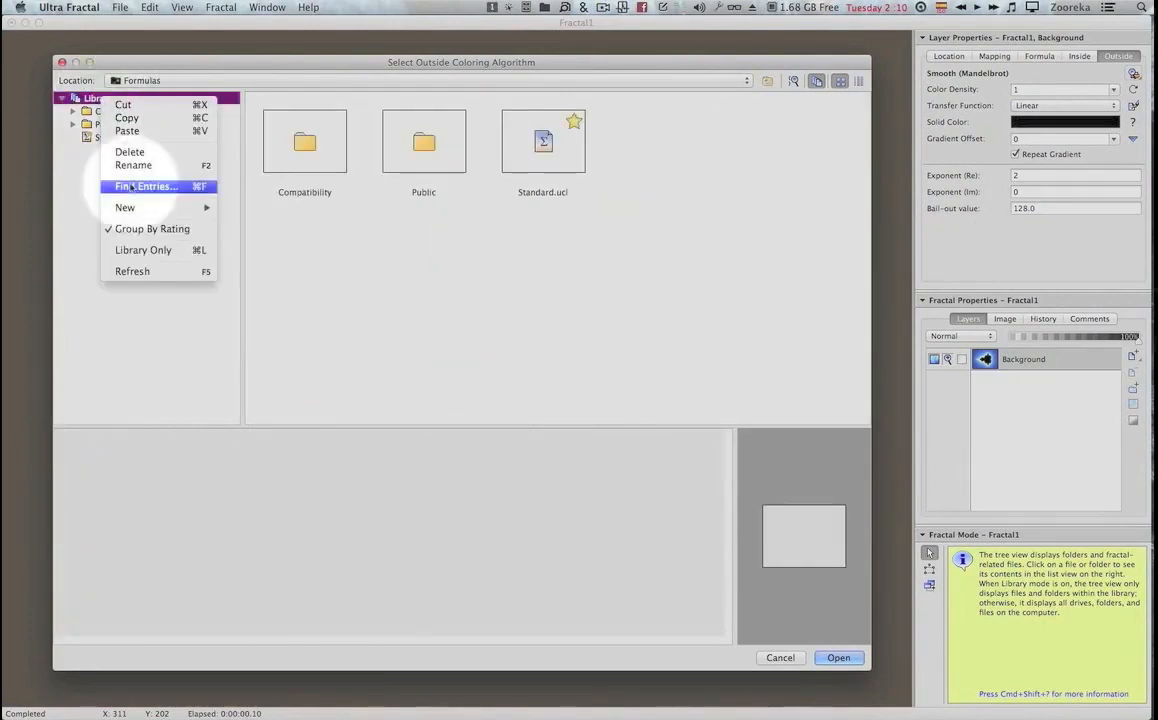
mouse_move(190, 207)
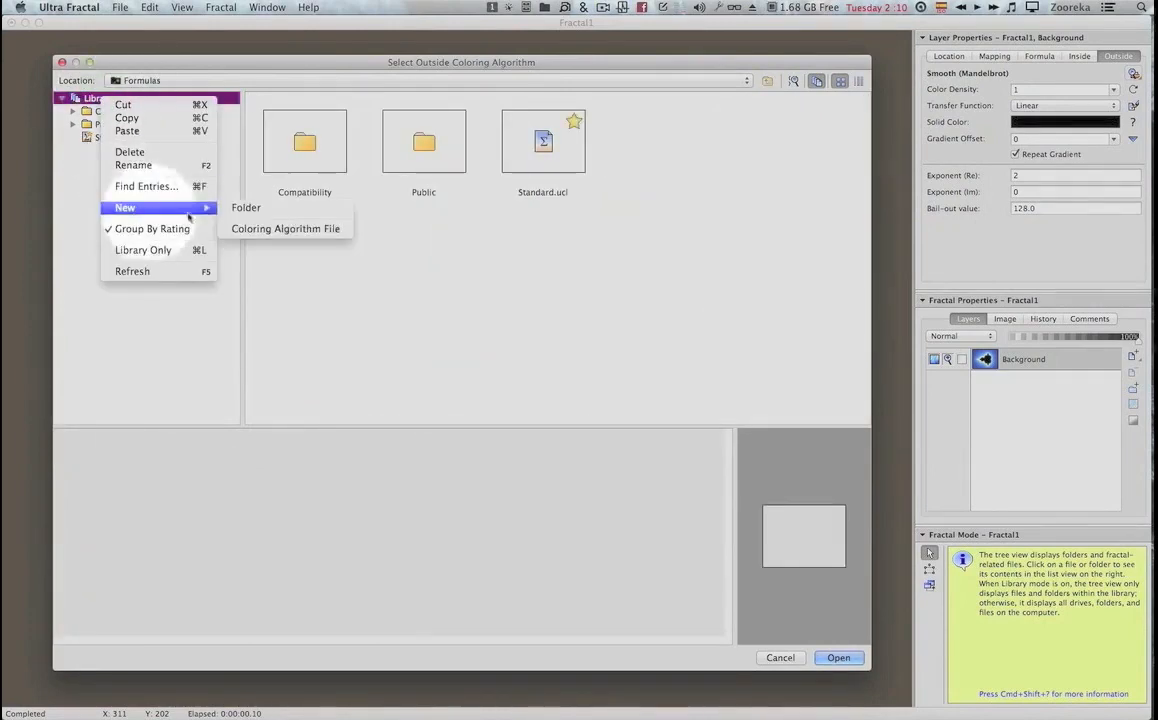
click(235, 210)
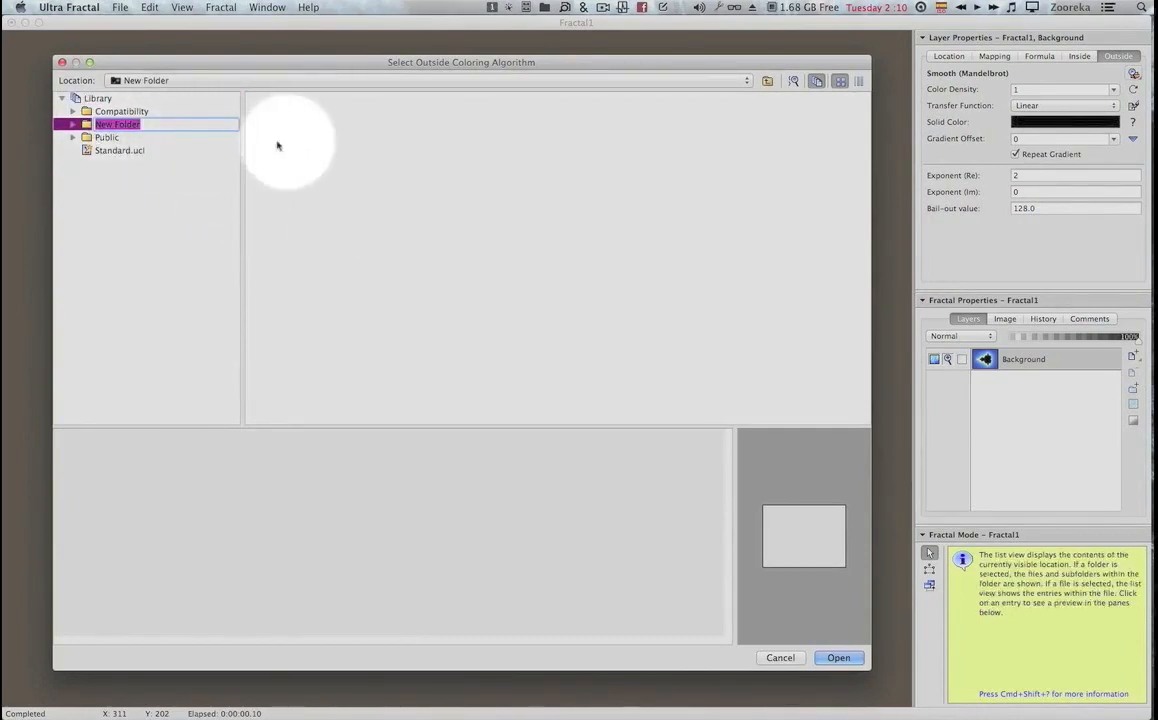
text(M)
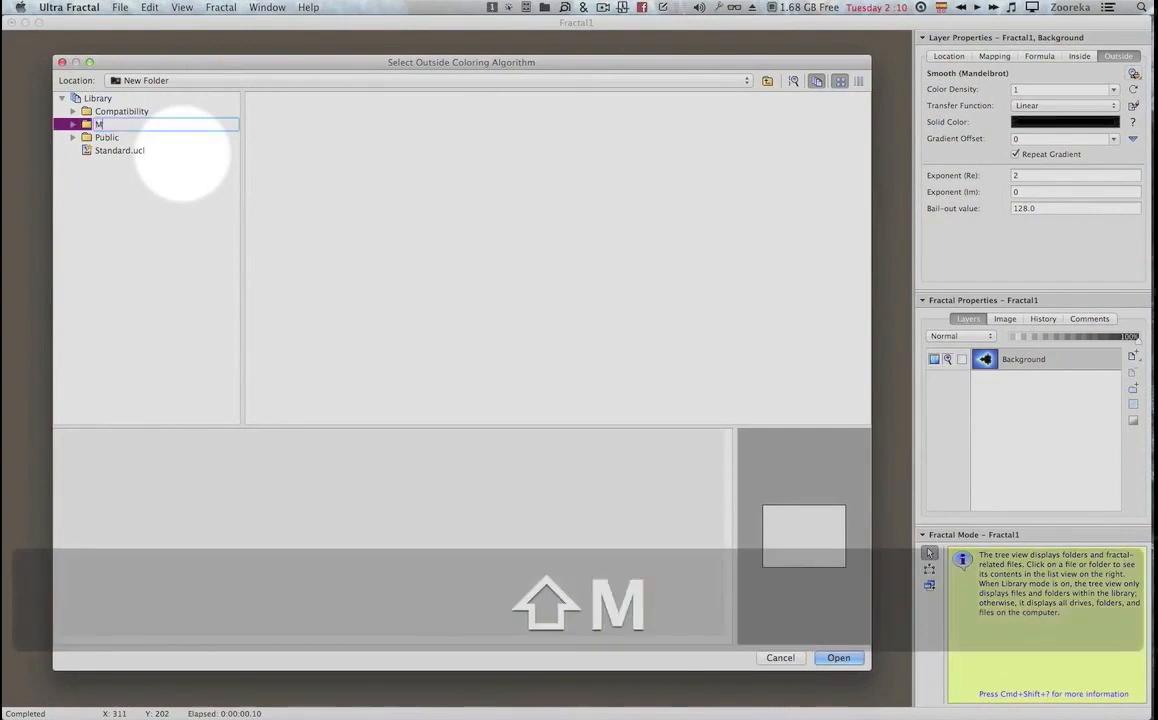
text(y Fo)
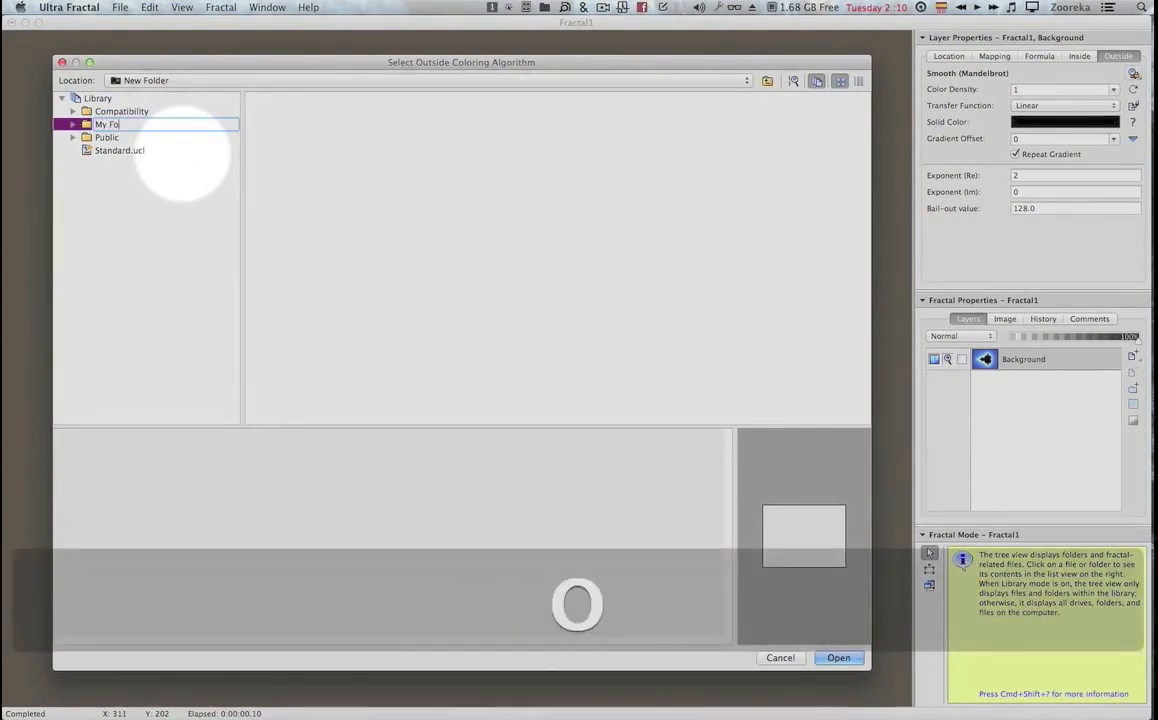
text(rmulae)
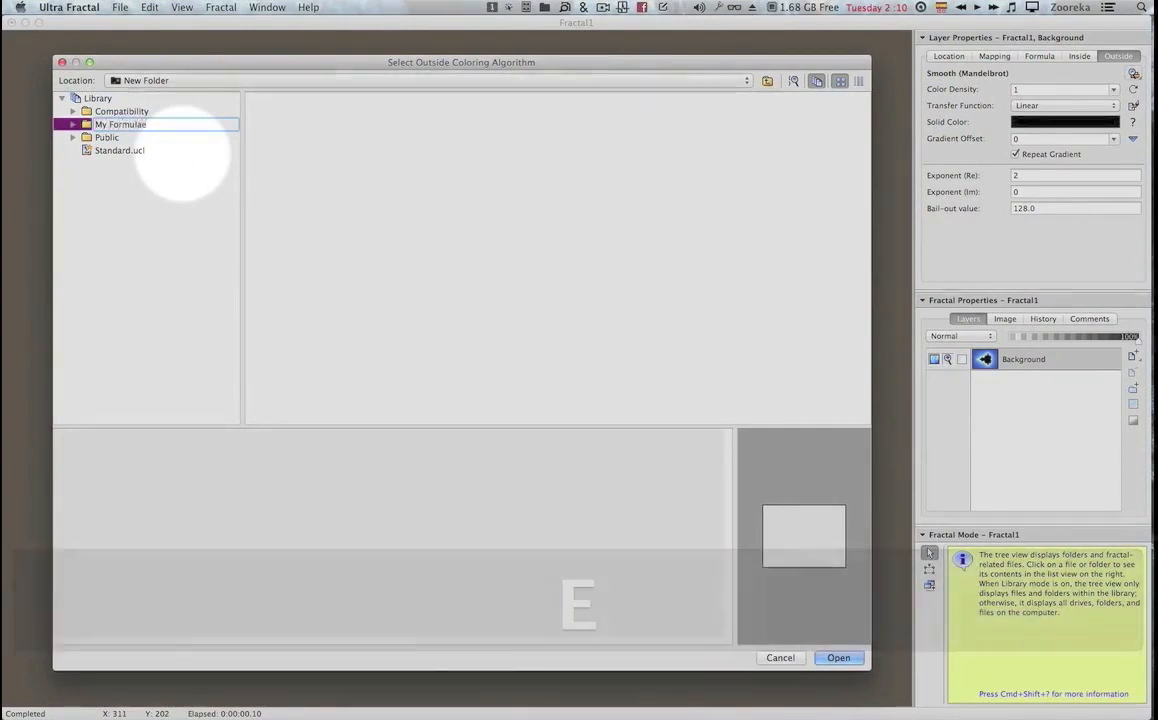
key(Return)
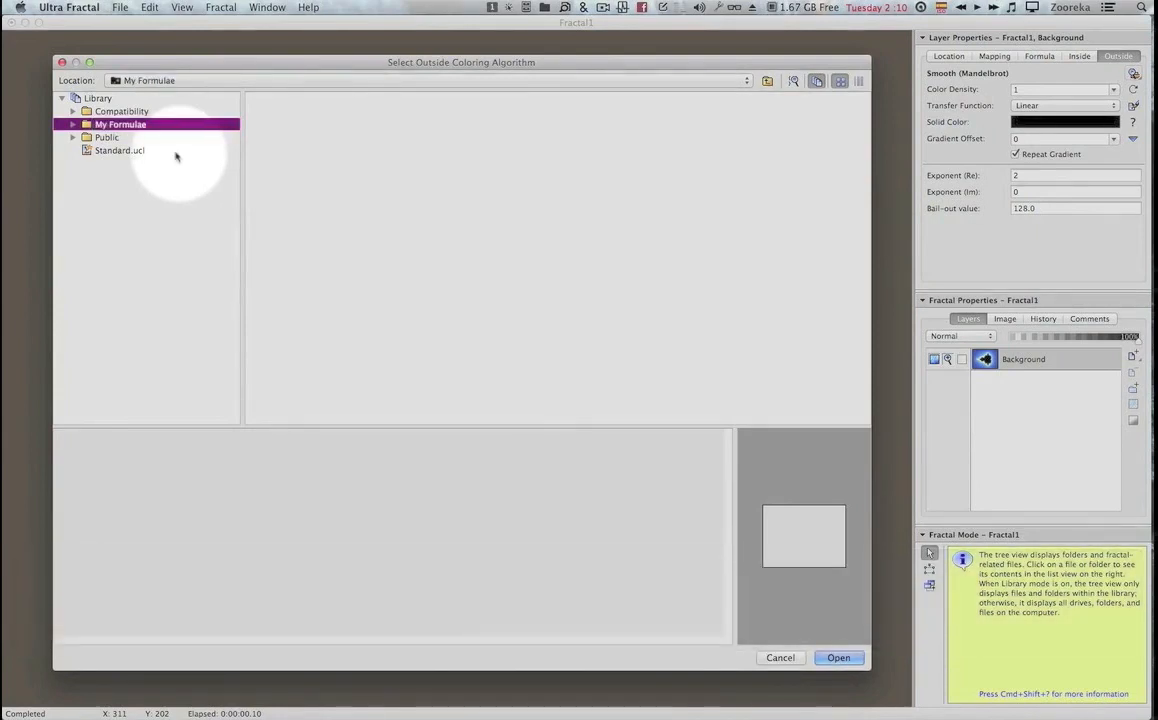
Copy the dmj.ucl coloring file from the Public folder into the My Formulae folder.
click(72, 138)
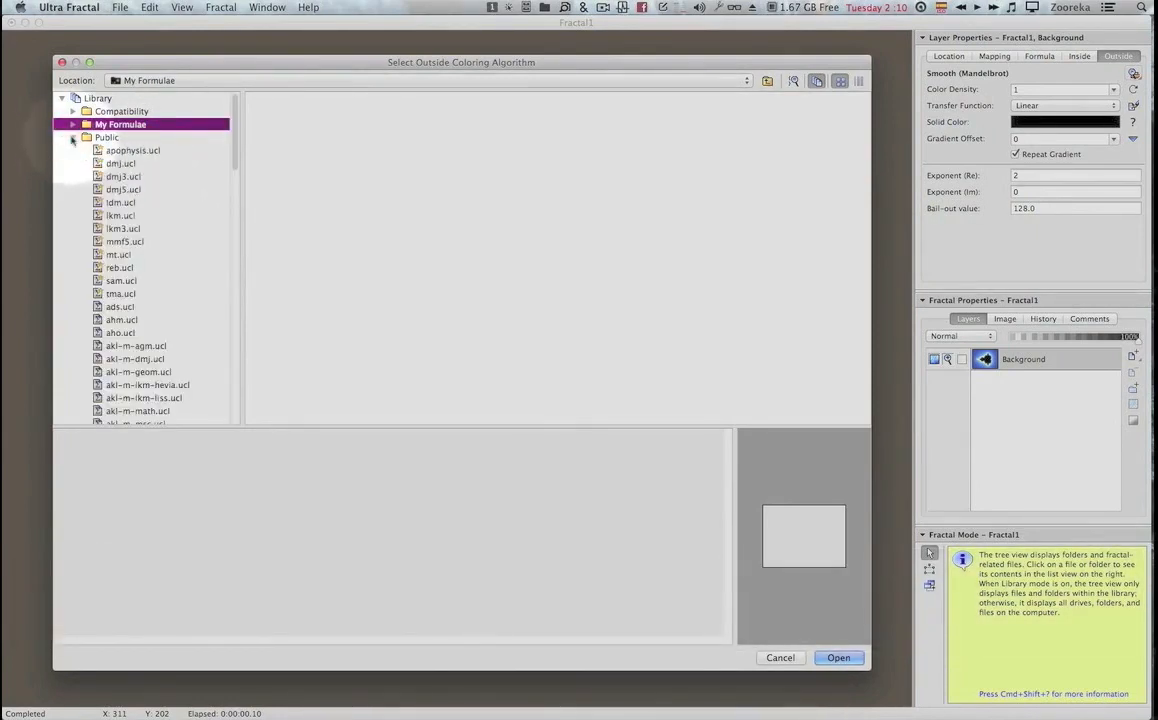
click(128, 166)
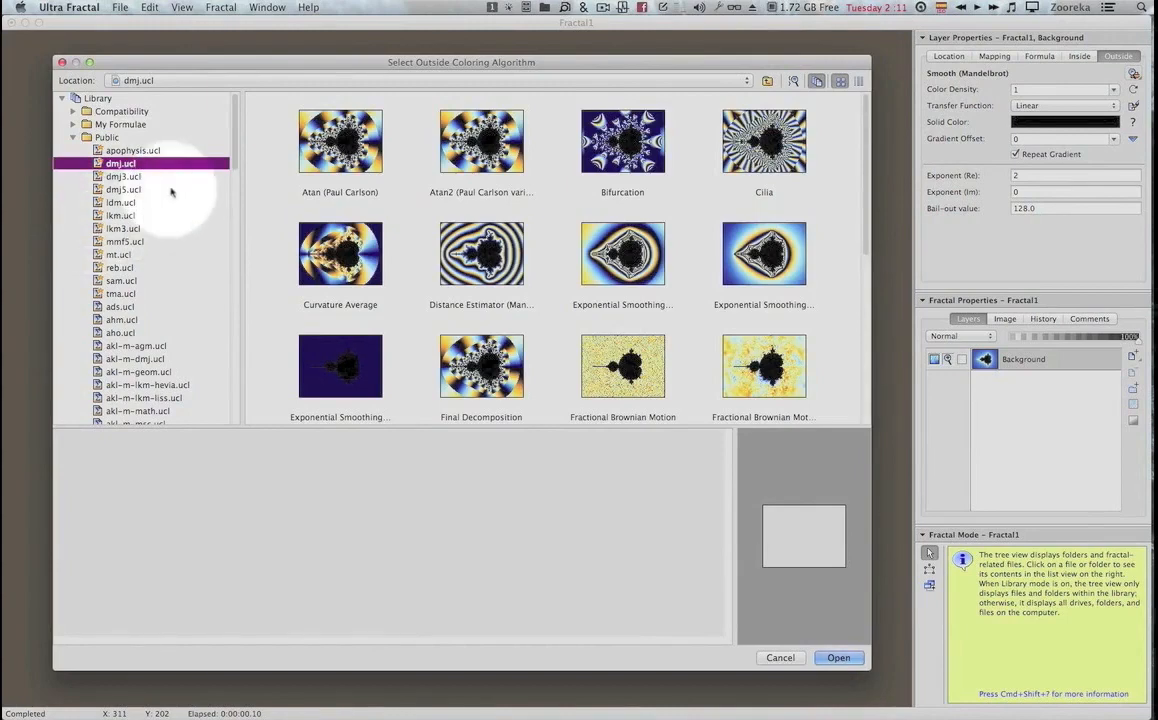
super+click(122, 215)
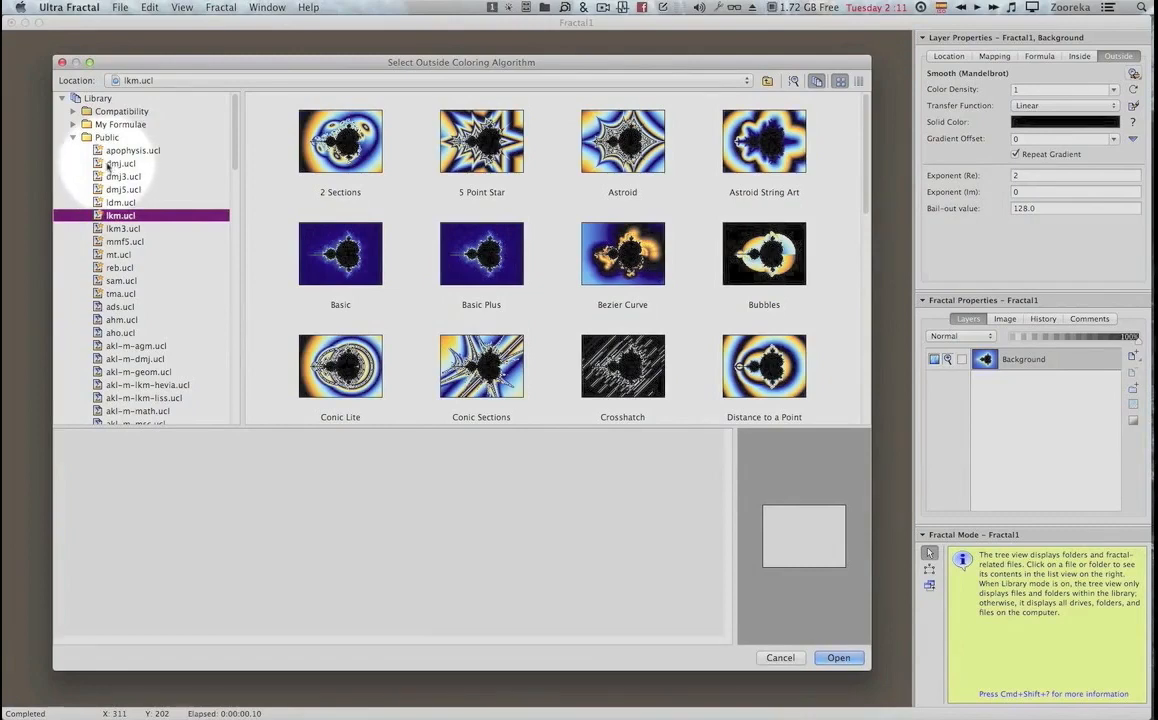
click(110, 164)
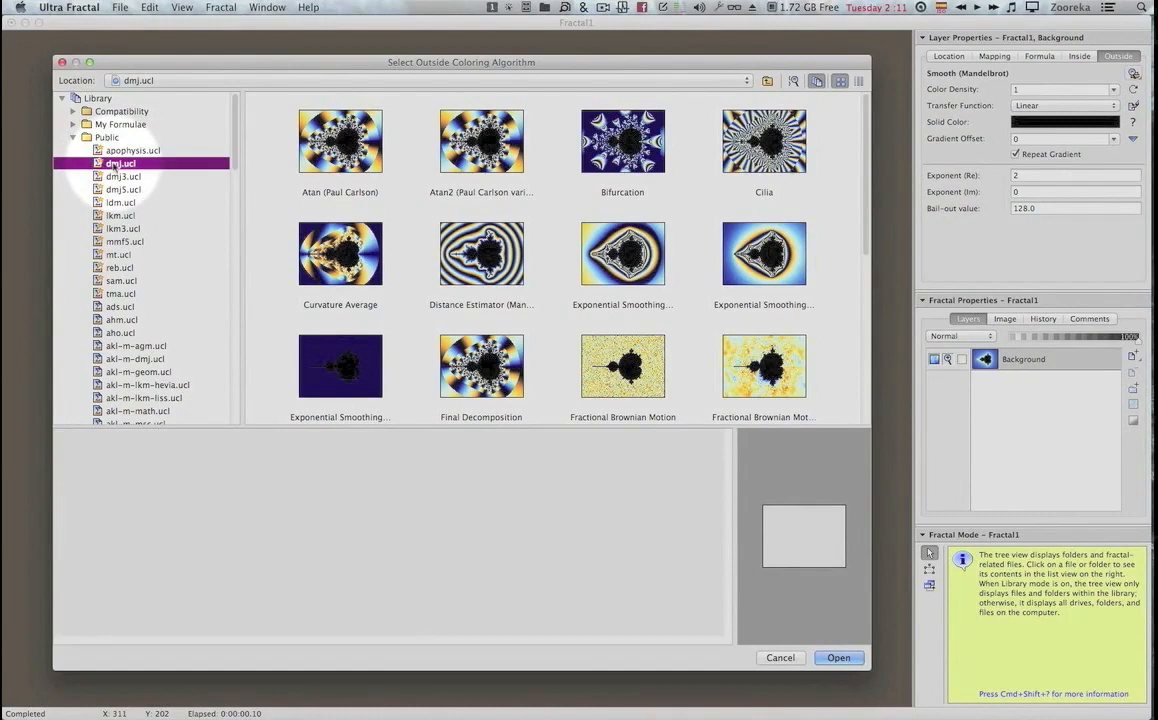
key(super+c)
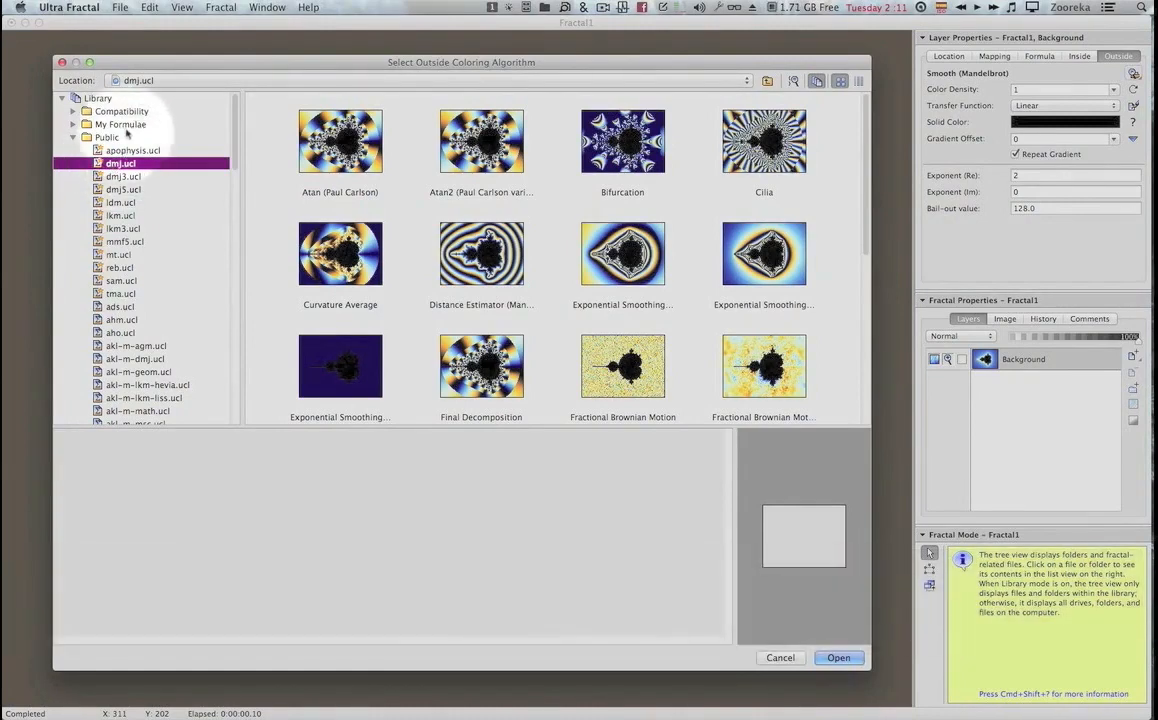
click(127, 126)
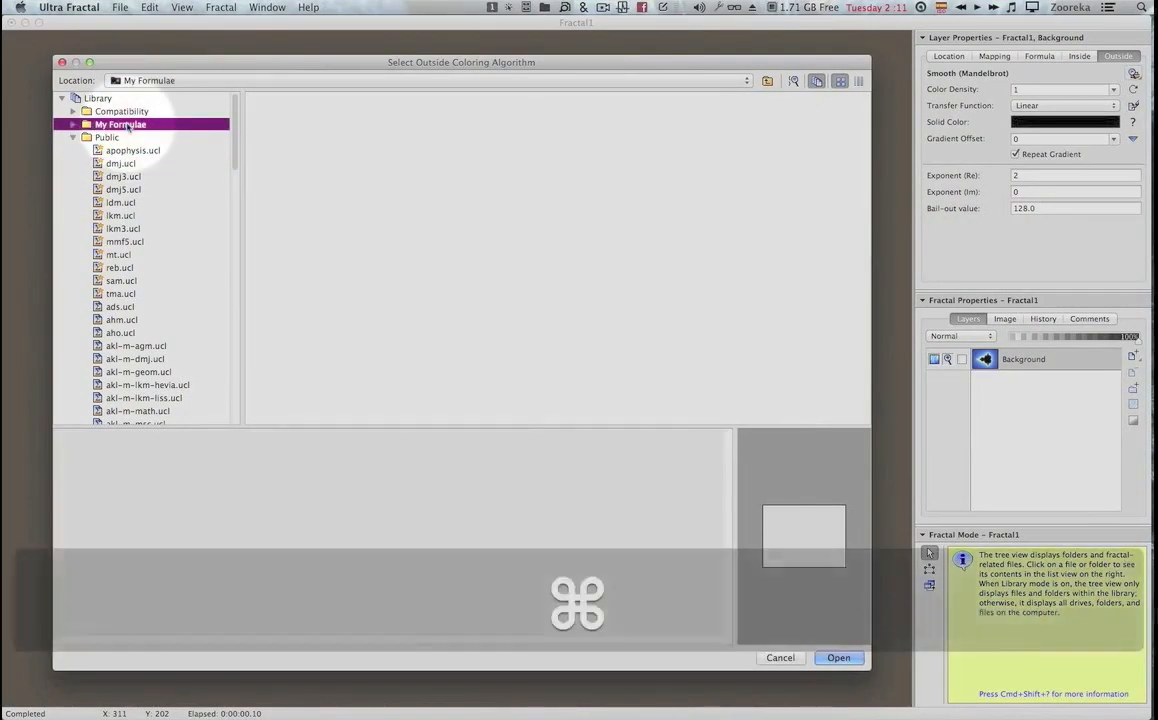
key(super+v)
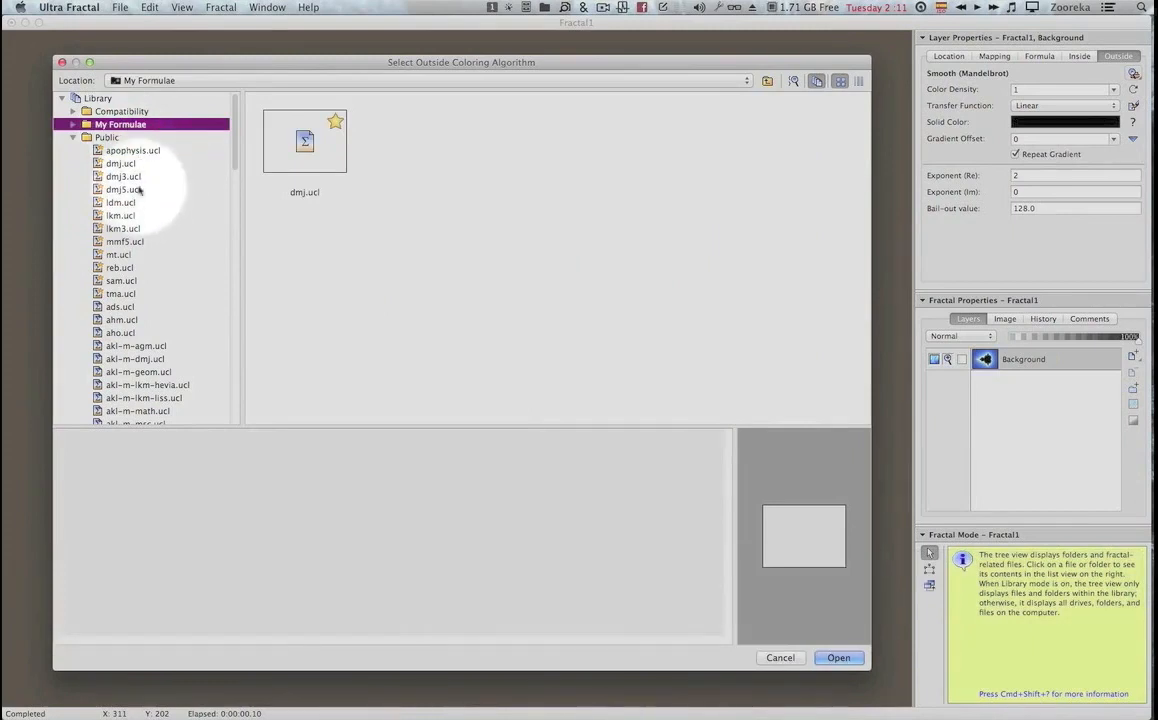
Copy the ldm.ucl coloring file from the Public folder into the My Formulae folder.
click(133, 203)
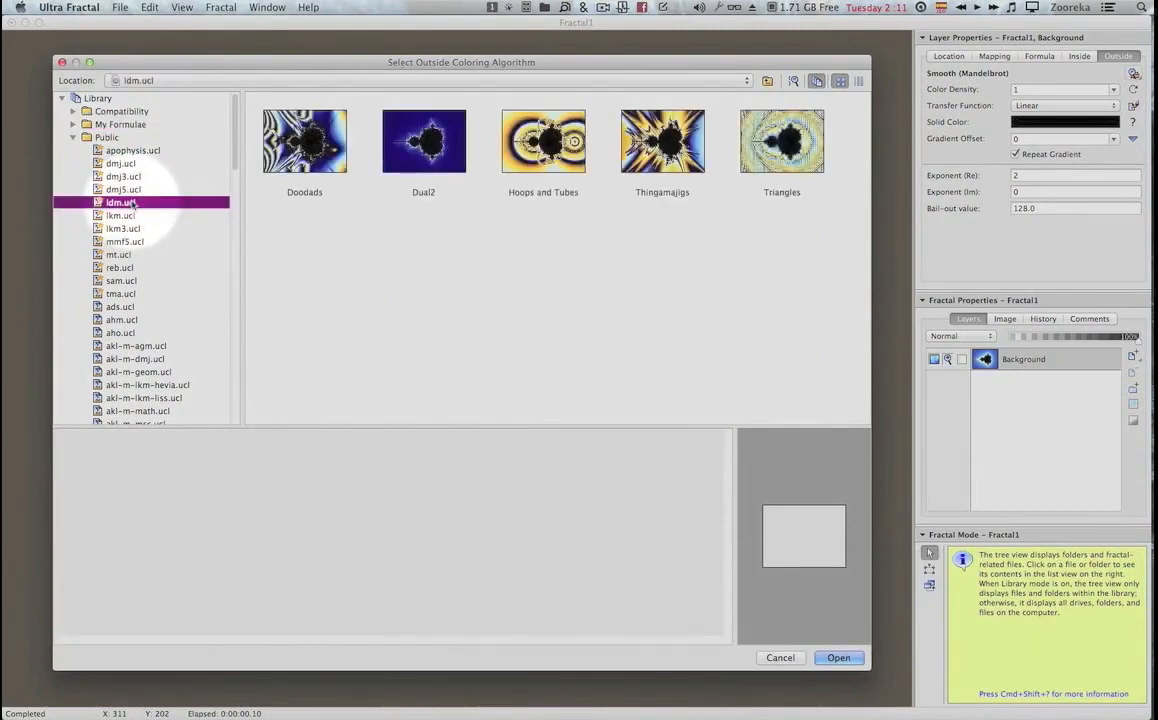
key(super+c)
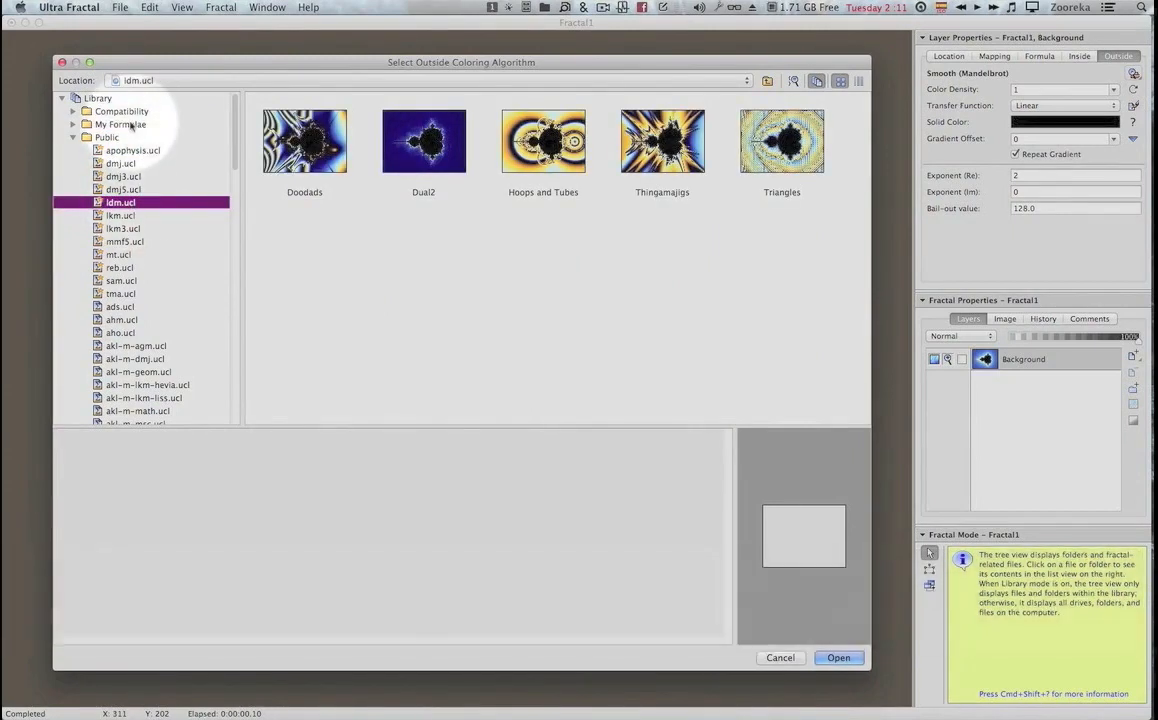
click(133, 124)
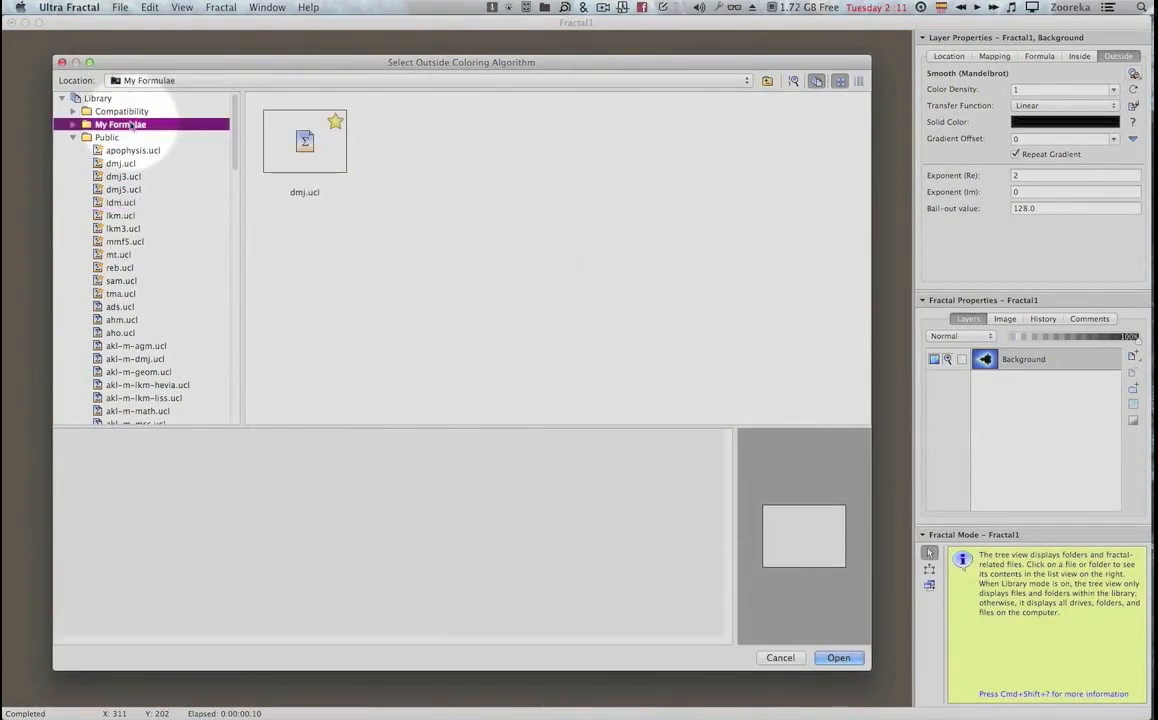
key(super+v)
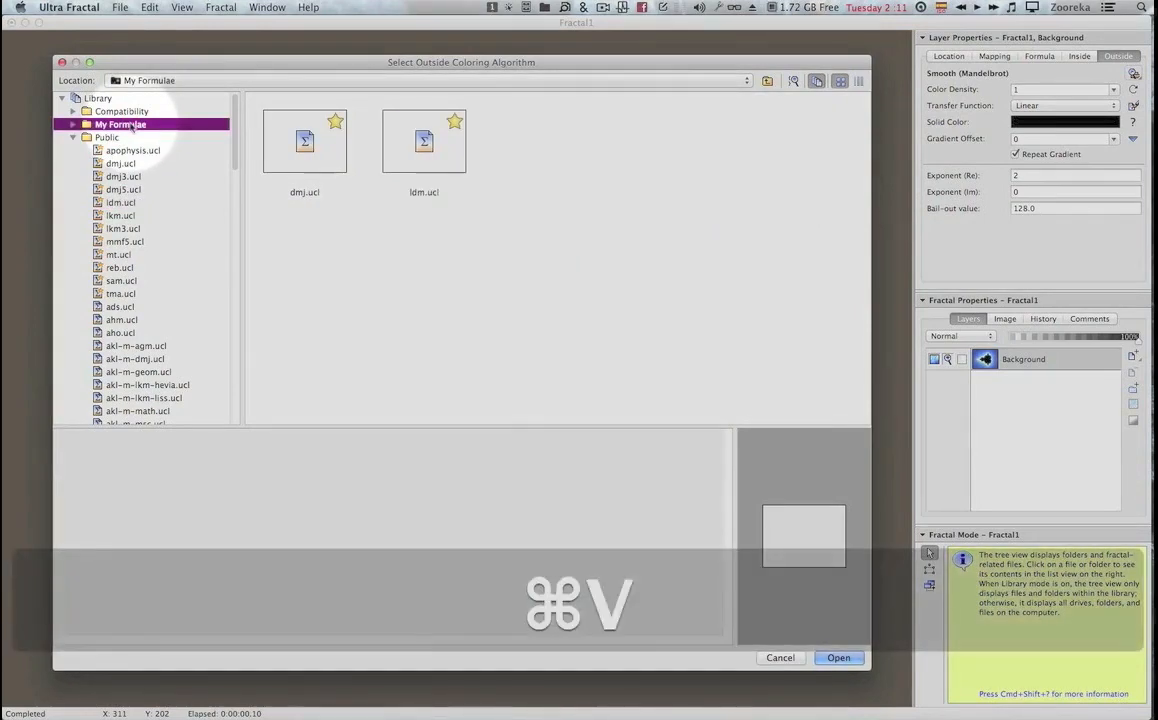
Copy the lkm.ucl coloring file from the Public folder into the My Formulae folder.
click(128, 216)
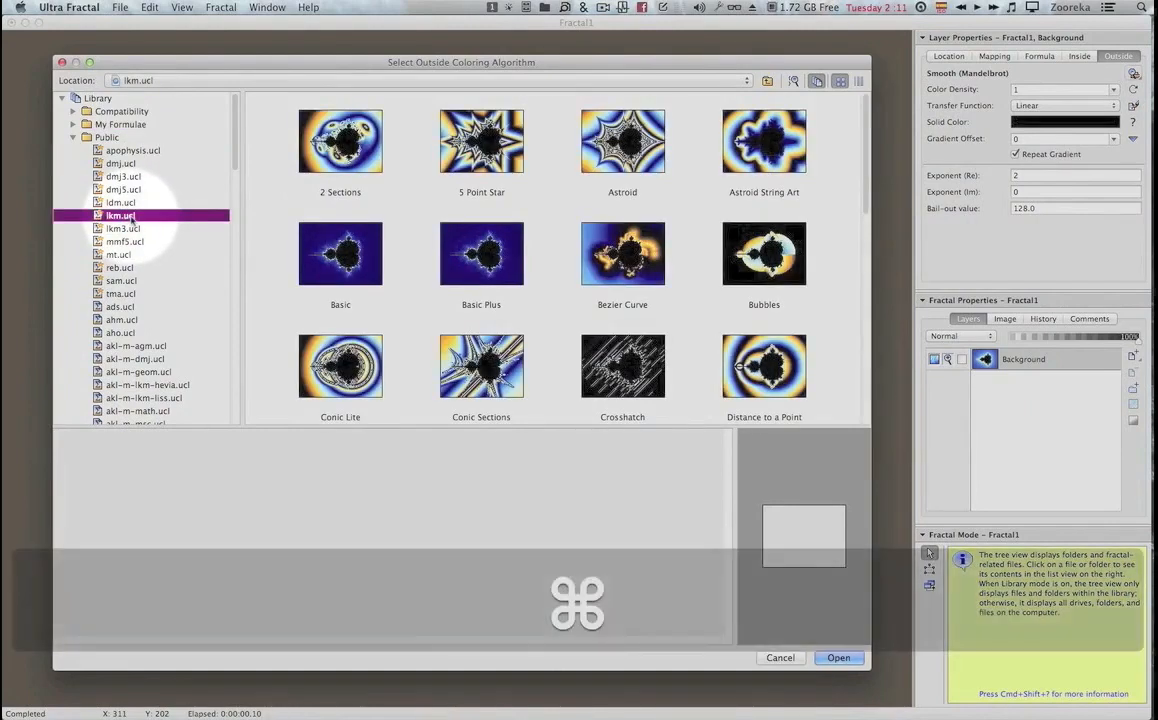
key(super+c)
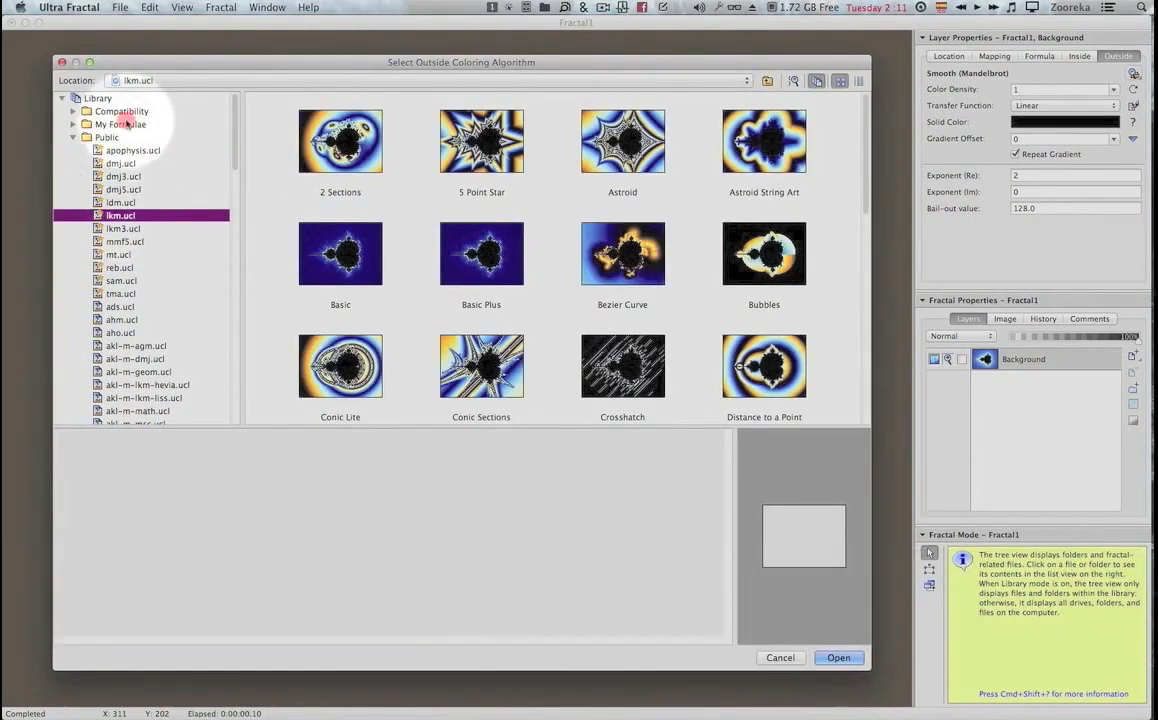
click(123, 124)
key(super+v)
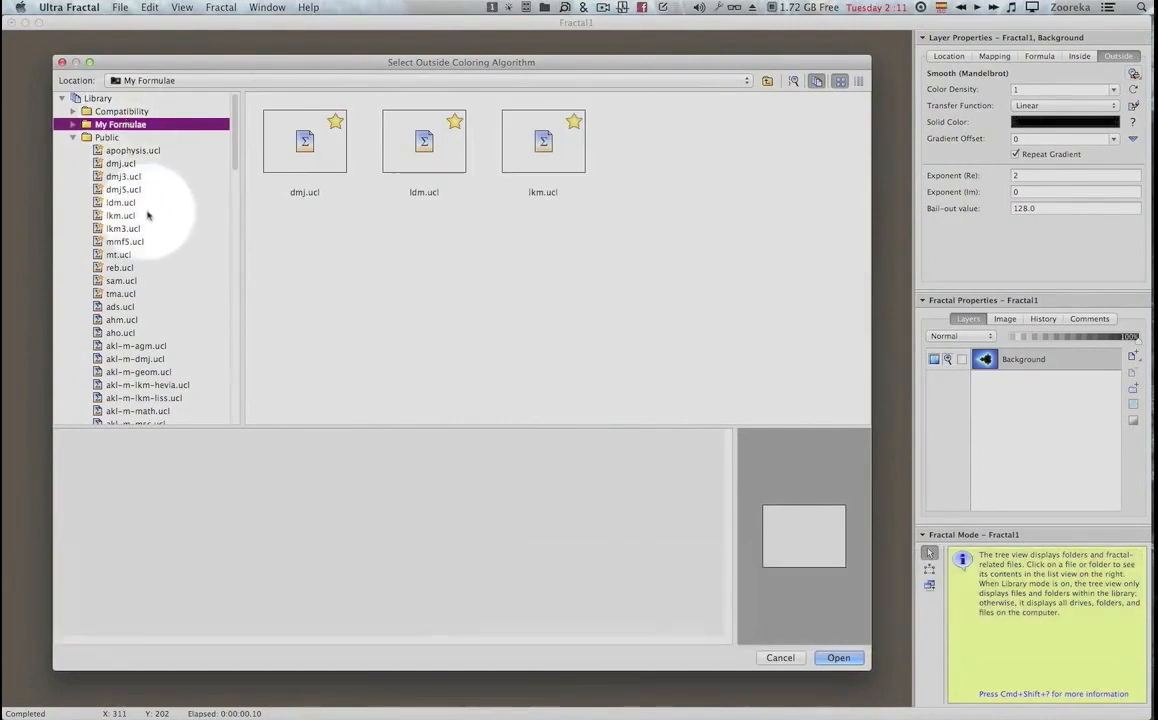
Copy the lkm3.ucl coloring file from the Public folder into the My Formulae folder.
click(124, 229)
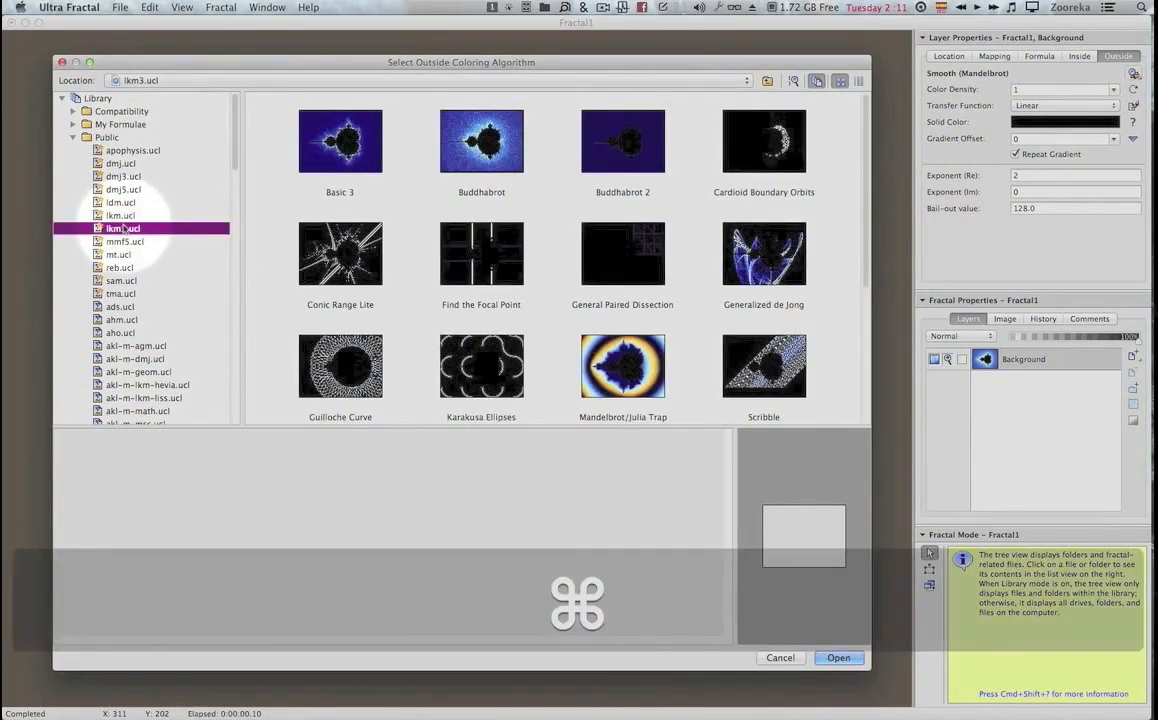
key(super+c)
click(132, 125)
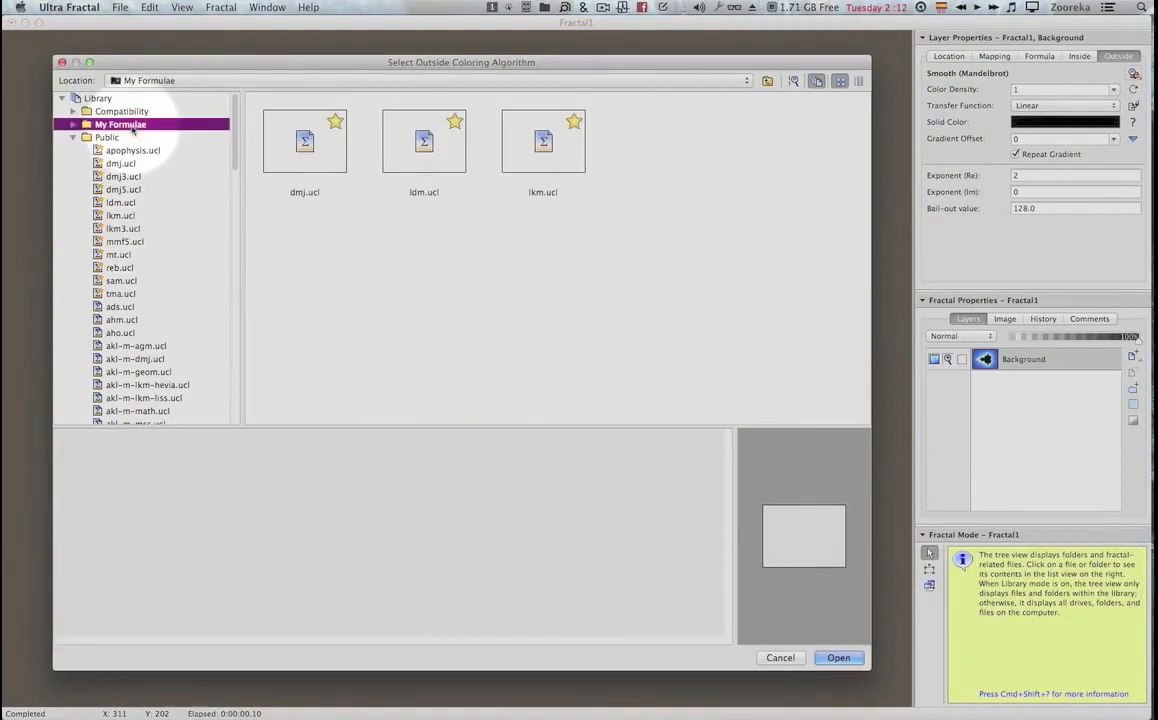
key(super+v)
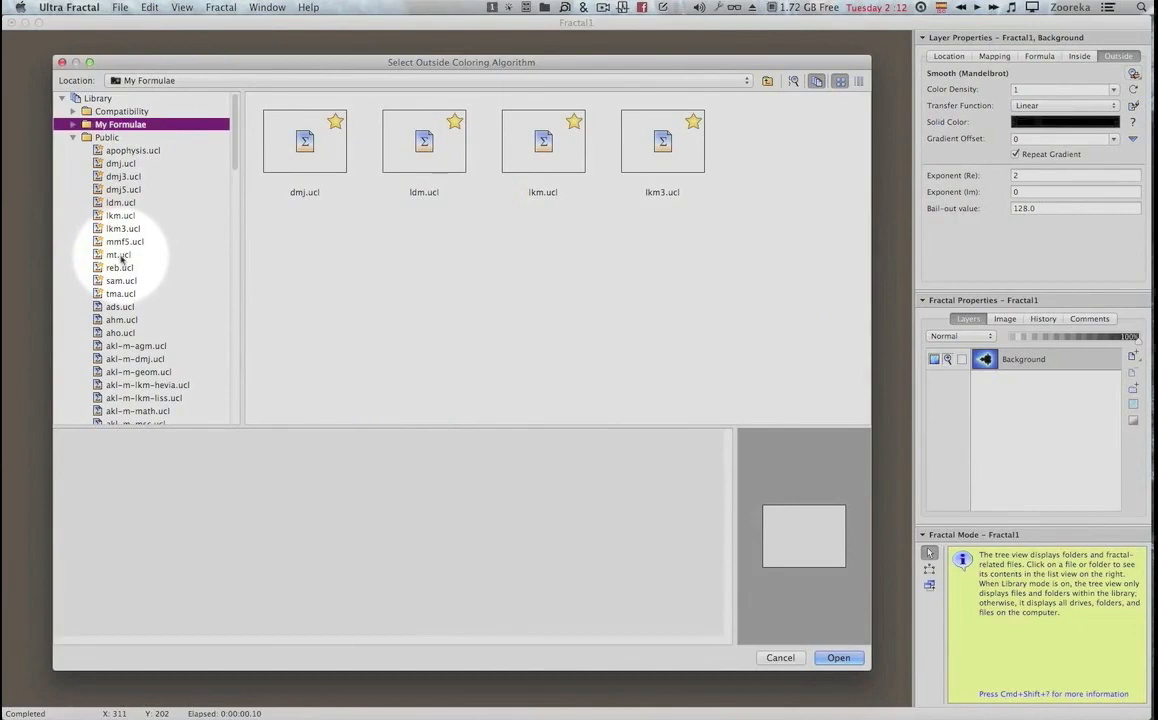
Copy the mt.ucl coloring file from the Public folder into the My Formulae folder.
click(119, 256)
key(super)
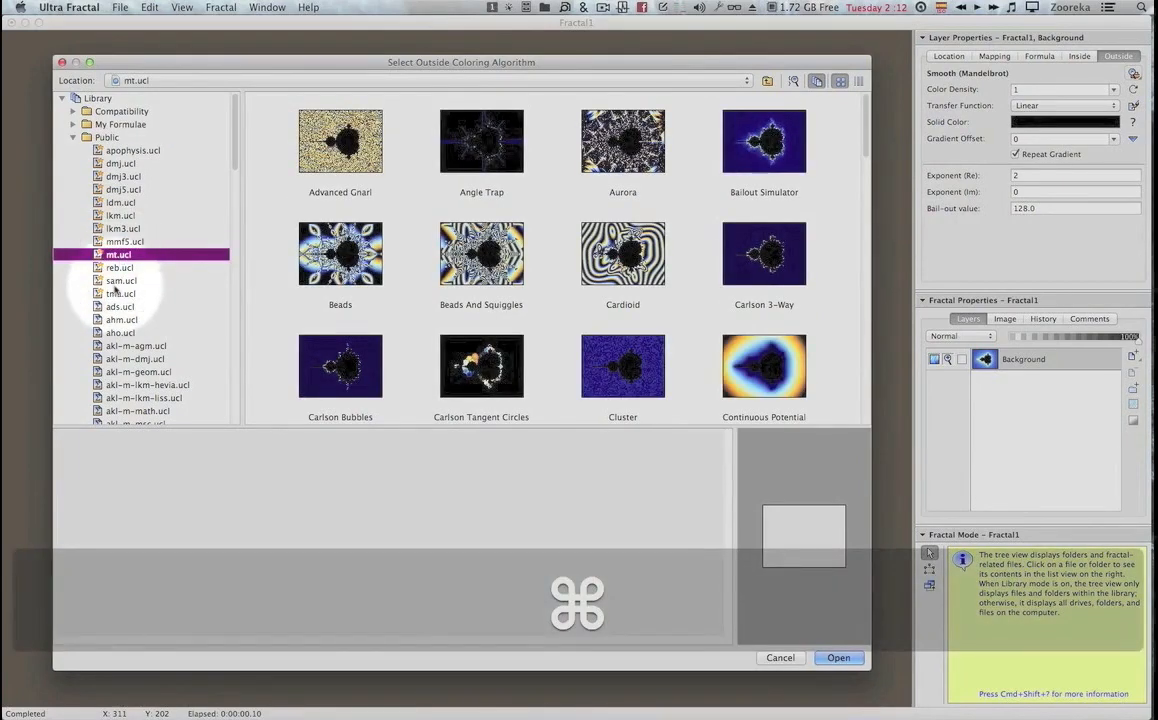
key(super+c)
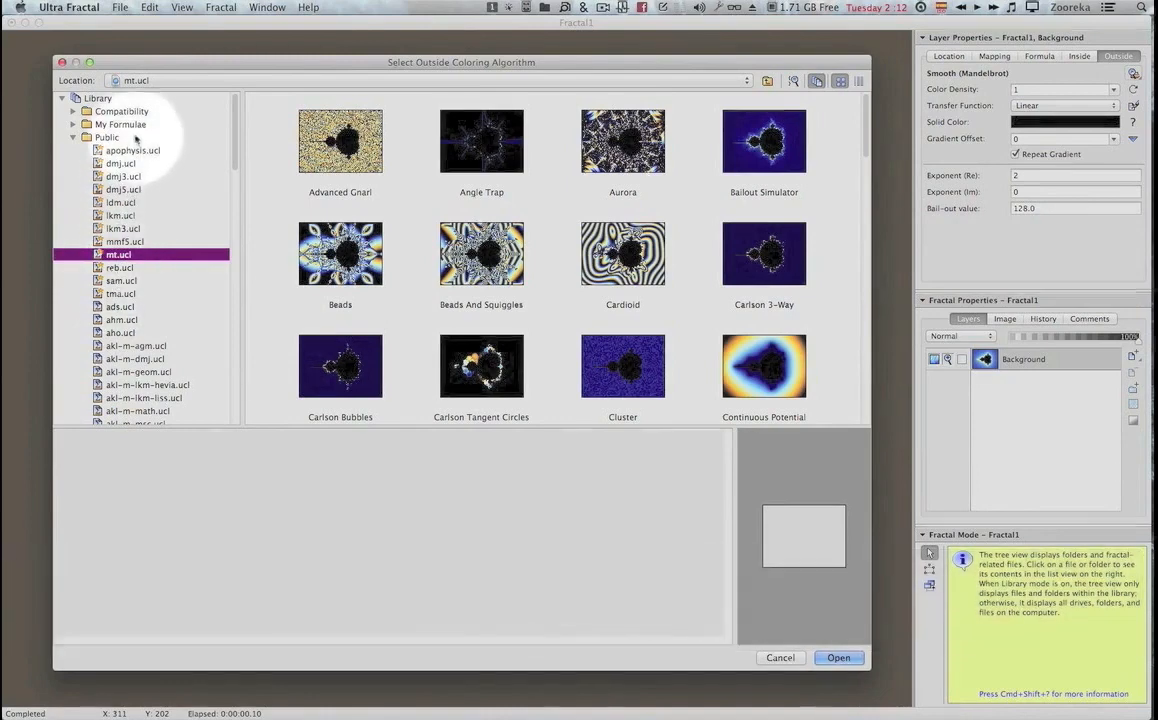
click(136, 125)
key(super+v)
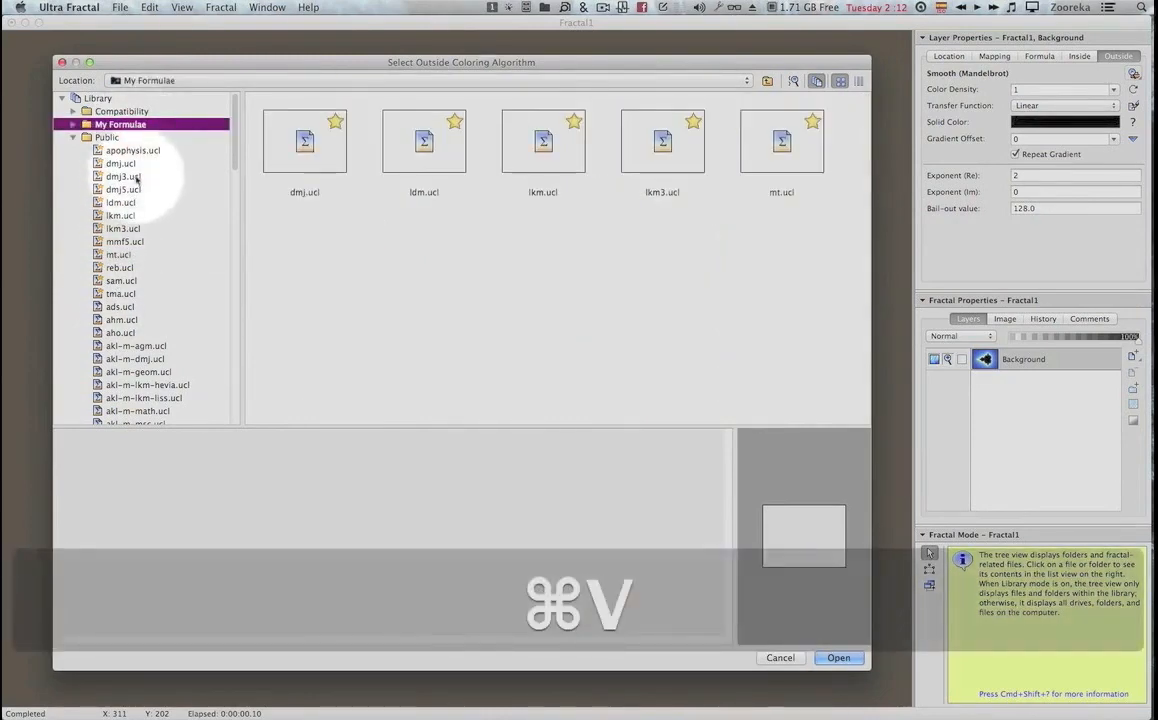
Copy the sam.ucl coloring file from the Public folder into the My Formulae folder.
click(120, 268)
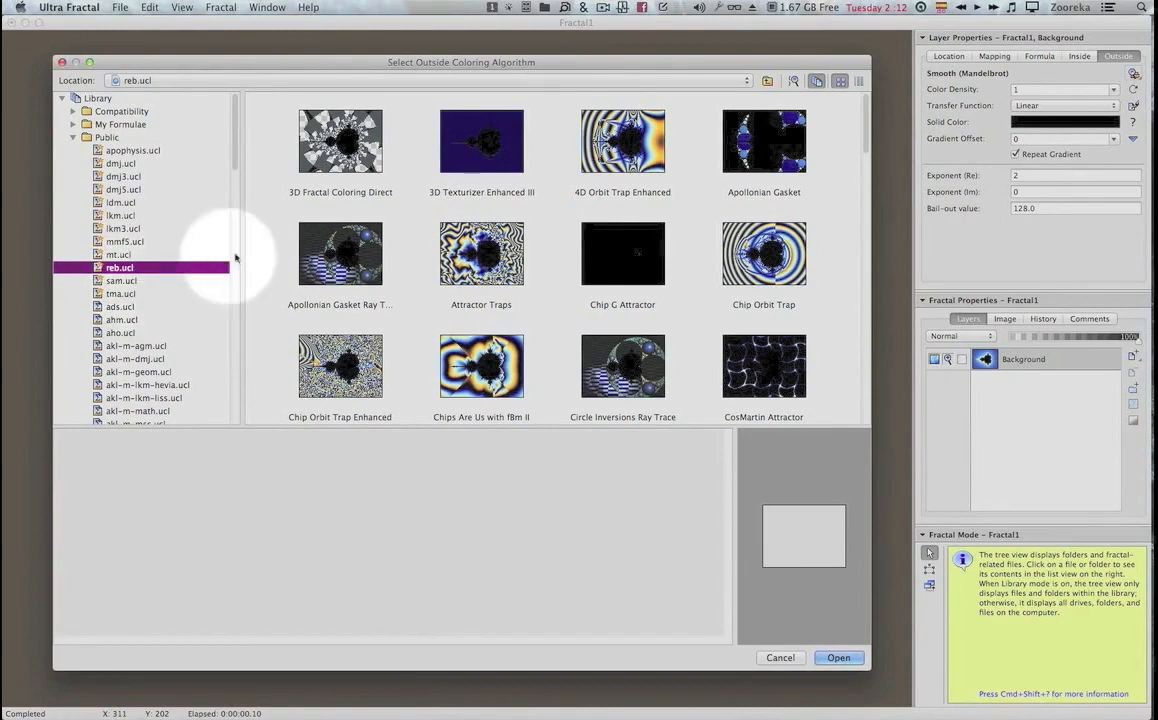
click(121, 281)
key(super+c)
click(125, 124)
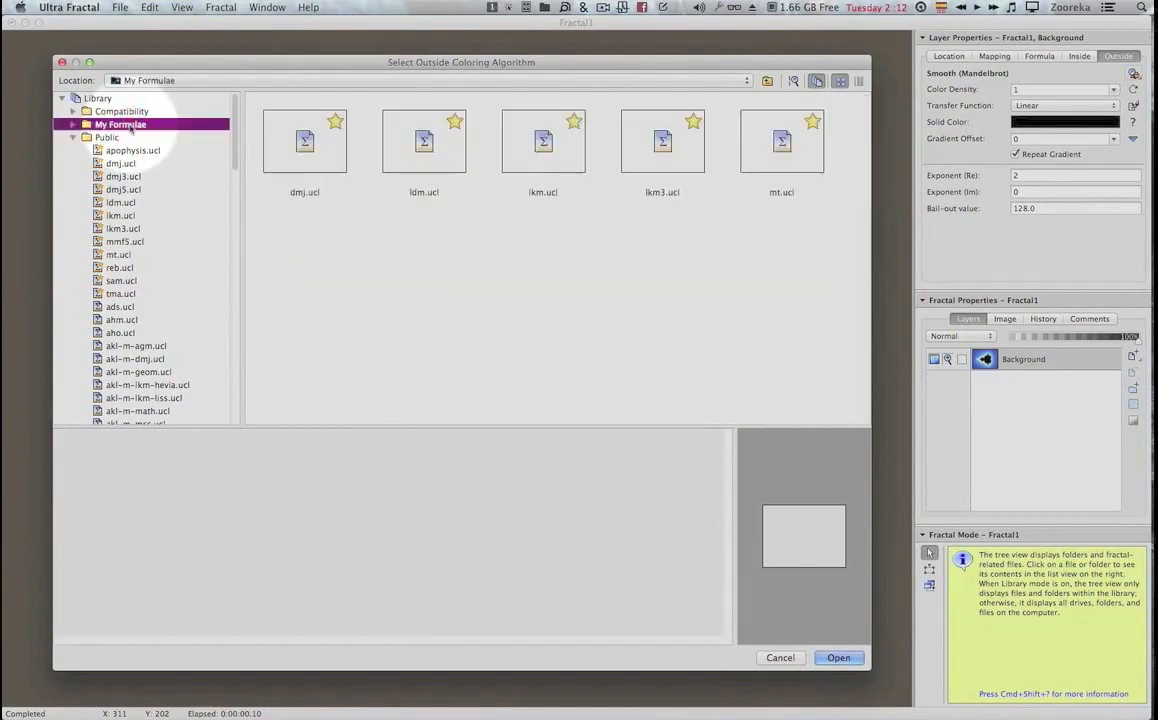
key(super+v)
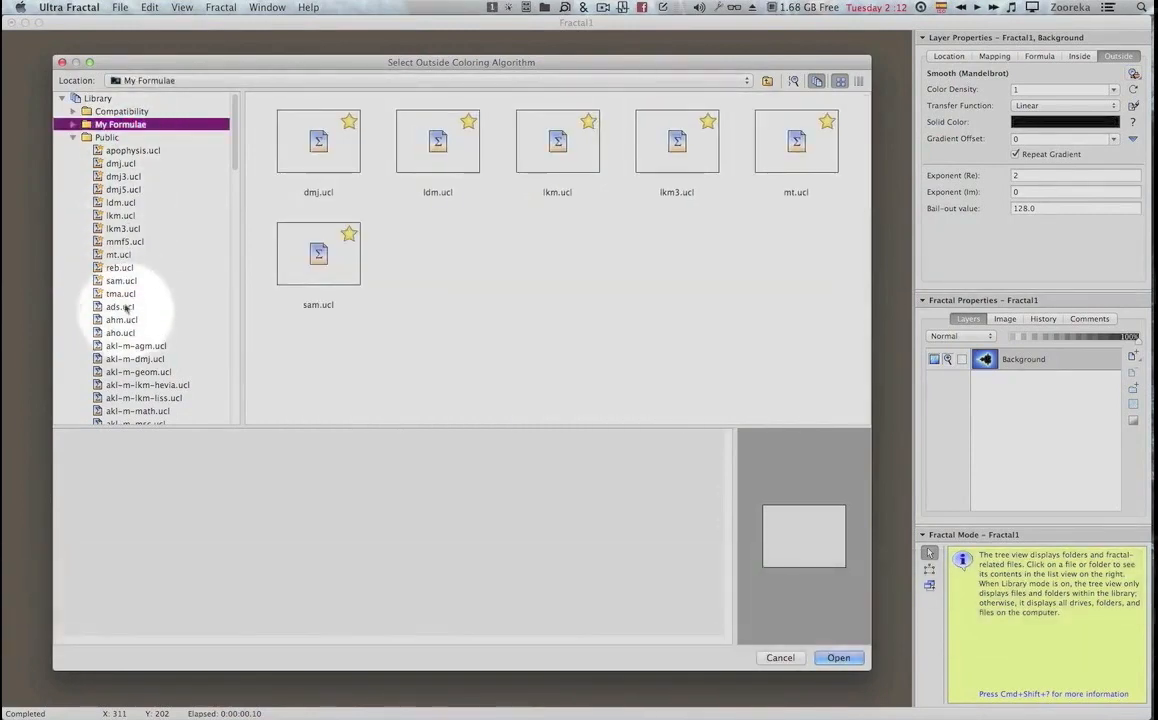
Copy the tma.ucl coloring file from the Public folder into the My Formulae folder.
click(121, 294)
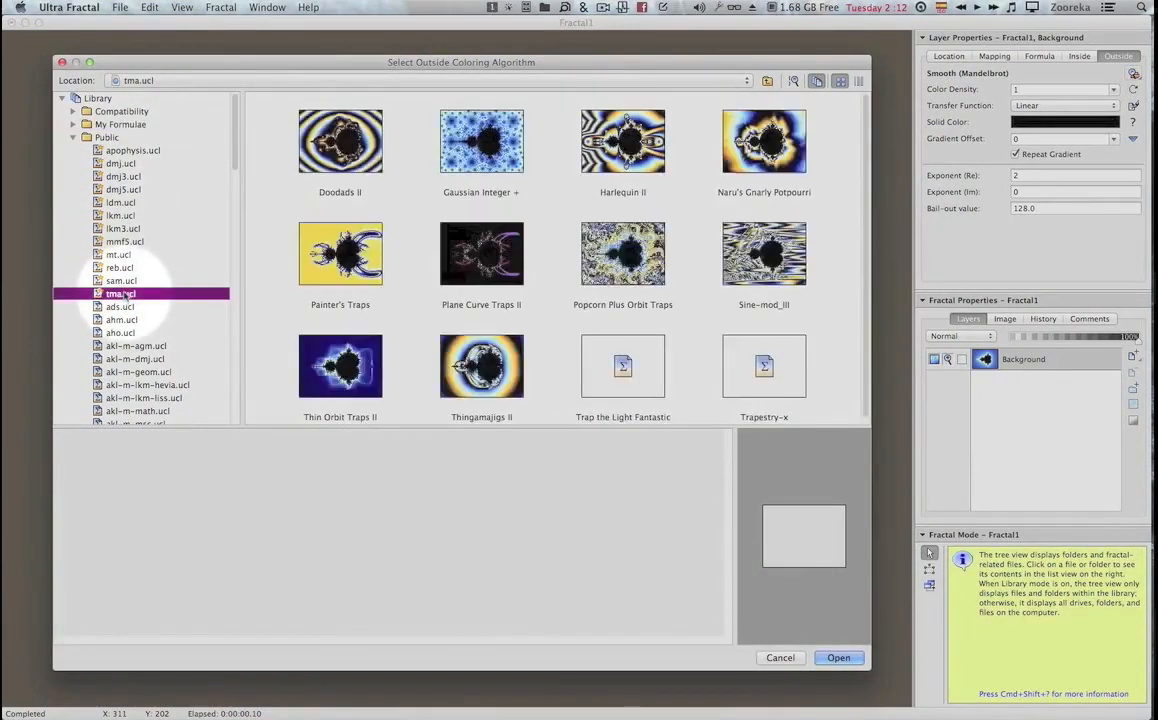
key(super+c)
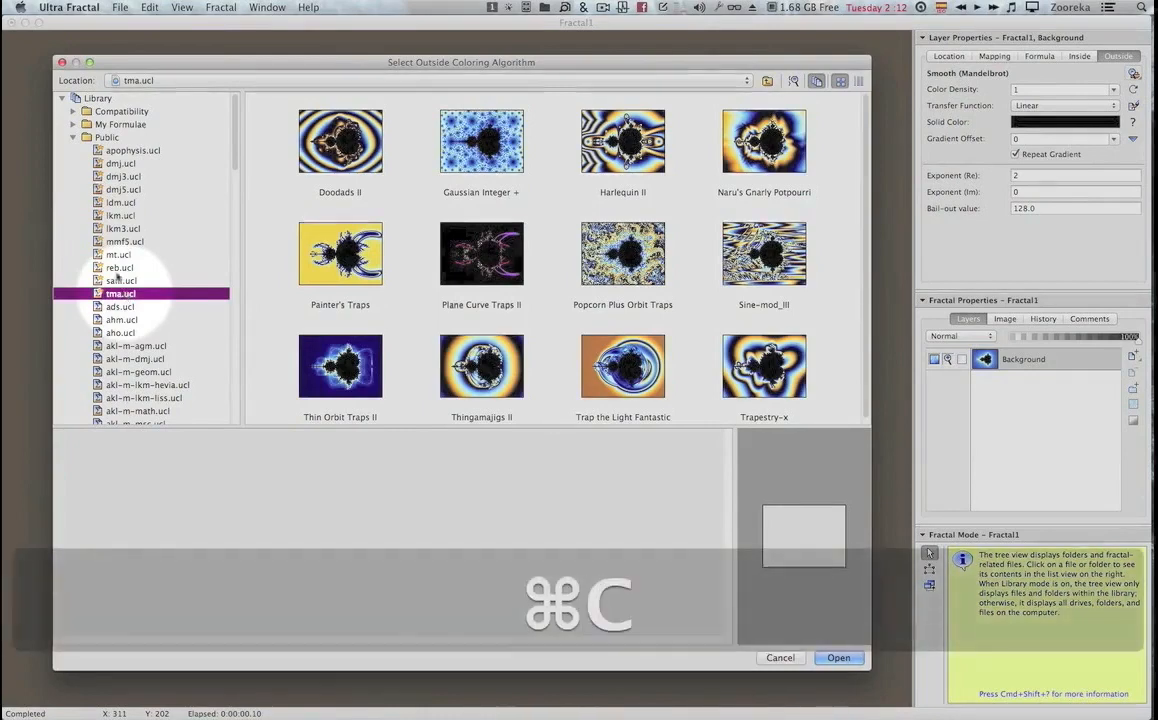
click(125, 124)
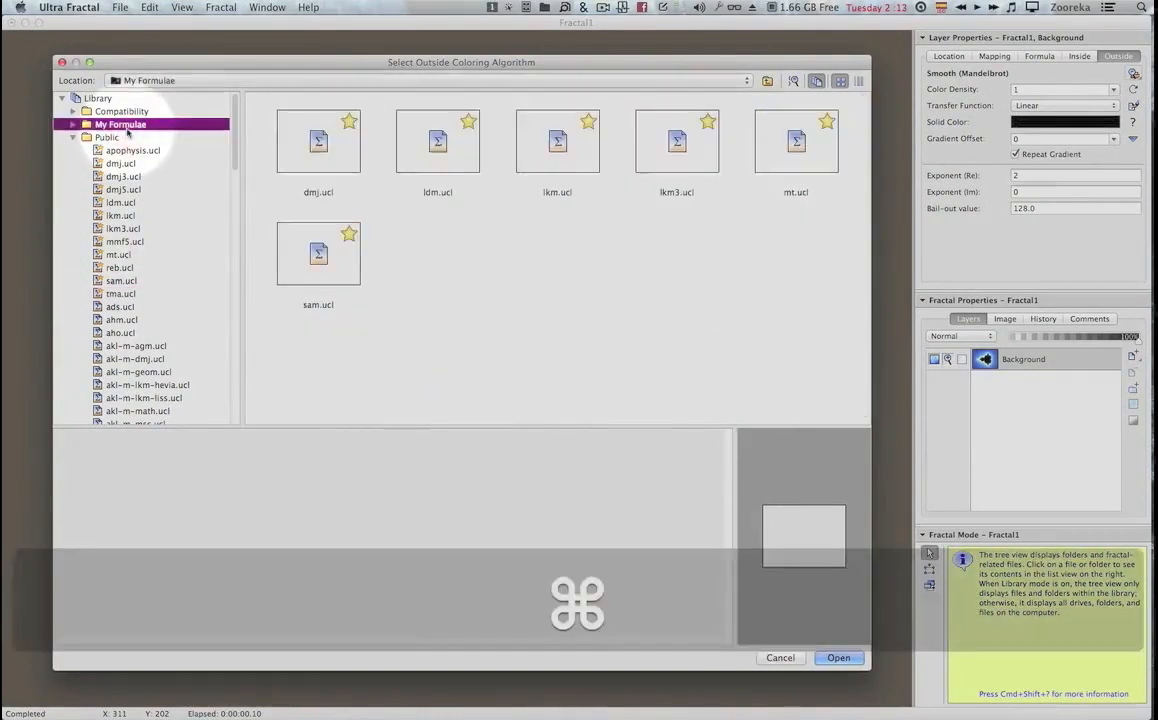
key(super+v)
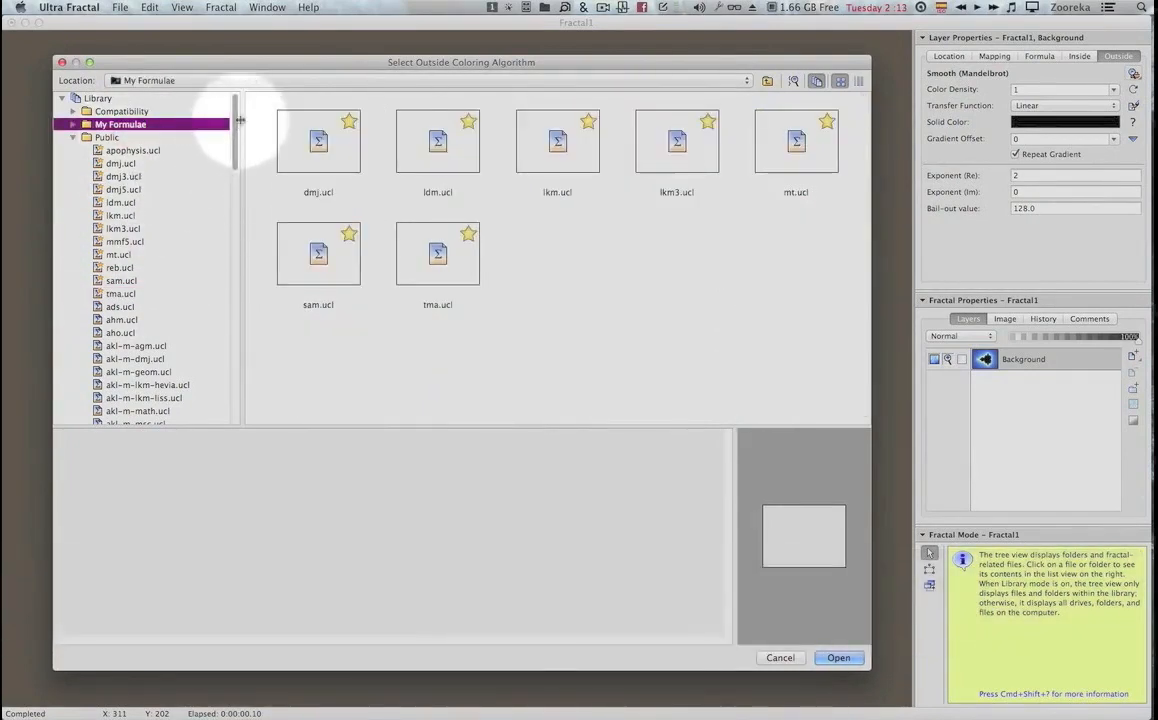
Copy the kcc3.ucl coloring file from the Public folder into the My Formulae folder.
drag(237, 119, 228, 296)
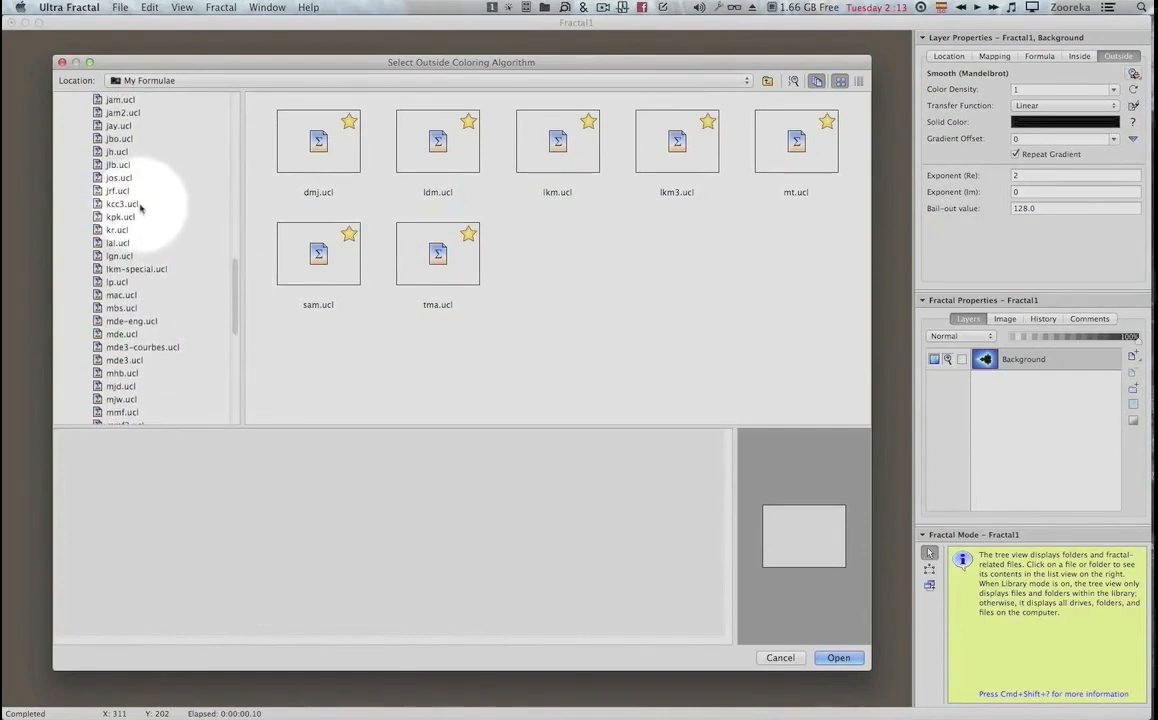
click(145, 203)
key(super+c)
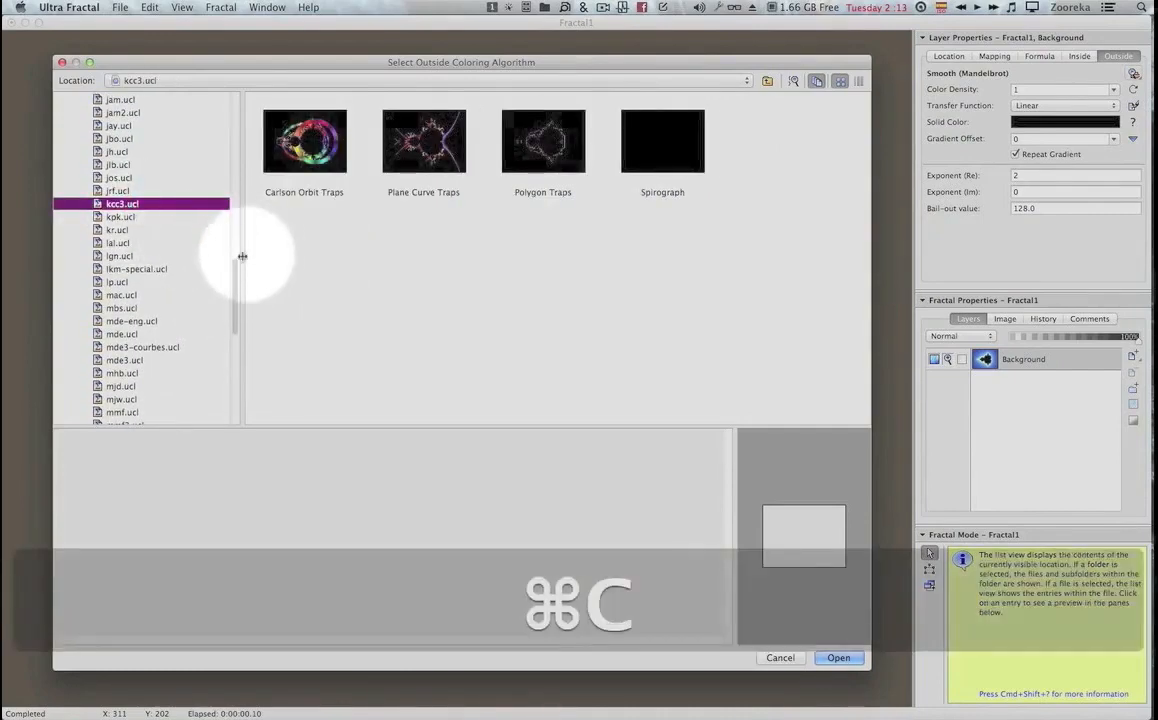
drag(235, 264, 251, 95)
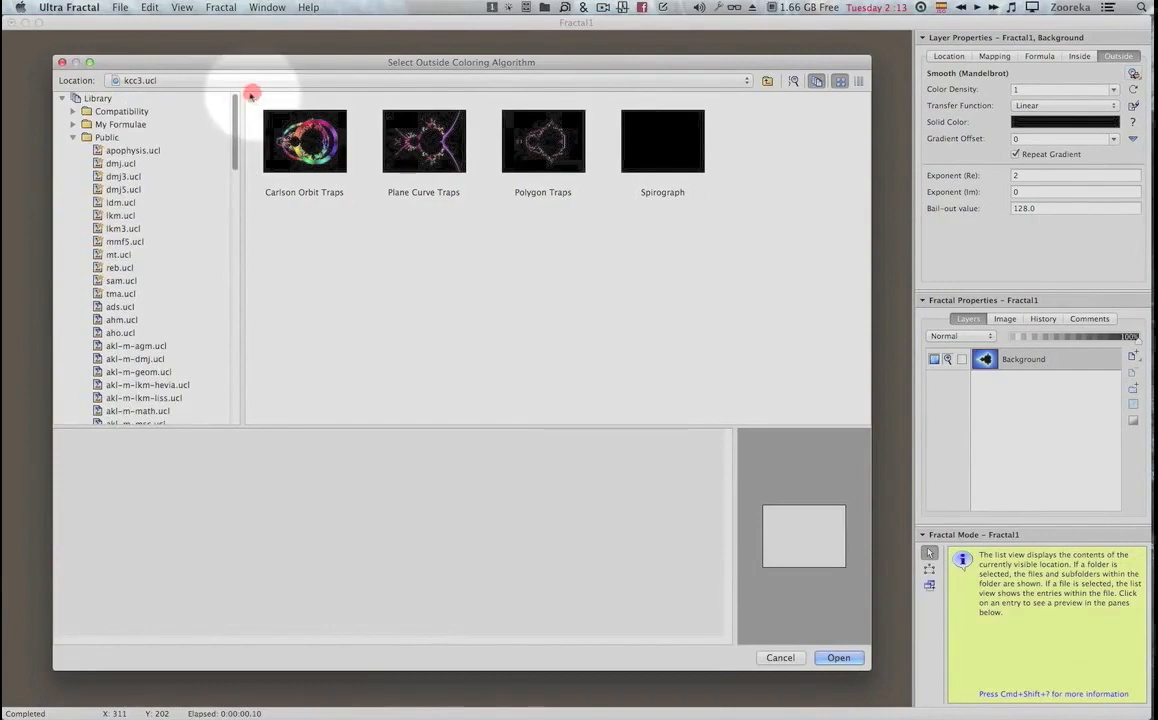
click(128, 124)
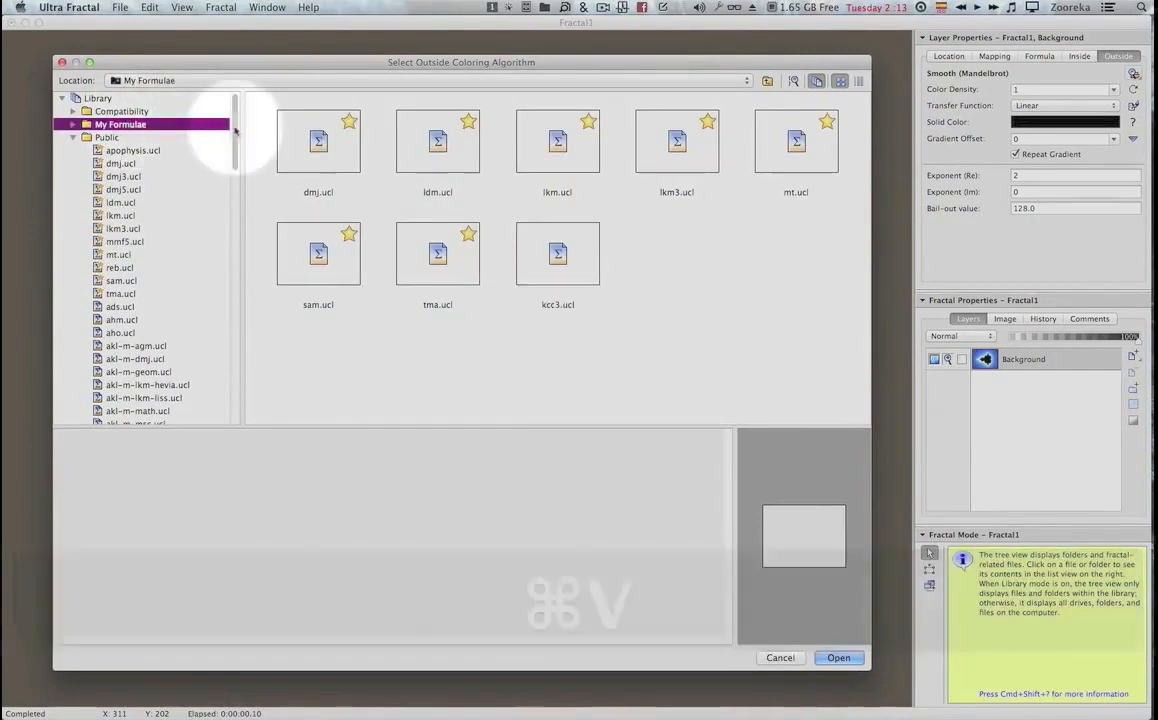
Copy the jos.ucl coloring file from the Public folder into the My Formulae folder.
drag(236, 124, 227, 251)
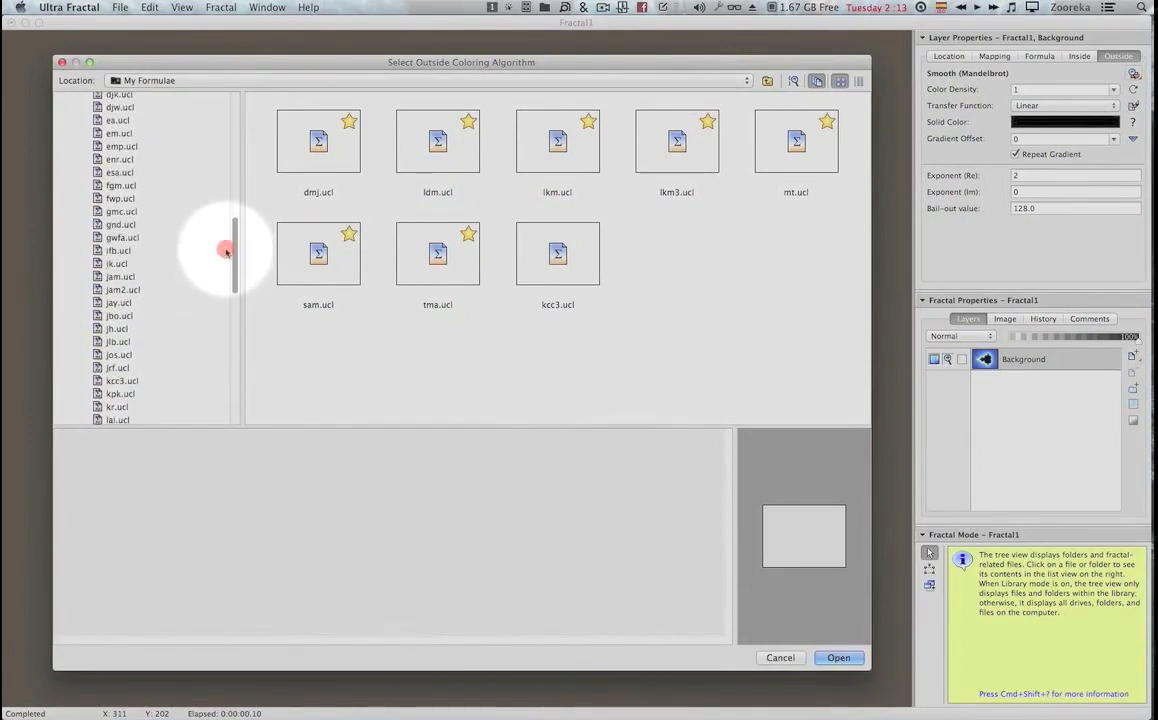
click(120, 355)
key(super+c)
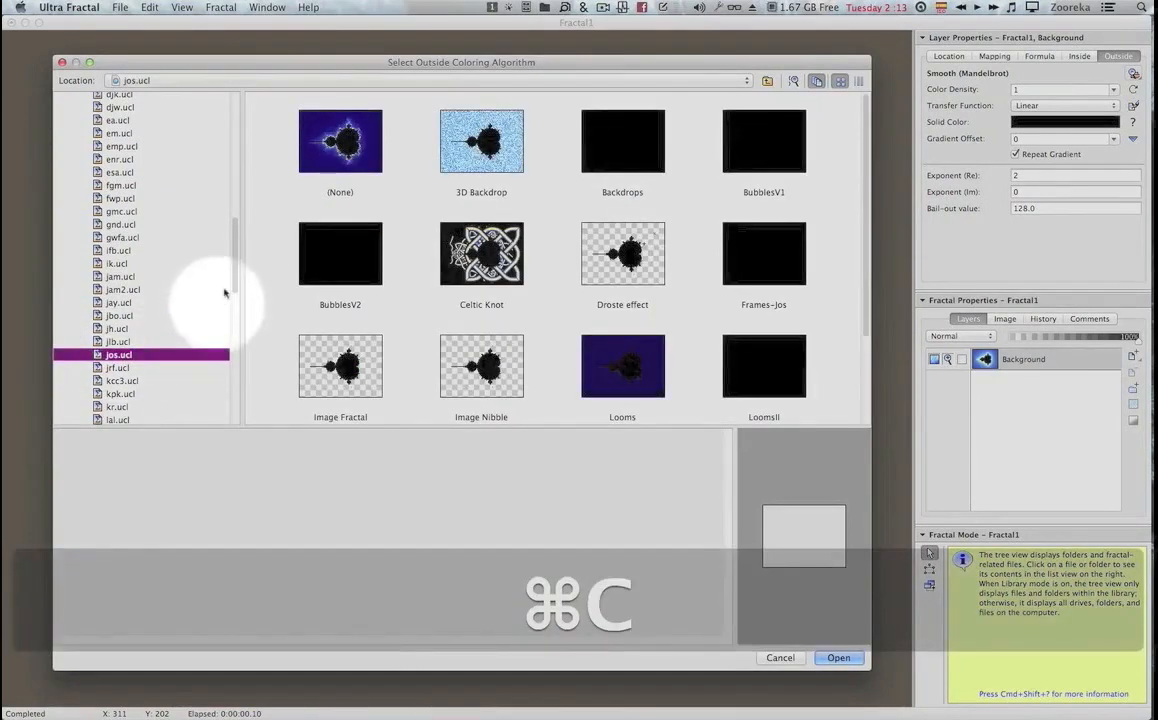
drag(232, 272, 236, 103)
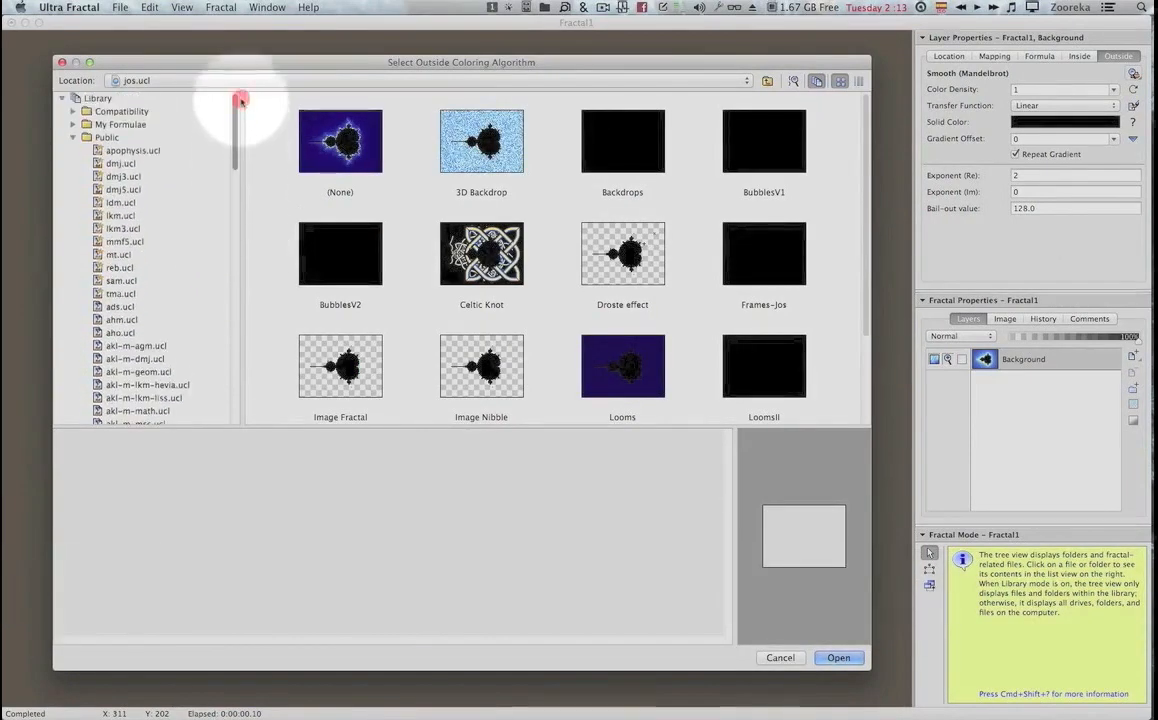
click(130, 124)
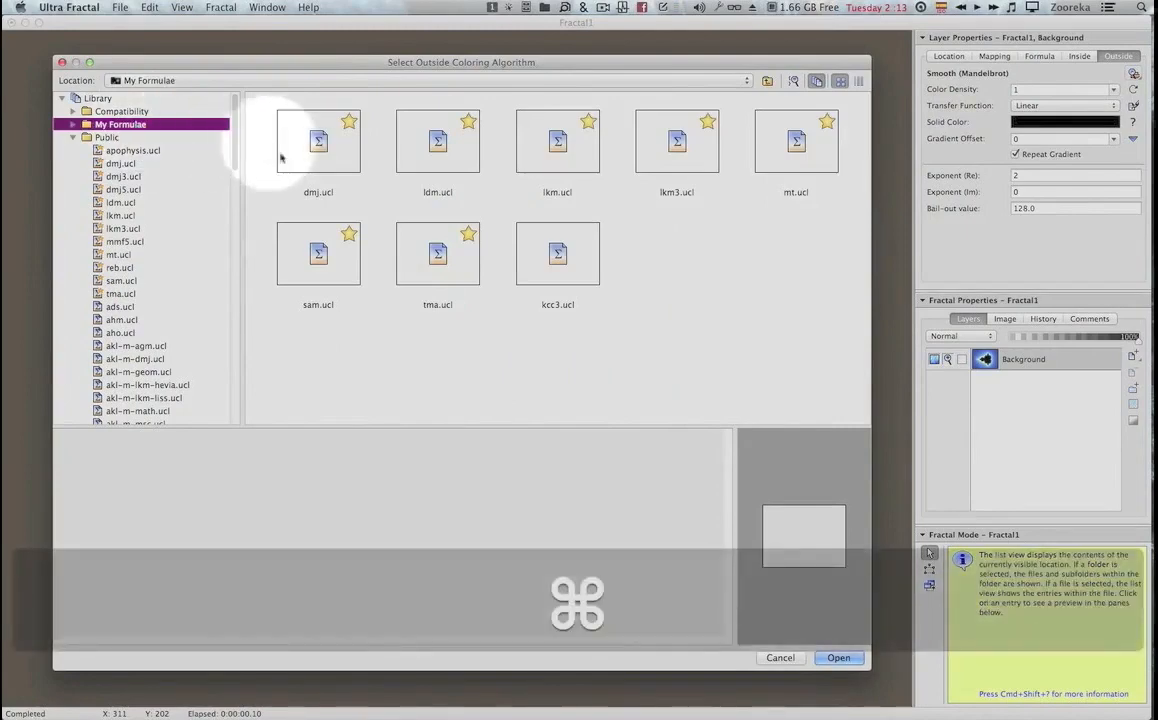
key(super+v)
Copy the rkb.ucl coloring file from the Public folder into the My Formulae folder.
drag(236, 125, 237, 196)
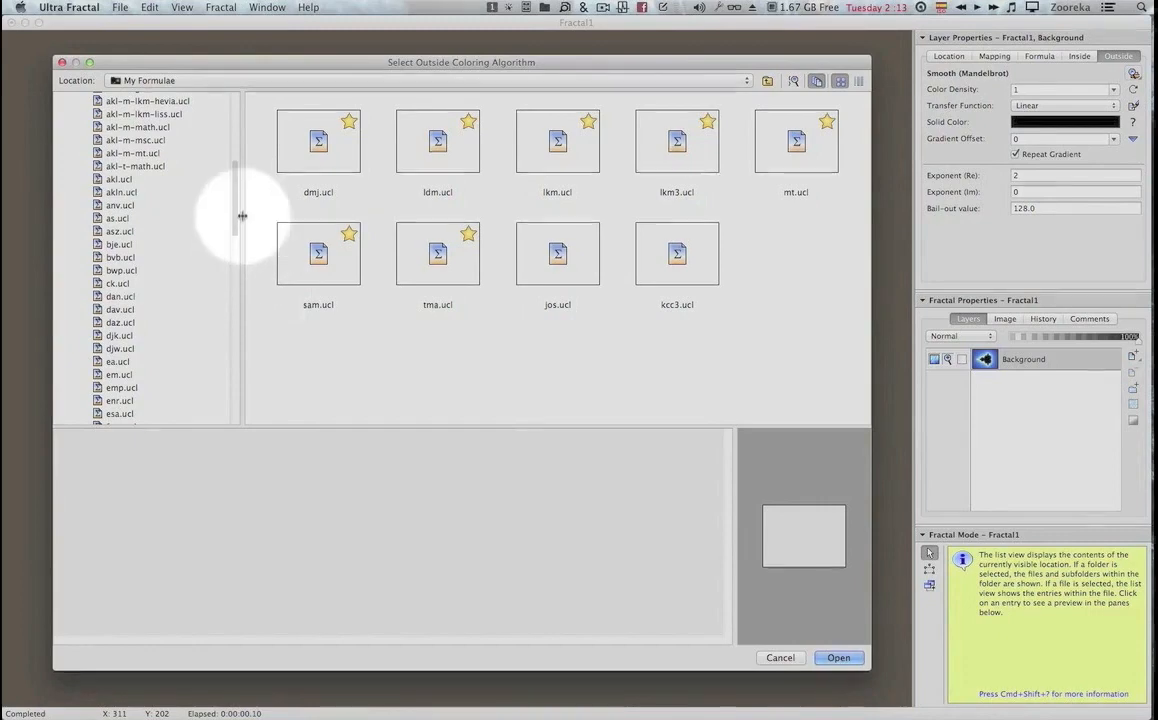
drag(236, 202, 236, 89)
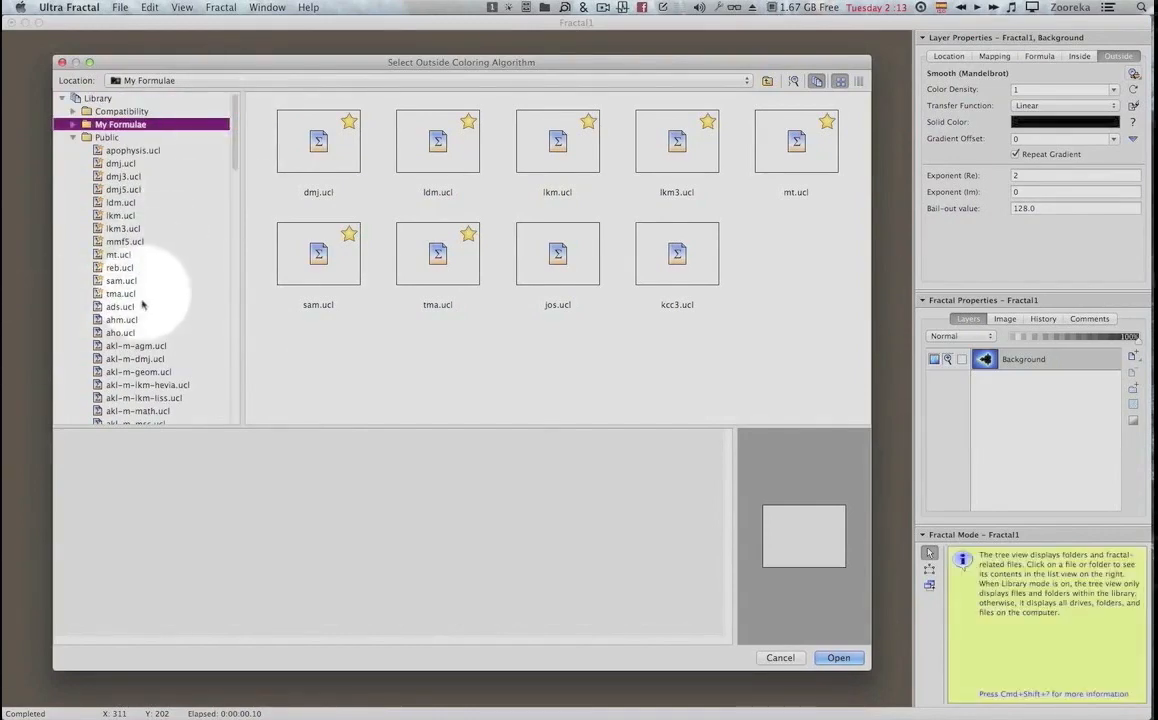
drag(234, 128, 235, 354)
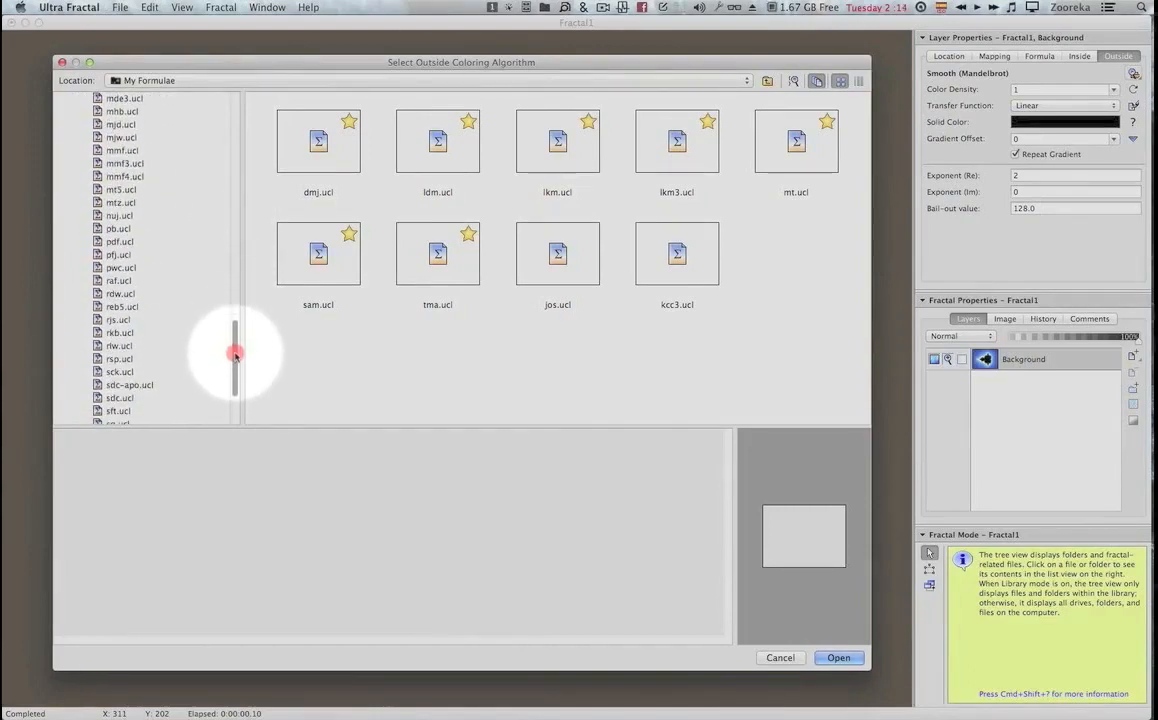
click(138, 332)
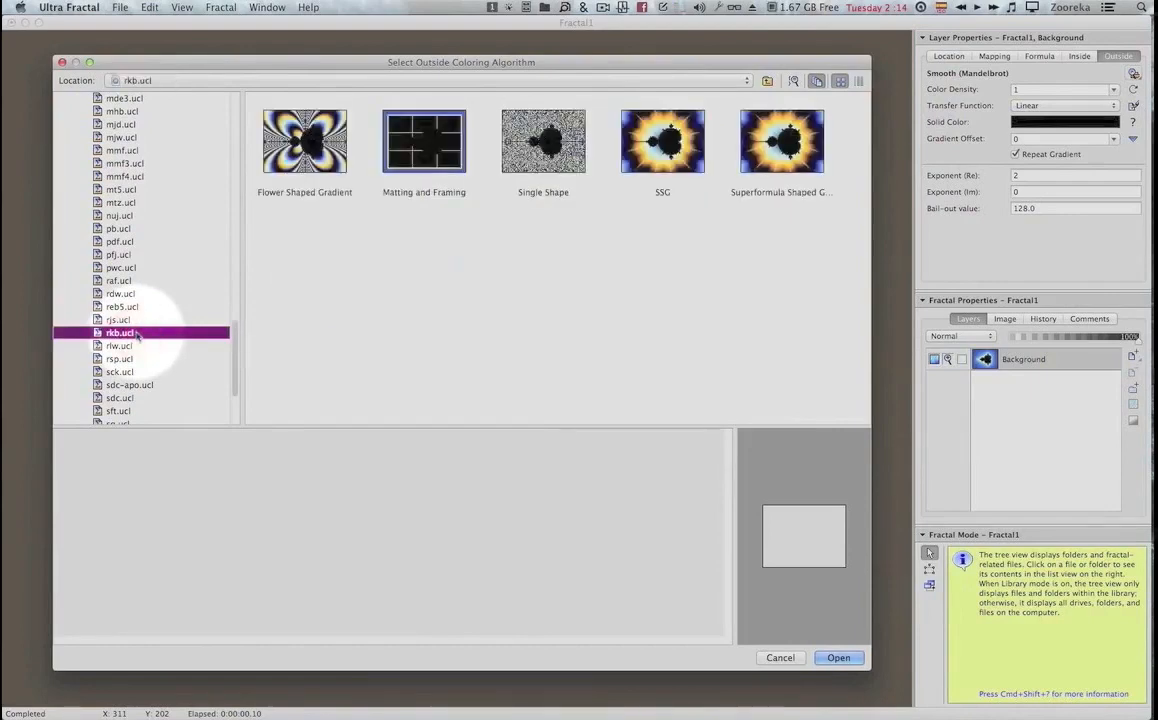
key(super+c)
key(super+v)
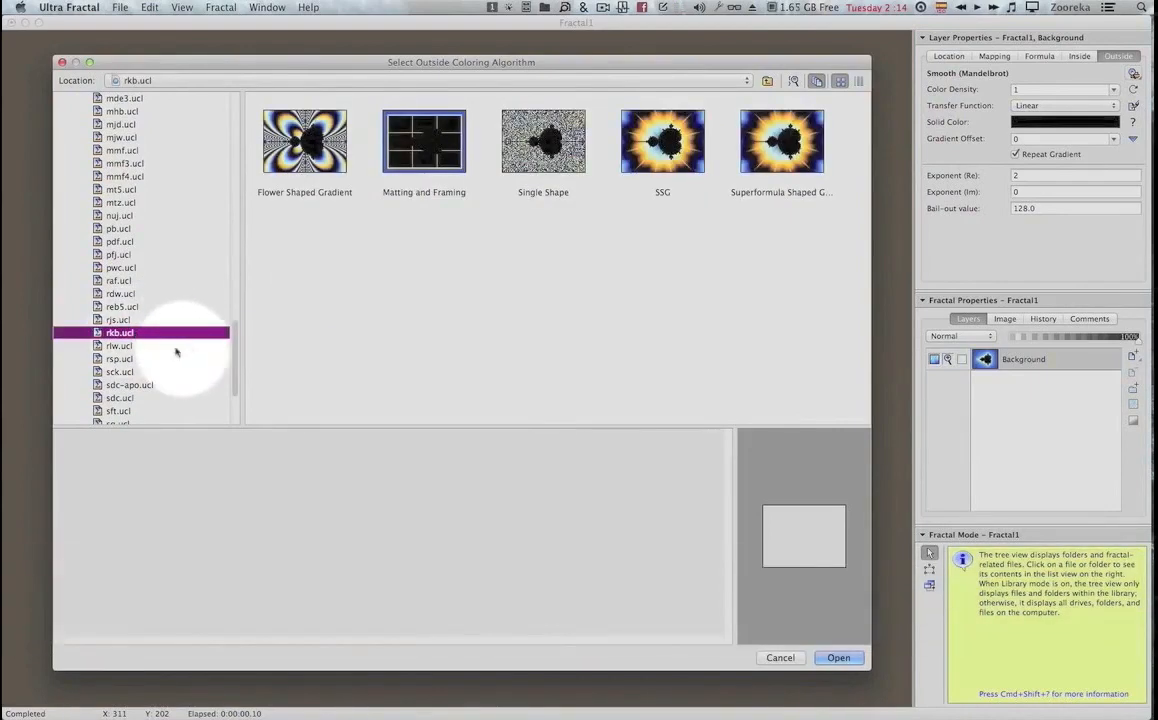
drag(234, 331, 244, 103)
click(141, 124)
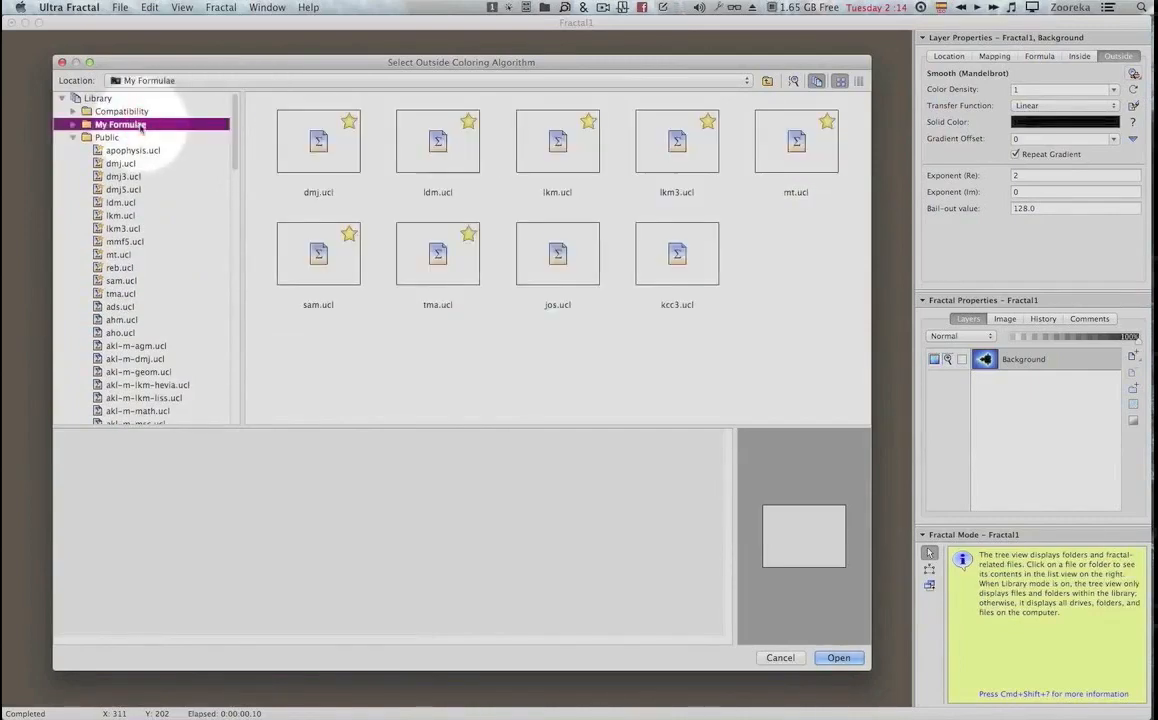
key(super+v)
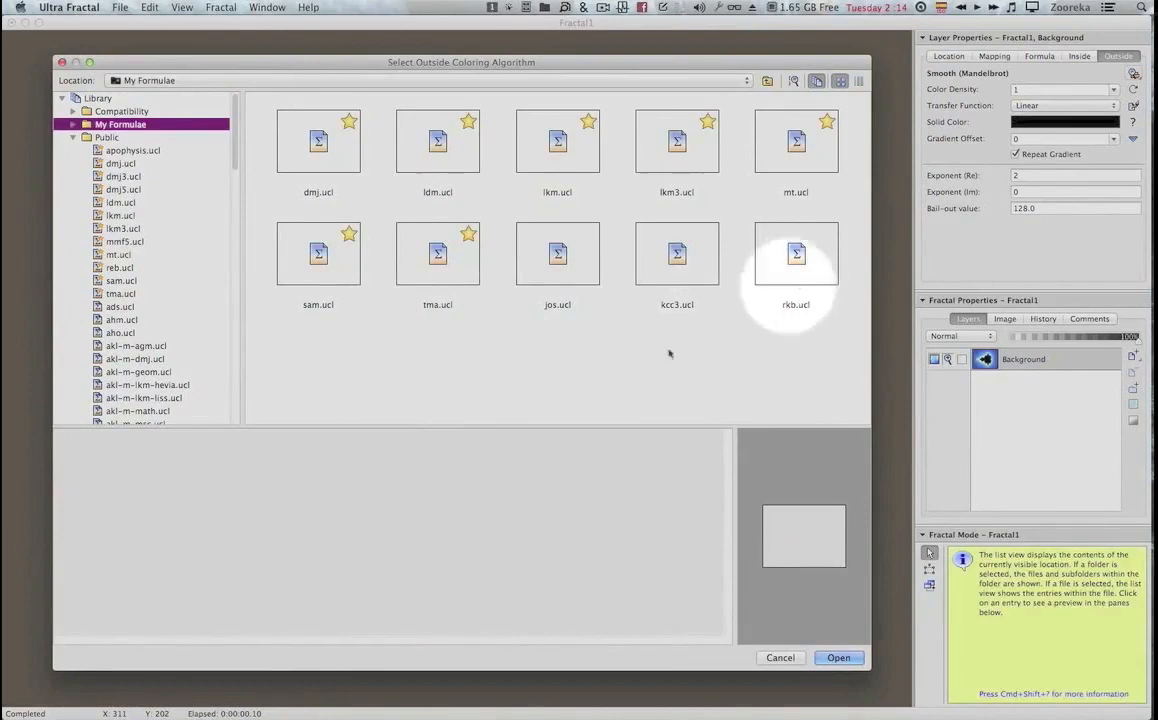
Close the outside coloring browser without choosing an algorithm and open the fractal formula browser with its Public folder expanded.
click(779, 658)
click(1042, 57)
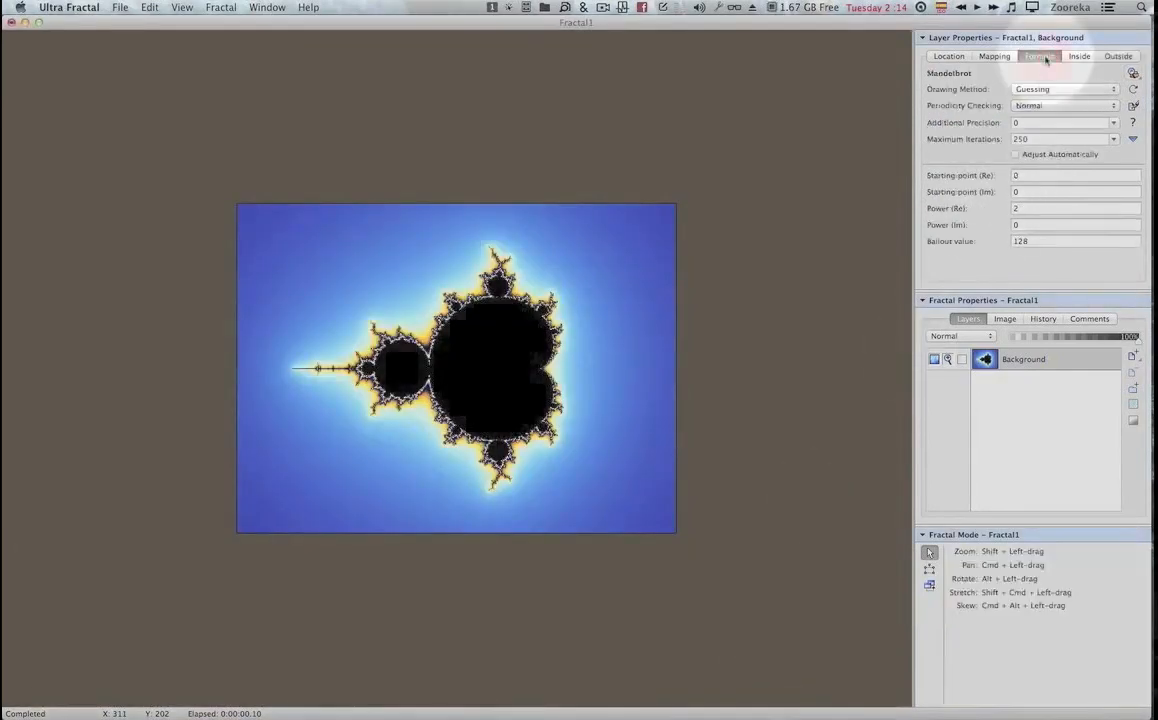
click(1134, 73)
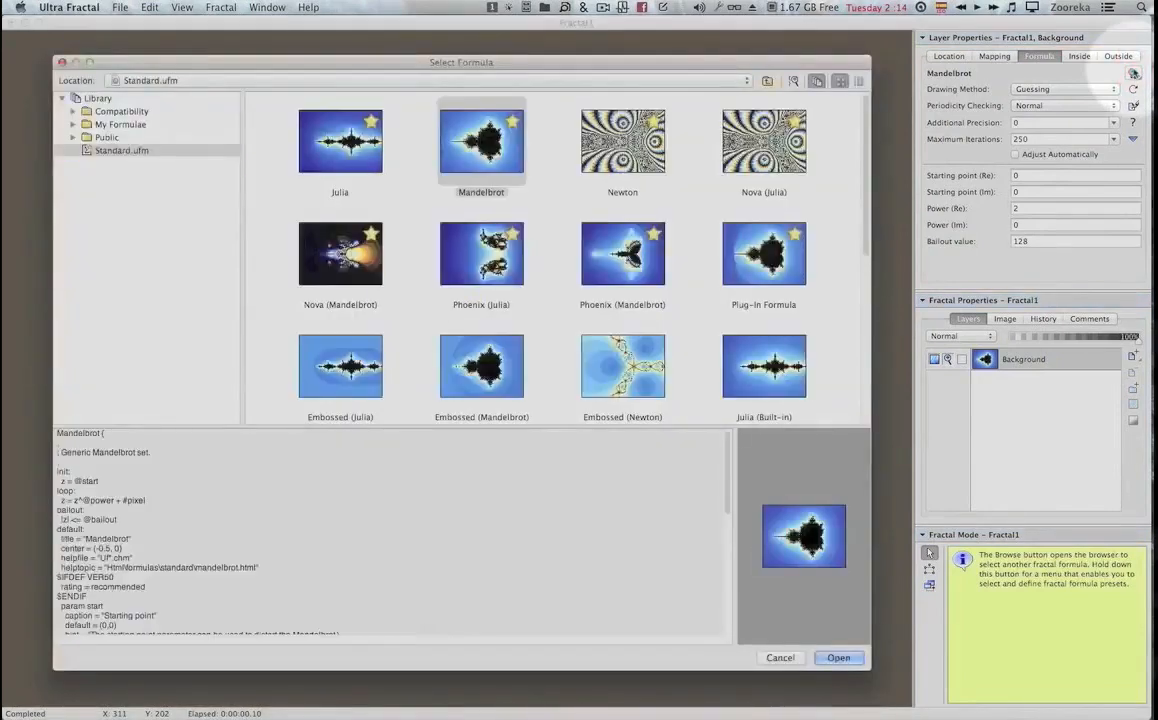
click(71, 124)
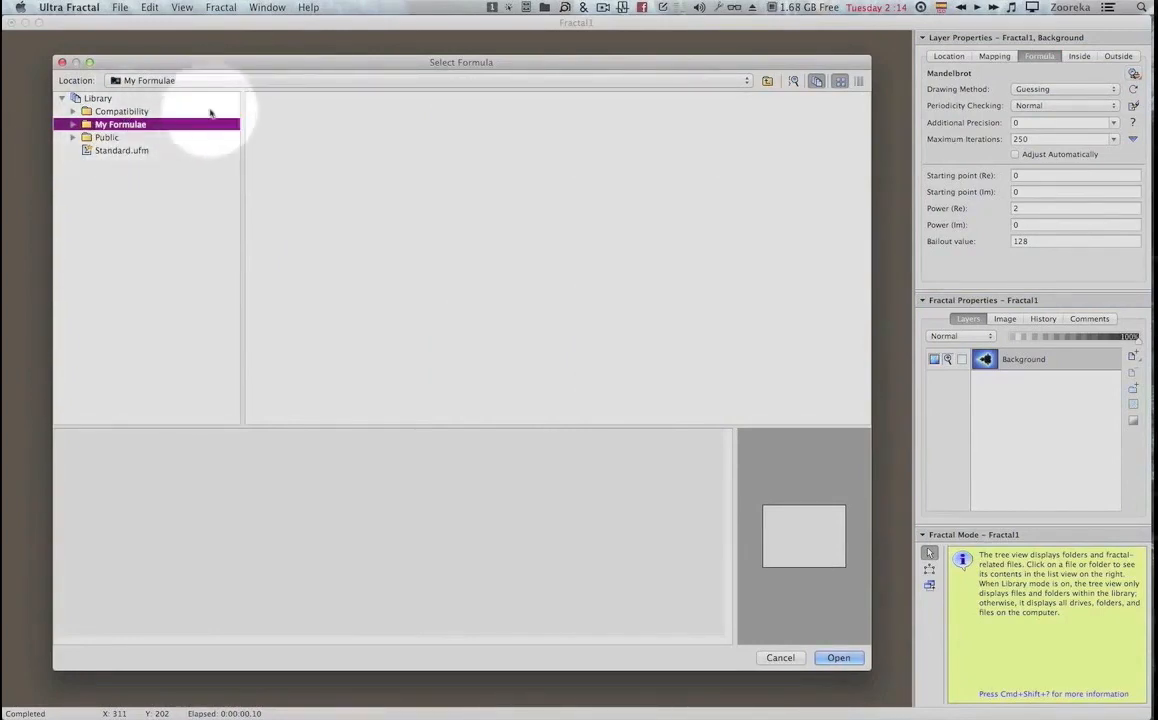
click(74, 138)
mouse_move(232, 108)
mouse_down()
mouse_move(234, 142)
mouse_move(233, 101)
mouse_up()
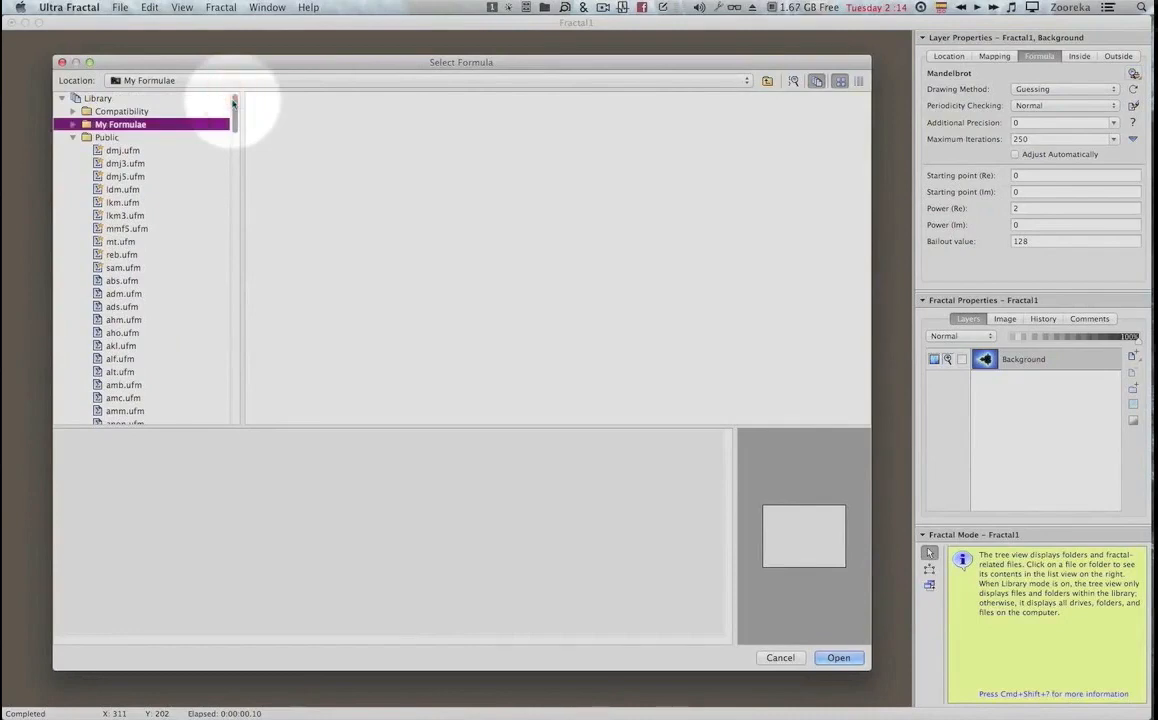
Copy the dmj.ufm formula file from the Public folder into the My Formulae folder.
click(141, 150)
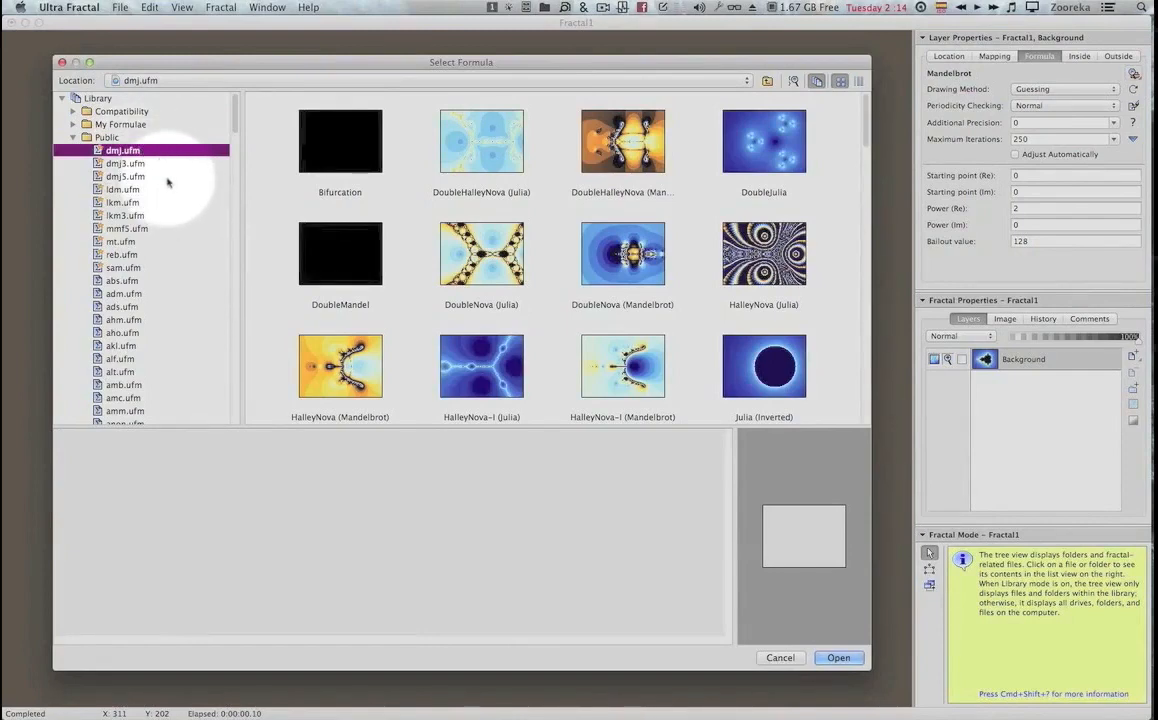
key(super+c)
click(143, 124)
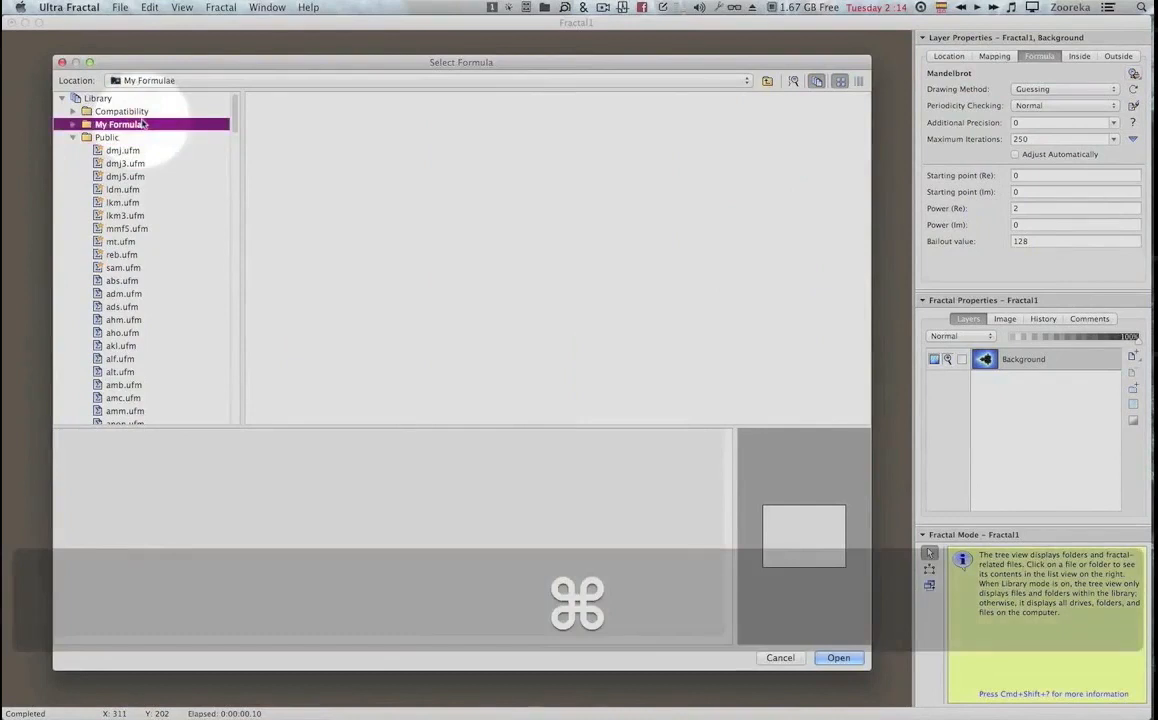
key(super+v)
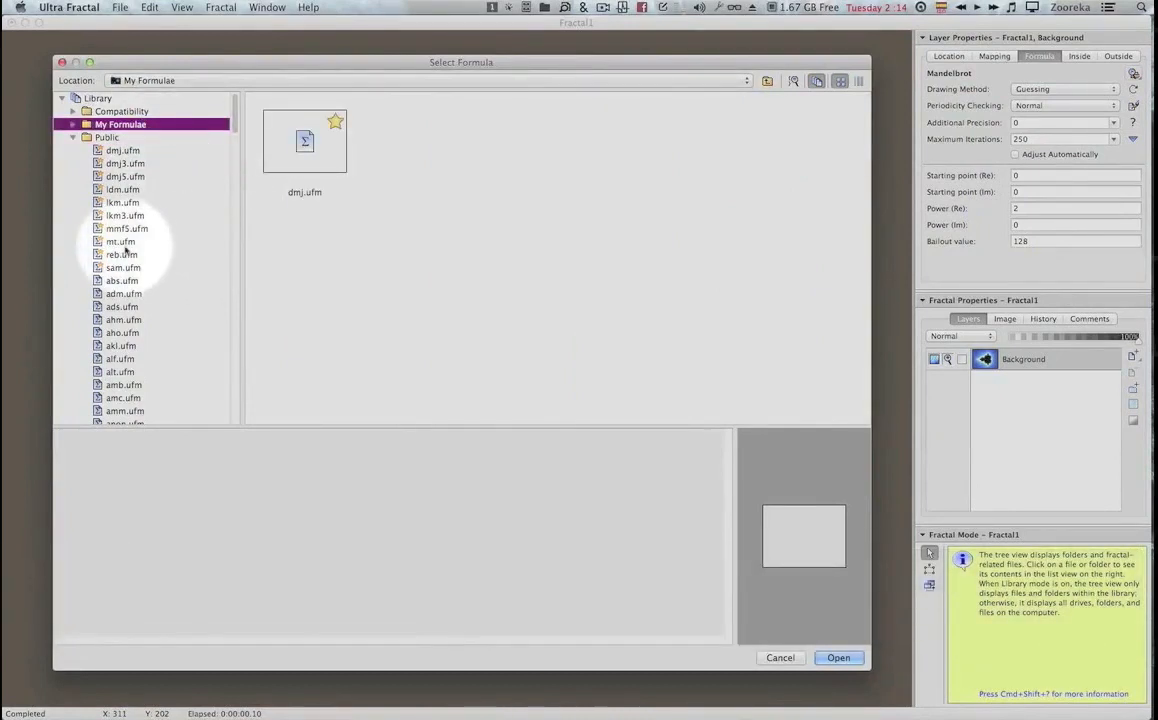
Copy the mt.ufm formula file from the Public folder into the My Formulae folder.
click(124, 245)
key(super+c)
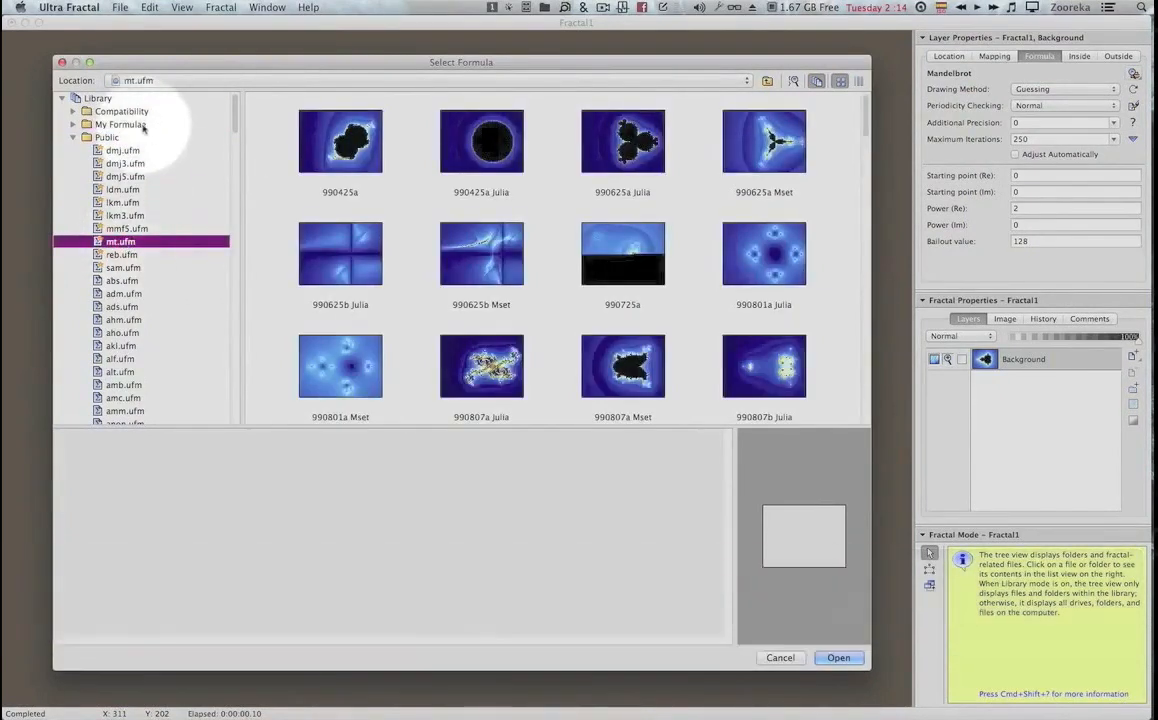
click(143, 124)
key(super+v)
Browse the ldm.ufm and lkm.ufm formulas, and copy jp.ufm from the Public folder into the My Formulae folder.
click(128, 189)
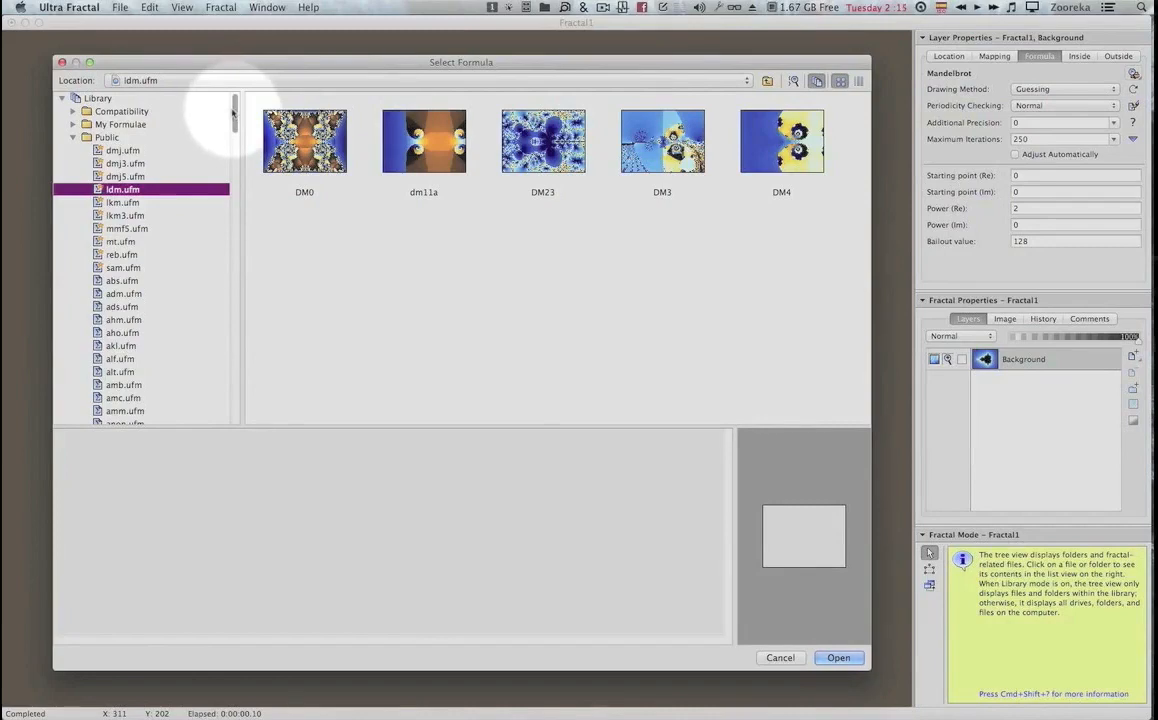
click(127, 203)
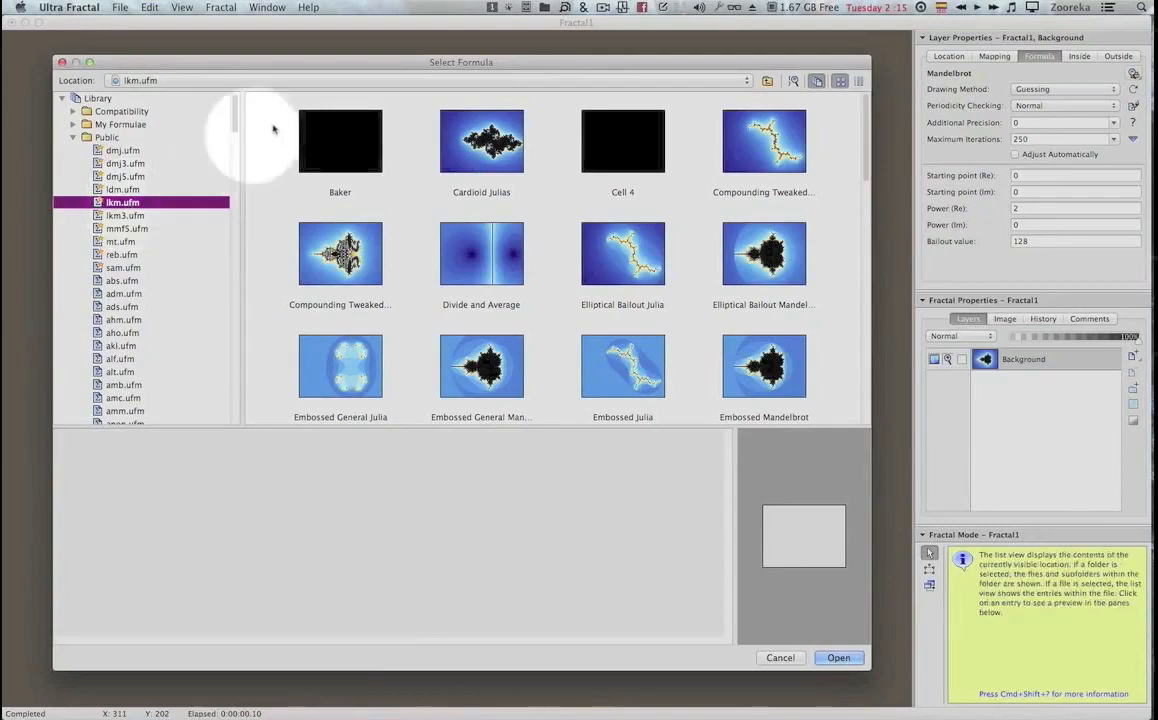
drag(233, 108, 227, 263)
scroll(145, 350, down, 2)
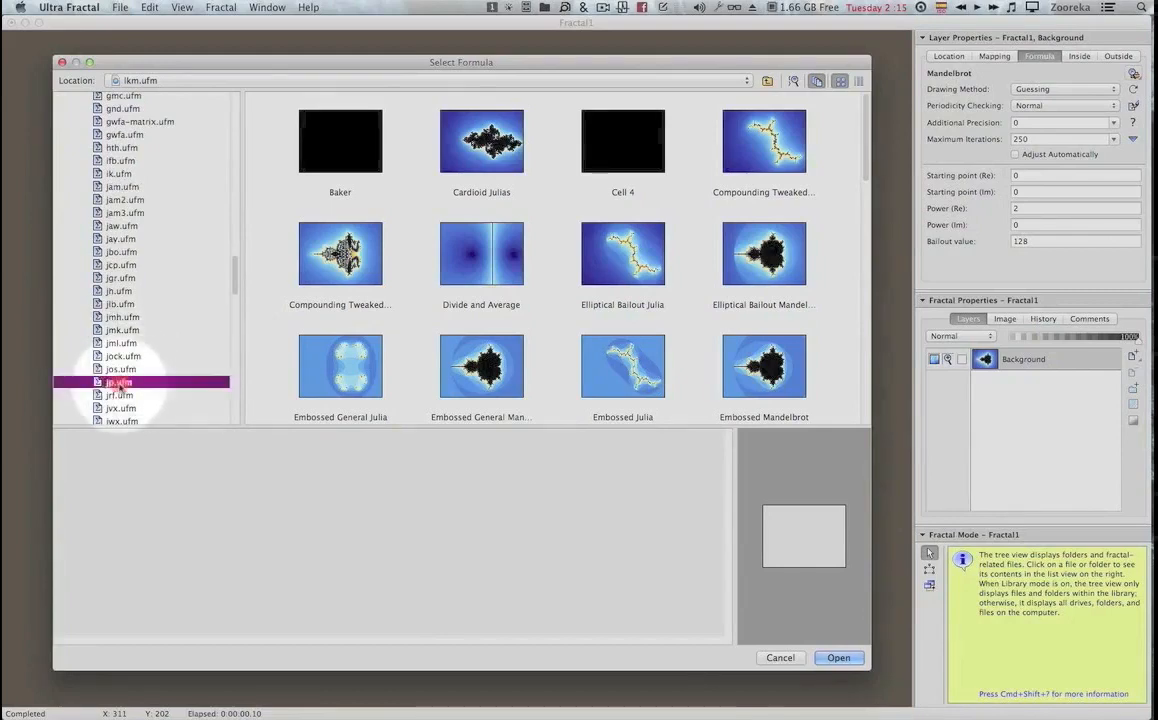
drag(236, 272, 246, 78)
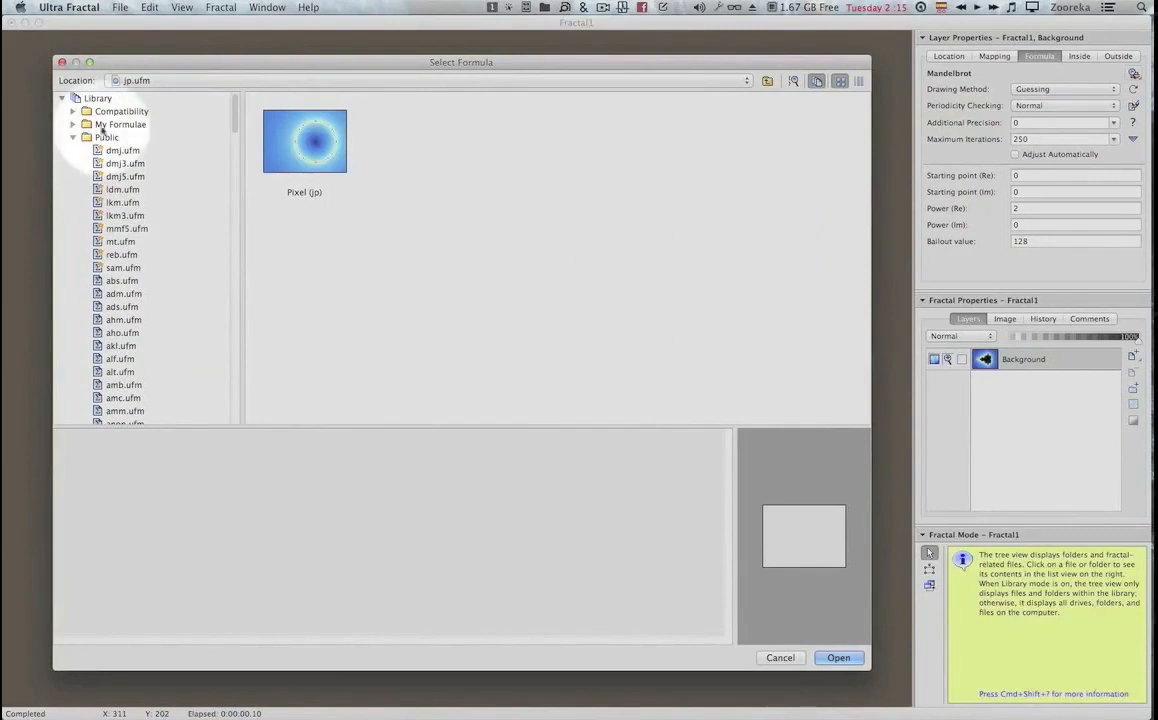
drag(232, 120, 227, 284)
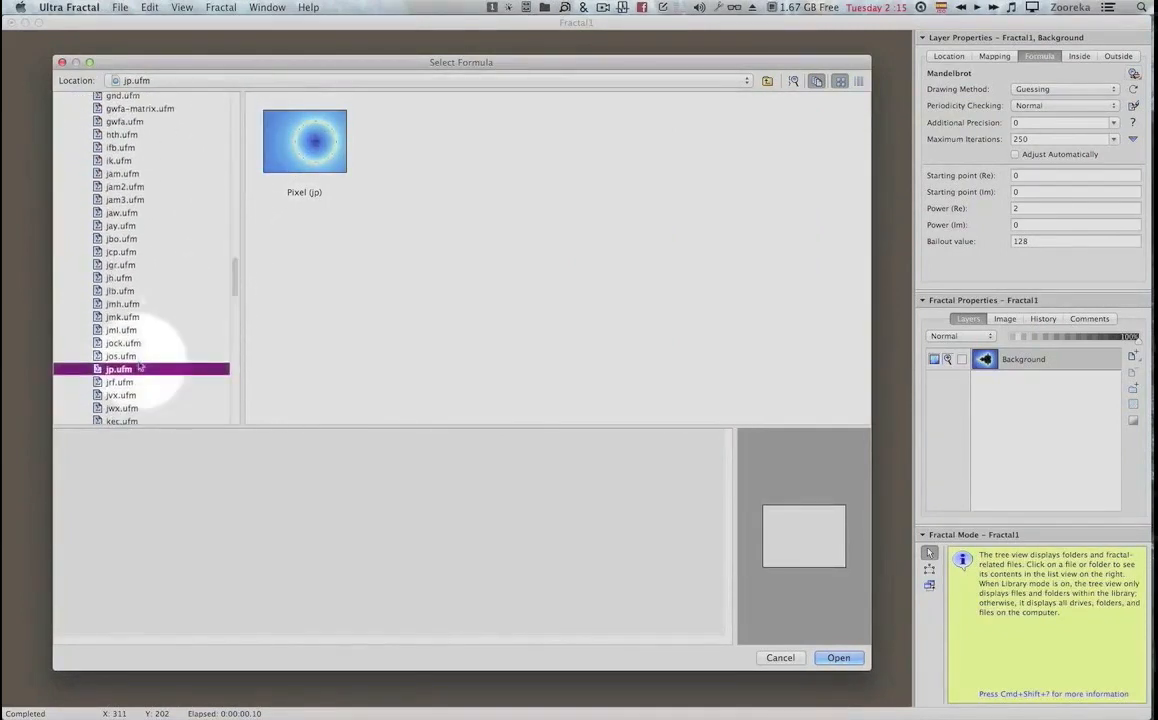
key(super+c)
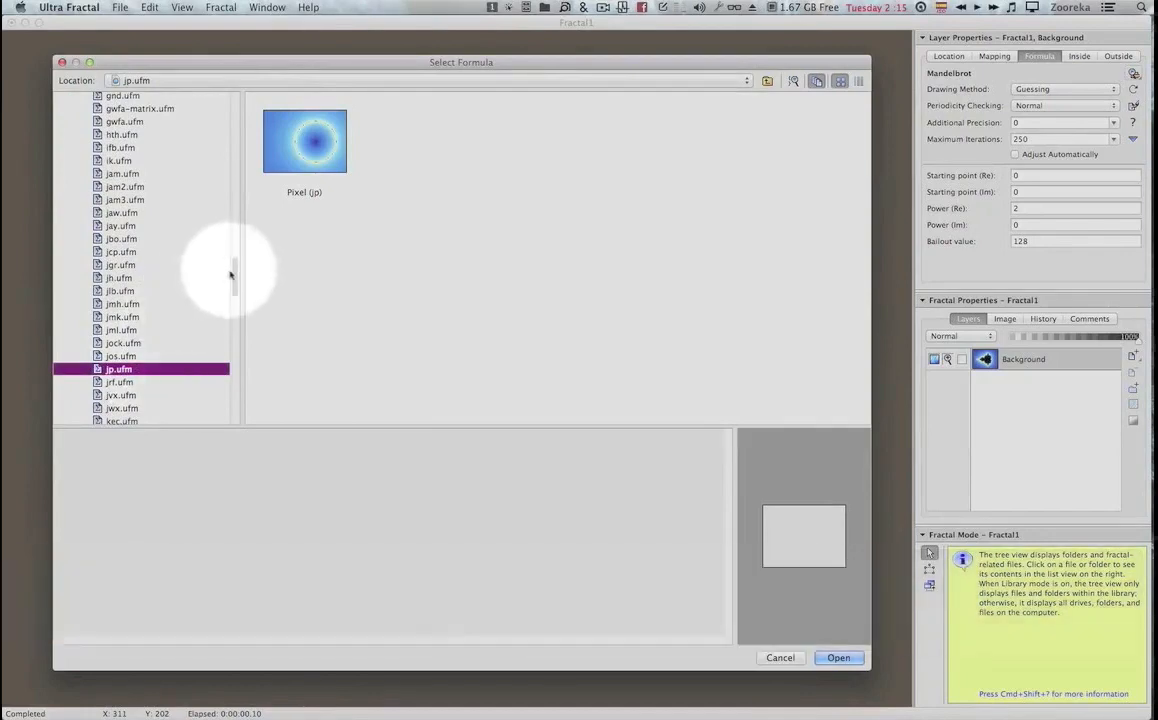
drag(233, 277, 240, 103)
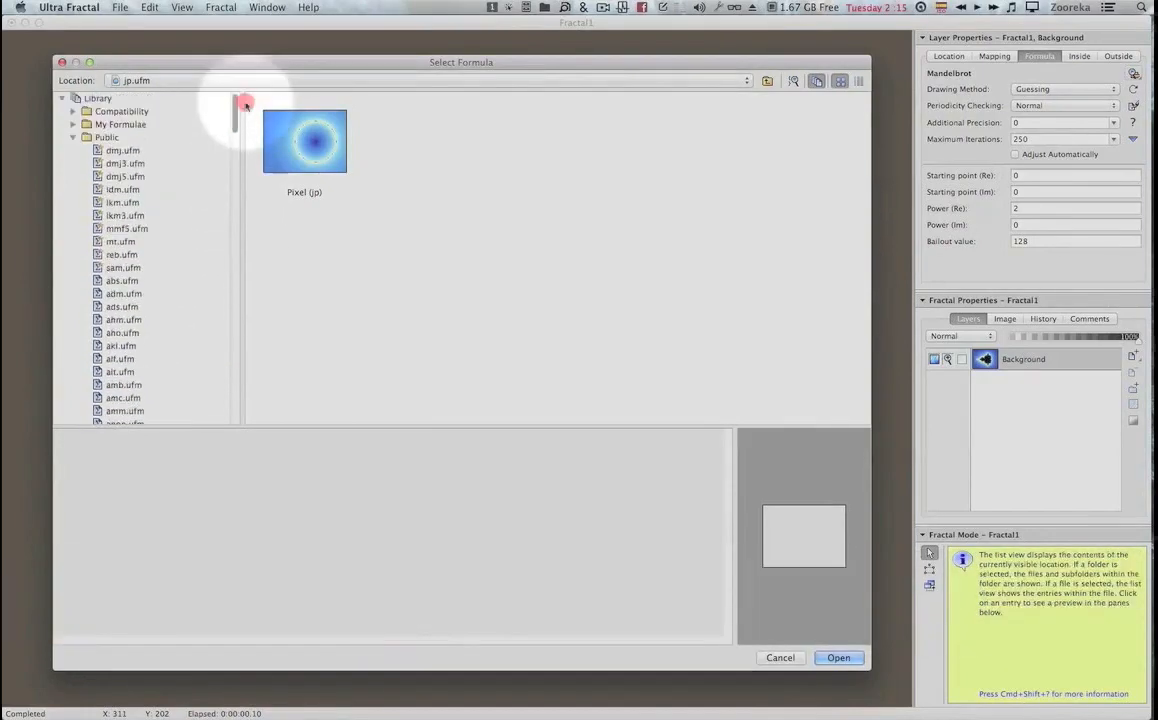
click(138, 122)
key(super+v)
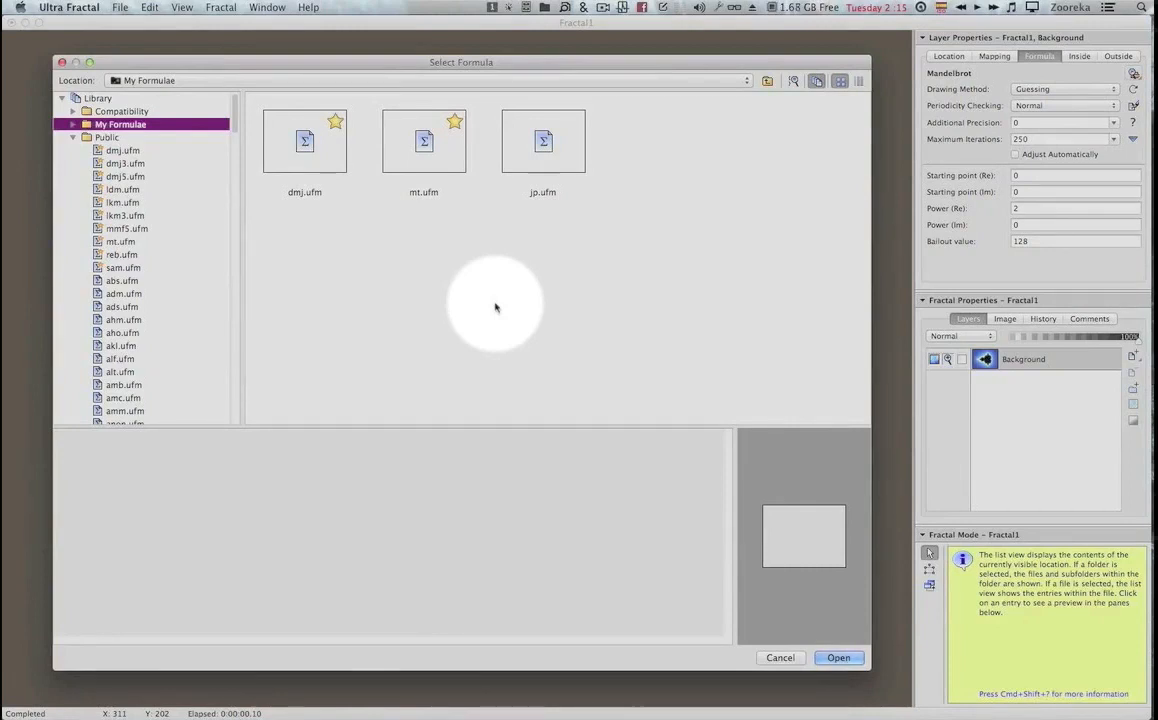
Review the dmj.ufm, mt.ufm and jp.ufm files inside the My Formulae folder, and close the formula browser without choosing a formula.
click(71, 124)
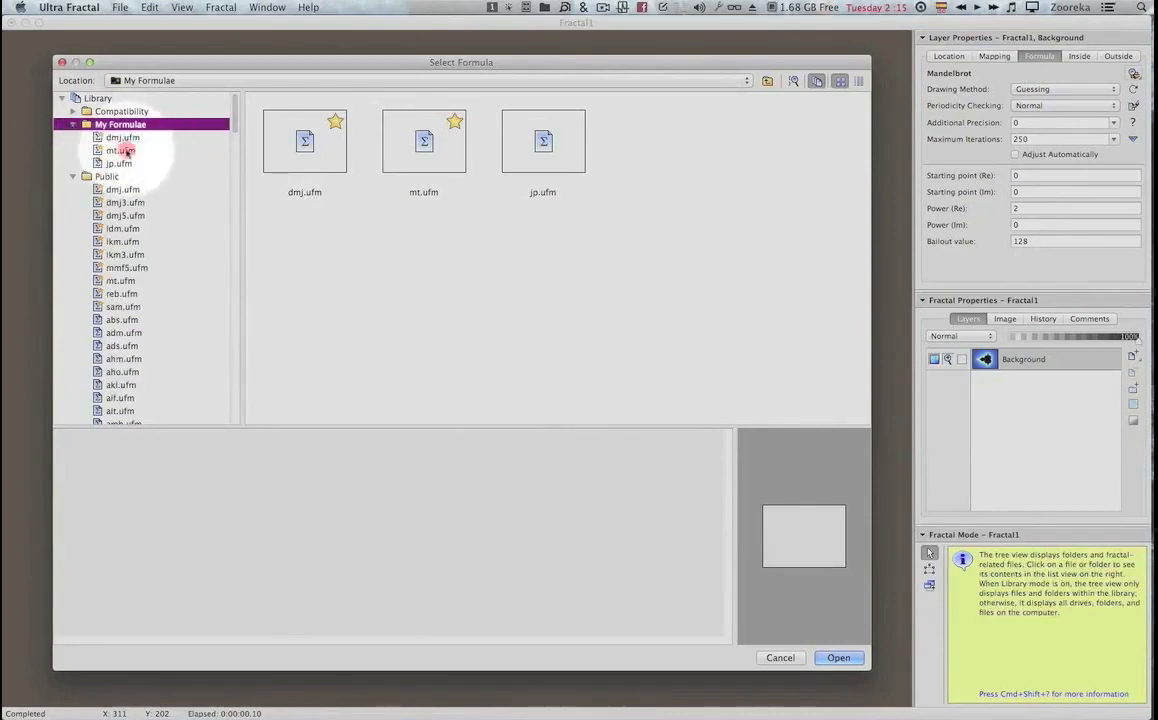
click(127, 151)
drag(866, 122, 833, 367)
click(515, 195)
click(112, 164)
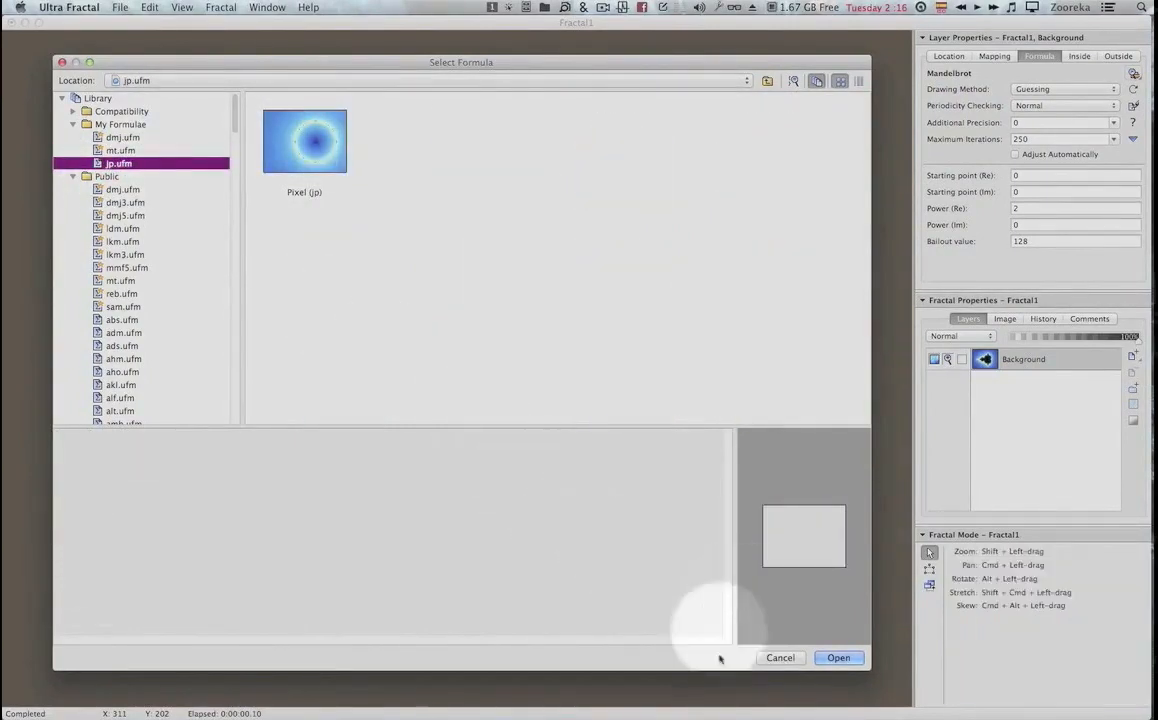
click(779, 657)
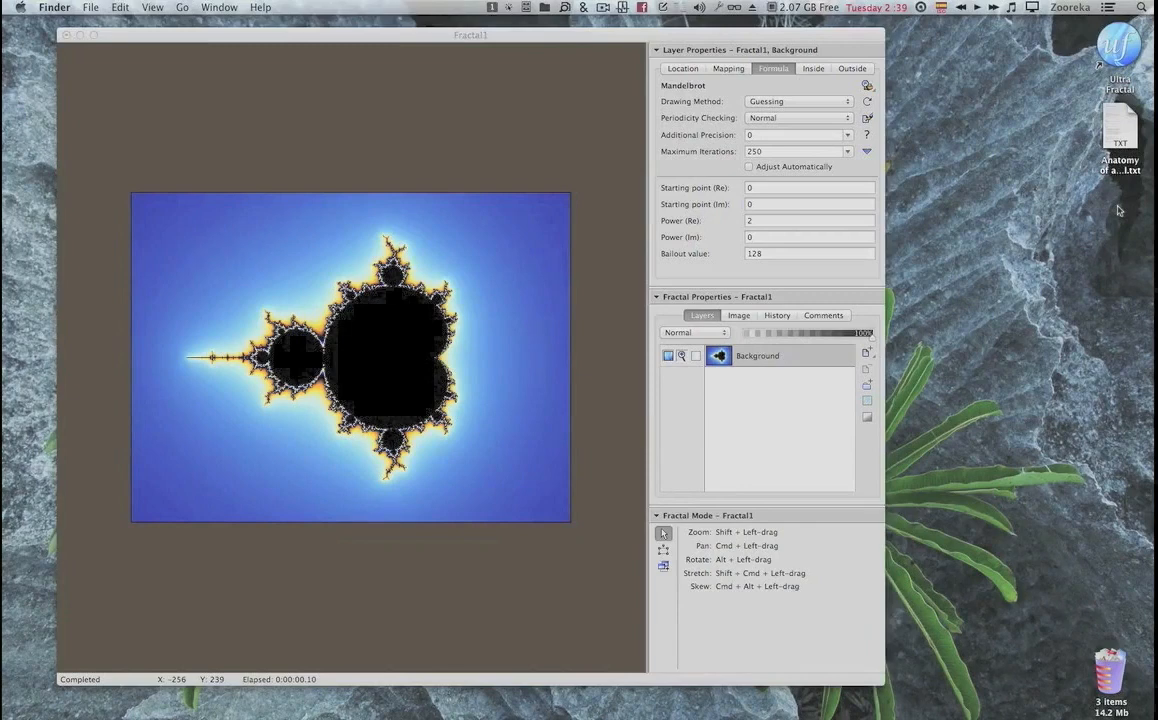
Open Anatomy of a Fractal.txt from the desktop in TextEdit, and enlarge and place its window beside the fractal image.
double_click(1122, 136)
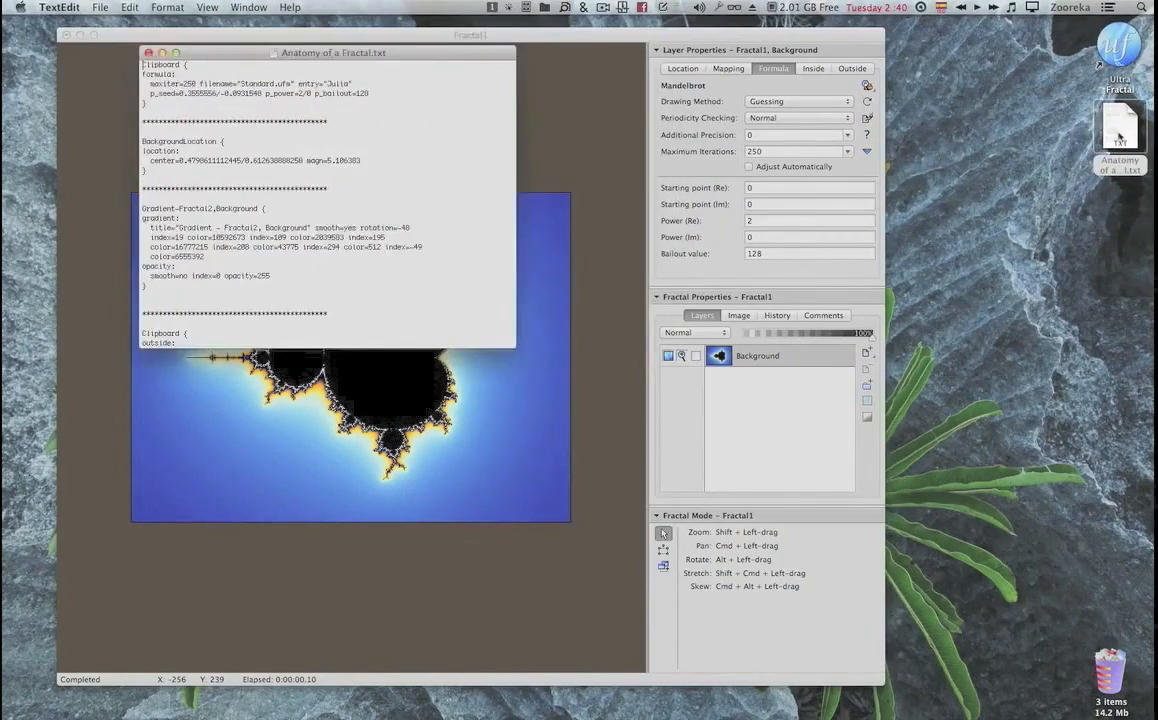
drag(489, 55, 1027, 166)
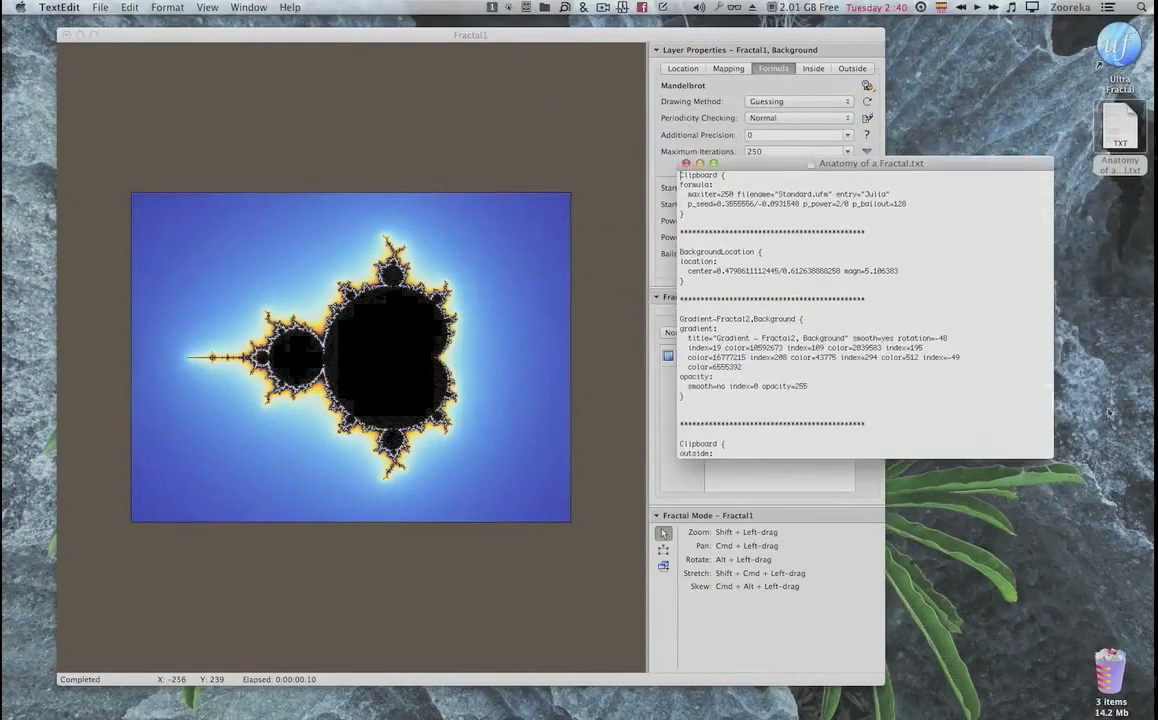
drag(1053, 457, 1063, 467)
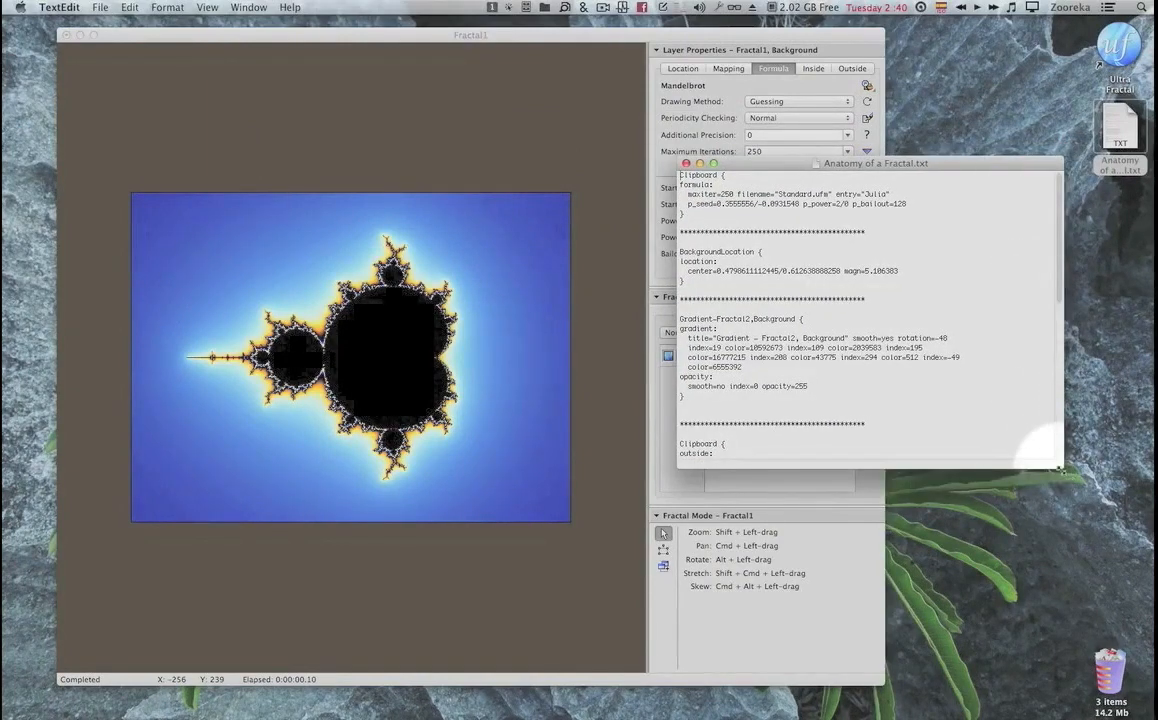
drag(1061, 465, 1128, 670)
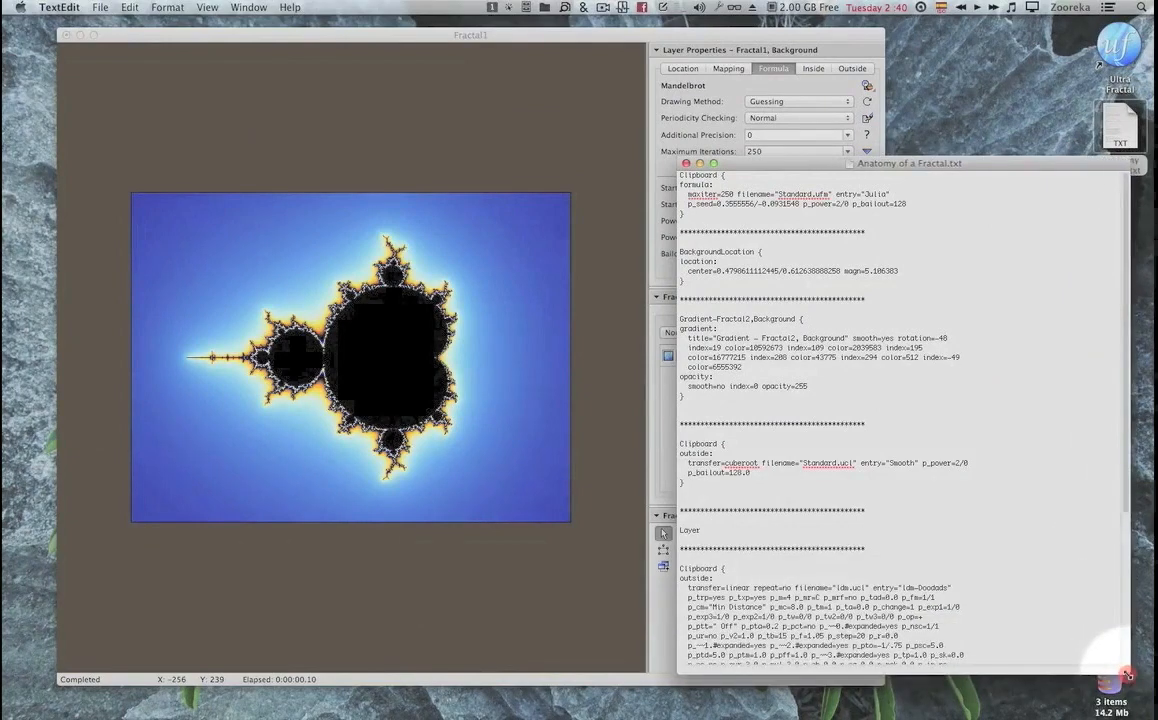
click(1073, 486)
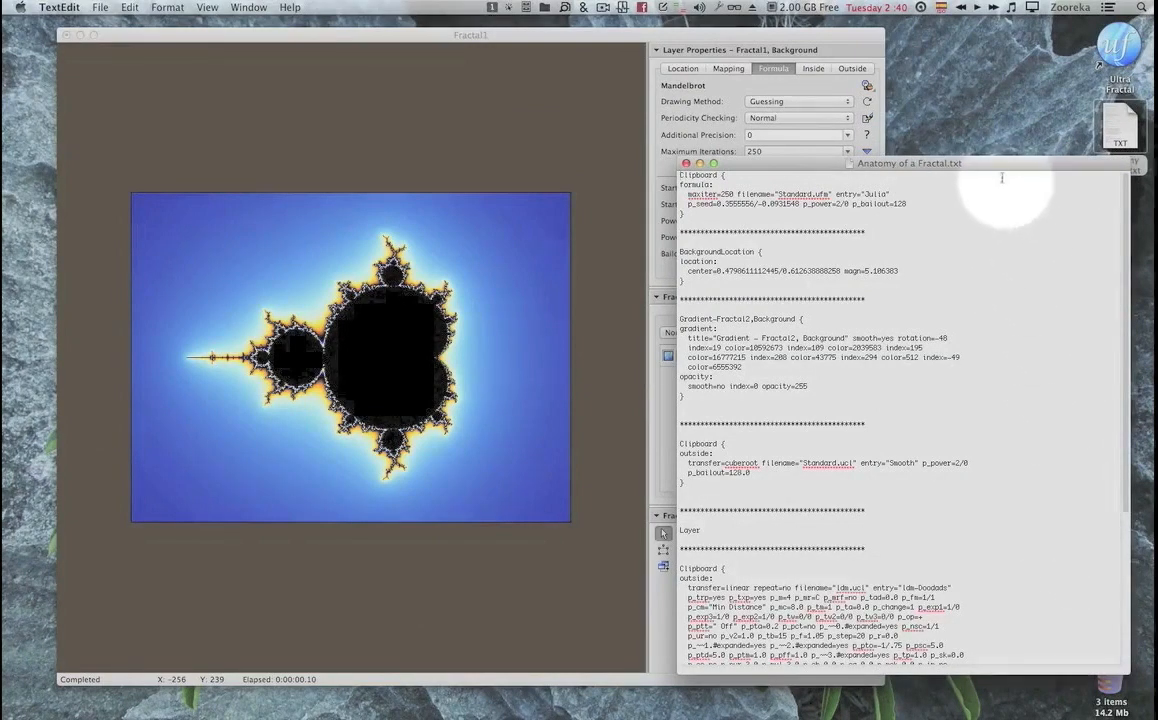
drag(993, 170, 949, 168)
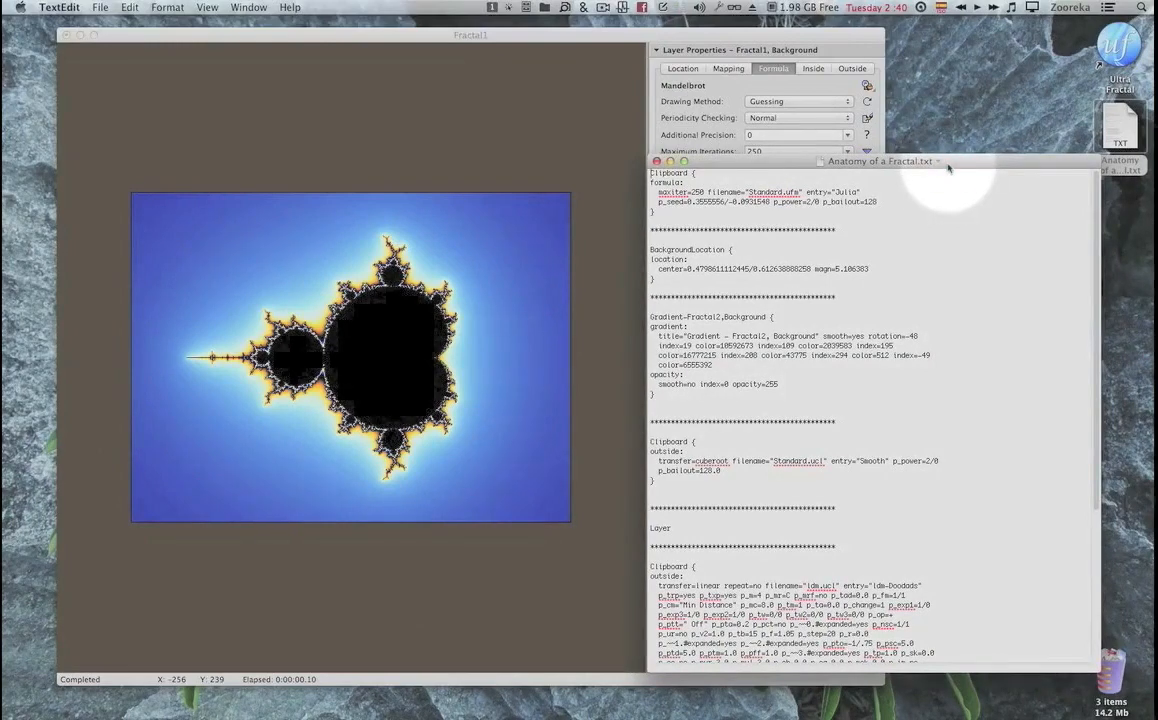
Set the font size of the whole Anatomy of a Fractal.txt text to 12 and close the font settings.
key(super+t)
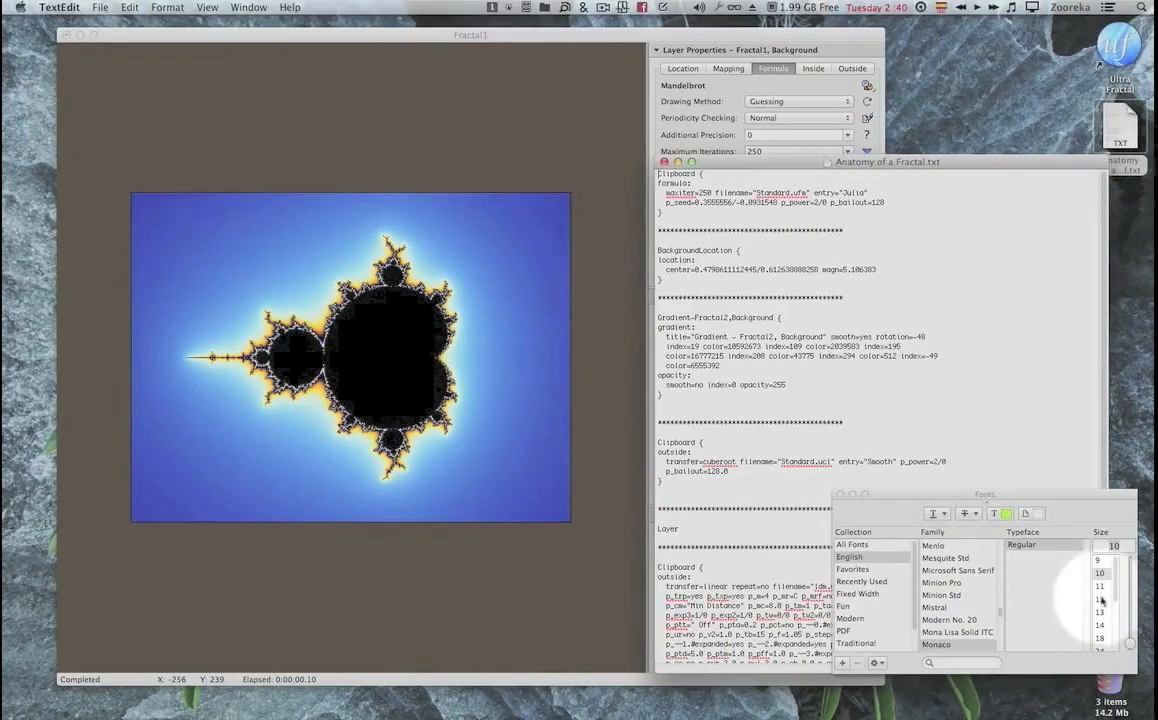
click(1041, 419)
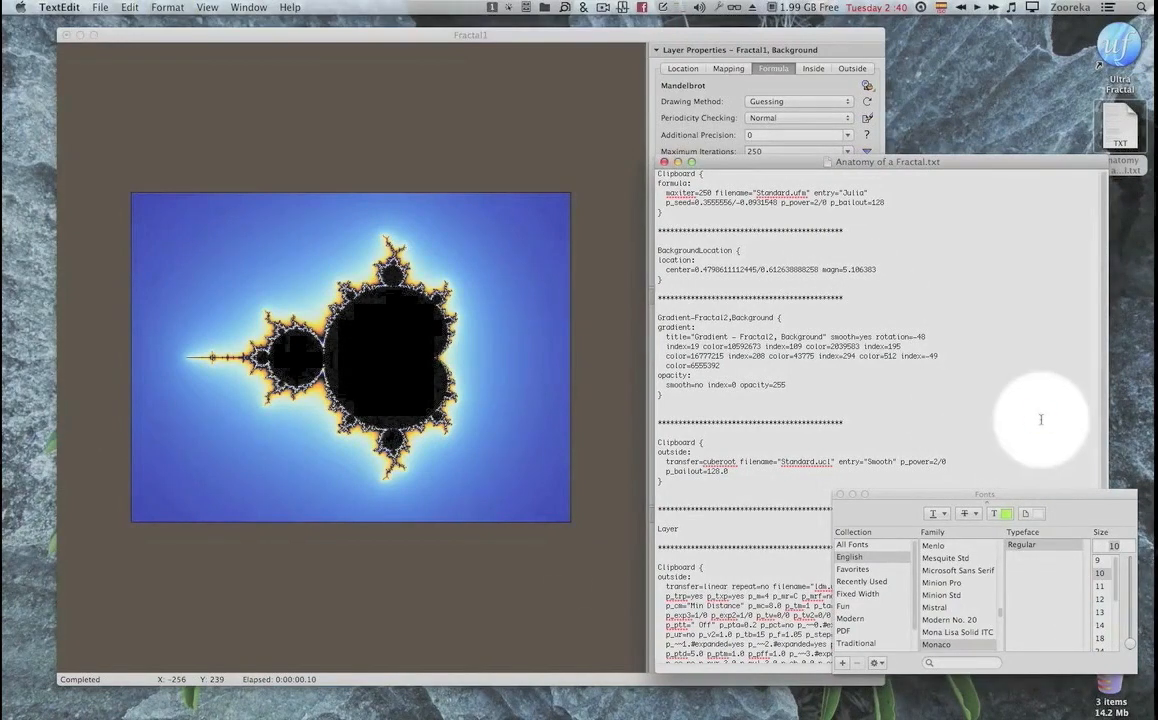
key(super+a)
click(1100, 599)
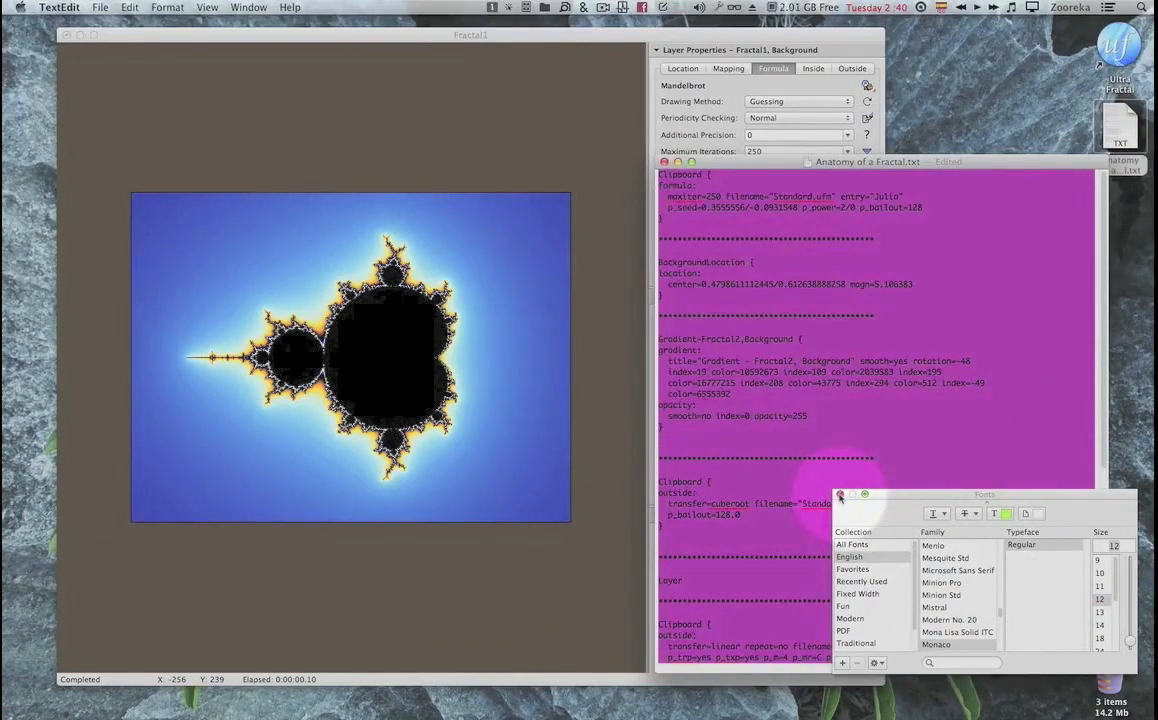
click(840, 494)
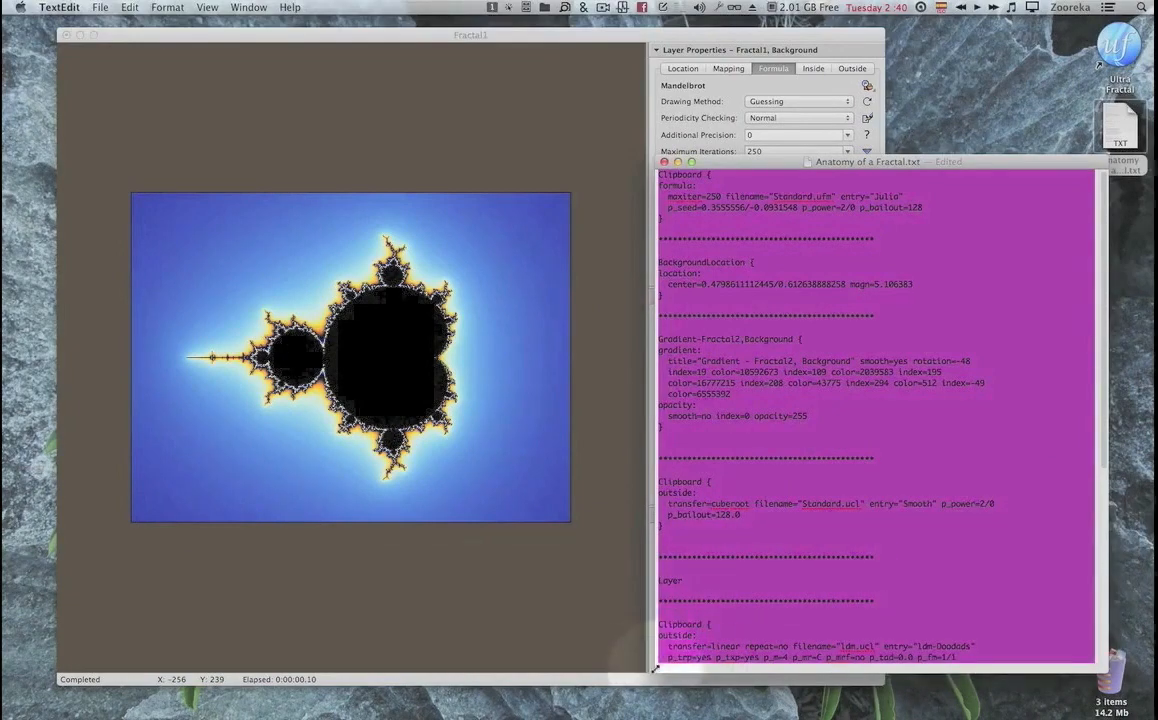
Widen the text window, deselect the text and move the window below the fractal's Layer Properties settings.
drag(655, 665, 578, 682)
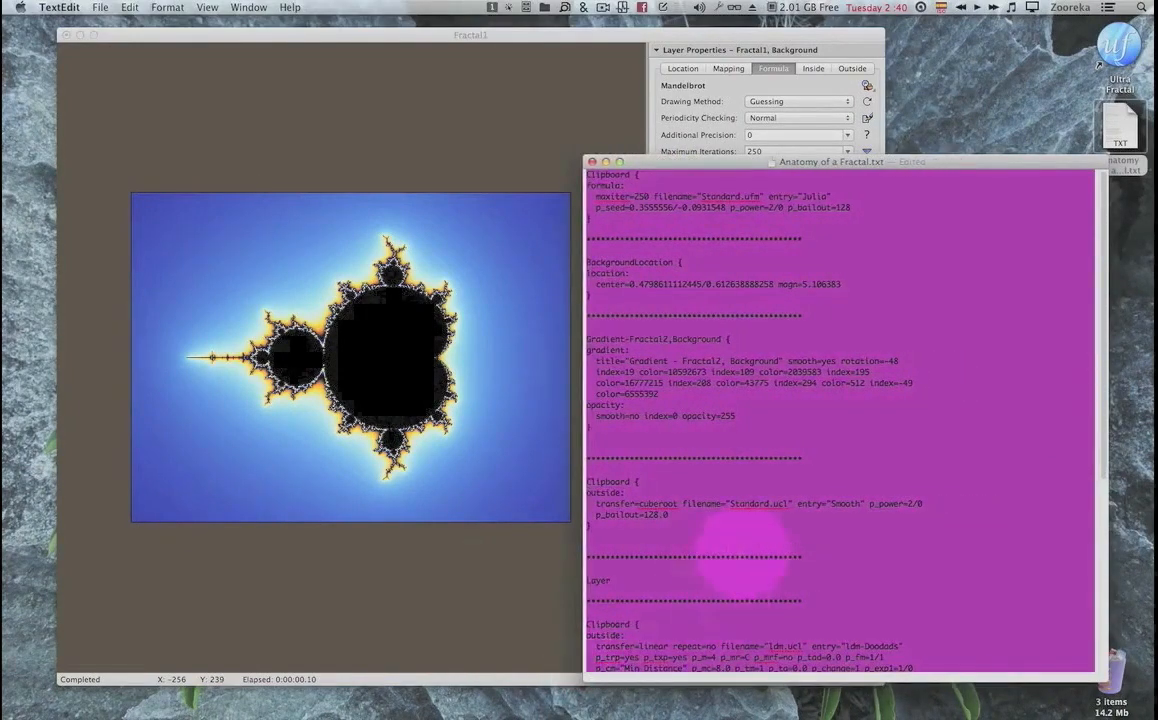
click(773, 482)
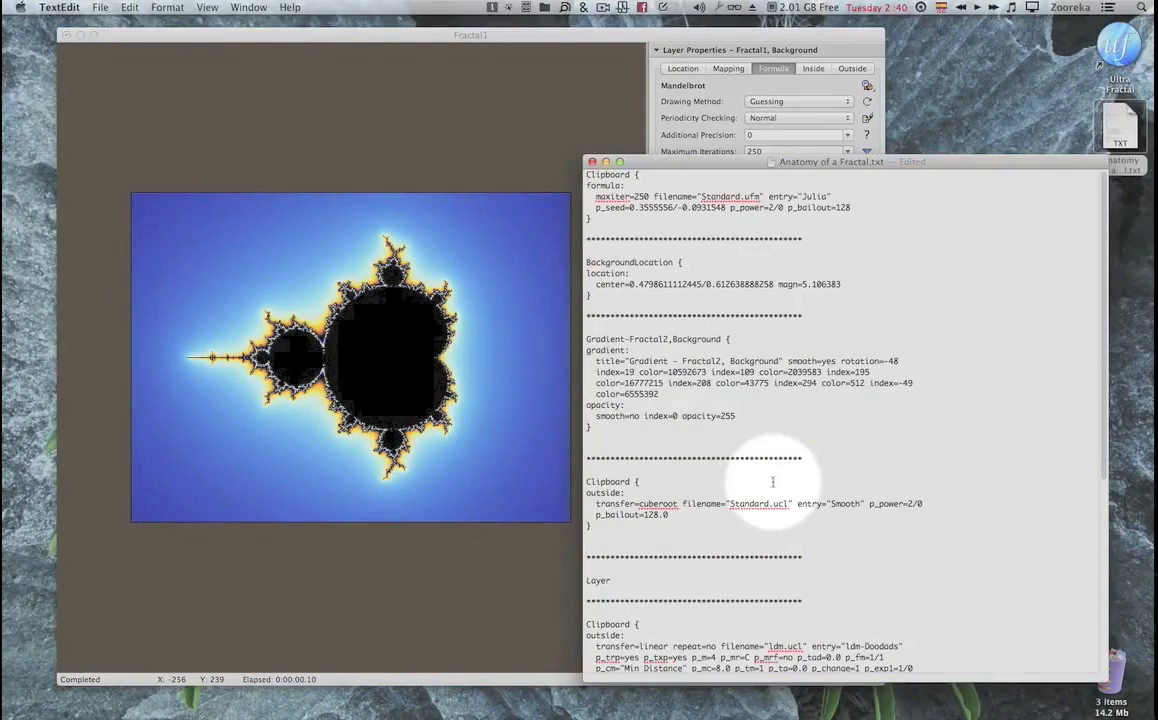
drag(855, 162, 818, 399)
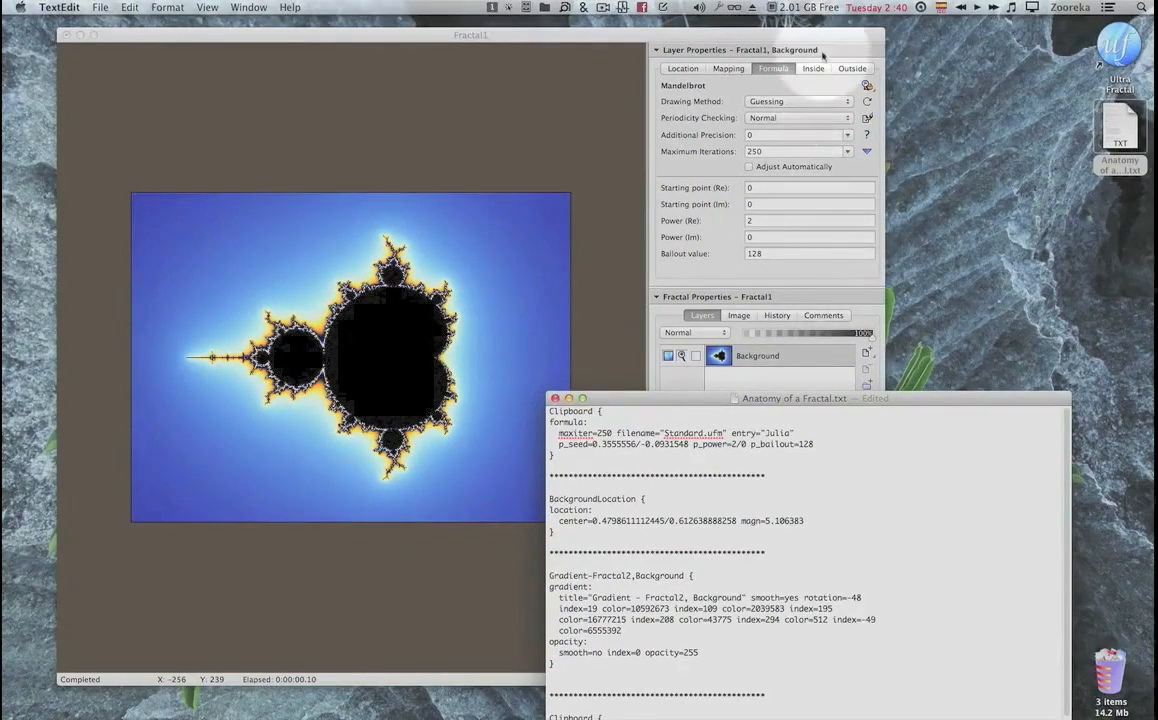
Switch to Ultra Fractal to inspect the additional Copy, Paste and Reset Parameters commands for the formula, and return to the text file.
click(840, 133)
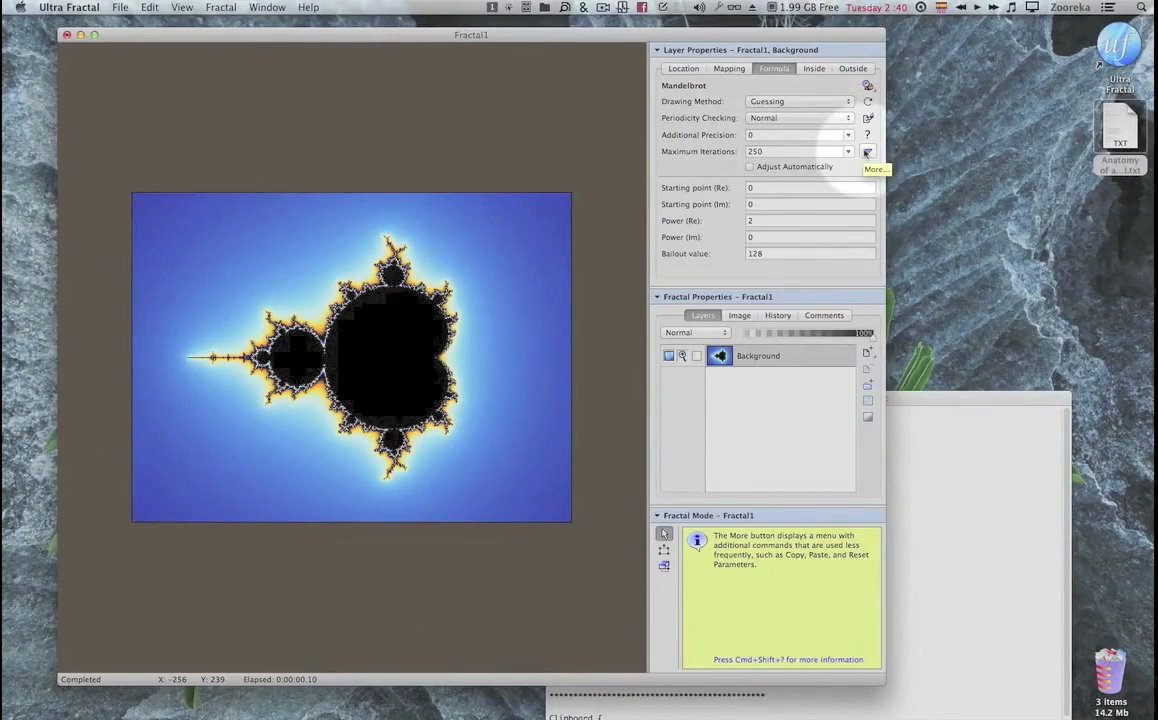
click(867, 152)
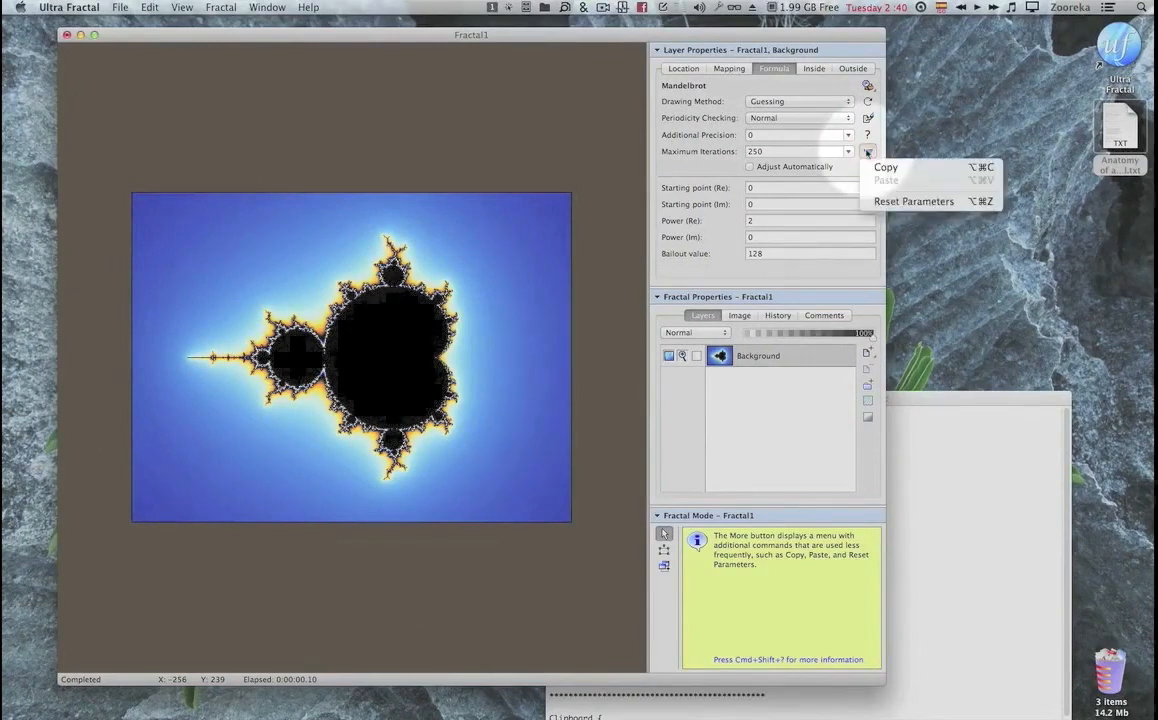
click(880, 168)
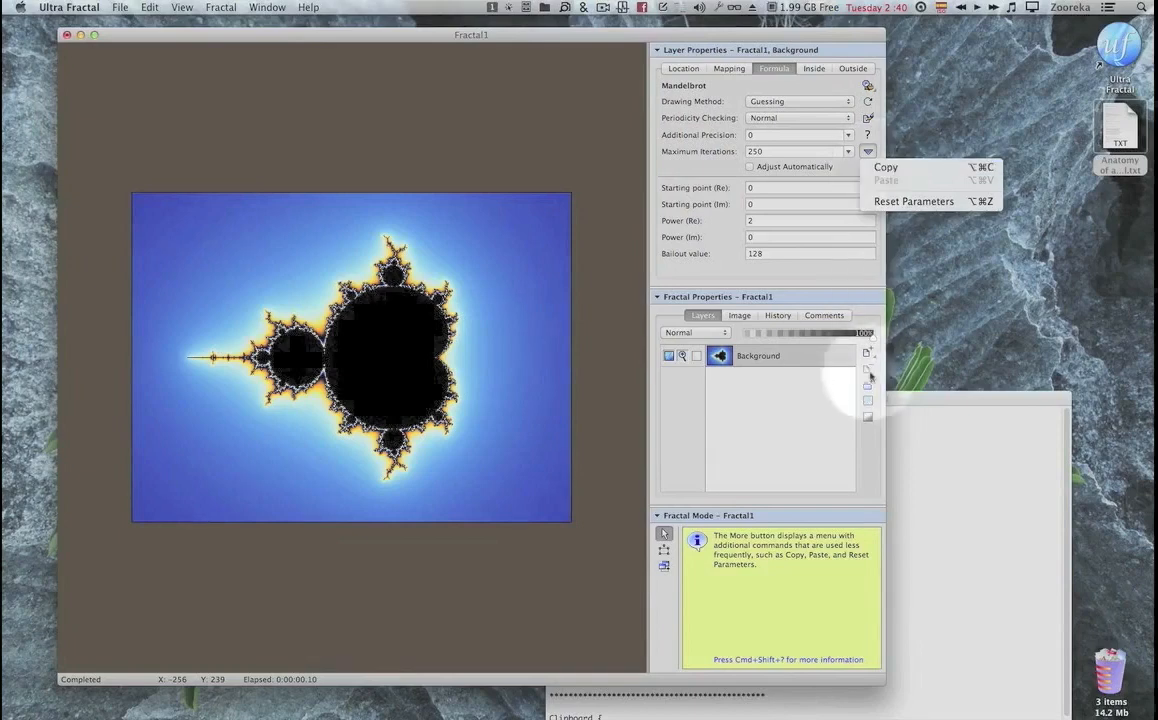
drag(936, 400, 938, 344)
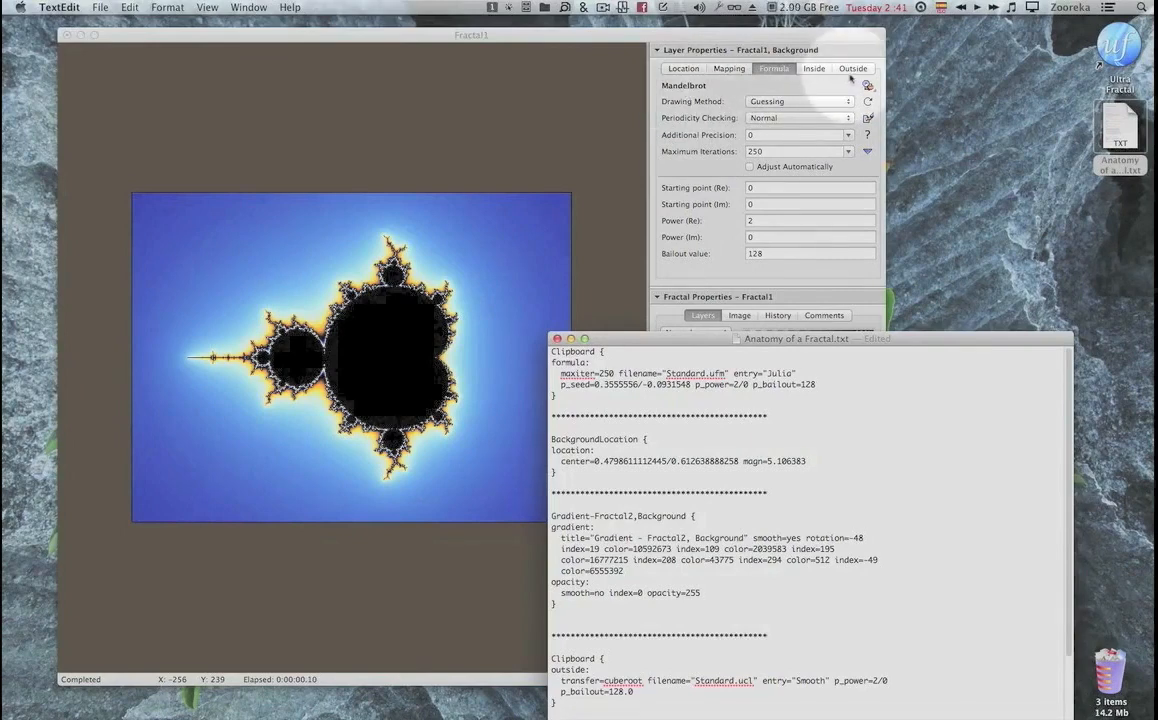
Look through the formula, location, gradient, outside coloring and Doodads layer blocks in the text file, and return to its beginning.
drag(818, 343, 845, 174)
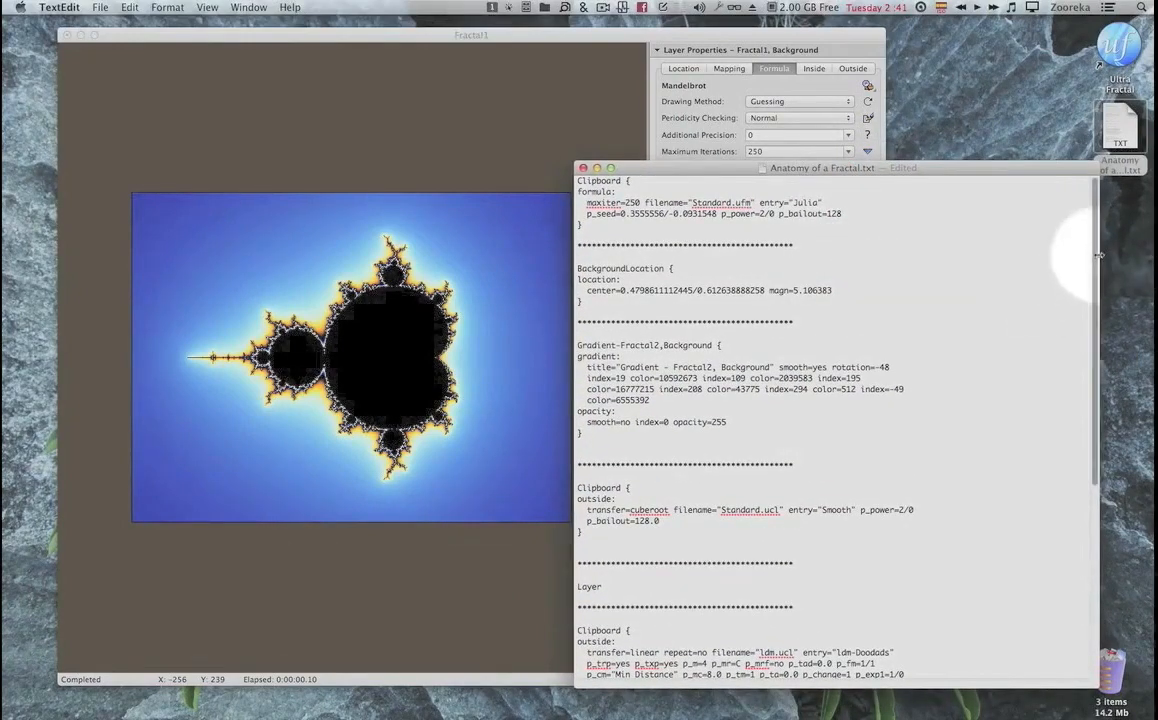
drag(1094, 258, 1096, 426)
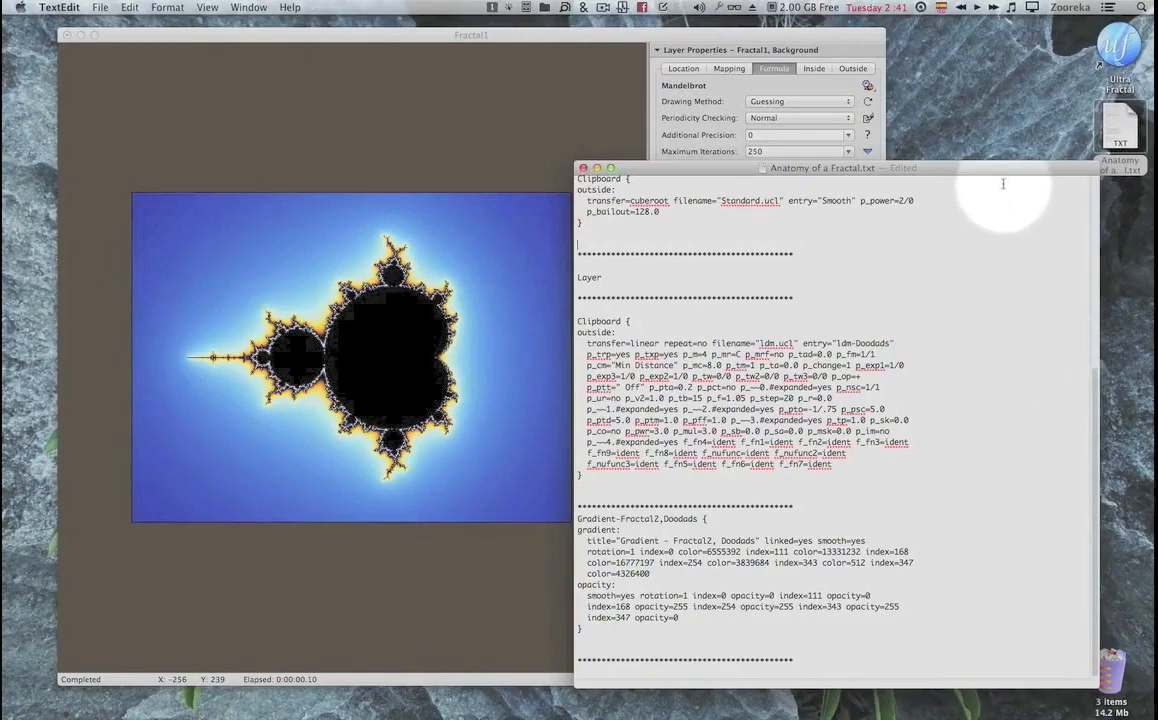
drag(1003, 170, 994, 314)
scroll(981, 403, up, 3)
drag(1083, 498, 1083, 350)
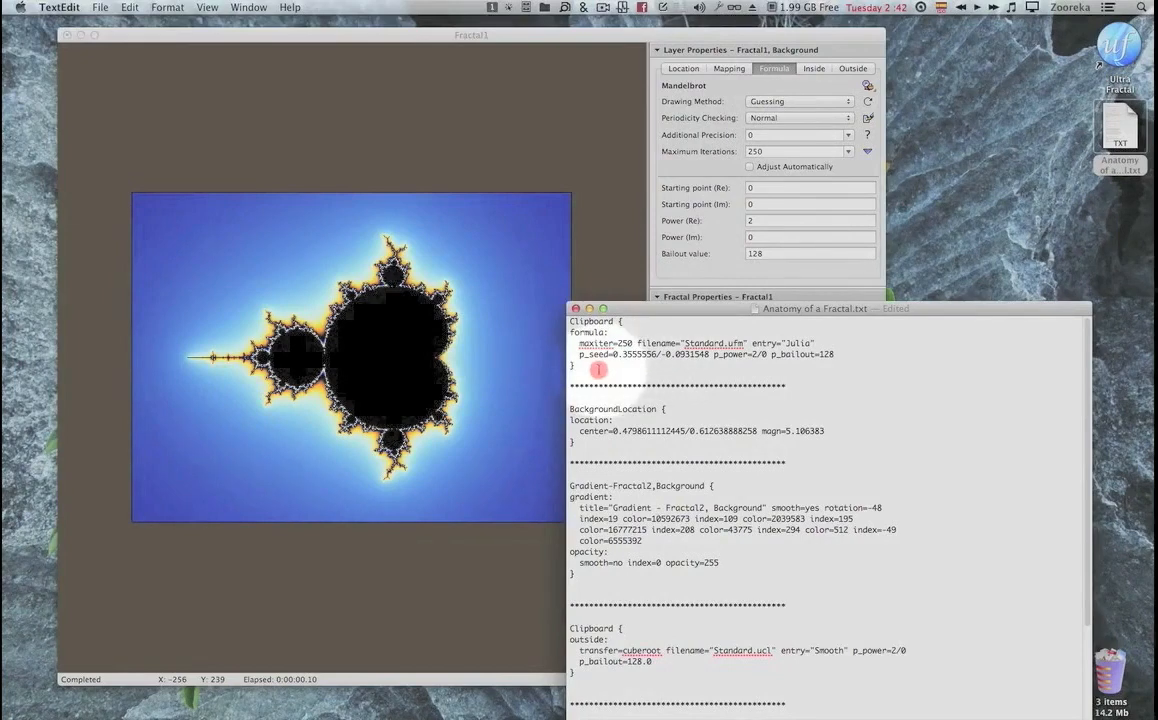
Copy the first Clipboard formula block, containing the Standard.ufm Julia entry, up to its closing brace.
drag(592, 370, 605, 391)
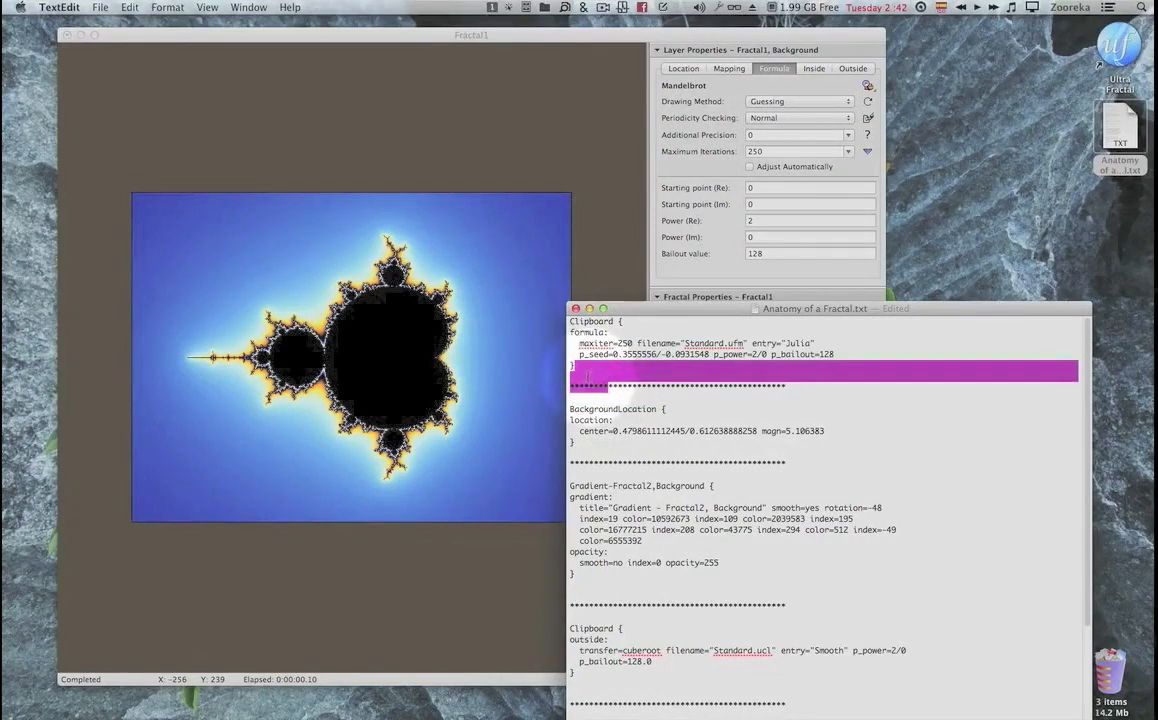
click(583, 371)
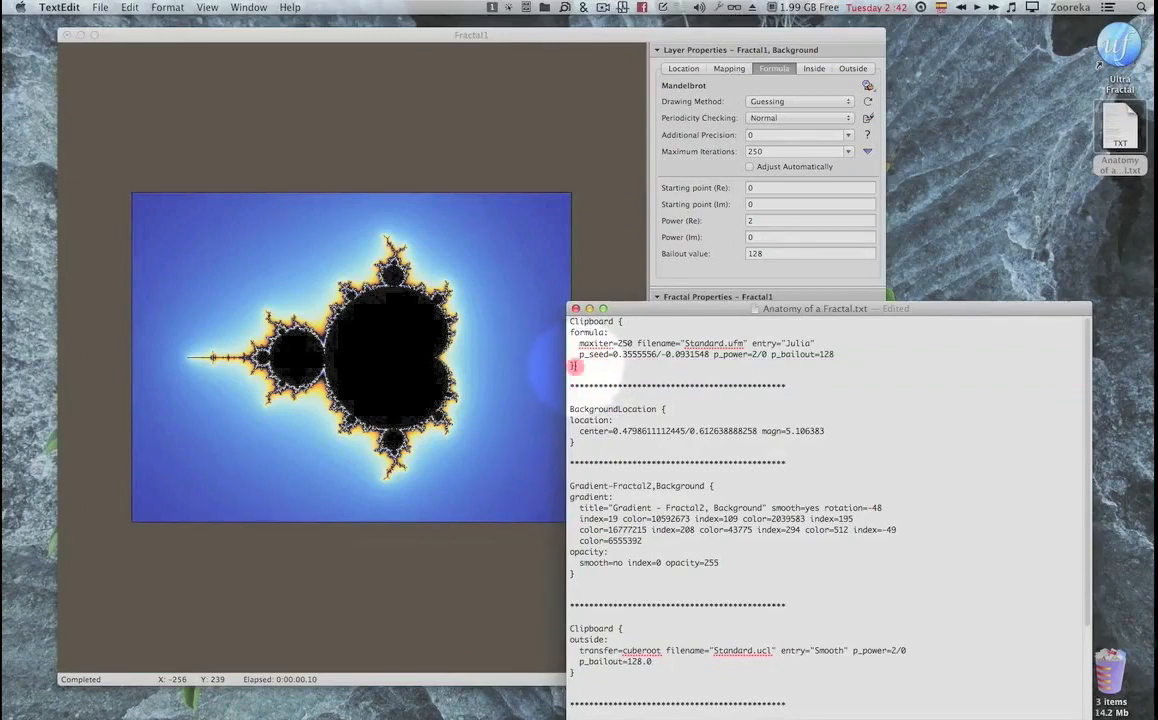
drag(572, 364, 571, 322)
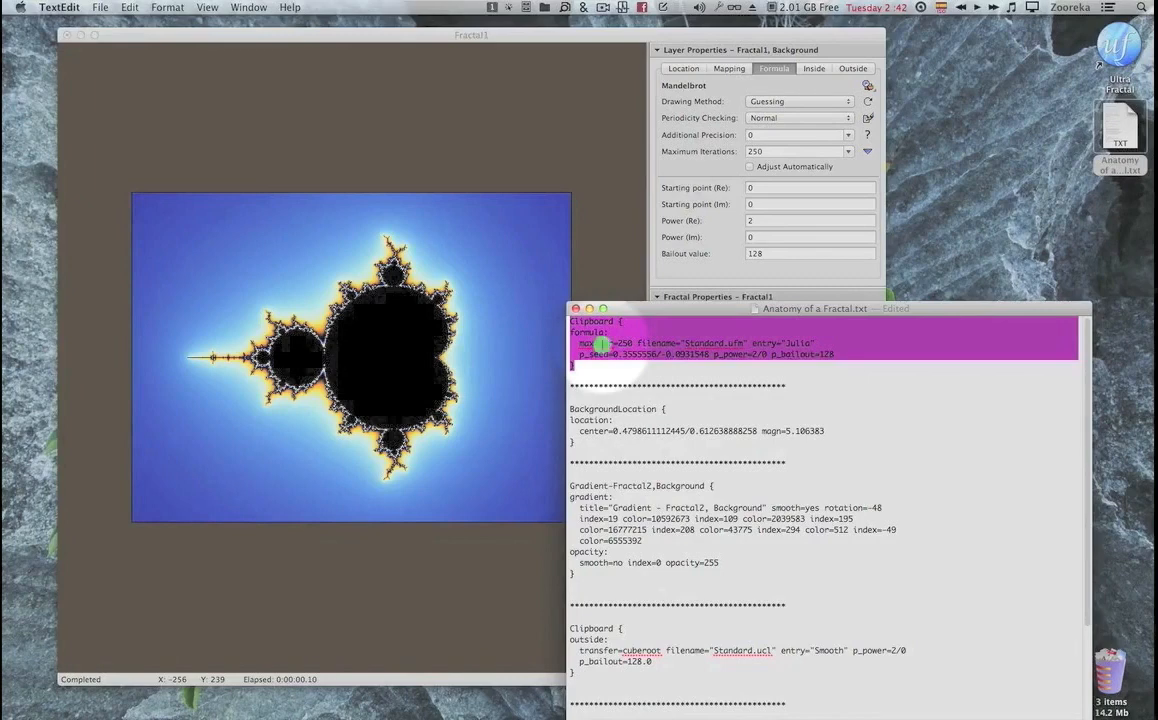
right_click(603, 348)
click(630, 386)
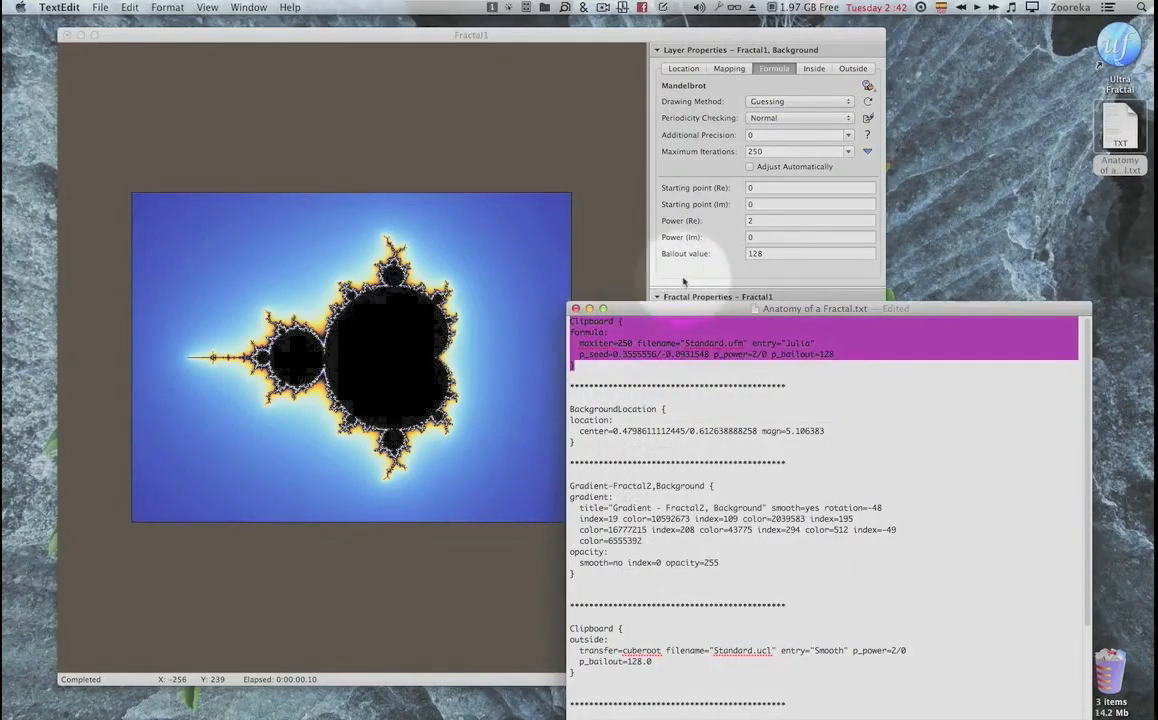
Switch to Ultra Fractal and paste the copied Julia parameters into the Background layer's formula settings.
drag(666, 311, 676, 336)
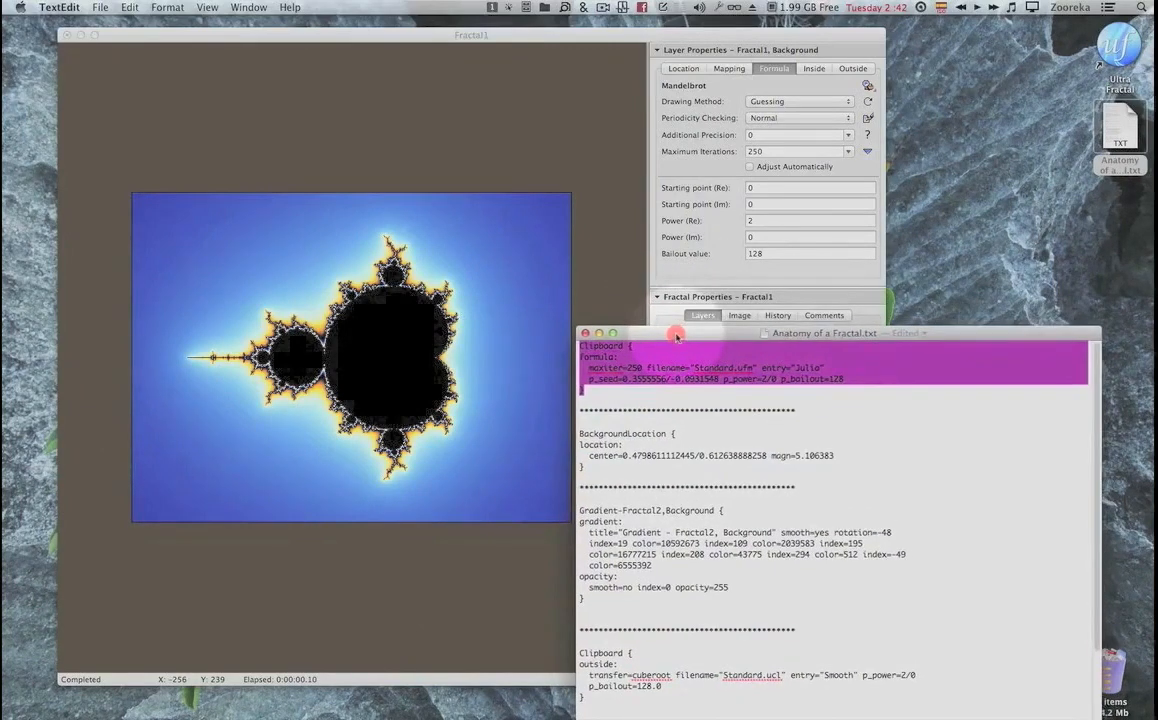
click(711, 272)
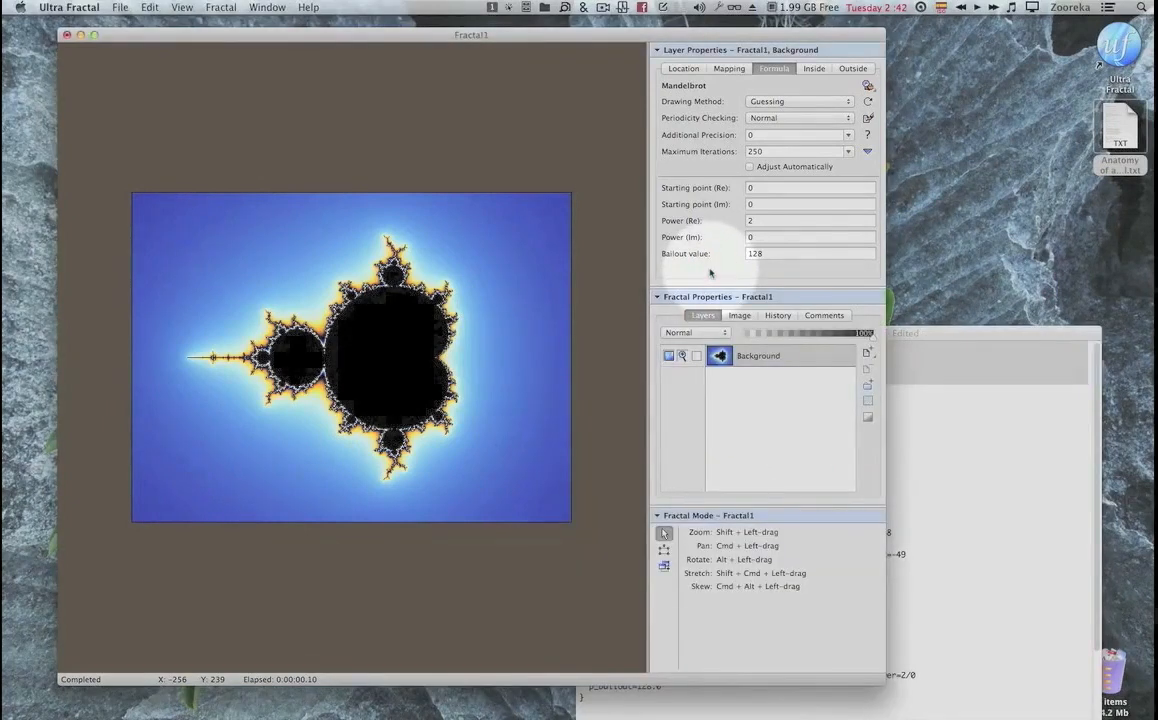
key(alt+super)
key(alt+super+v)
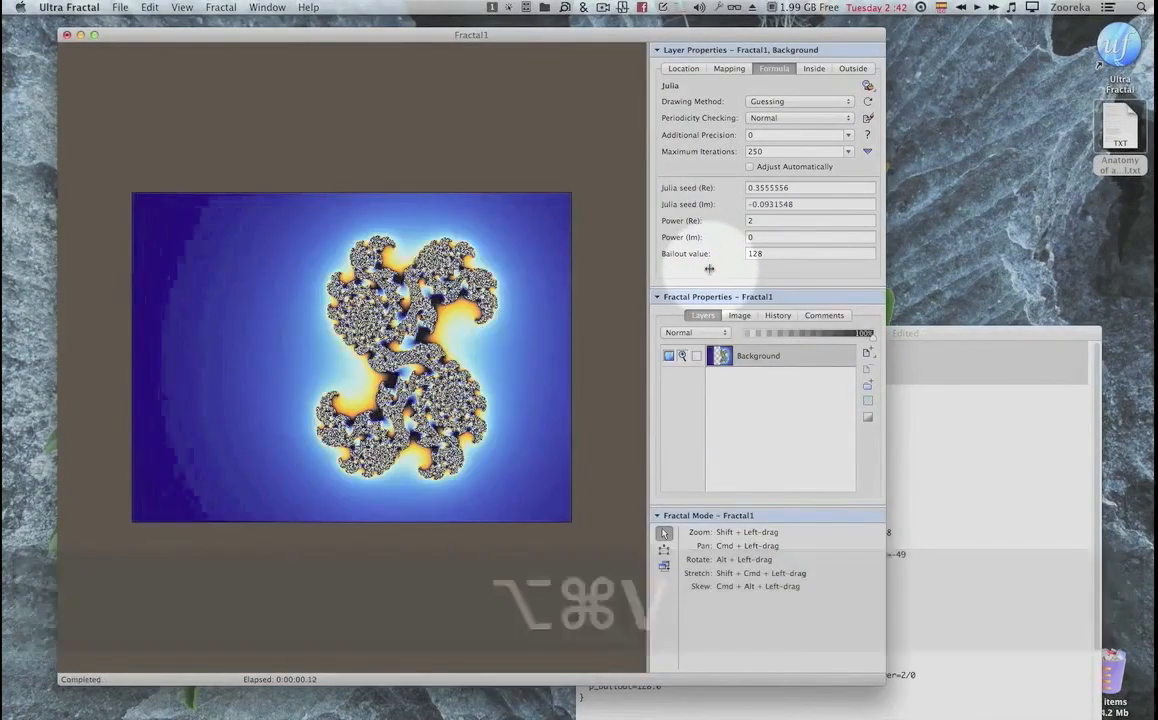
Show the Background layer's location settings, copy the complete BackgroundLocation block from the text file and return to Ultra Fractal.
drag(915, 335, 923, 287)
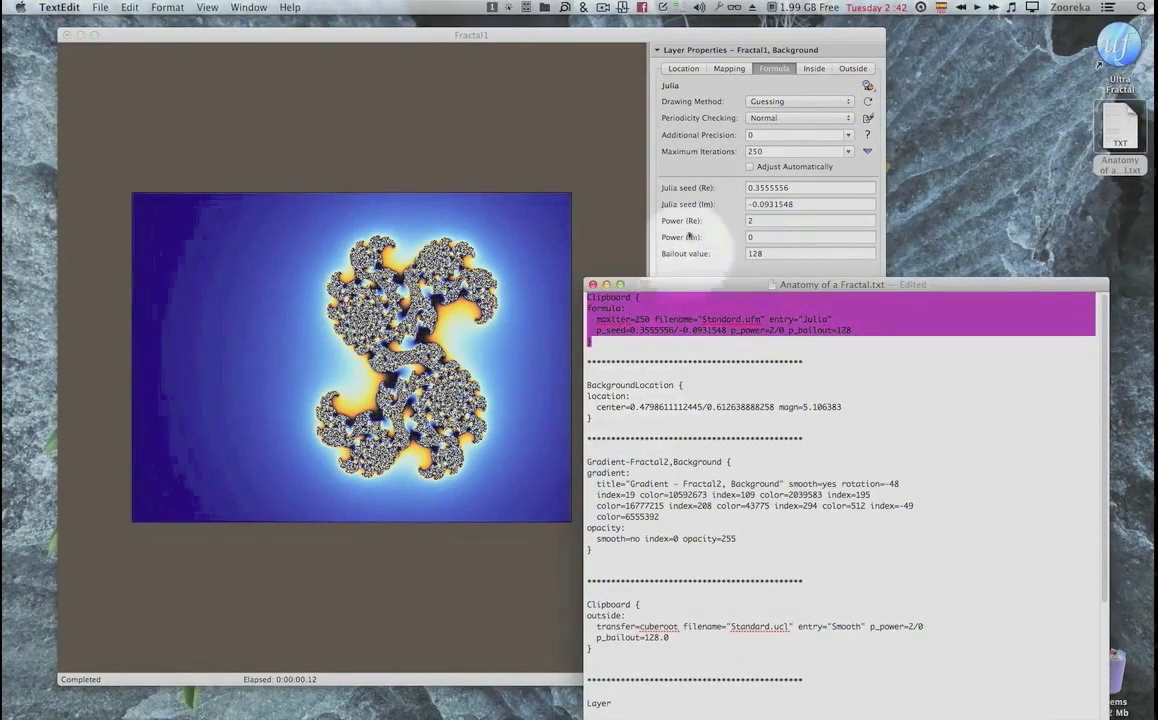
click(689, 72)
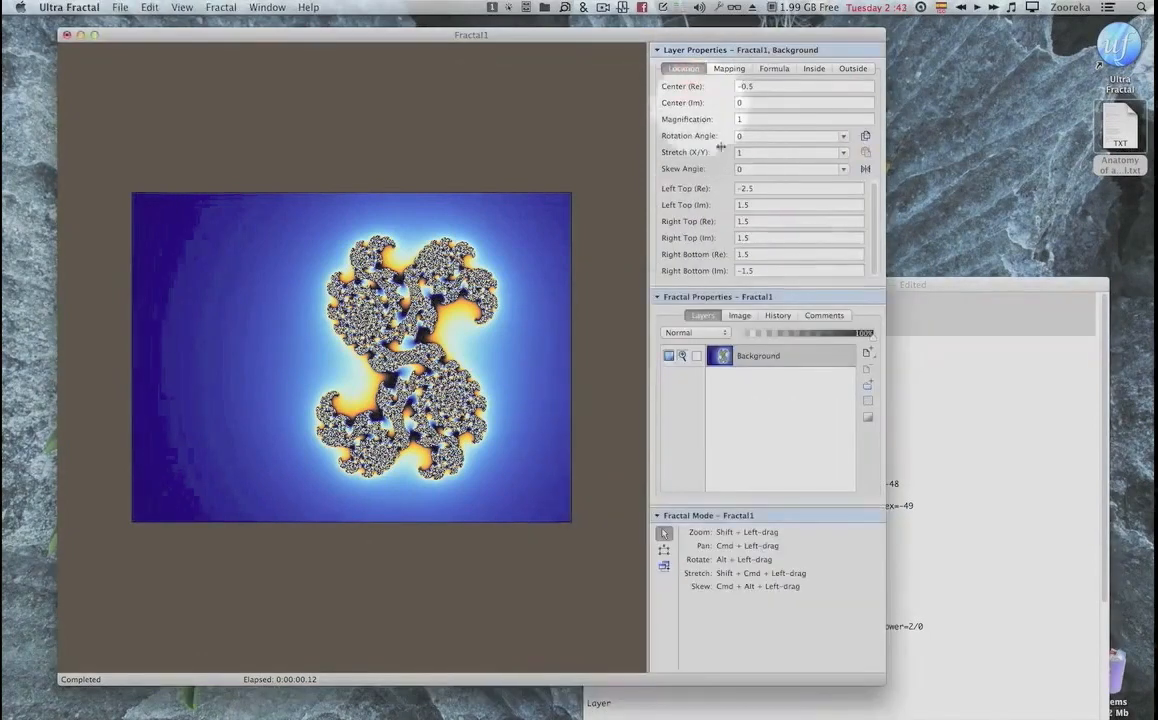
click(935, 287)
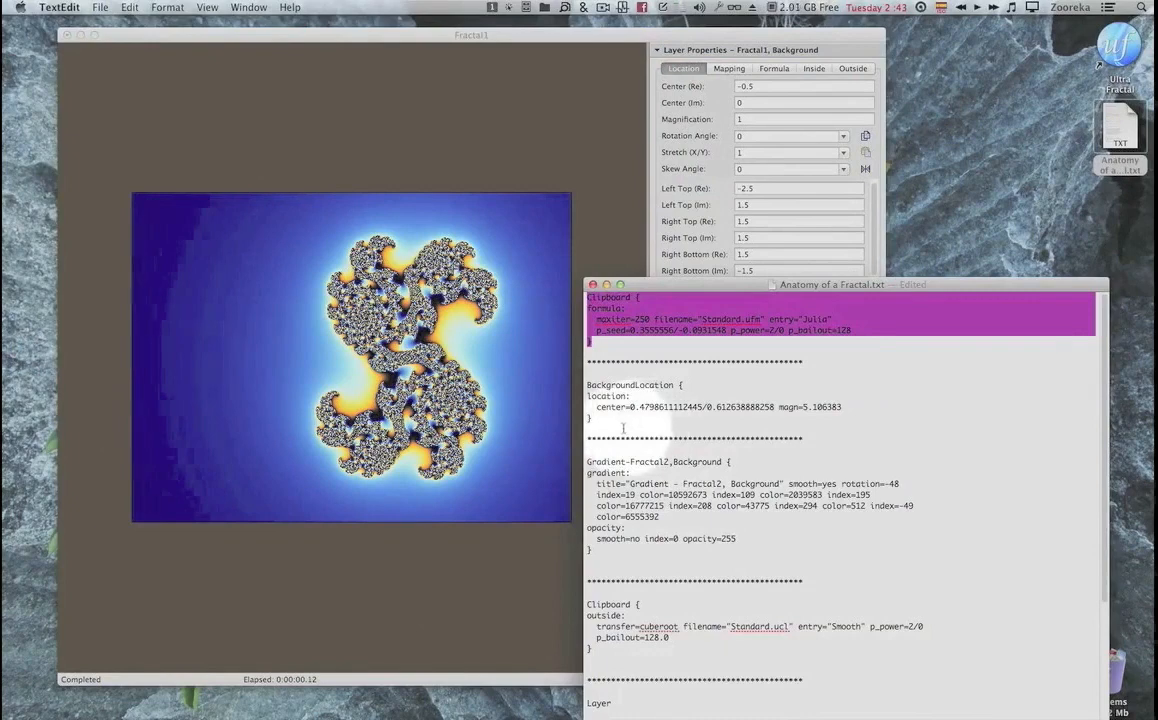
drag(616, 424, 585, 386)
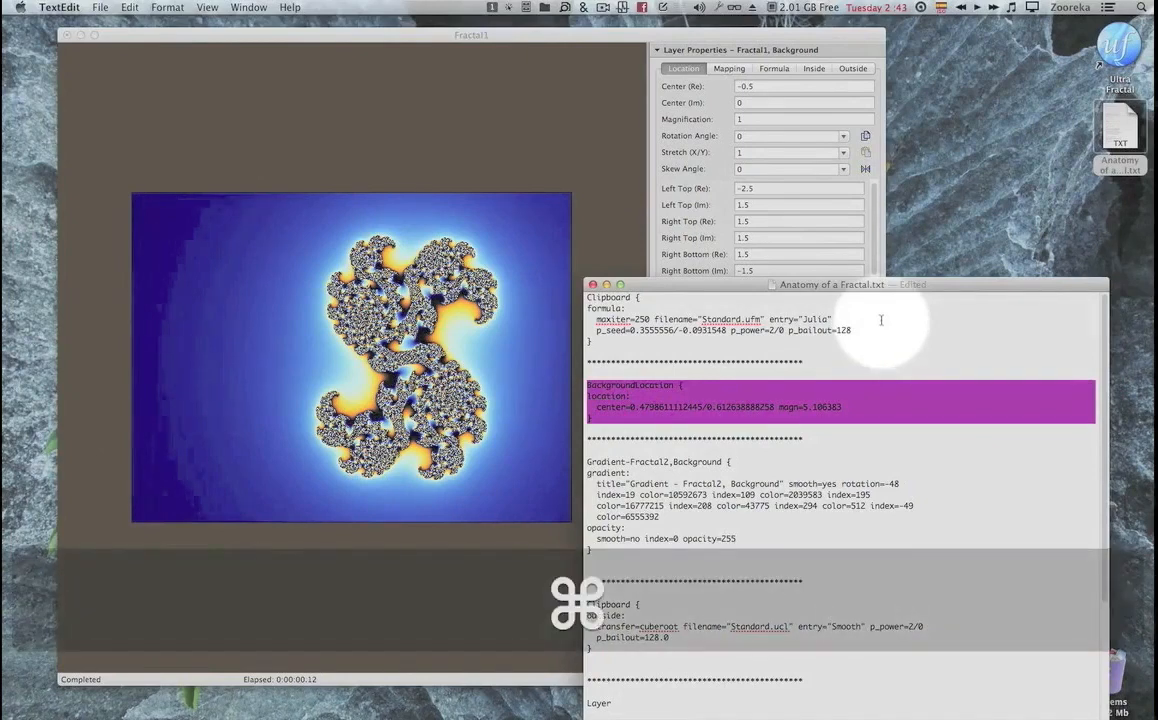
key(super+c)
click(838, 51)
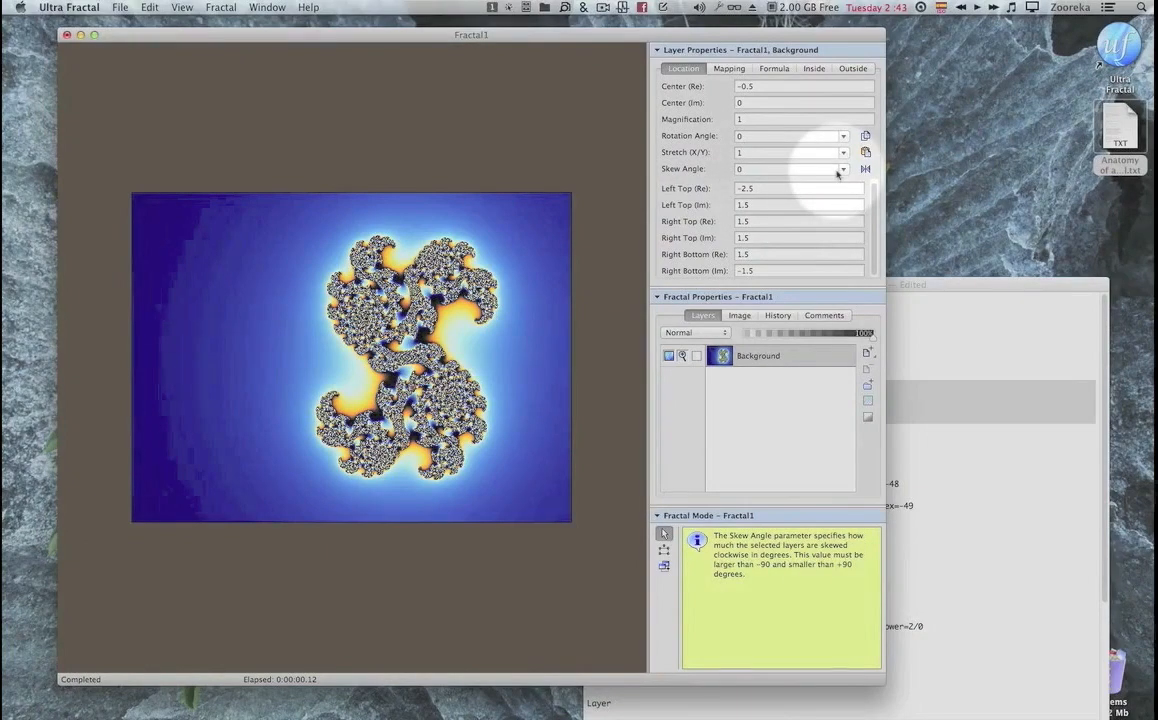
Paste the copied location into the Background layer and copy the complete Gradient-Fractal2,Background block from the text file.
key(alt+super+v)
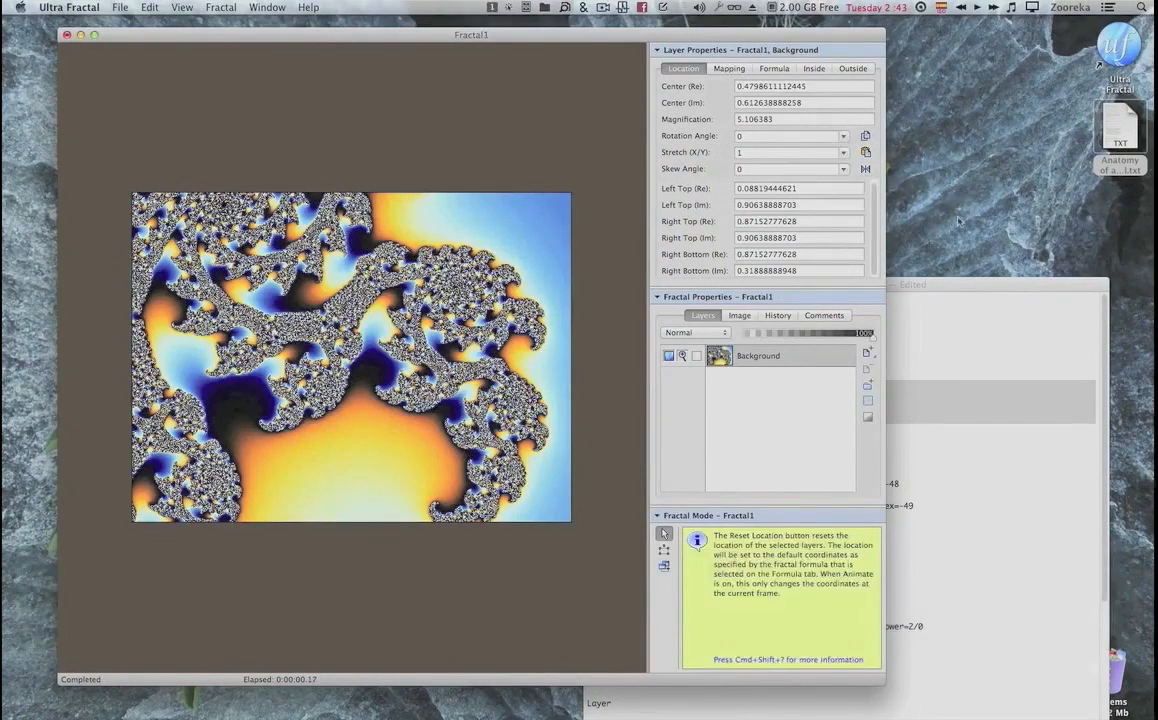
click(940, 284)
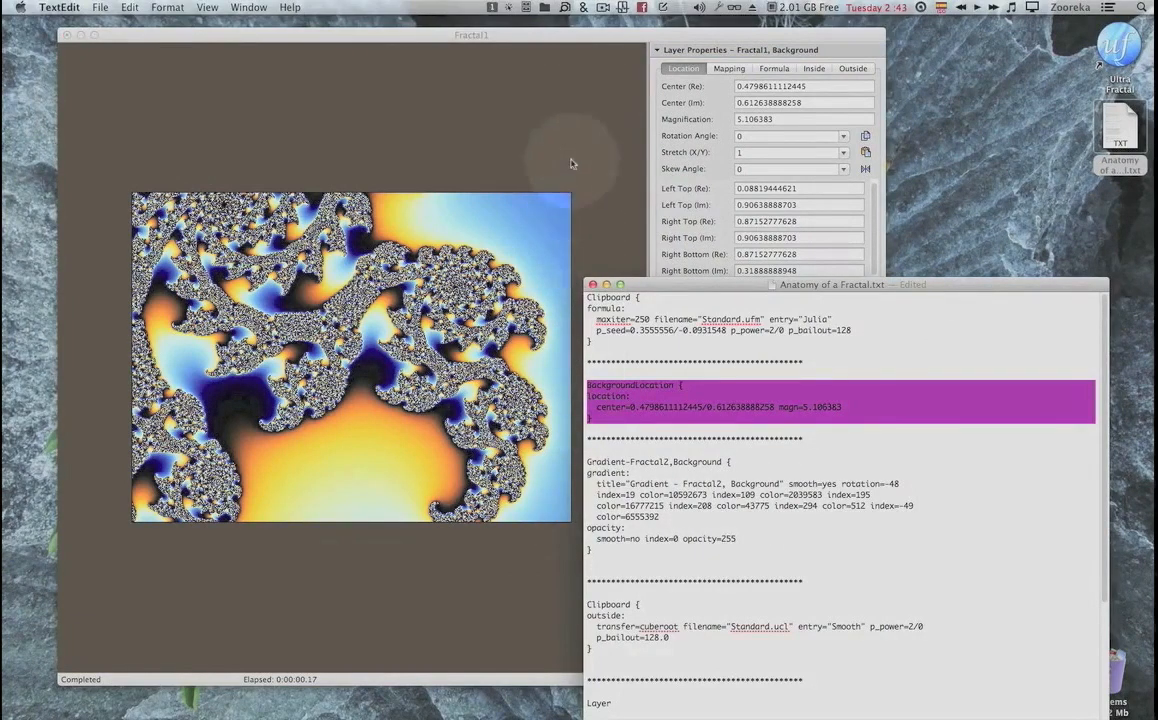
drag(580, 556, 567, 467)
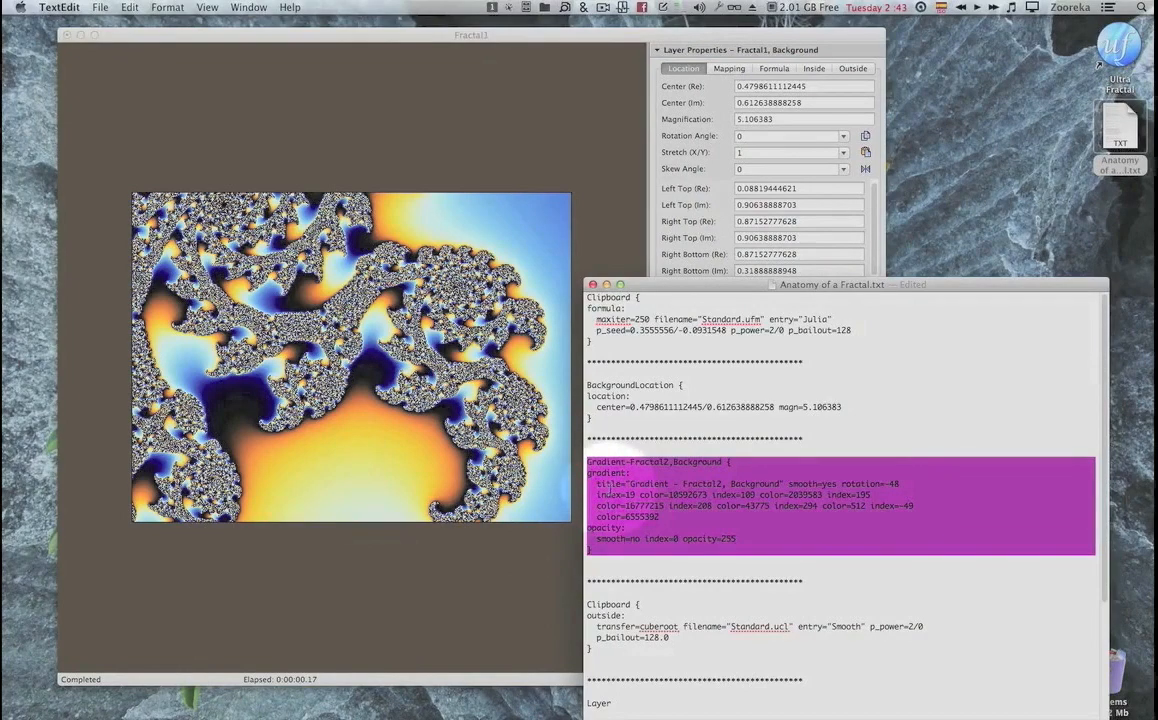
key(super+c)
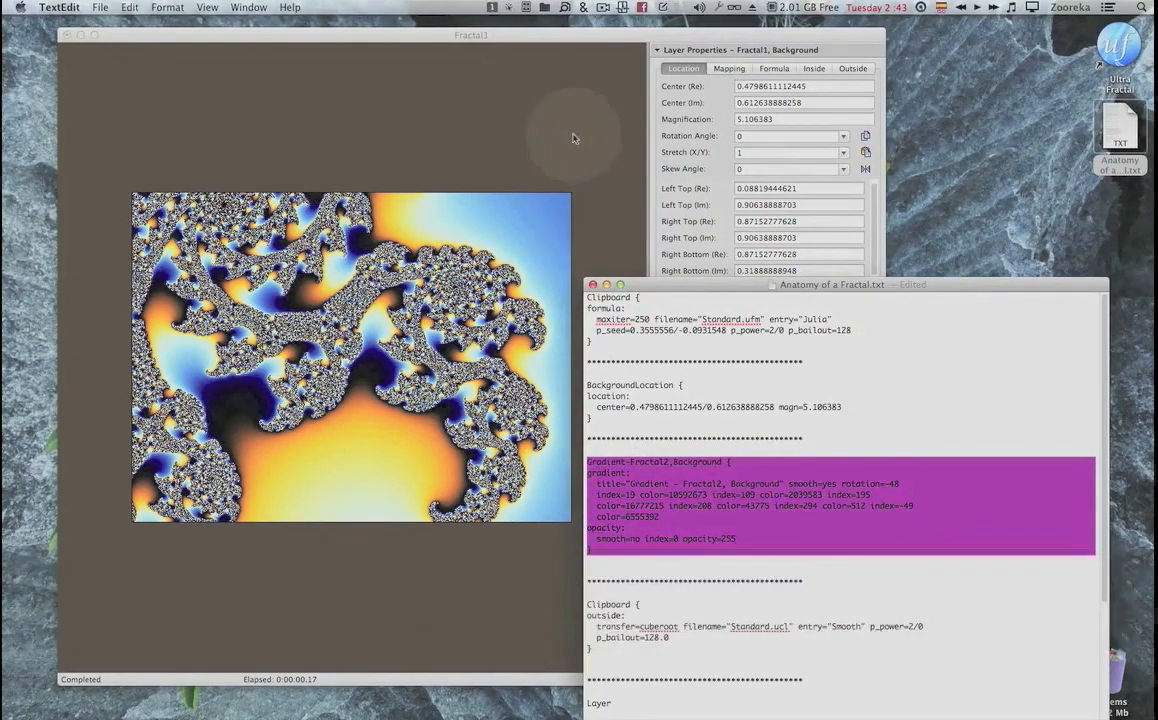
Switch to Ultra Fractal, open the Background layer's gradient editor and detach it as a floating window beside the fractal.
click(574, 138)
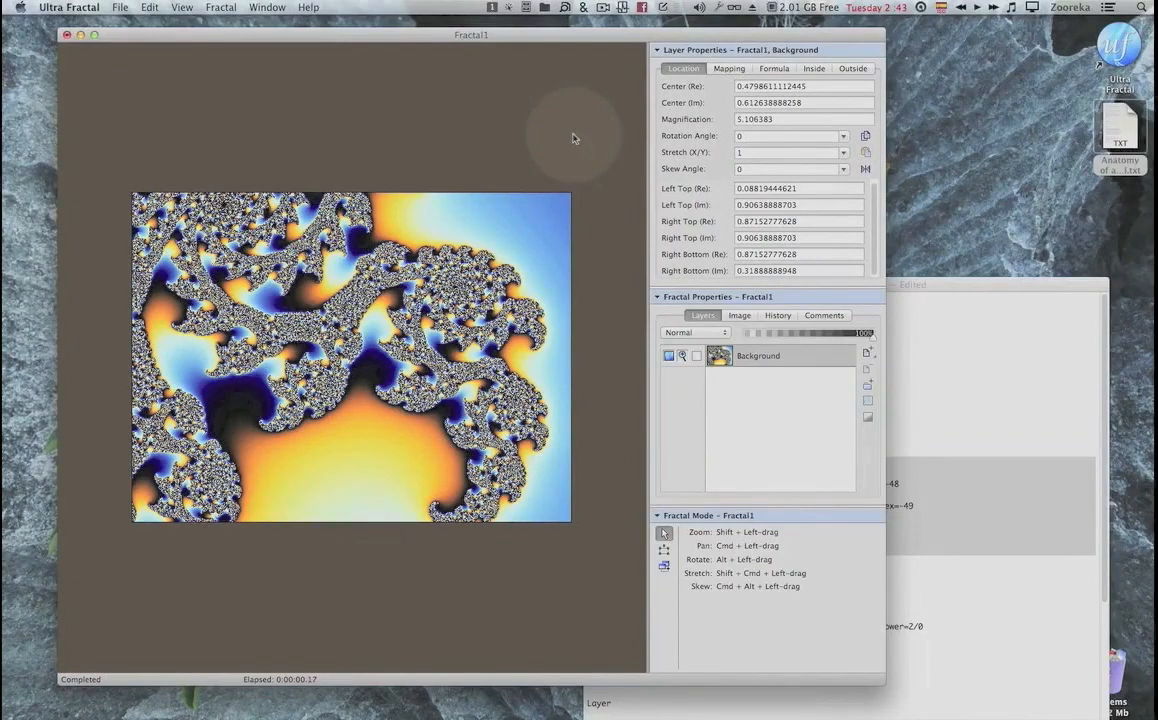
key(F4)
drag(895, 109, 887, 70)
click(800, 65)
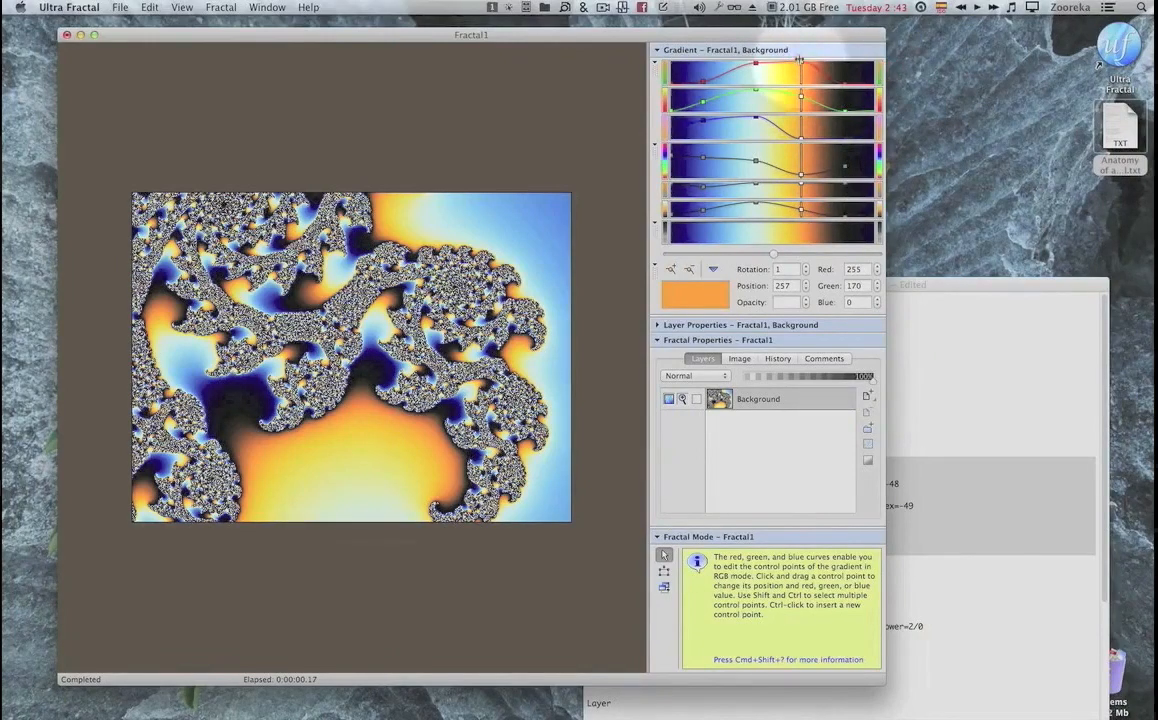
drag(725, 49, 929, 66)
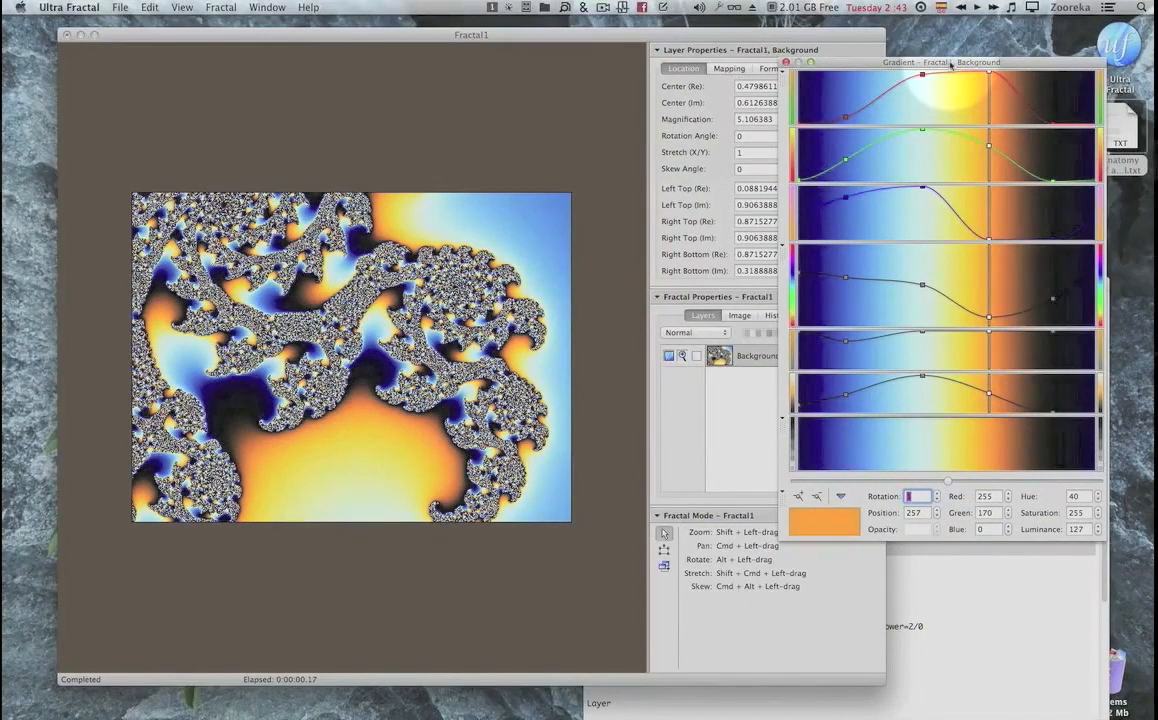
key(super+v)
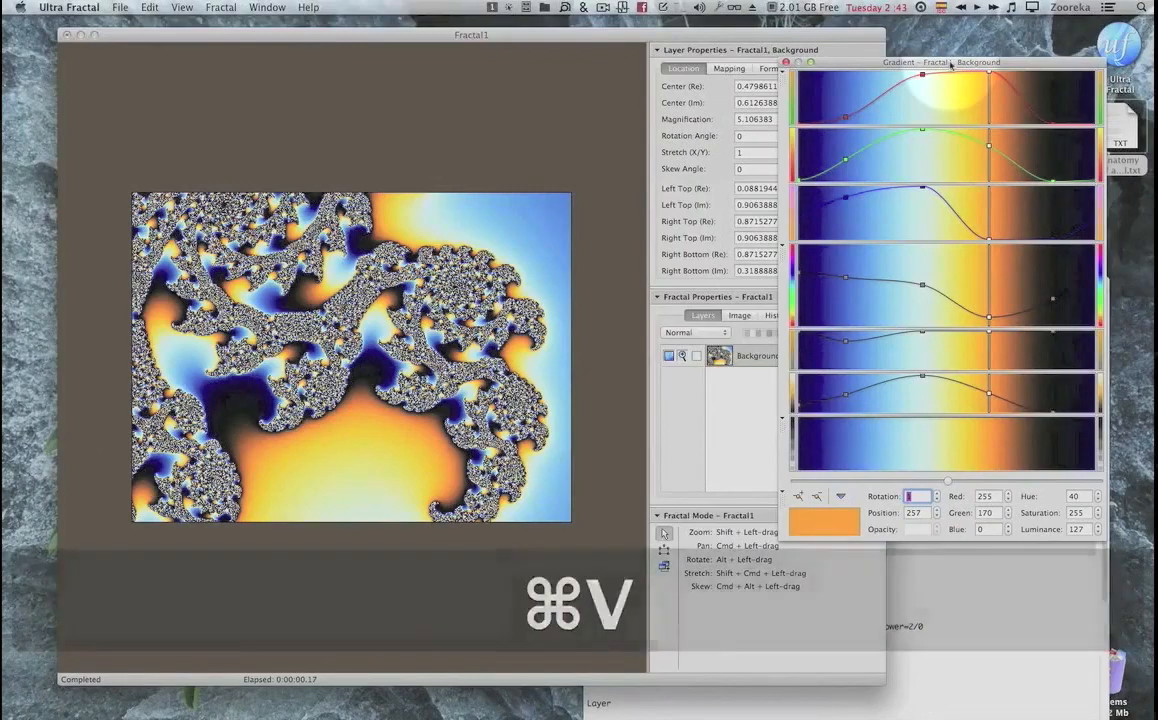
key(alt+super+c)
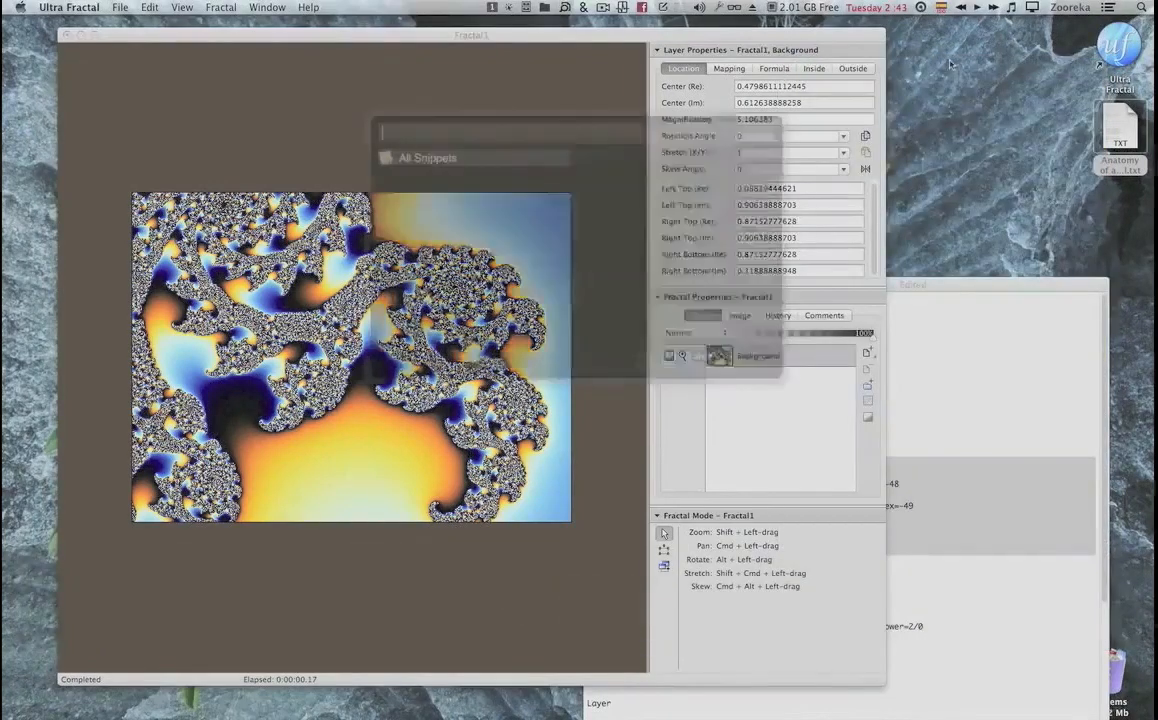
key(space)
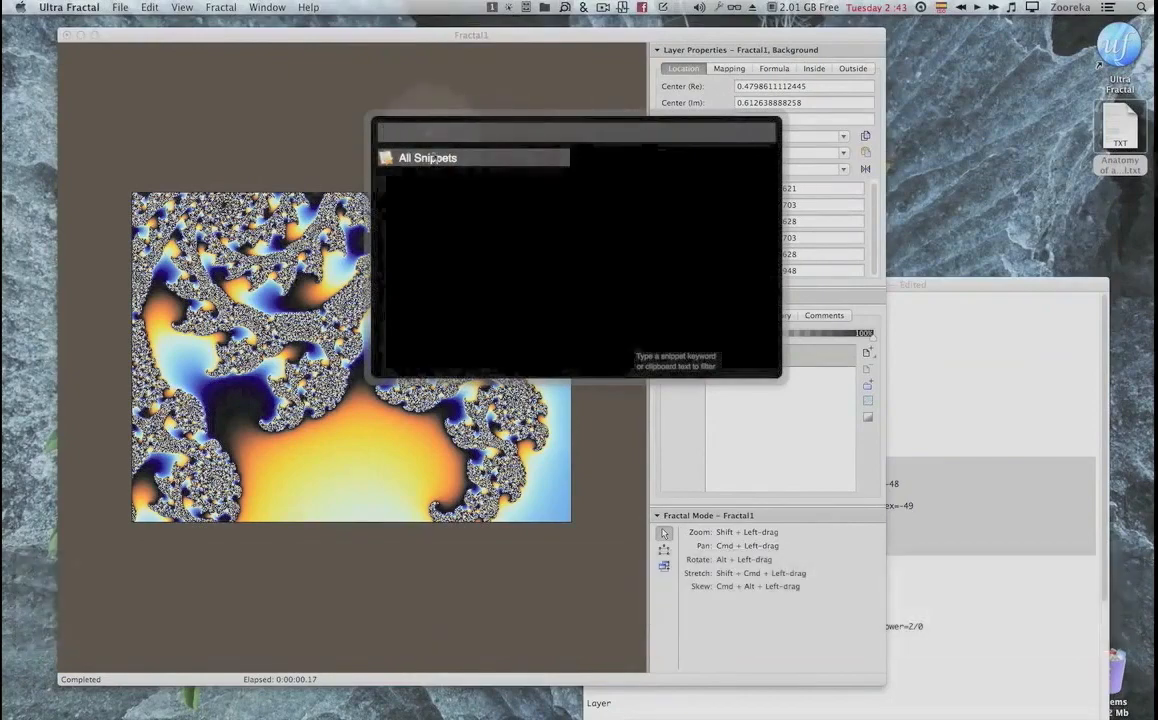
click(471, 95)
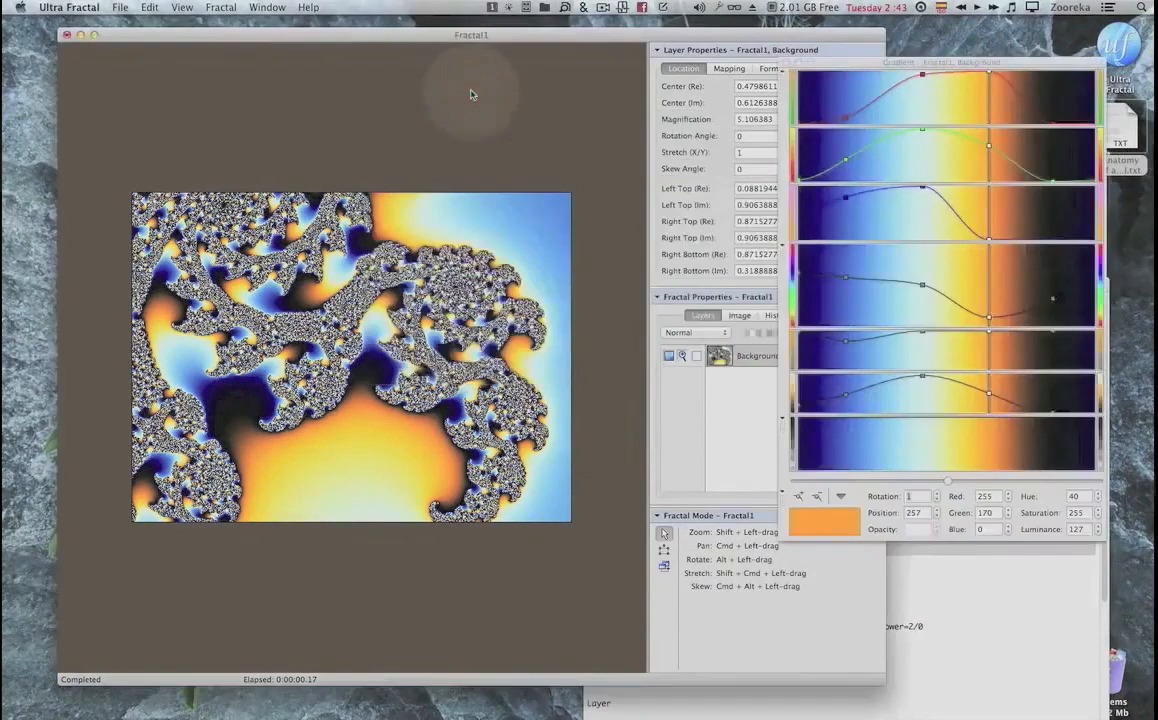
Paste the copied gradient parameters into the Background layer's gradient.
right_click(901, 119)
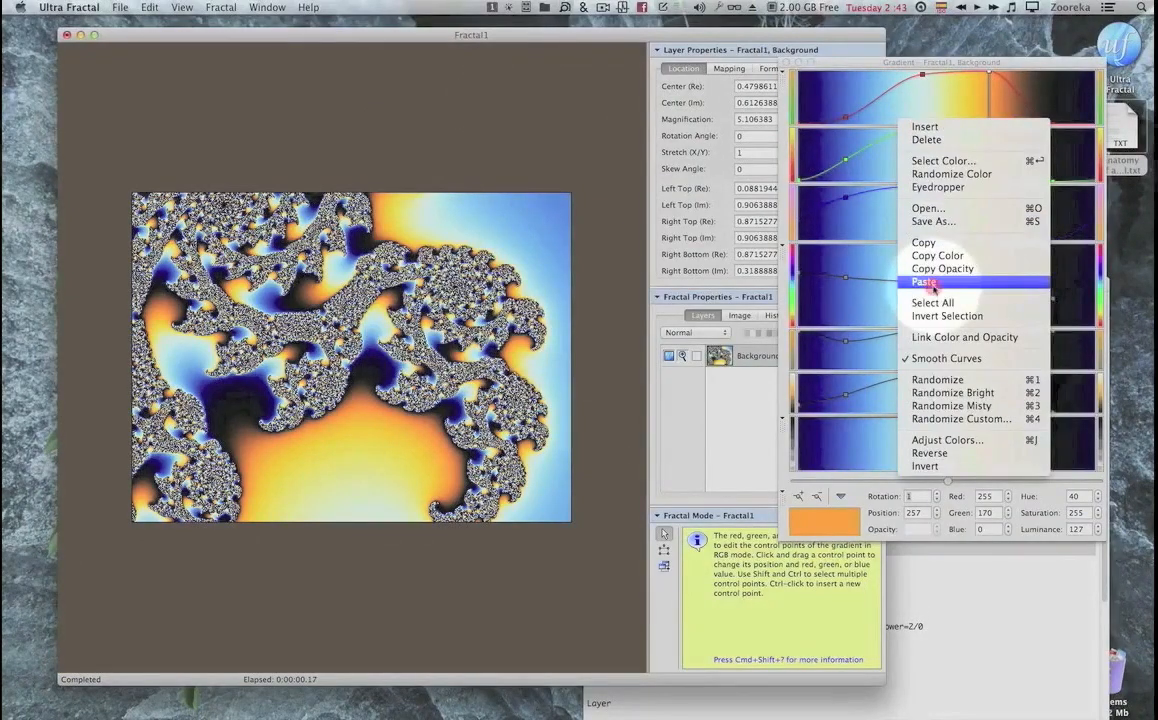
click(925, 283)
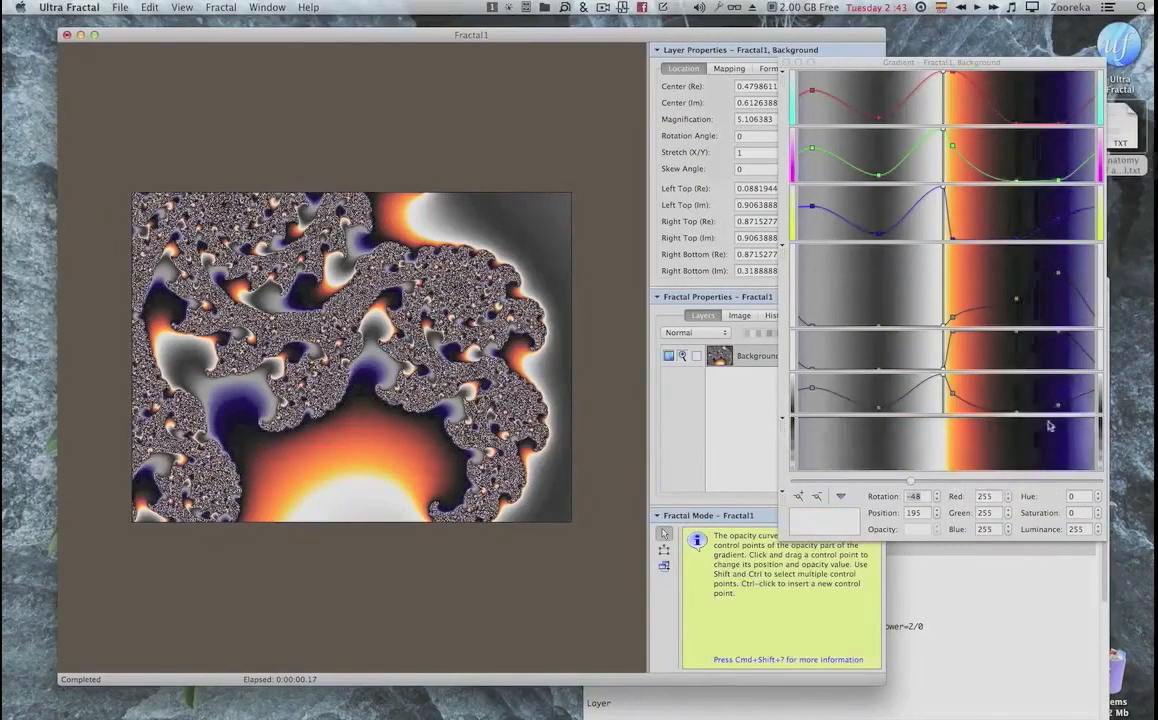
Copy the Clipboard outside block, containing the Standard.ucl Smooth entry with the cuberoot transfer, from the text file.
click(982, 595)
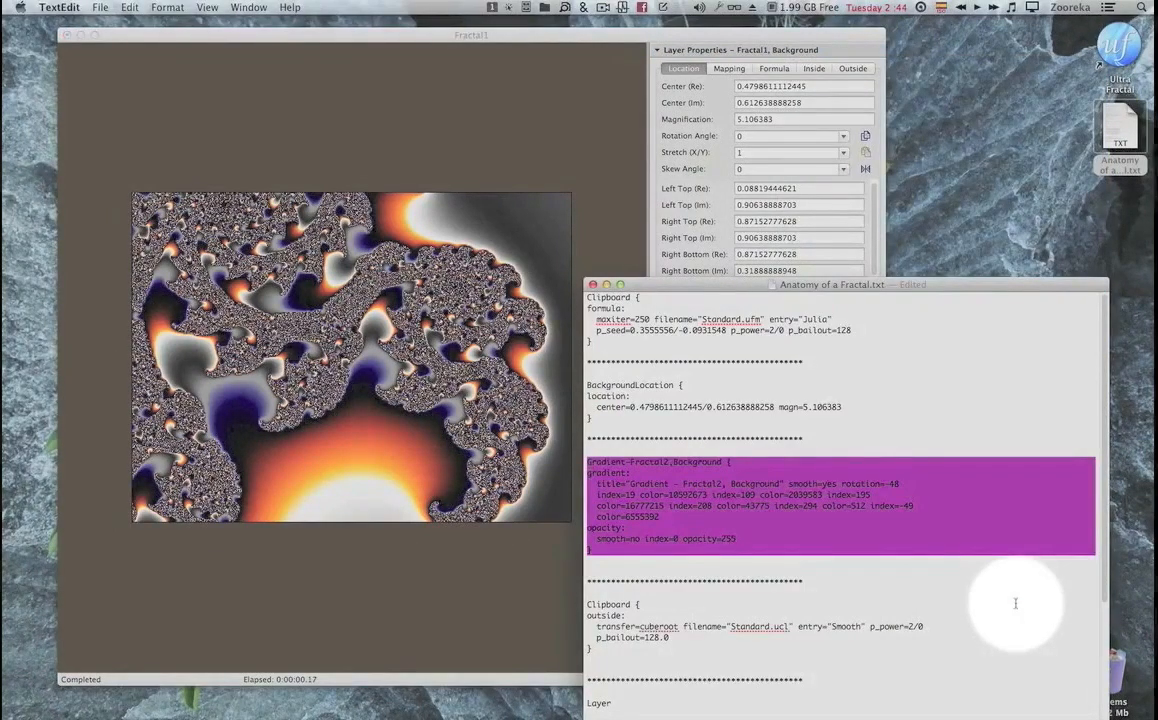
drag(600, 660, 575, 603)
right_click(624, 612)
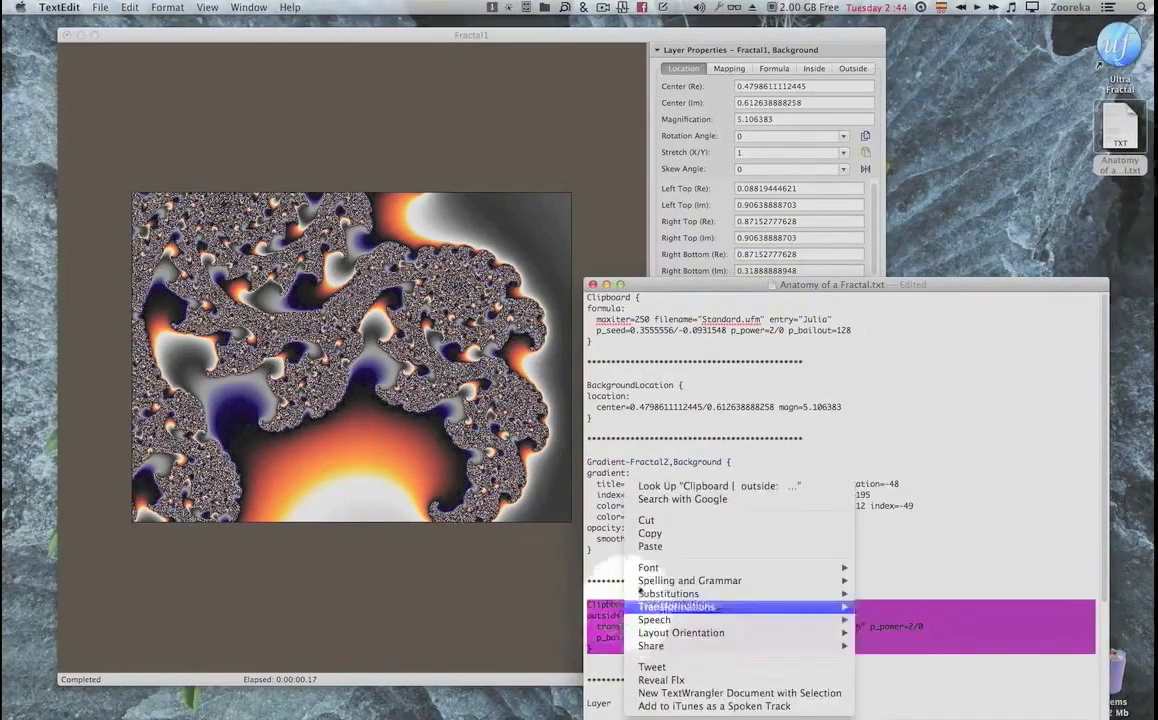
click(650, 534)
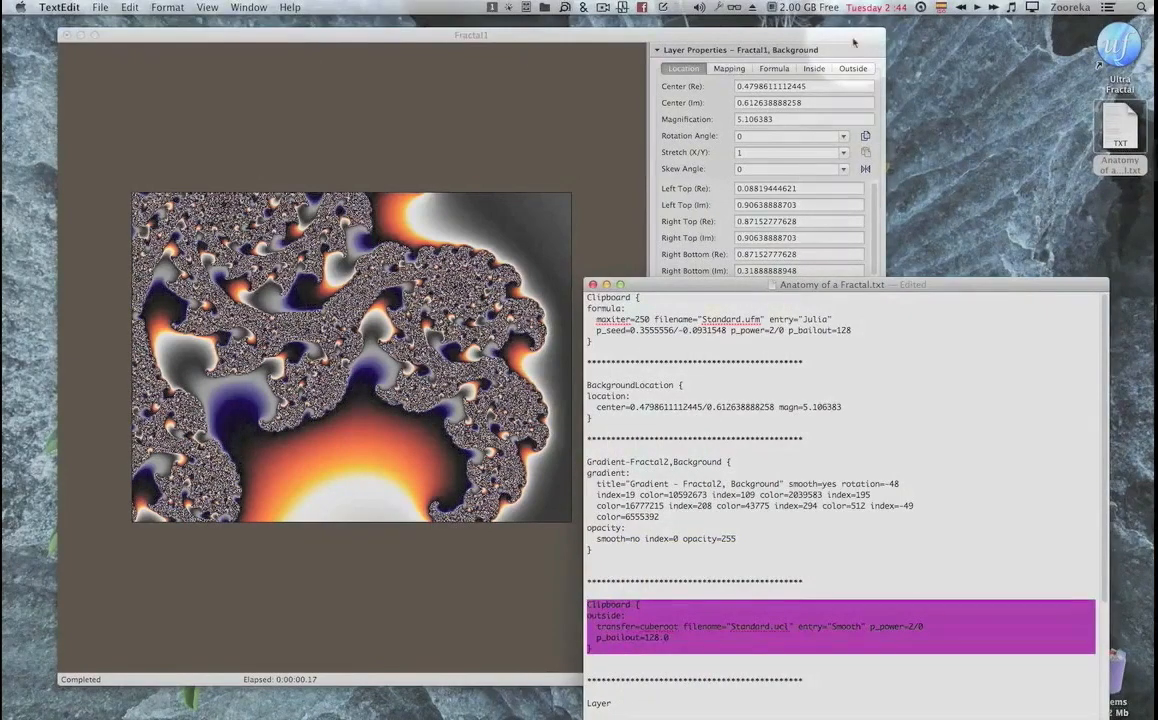
Paste the copied parameters into the Background layer's outside coloring settings, clearing the gradient window out of the way, and duplicate the layer.
click(853, 69)
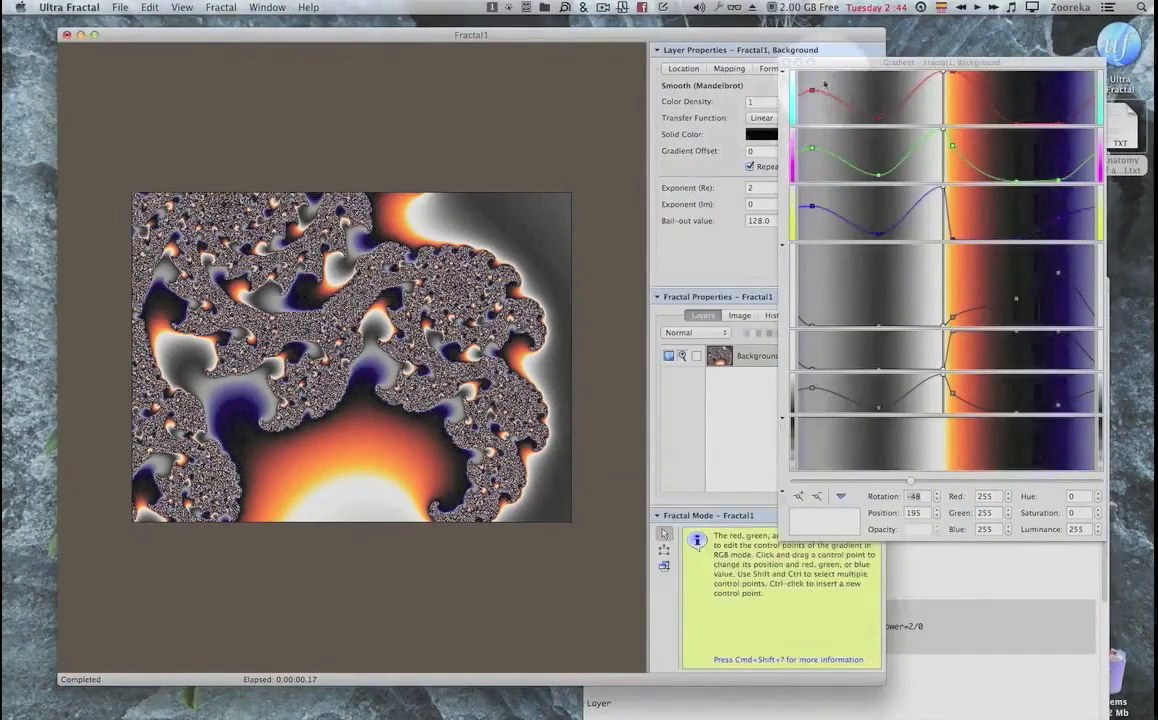
drag(810, 65, 955, 182)
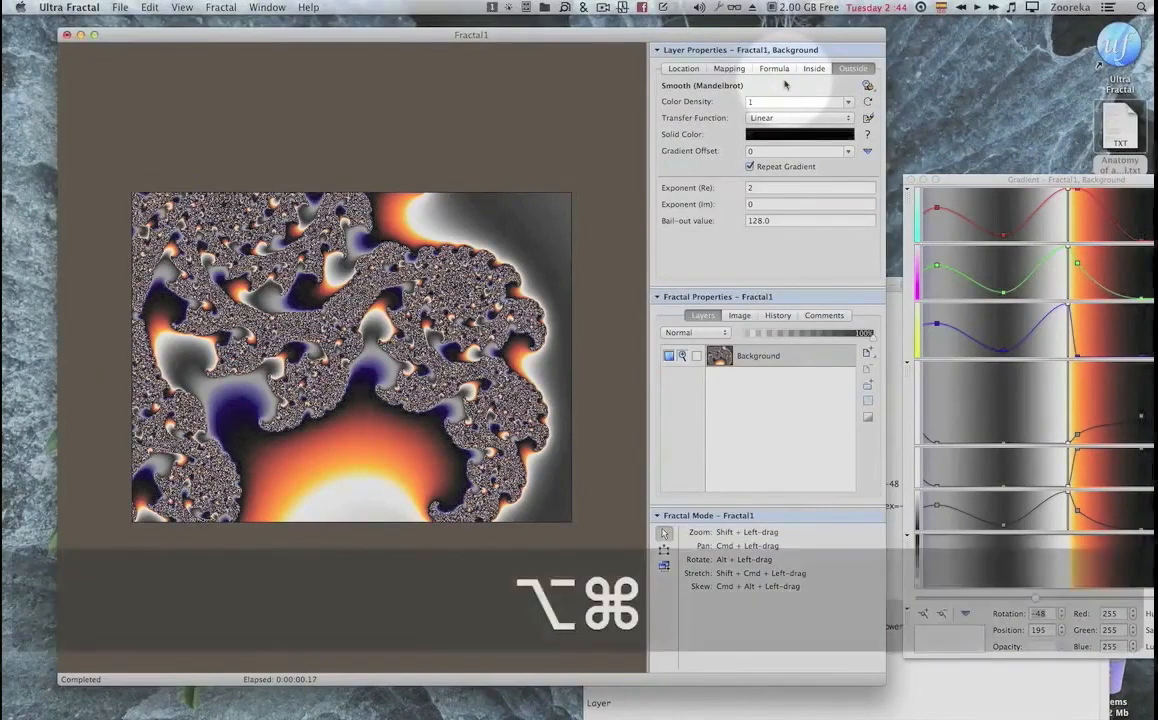
key(alt+super+v)
mouse_move(739, 178)
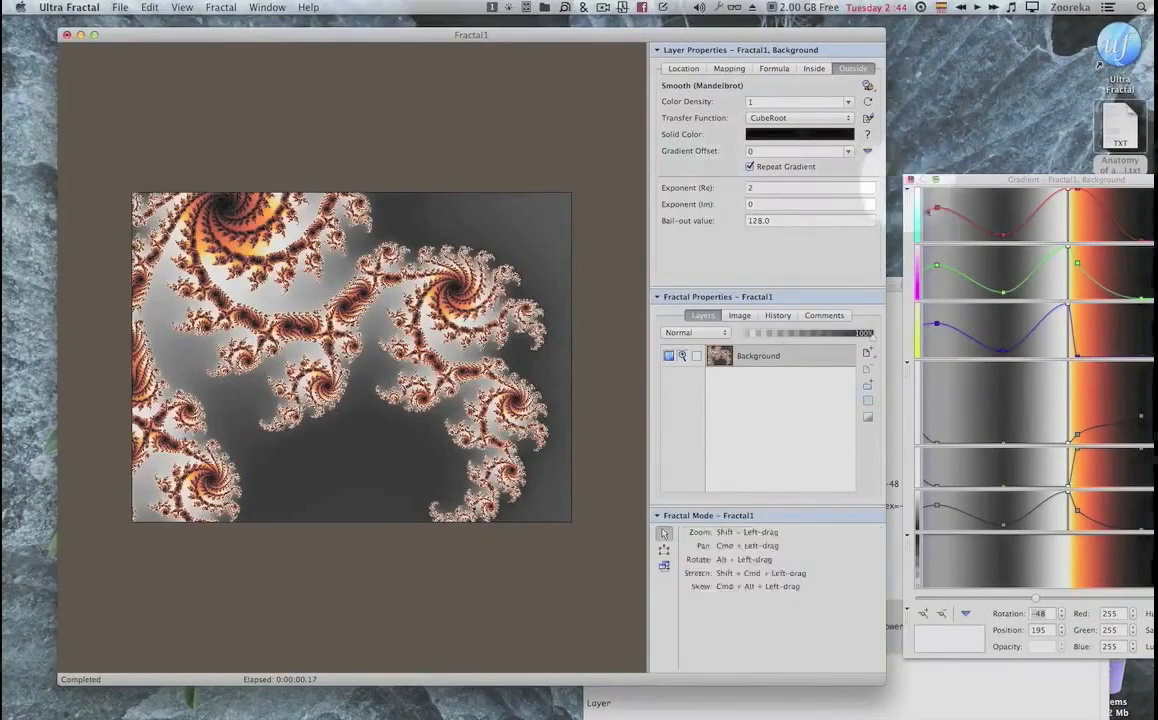
mouse_move(860, 398)
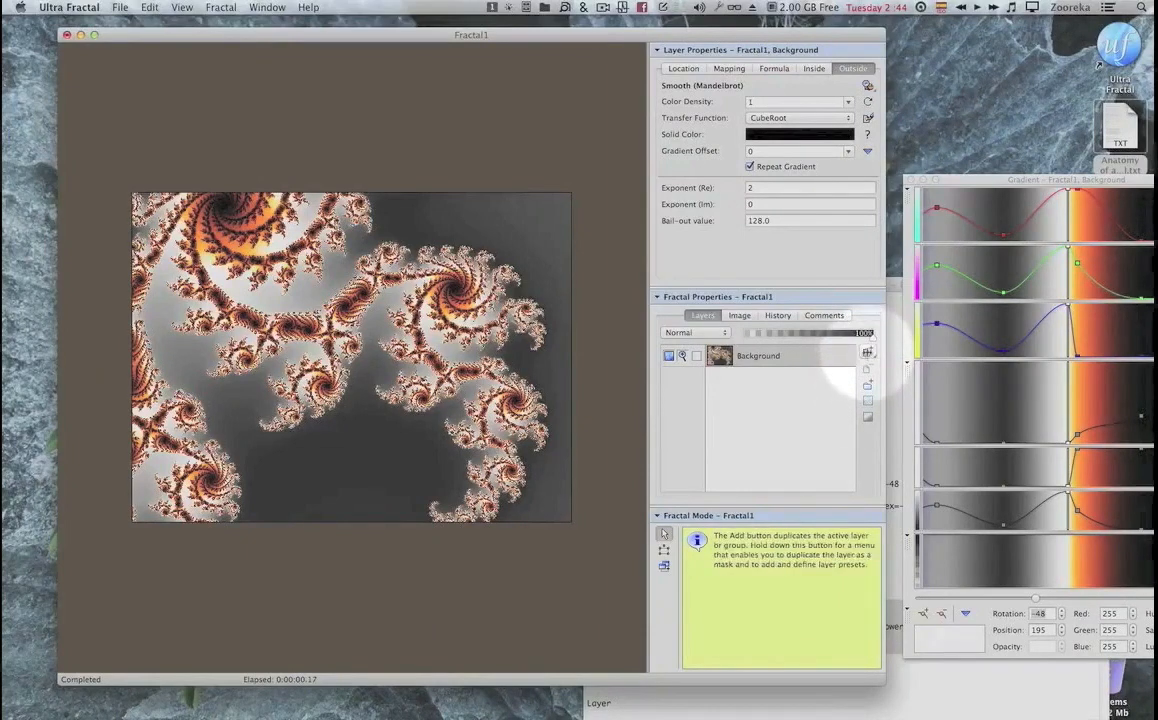
click(866, 354)
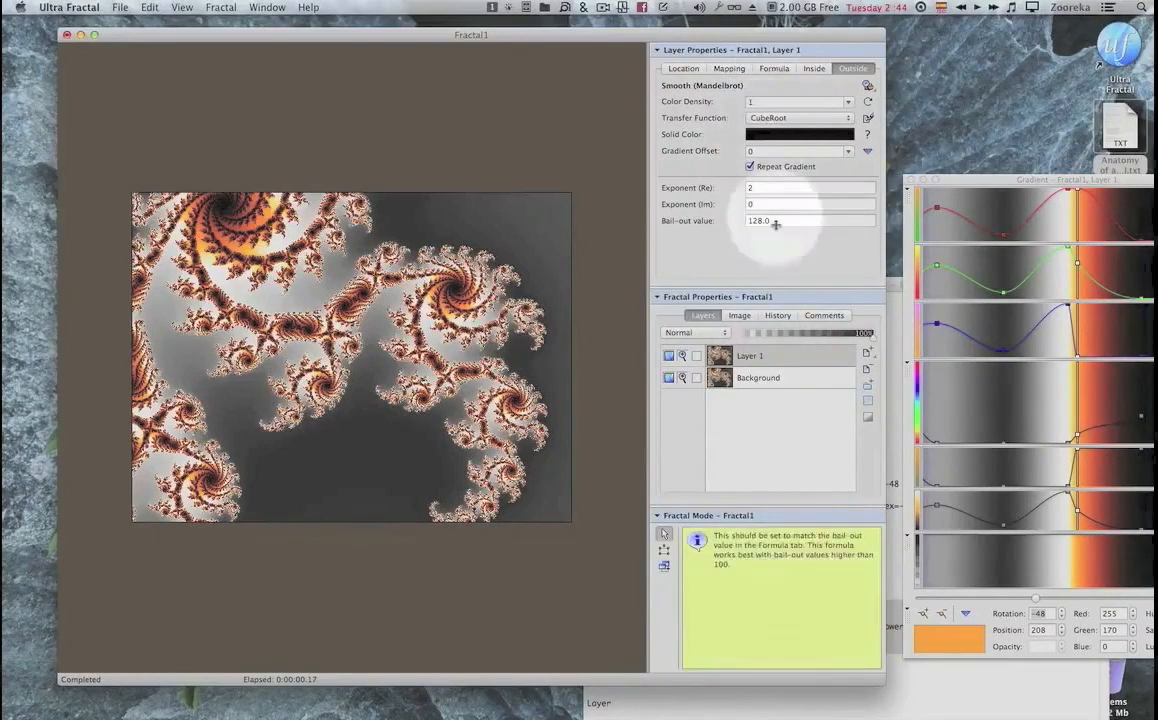
Copy the complete ldm.ucl Doodads outside block from the text file and paste it into Layer 1's outside coloring settings.
drag(890, 281, 891, 178)
scroll(838, 392, down, 3)
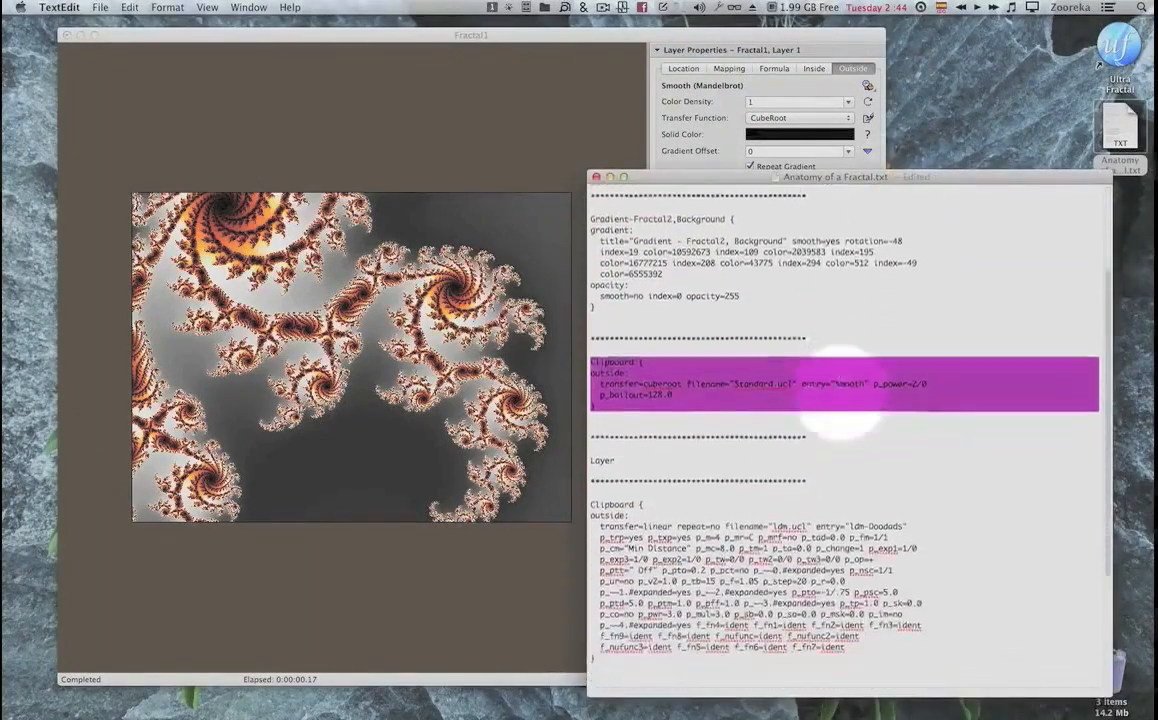
scroll(838, 392, down, 2)
drag(605, 575, 595, 420)
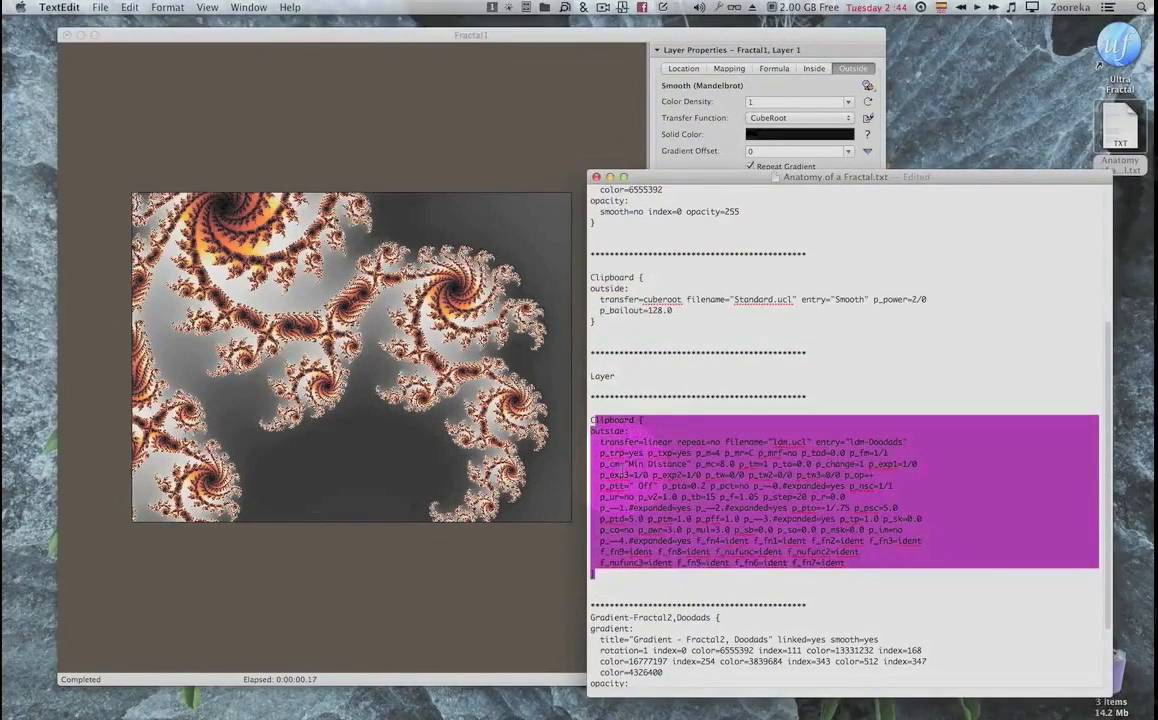
drag(602, 574, 591, 420)
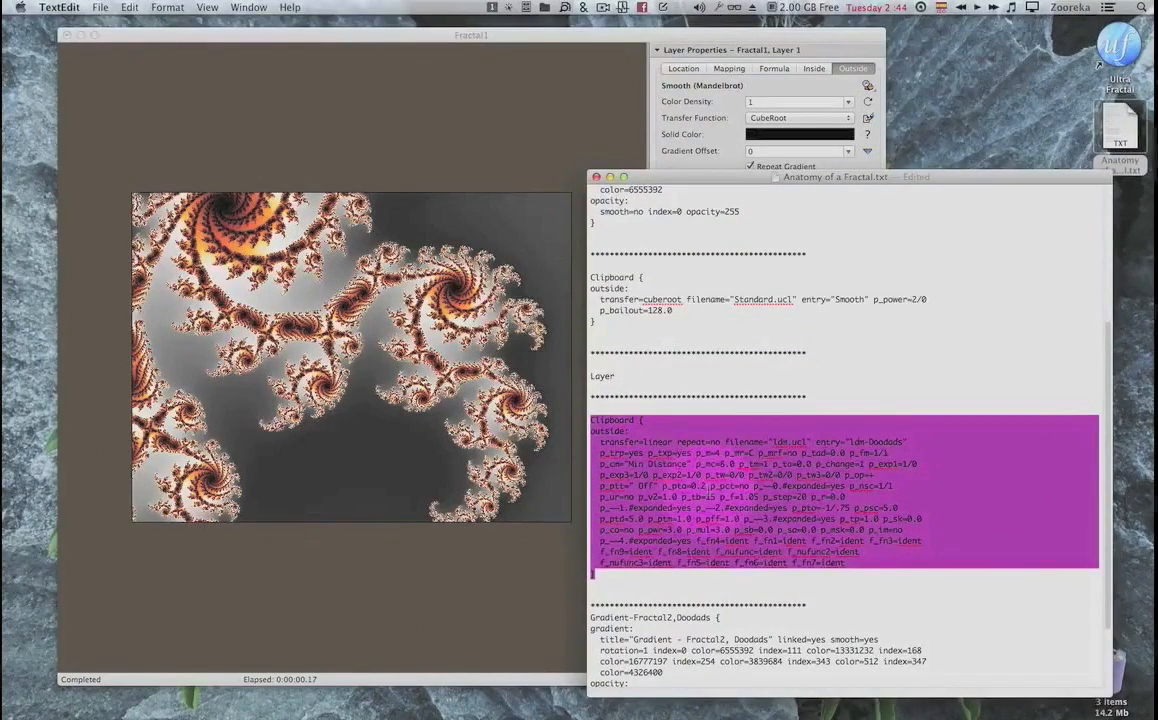
key(super+c)
click(792, 137)
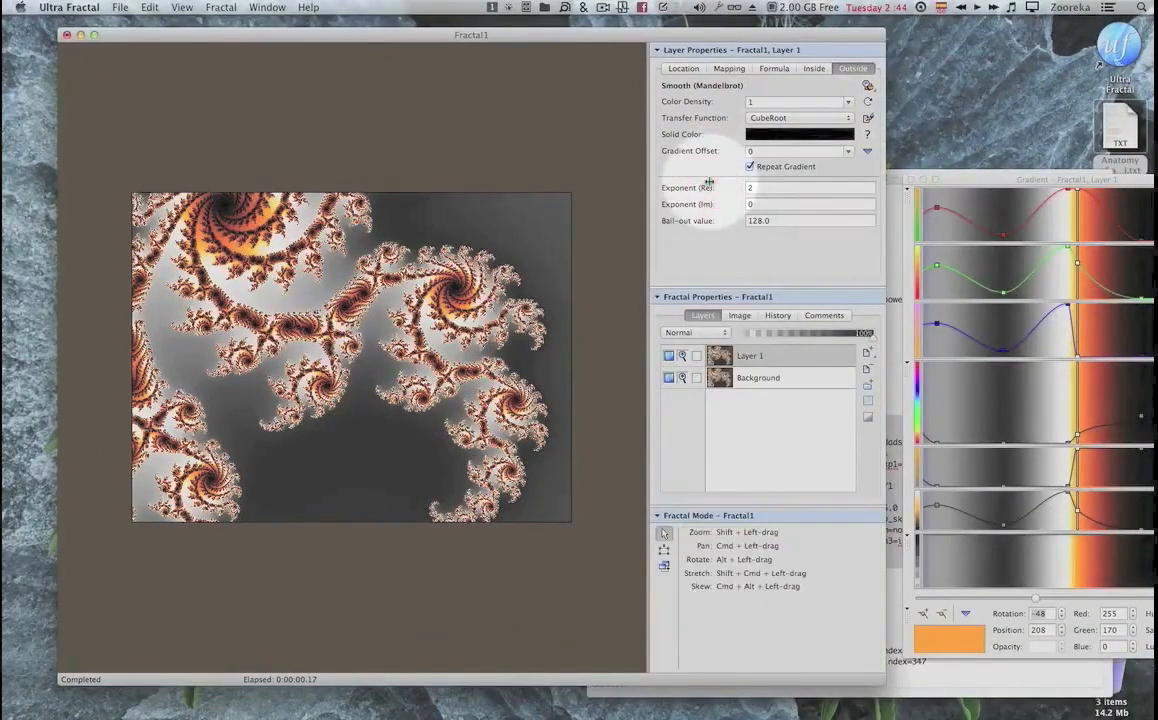
key(alt+super+v)
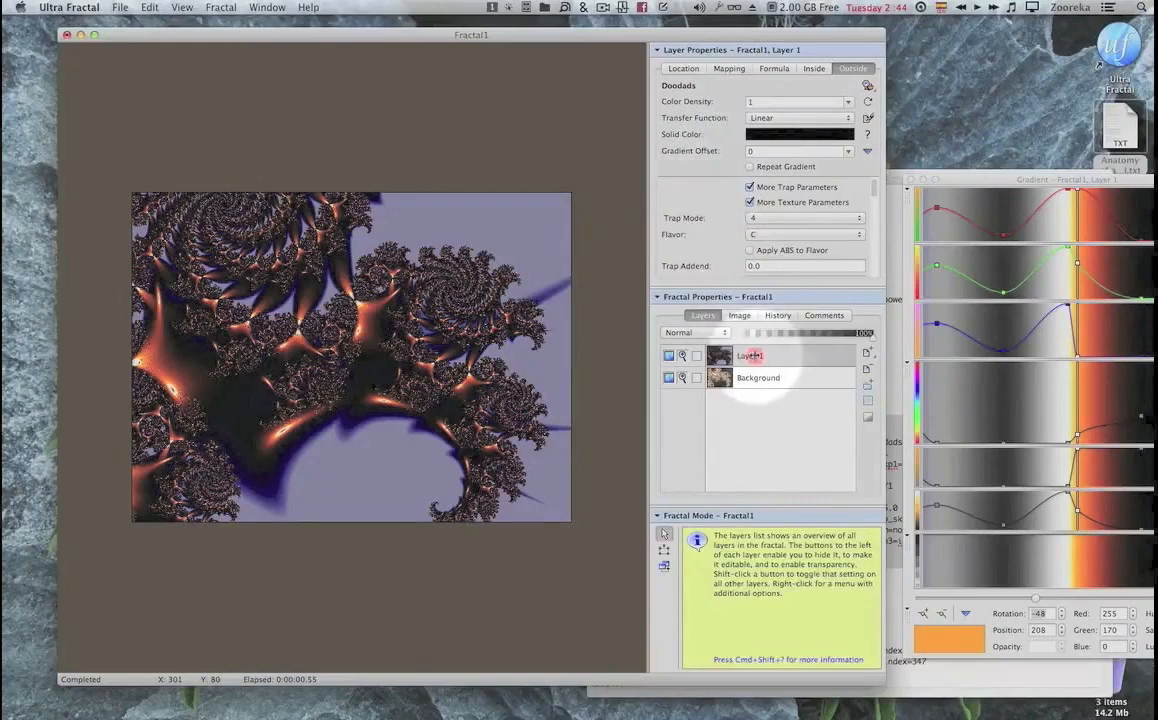
Rename Layer 1 to Doodads.
right_click(757, 355)
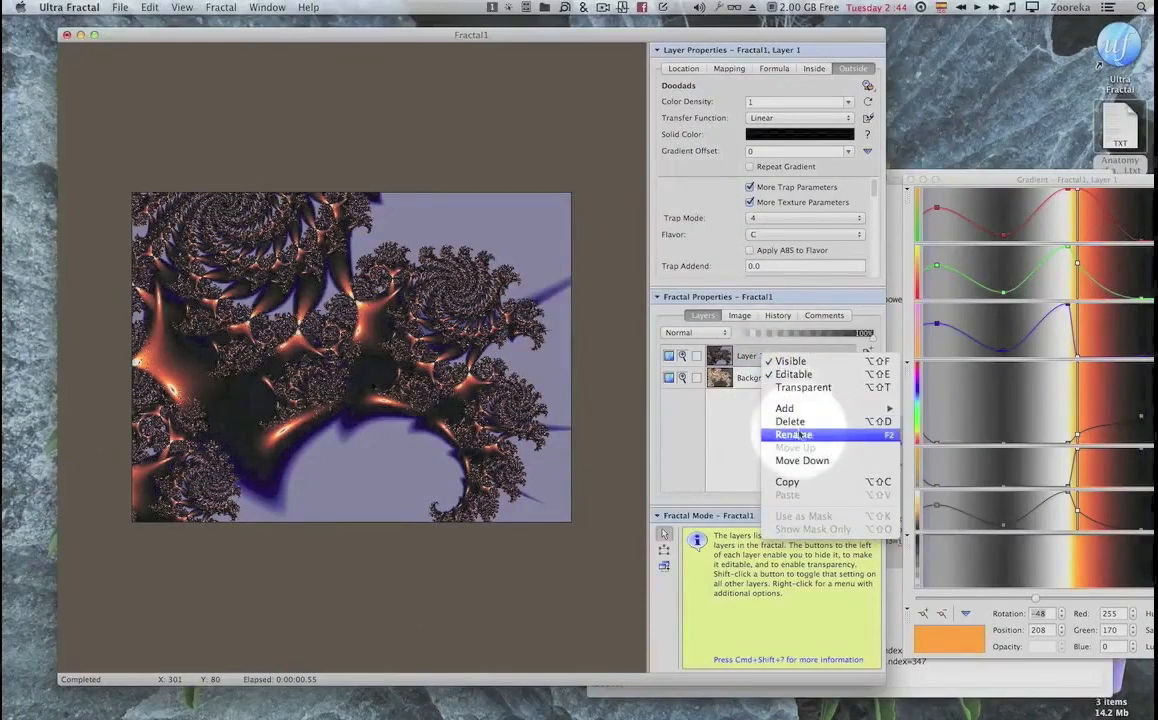
click(799, 434)
text(Doodads)
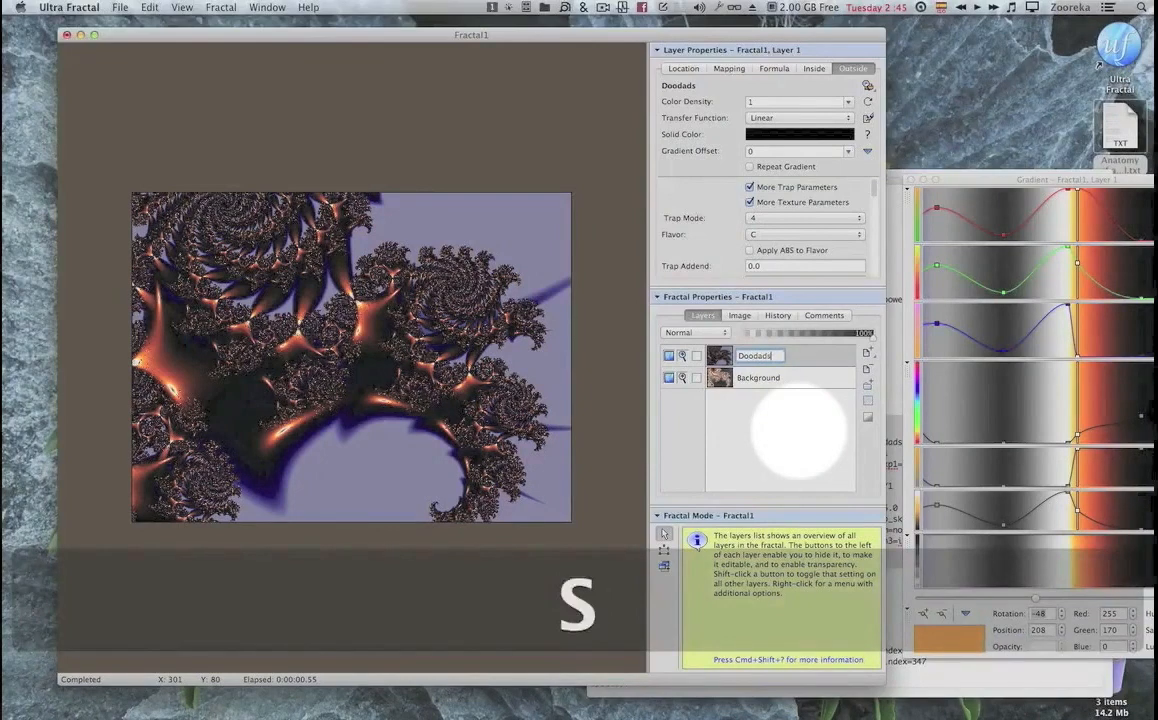
key(Return)
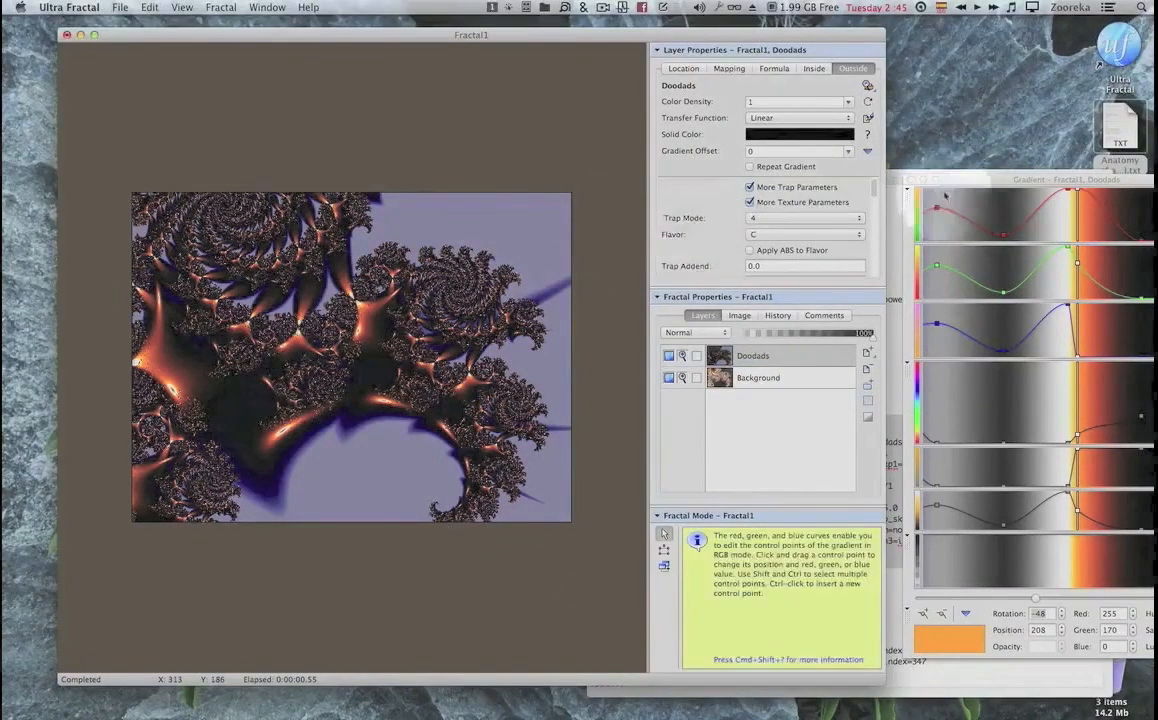
Rearrange the fractal and text windows and copy the complete Gradient-Fractal2,Doodads block, including its opacity section, from the text file.
drag(873, 40, 808, 37)
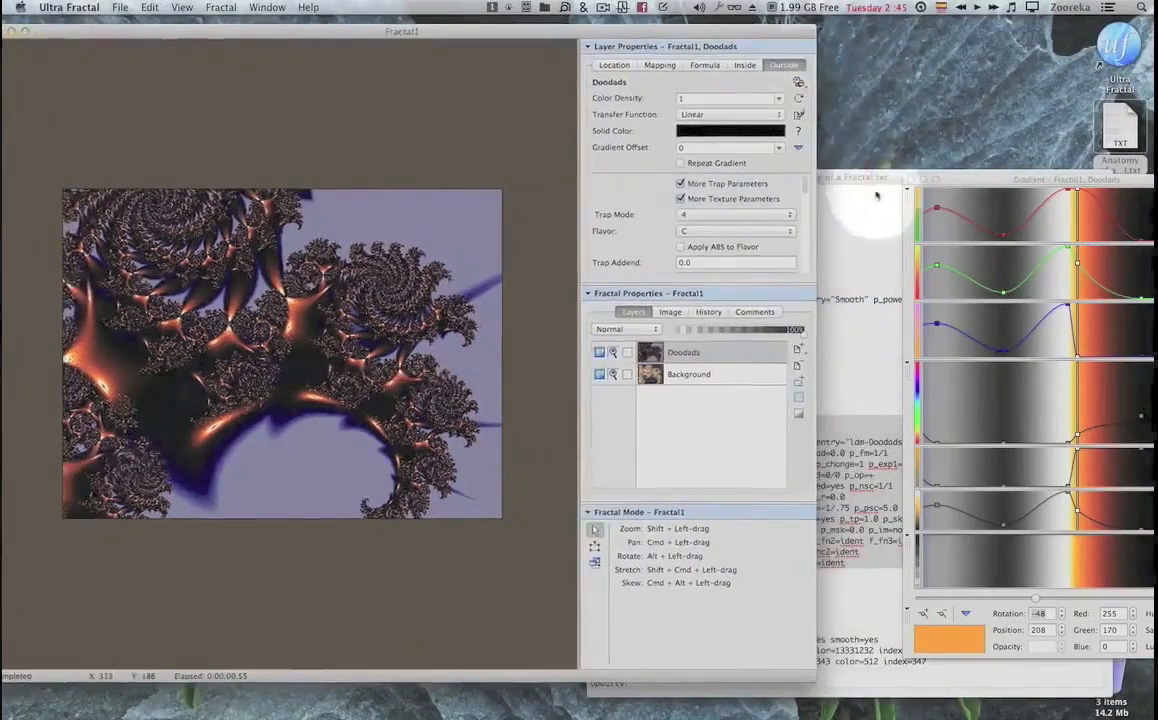
drag(876, 181, 861, 83)
scroll(859, 243, down, 3)
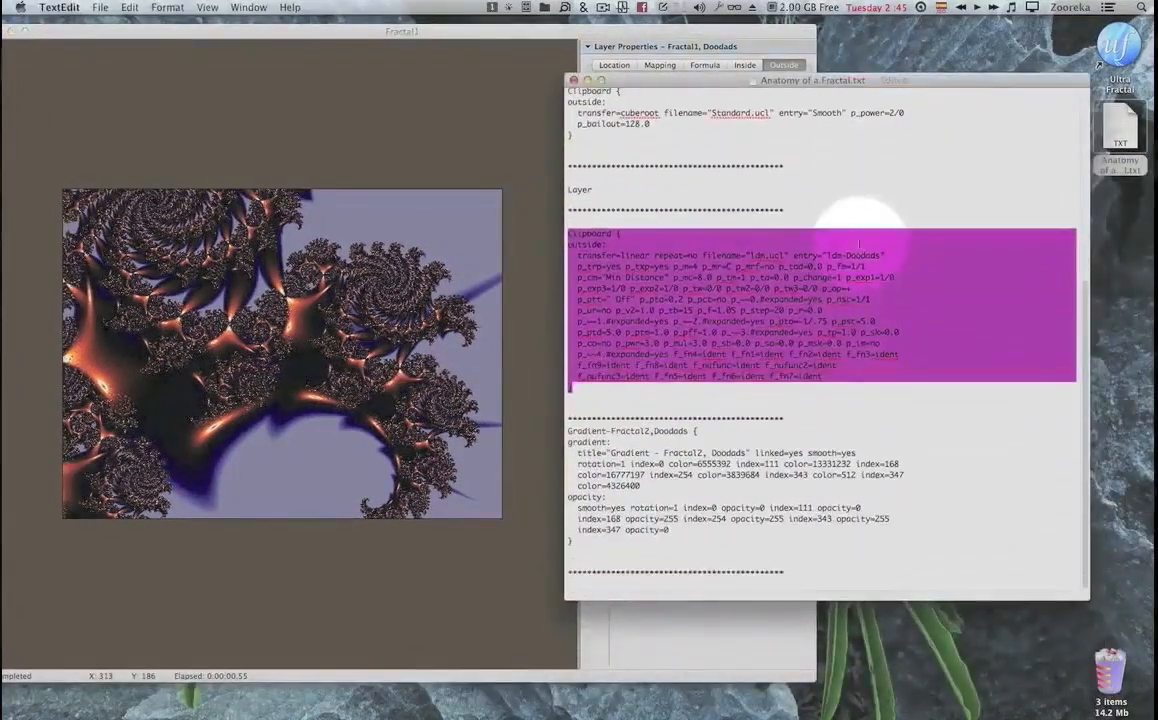
click(596, 541)
drag(596, 541, 580, 428)
right_click(594, 446)
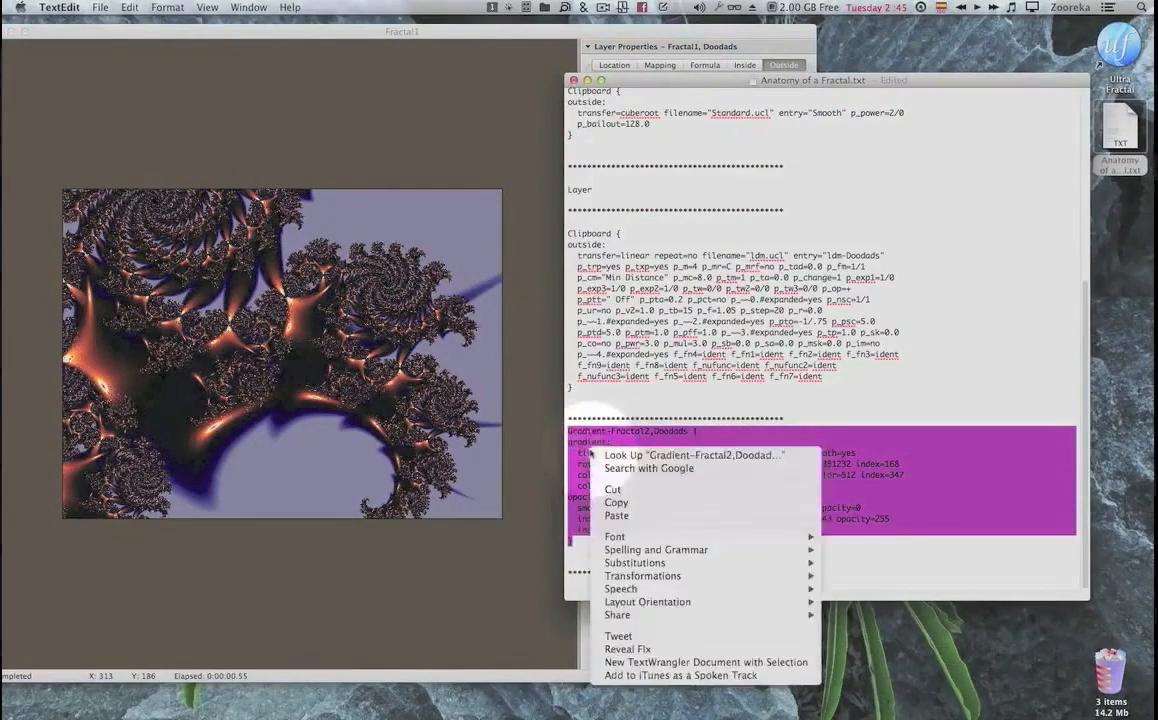
click(617, 503)
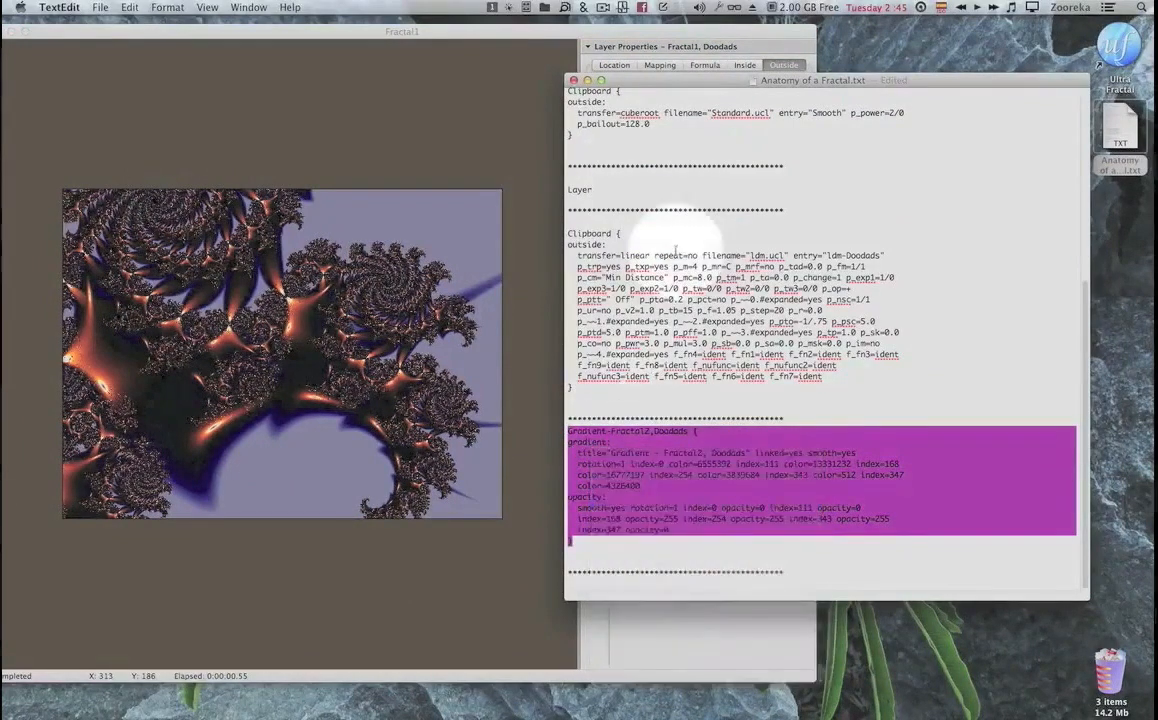
Return to Ultra Fractal, open the Doodads layer's gradient editor and detach it as a floating window.
click(650, 55)
click(850, 145)
click(735, 125)
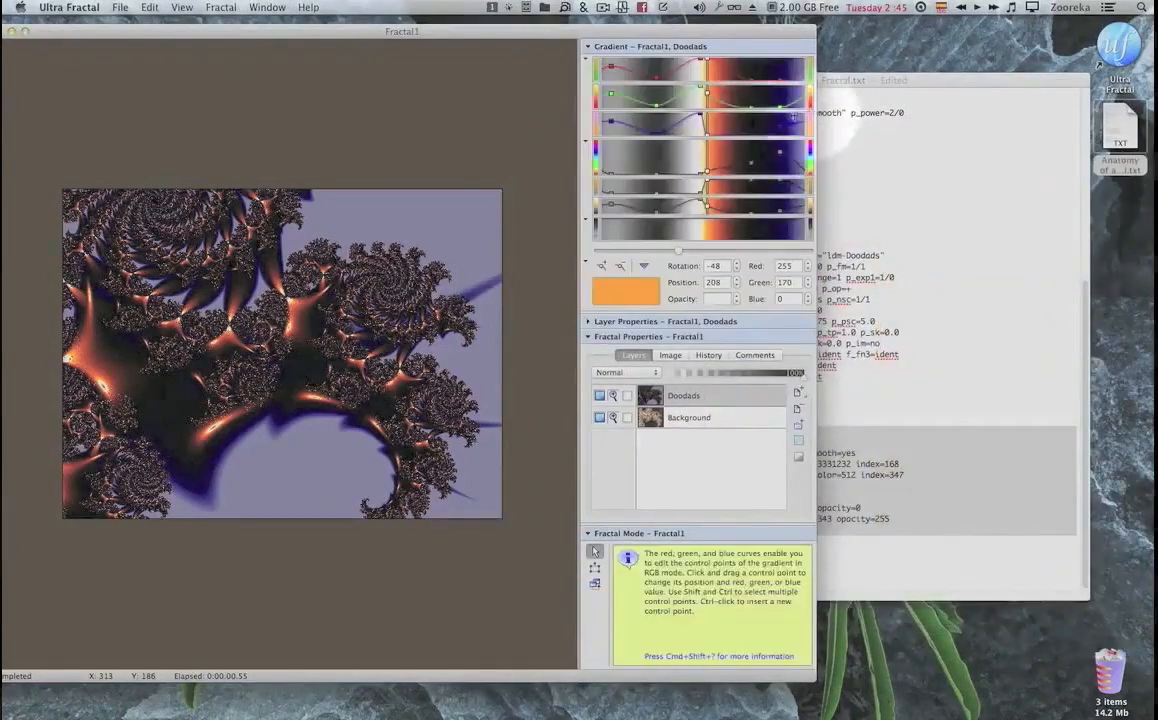
drag(740, 44, 867, 85)
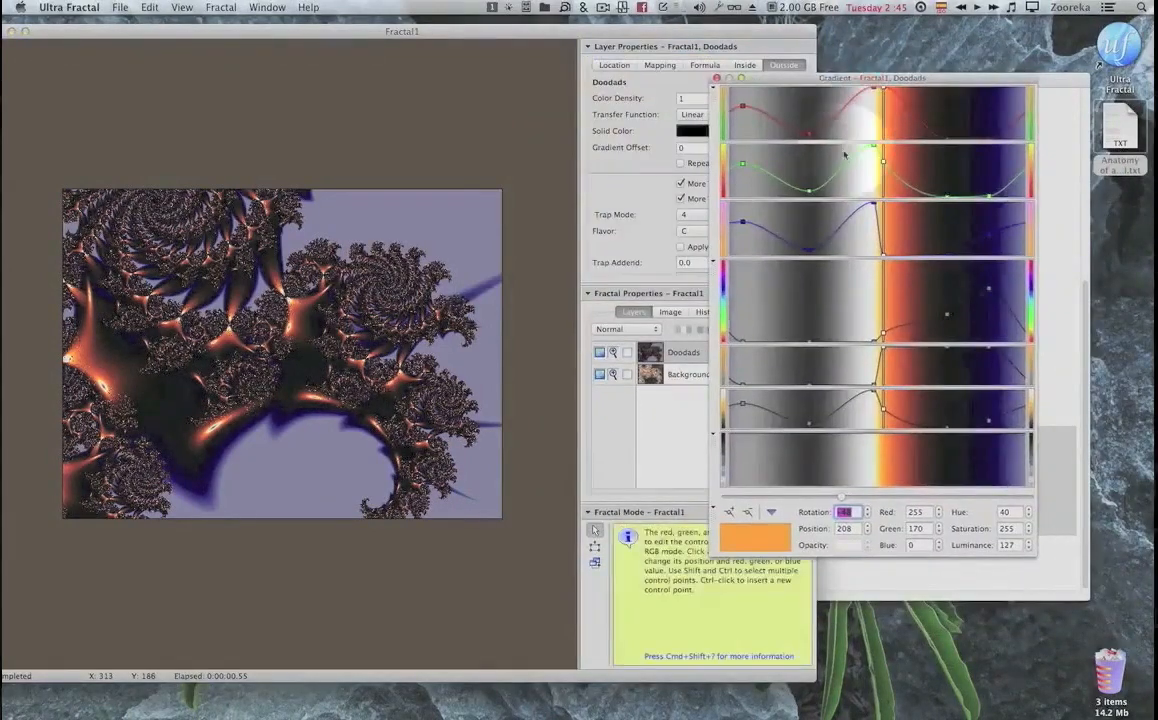
Paste the copied Gradient-Fractal2,Doodads block into the Doodads layer's gradient and close the gradient editor.
right_click(848, 151)
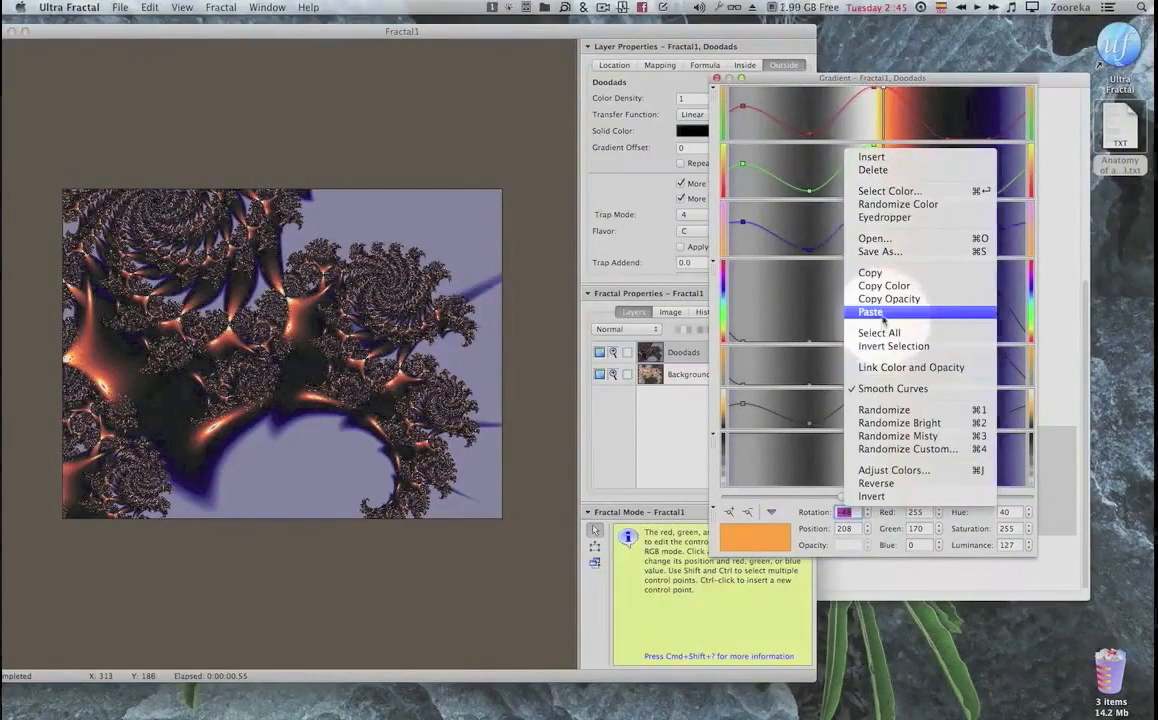
click(883, 315)
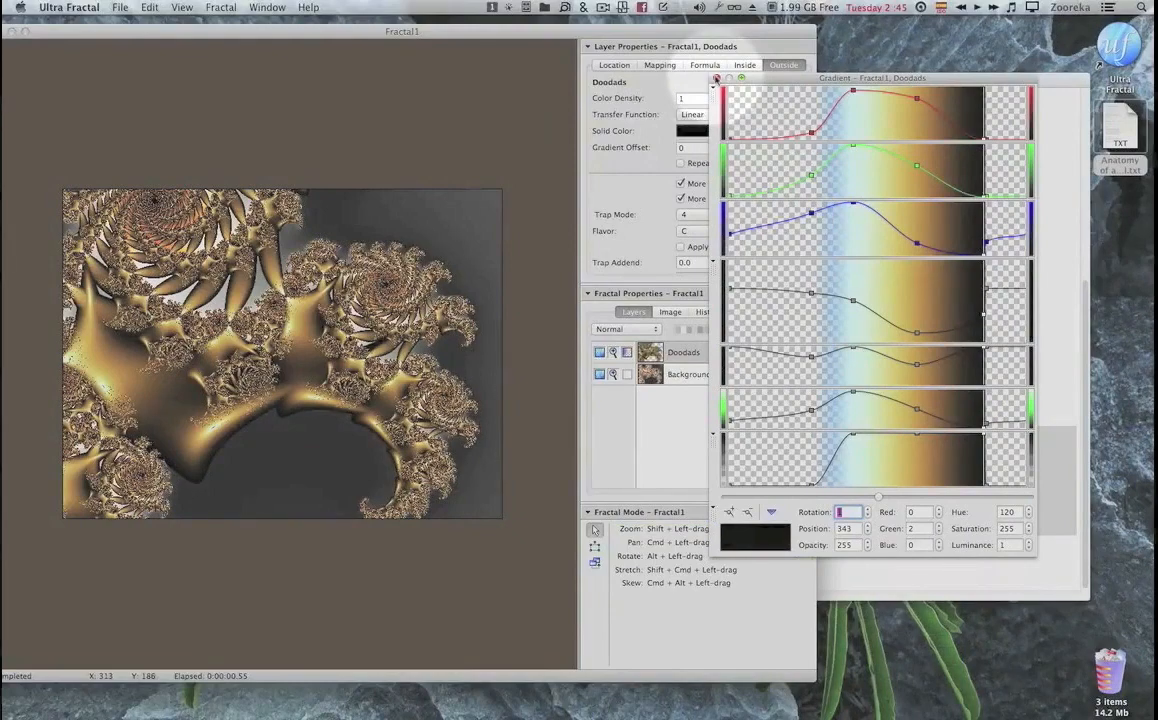
click(716, 77)
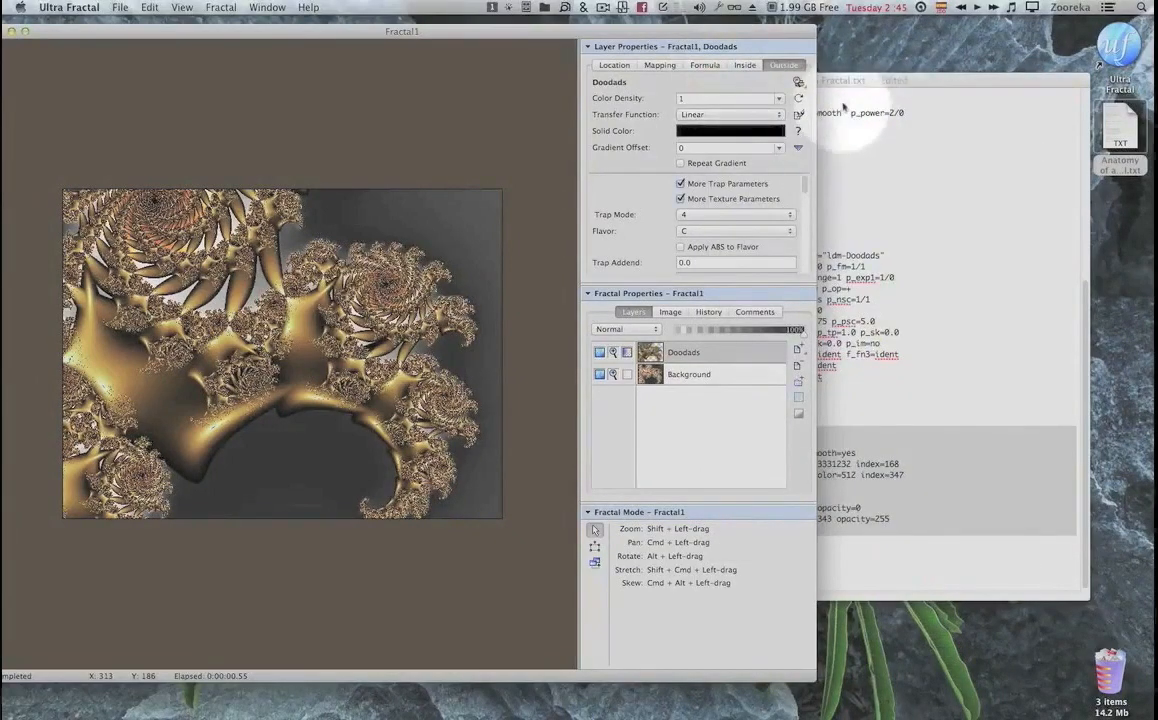
Close the Anatomy of a Fractal.txt window and move the fractal window toward the middle of the desktop.
drag(858, 79, 870, 96)
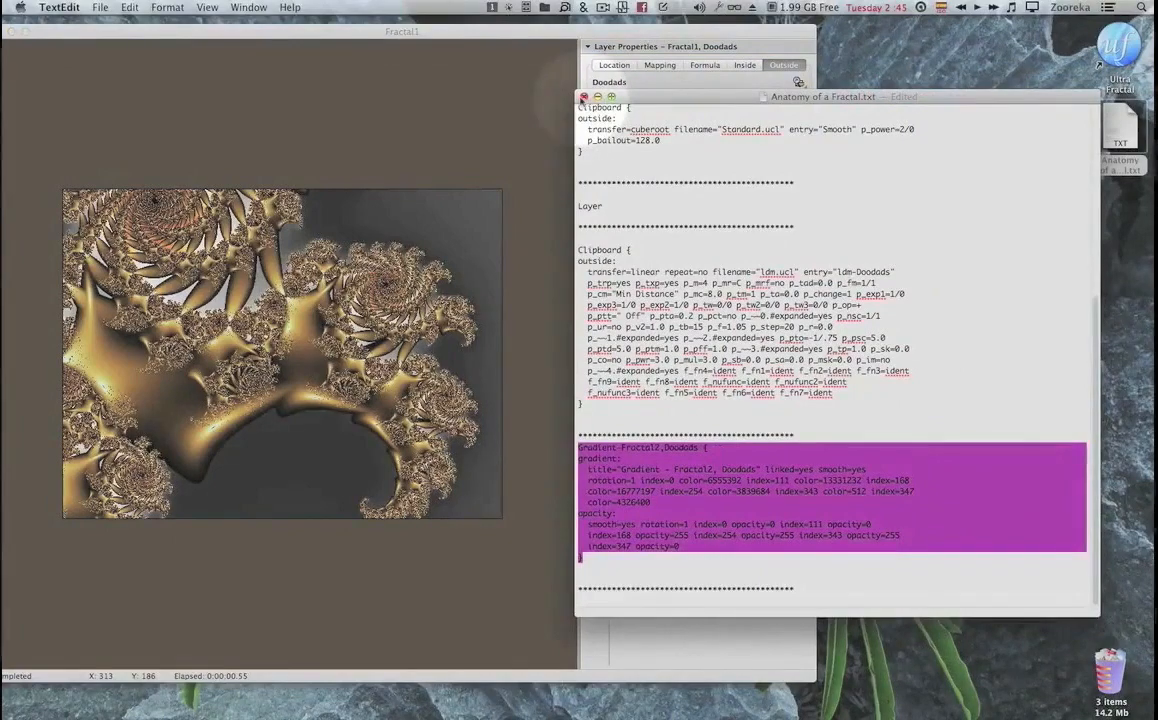
click(584, 97)
drag(575, 31, 666, 34)
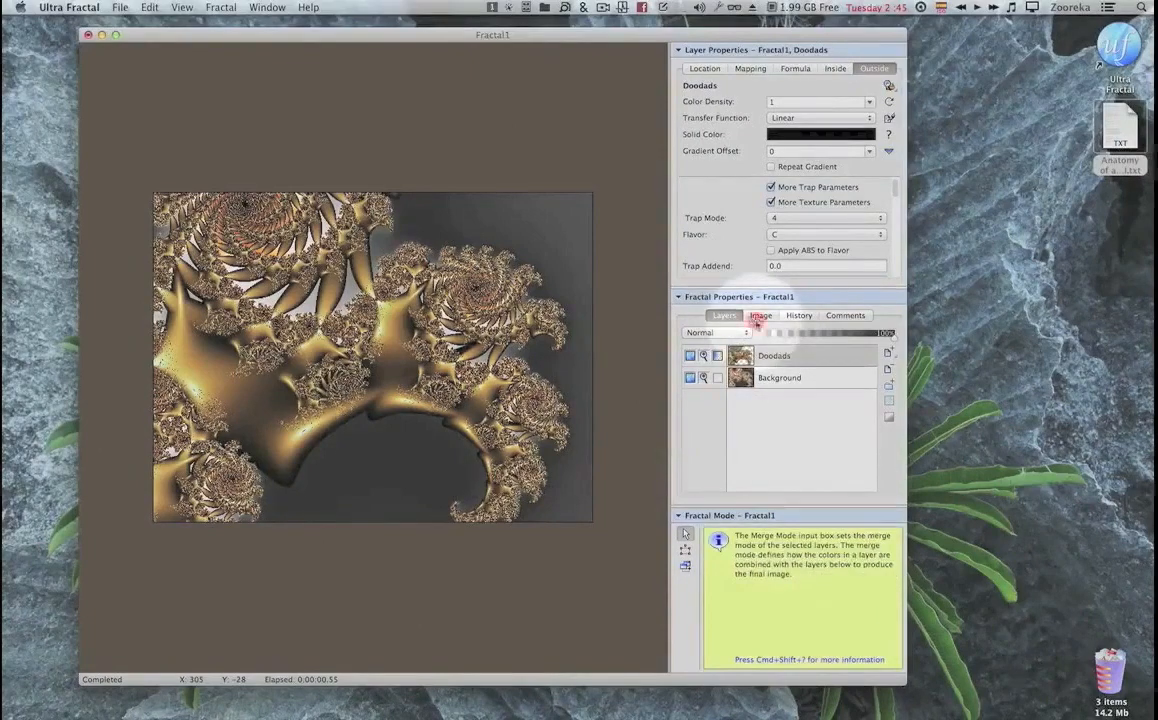
Set the fractal's image size to 480 pixels wide and 640 pixels high.
click(759, 316)
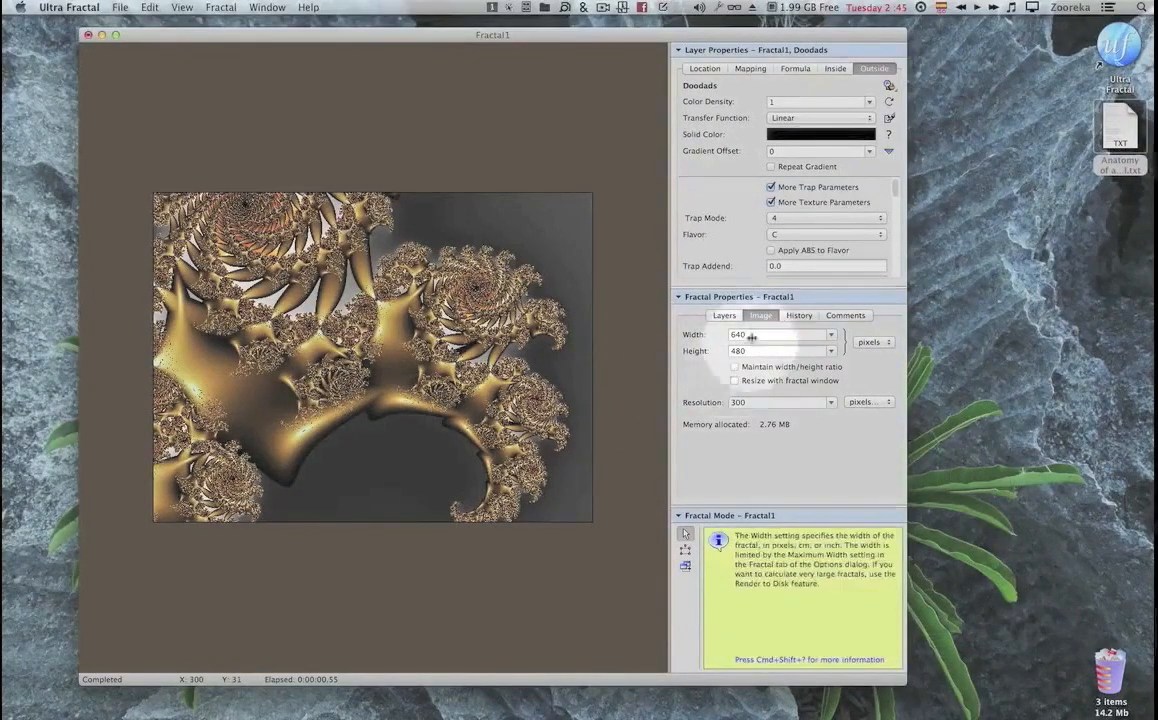
double_click(722, 334)
text(480)
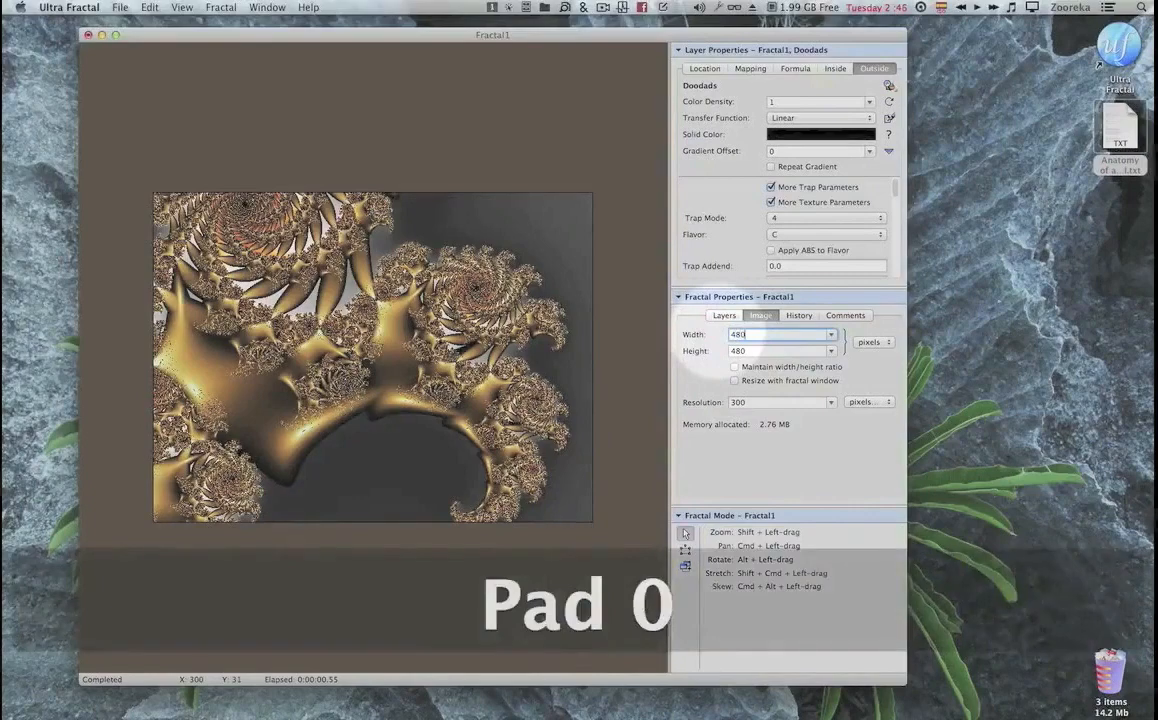
key(Tab)
text(640)
key(Tab)
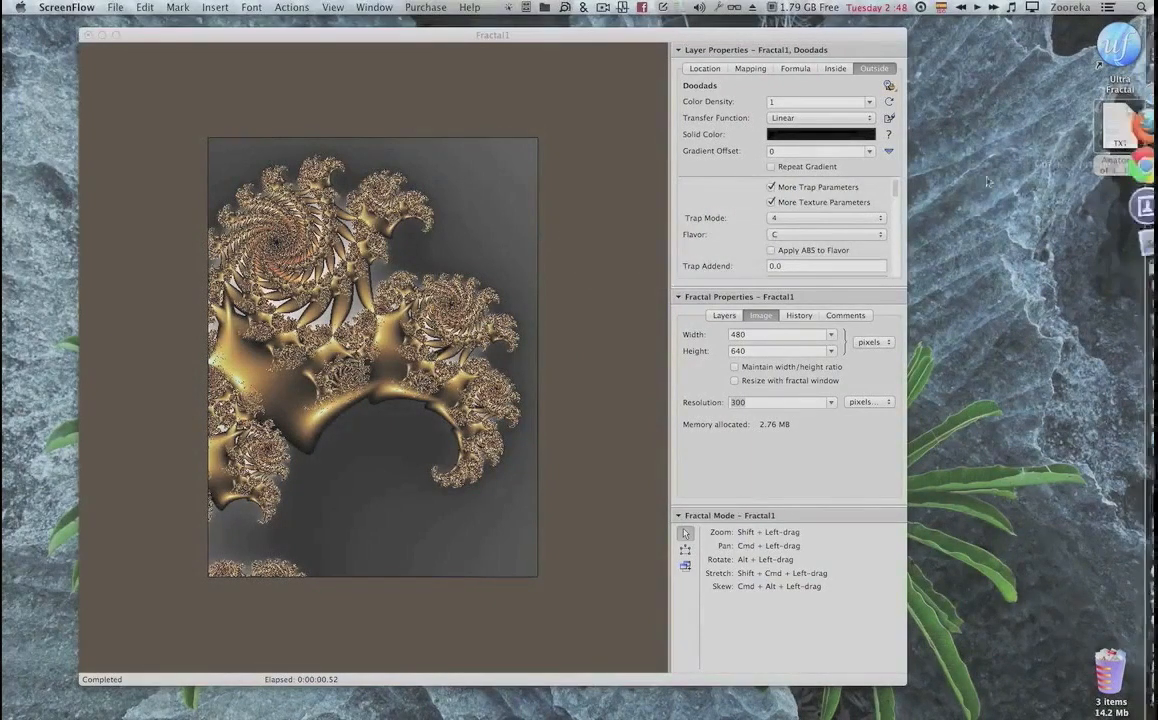
Reopen Anatomy of a Fractal.txt, create a blank TextEdit document, place the two windows on opposite sides of the fractal and return to Ultra Fractal.
key(super)
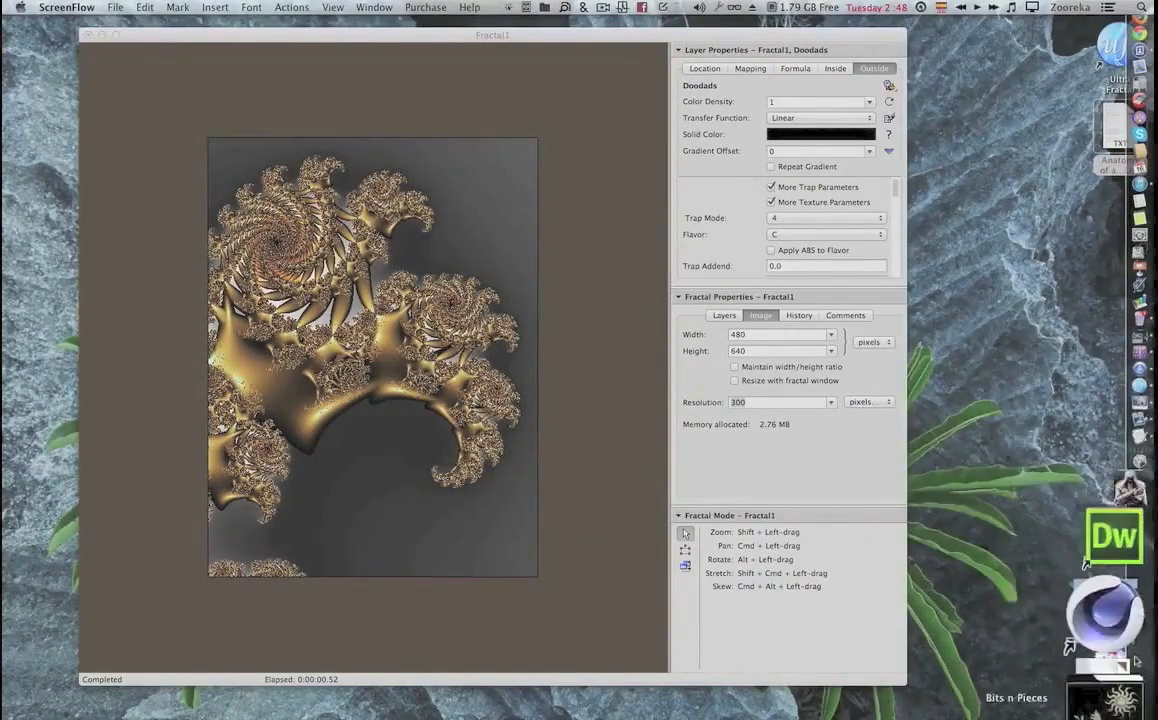
double_click(1110, 137)
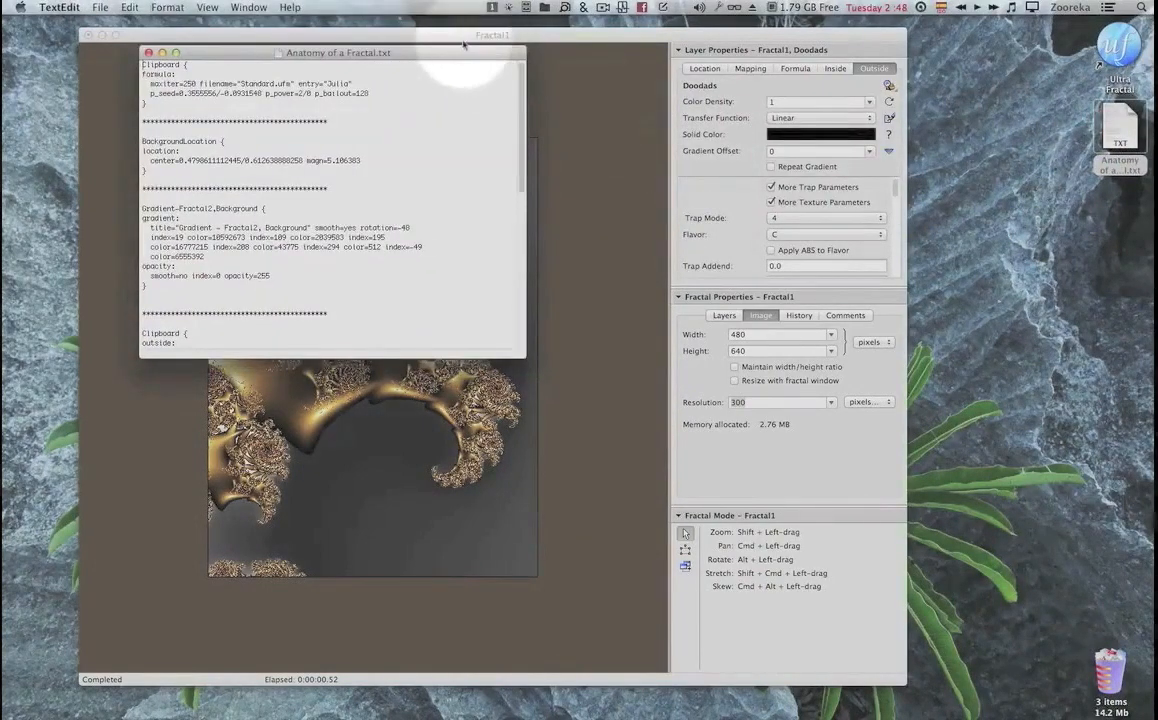
key(super+n)
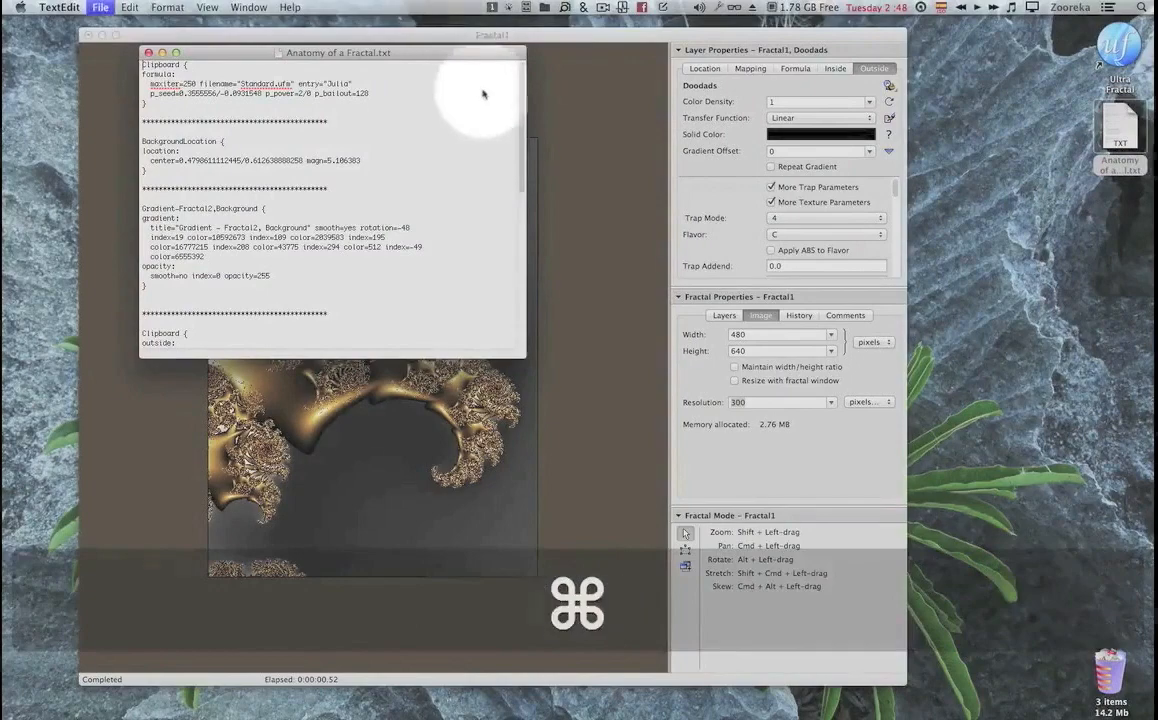
drag(414, 63, 912, 65)
drag(491, 70, 347, 200)
click(429, 98)
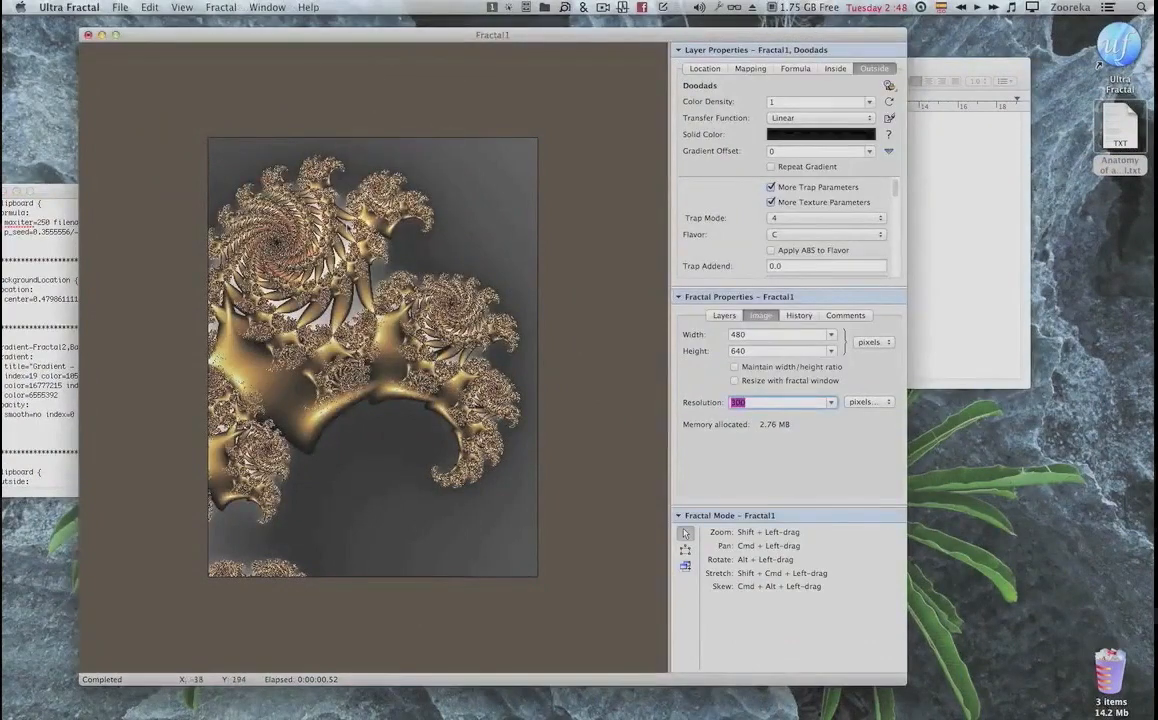
Copy the whole fractal's parameters, paste them into the blank TextEdit document and enlarge its window to show the full text.
right_click(321, 271)
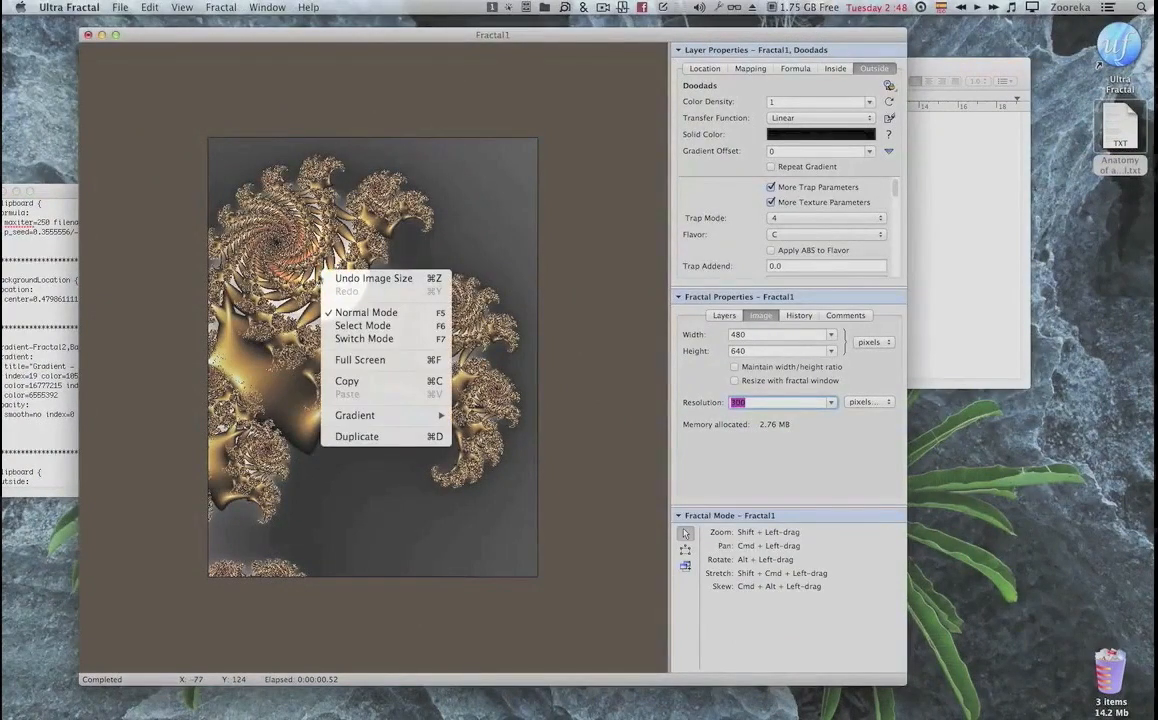
click(359, 381)
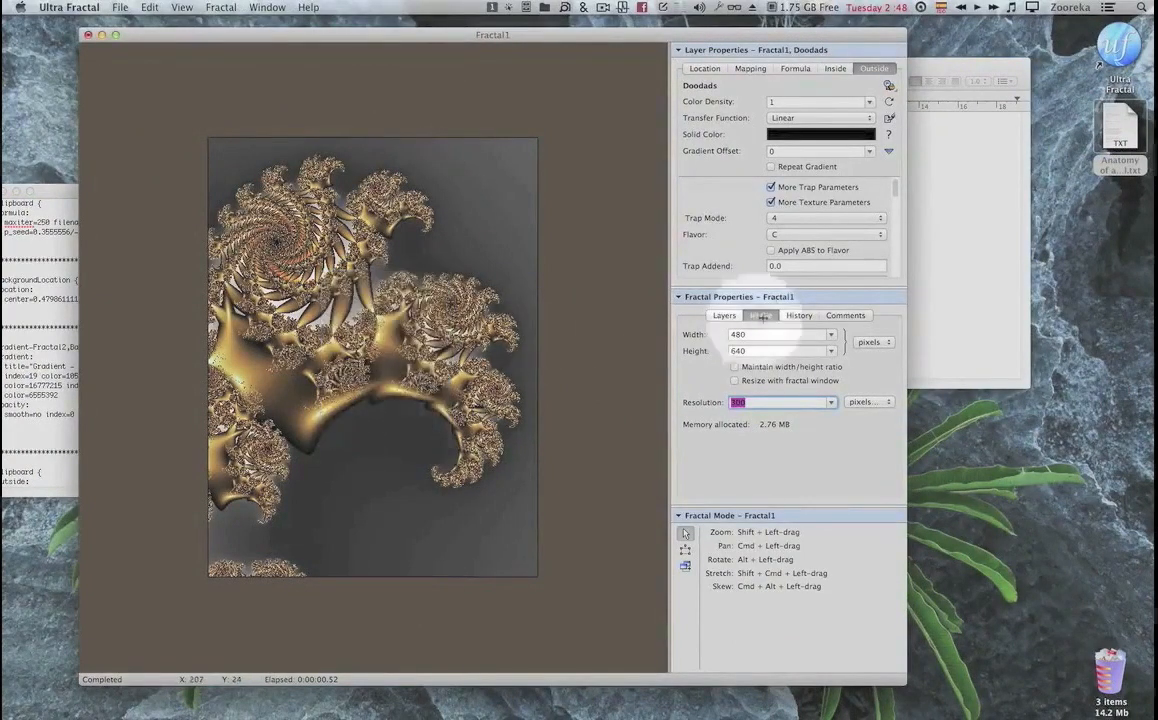
click(1003, 176)
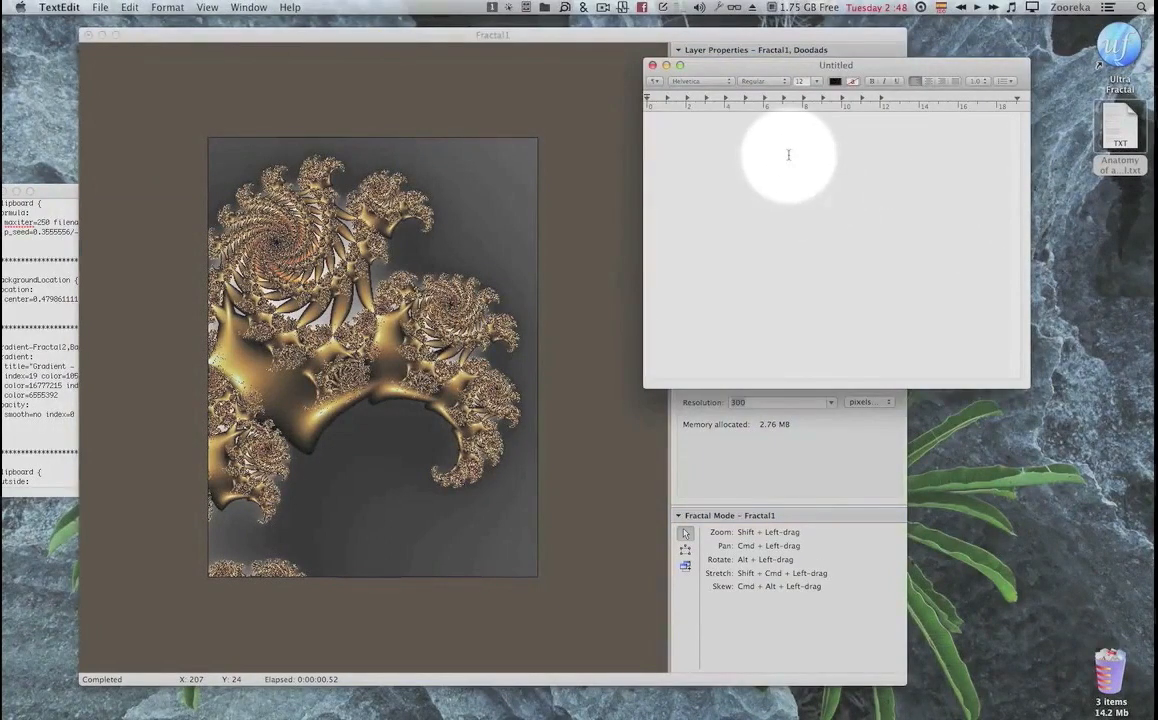
key(super+v)
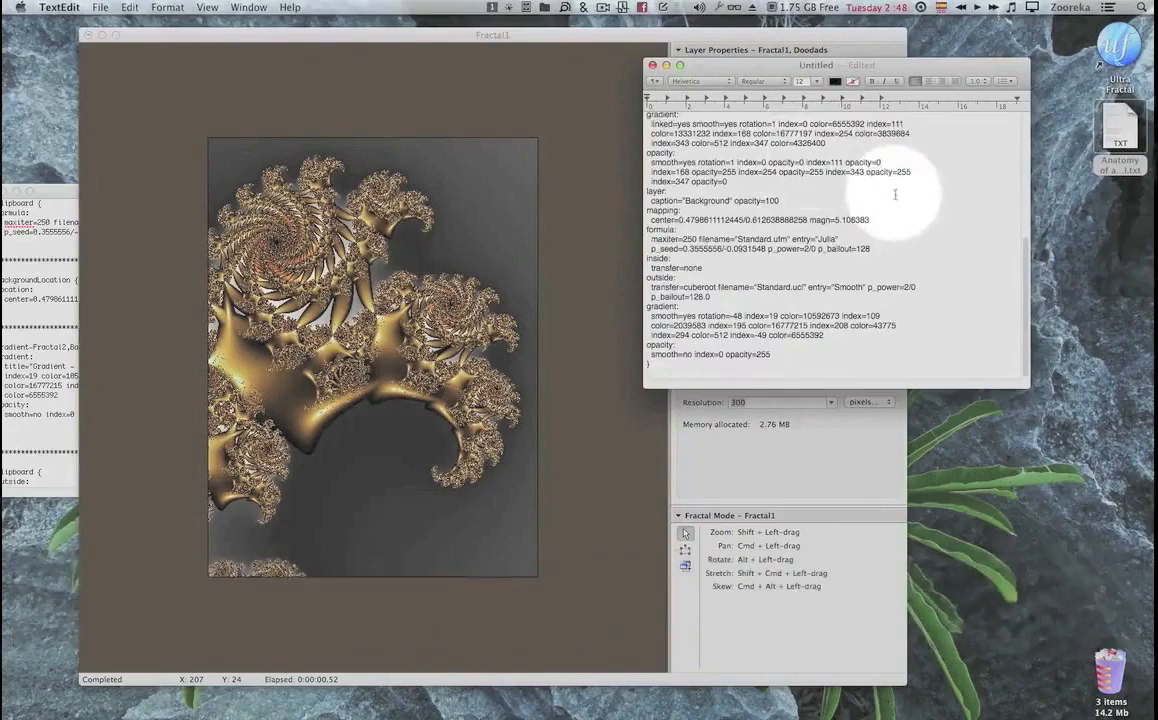
drag(1025, 384, 1072, 644)
click(768, 632)
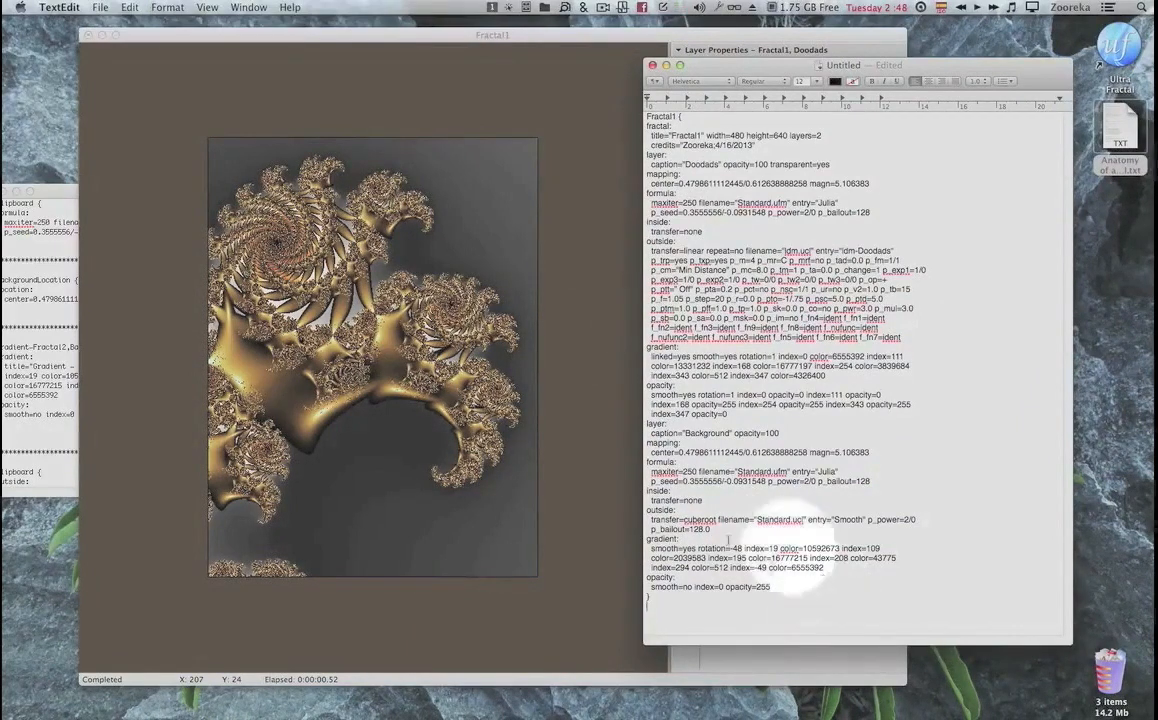
In Ultra Fractal's fractal preferences, turn off compression of parameter sets larger than 2 KB.
click(600, 520)
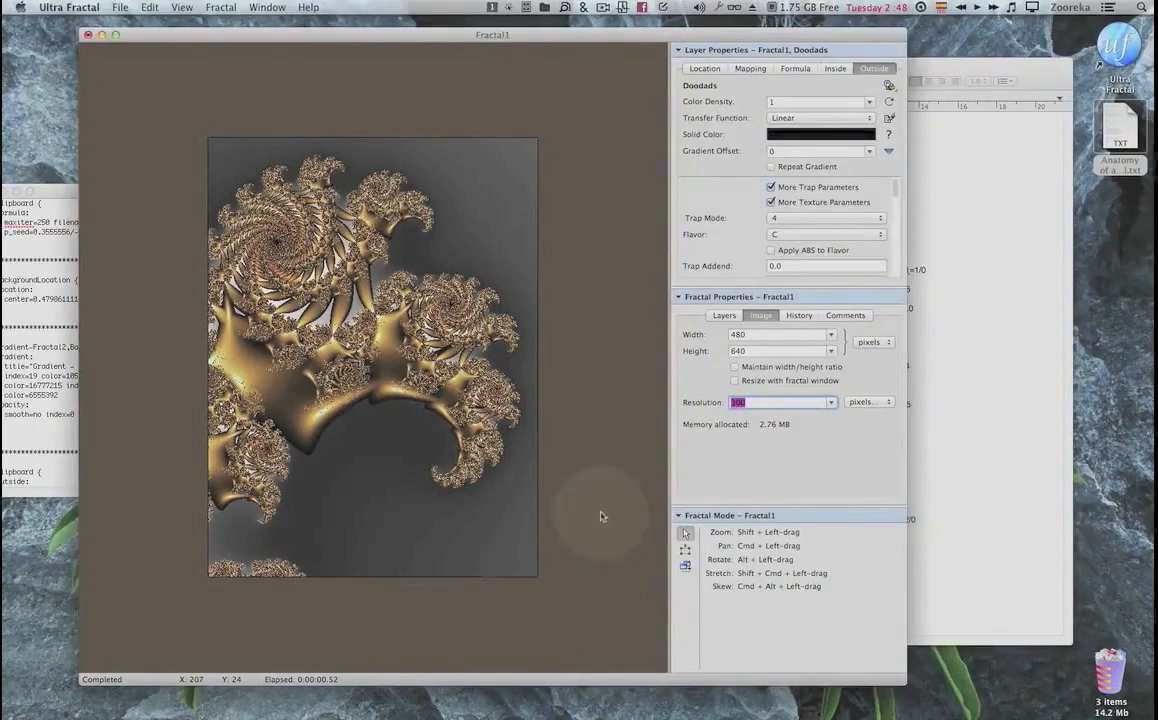
key(super)
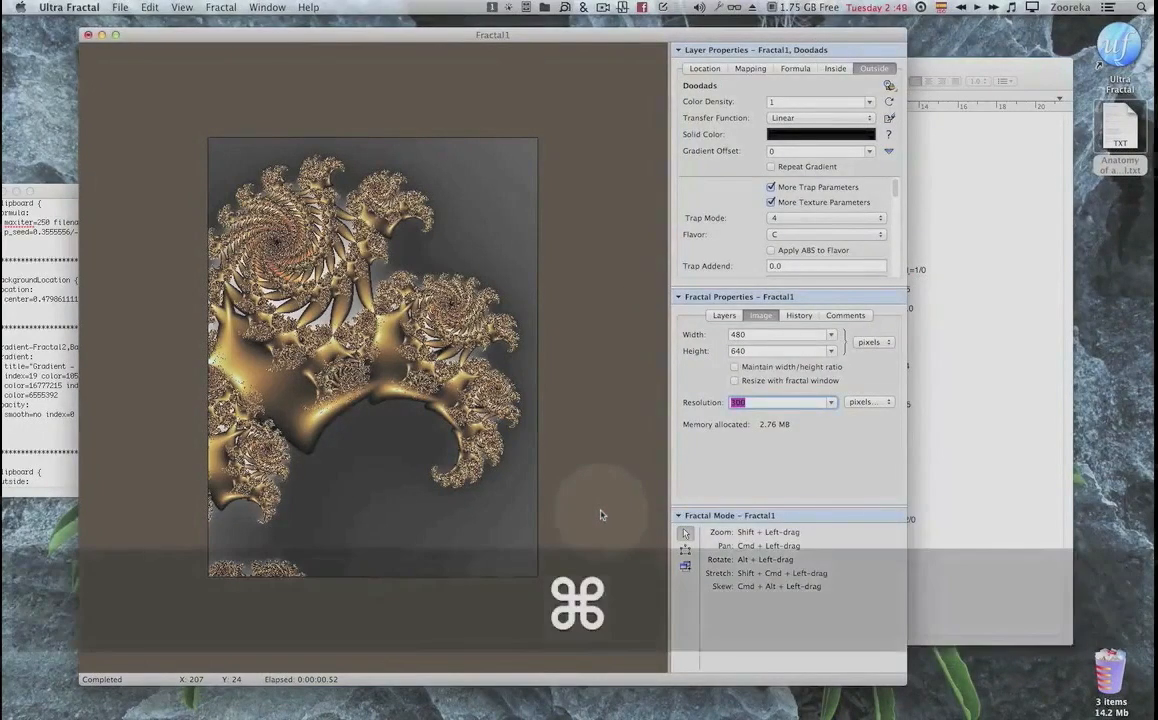
key(super+comma)
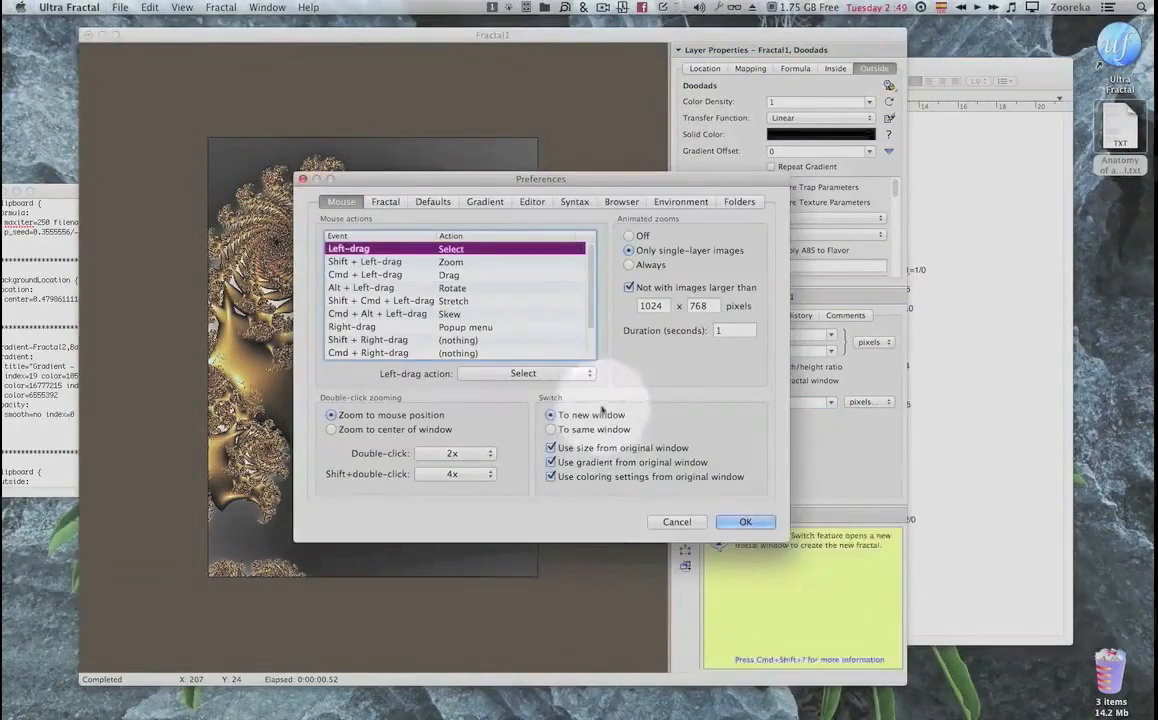
click(385, 201)
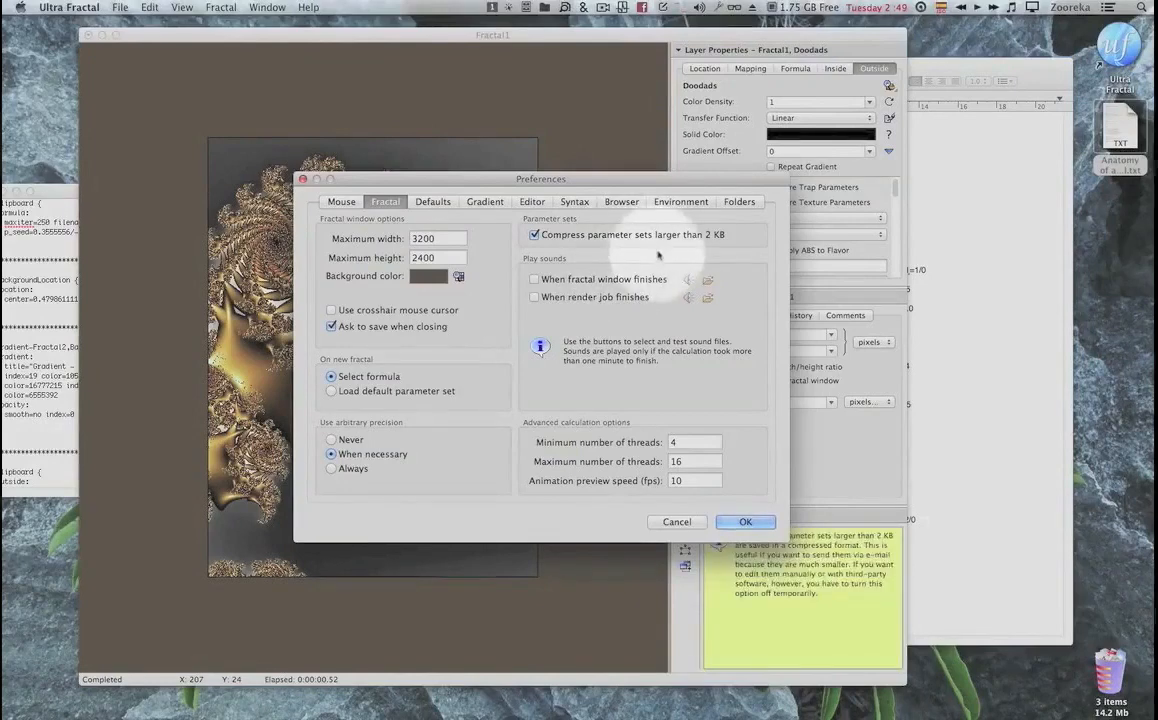
click(993, 67)
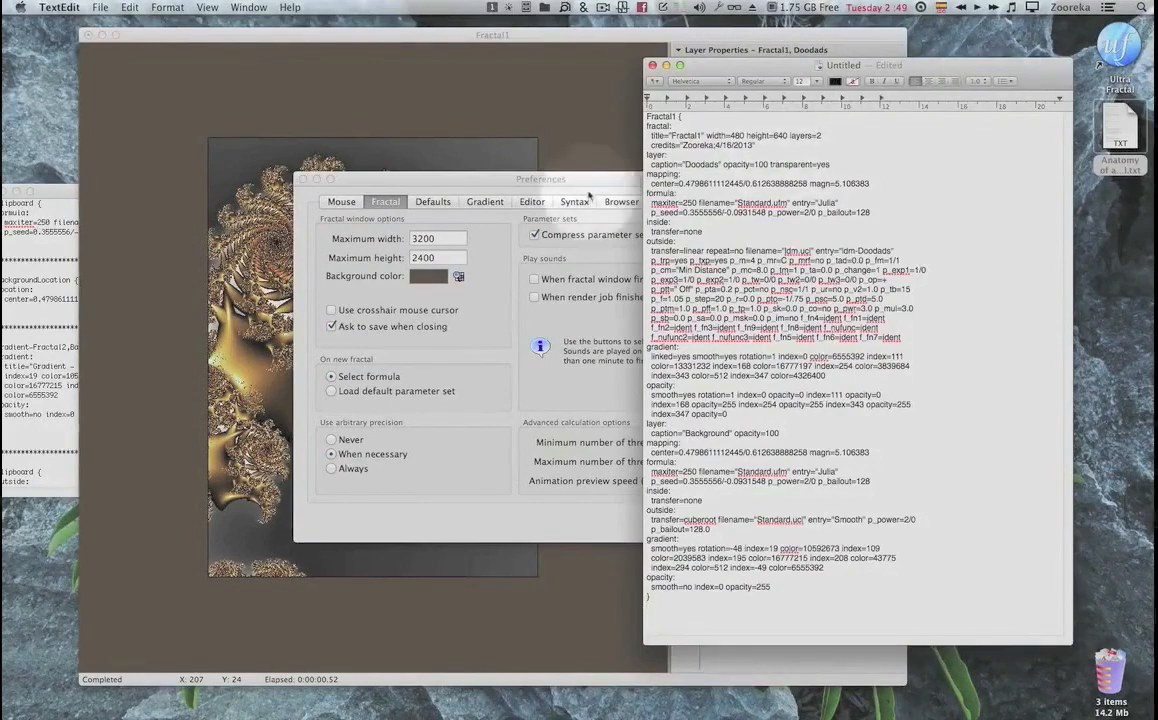
click(537, 234)
click(537, 234)
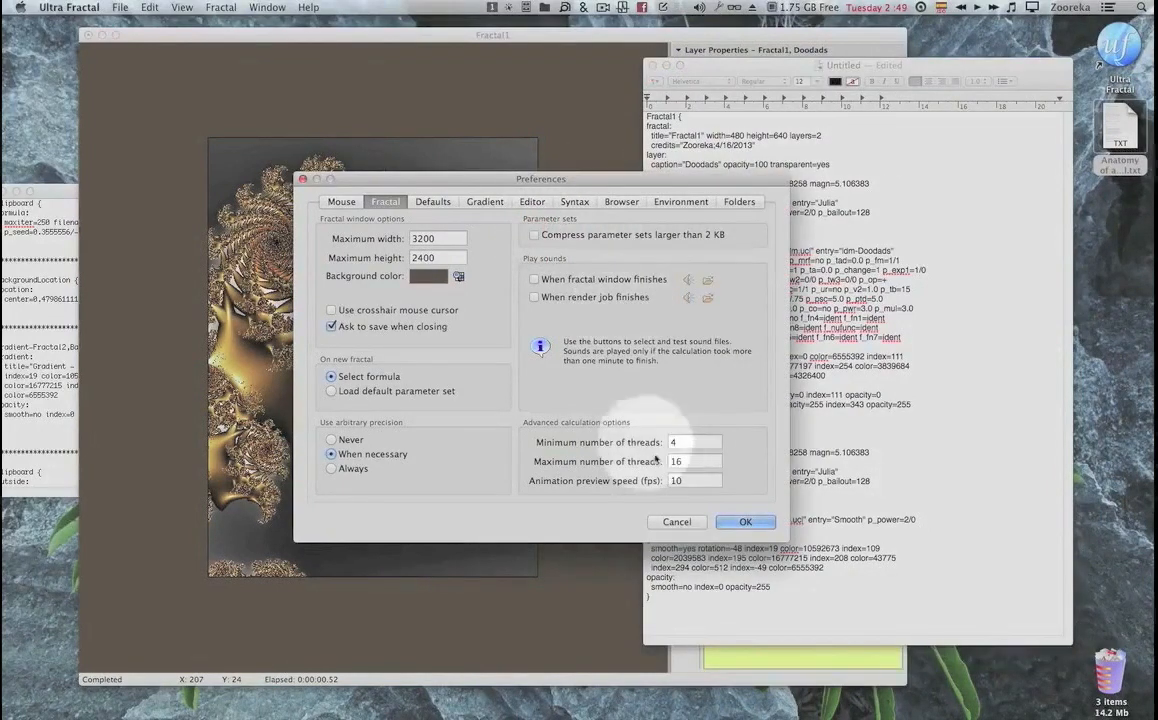
click(758, 522)
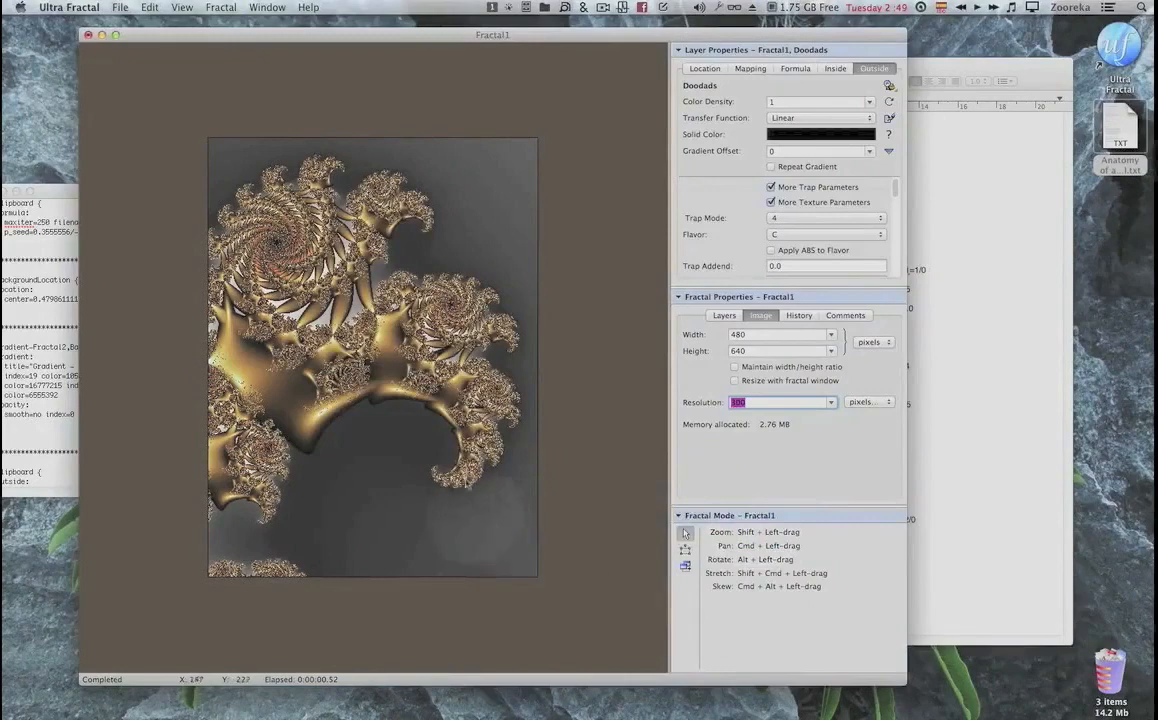
Copy the fractal's parameters again and paste them below a line of equals signs in the Untitled document, comparing both sets.
right_click(452, 436)
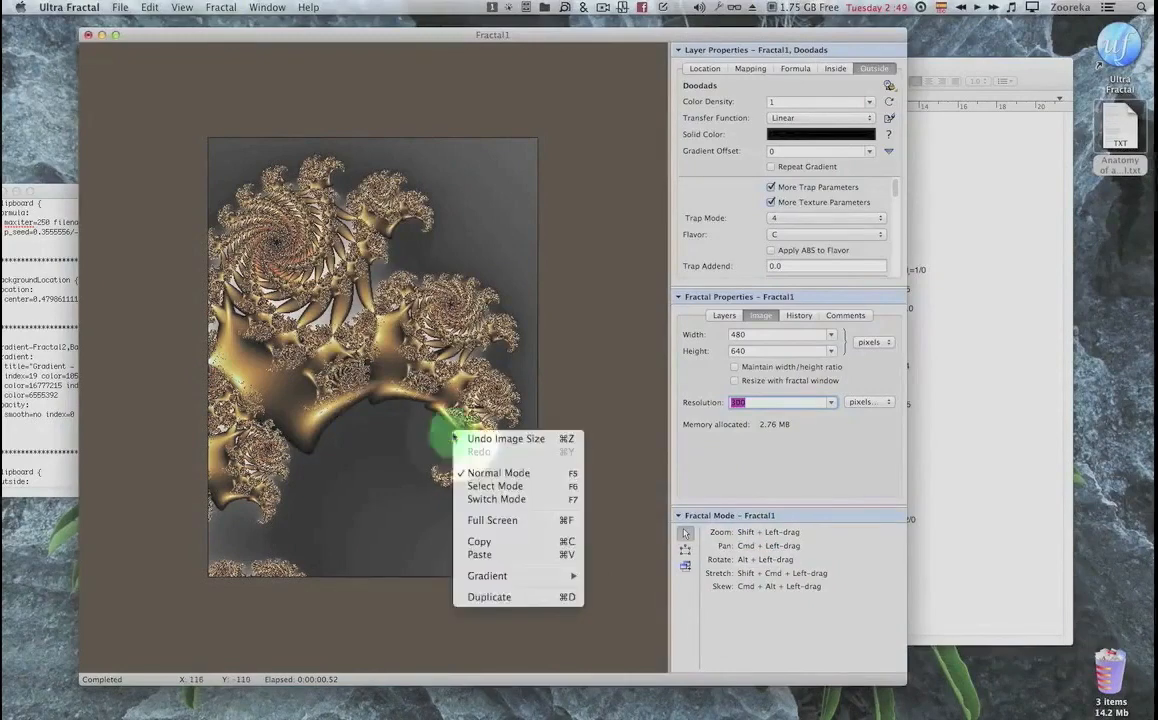
click(494, 545)
click(987, 507)
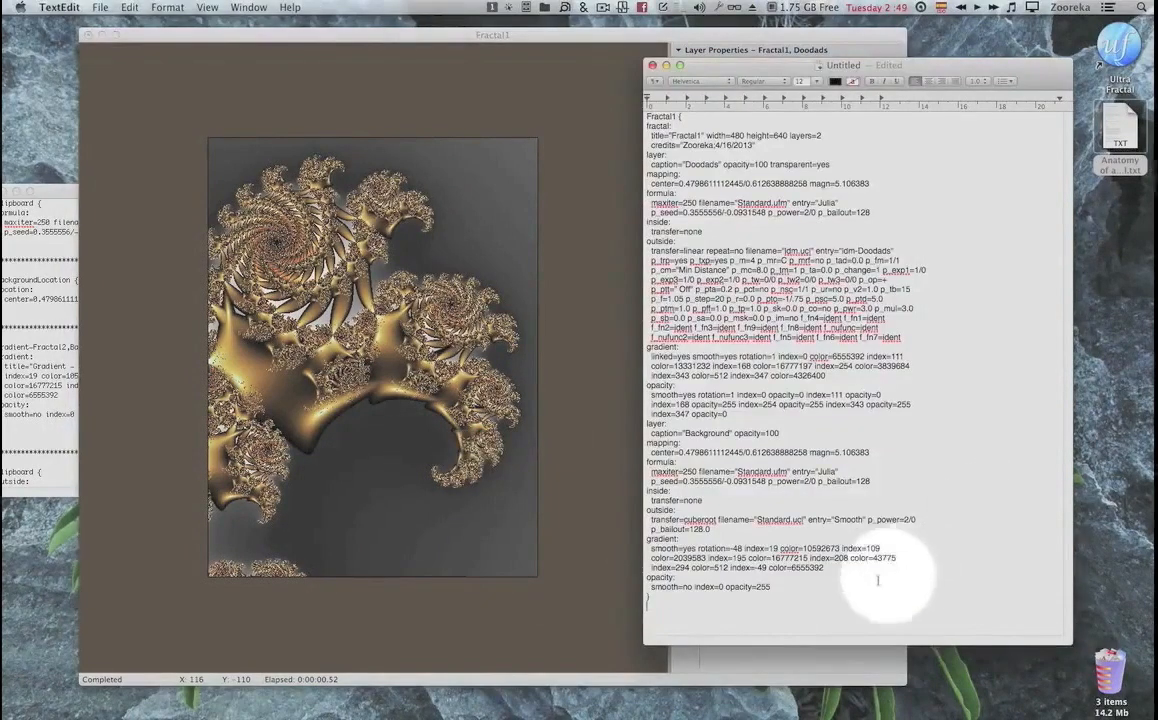
key(shift+Return)
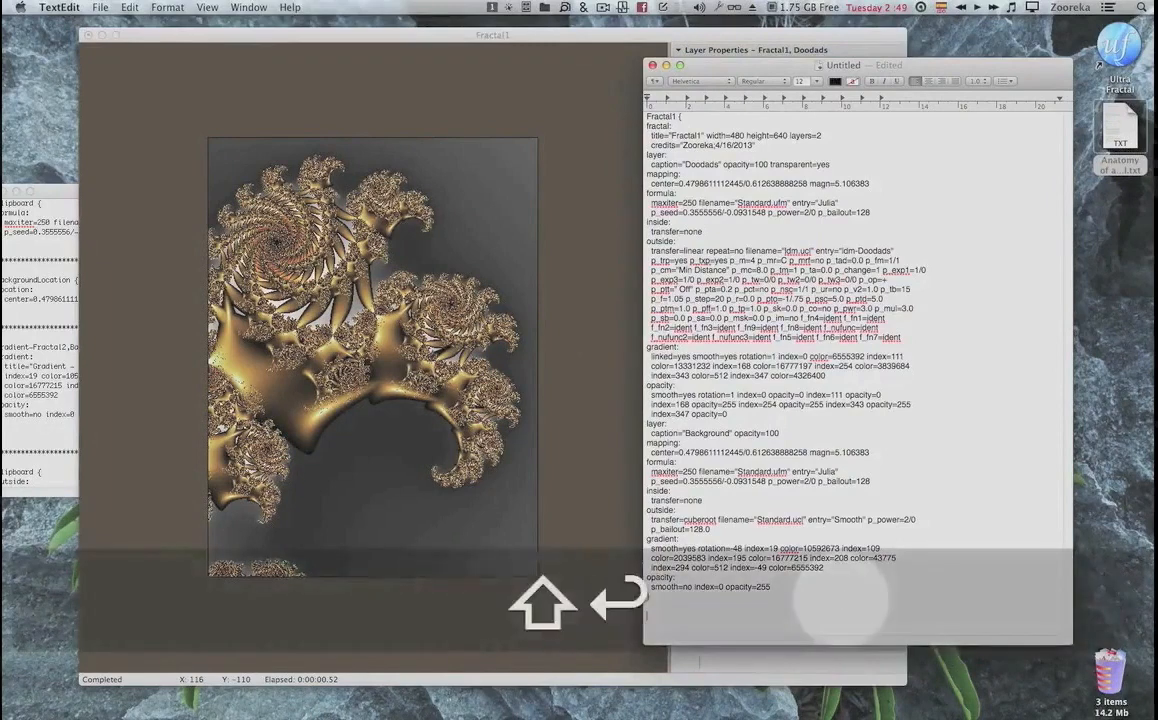
text()========================================)
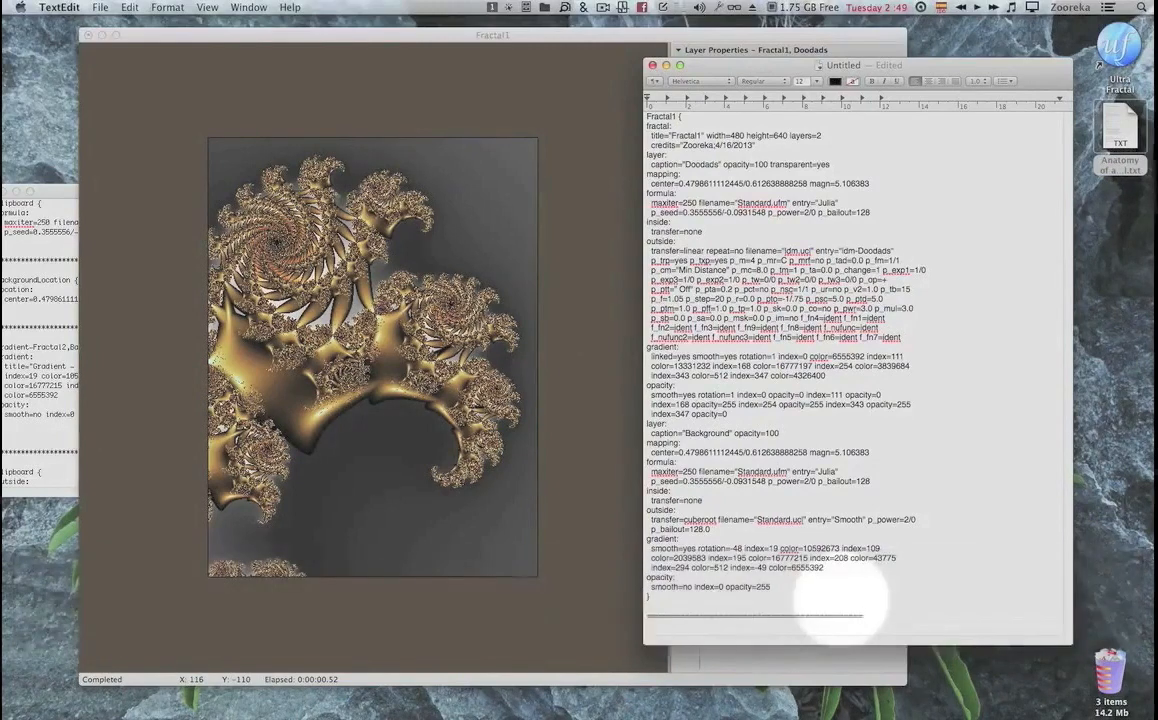
key(Return)
key(Return)
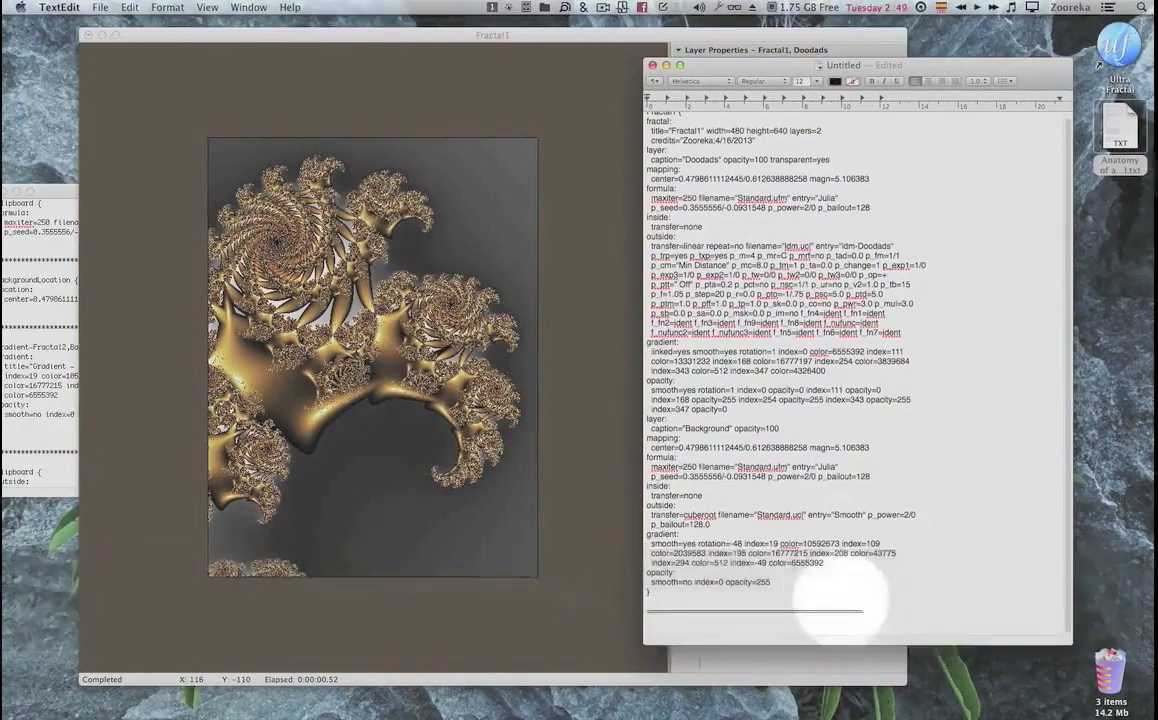
key(super+v)
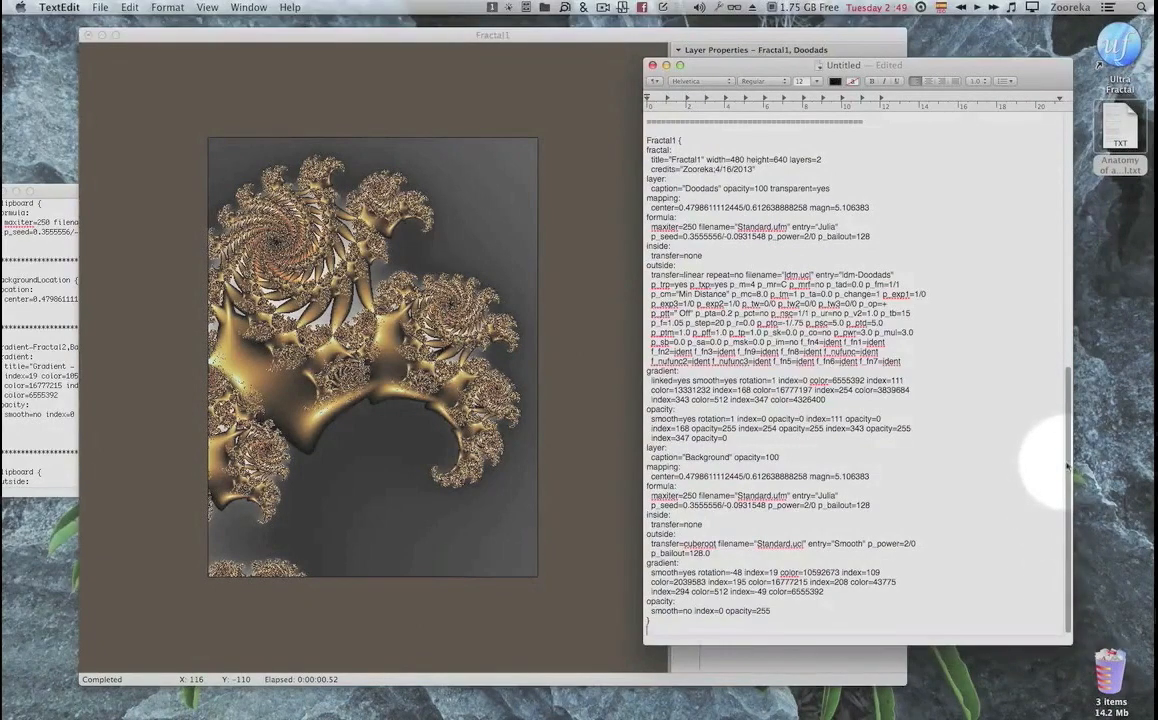
drag(1068, 437, 1068, 281)
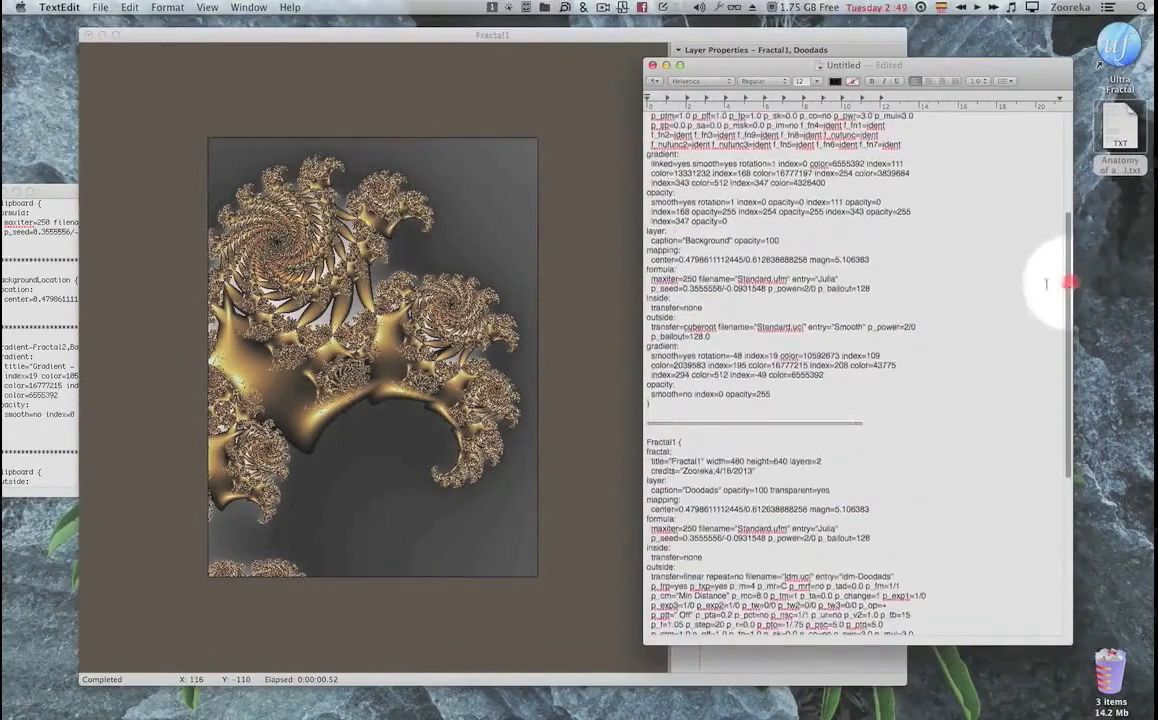
Return to Ultra Fractal and turn compression of parameter sets larger than 2 KB back on in the preferences.
click(614, 319)
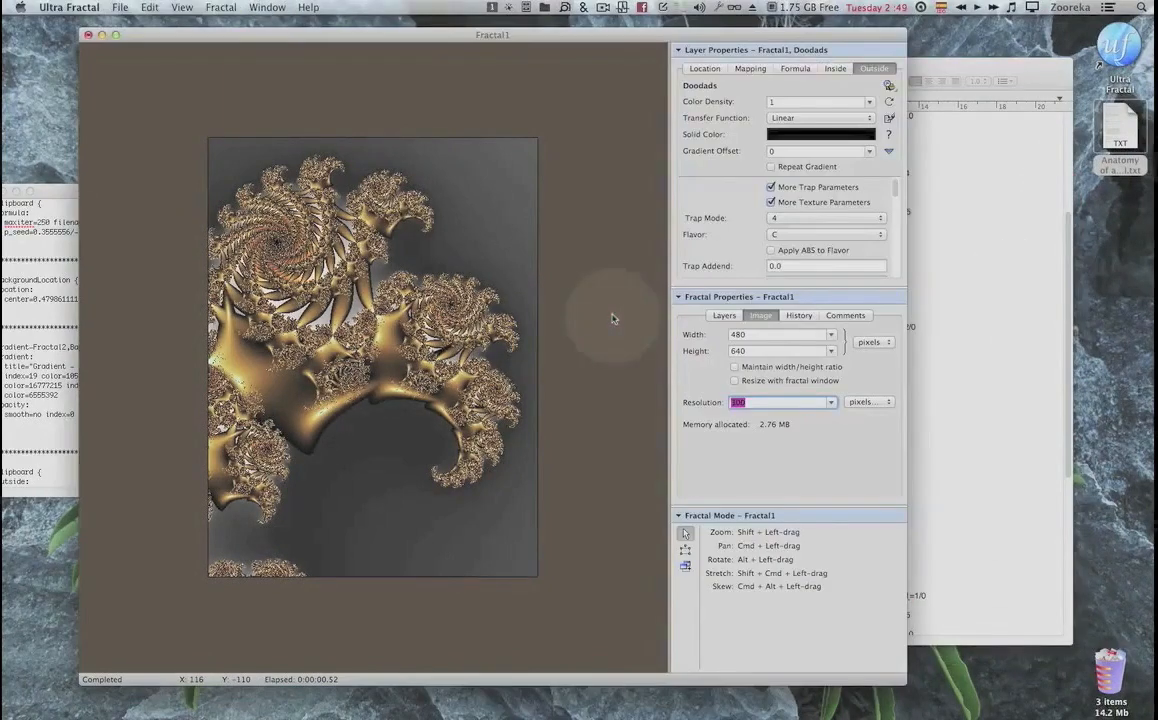
key(super)
key(super+comma)
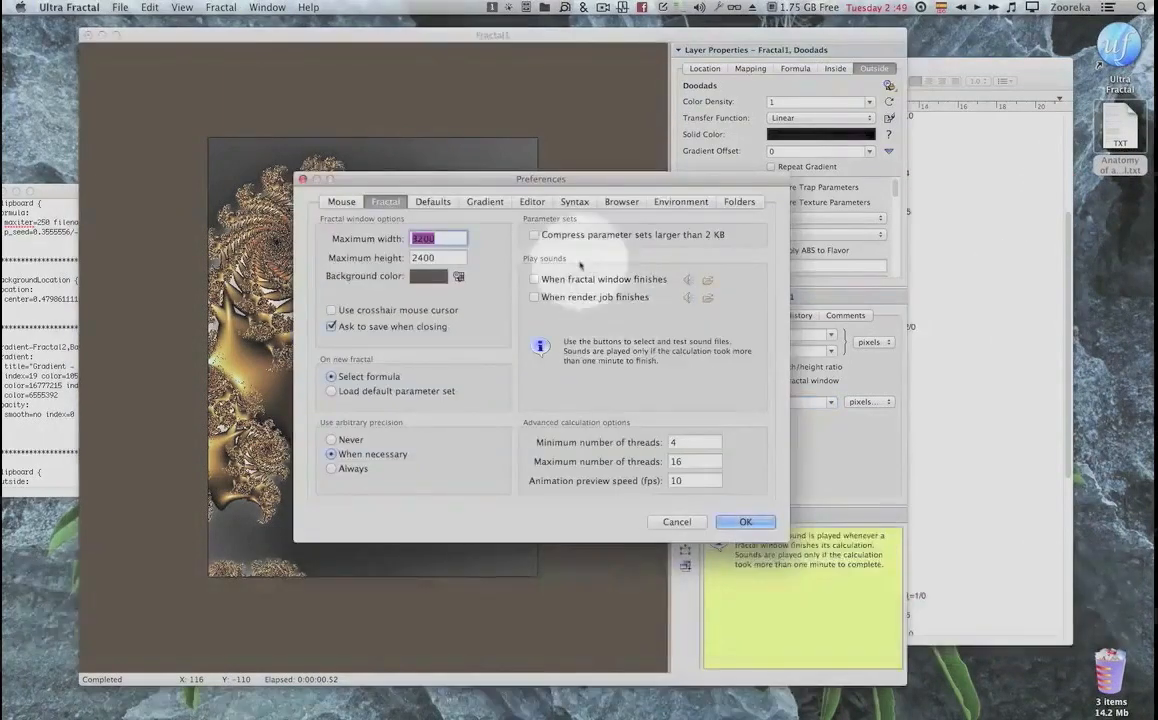
click(536, 235)
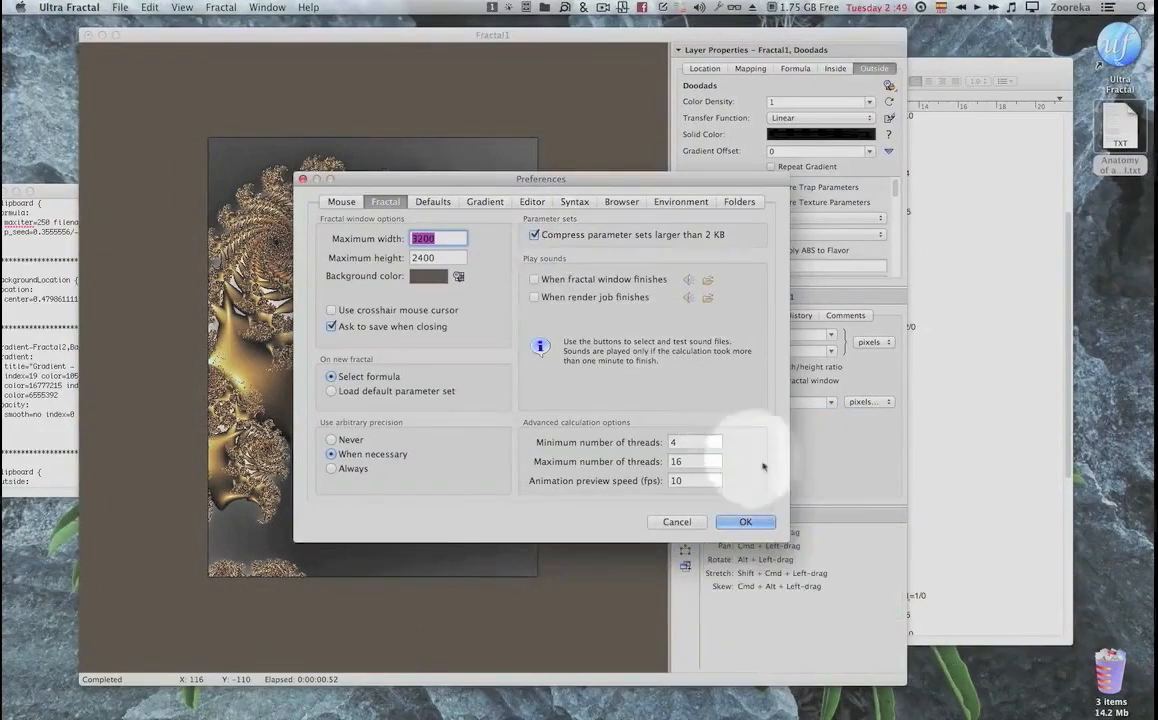
click(739, 525)
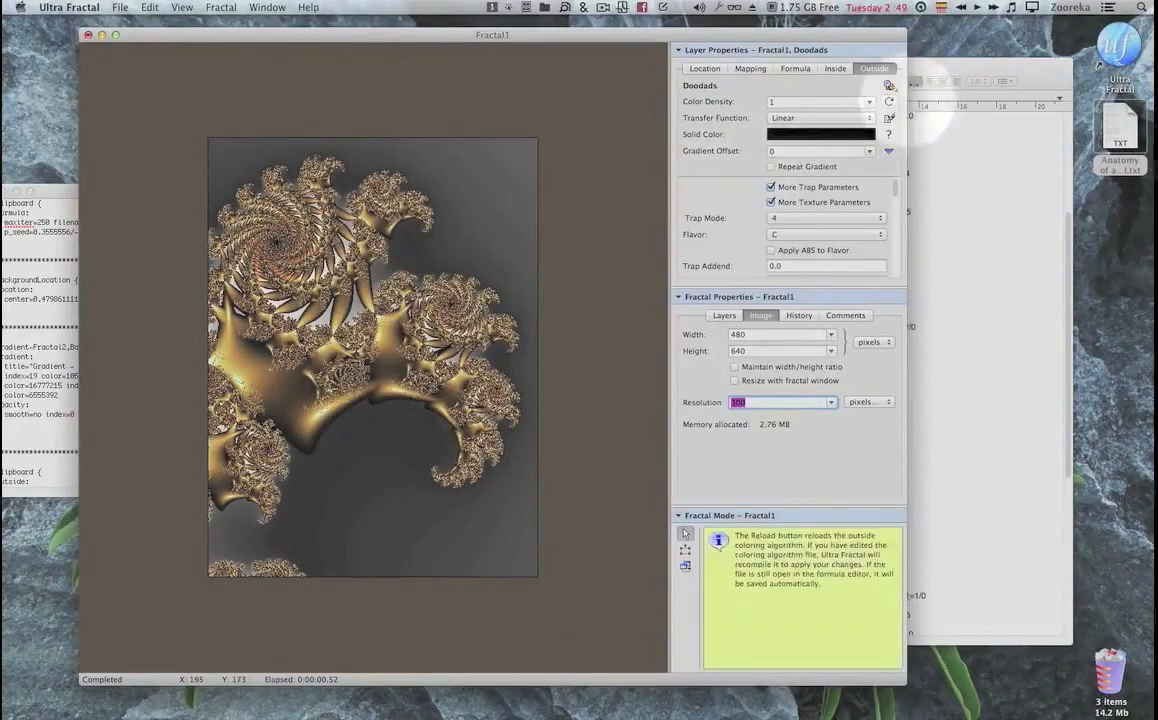
In the Untitled TextEdit document, compare both parameter sets and delete the second copy together with its line of equals signs.
click(960, 64)
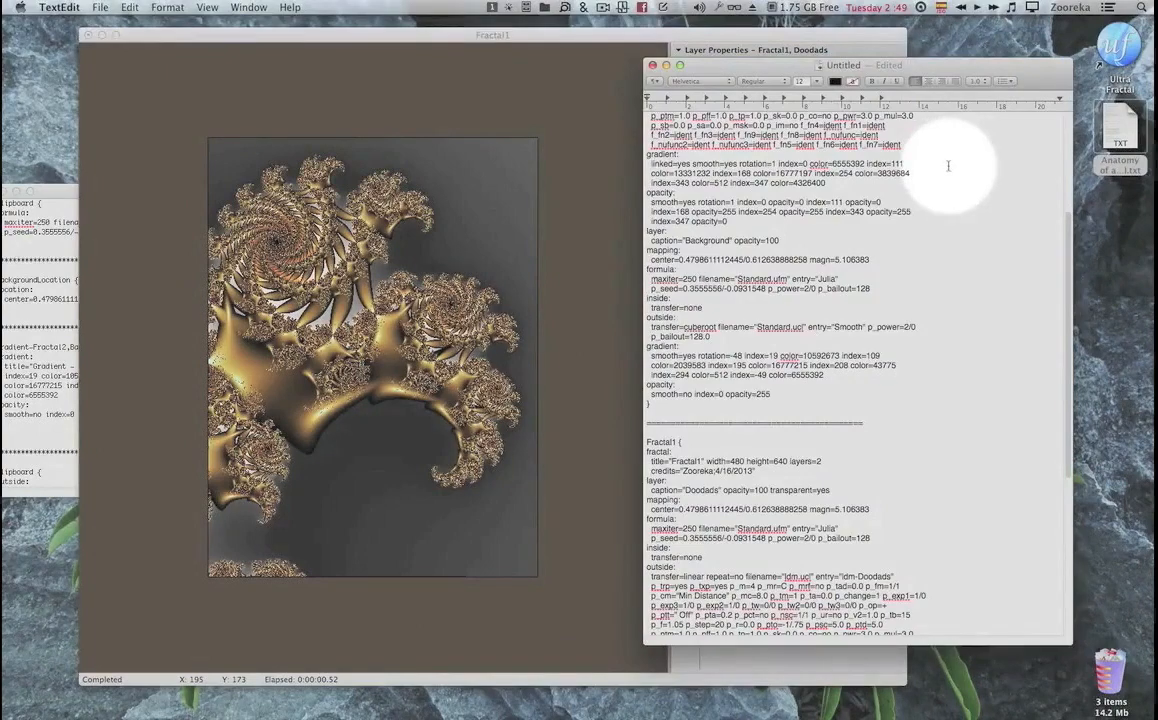
scroll(949, 167, up, 5)
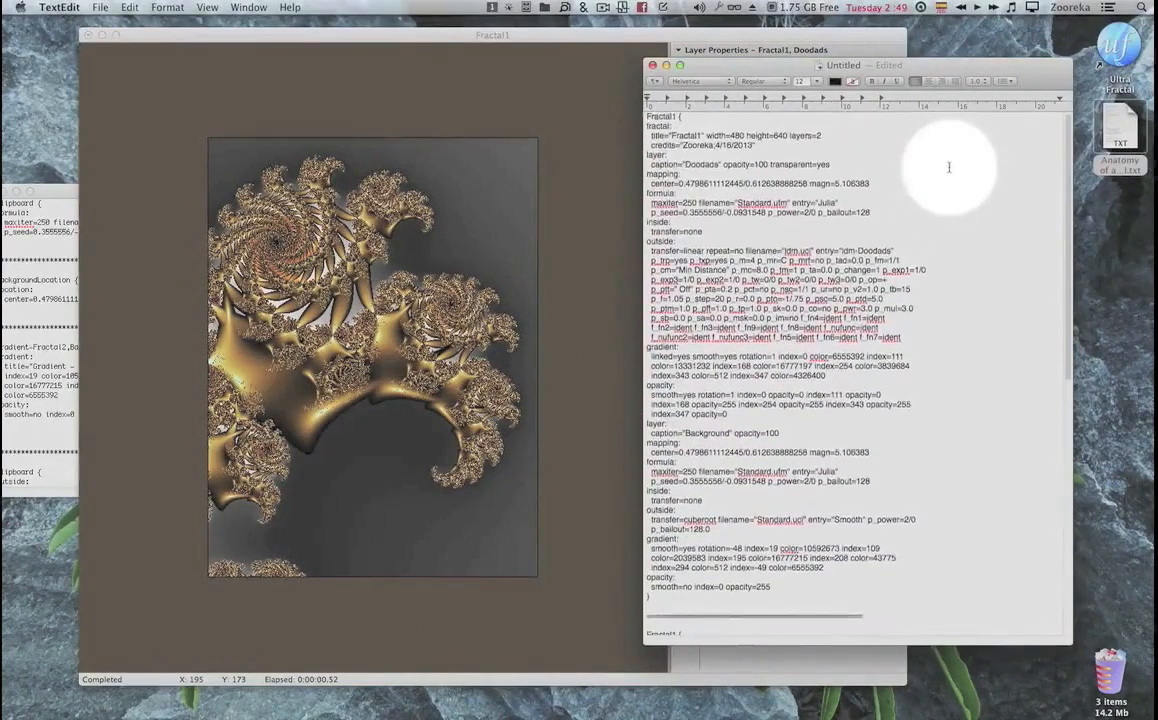
scroll(815, 380, down, 10)
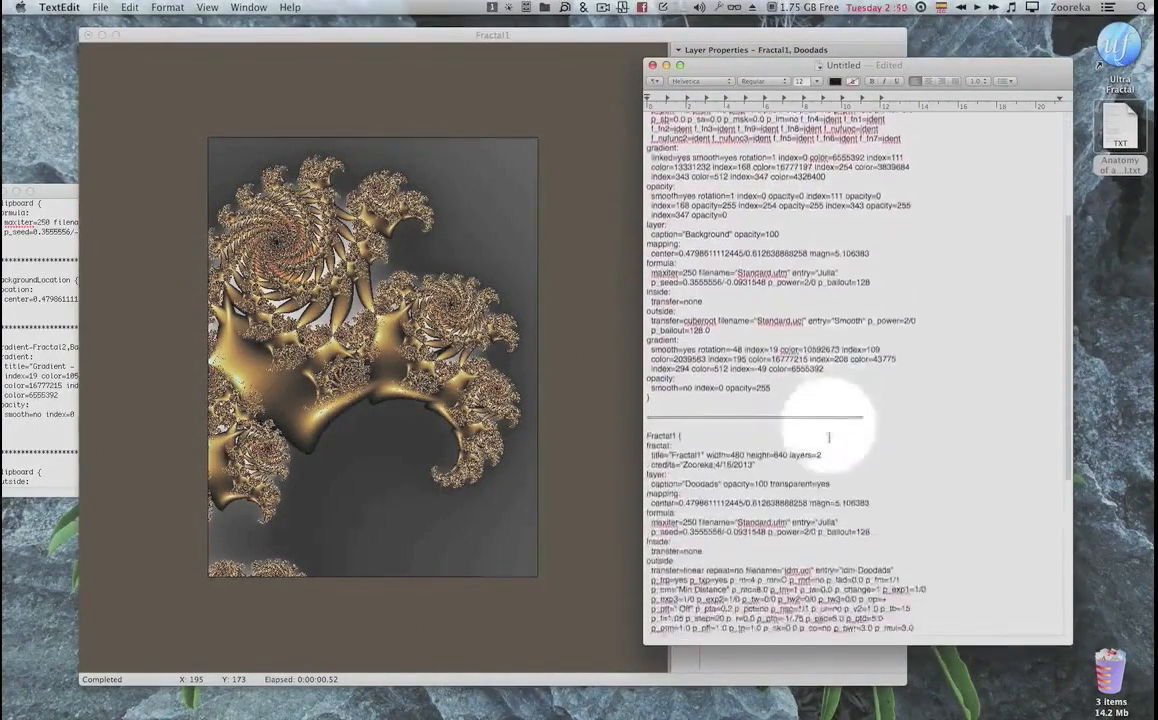
scroll(837, 502, down, 2)
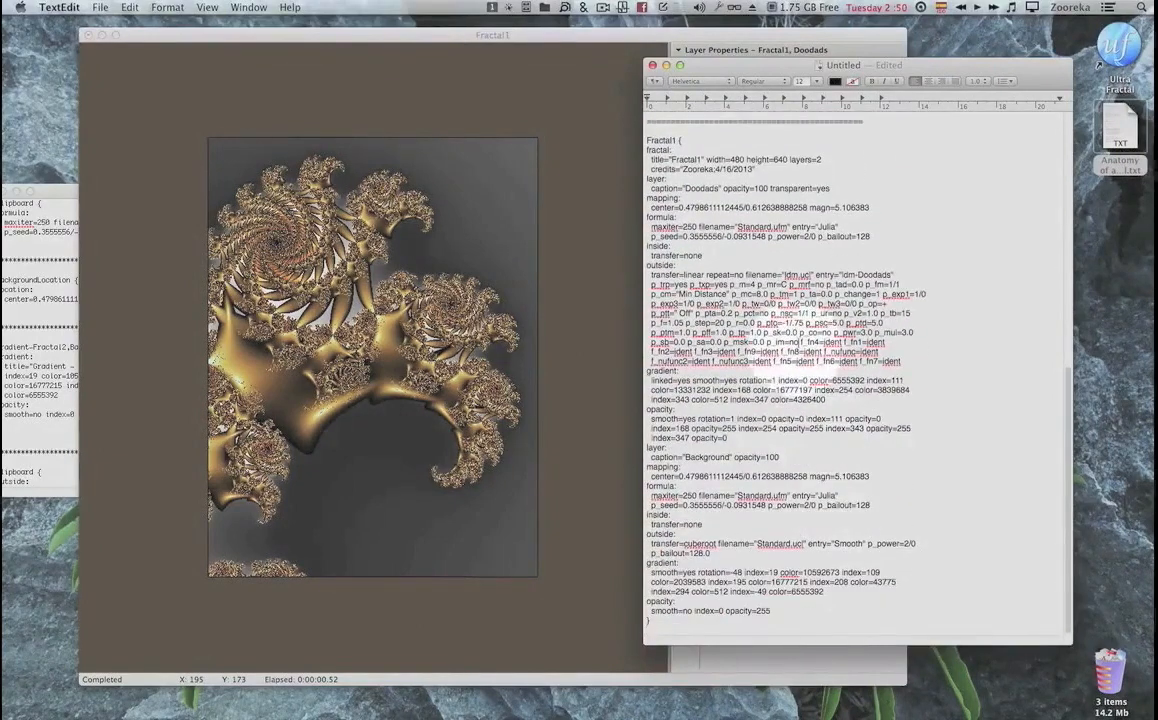
drag(661, 625, 640, 124)
key(Delete)
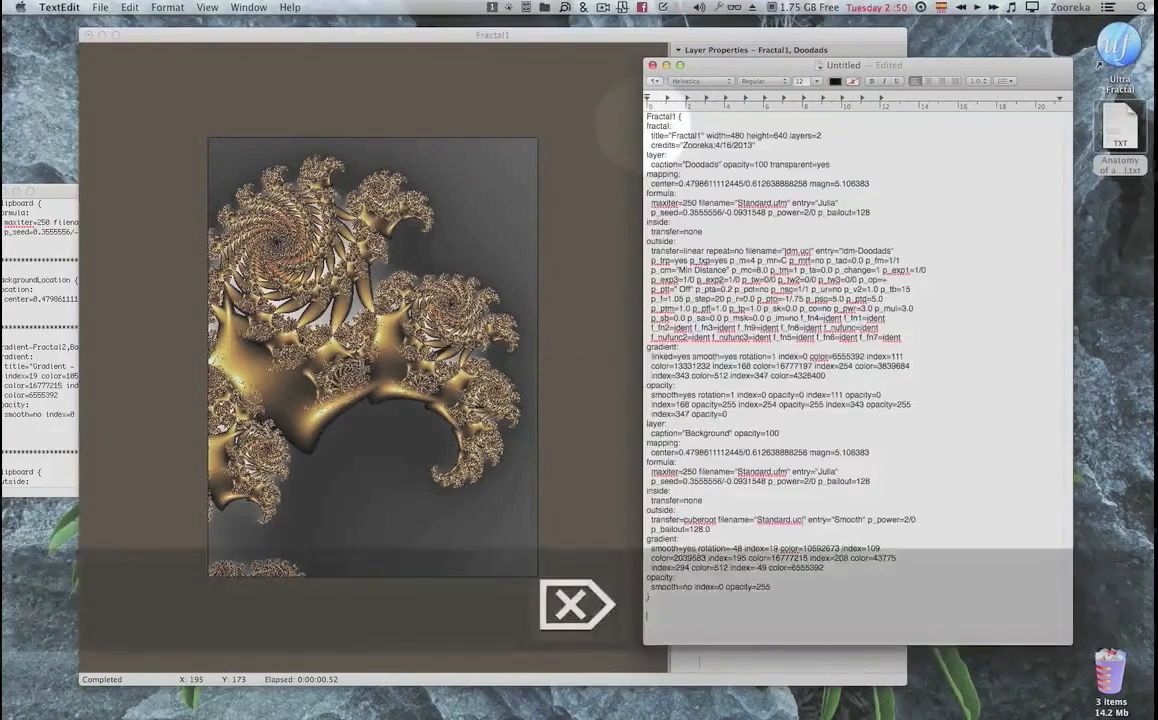
Return to Ultra Fractal and browse the outside coloring algorithms in Standard.ucl, leaving the Doodads coloring in place.
click(554, 78)
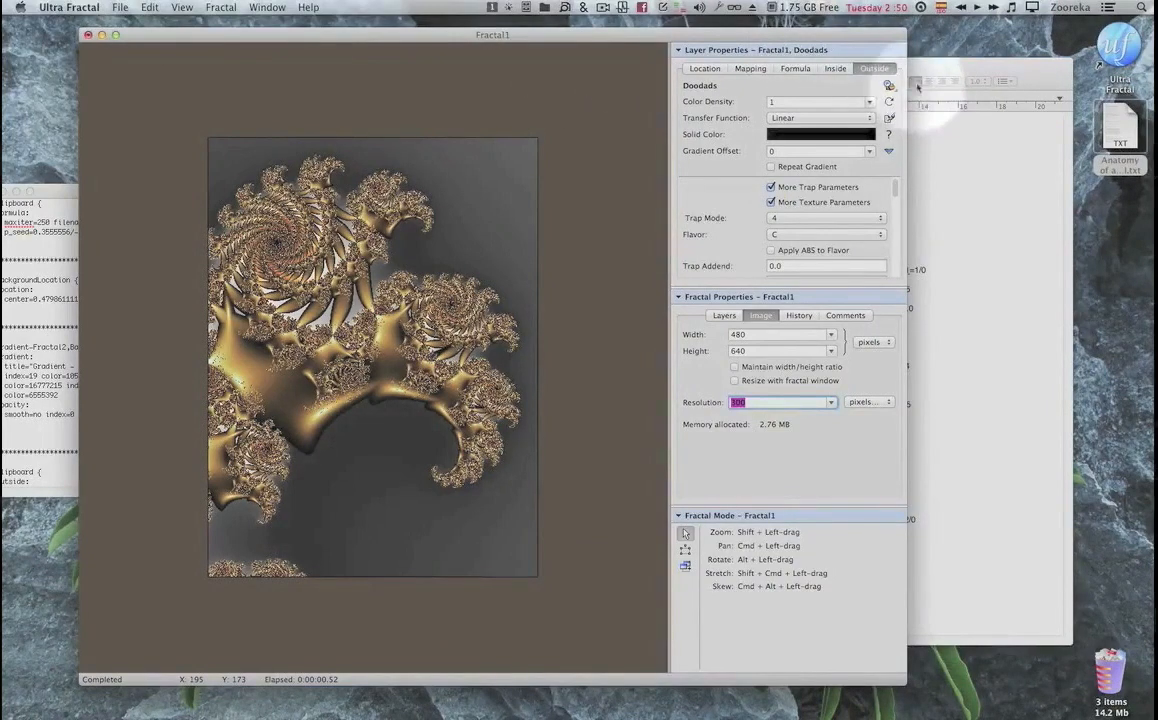
mouse_move(888, 134)
mouse_move(888, 86)
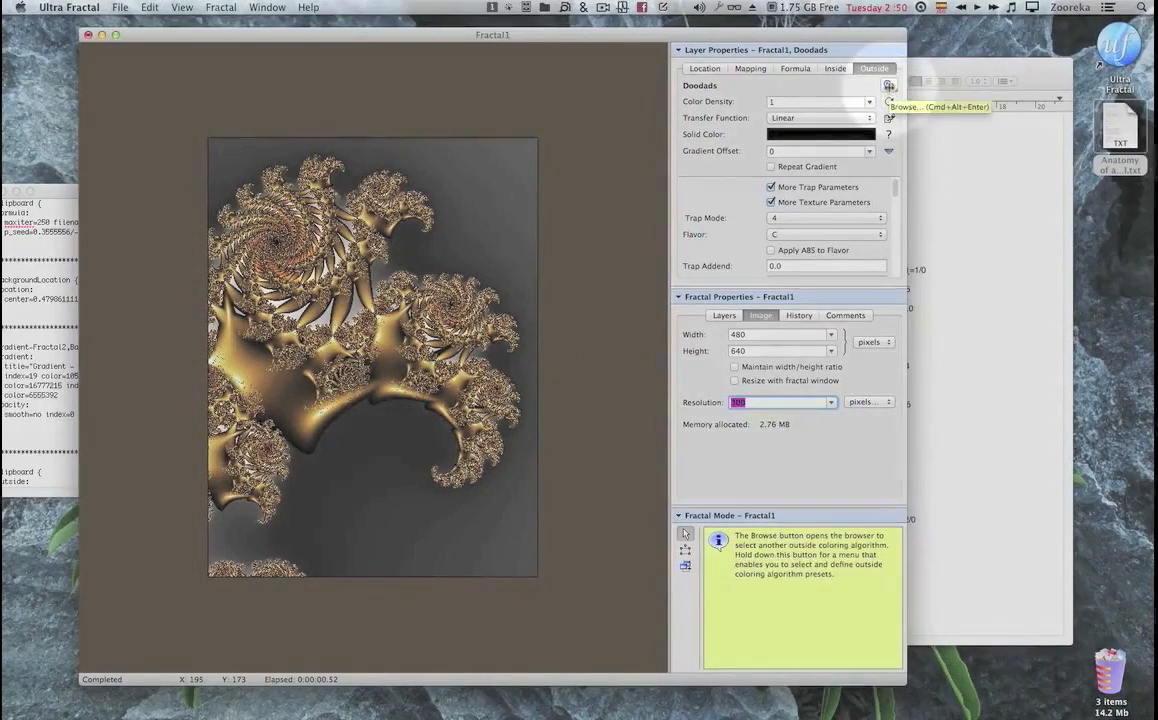
click(888, 86)
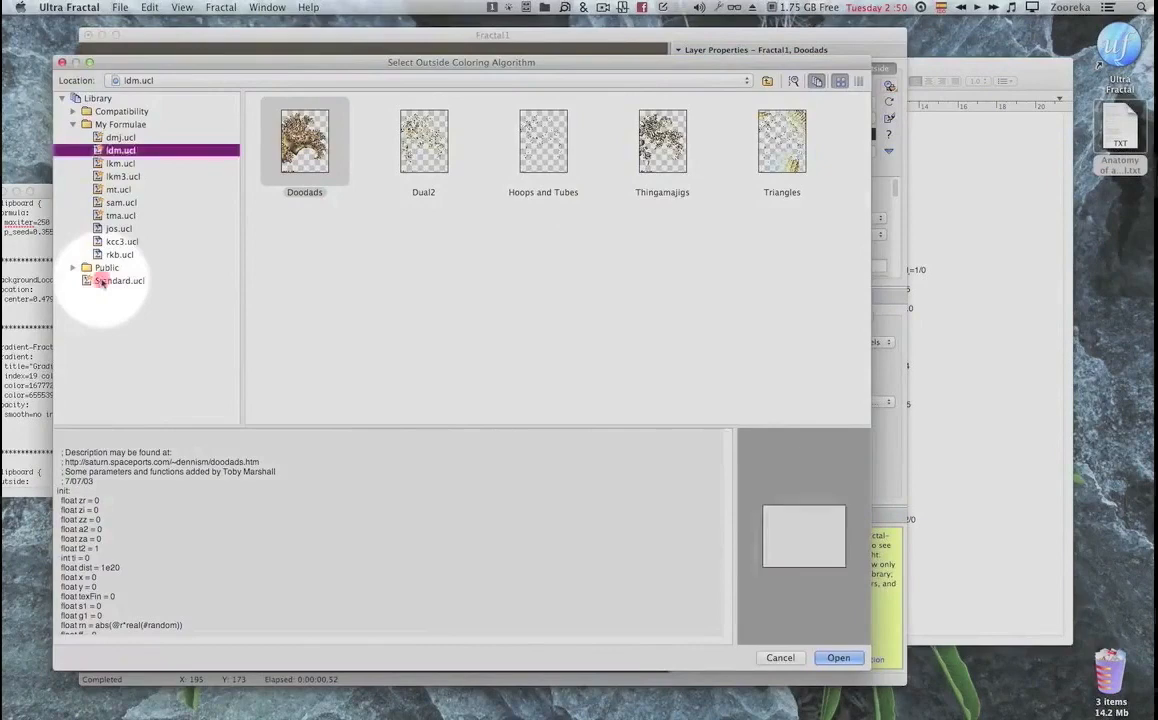
click(101, 281)
mouse_move(868, 148)
mouse_down()
mouse_move(866, 170)
mouse_move(868, 153)
mouse_up()
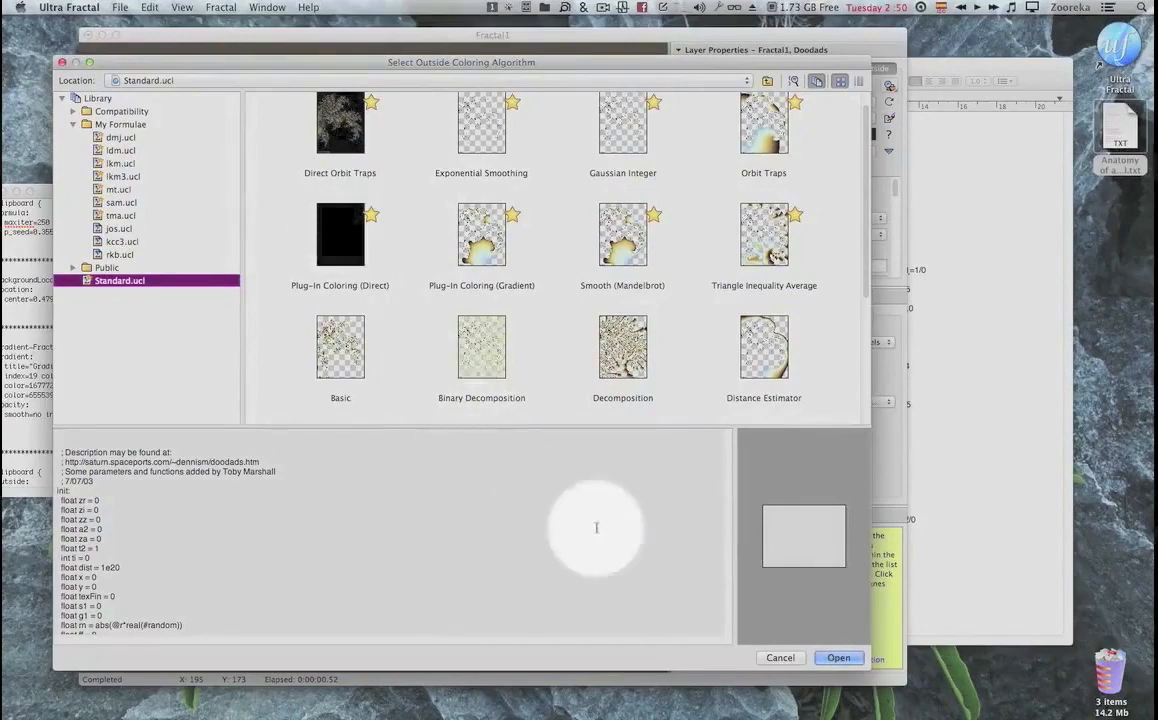
click(779, 658)
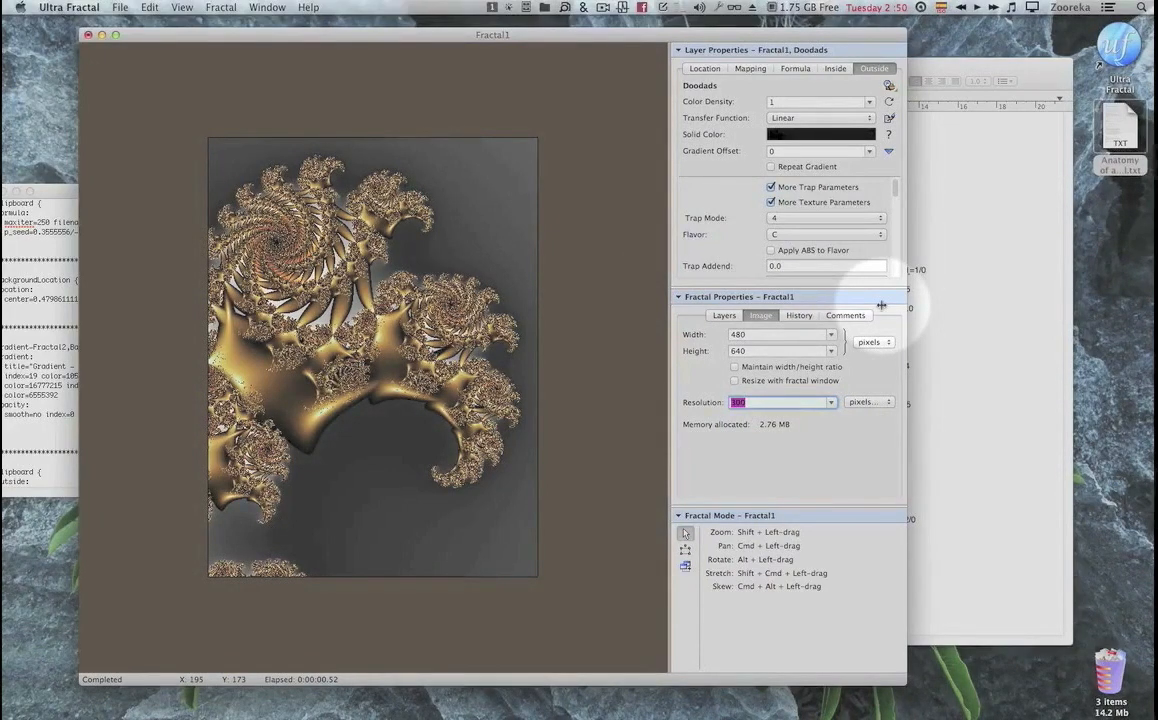
Arrange the Untitled document and the Fractal1 window so the parameter text stands beside the fractal image.
click(925, 82)
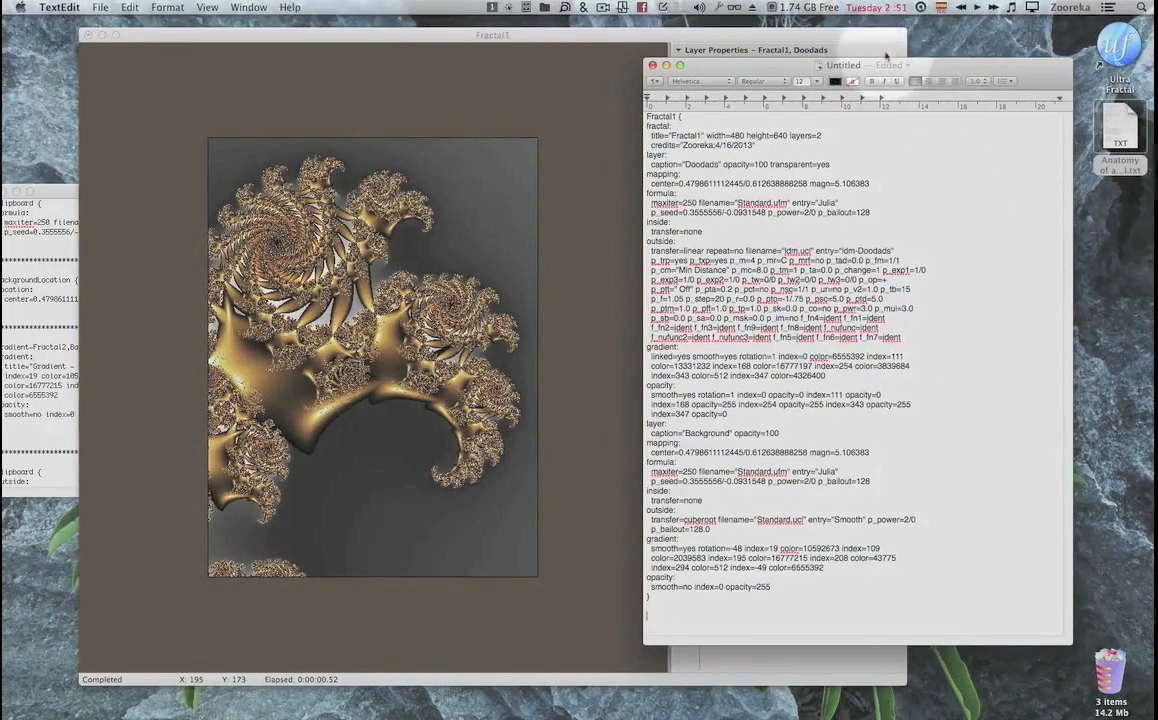
drag(876, 65, 946, 228)
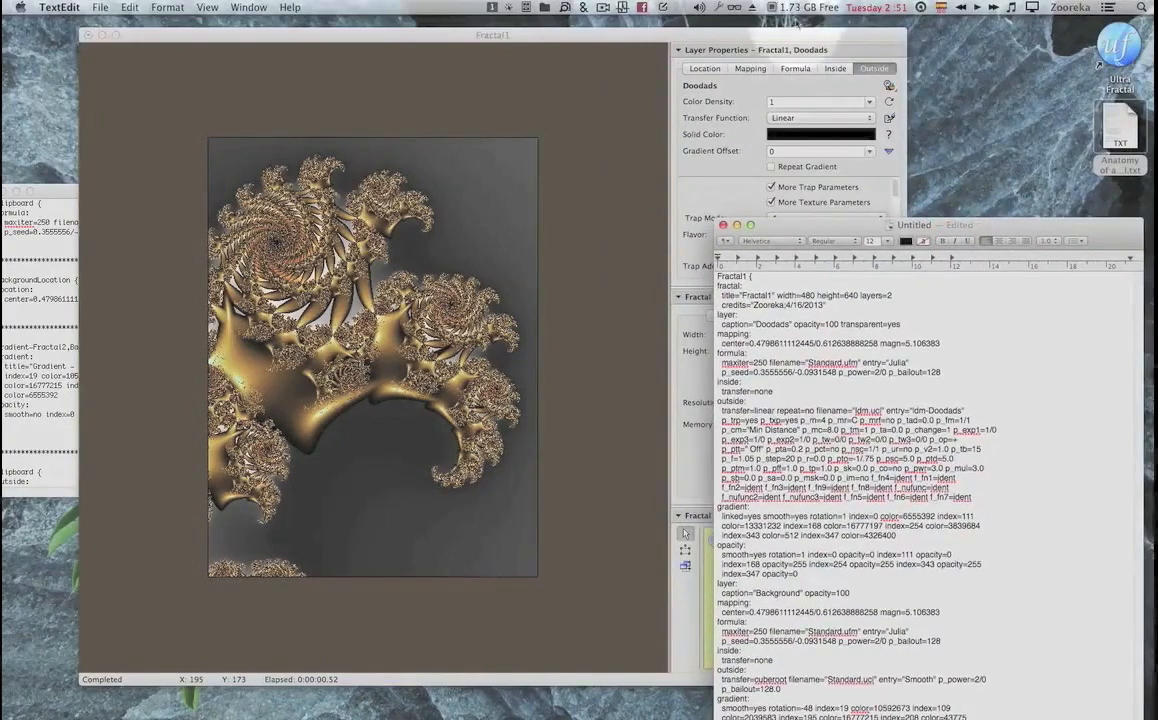
drag(787, 35, 744, 31)
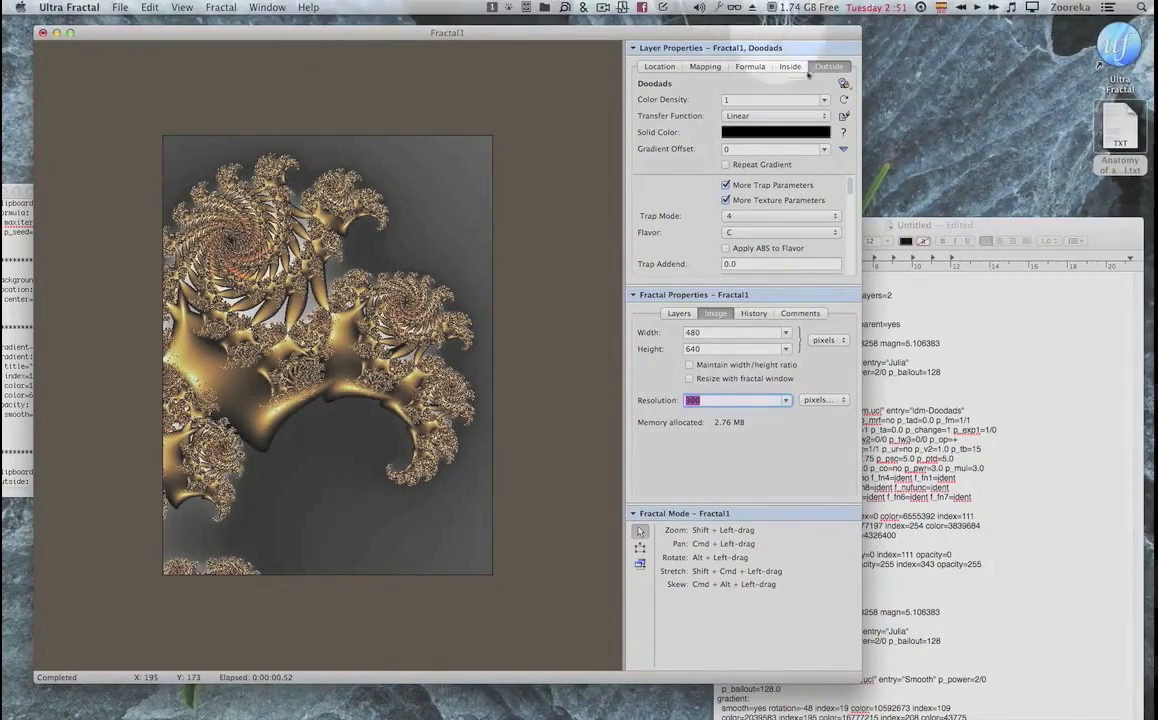
drag(952, 225, 864, 51)
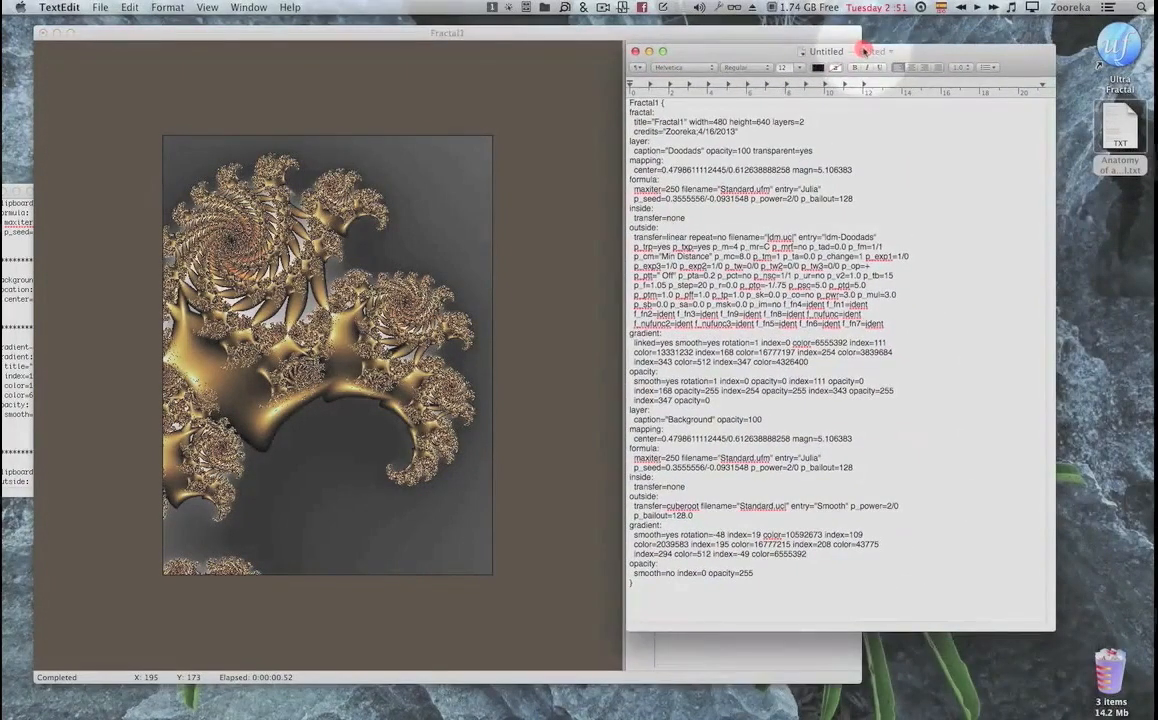
Save the parameter document as "Anatomy Full" on the Desktop in Rich Text Document format.
click(101, 8)
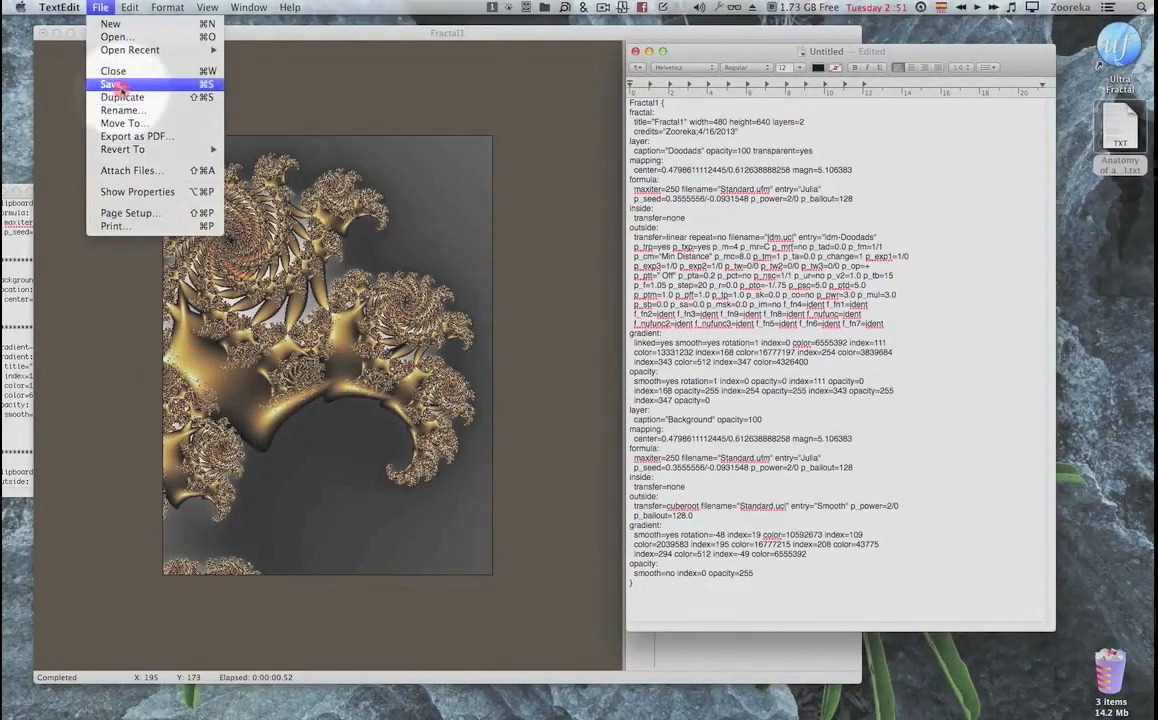
click(111, 85)
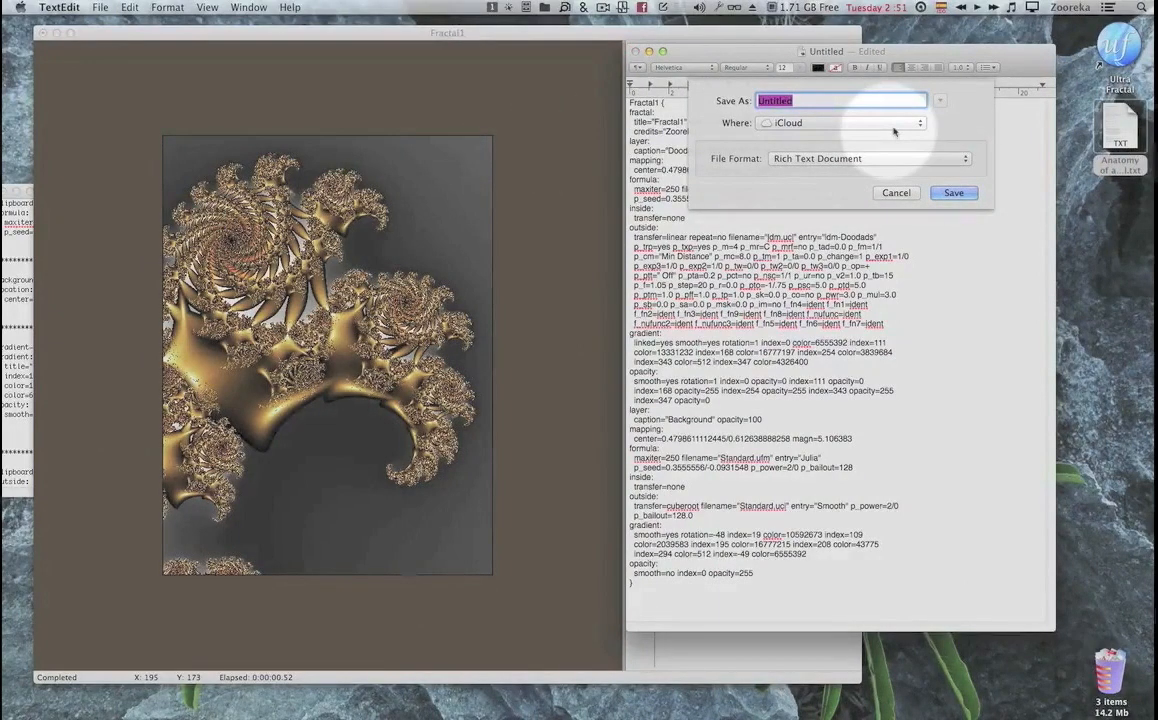
text(Anato)
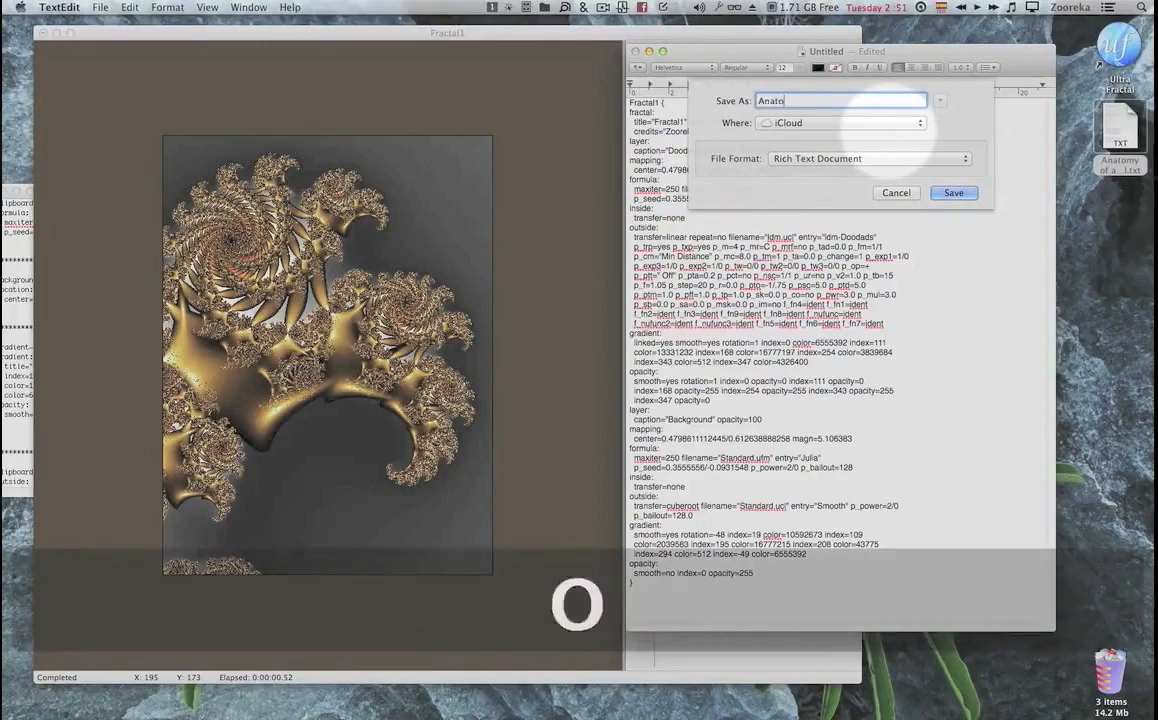
text(my Full)
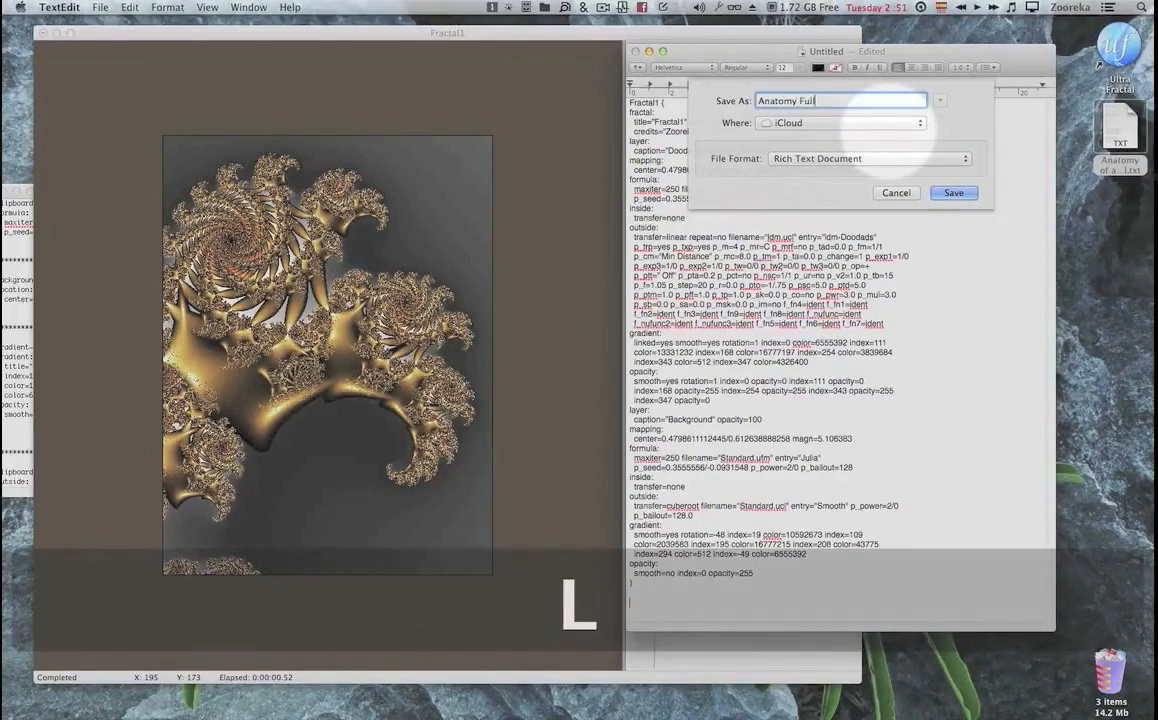
click(883, 128)
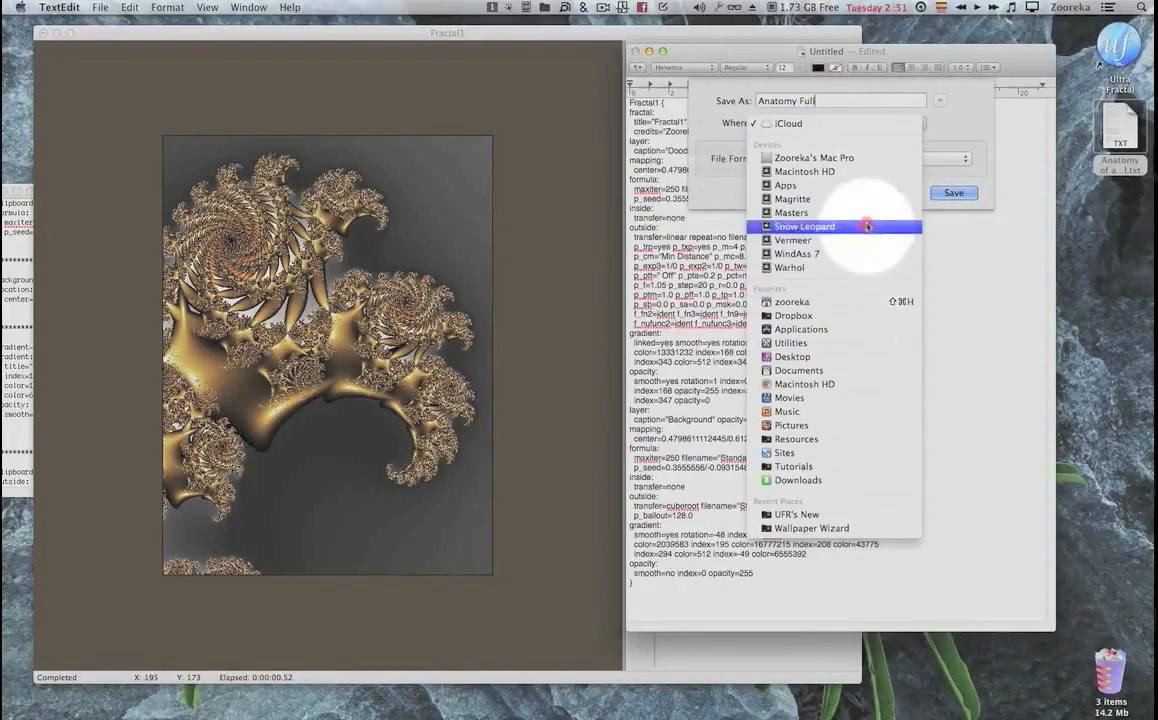
click(828, 356)
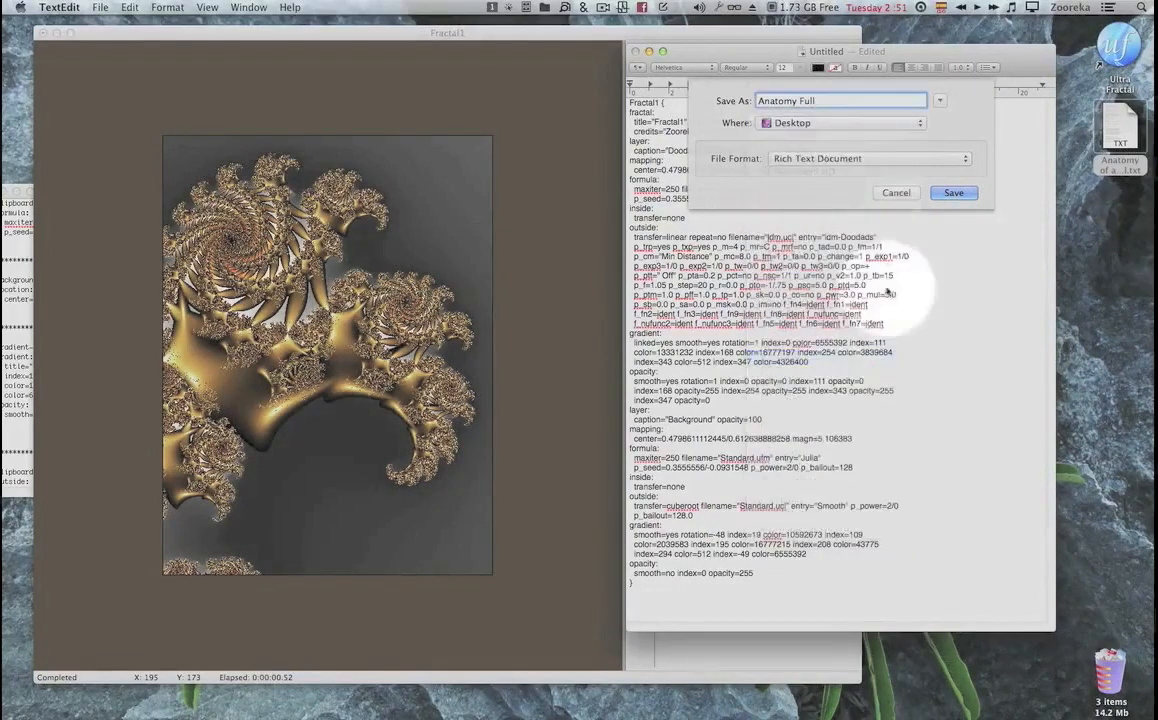
click(950, 195)
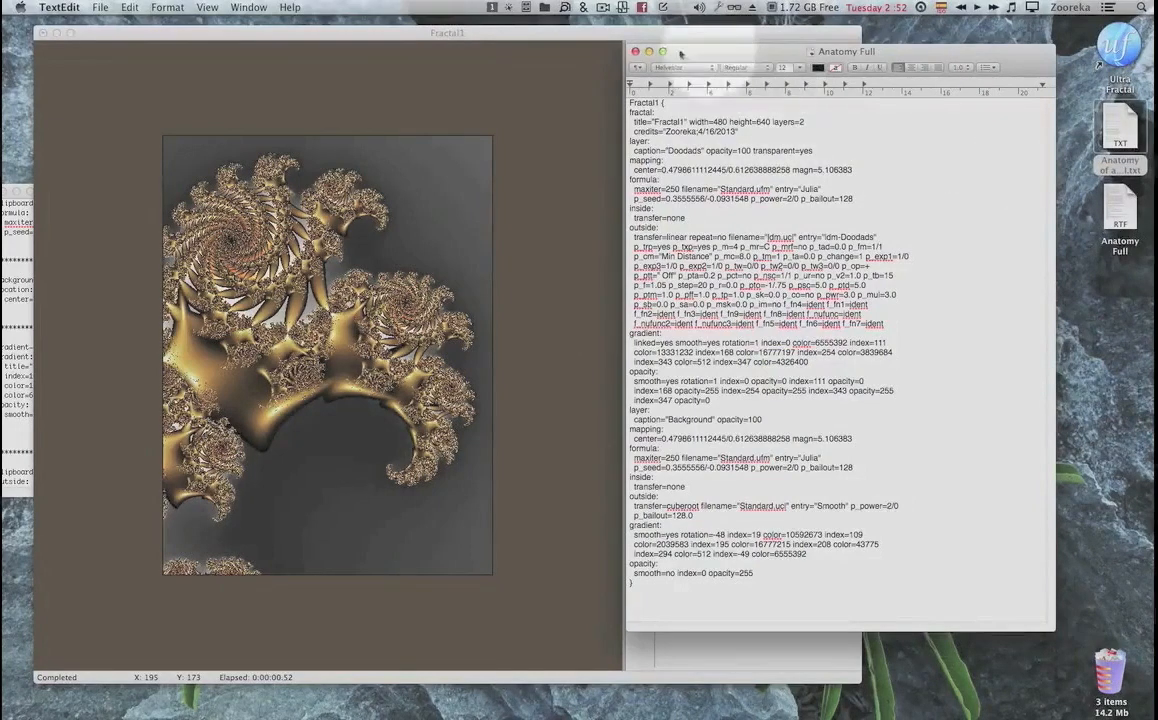
Bring Anatomy of a Fractal.txt beside Anatomy Full, enlarge its window to compare the texts, and close both documents.
drag(22, 180, 266, 42)
drag(614, 347, 592, 668)
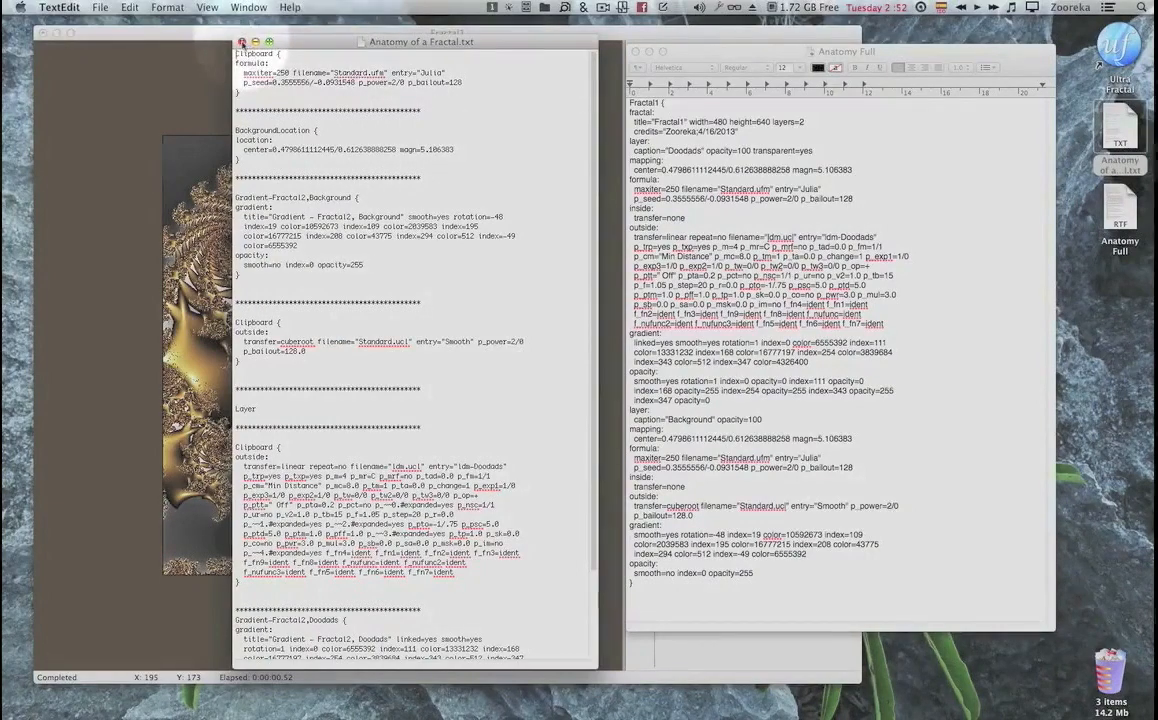
click(241, 42)
click(634, 51)
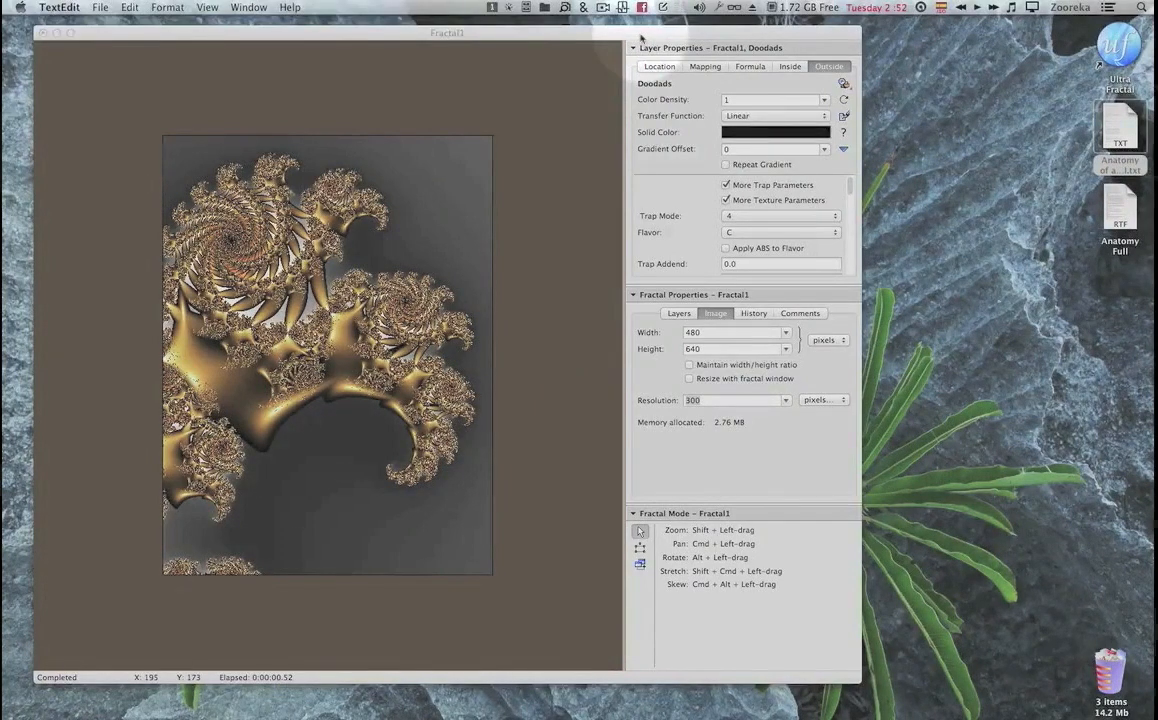
click(101, 8)
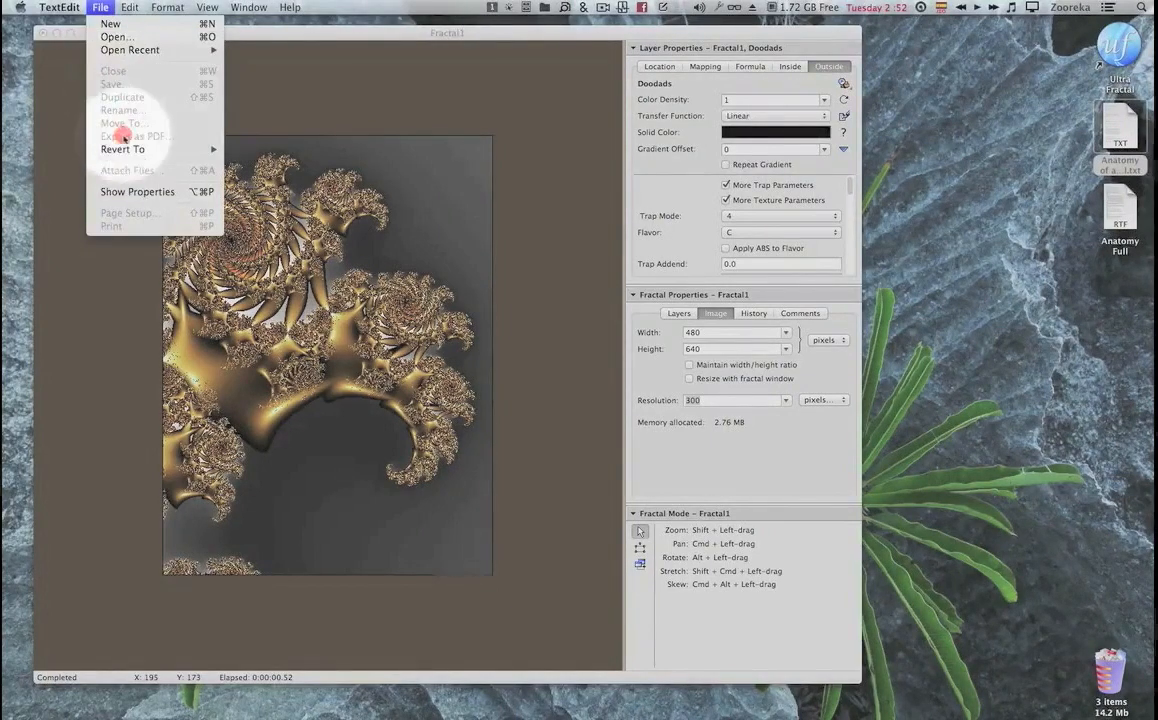
click(325, 92)
drag(309, 37, 297, 39)
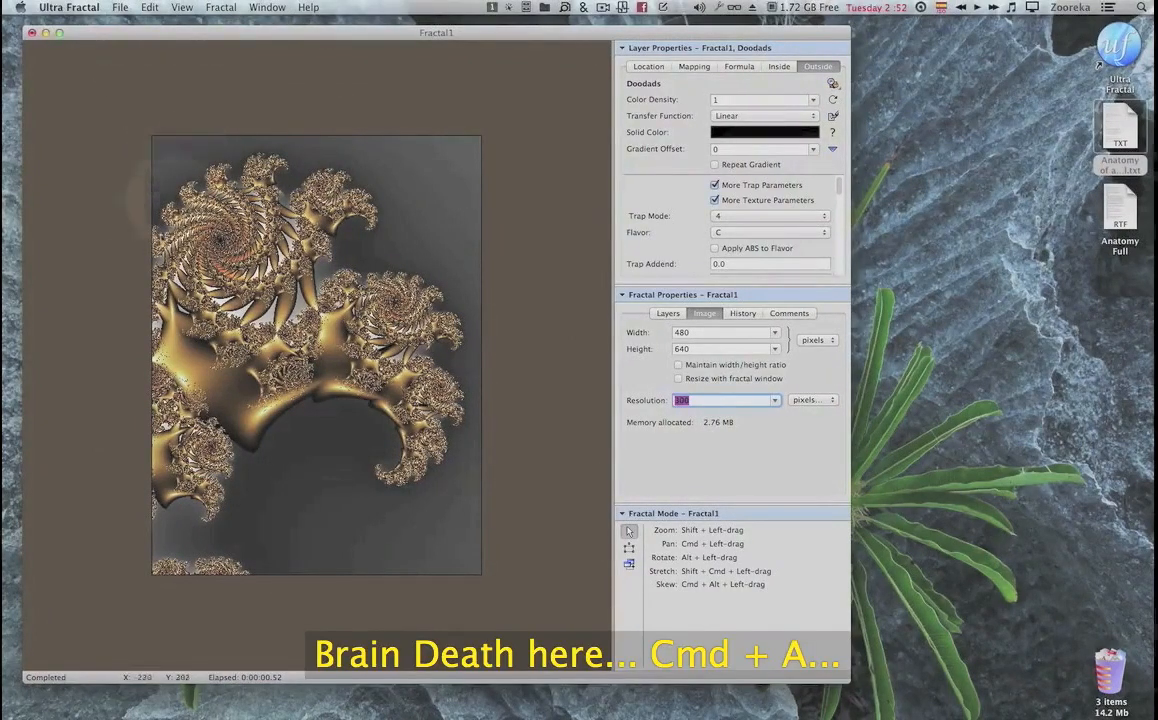
click(120, 7)
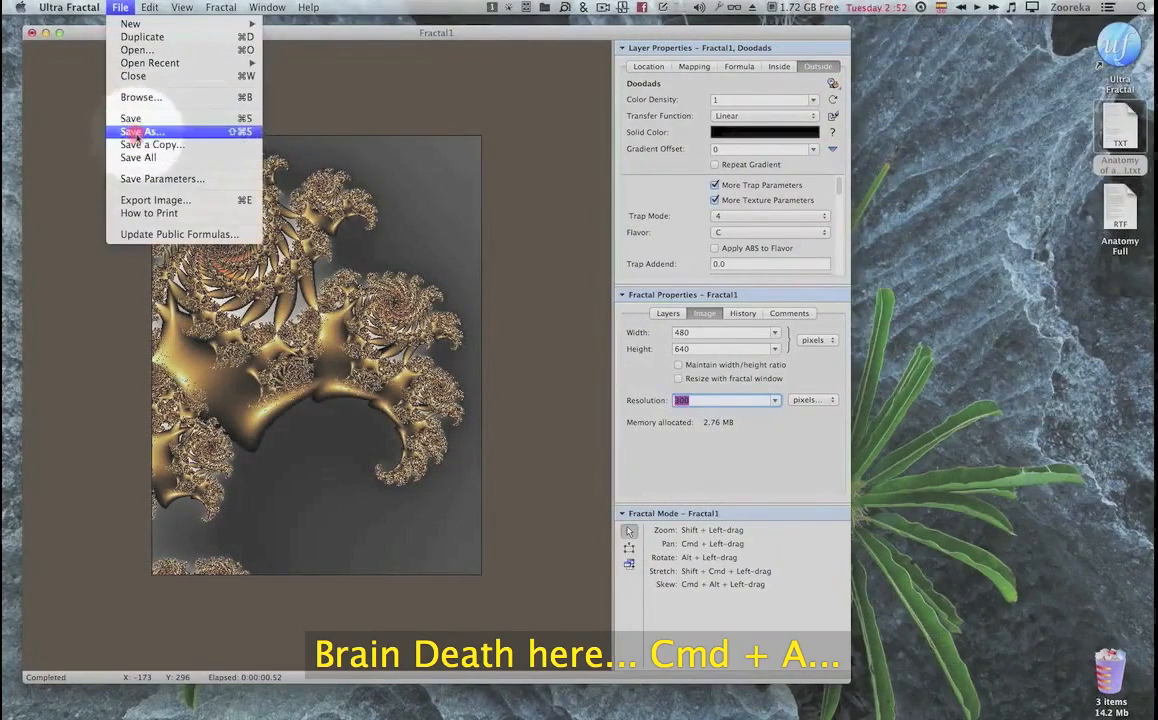
click(137, 132)
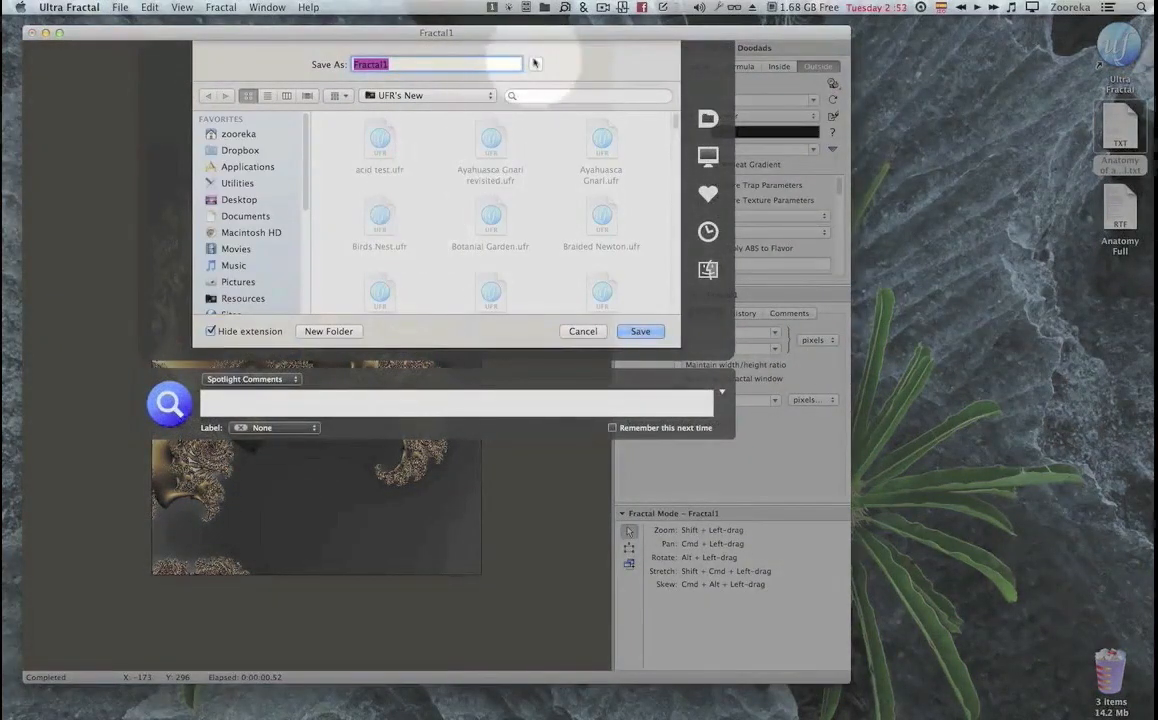
drag(680, 347, 574, 328)
click(574, 324)
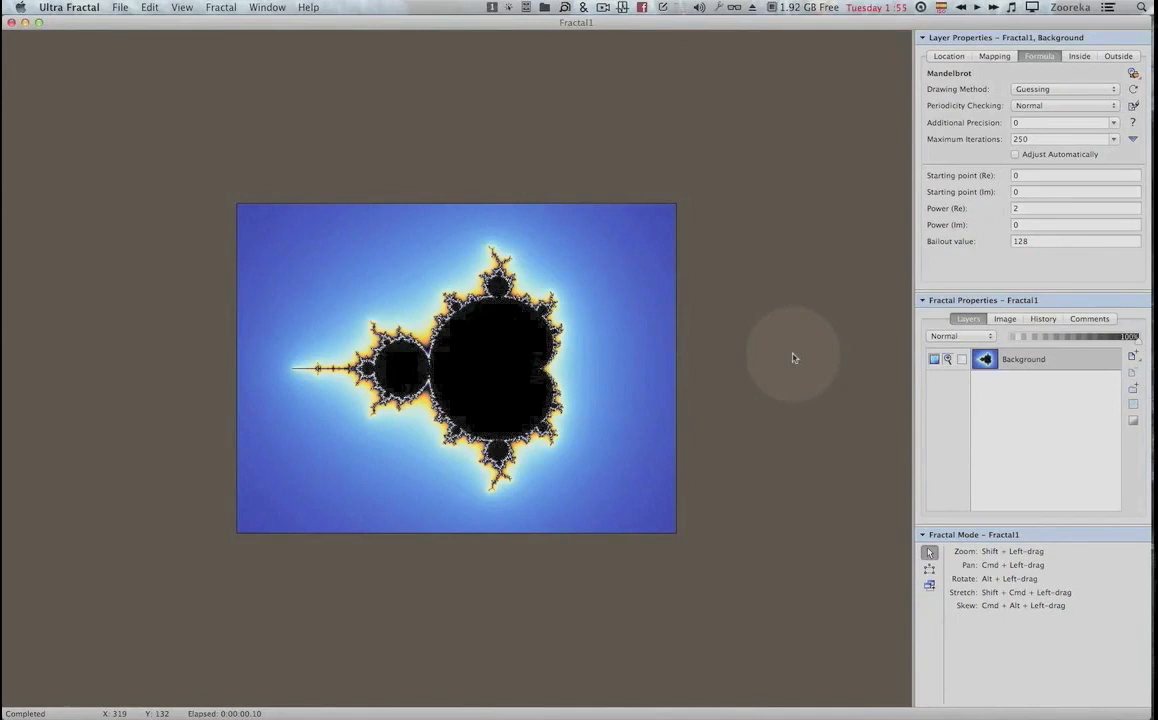
Open the formula browser for the Background layer and compare the details and thumbnail views of Standard.ufm.
mouse_move(937, 173)
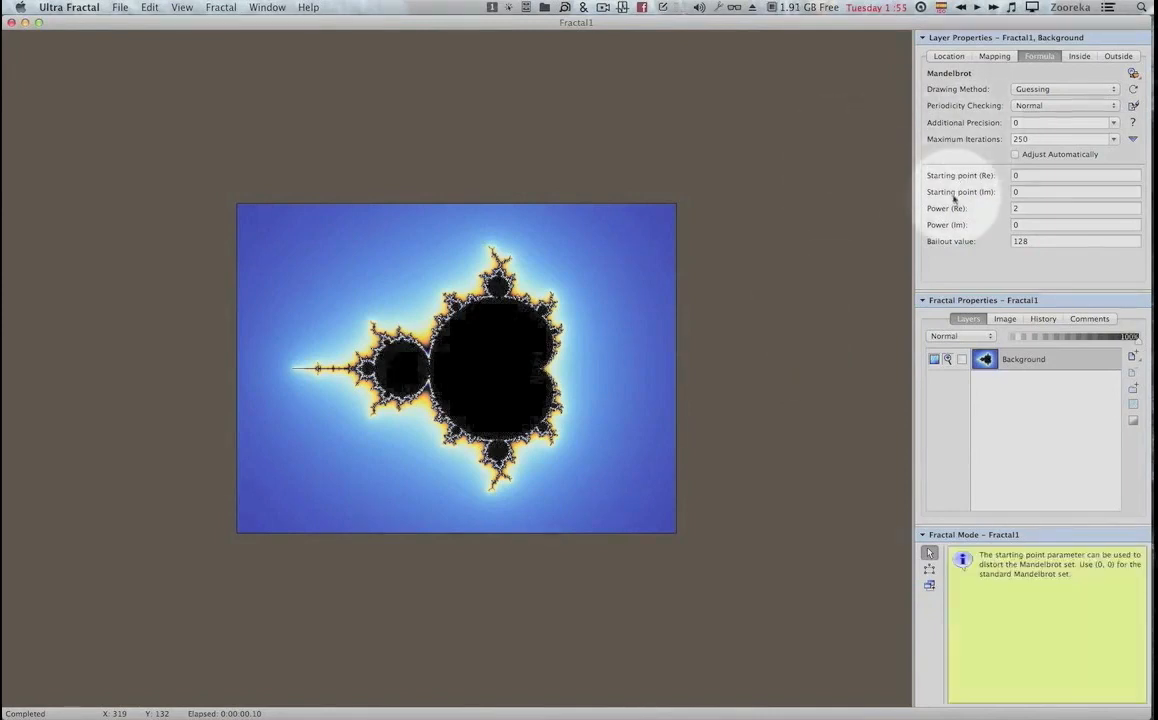
mouse_move(1133, 73)
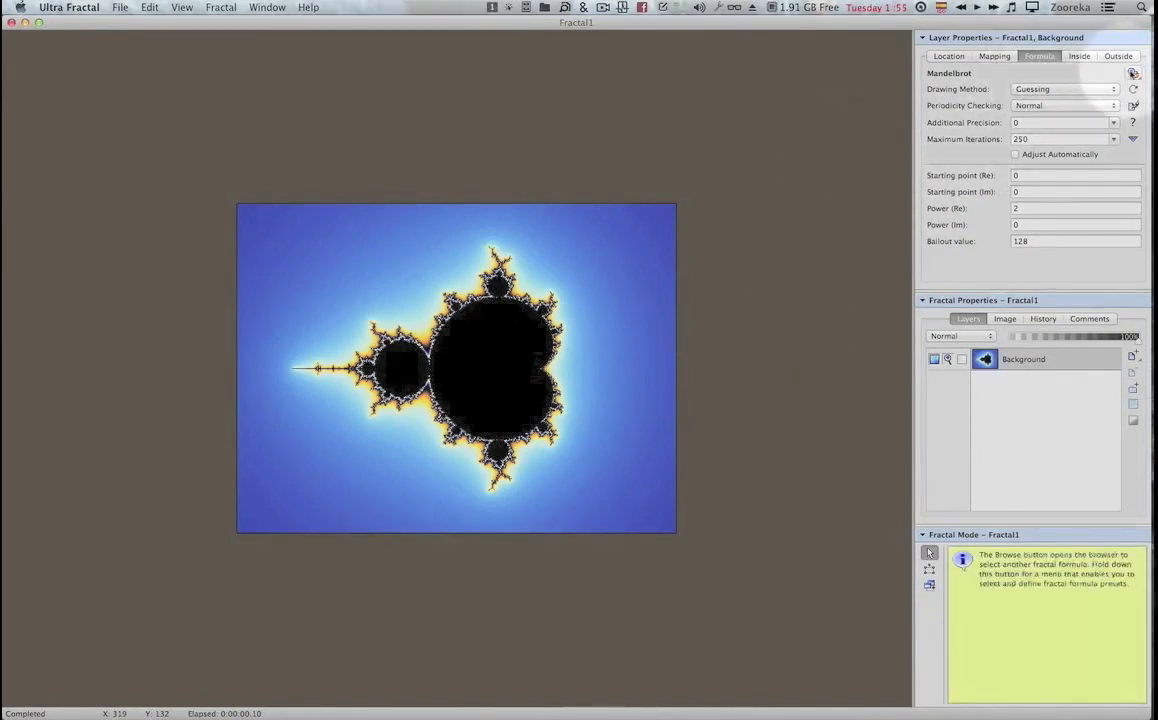
click(1133, 73)
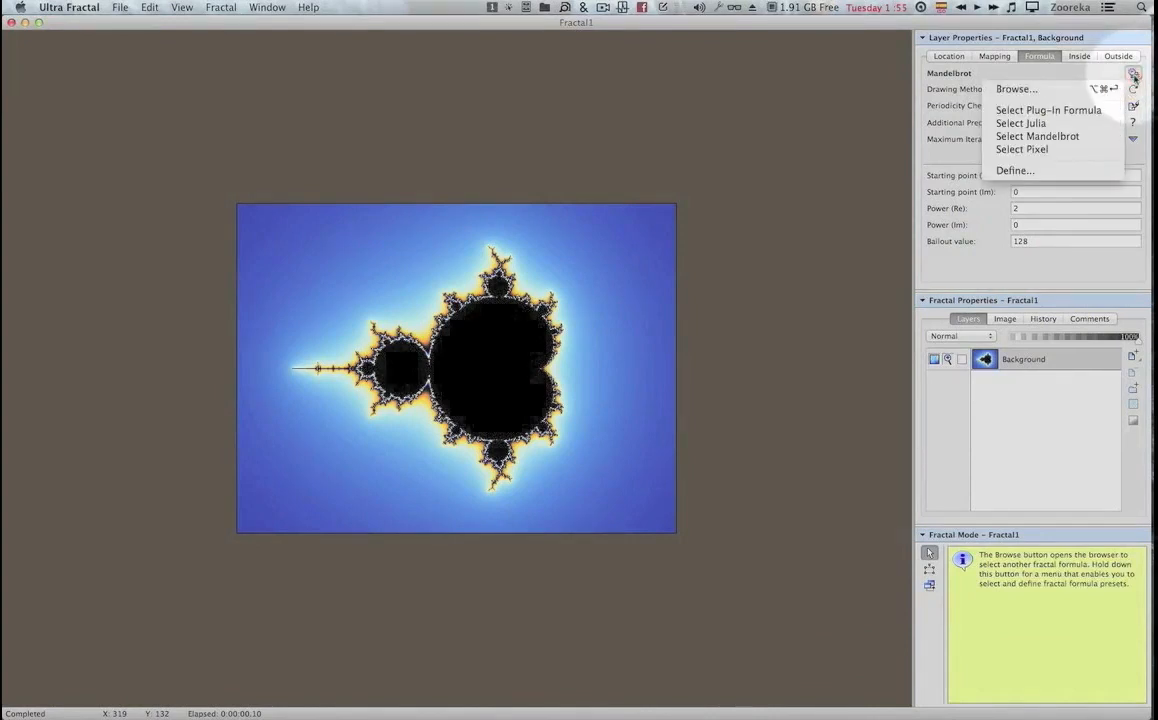
click(1016, 89)
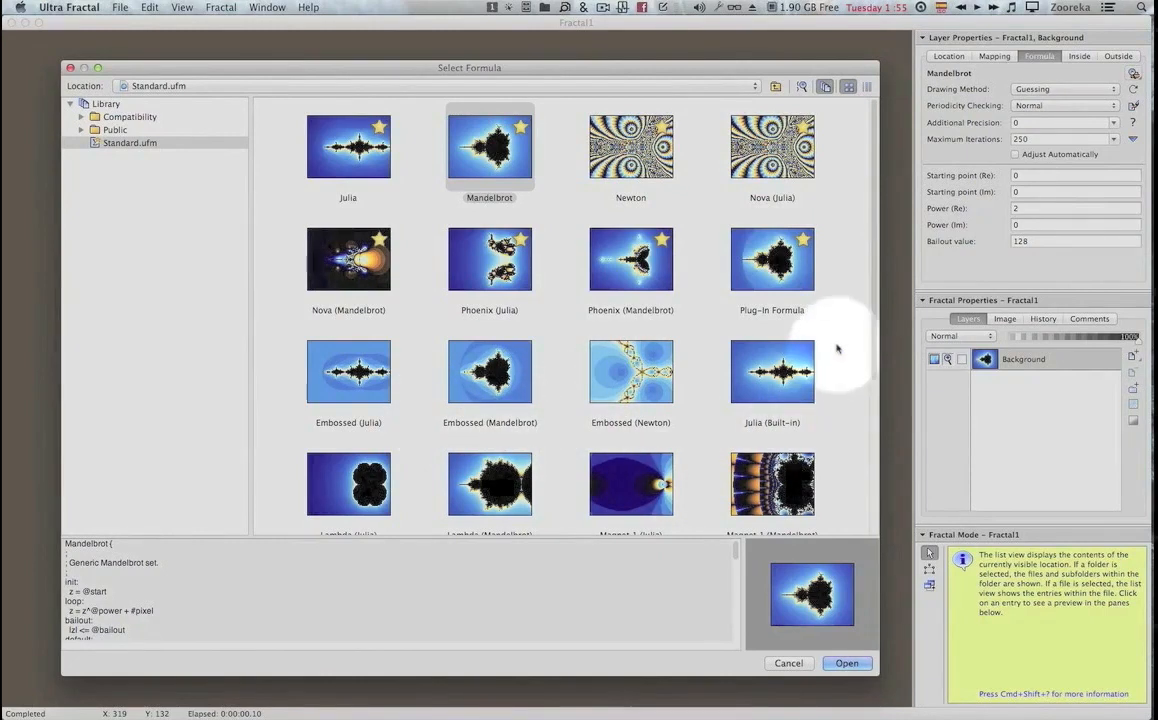
drag(755, 75, 745, 71)
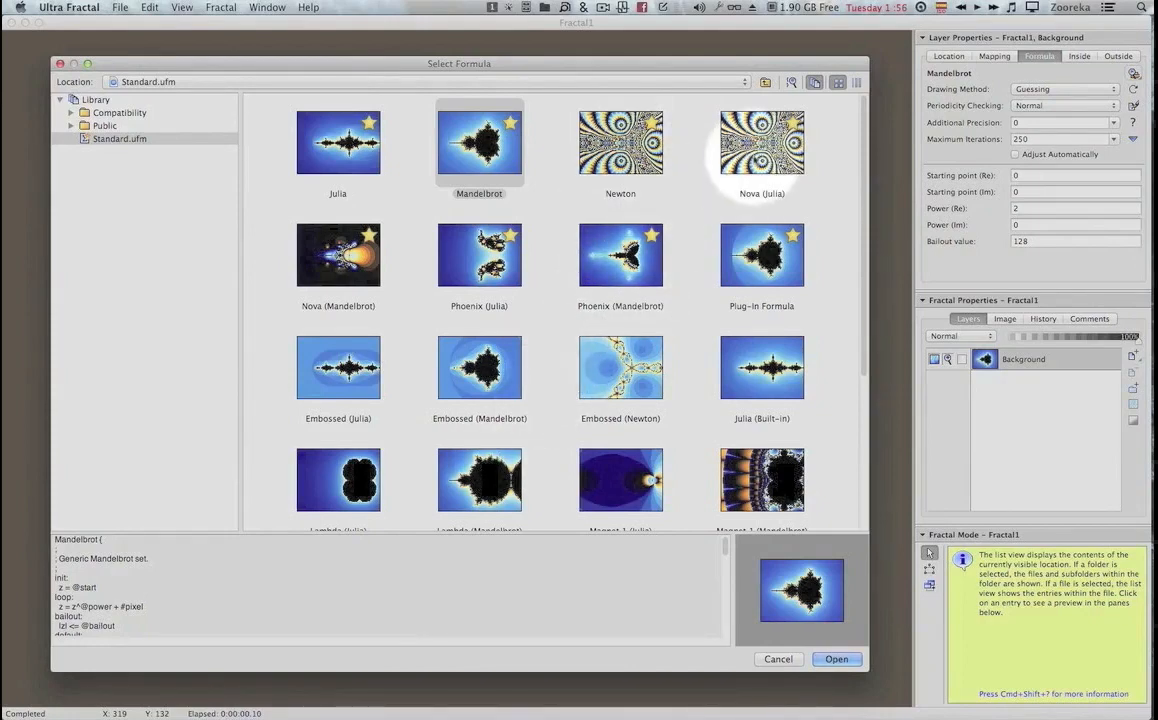
click(857, 83)
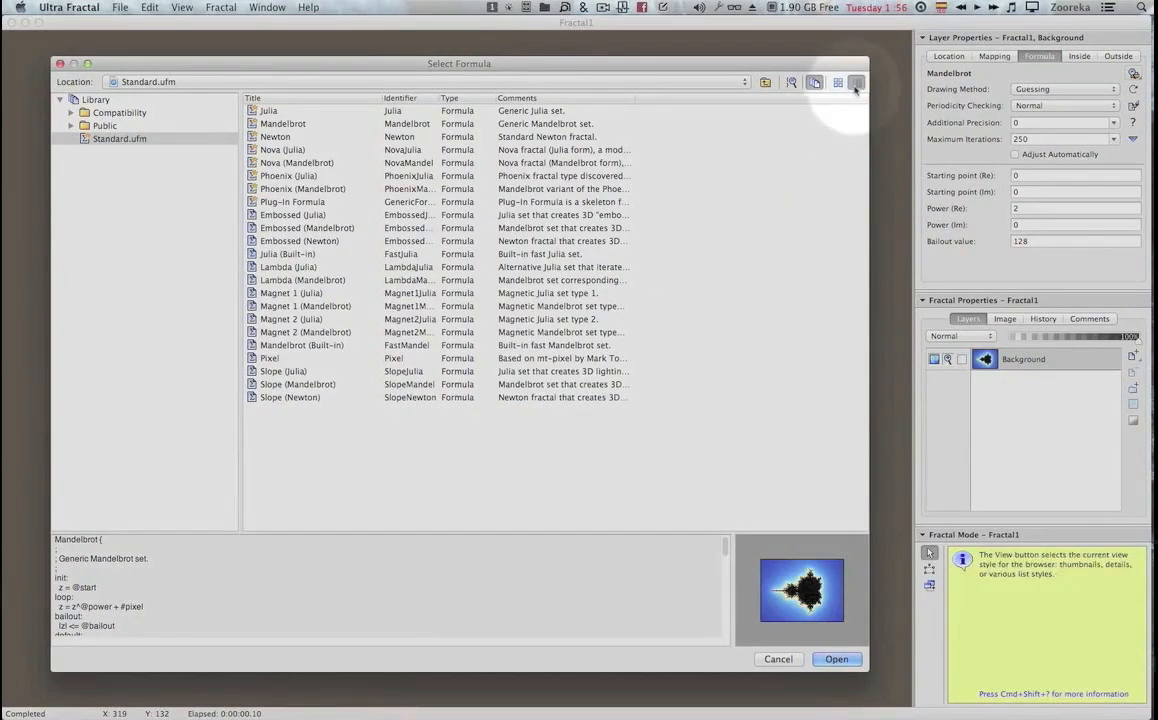
click(856, 83)
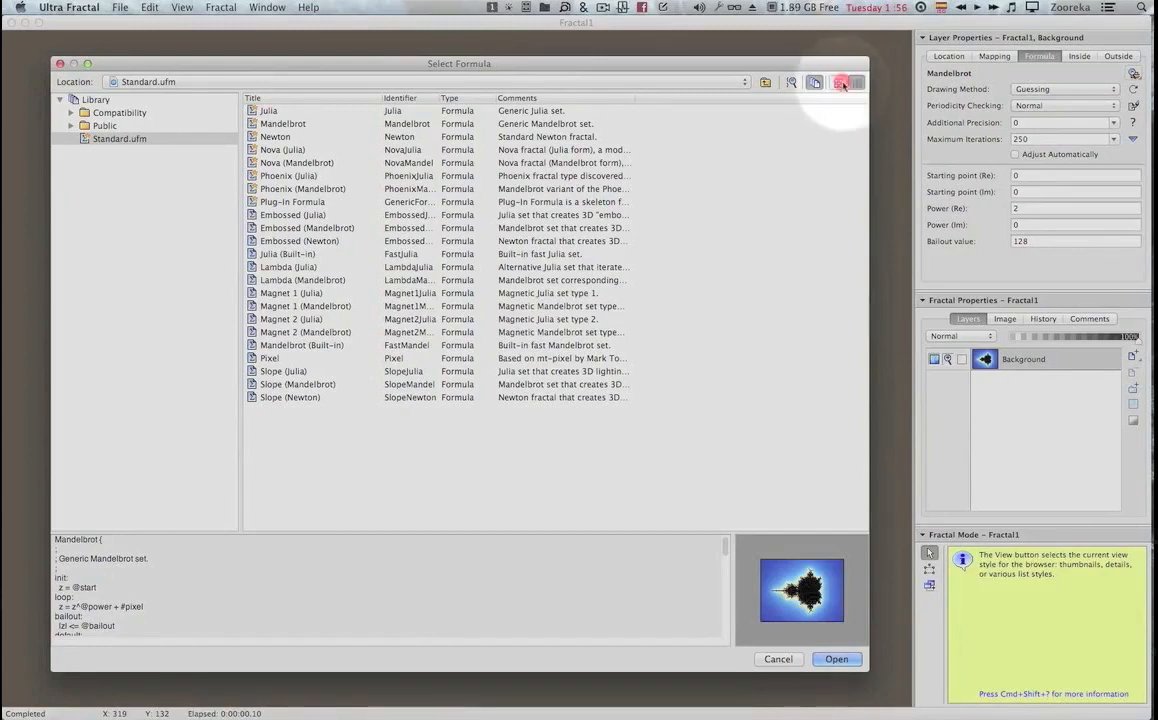
click(841, 83)
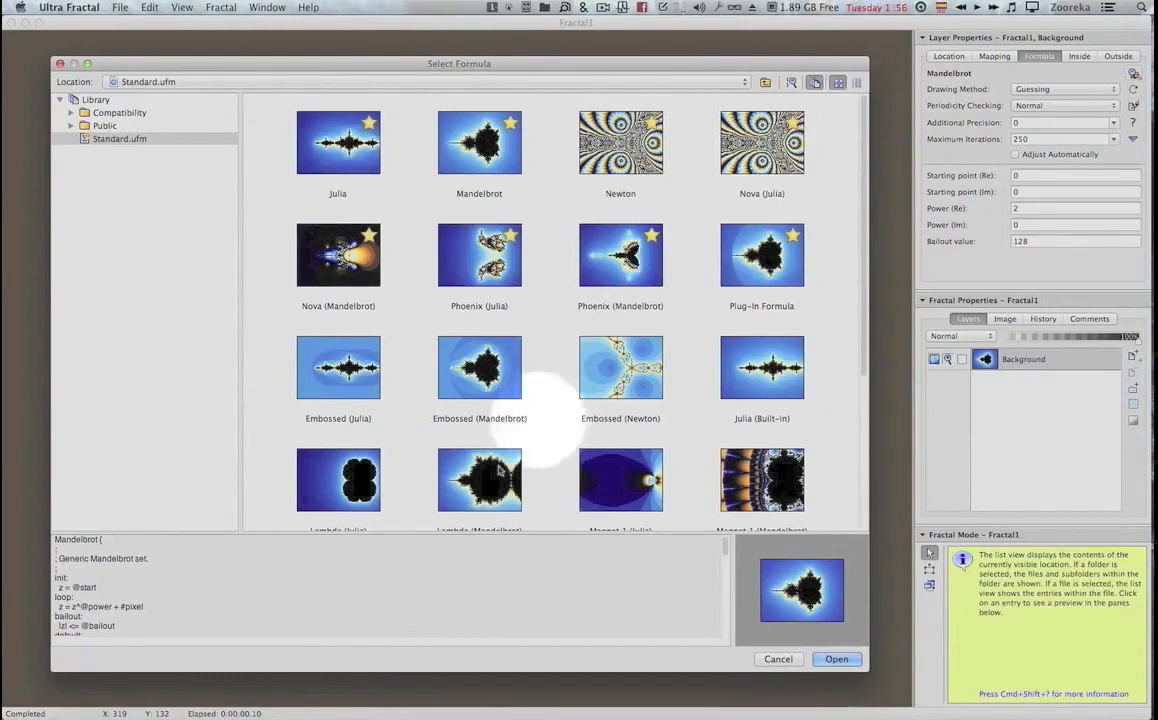
Preview the Julia (Built-in) formula and adjust the height of the browser's formula text pane.
drag(467, 533, 680, 486)
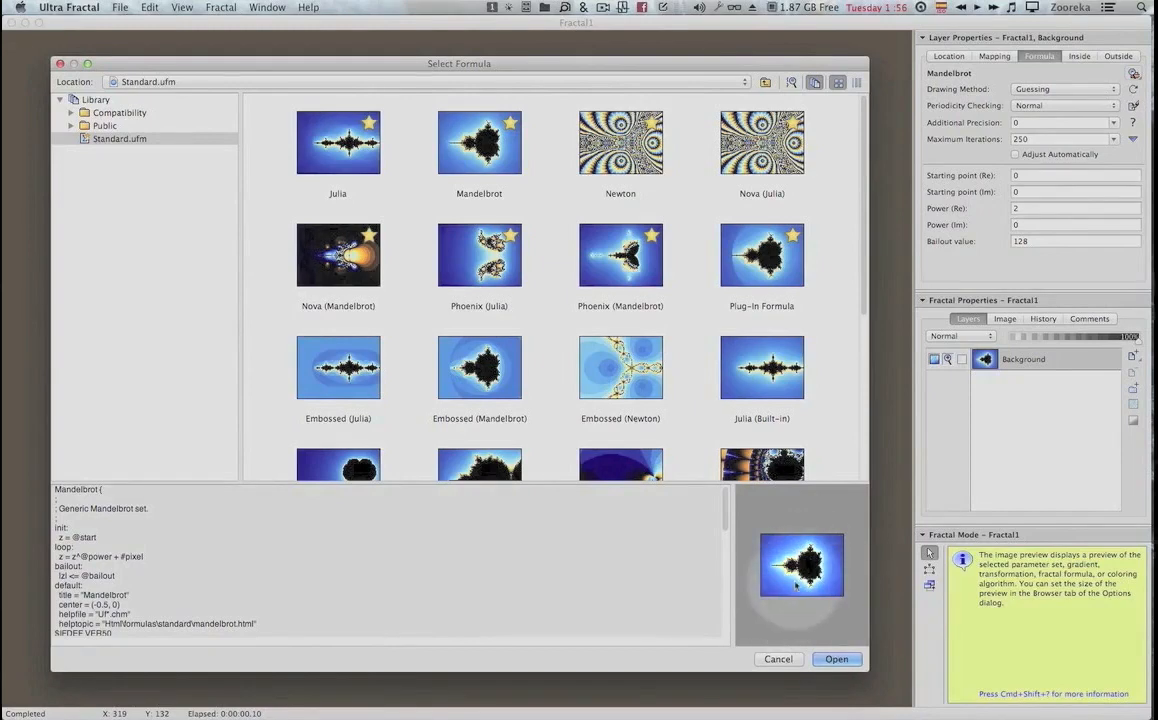
click(784, 378)
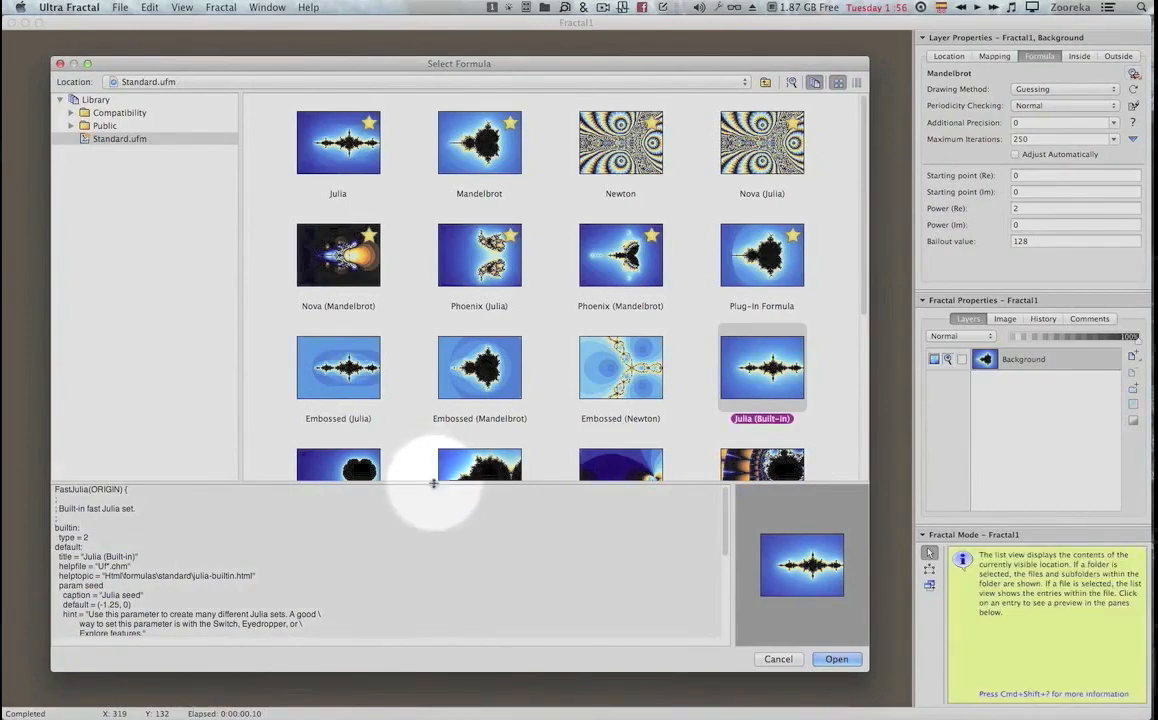
drag(432, 481, 430, 513)
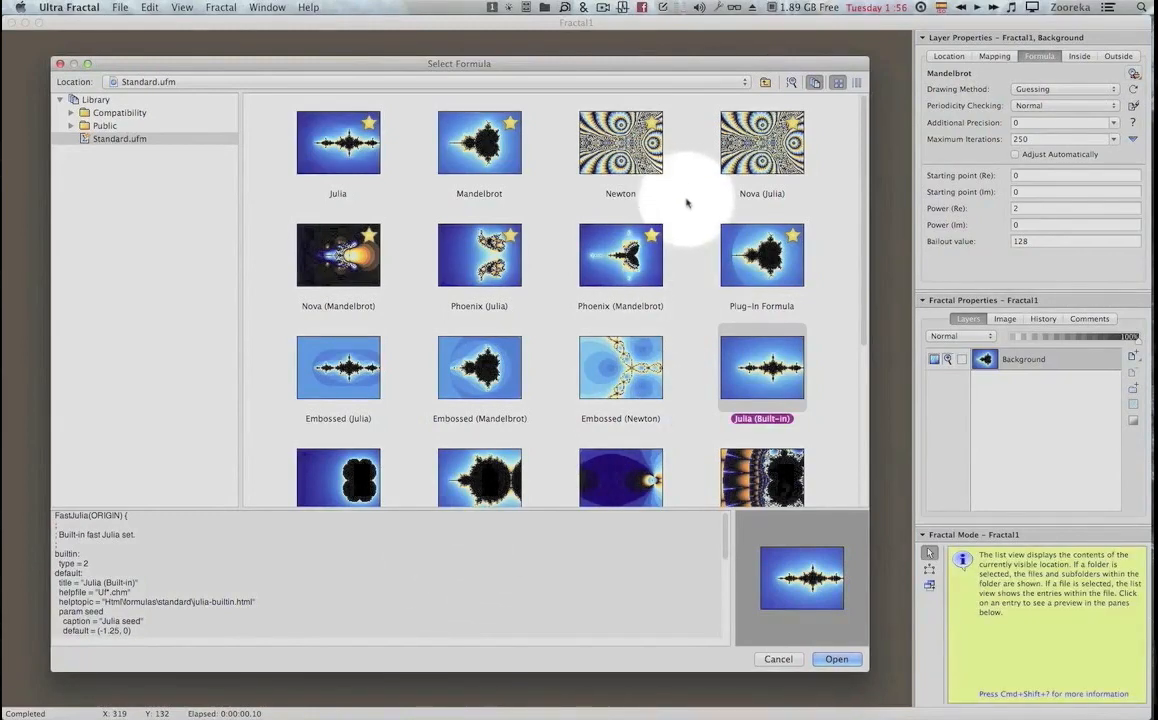
Turn Library mode off to examine all folders on the computer, and restore the library-only listing.
click(815, 83)
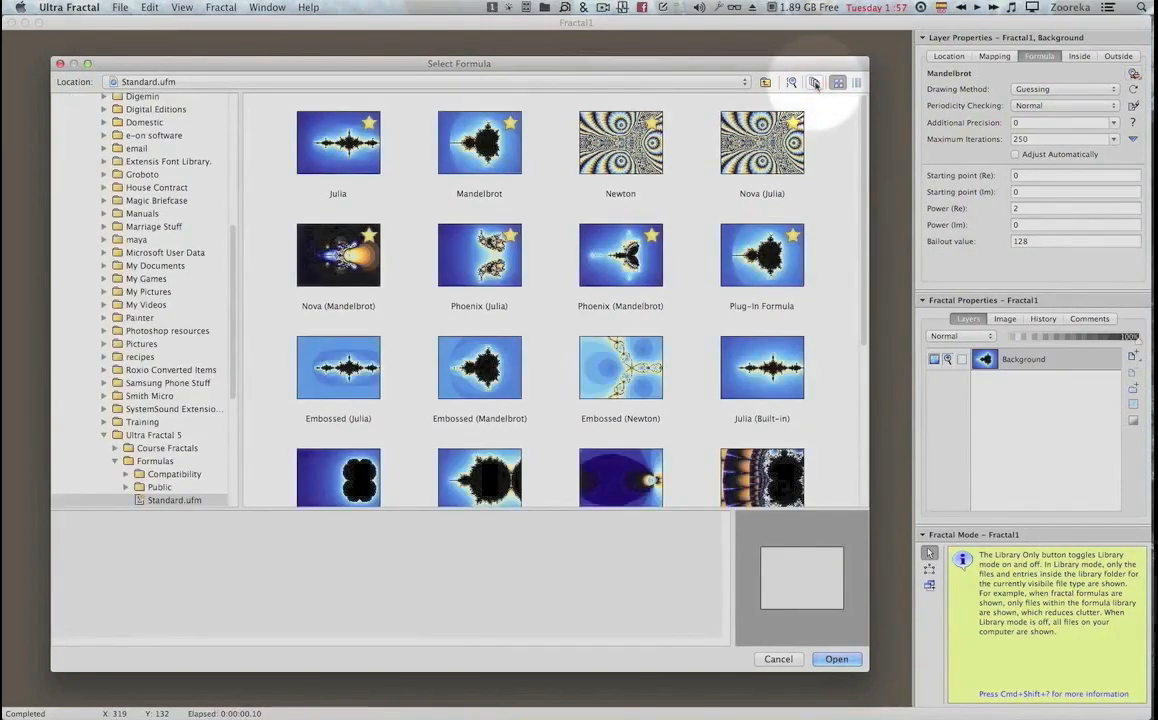
click(815, 83)
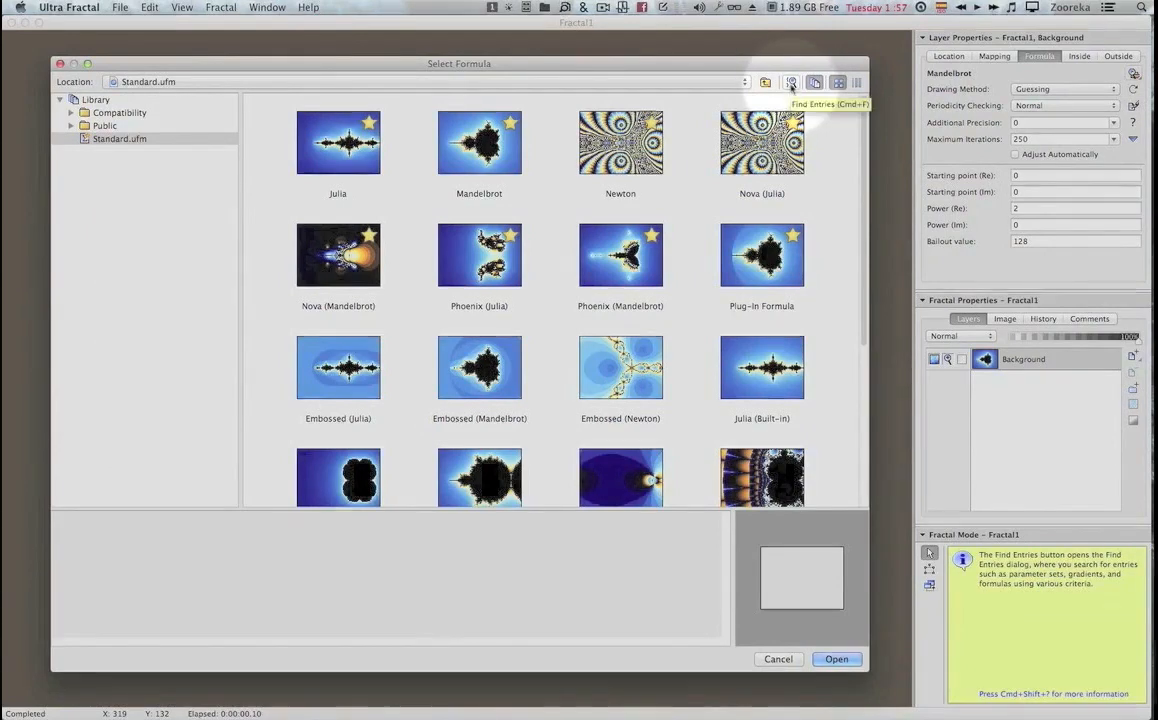
Search the formula library for titles containing "julia", look through the matches, and stop the search.
click(791, 84)
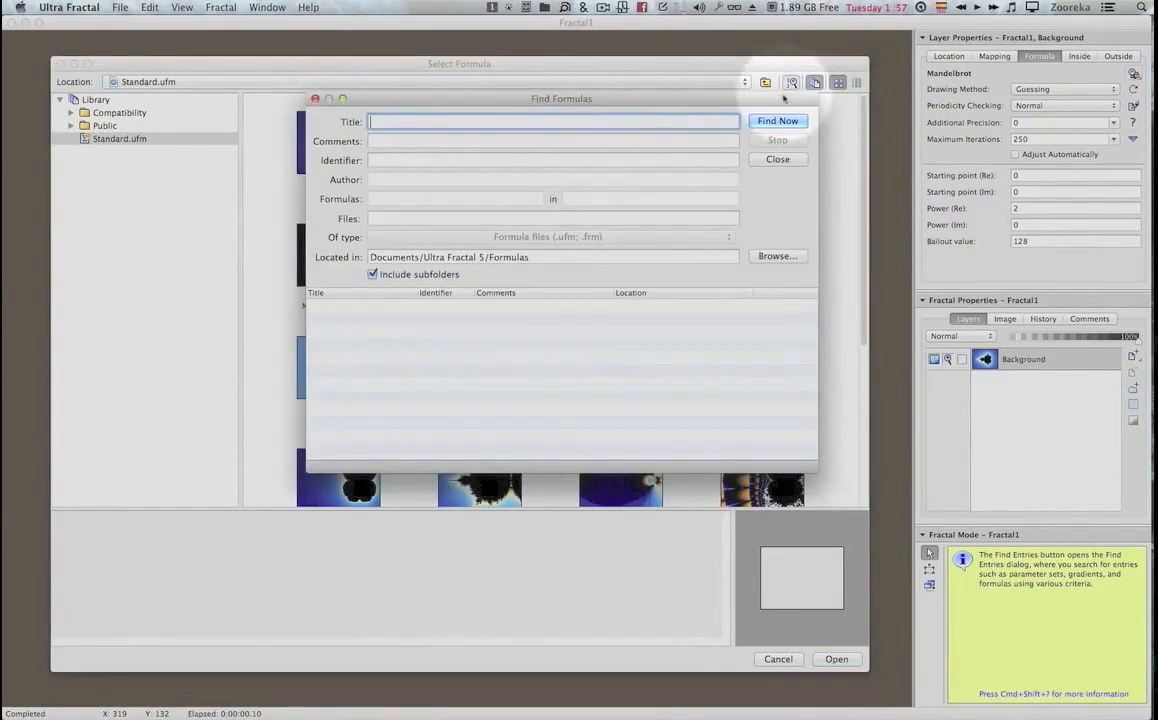
drag(784, 97, 672, 113)
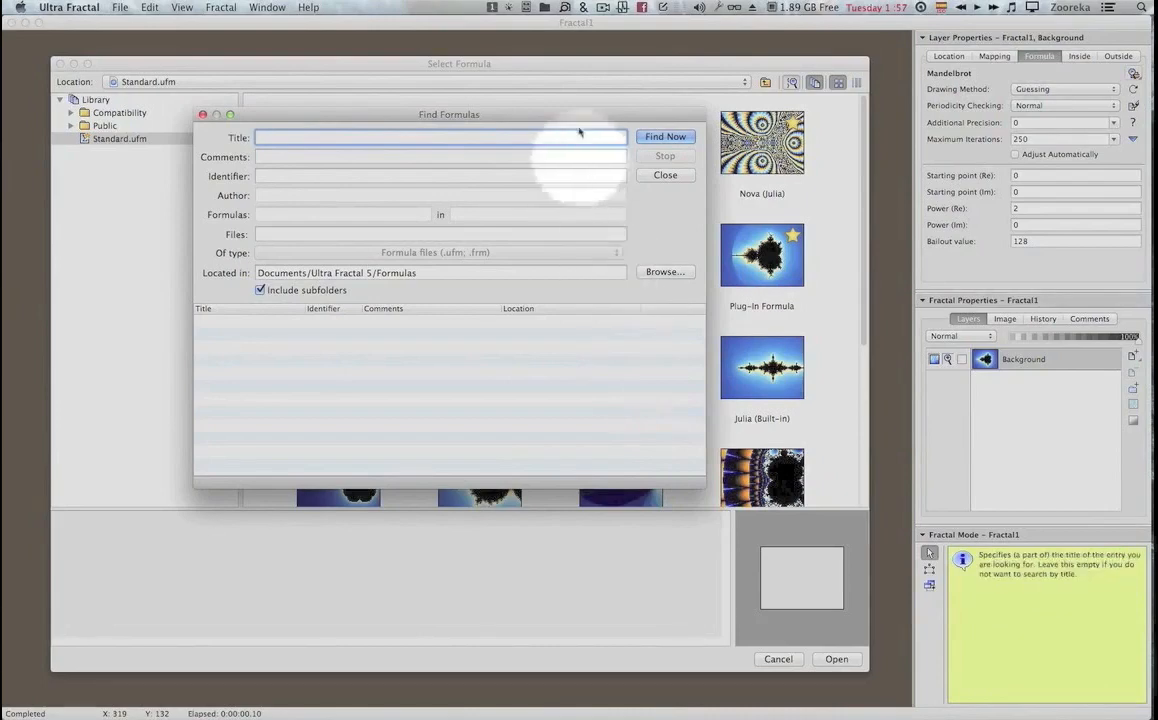
drag(579, 114, 591, 190)
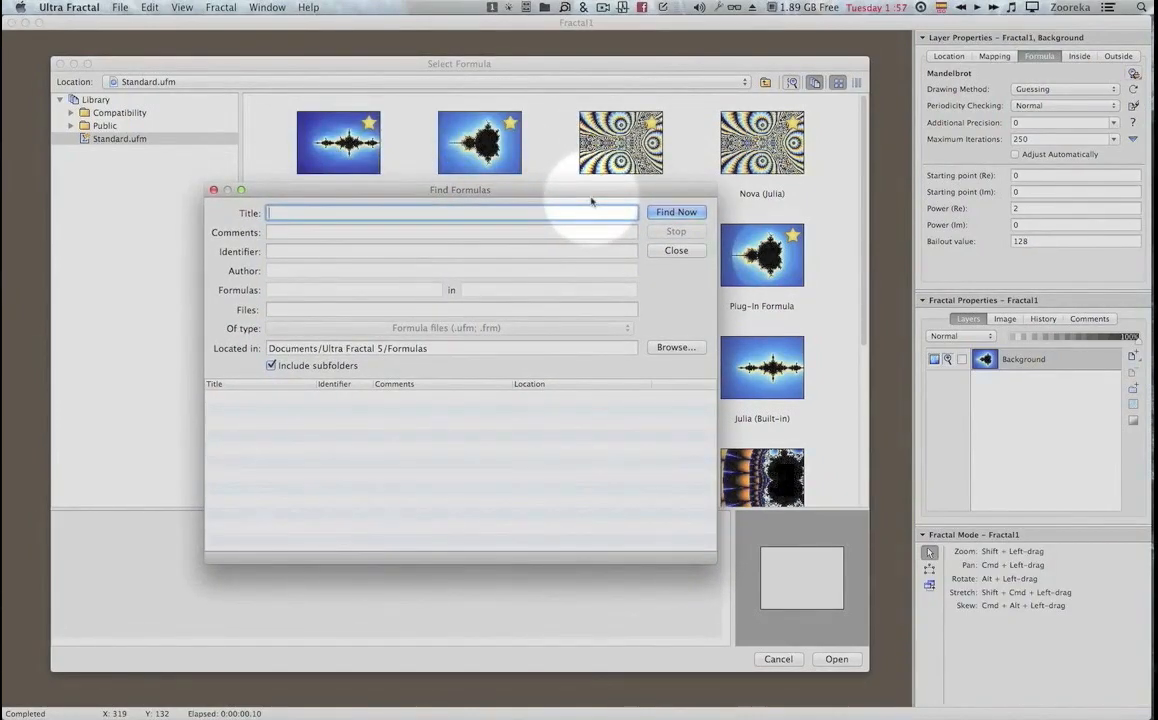
drag(593, 190, 626, 231)
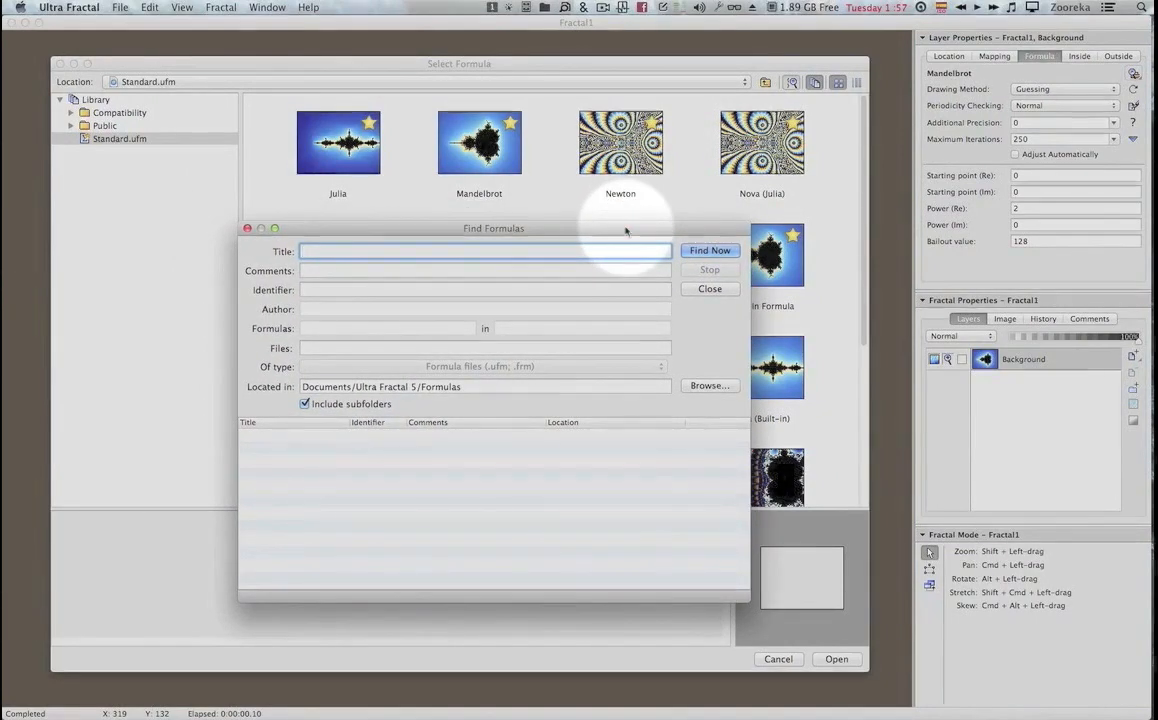
text(Ju)
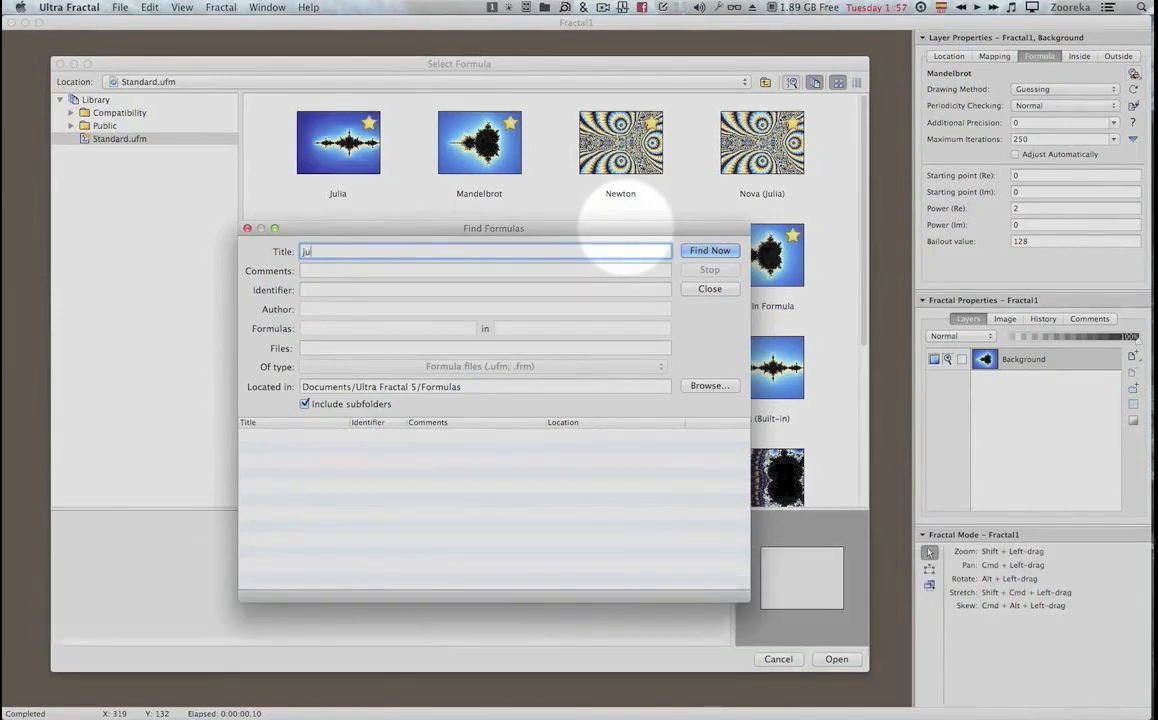
text(lia)
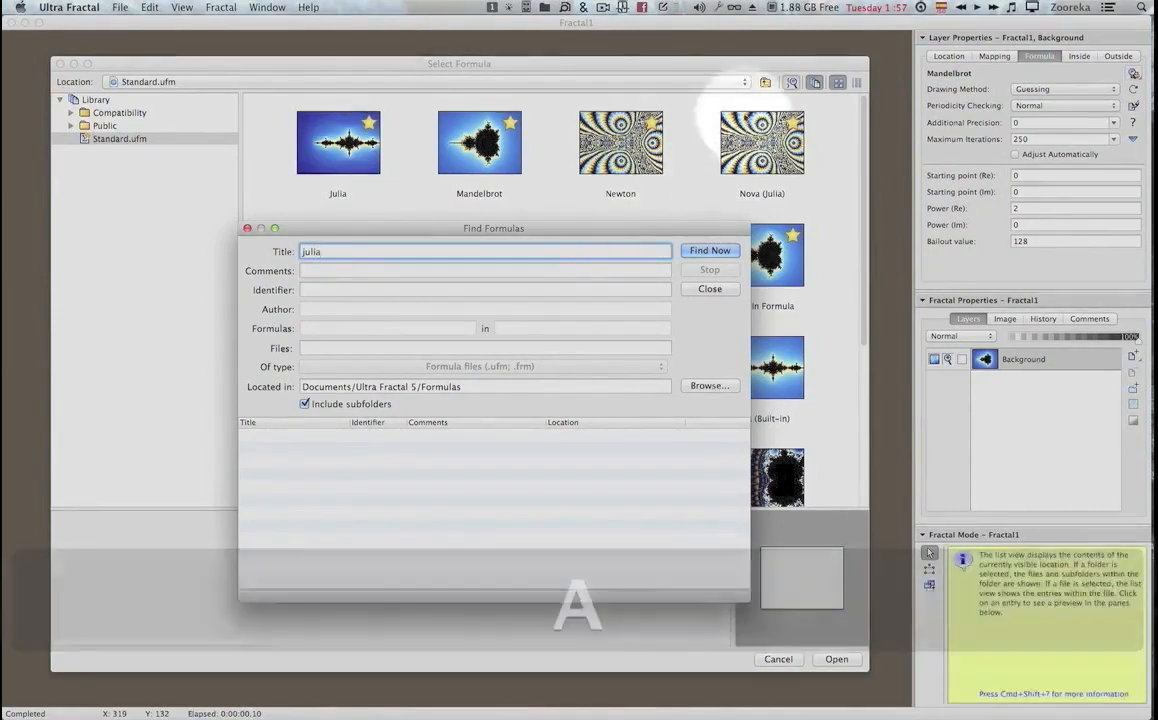
drag(633, 232, 606, 204)
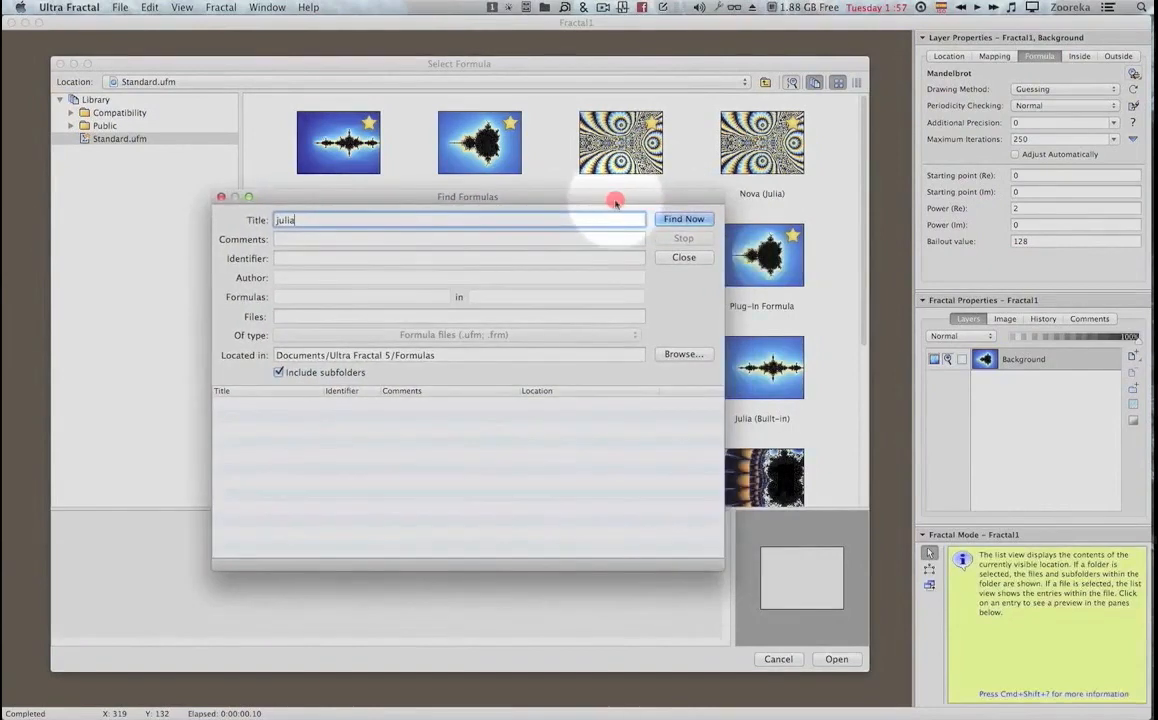
click(686, 224)
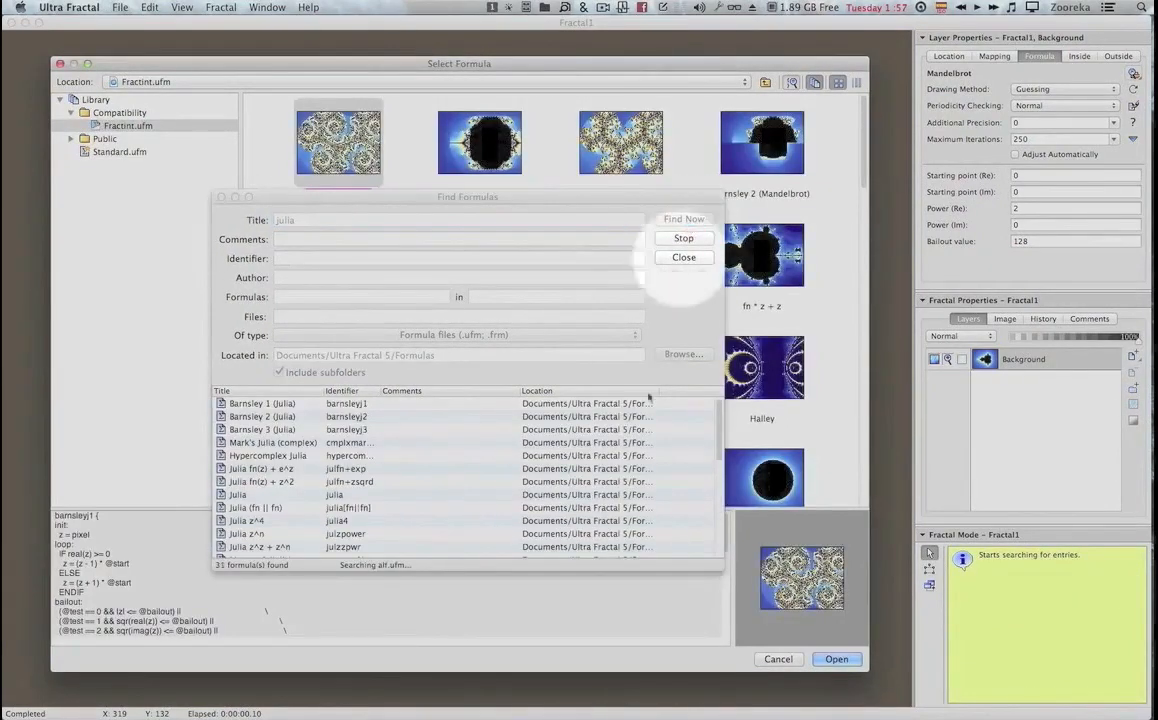
drag(720, 413, 716, 566)
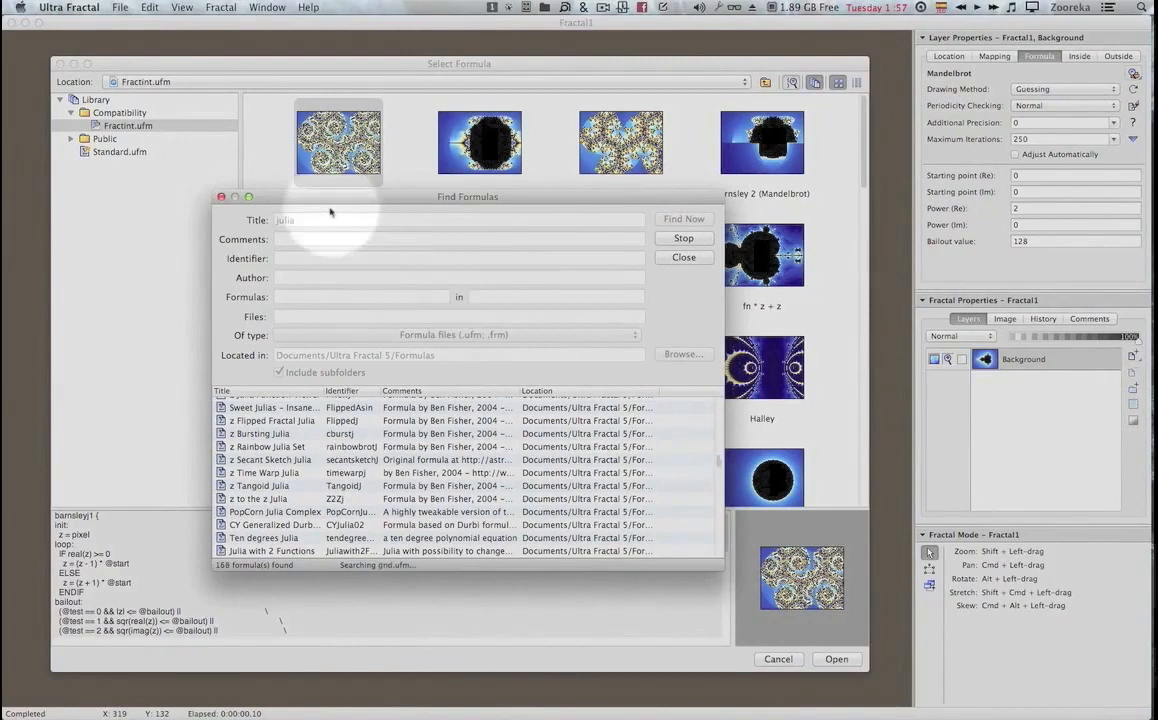
click(683, 239)
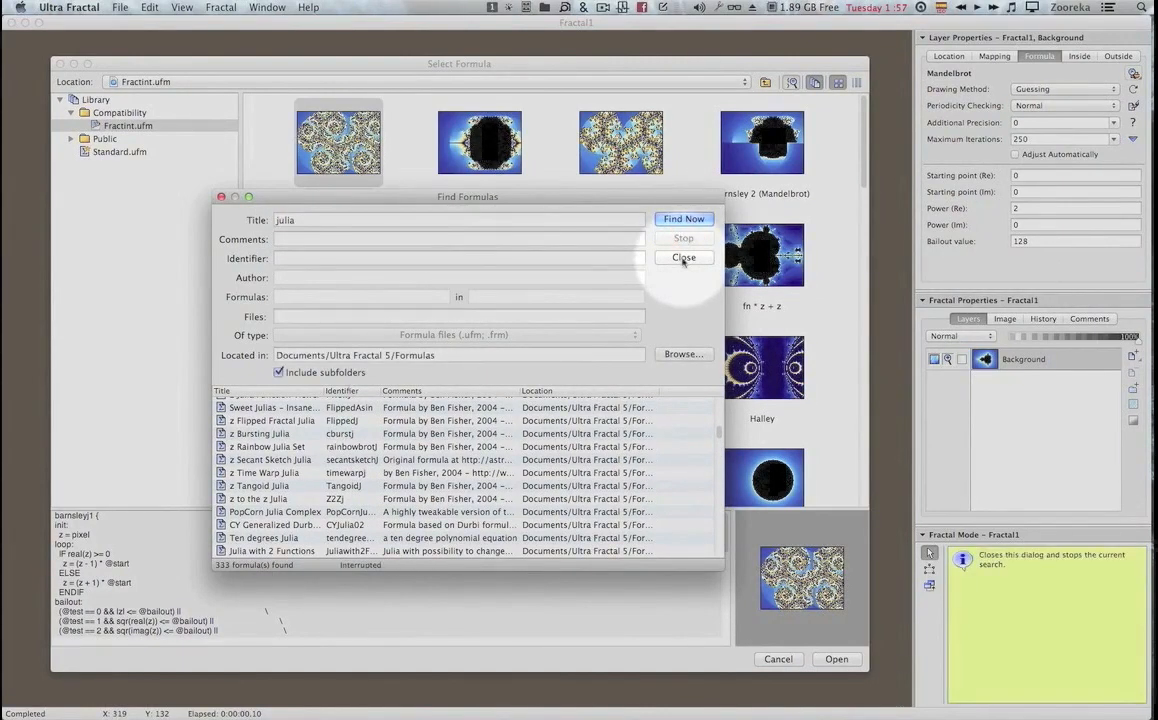
Search the formula titles for "ducky", review the matches, and leave the formula browser without opening a formula.
click(369, 222)
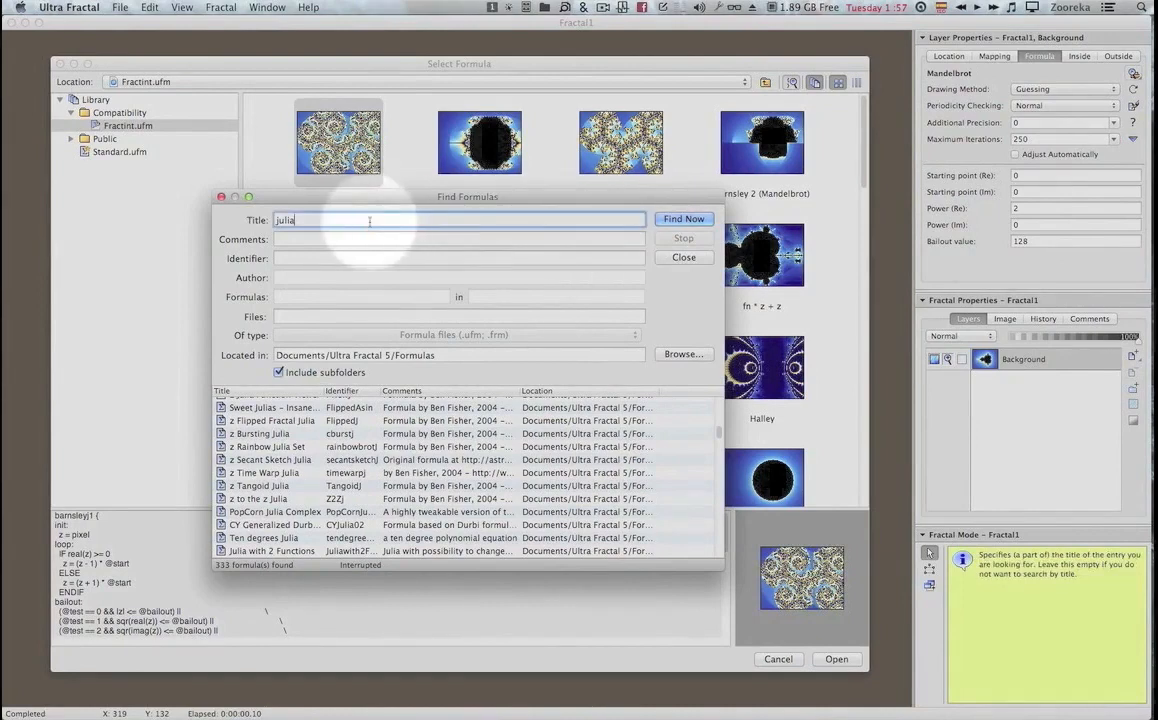
key(BackSpace)
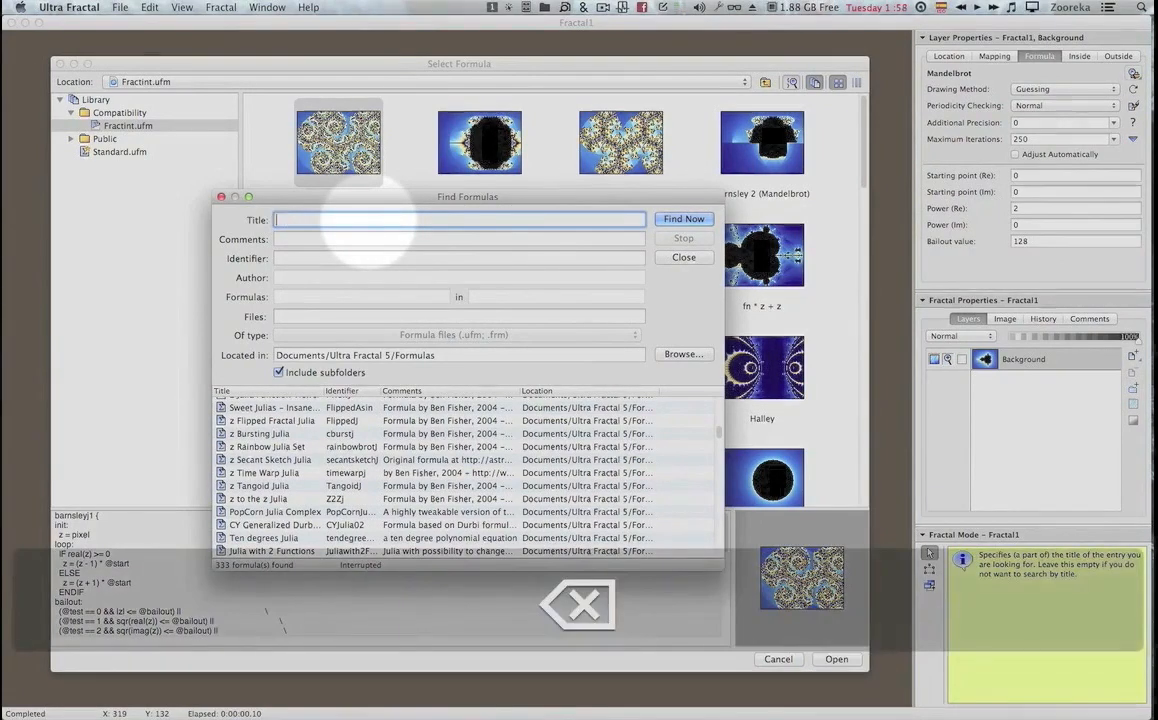
text(ducky)
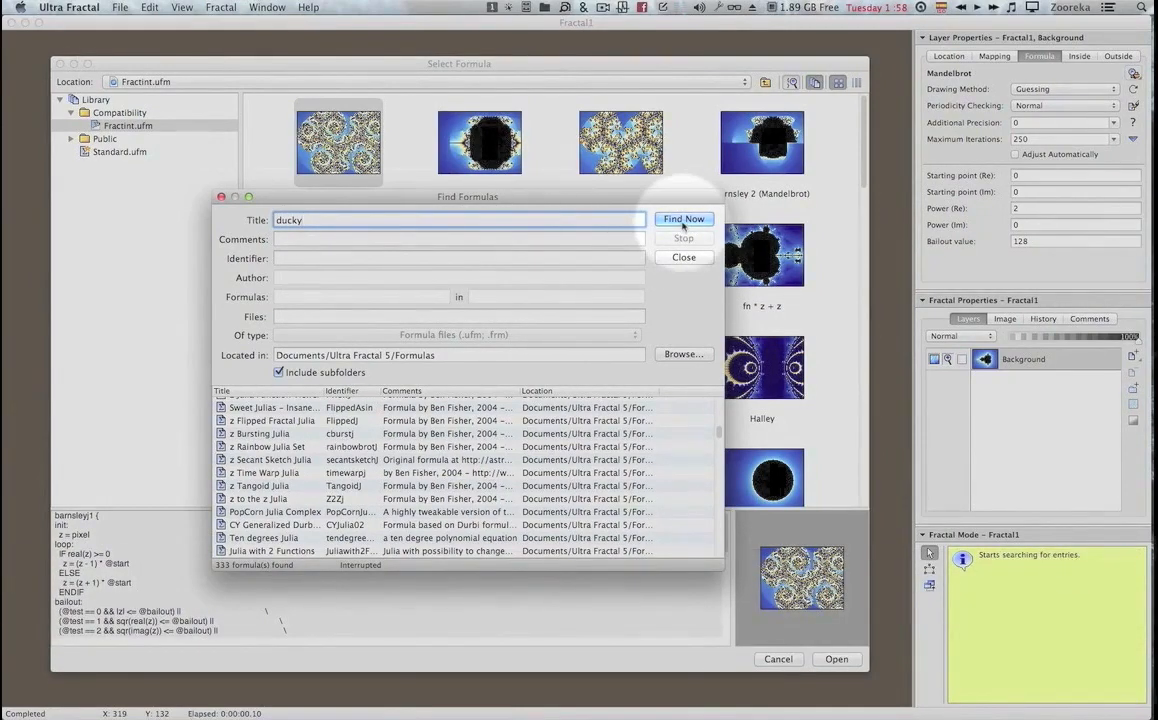
click(683, 220)
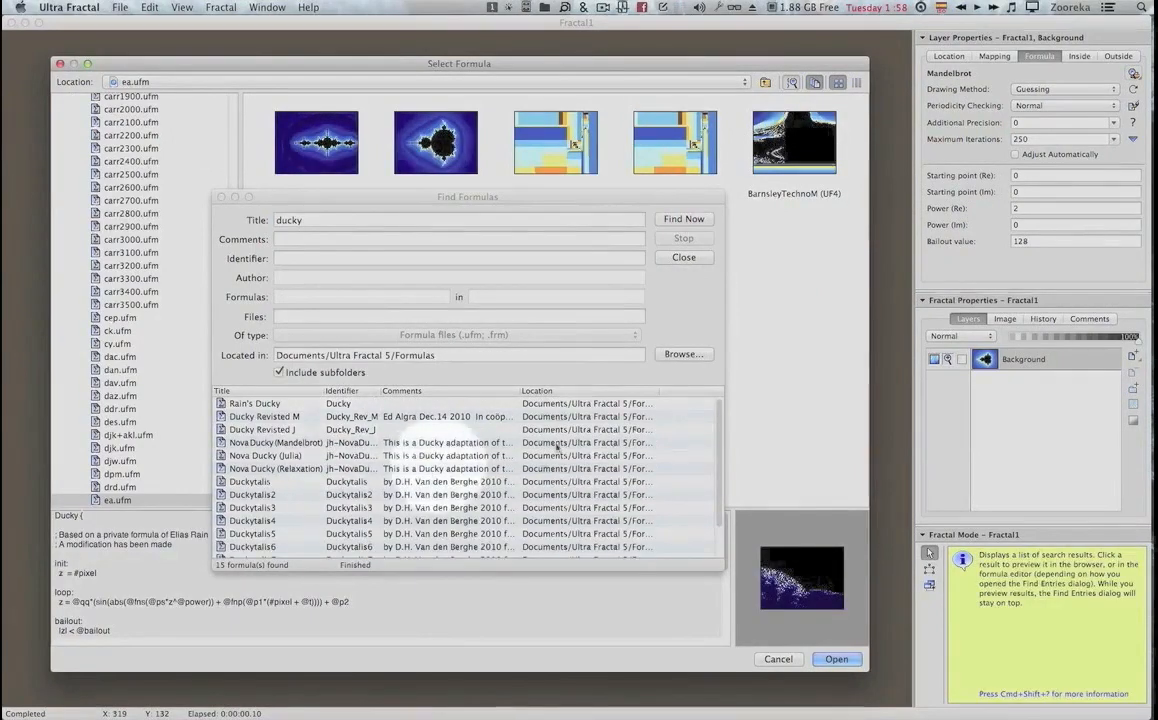
click(711, 414)
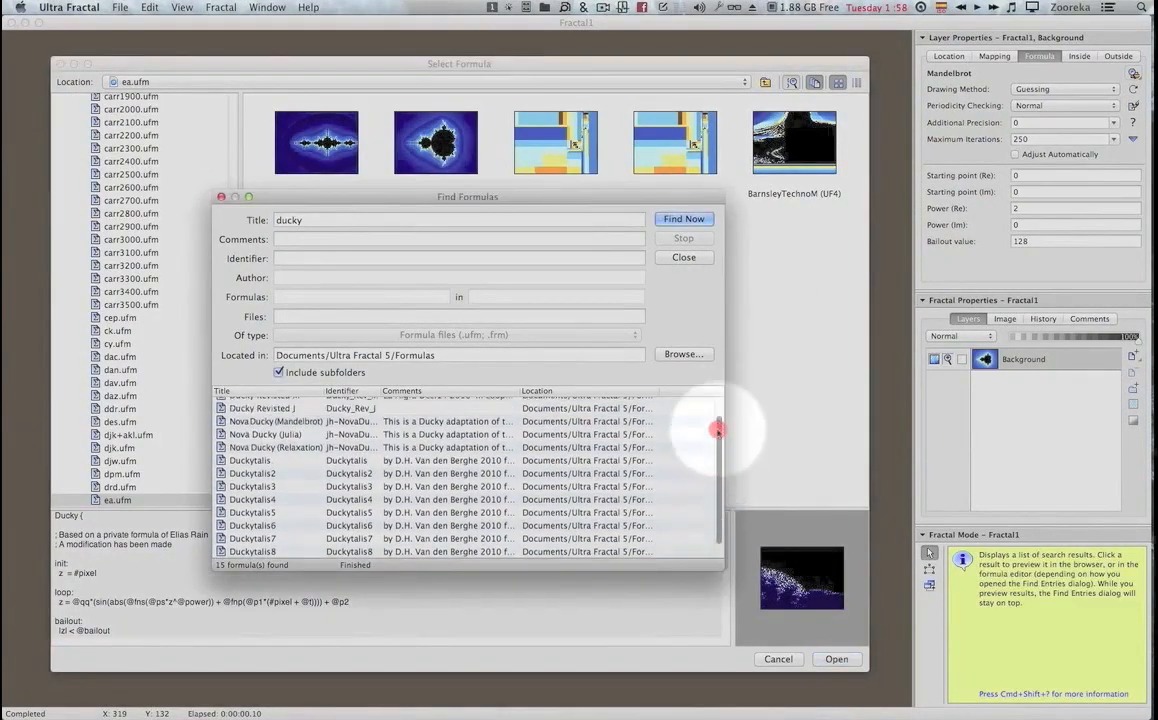
click(684, 258)
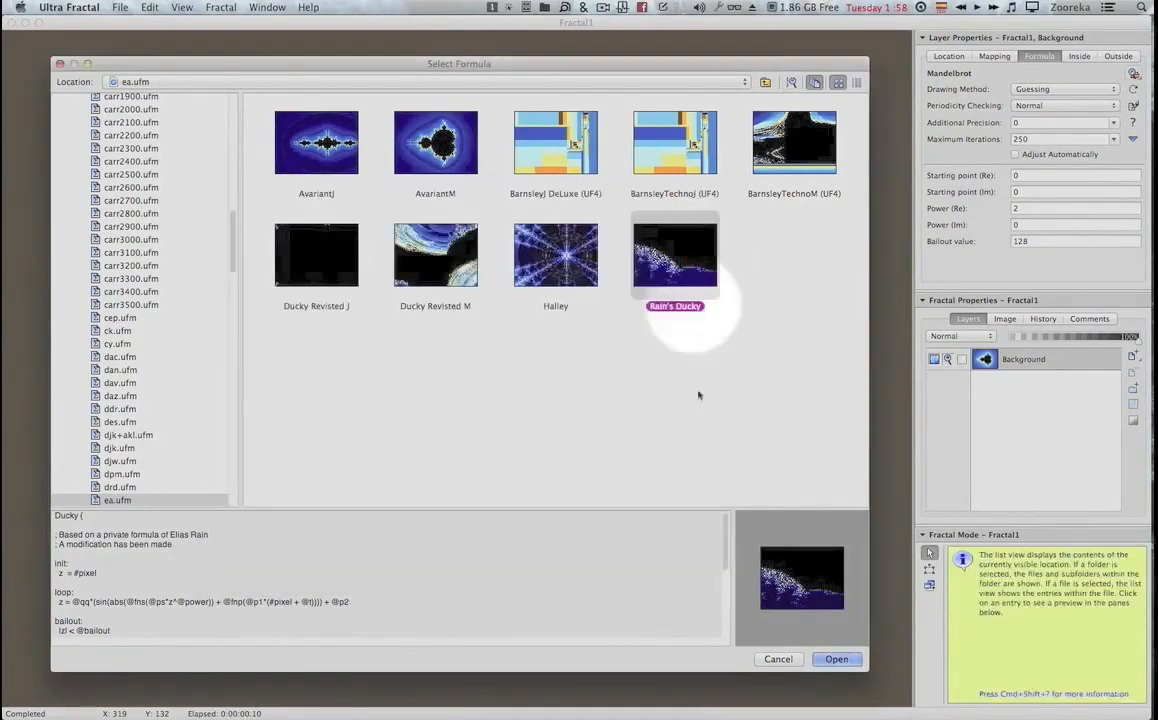
click(772, 659)
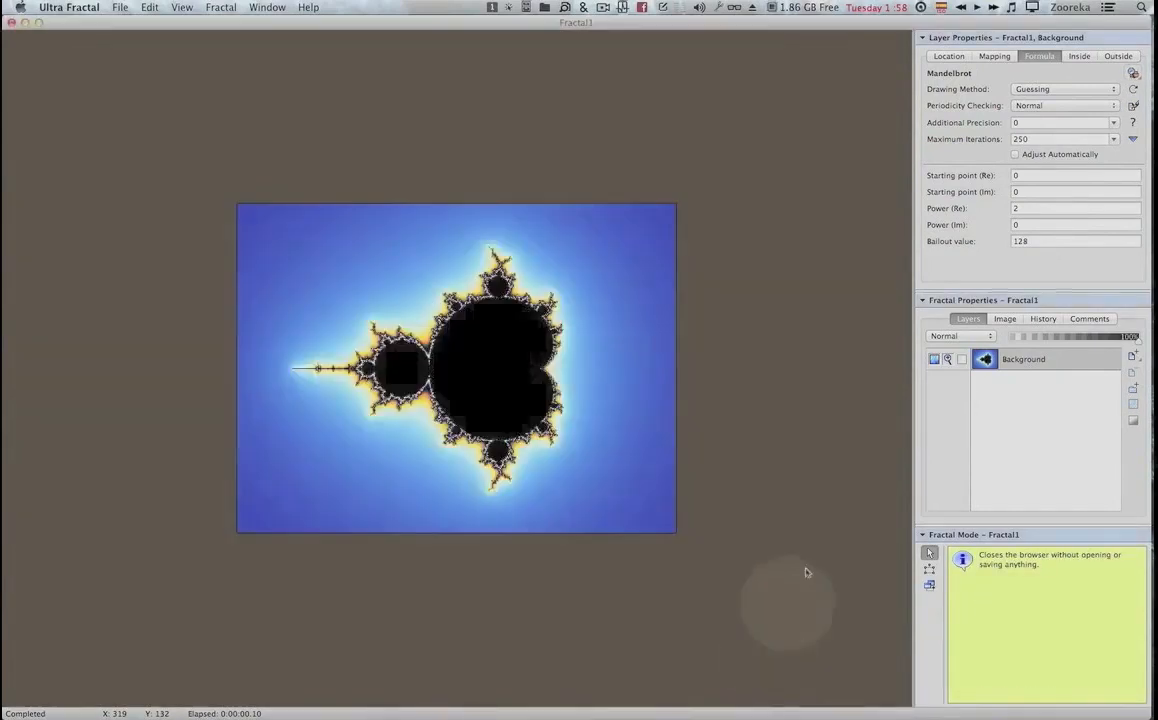
Browse the outside coloring algorithms in Standard.ucl and enlarge the text pane to read the Smooth (Mandelbrot) code.
click(1115, 56)
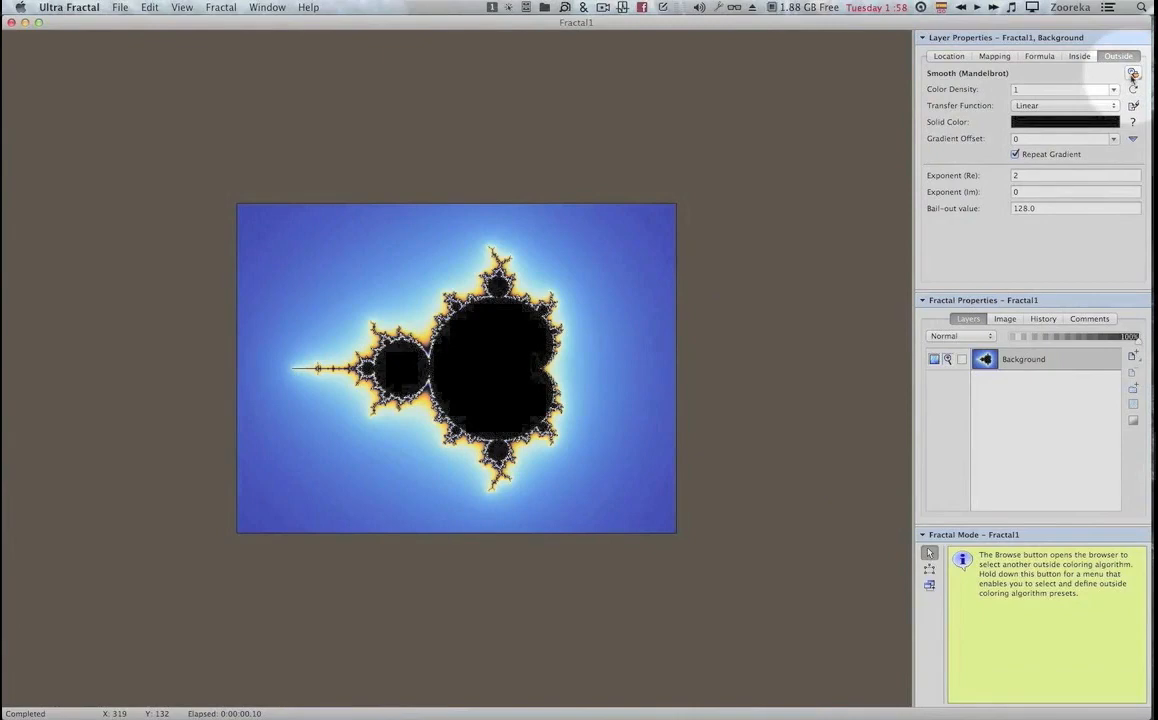
click(1133, 76)
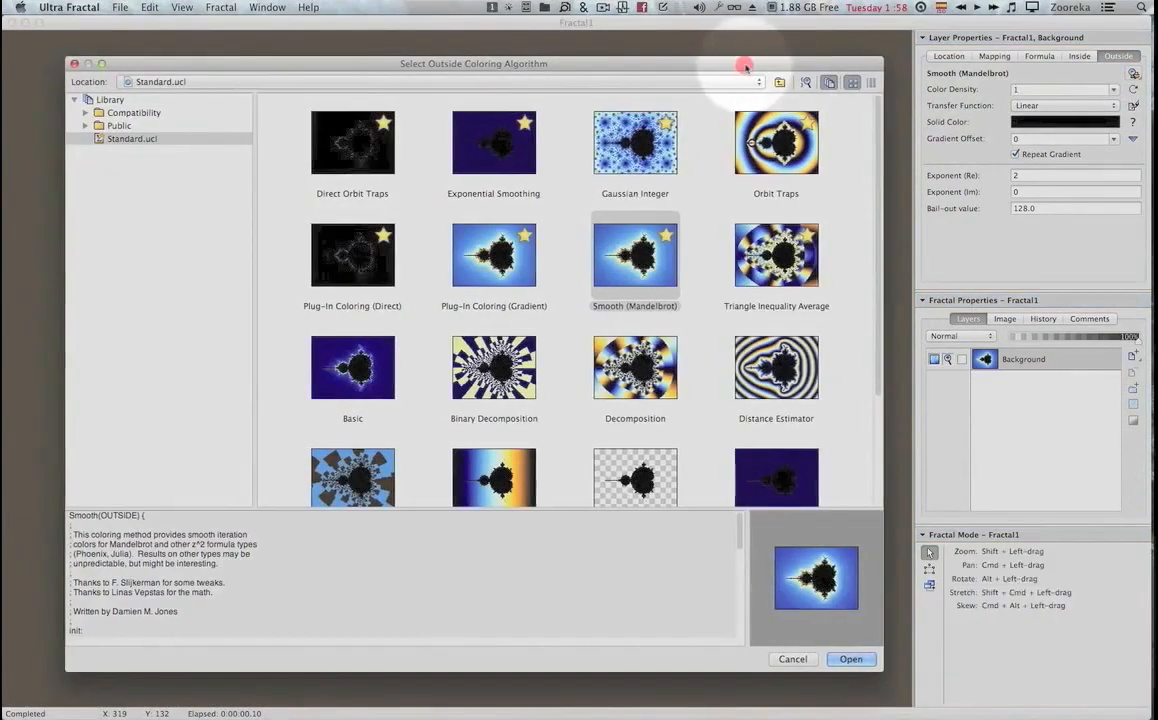
drag(745, 65, 733, 64)
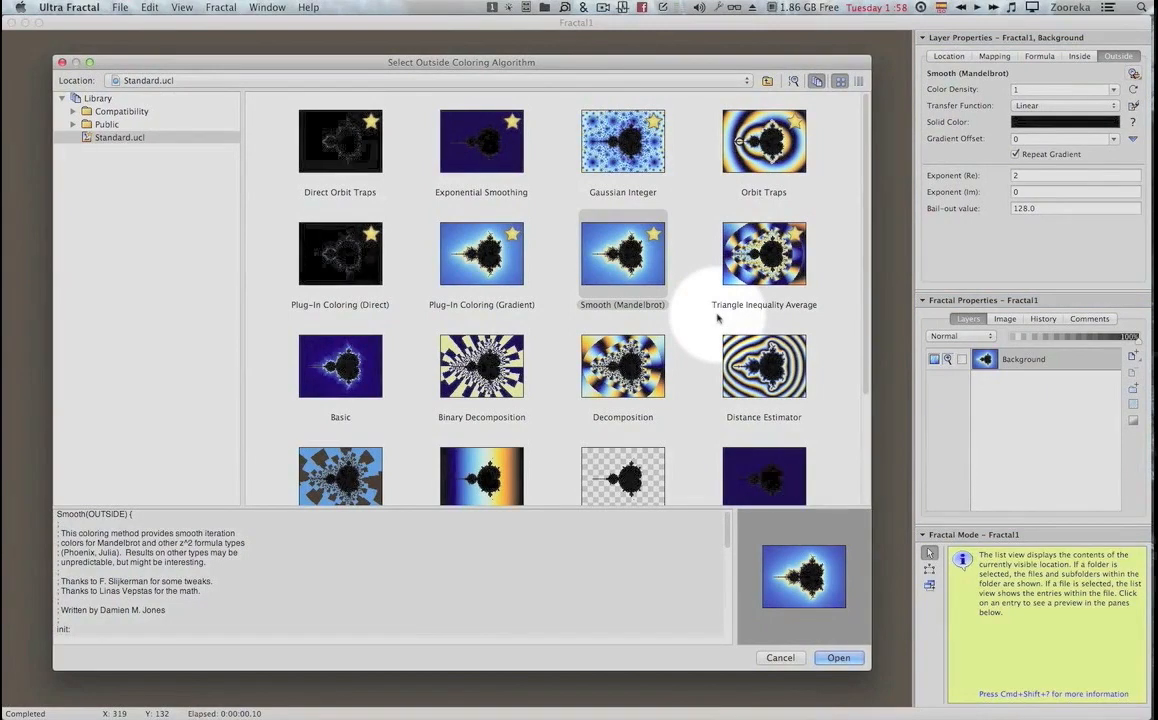
scroll(717, 318, down, 3)
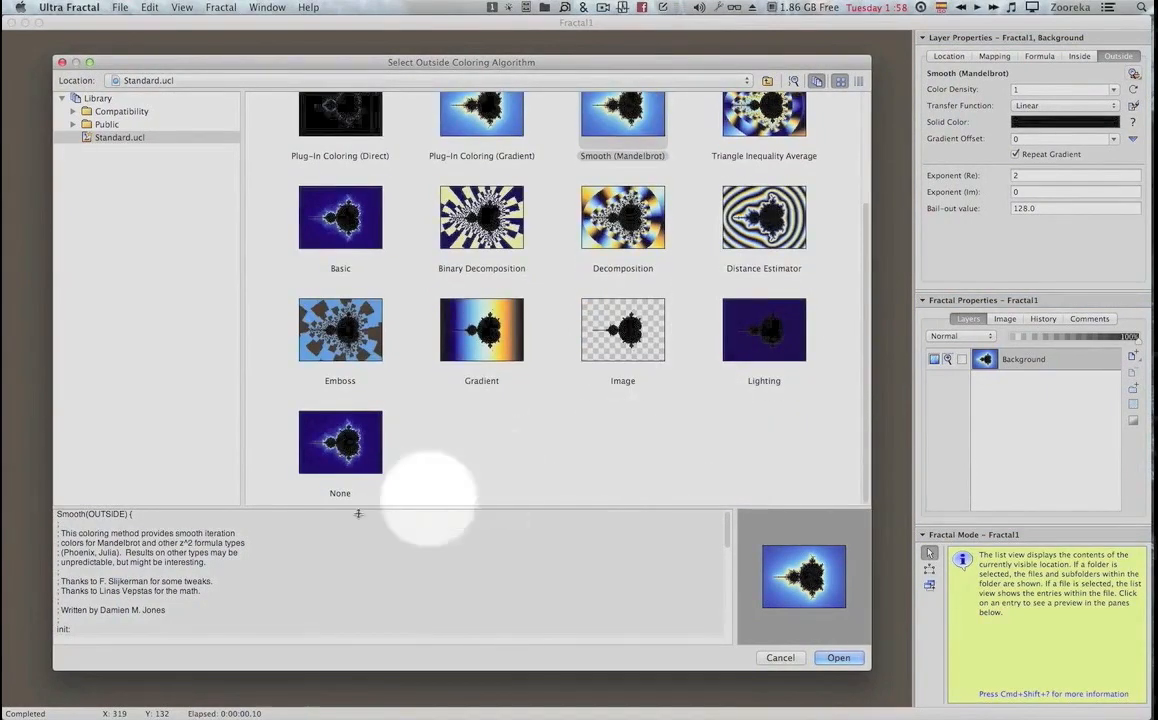
drag(314, 507, 328, 430)
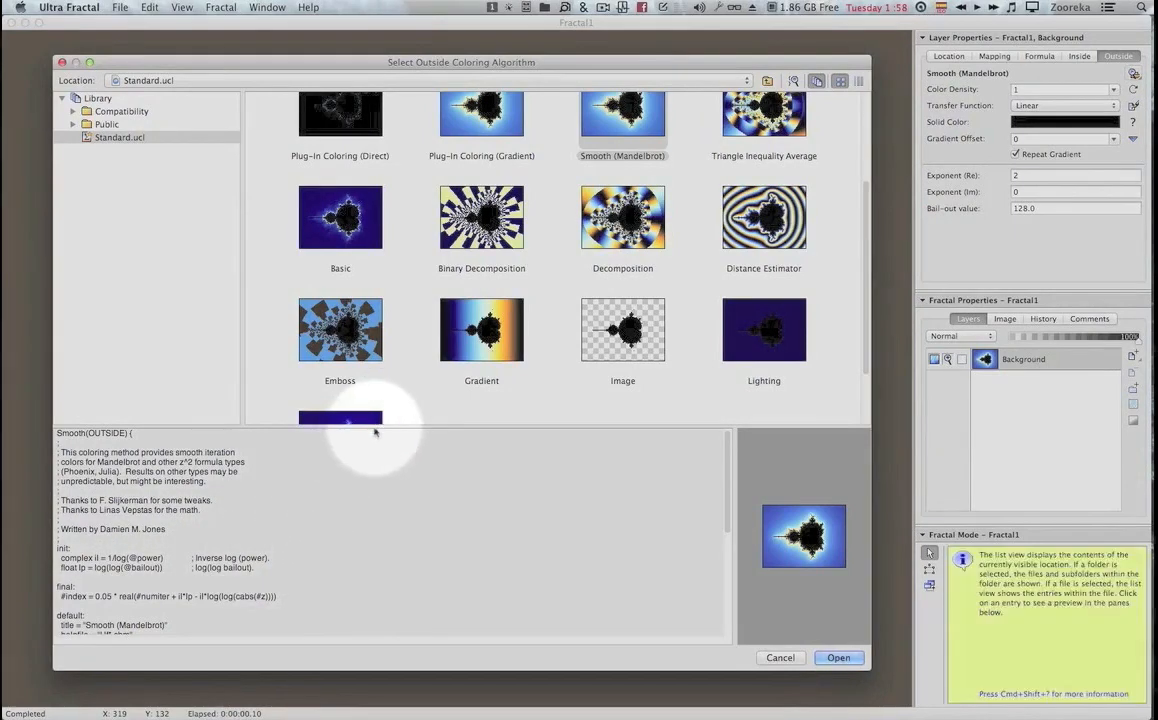
Leave the coloring browser and replace the gradient of a duplicated background layer with psychedelic from Course_Grads.ugr.
click(781, 658)
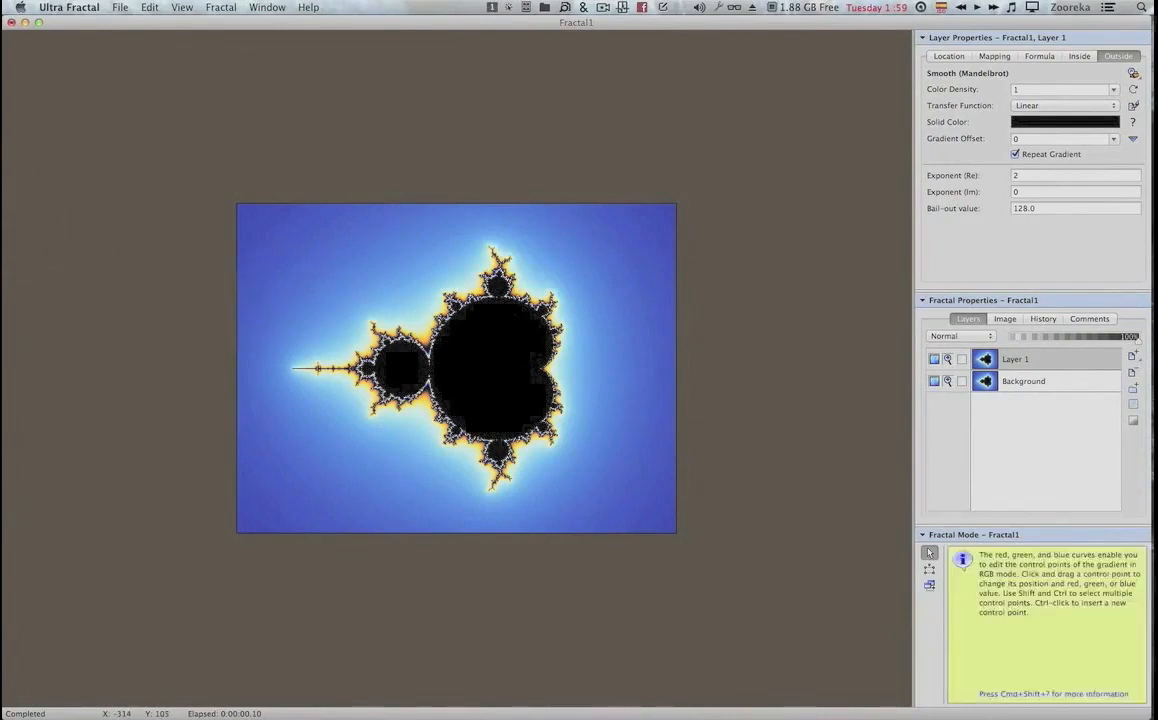
drag(0, 36, 248, 110)
right_click(527, 242)
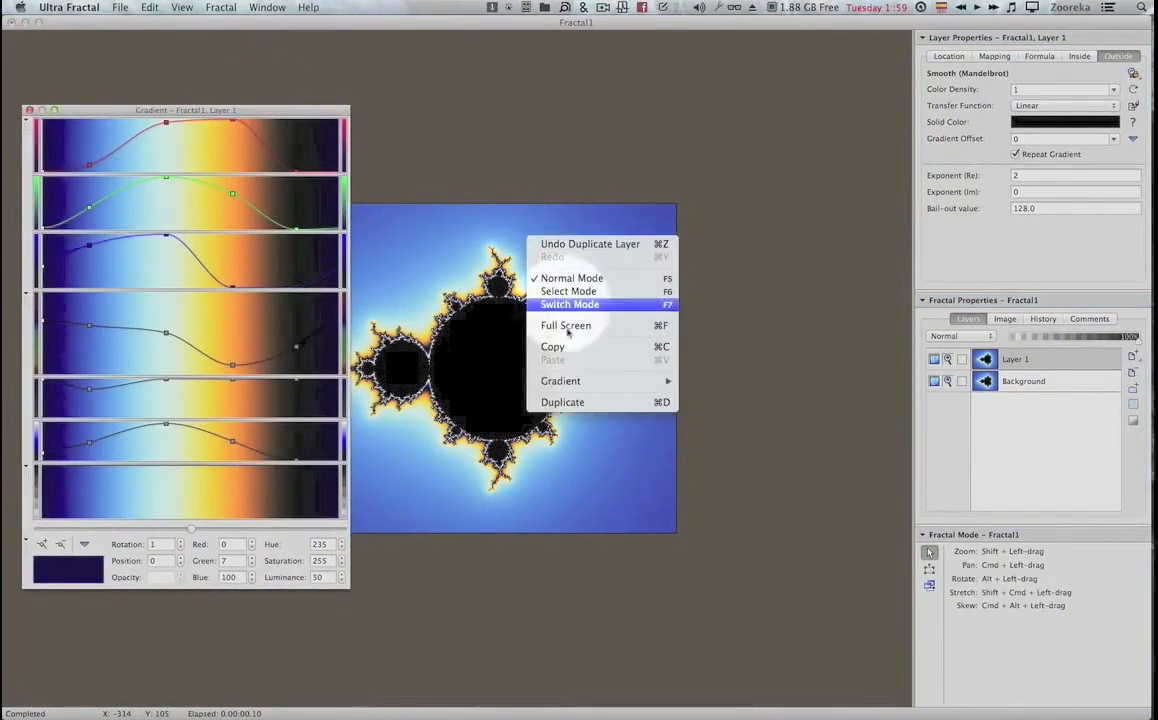
mouse_move(591, 383)
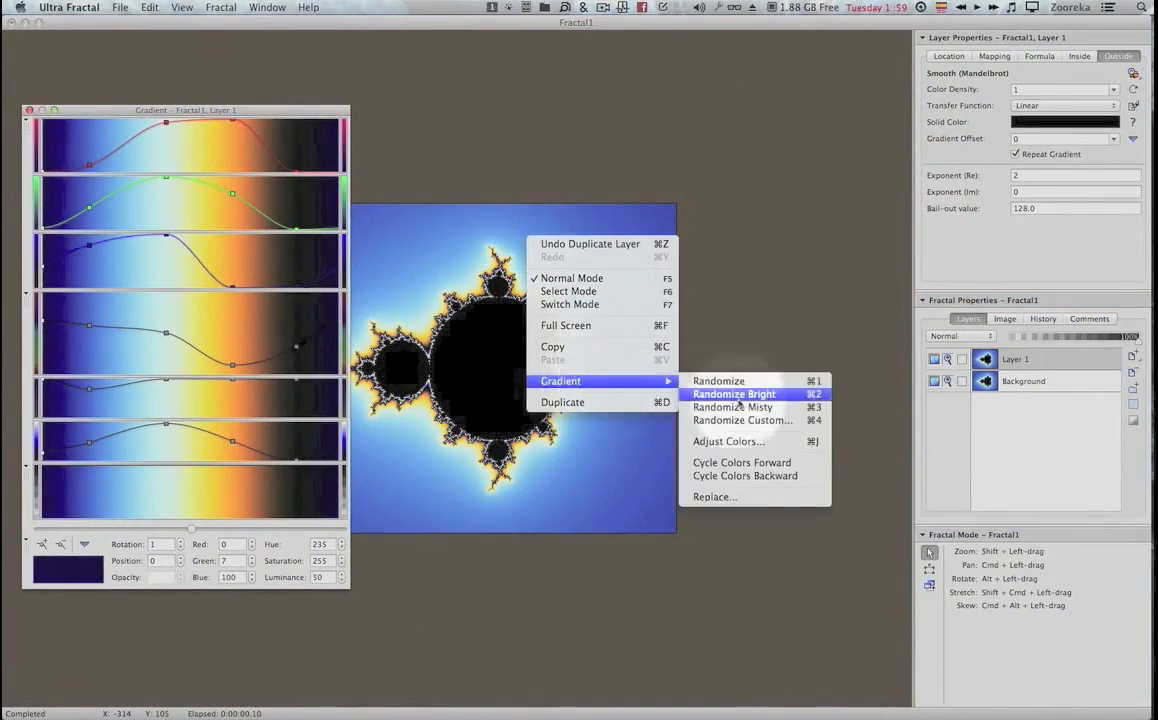
click(719, 499)
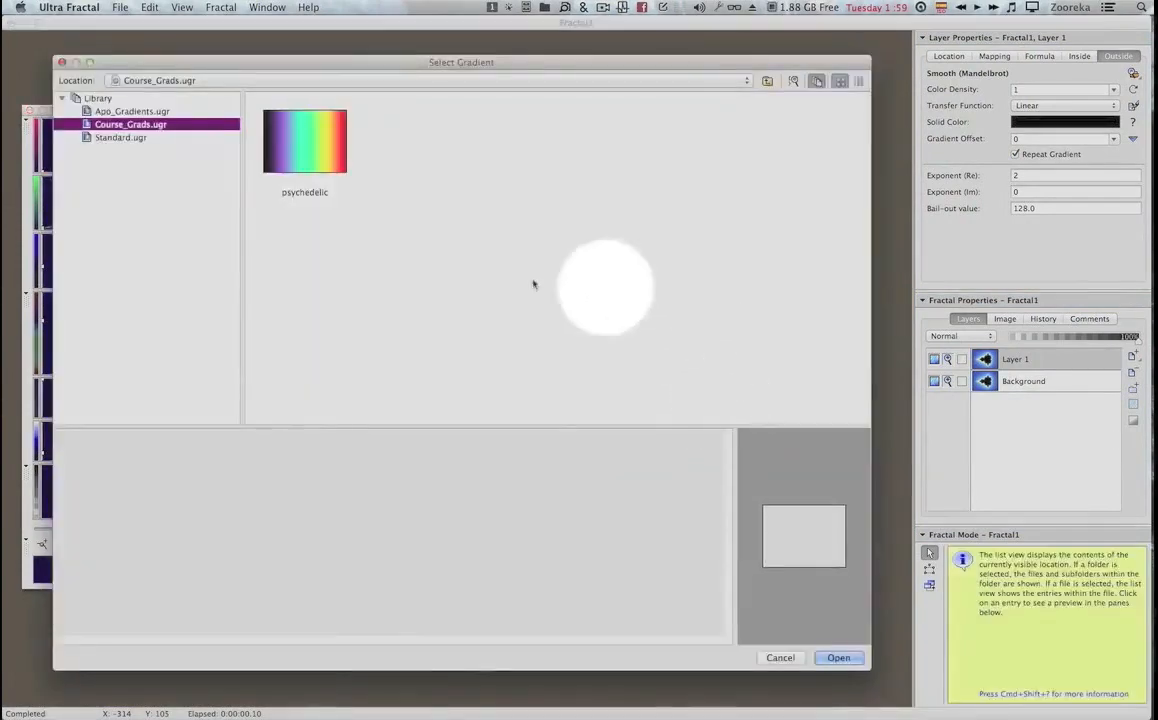
double_click(296, 143)
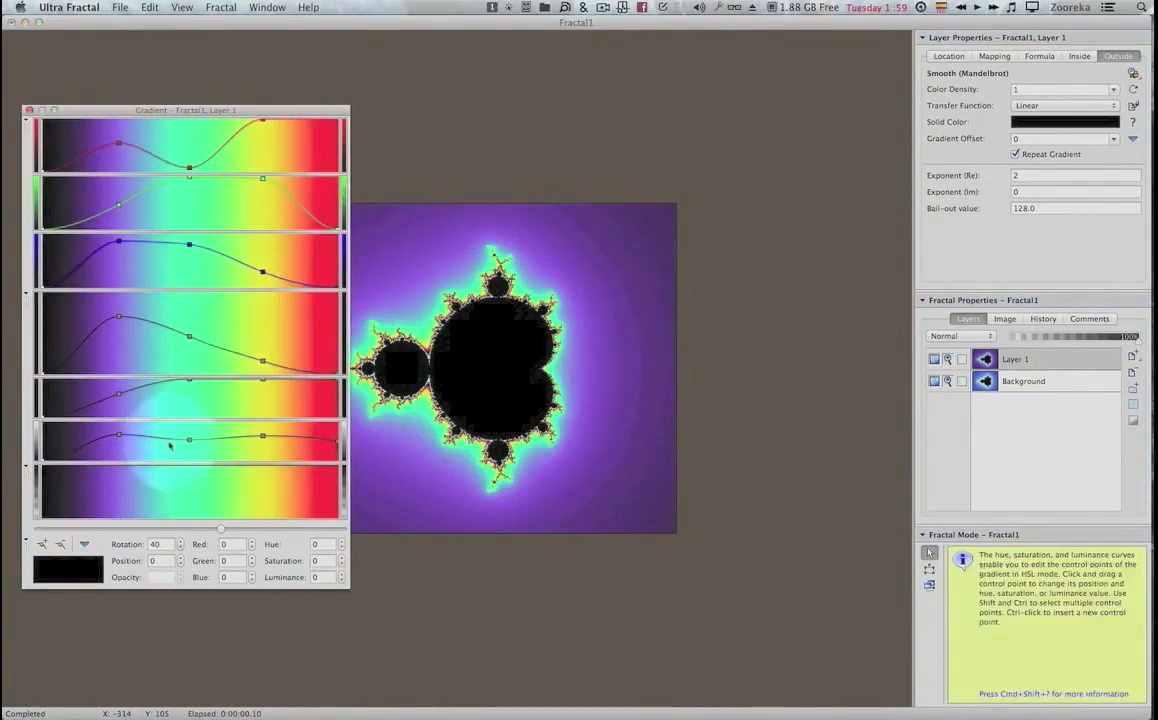
Link color and opacity in Layer 1's gradient and lower the purple control point's opacity to 0.
right_click(172, 481)
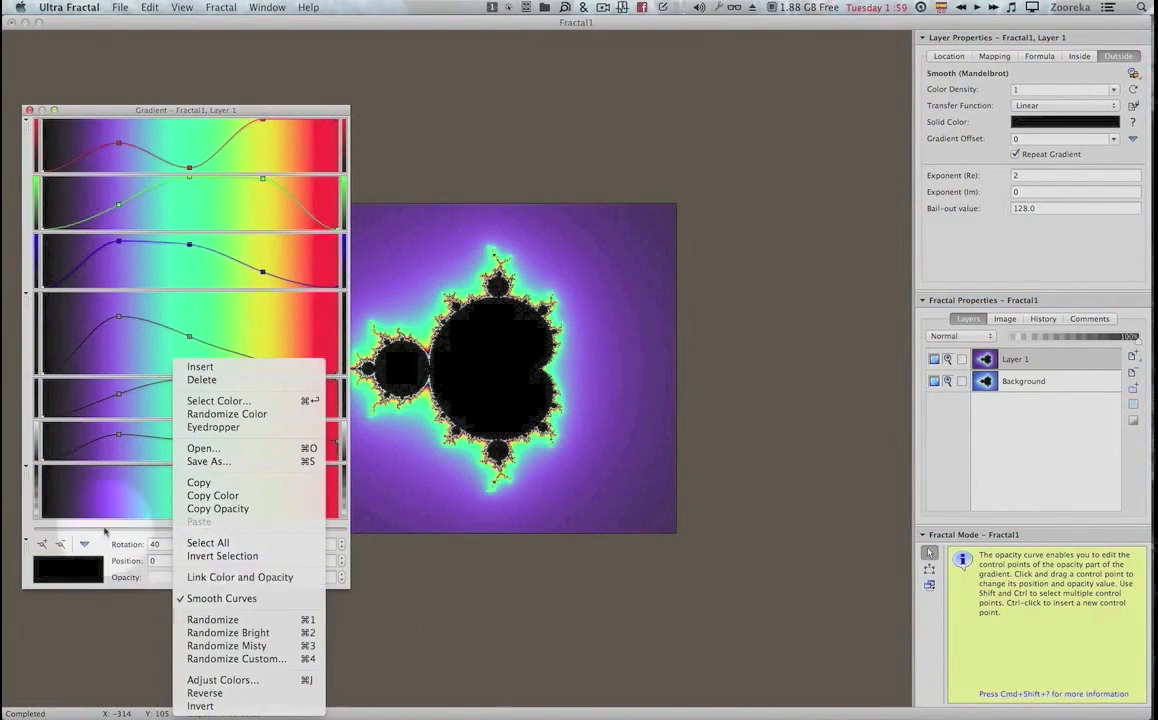
click(214, 578)
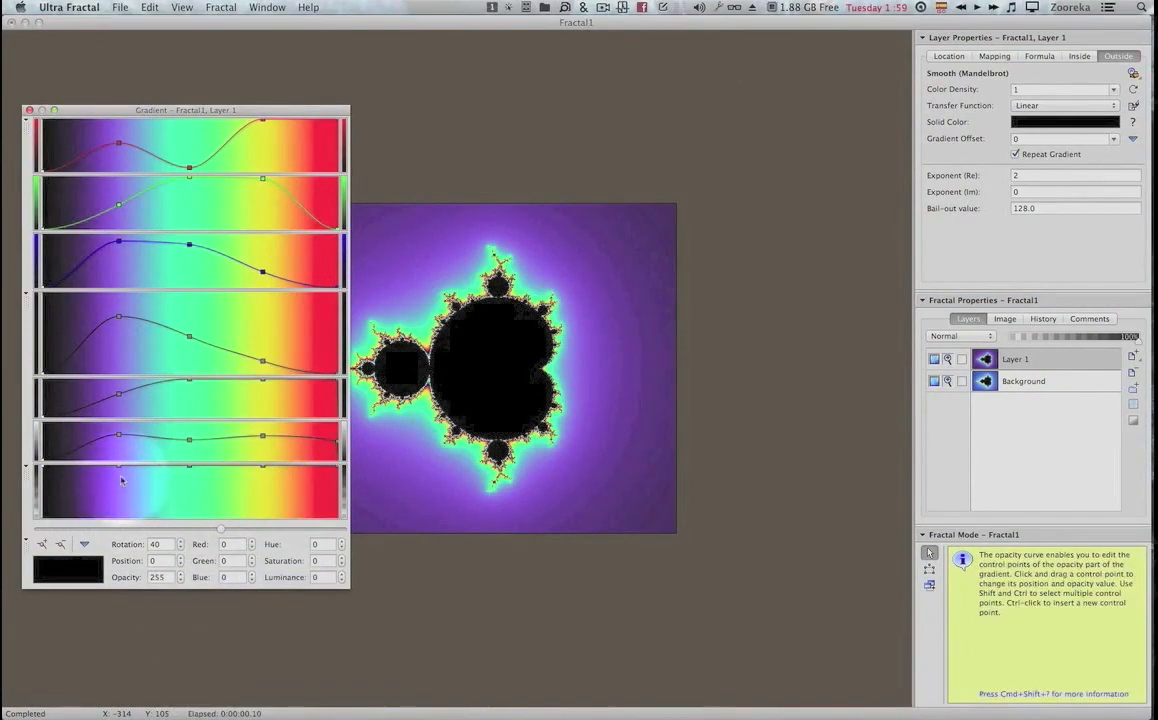
drag(119, 469, 117, 530)
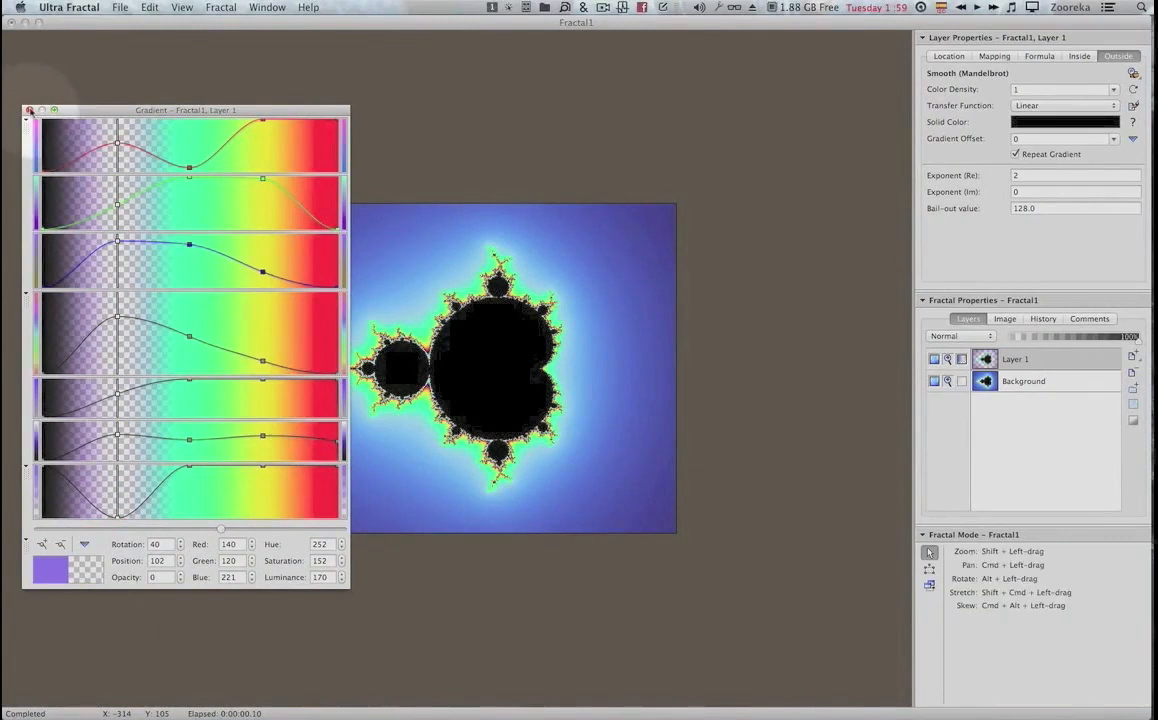
click(29, 110)
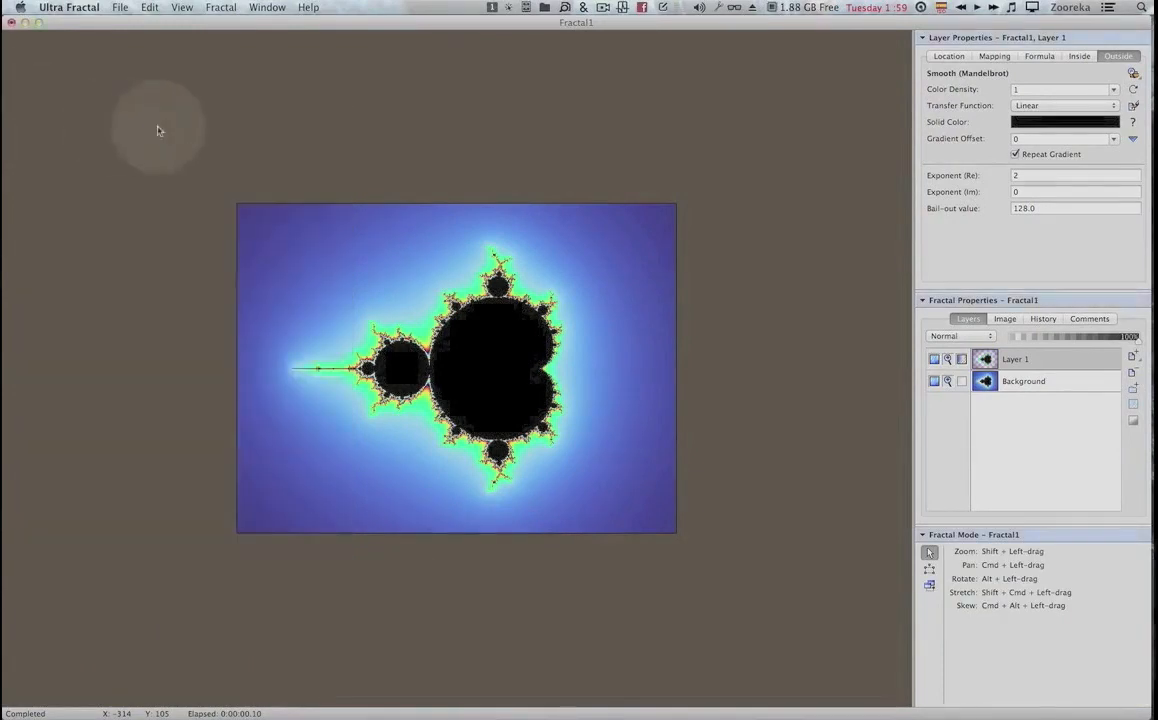
Set Layer 1 to Overlay merge mode at 36% opacity, and check its outside coloring previews without choosing one.
click(950, 337)
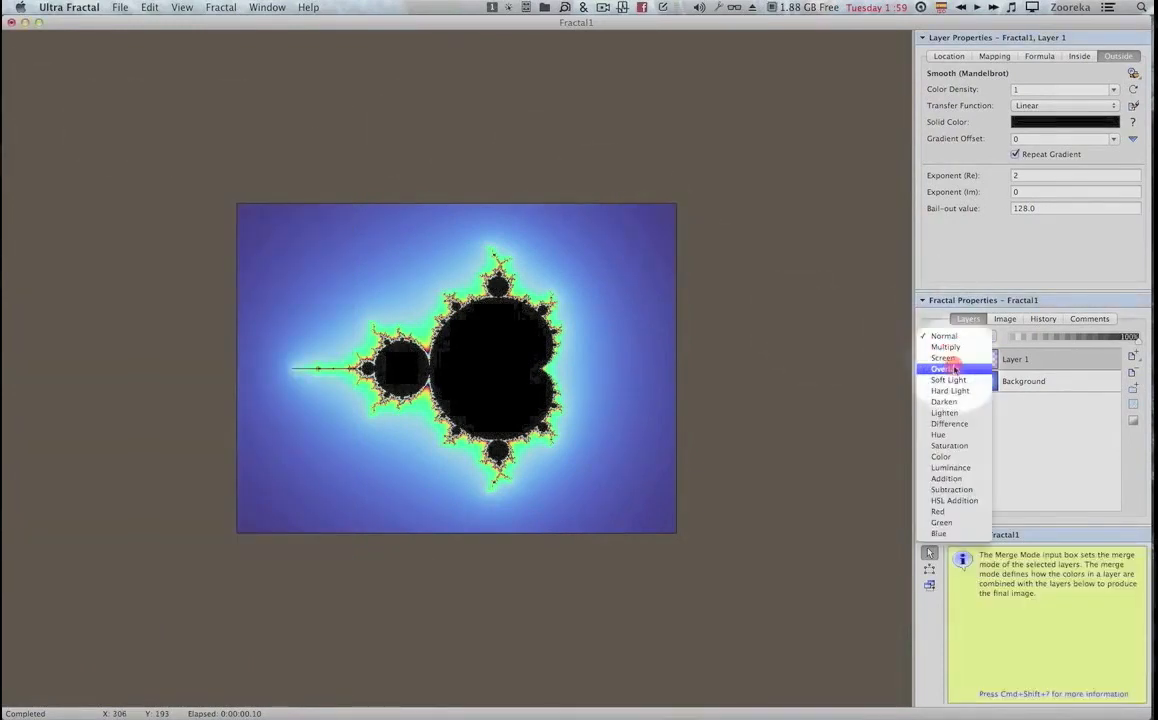
click(945, 369)
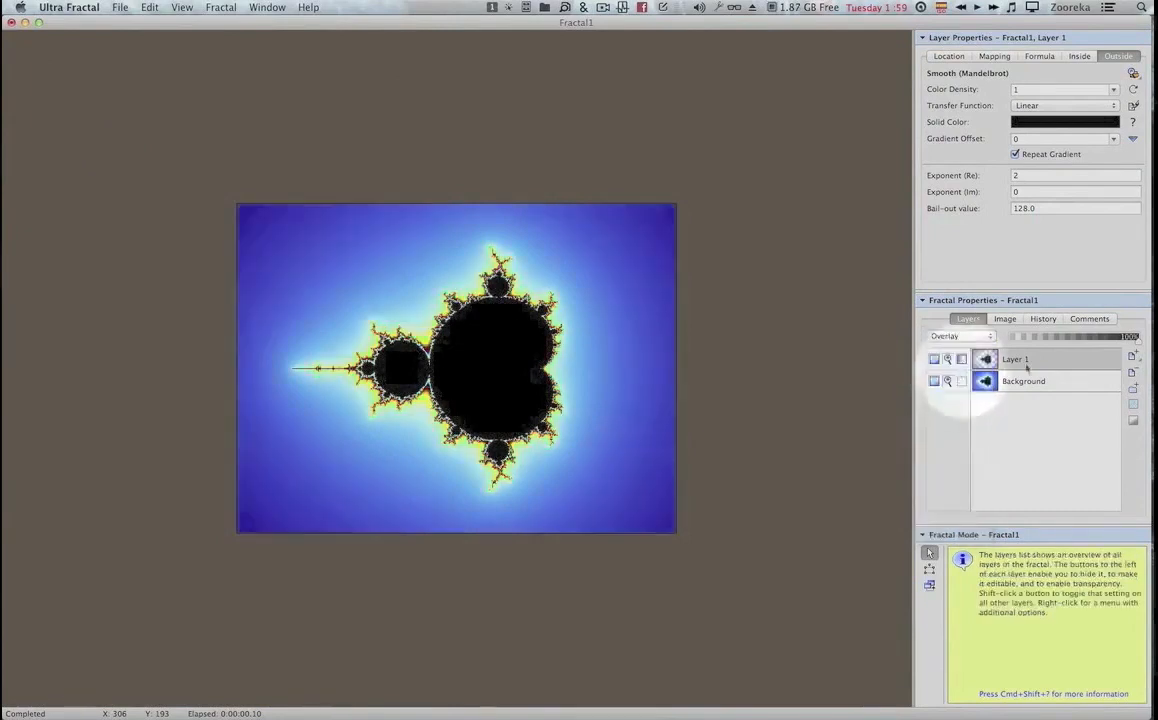
drag(1070, 341, 1062, 339)
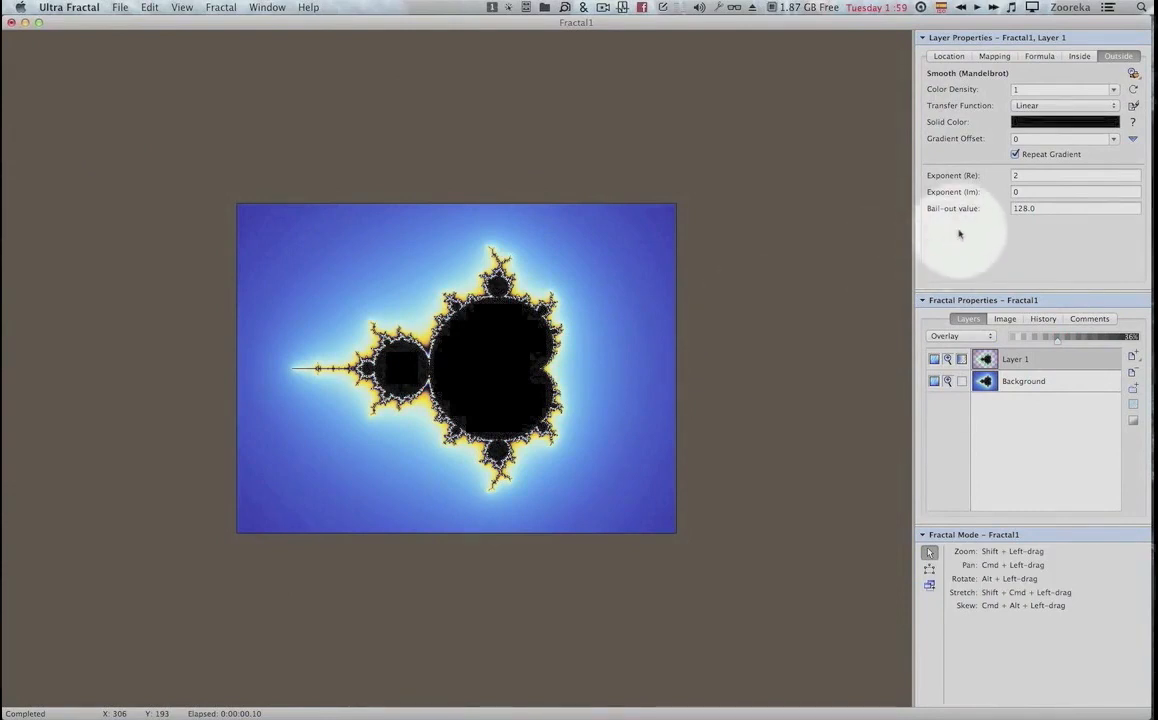
click(1133, 75)
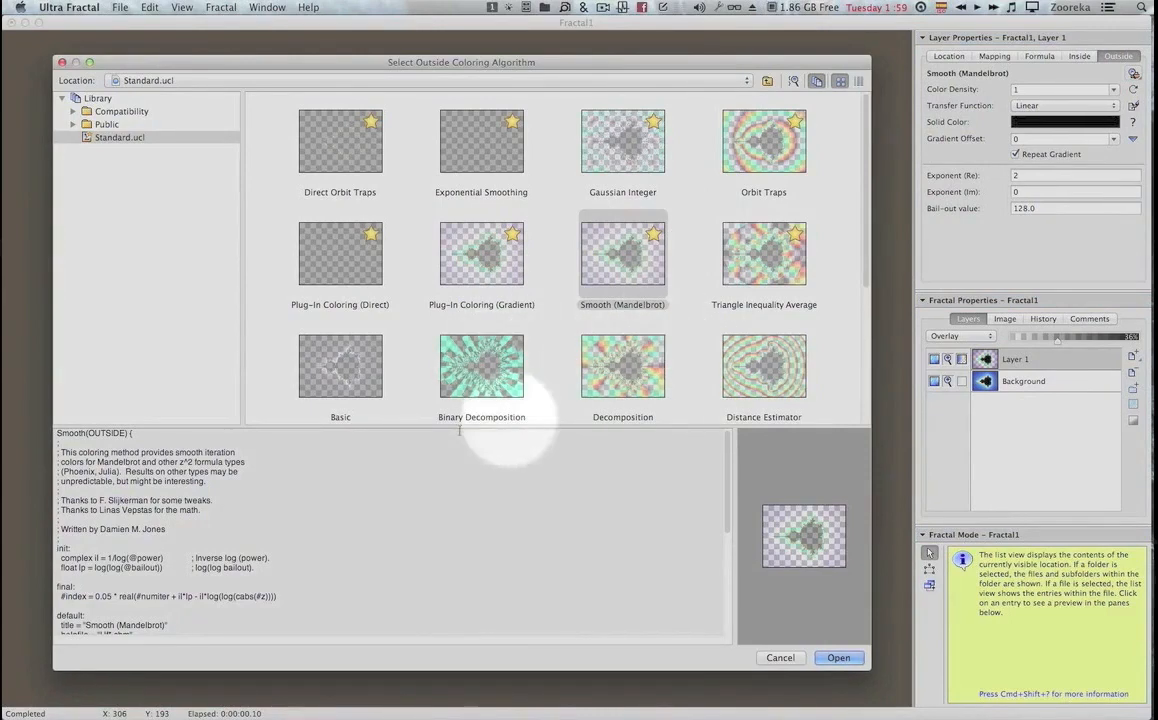
click(780, 658)
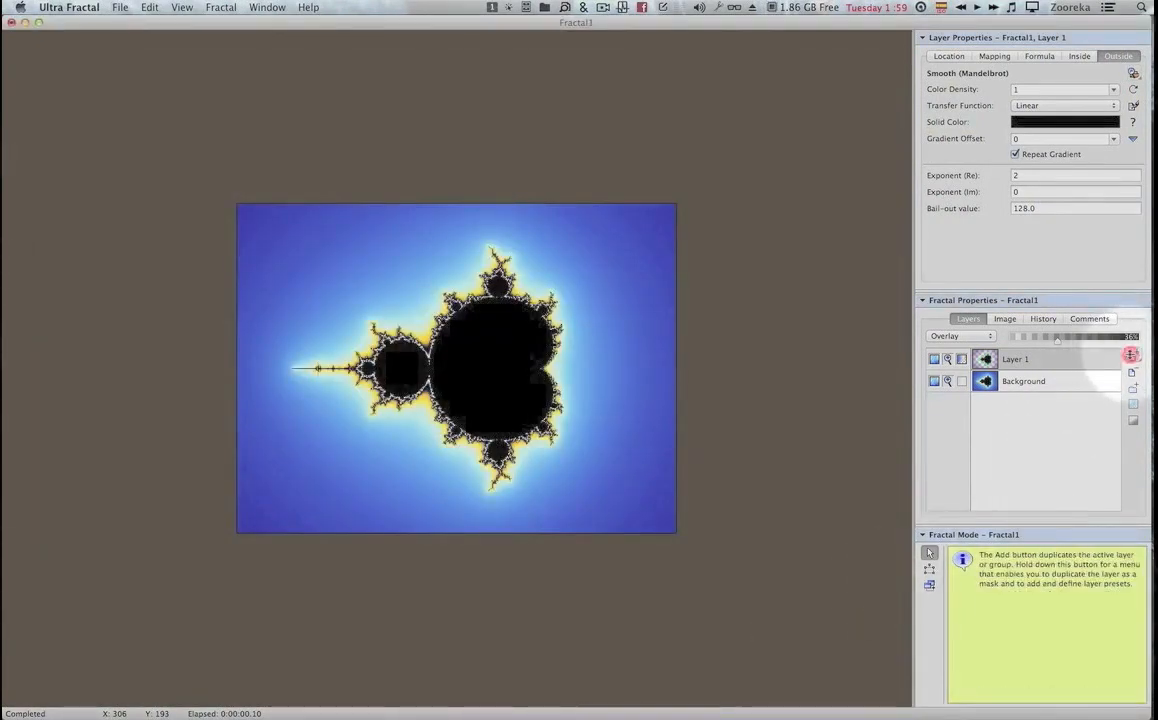
Duplicate Layer 1 and set the copy to Normal merge mode at 100% opacity.
click(1130, 355)
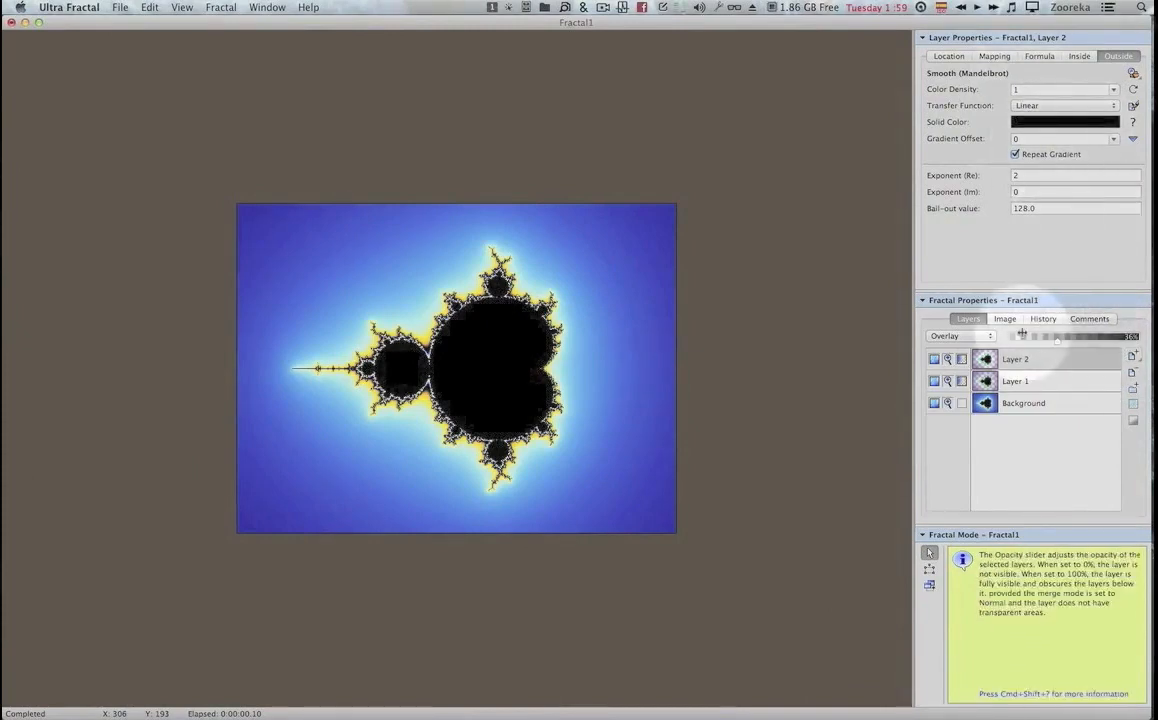
click(958, 336)
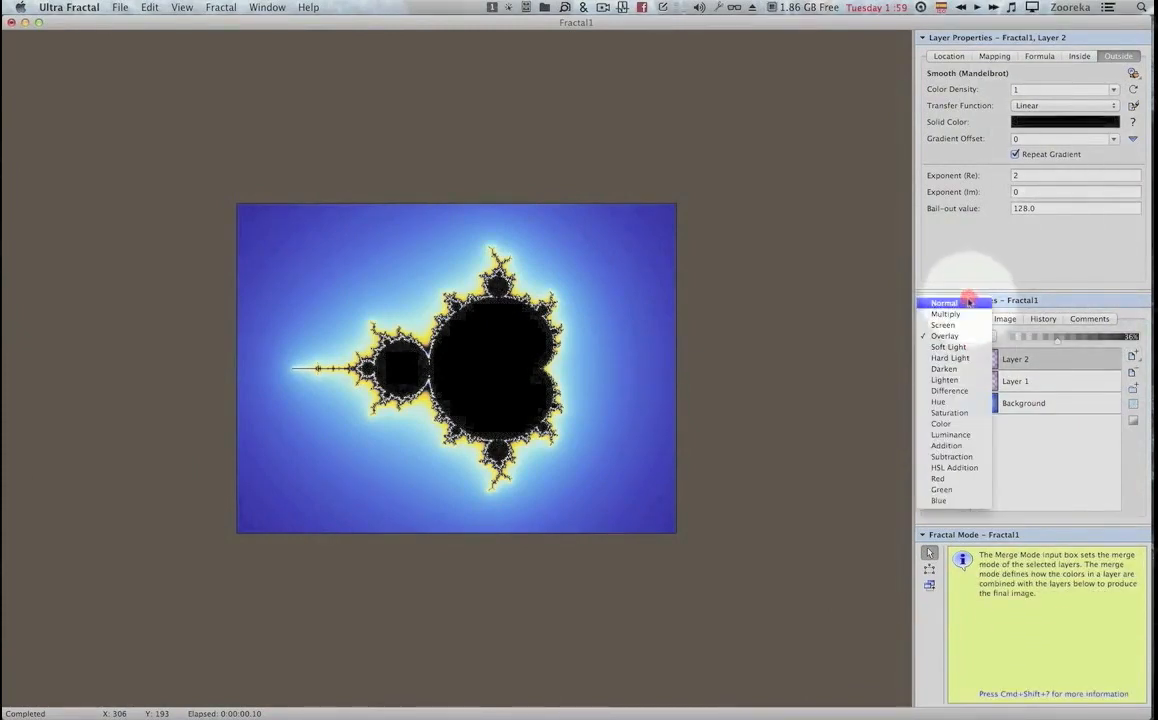
click(968, 302)
click(1135, 336)
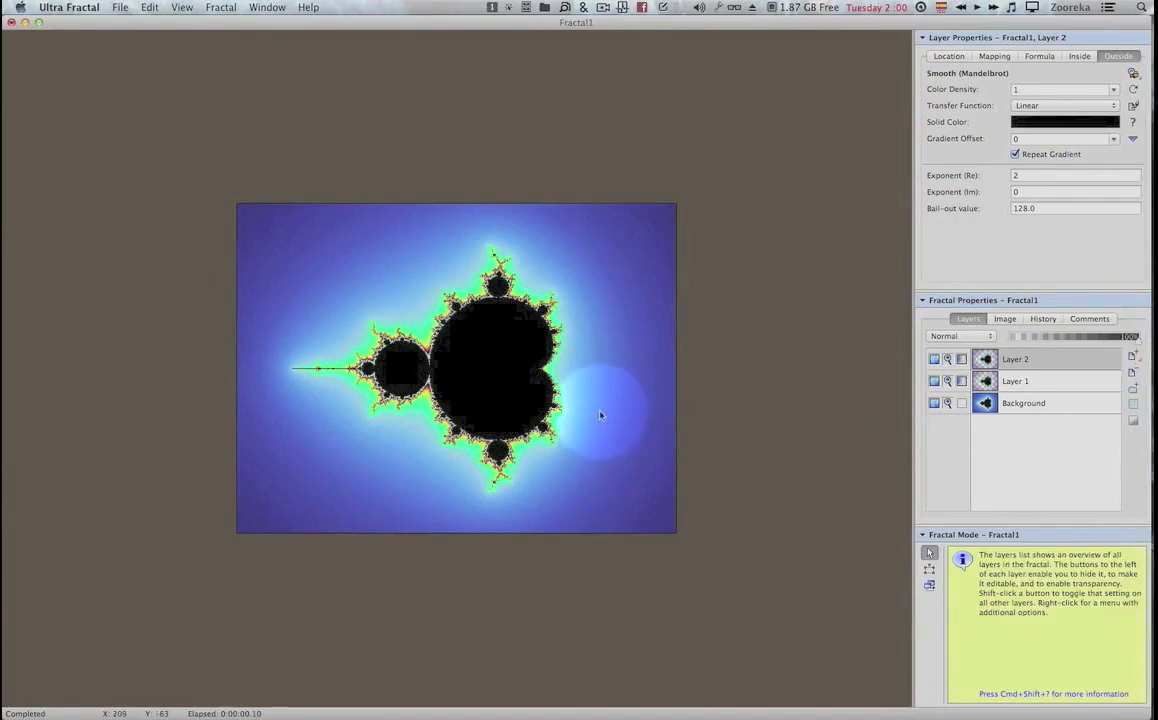
Make the purple control point in Layer 2's gradient fully opaque, and apply the Gaussian Integer outside coloring from Standard.ucl.
key(F4)
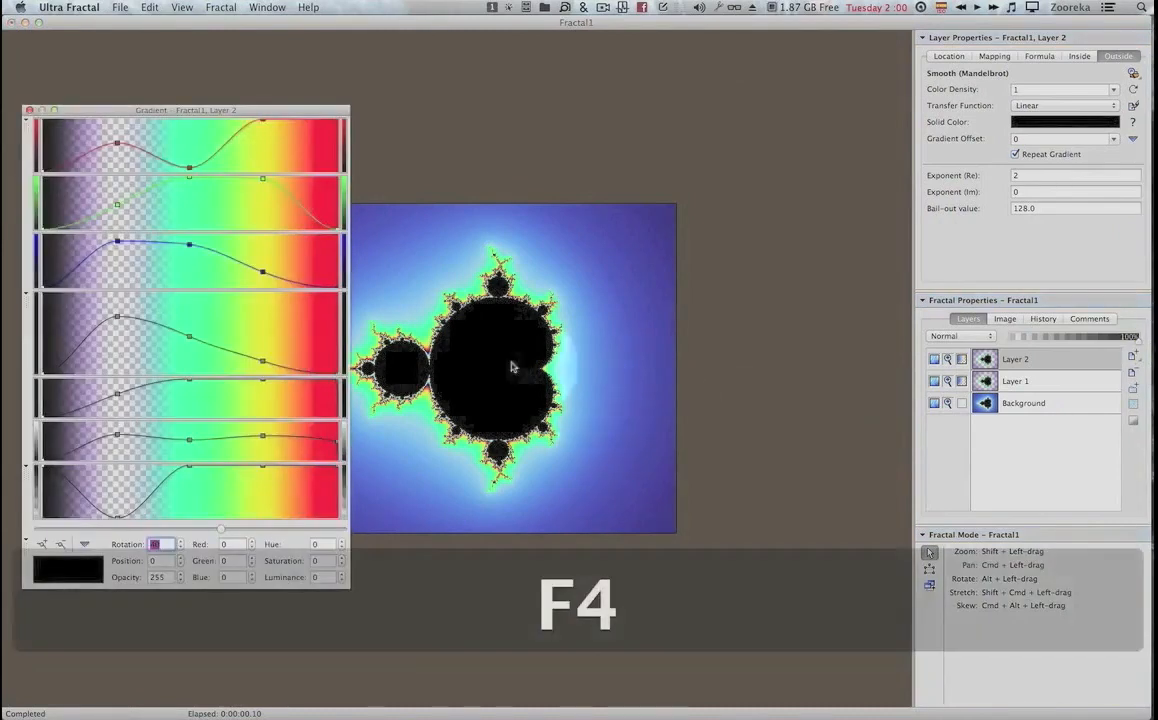
drag(117, 517, 120, 456)
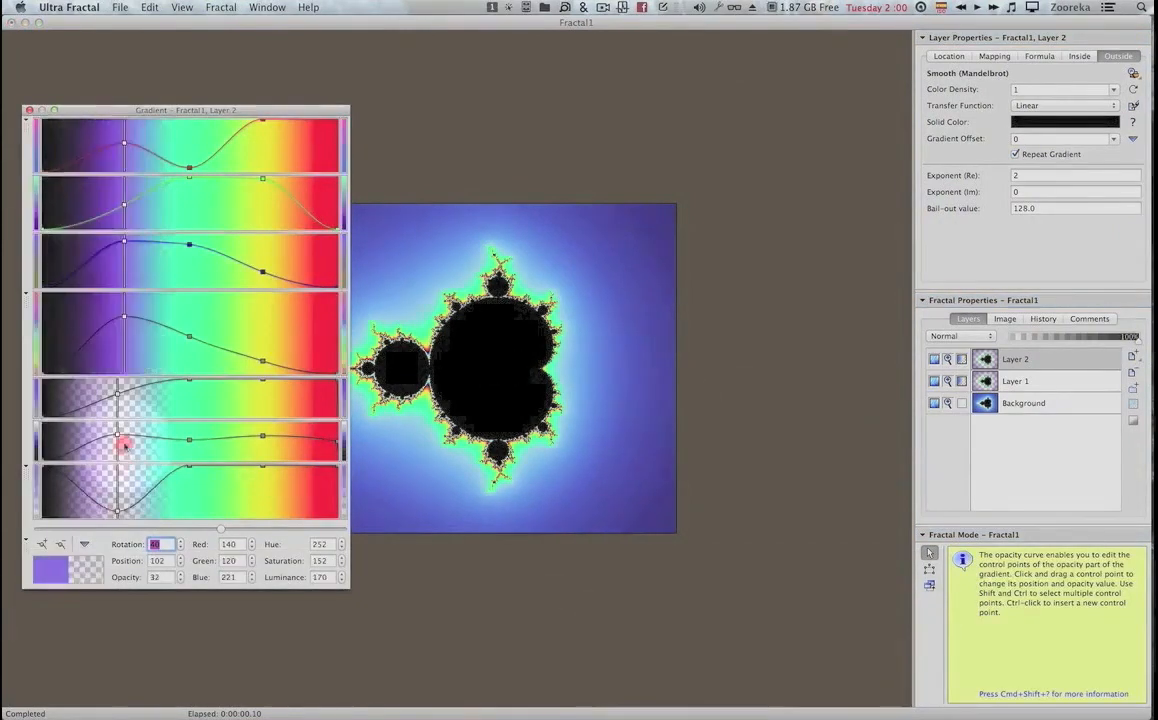
click(29, 109)
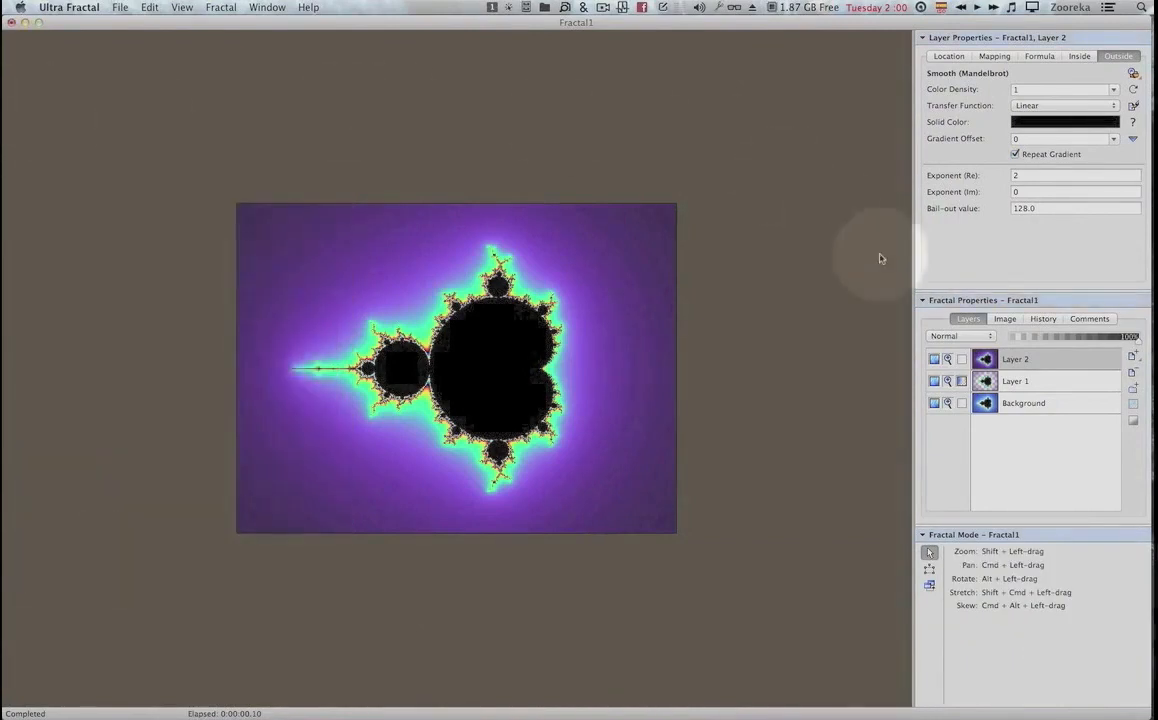
click(1133, 73)
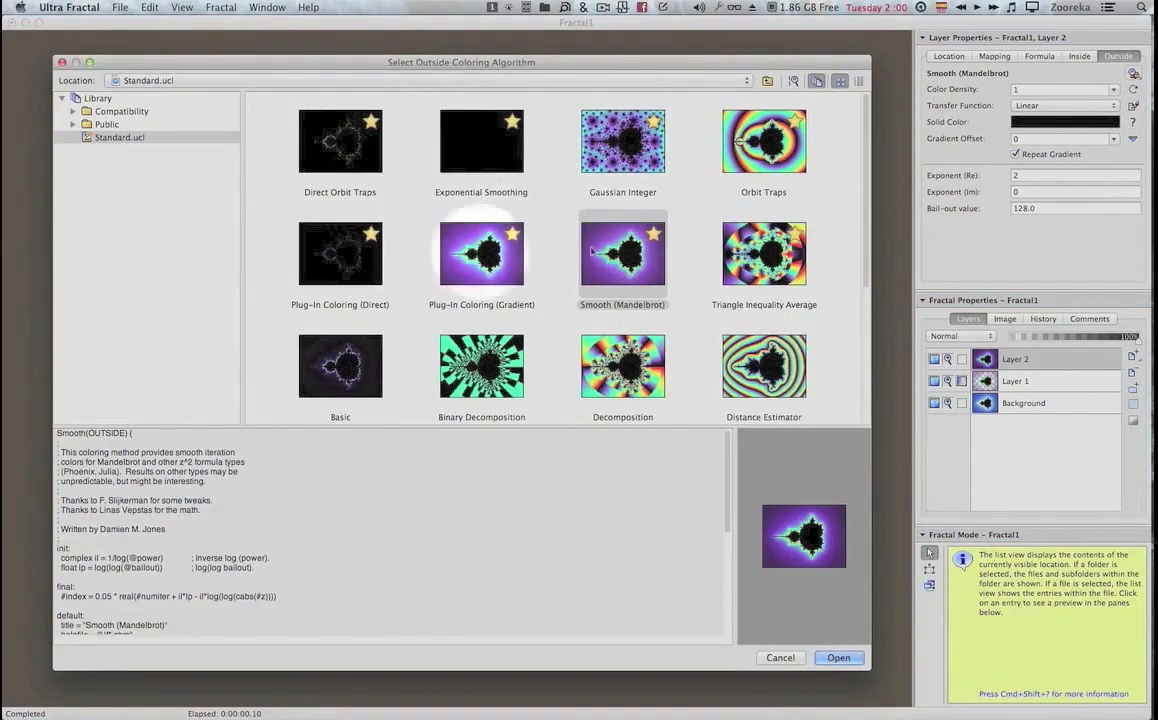
double_click(621, 131)
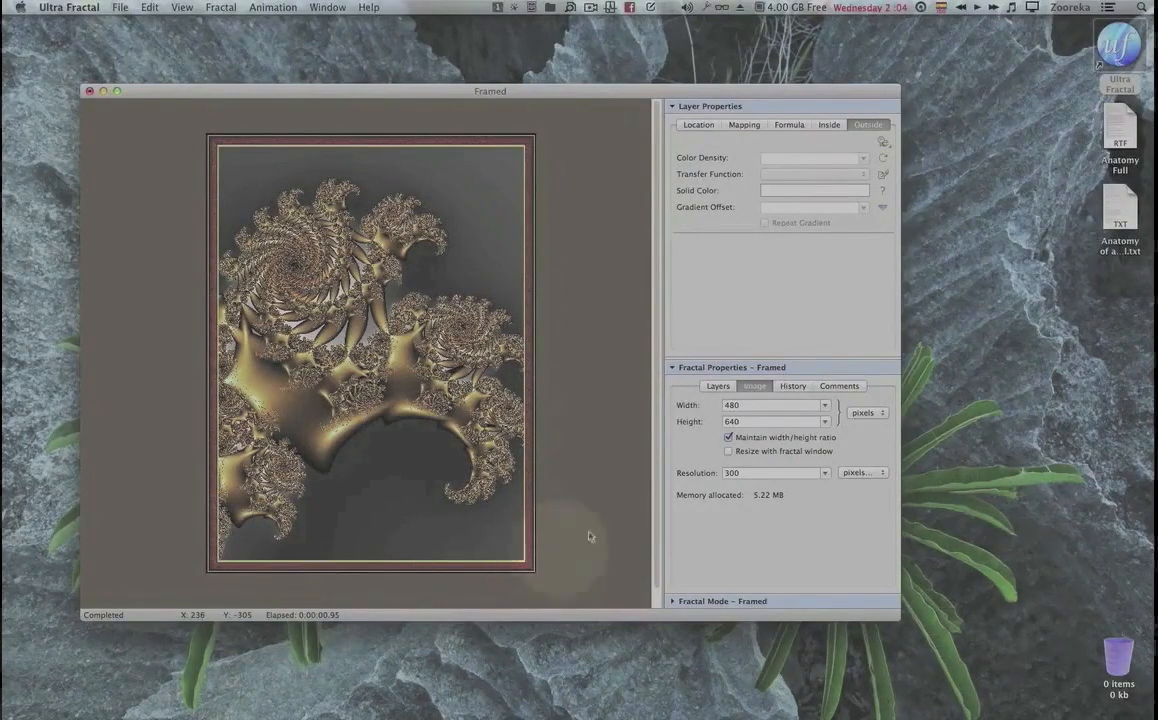
Show the layers of the Framed fractal, and open the Default fractal from Examples.upr in the parameter browser.
click(718, 386)
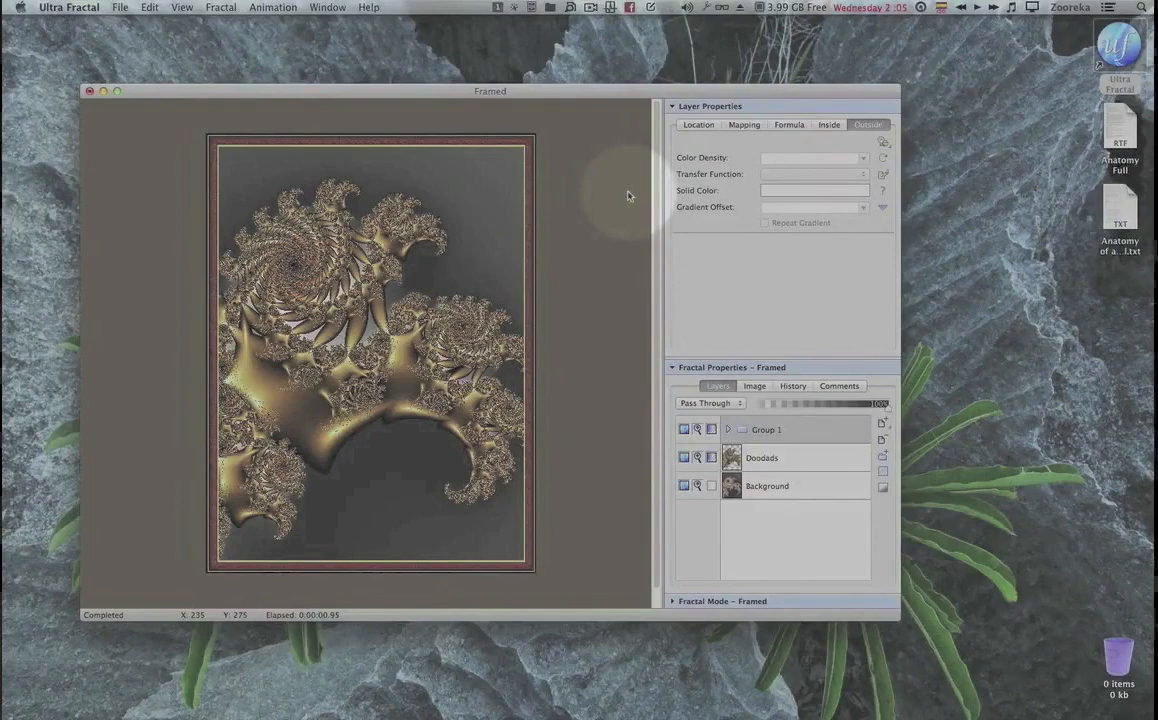
key(super+b)
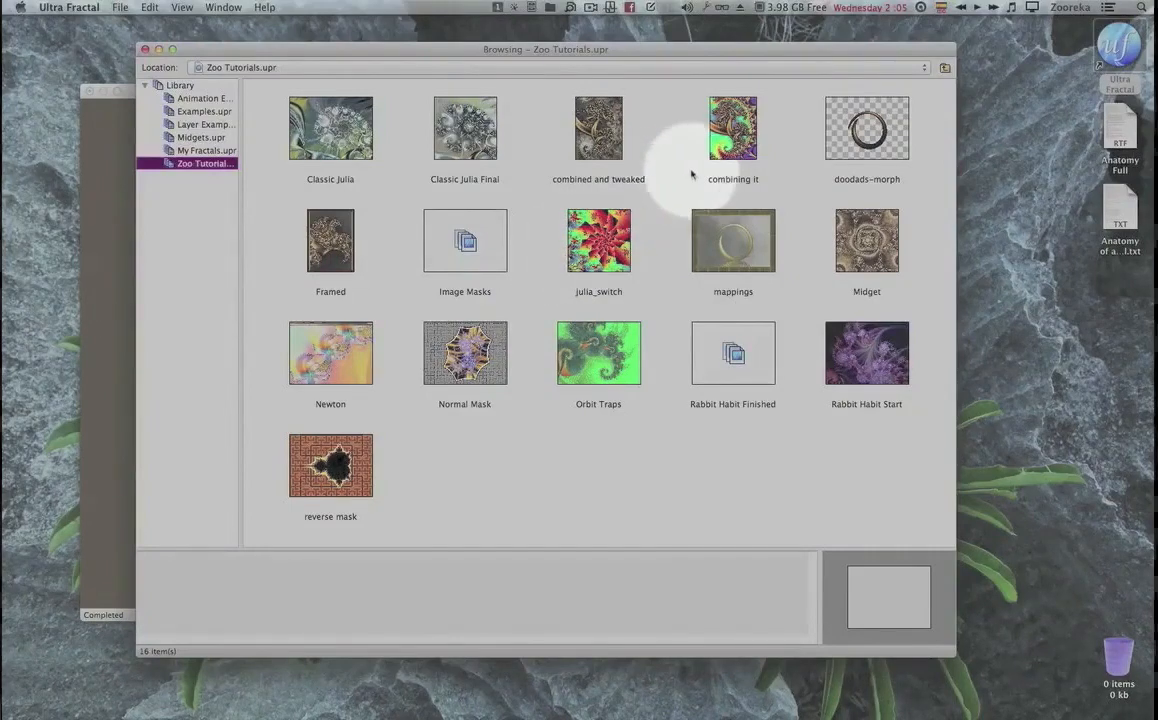
click(200, 111)
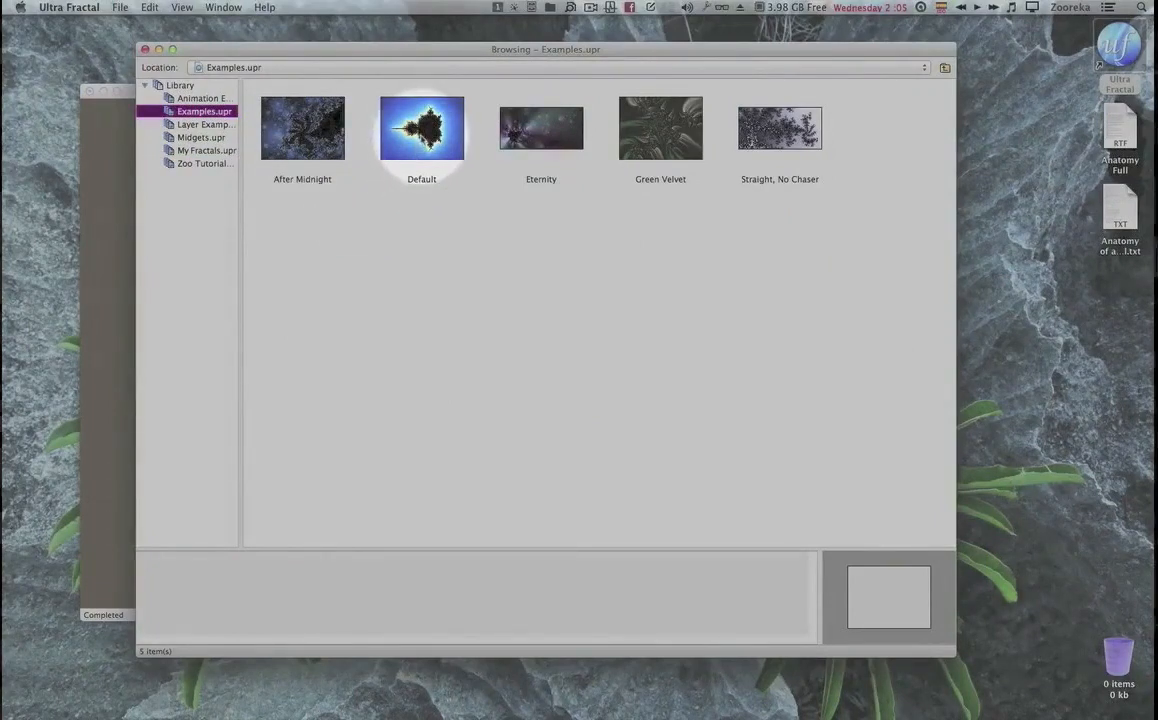
double_click(421, 128)
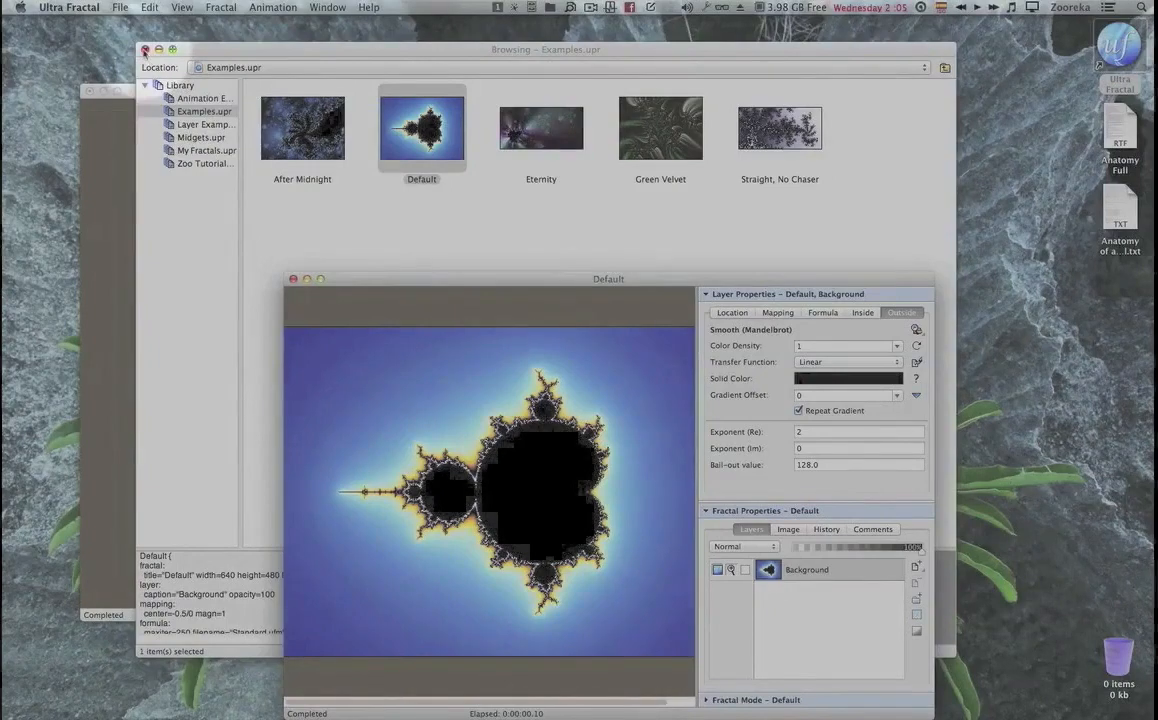
click(144, 49)
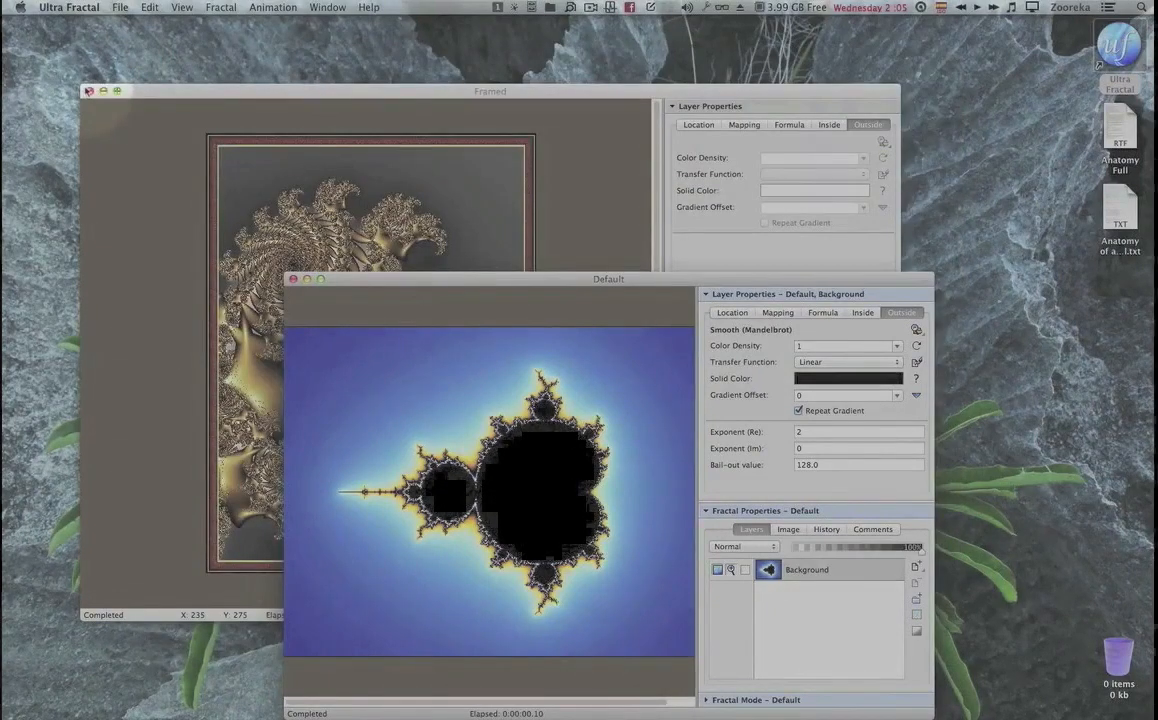
Close the Framed fractal without saving and enlarge the Default fractal's window to fill the screen.
click(88, 91)
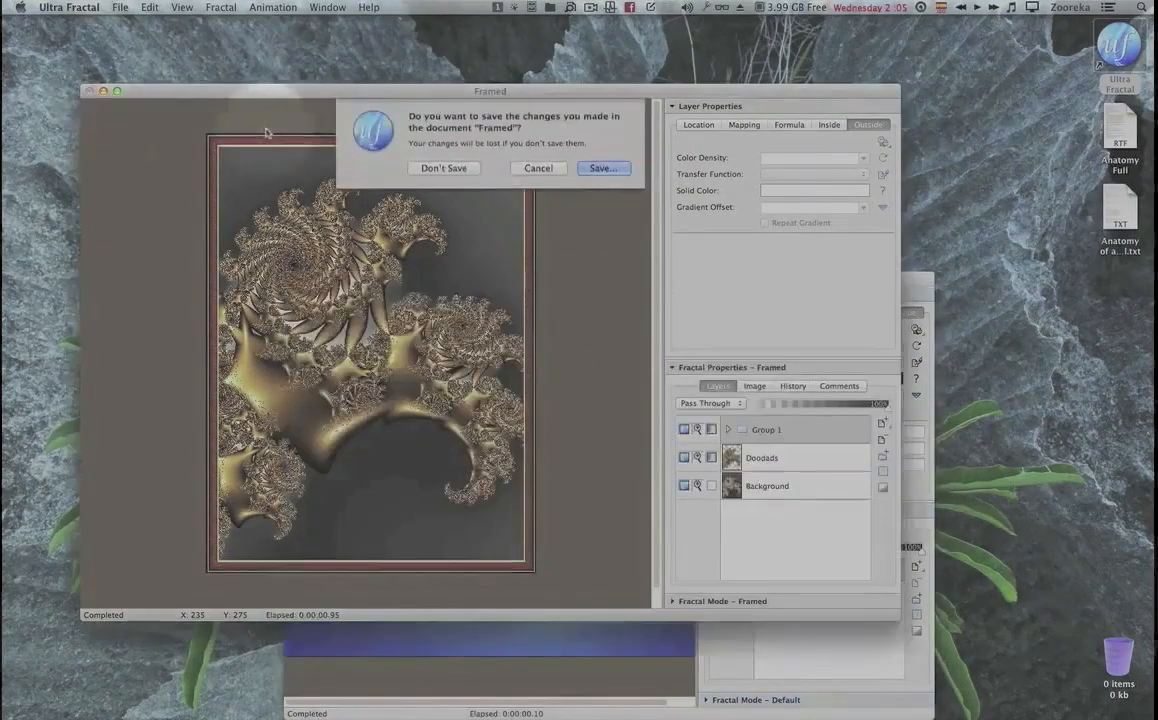
click(428, 168)
drag(527, 261, 427, 66)
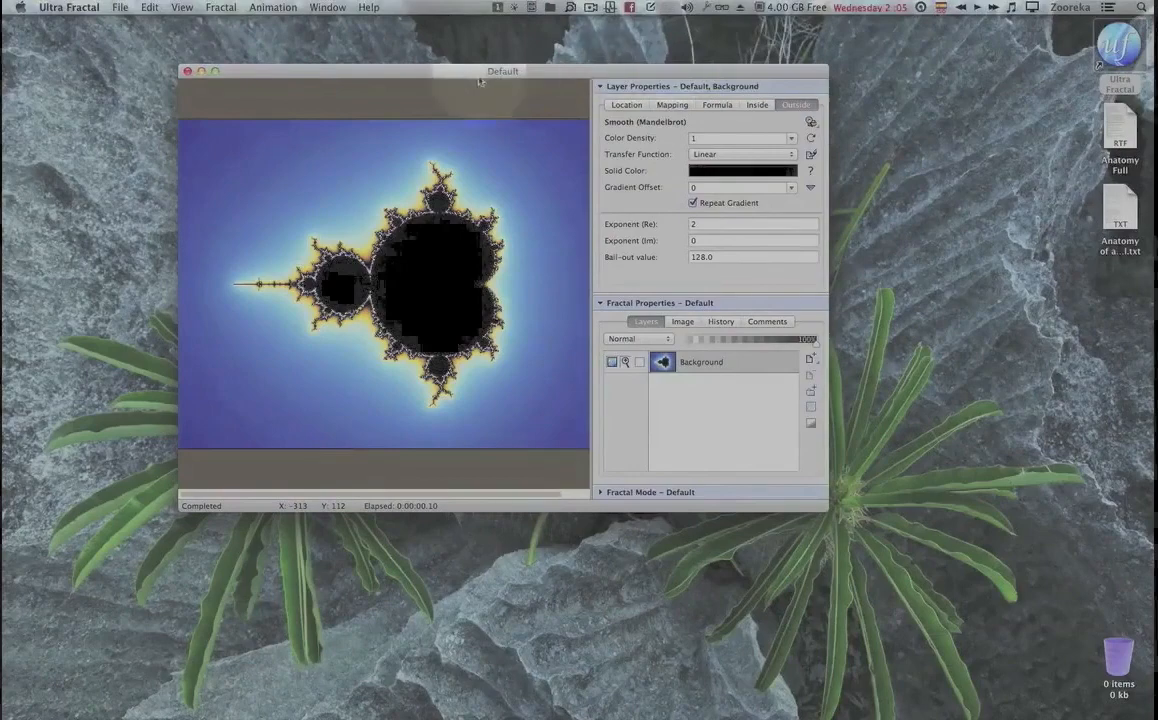
click(215, 71)
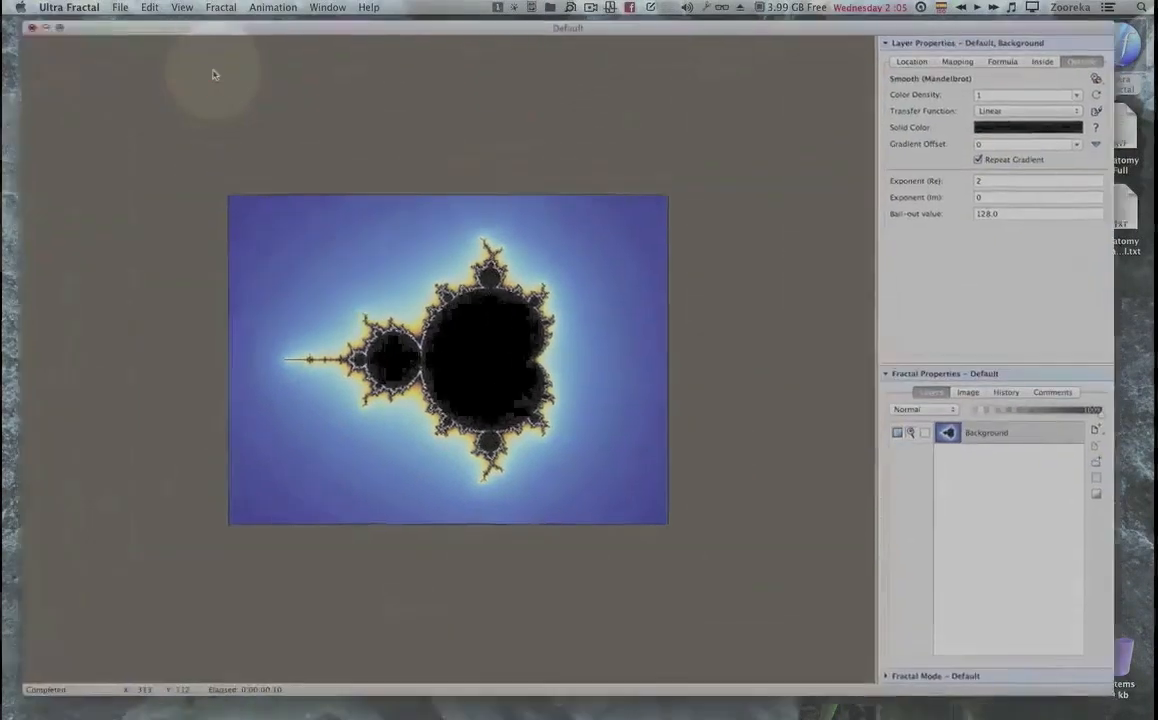
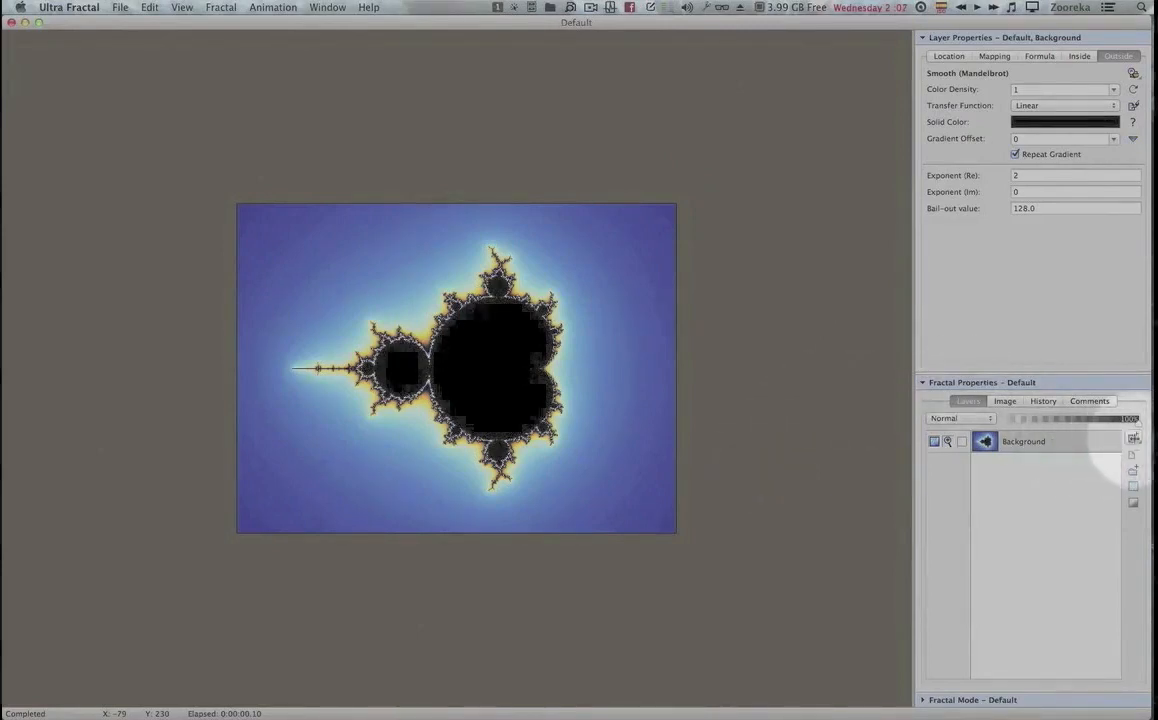
Add a new layer above the Background layer and rename it "Frame -".
click(1134, 438)
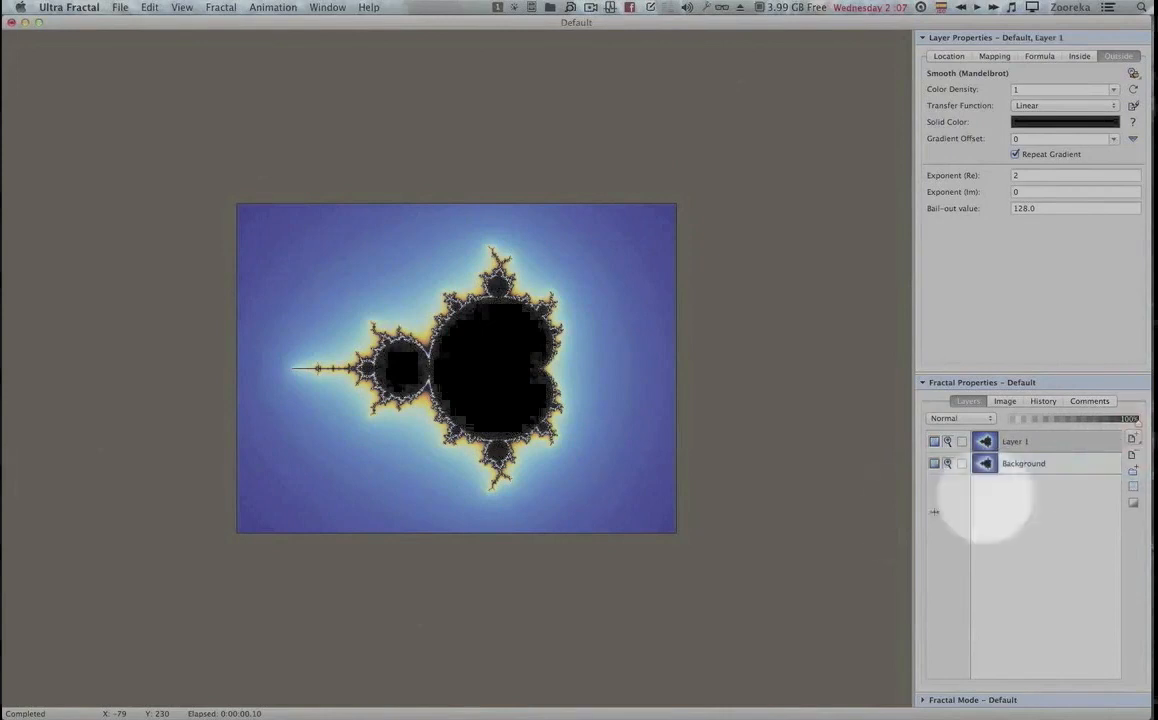
right_click(1014, 449)
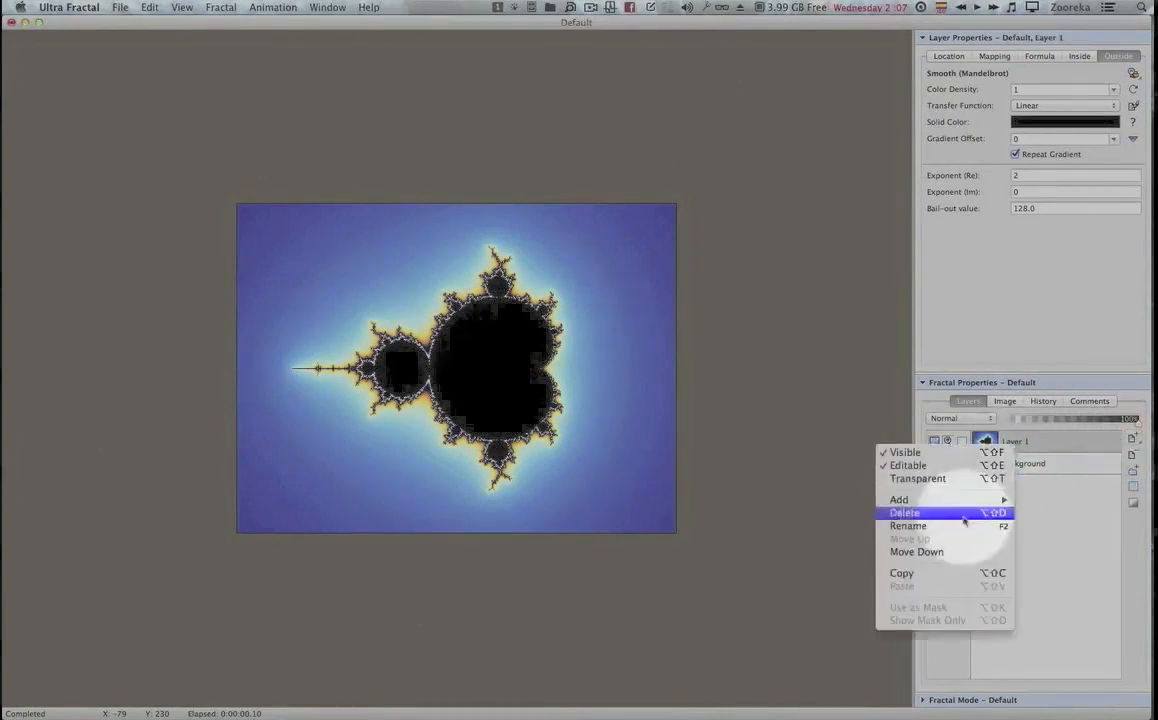
click(910, 526)
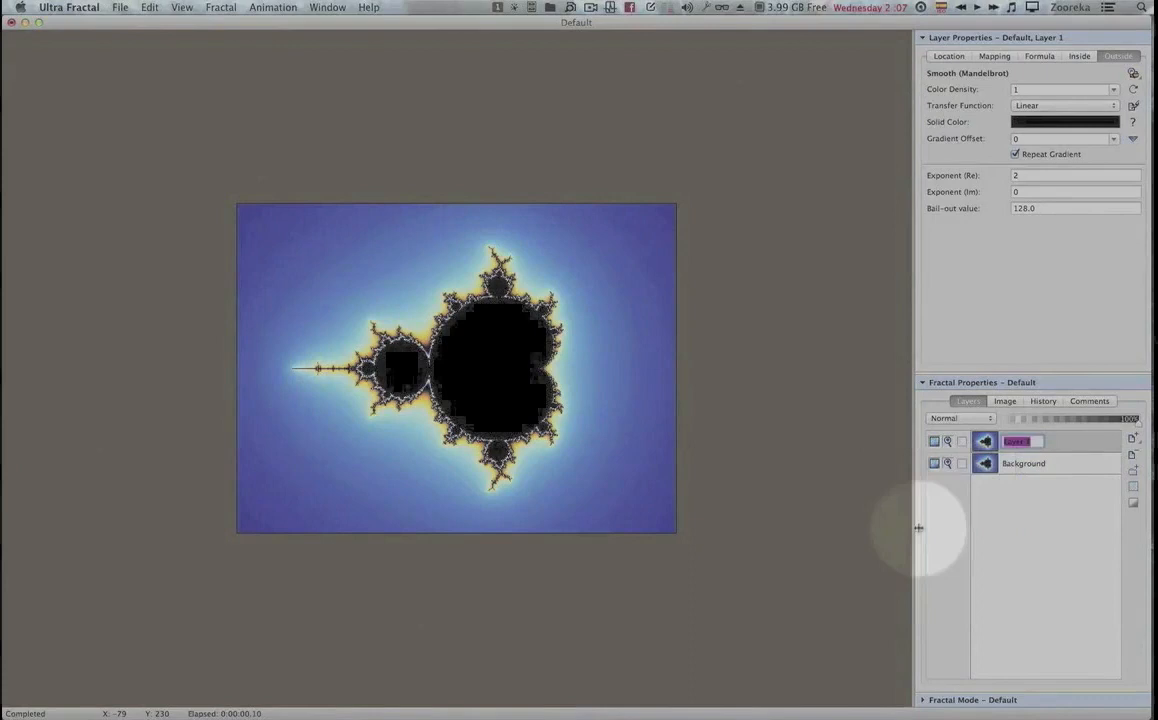
text(Frame)
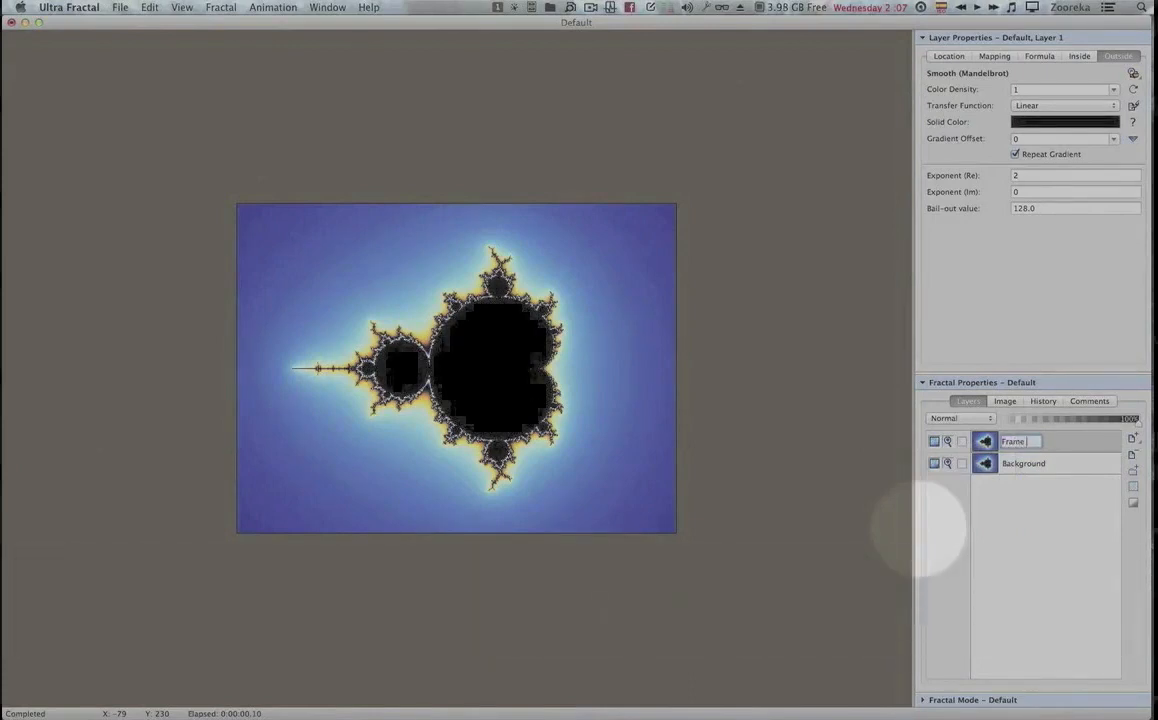
text( -)
key(Return)
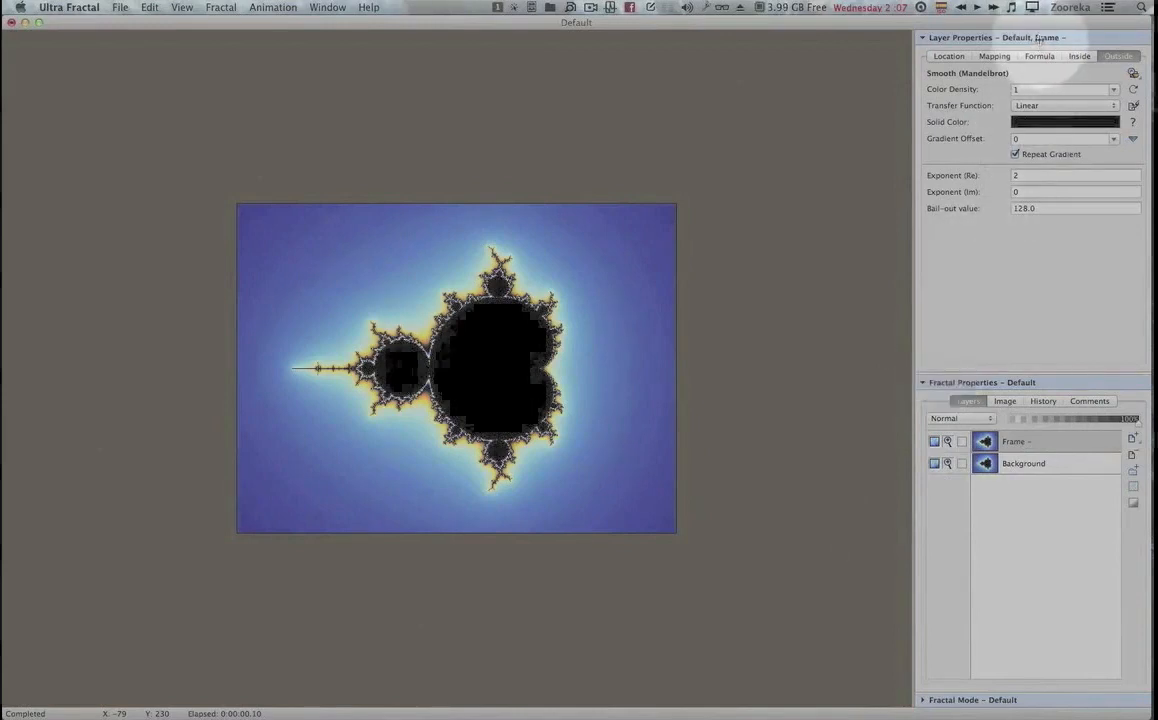
Detach the layer properties and apply the Pixel (jp) formula from jp.ufm in My Formulae to the Frame layer.
drag(1045, 37, 773, 94)
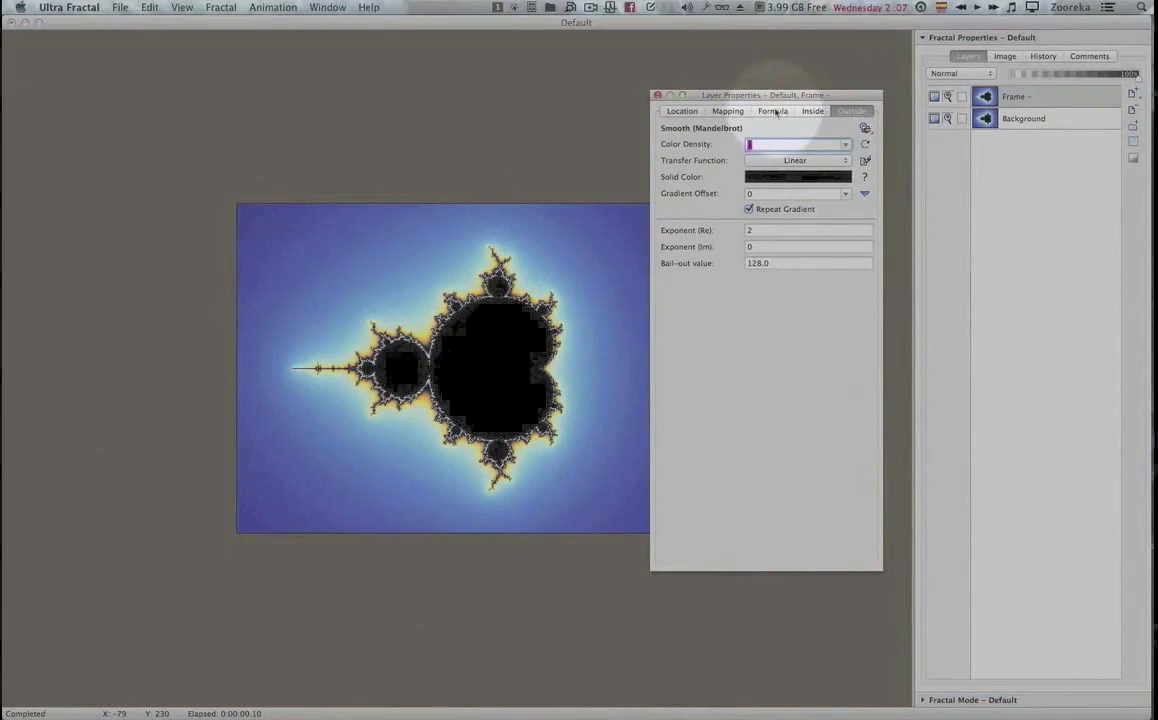
click(773, 111)
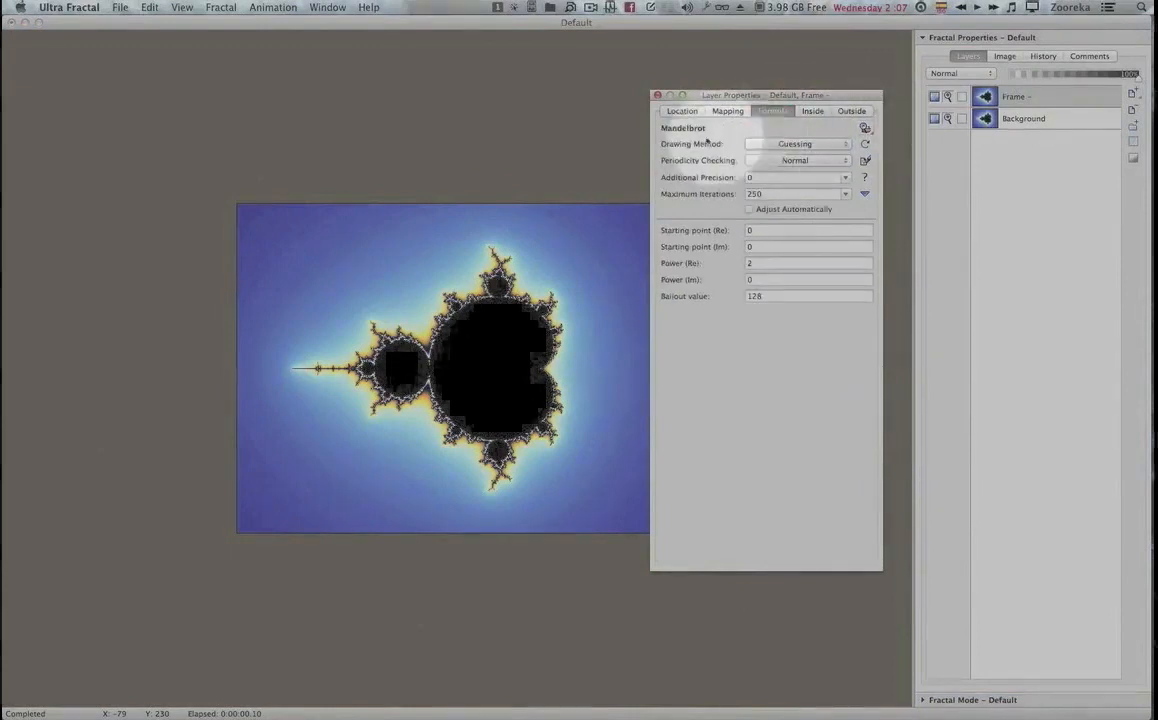
click(865, 128)
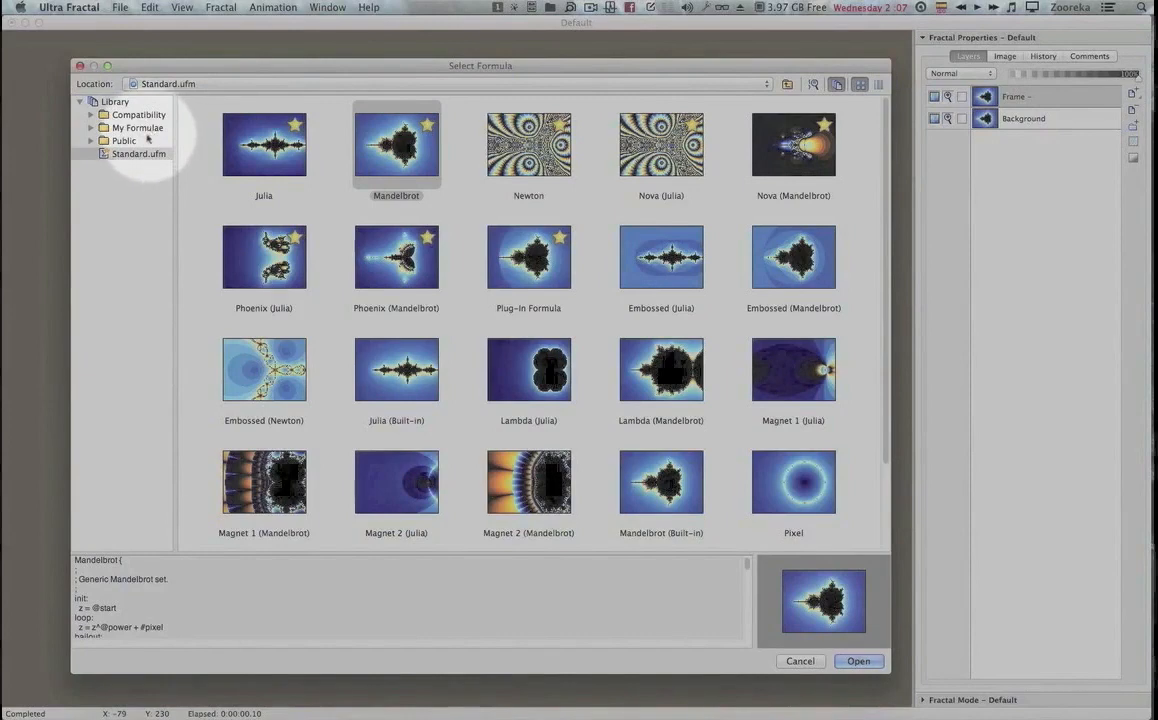
click(91, 141)
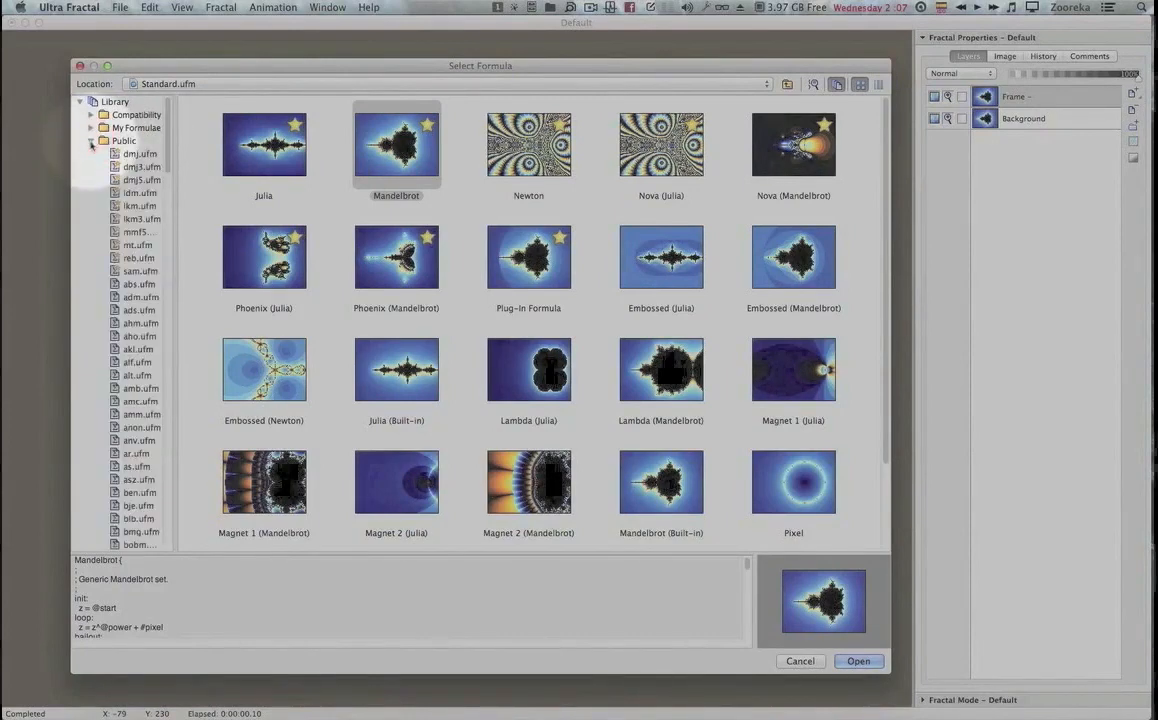
drag(166, 128, 152, 99)
click(90, 142)
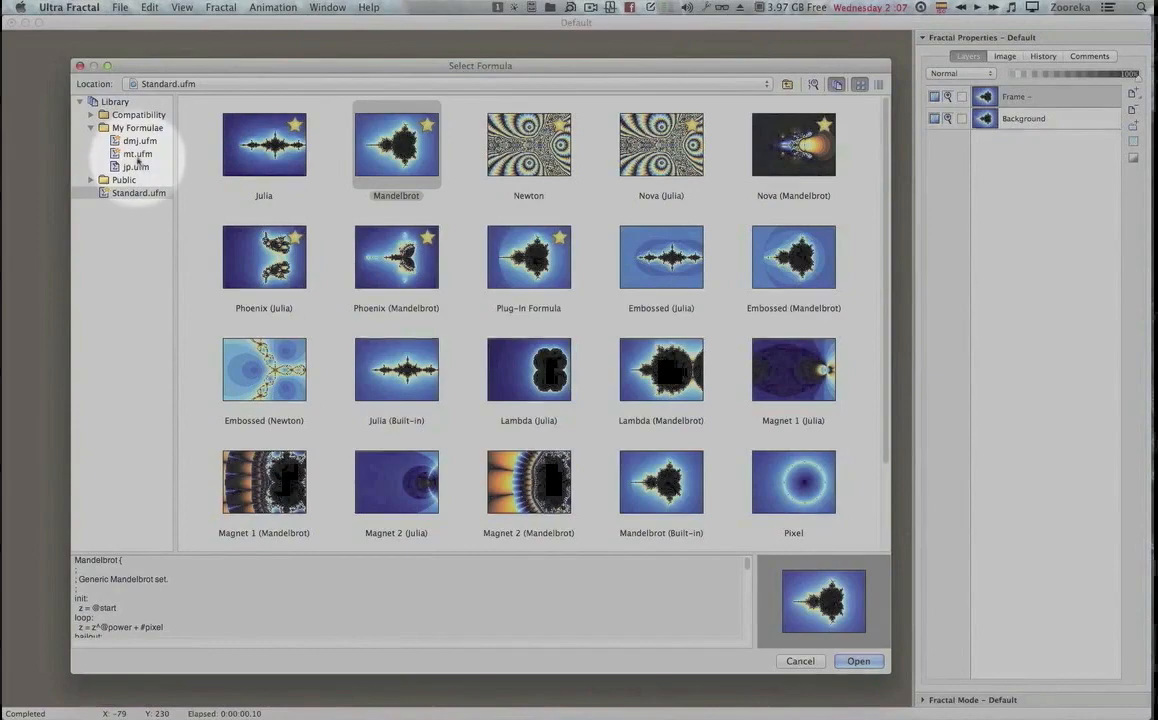
click(138, 155)
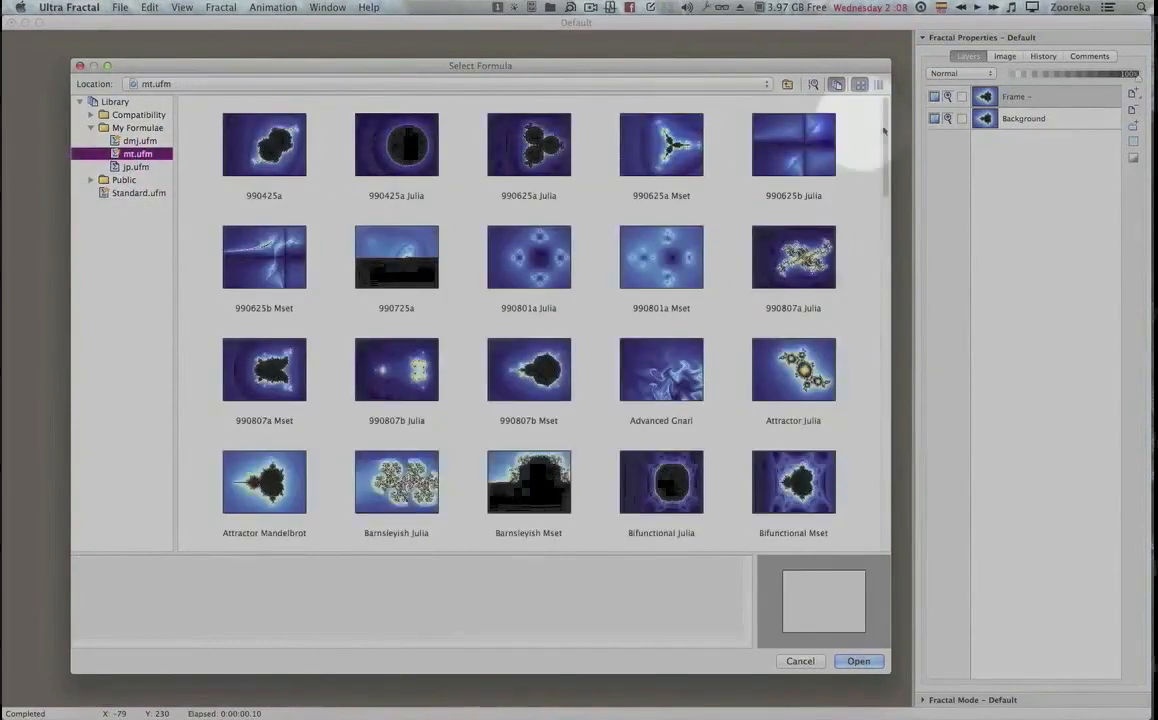
drag(884, 135, 874, 427)
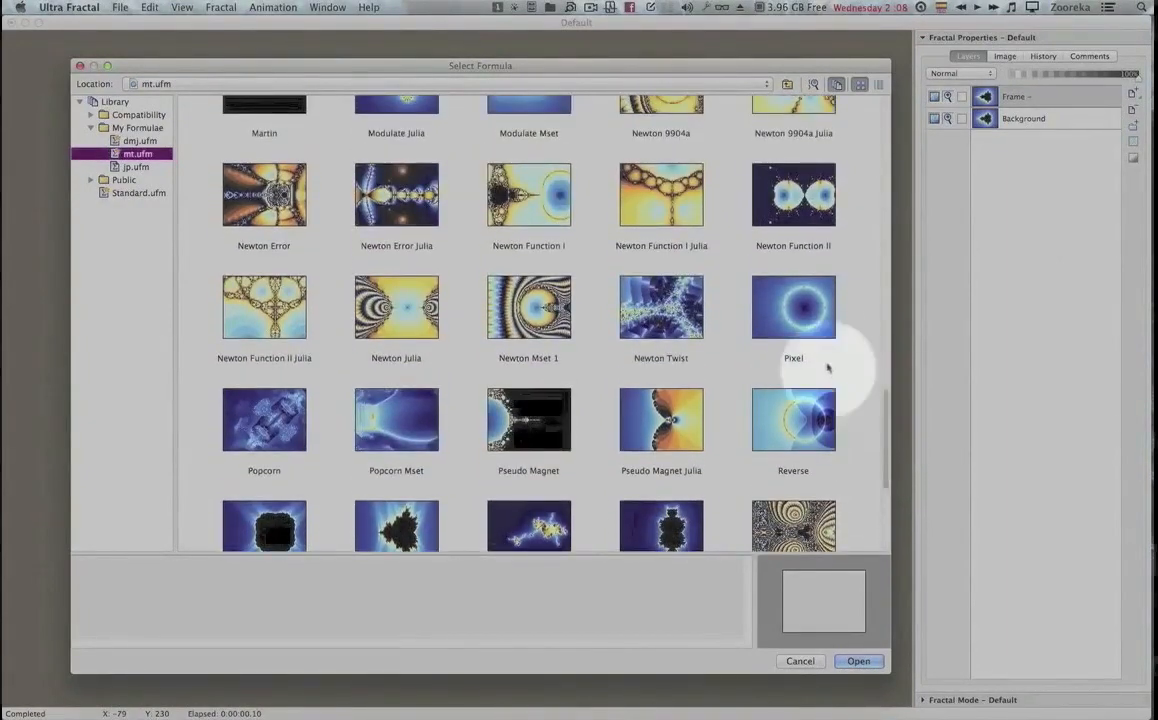
click(138, 168)
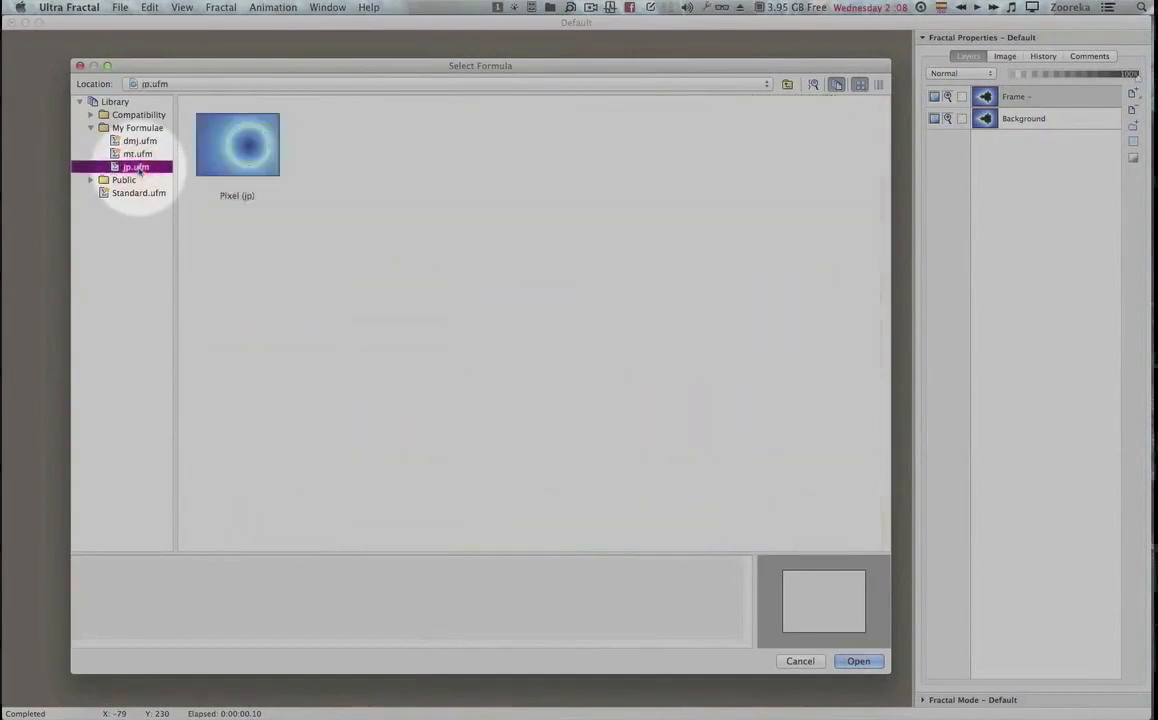
click(249, 150)
double_click(249, 150)
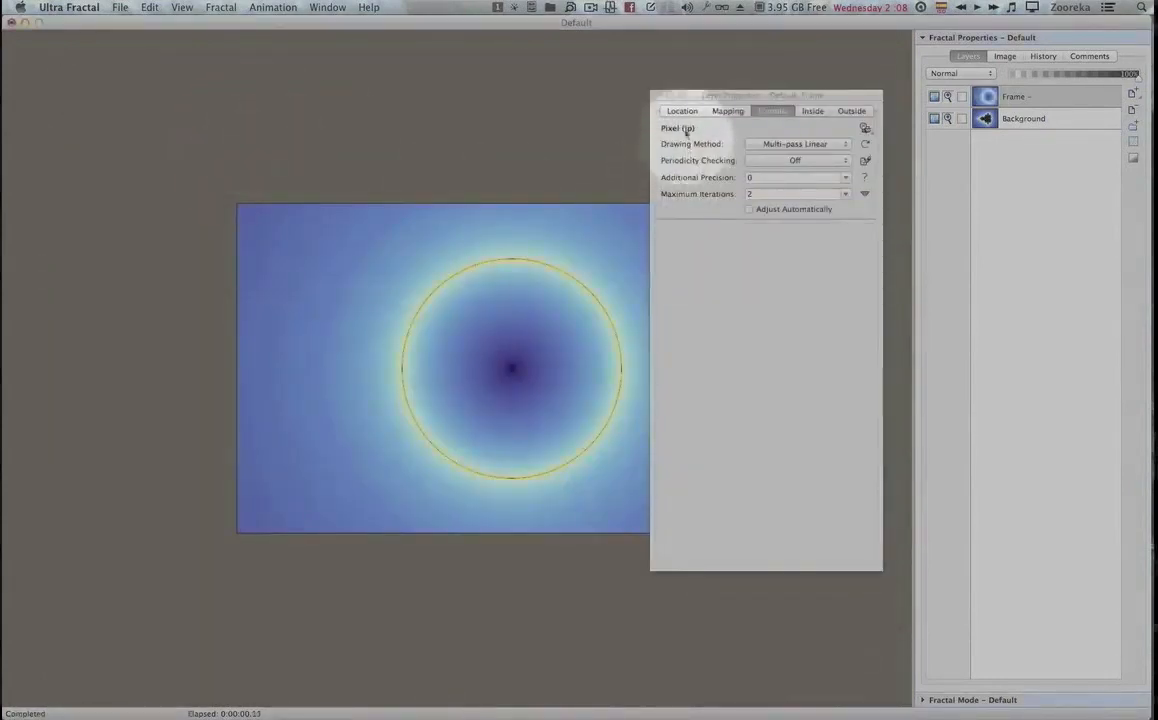
Reset the Frame layer's location to center the Pixel (jp) formula, and go back to its formula settings.
click(684, 112)
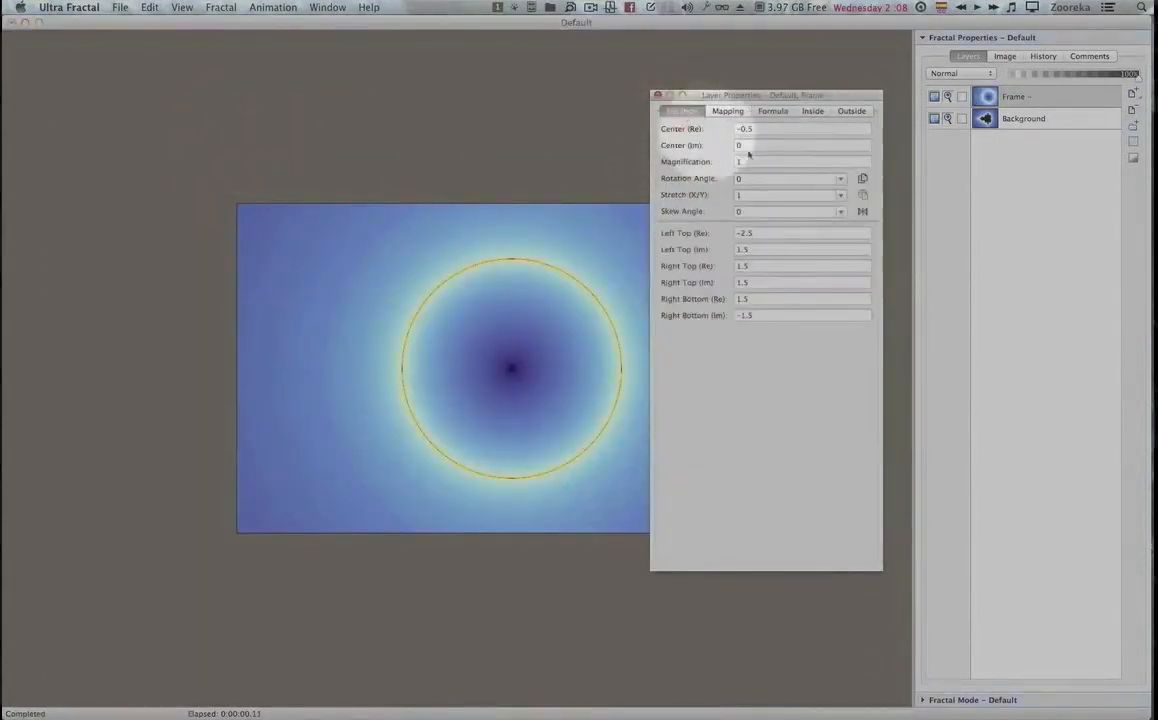
click(862, 211)
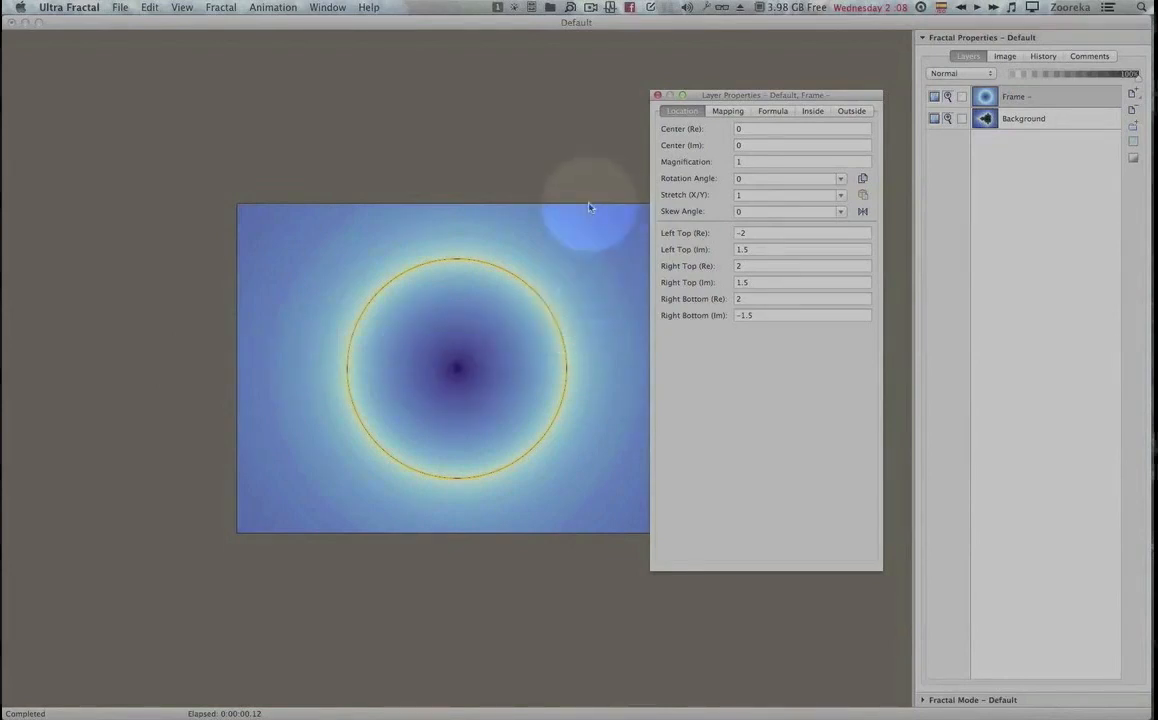
click(773, 111)
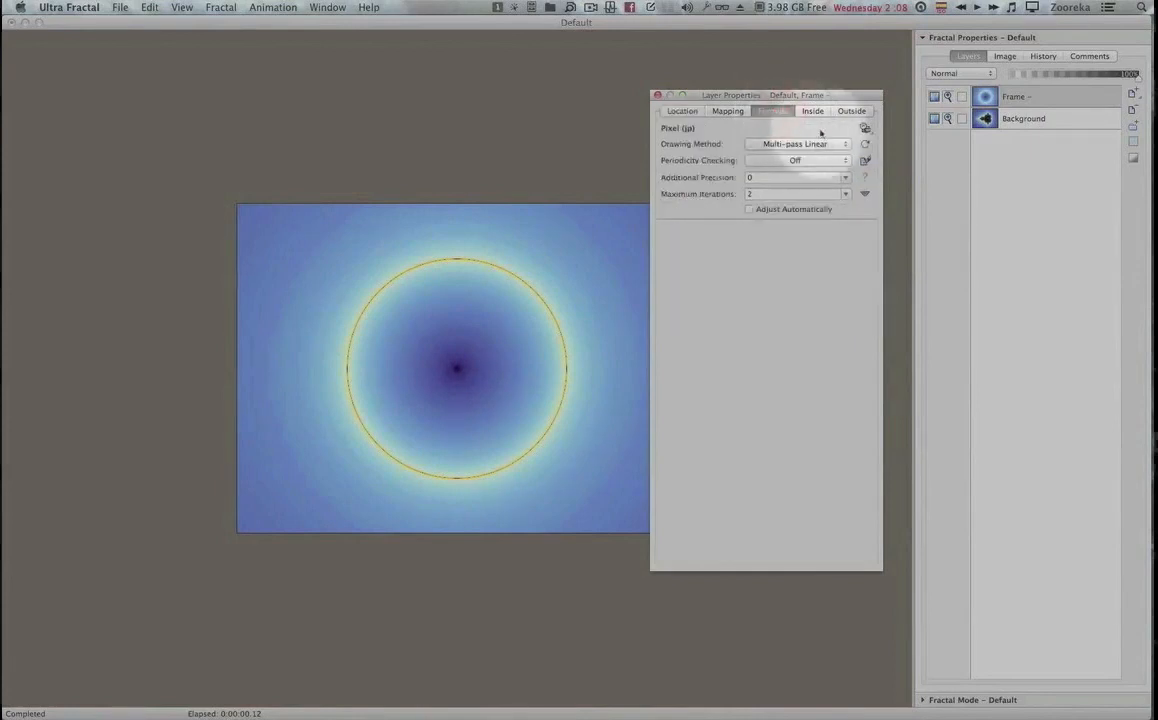
Apply the Frames-Jos outside coloring from jos.ucl in My Formulae to the Frame layer.
click(863, 112)
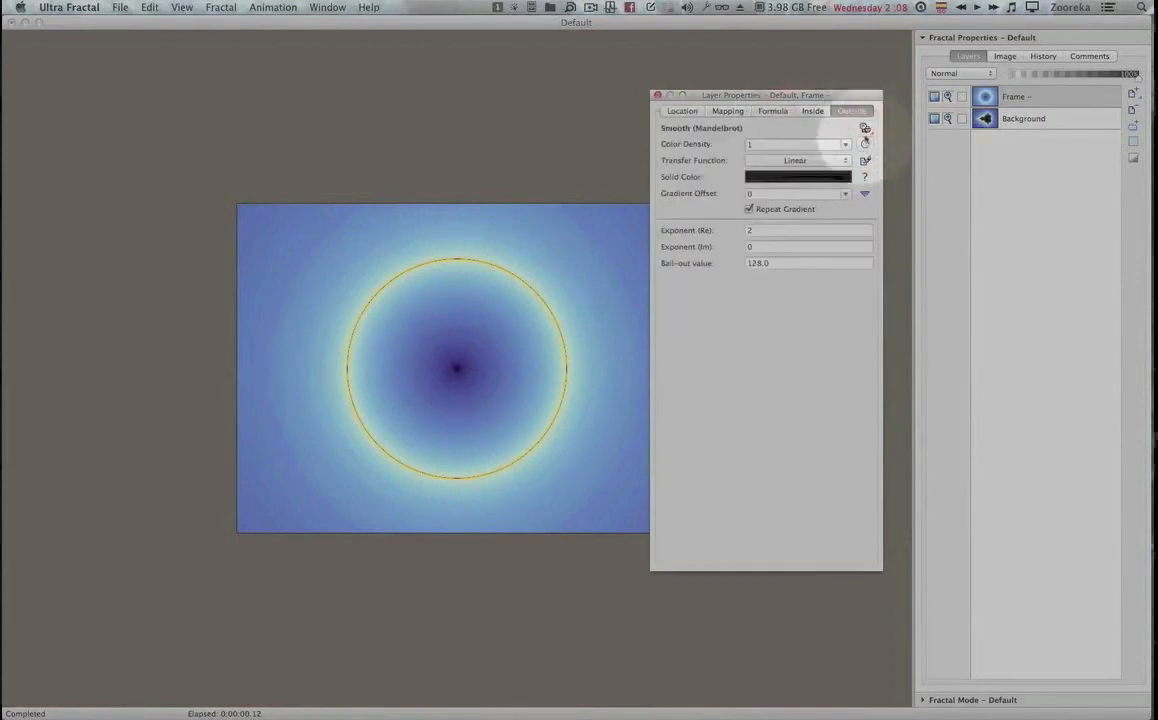
click(865, 131)
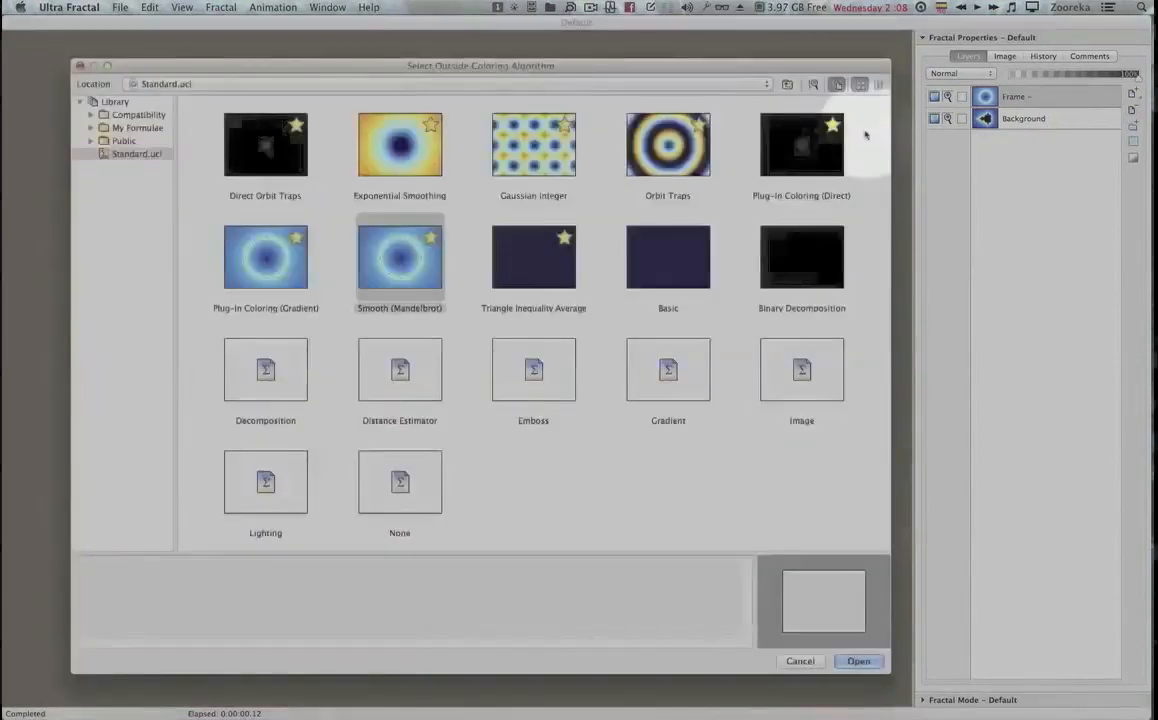
click(91, 128)
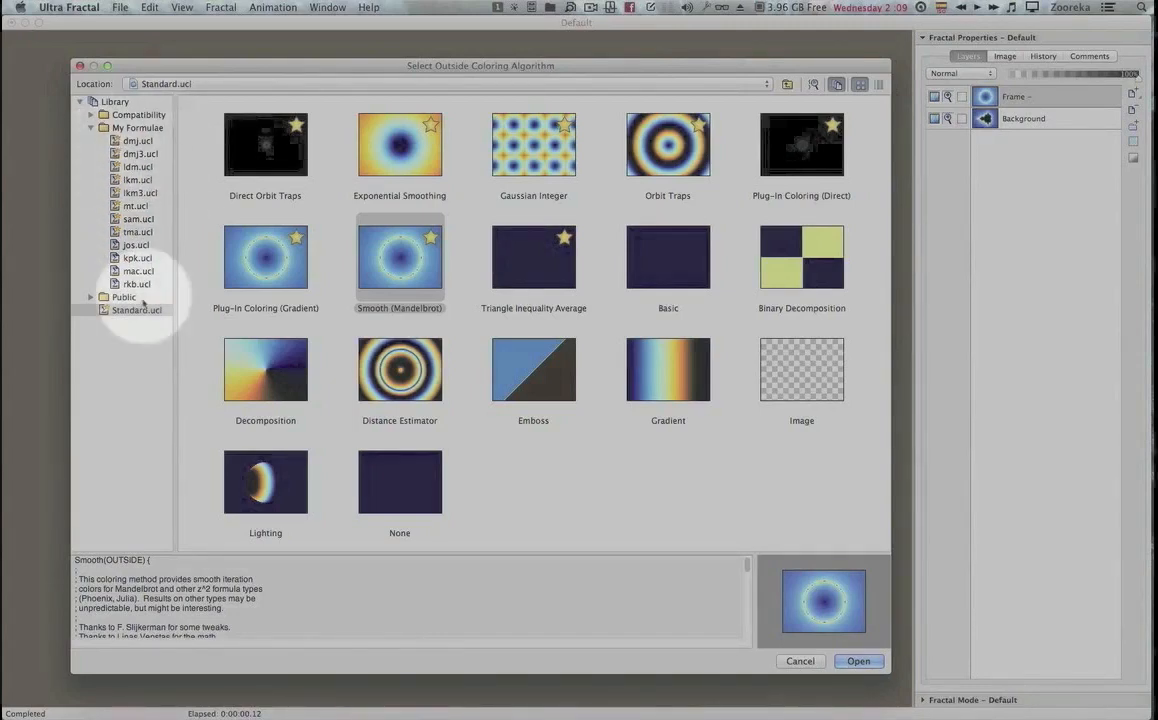
click(134, 245)
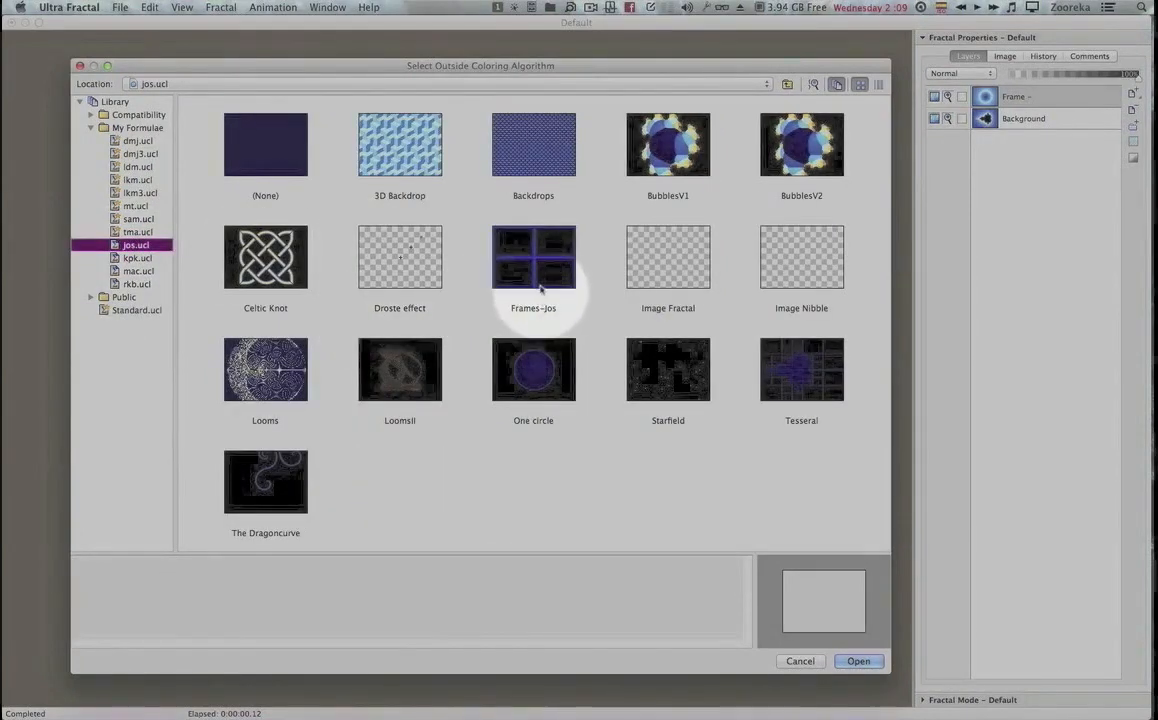
double_click(540, 277)
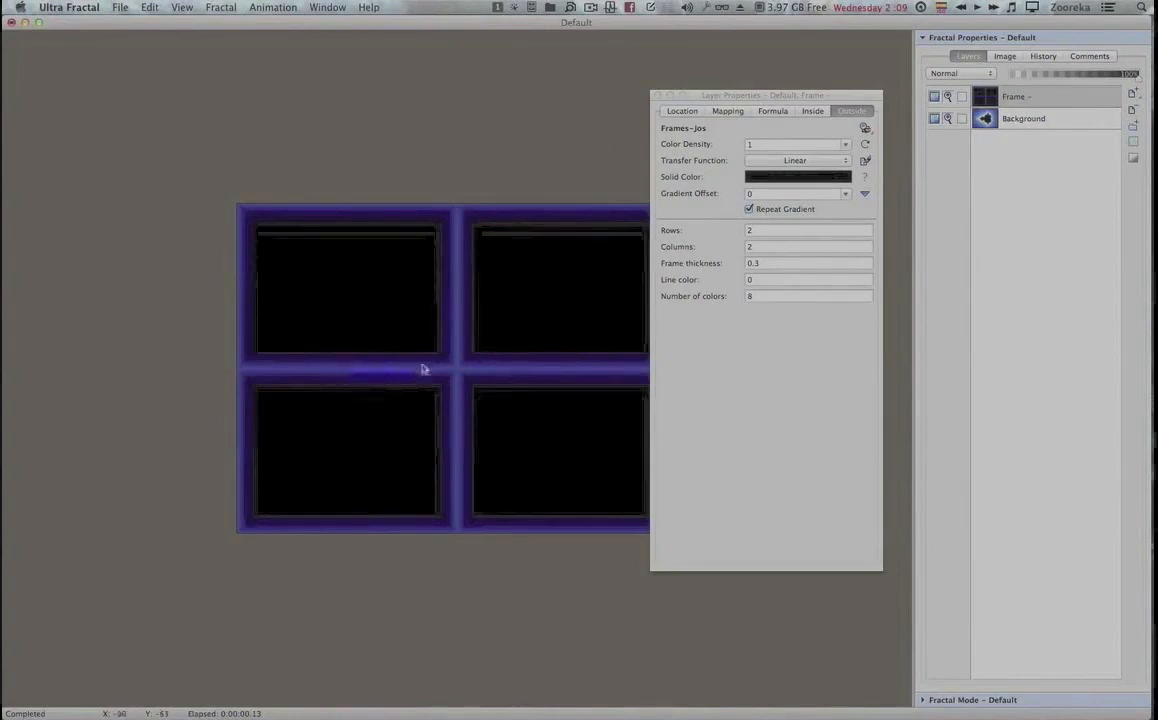
Make the Frame layer's outside solid color fully transparent so the fractal shows through the frame.
drag(768, 101, 797, 118)
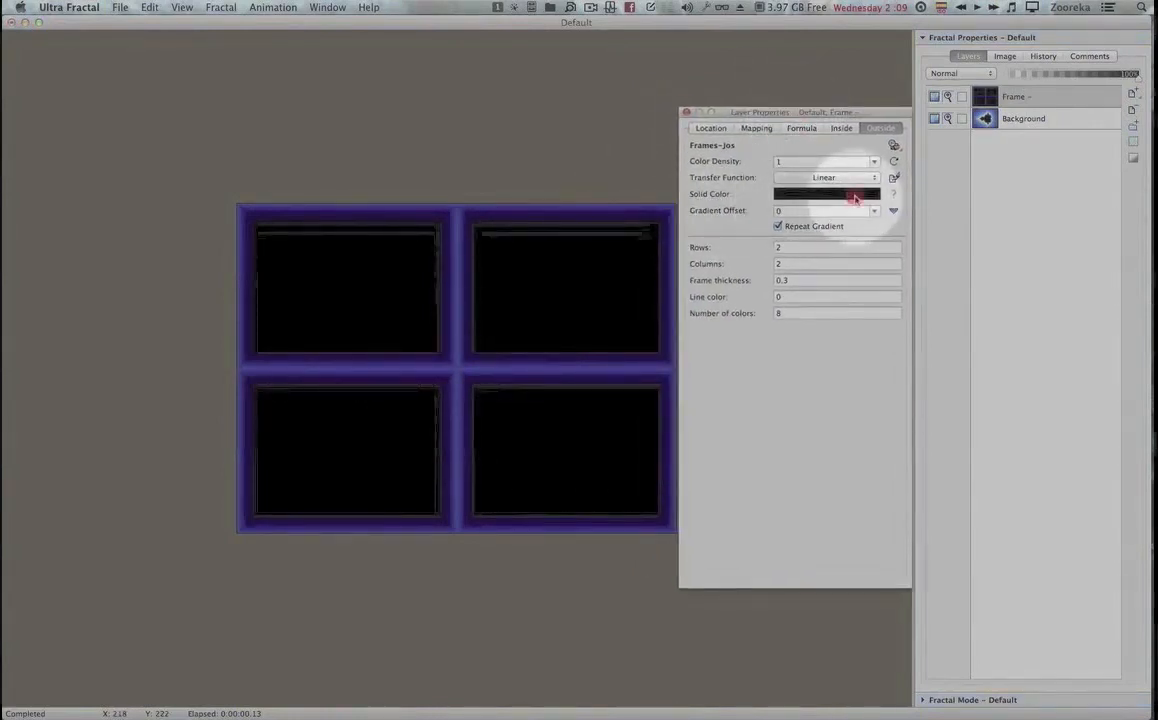
click(854, 199)
drag(762, 196, 700, 201)
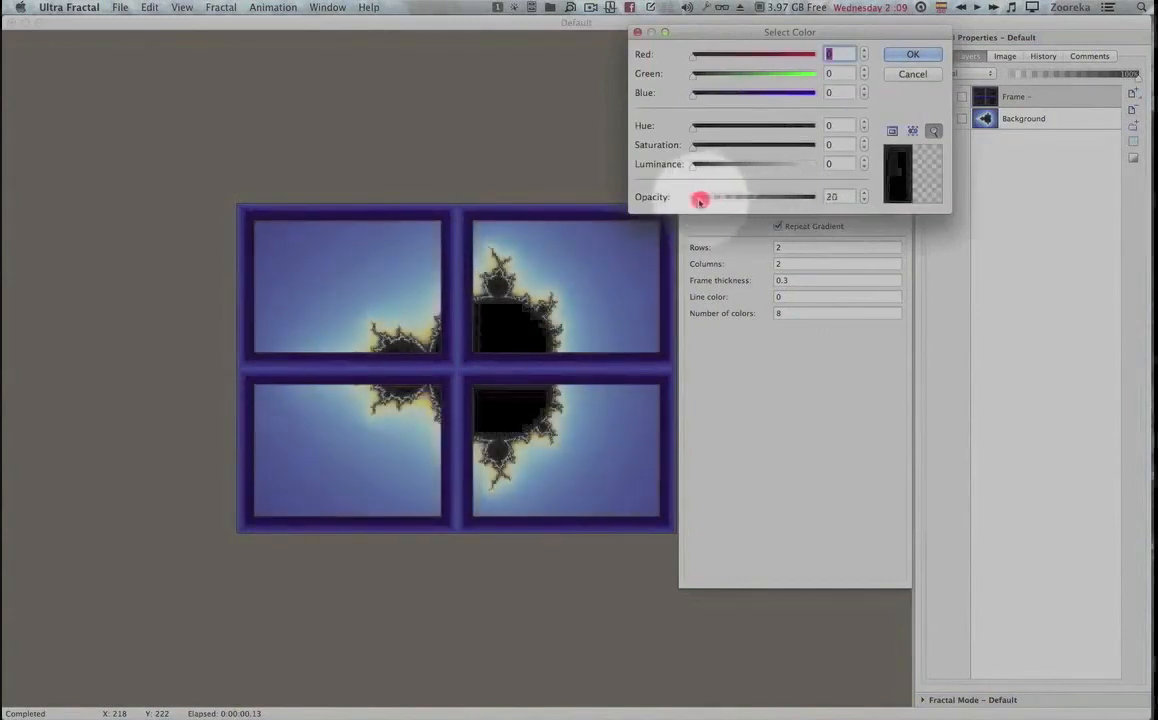
click(910, 54)
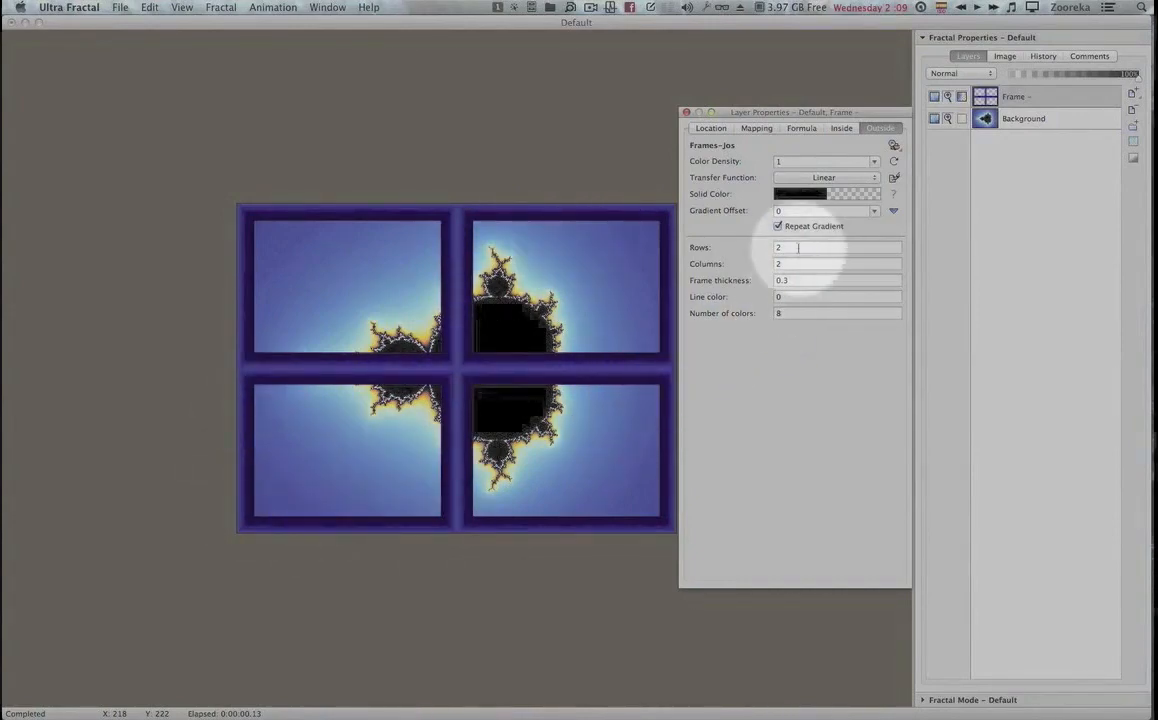
Set the frame coloring to 1 row and 1 column.
drag(796, 248, 777, 248)
text(1)
drag(789, 261, 757, 265)
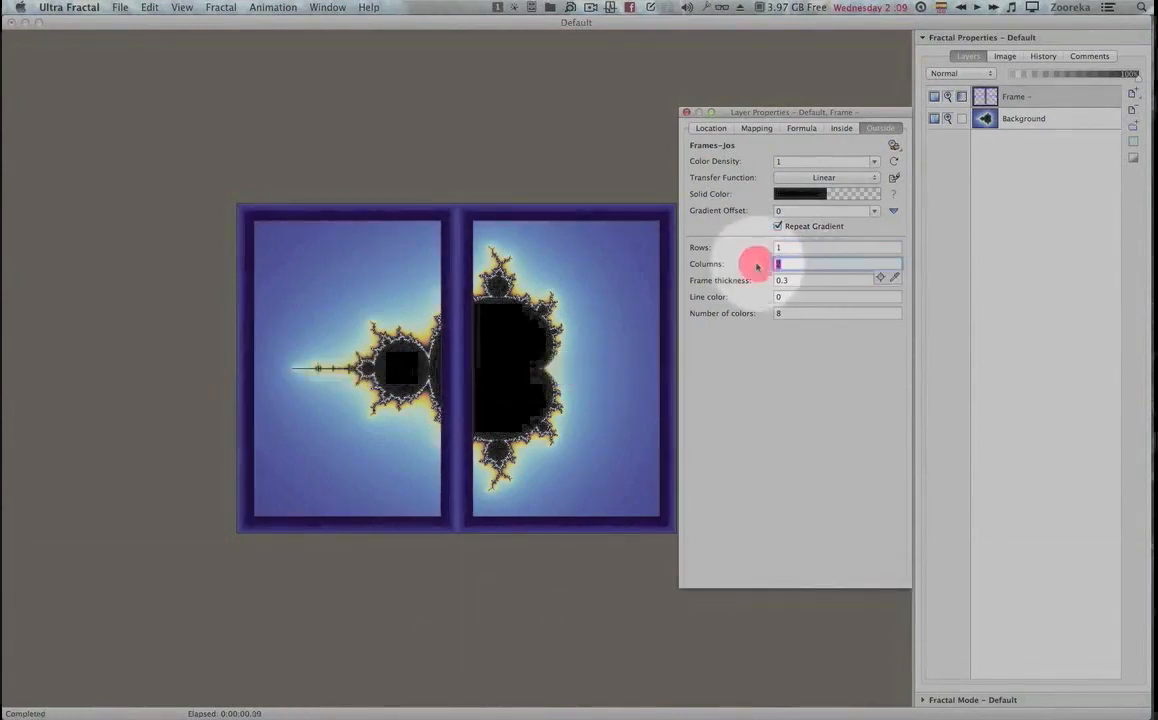
text(1)
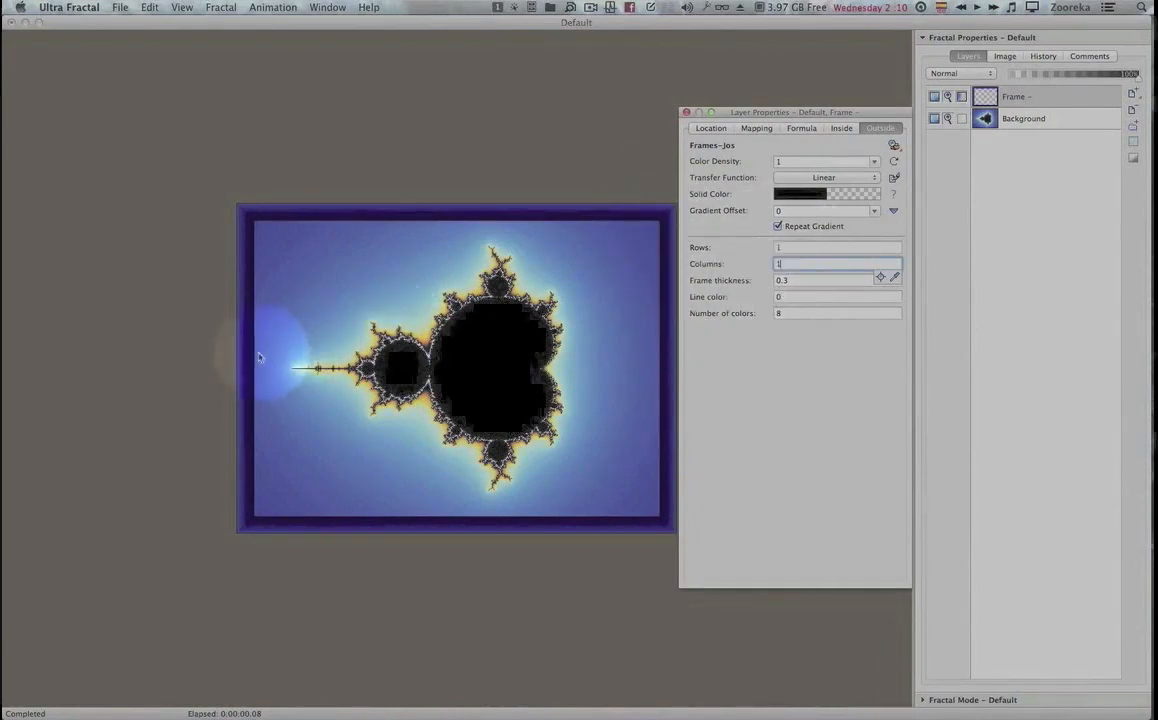
Set the frame's number of colors to 2 and dock the layer properties again above the fractal properties.
click(785, 313)
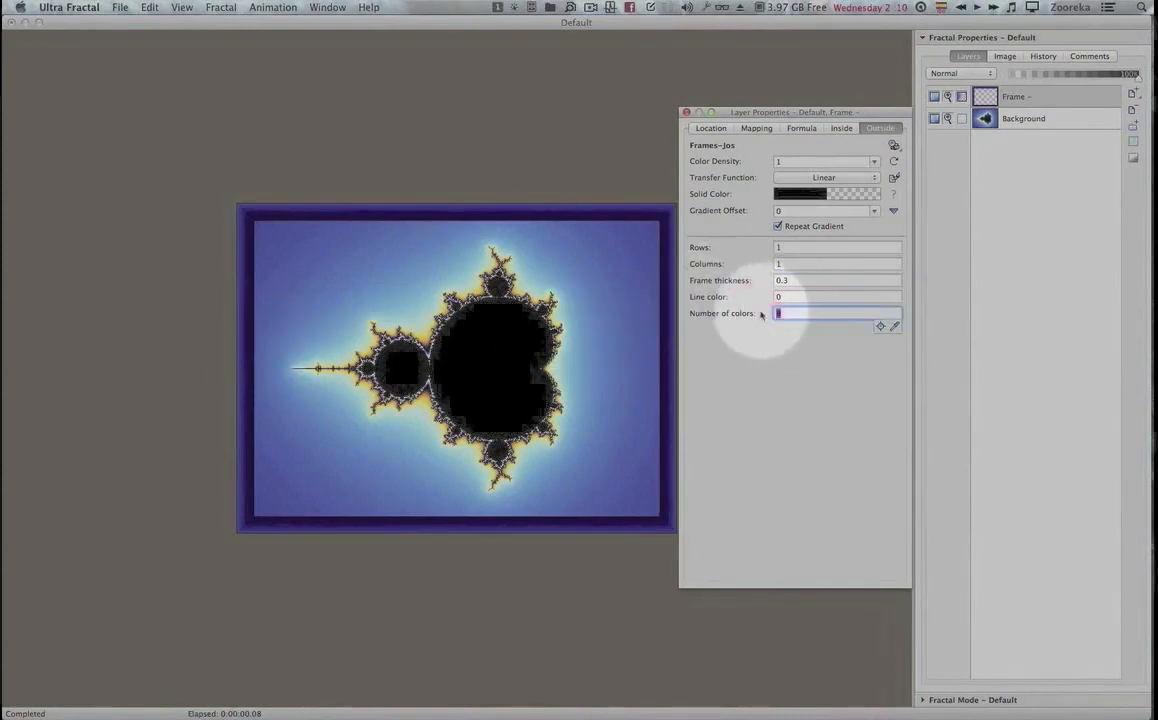
text(2)
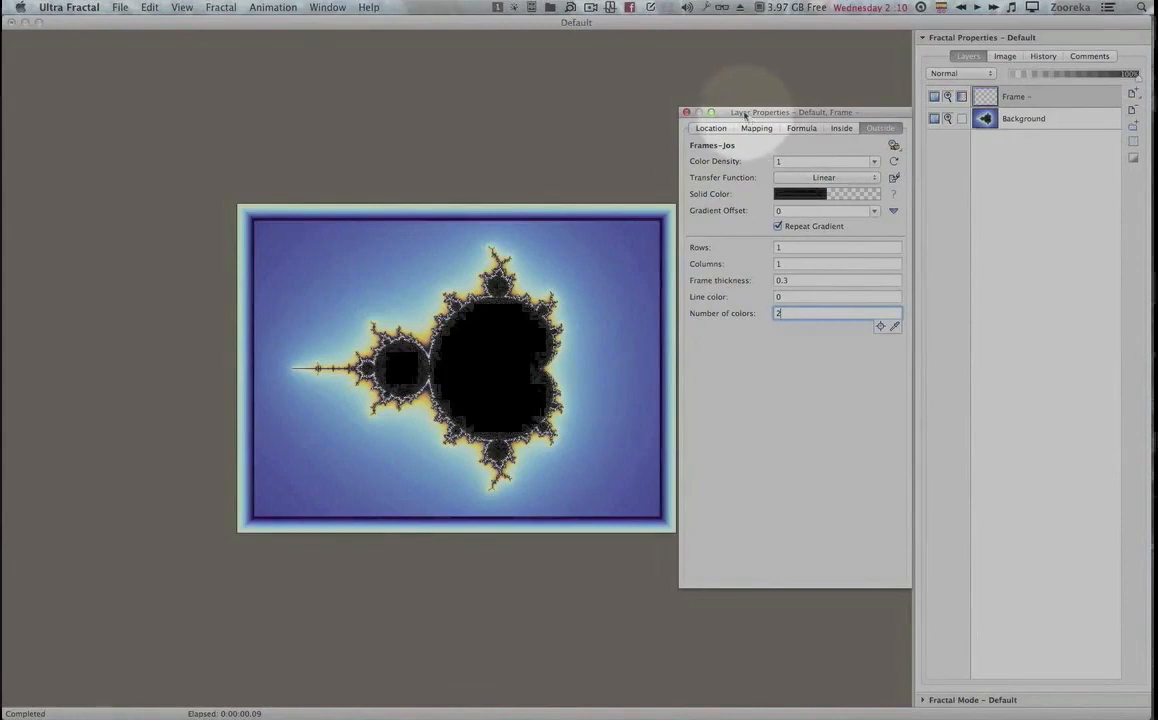
drag(744, 113, 1003, 46)
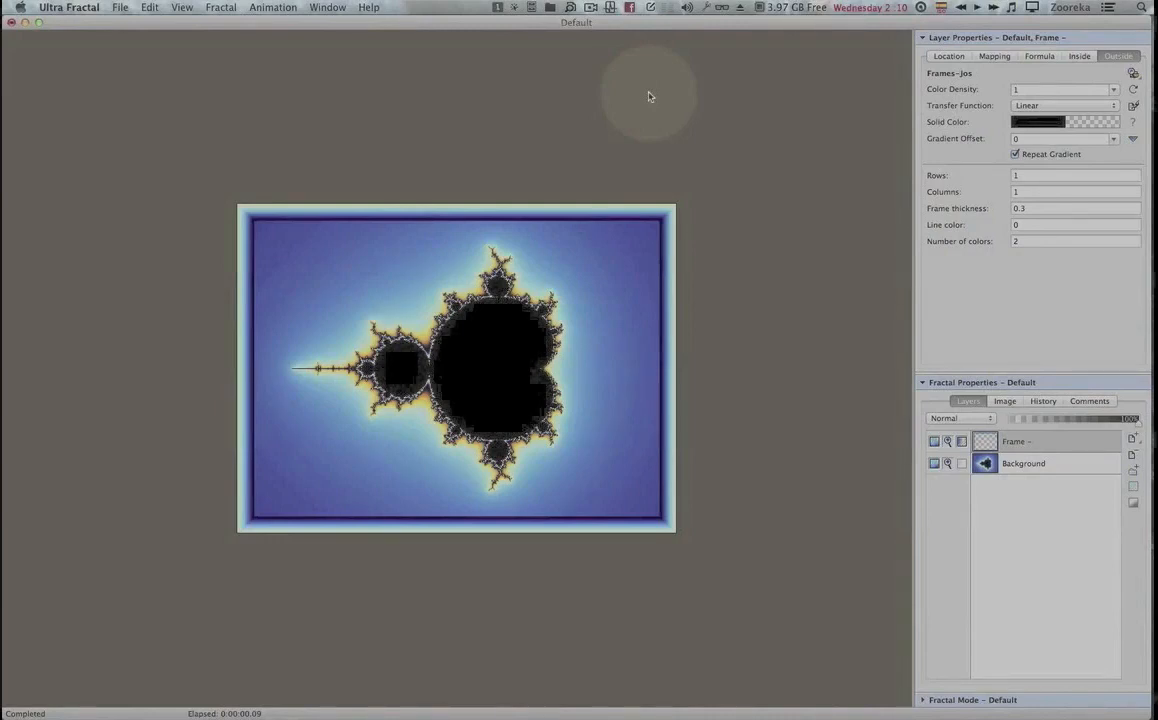
Open the Frame layer's gradient editor and move it aside so the left part of the framed fractal is uncovered.
key(F4)
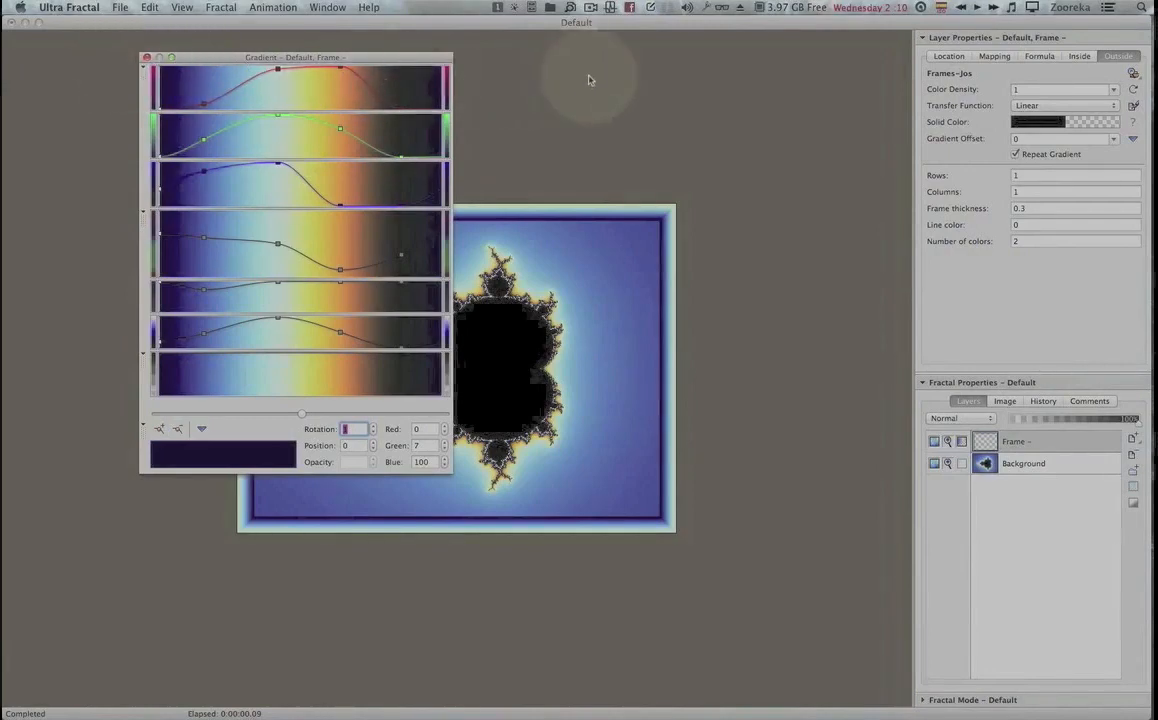
key(shift)
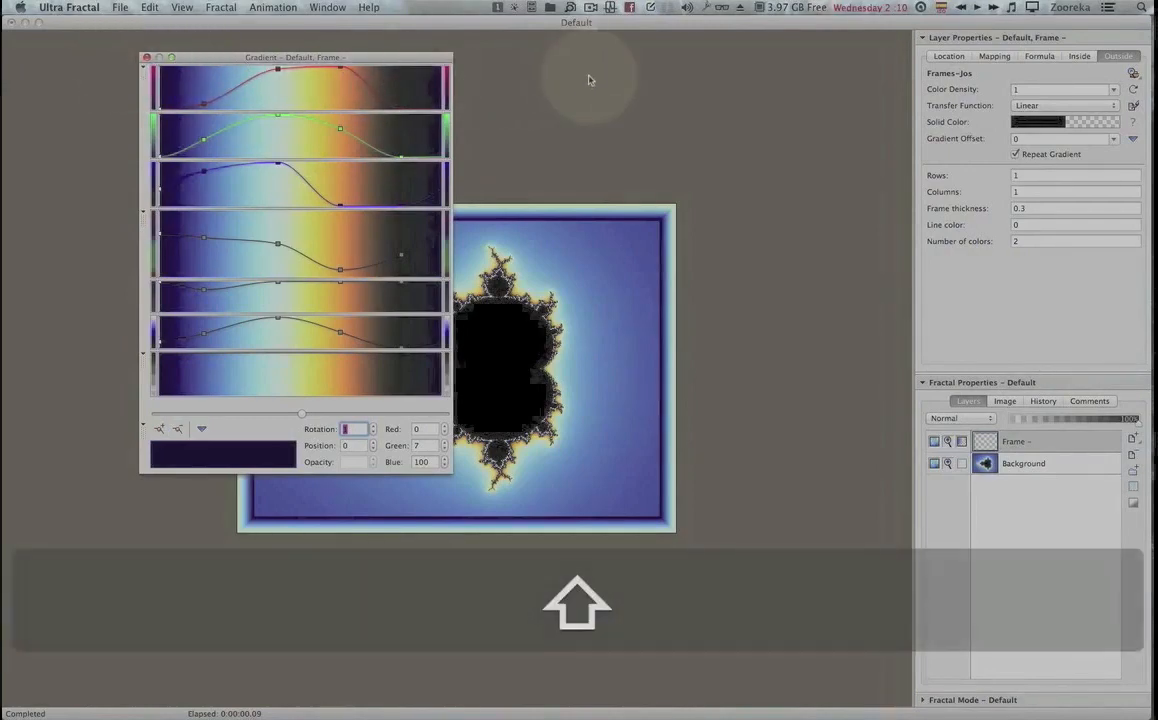
key(shift+F4)
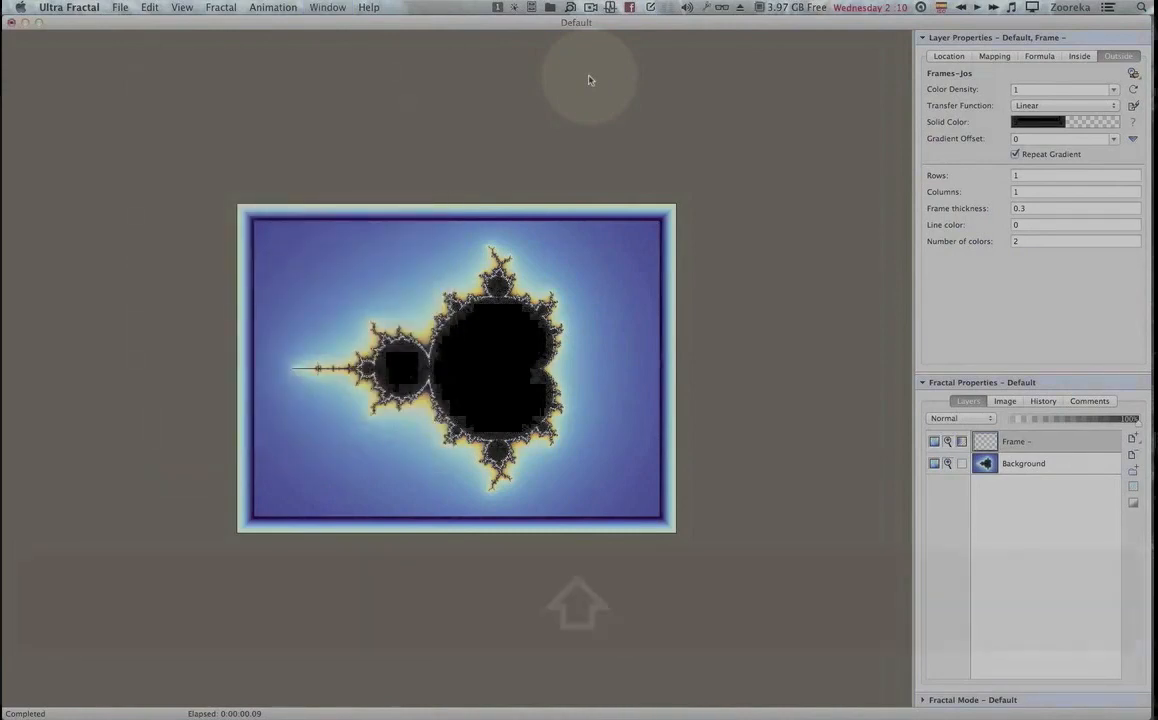
key(shift+F4)
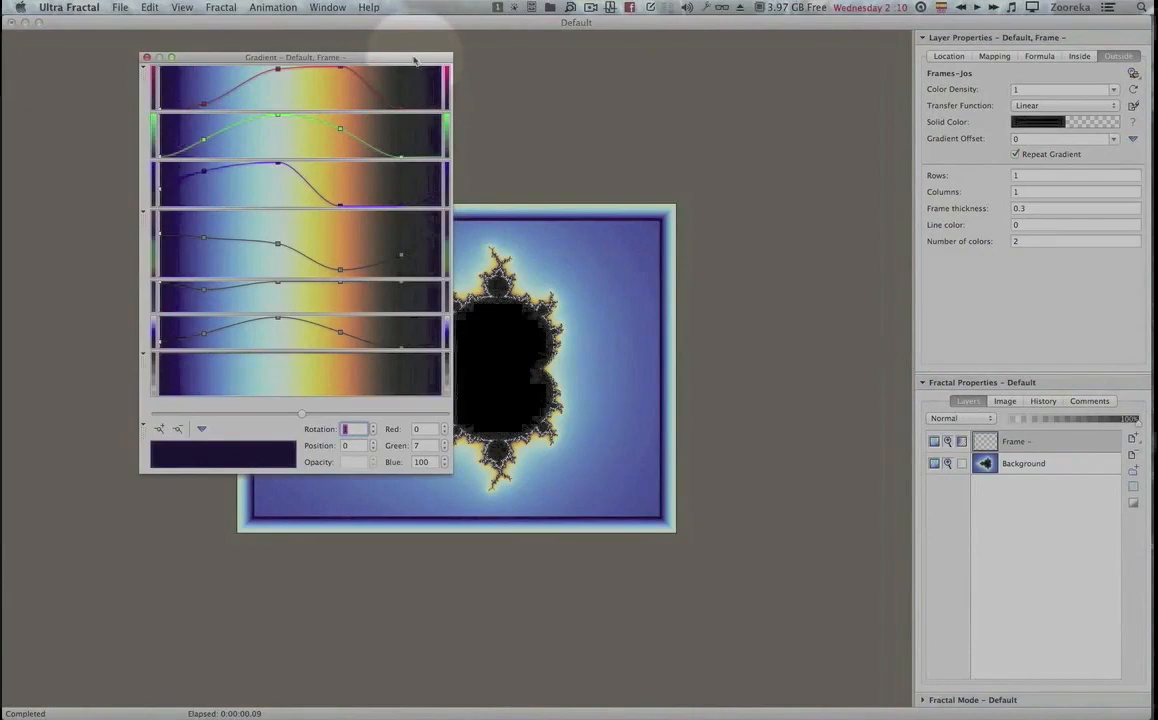
drag(414, 60, 842, 142)
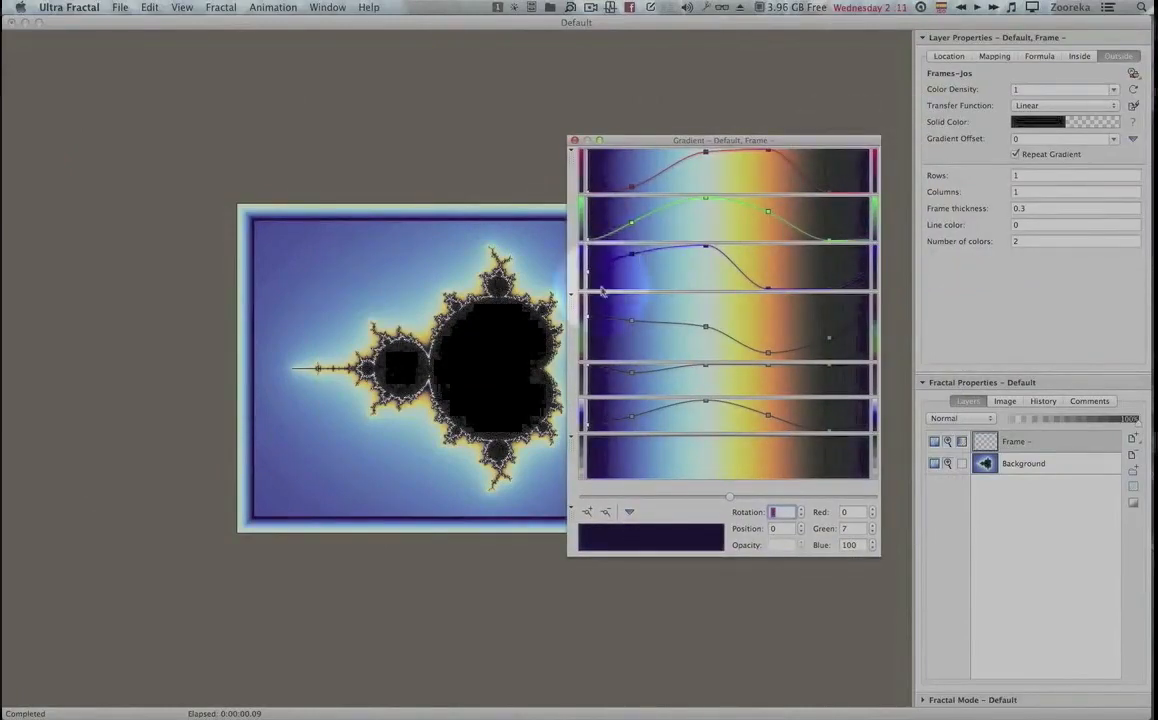
Hide the layer and fractal properties and move the Frame gradient editor off the fractal so the whole framed image is uncovered.
click(915, 99)
drag(917, 96, 1060, 96)
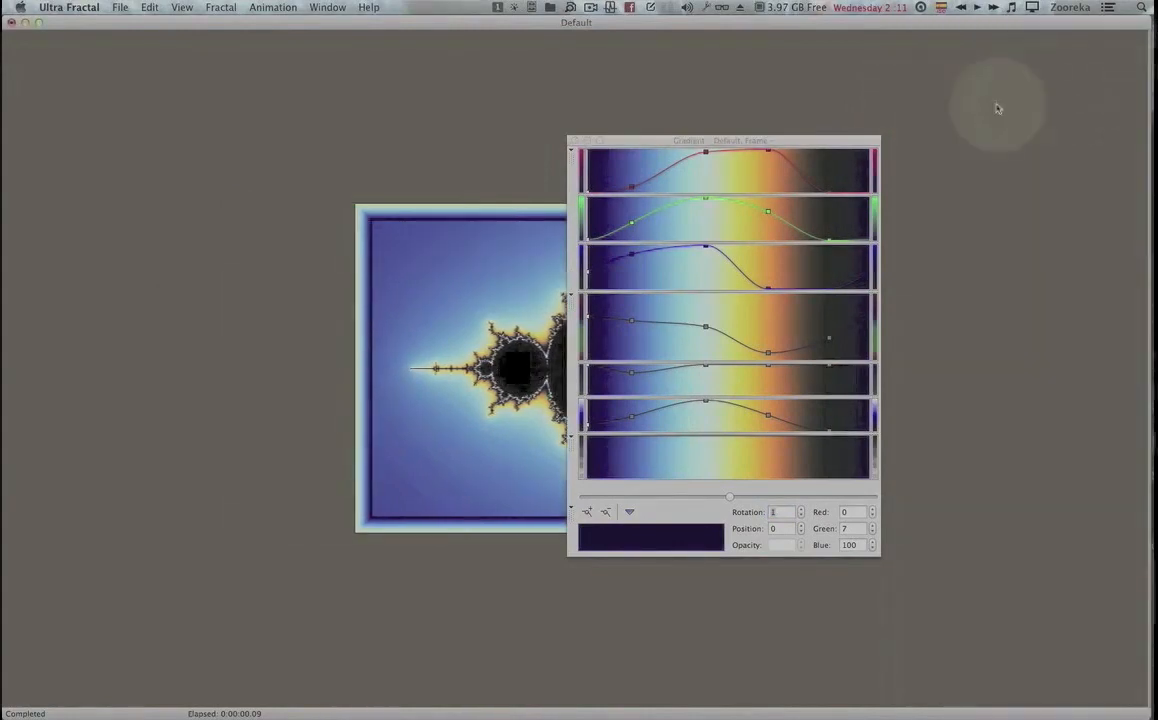
drag(825, 140, 286, 103)
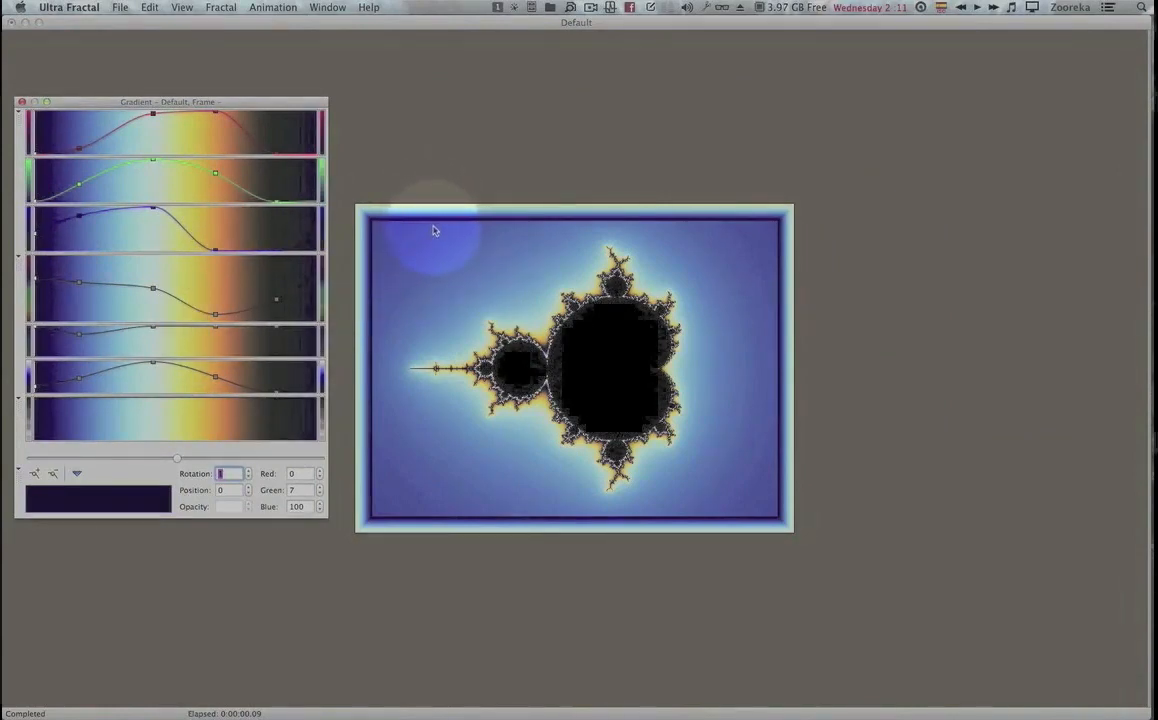
Recolor the Frame gradient's control point at position 168 to bright green with red 134, green 255 and blue 127.
click(152, 366)
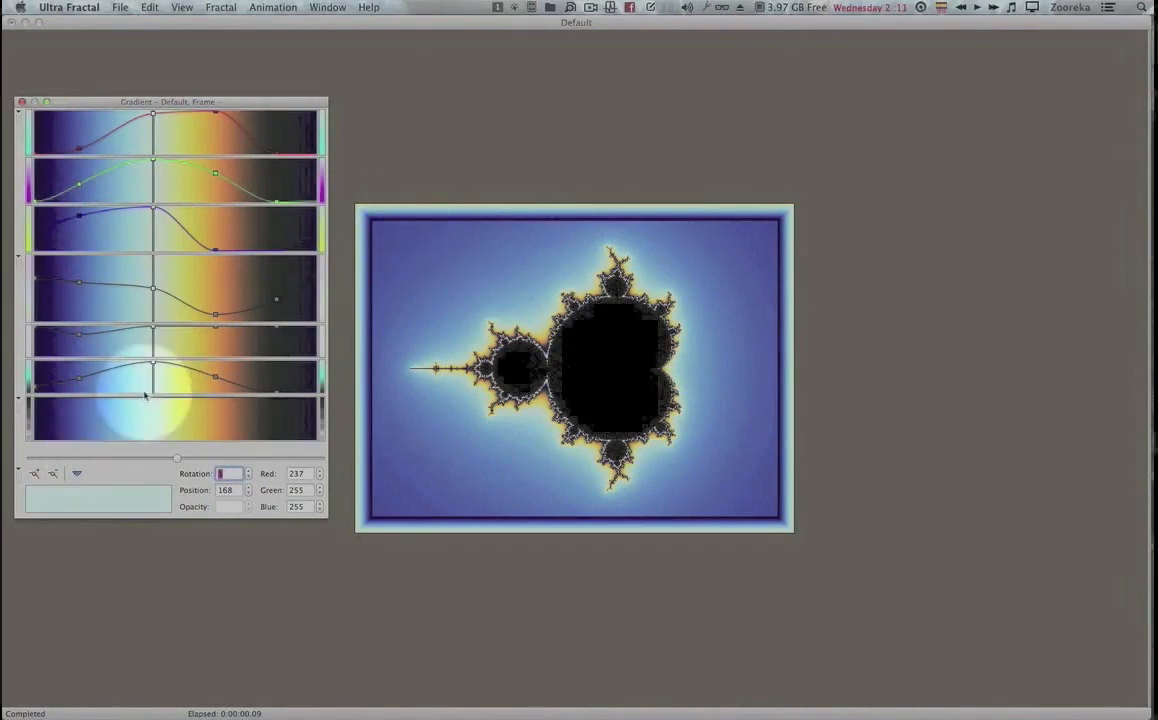
click(113, 500)
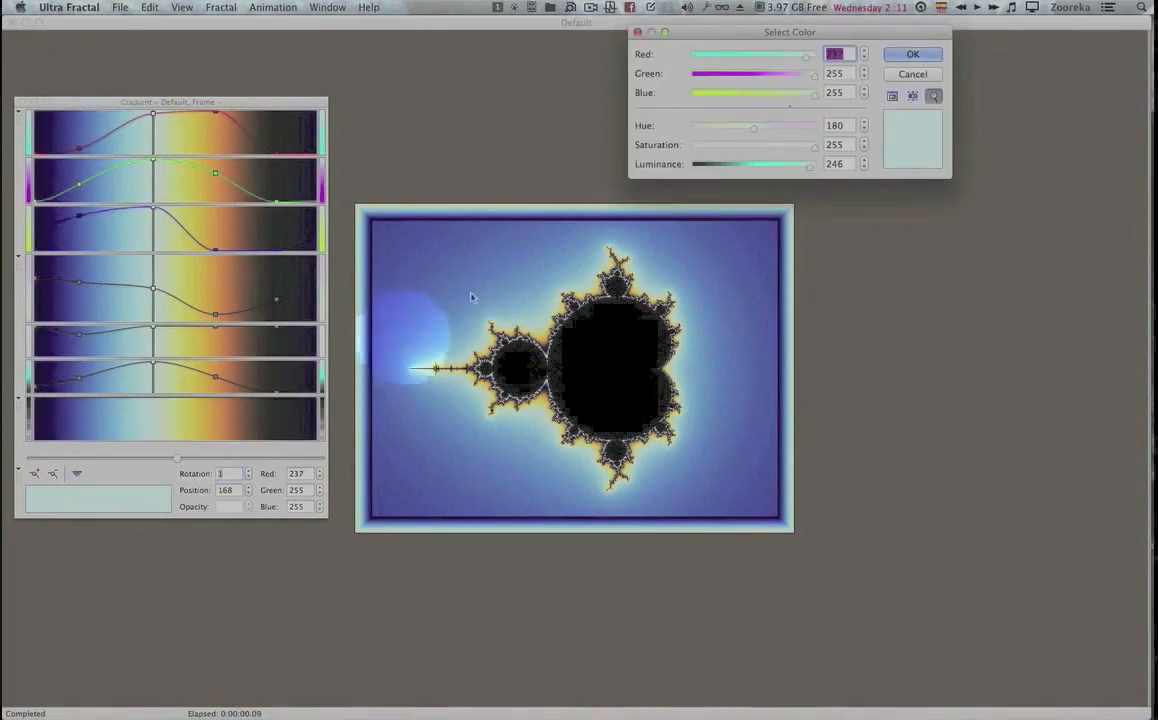
drag(745, 96, 758, 58)
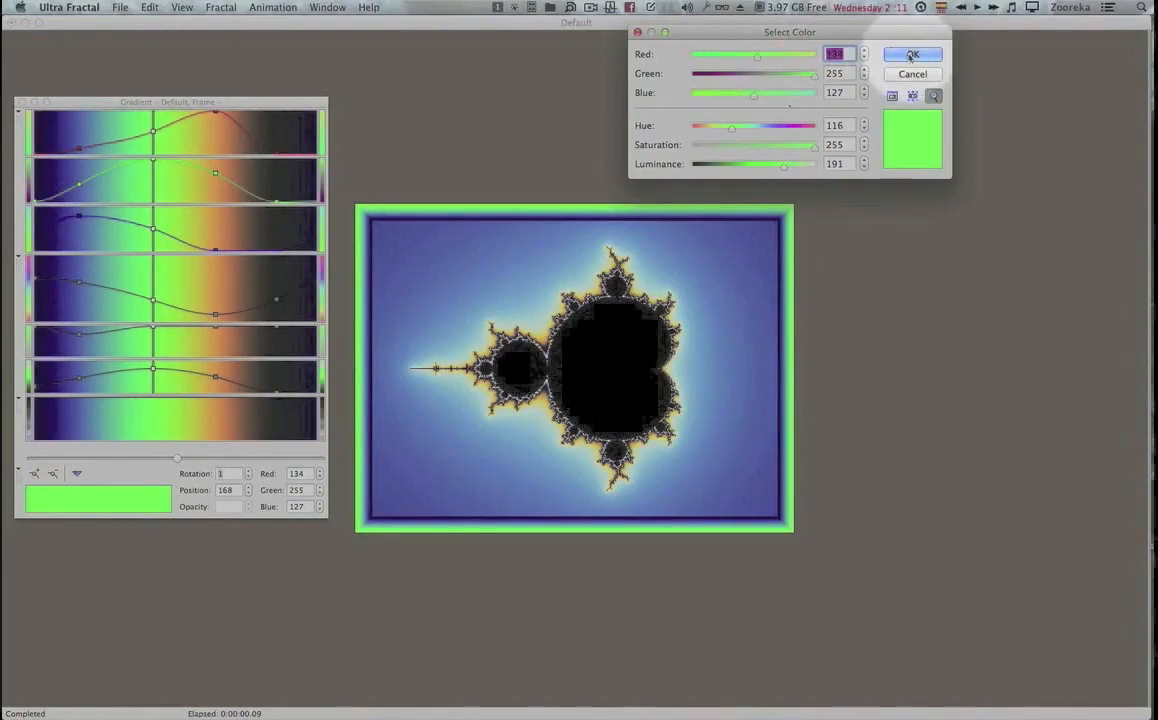
click(911, 56)
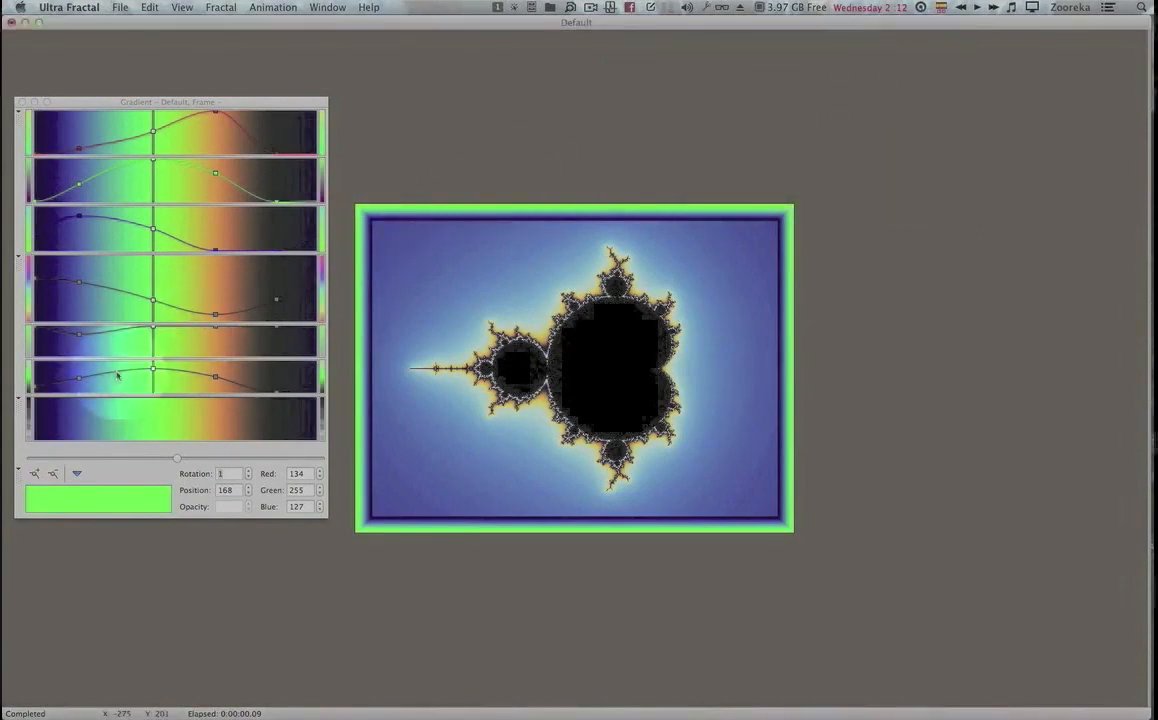
Link color and opacity in the Frame layer's gradient.
key(super)
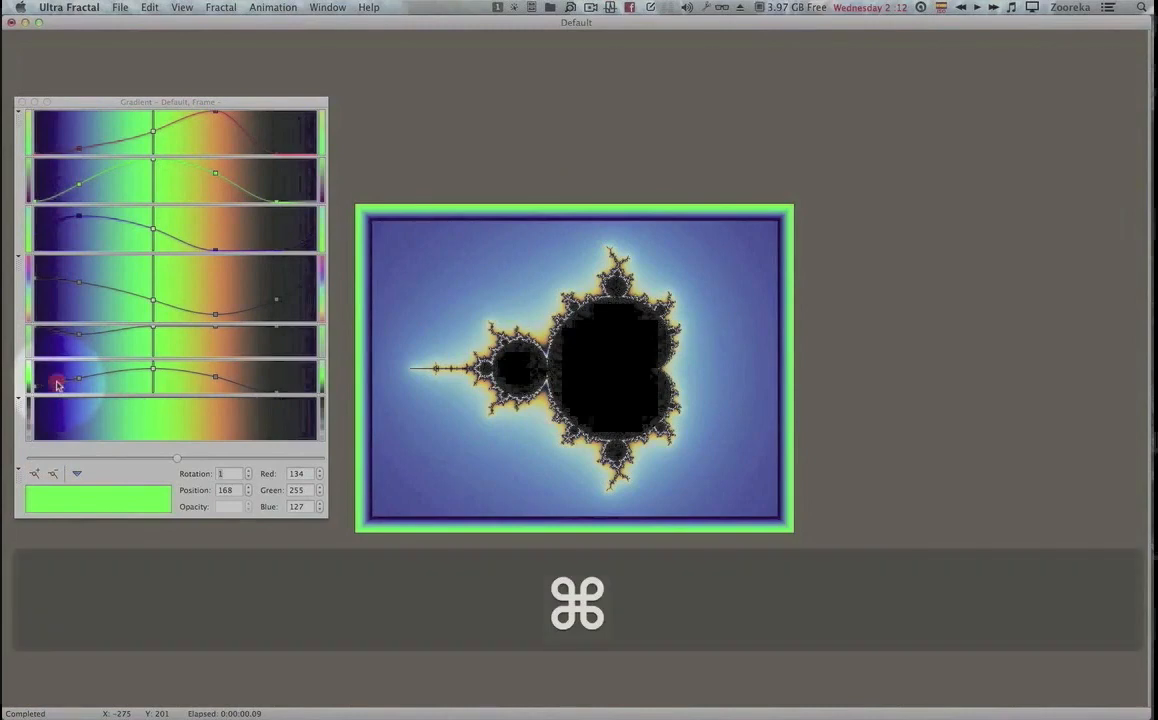
super+click(58, 378)
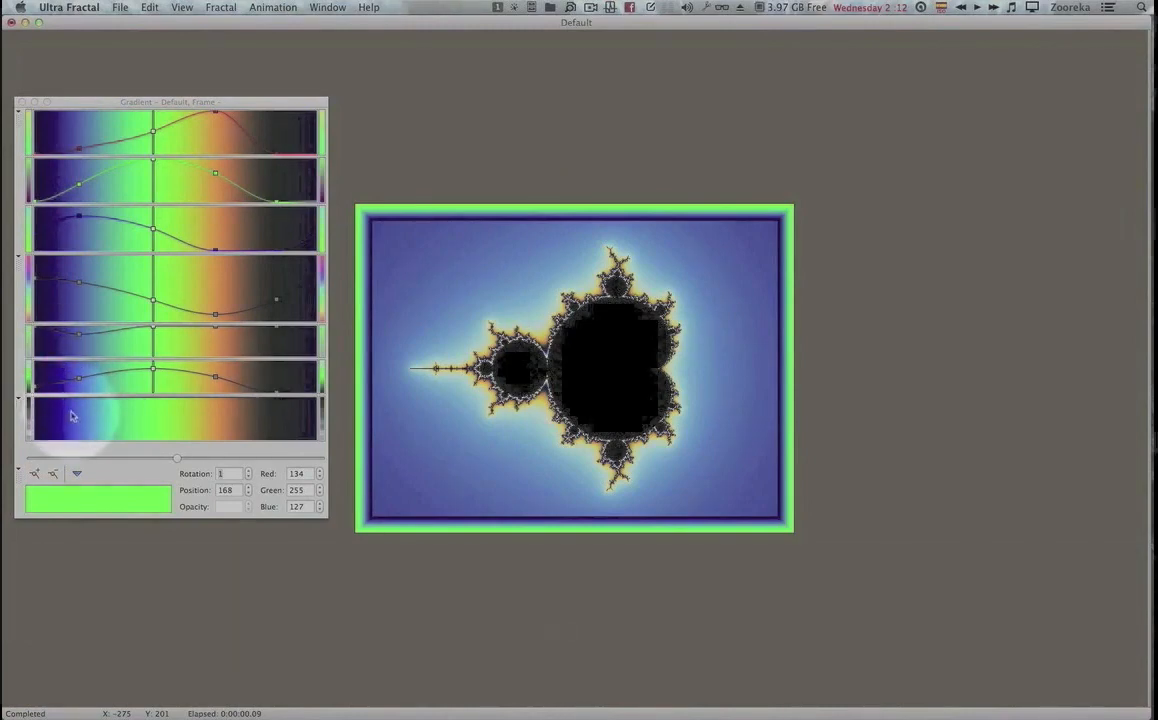
right_click(71, 416)
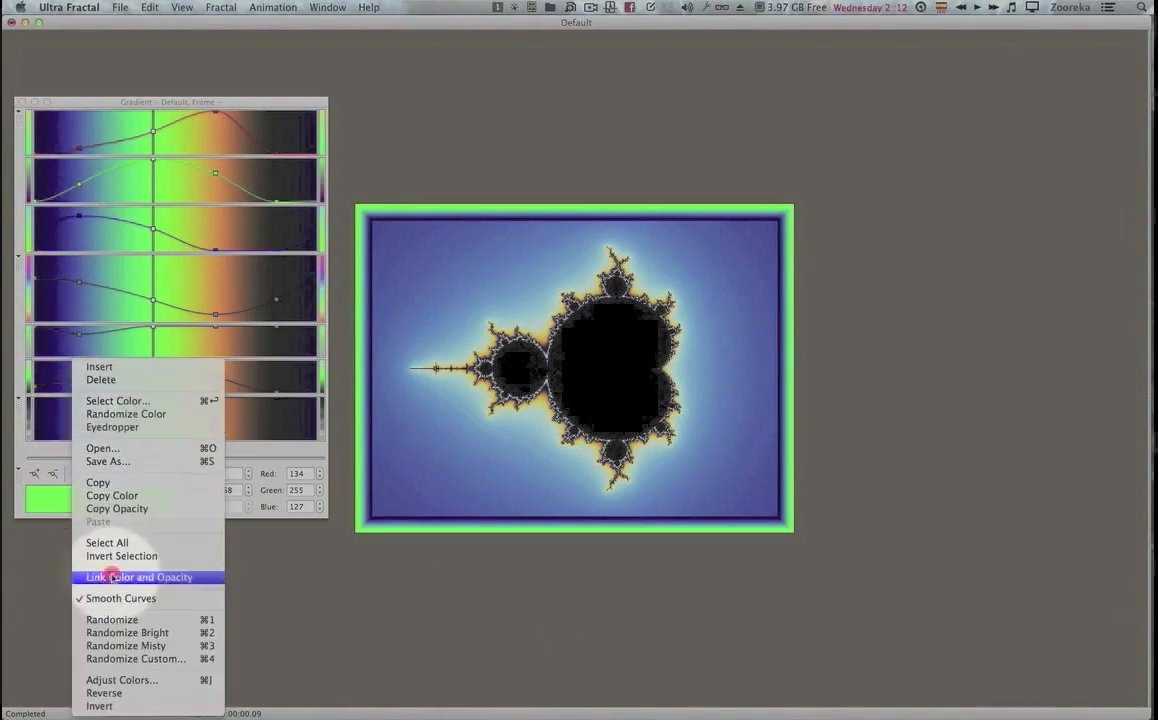
click(112, 577)
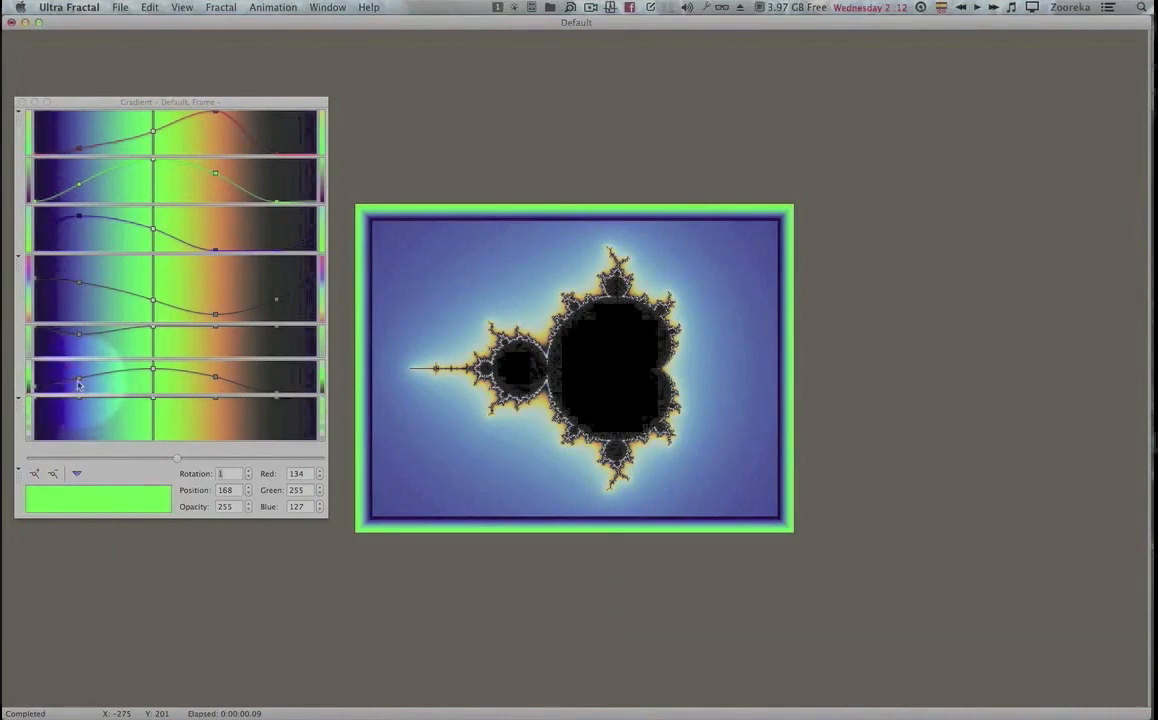
Insert a control point near the gradient's start and move it to position 14 with a light blue of about 122, 156, 246.
click(60, 388)
super+click(63, 385)
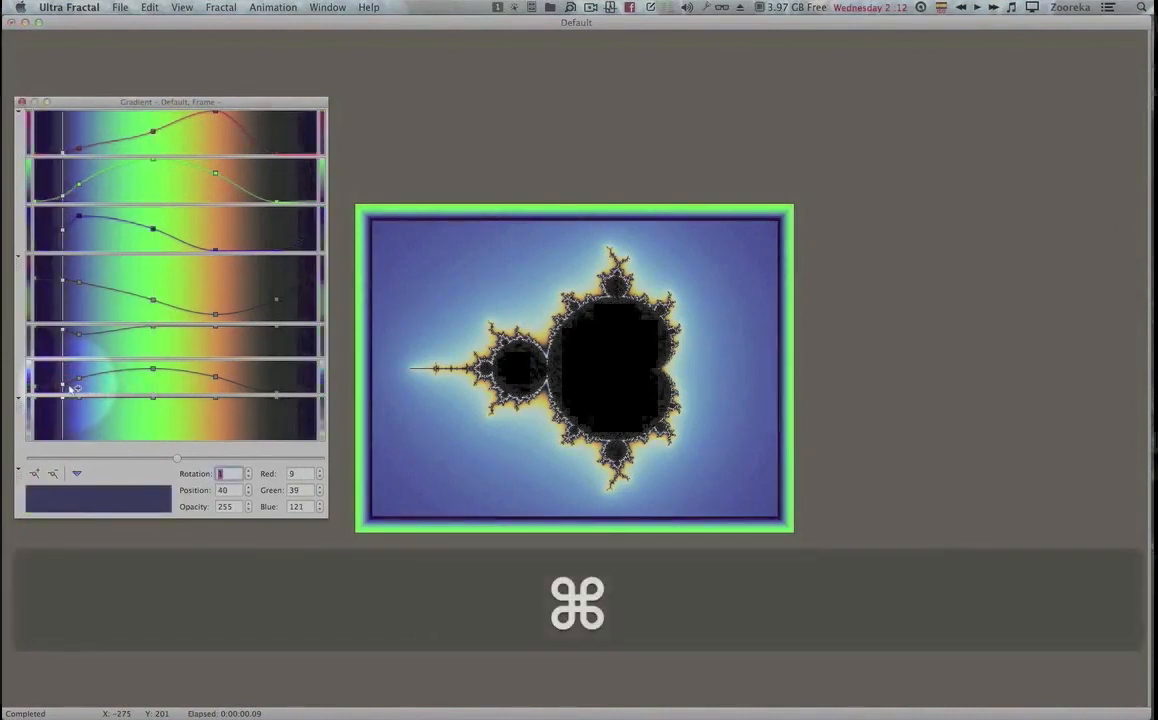
drag(63, 386, 46, 371)
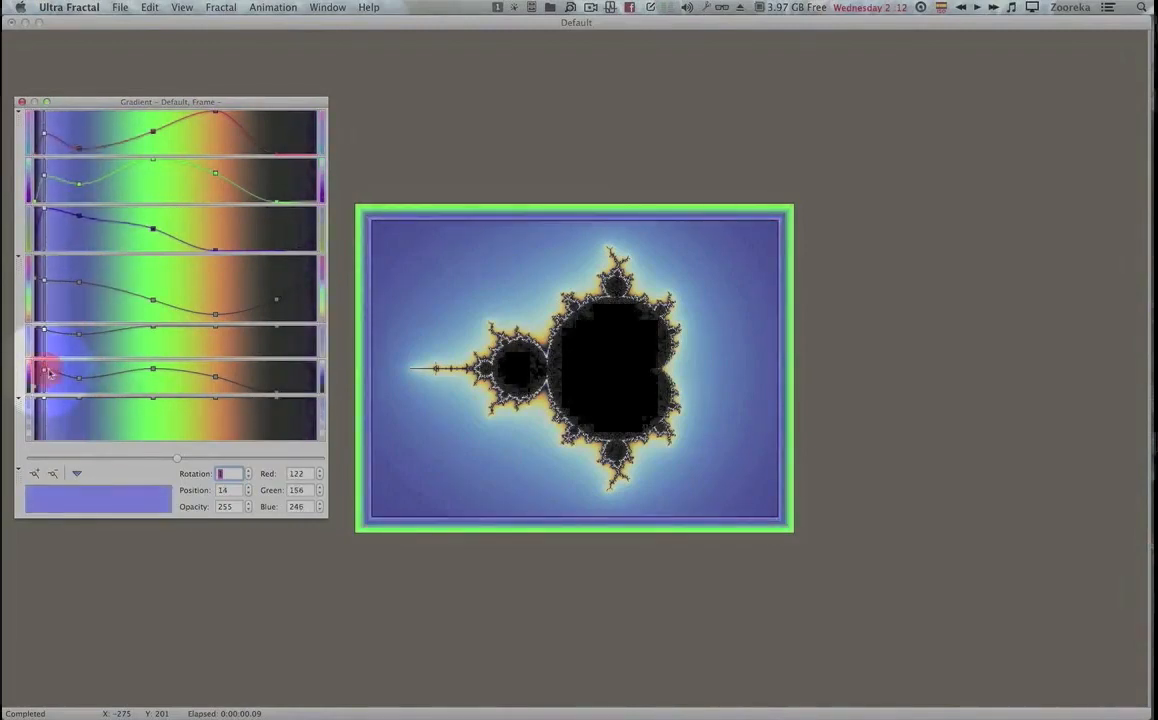
Copy the color of the bright green control point at position 168.
click(153, 371)
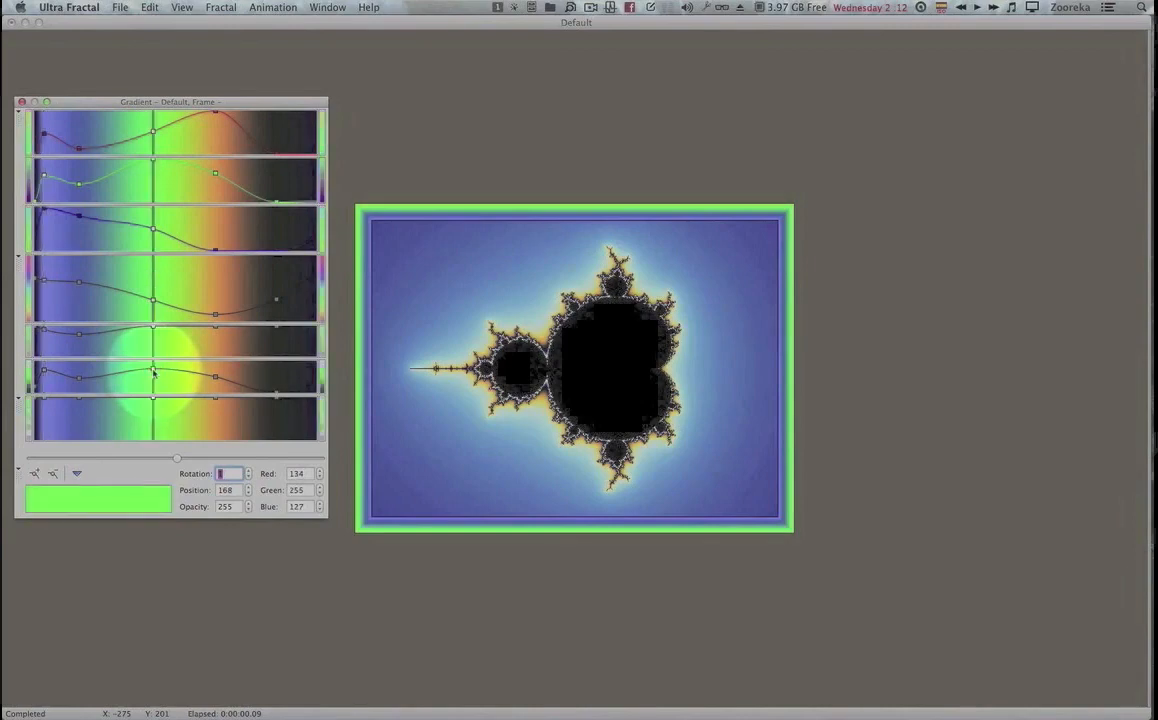
click(104, 500)
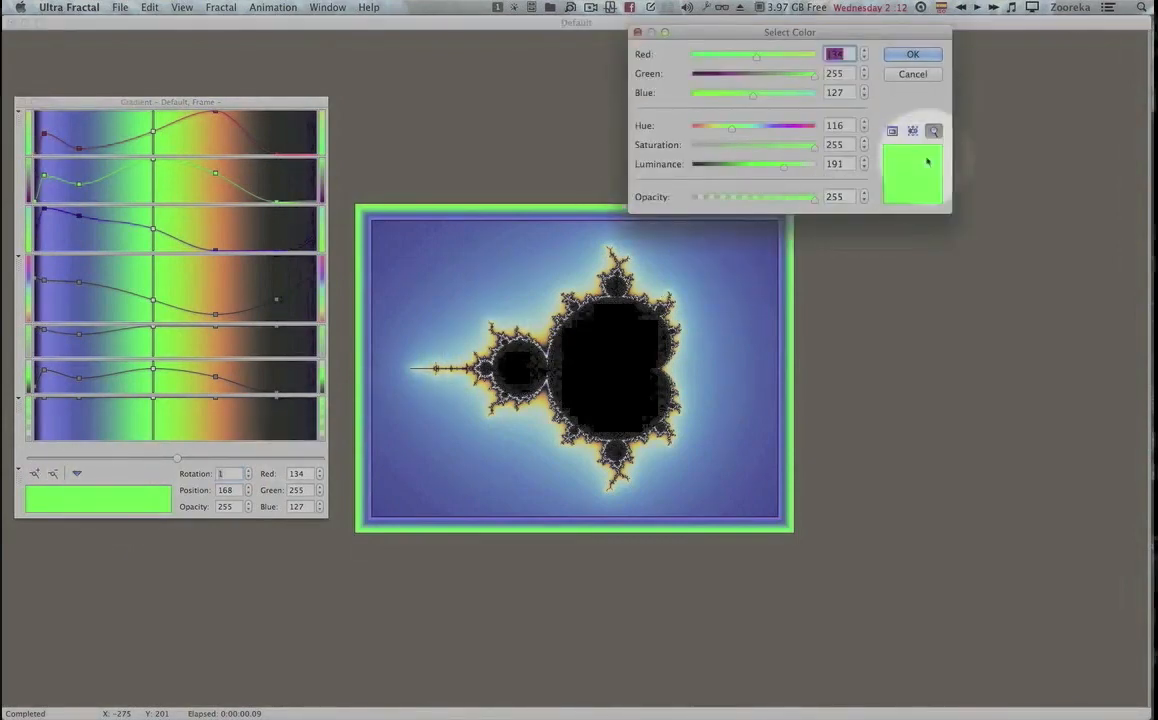
right_click(907, 181)
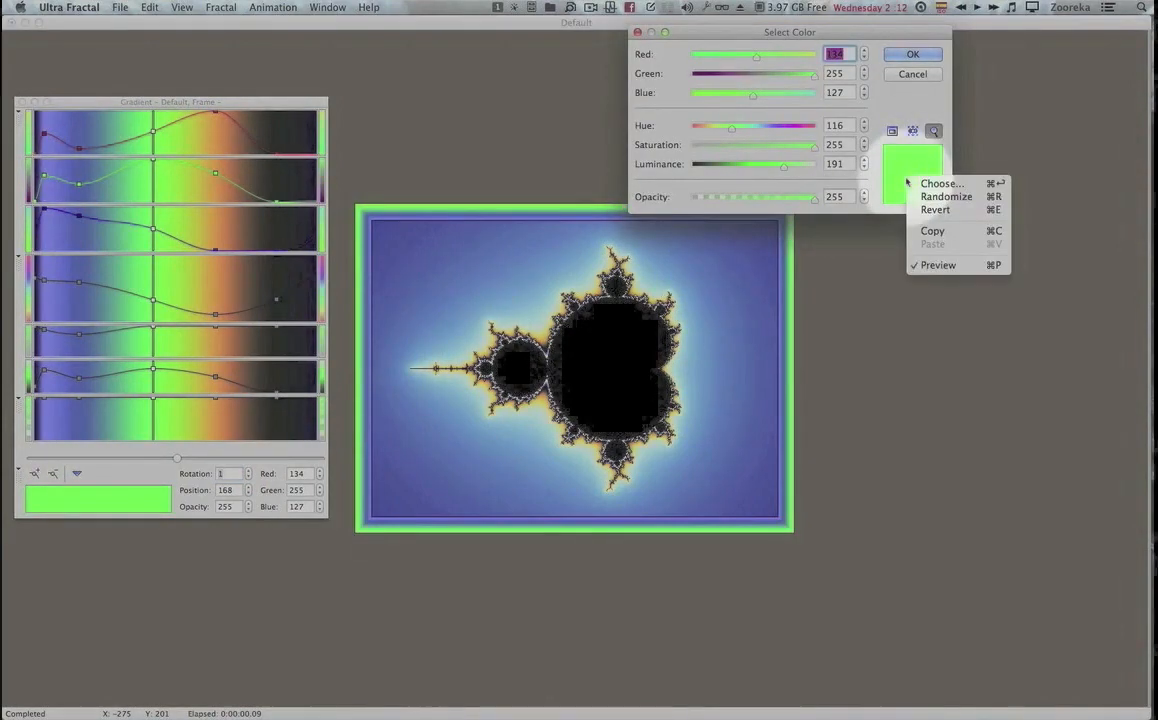
click(942, 236)
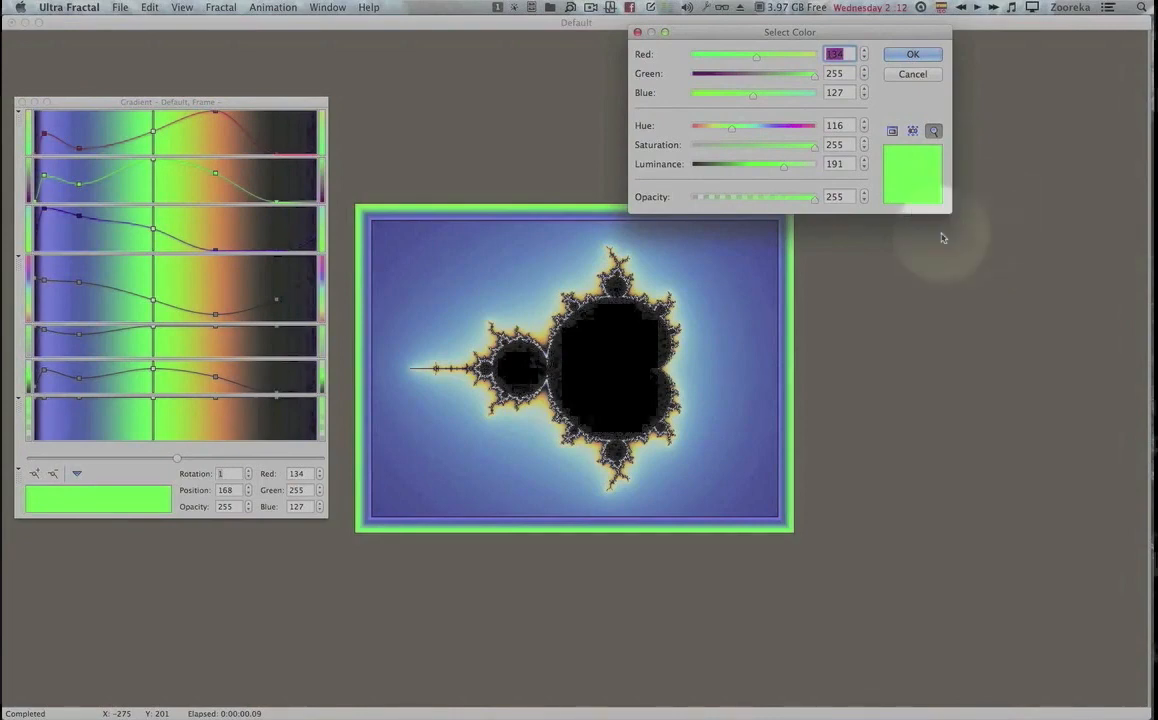
click(931, 53)
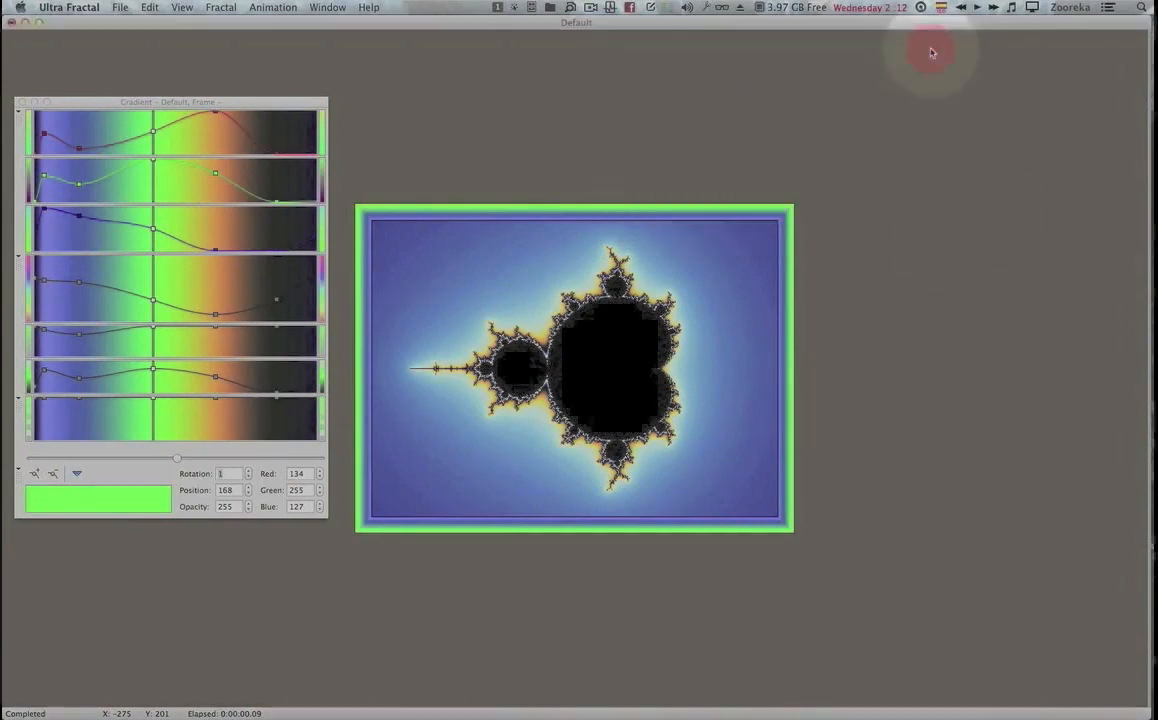
Paste the copied green onto the light blue control point at position 14.
click(45, 374)
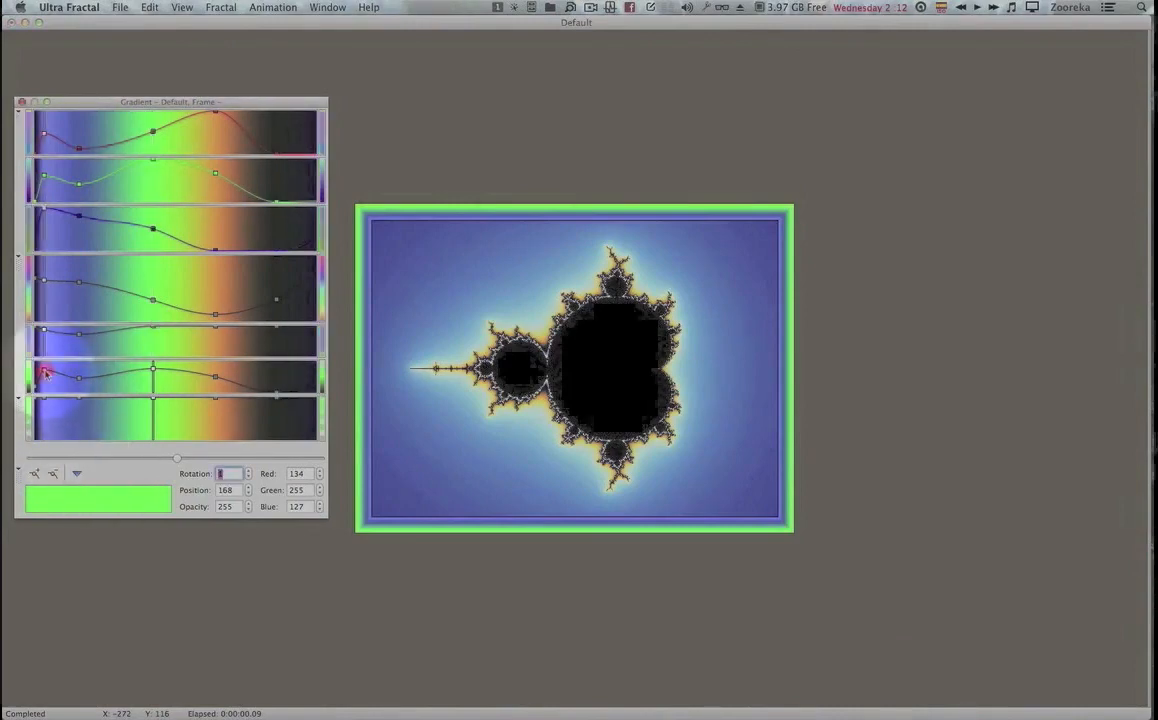
click(105, 497)
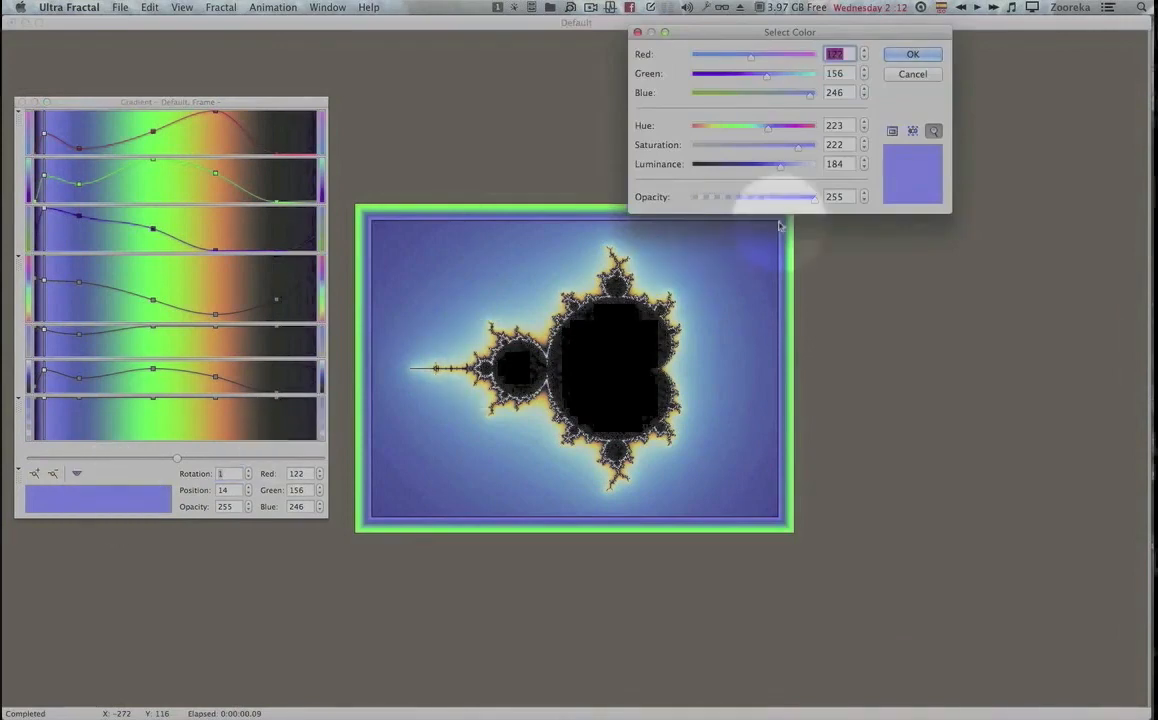
right_click(895, 195)
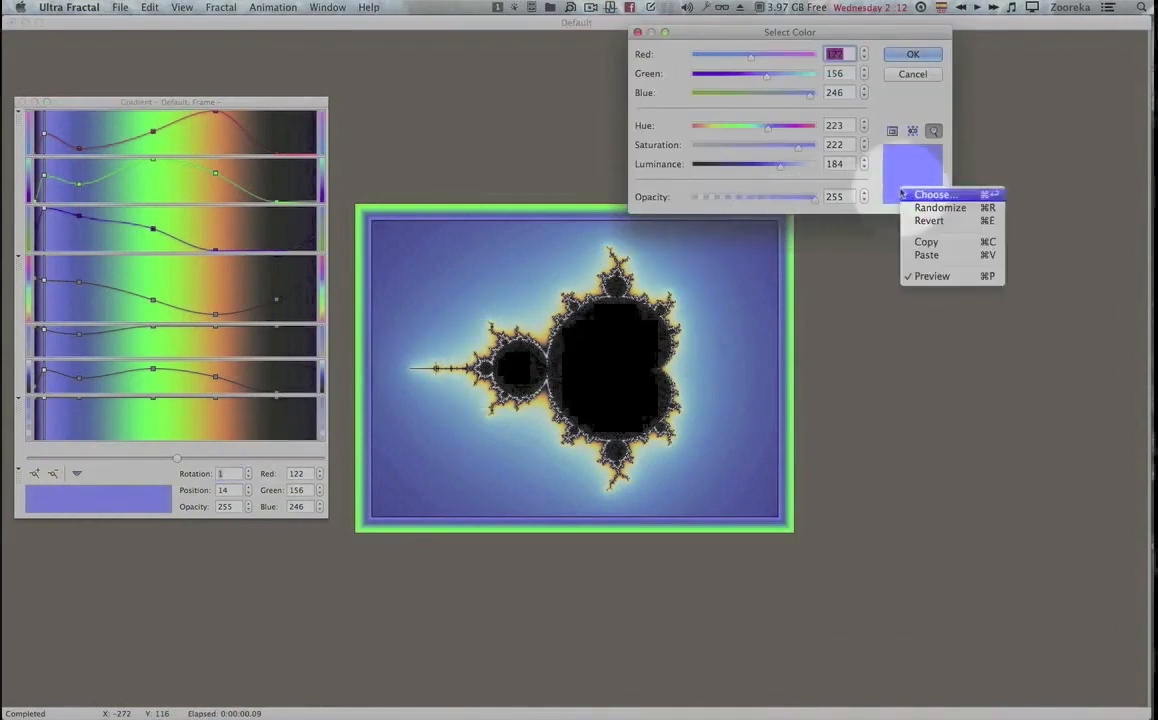
click(927, 256)
click(912, 54)
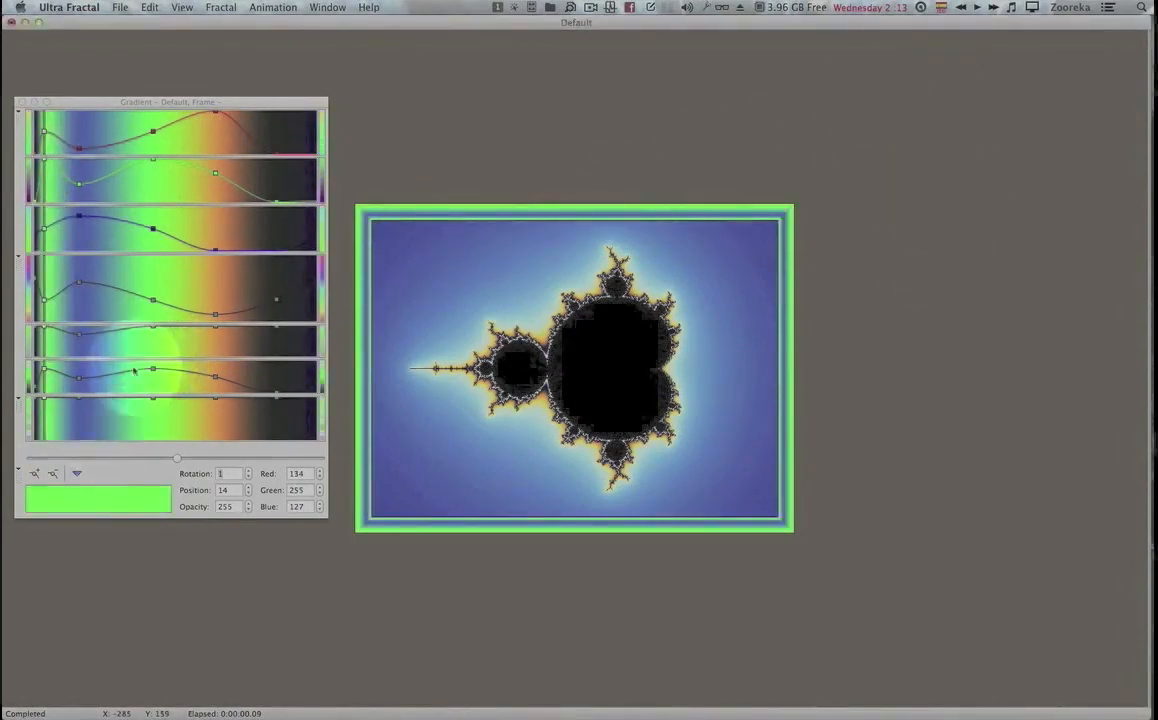
Move the dark blue control point to about position 26 and the green one near the start to position 0.
click(44, 400)
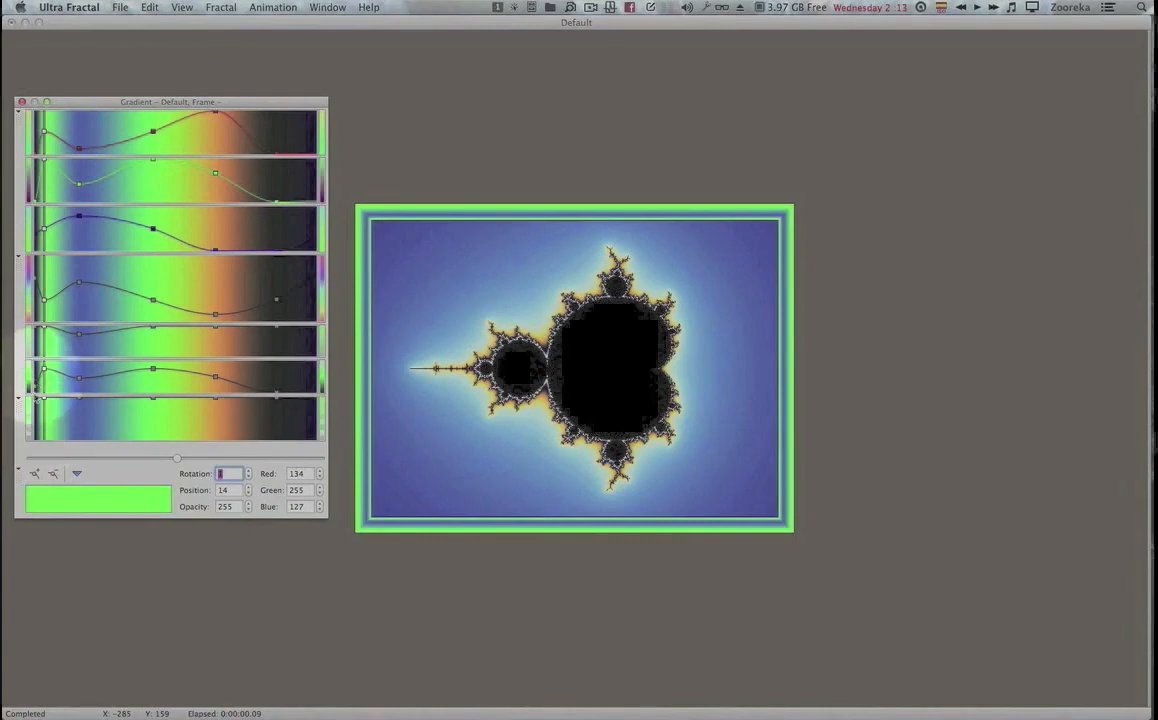
click(36, 390)
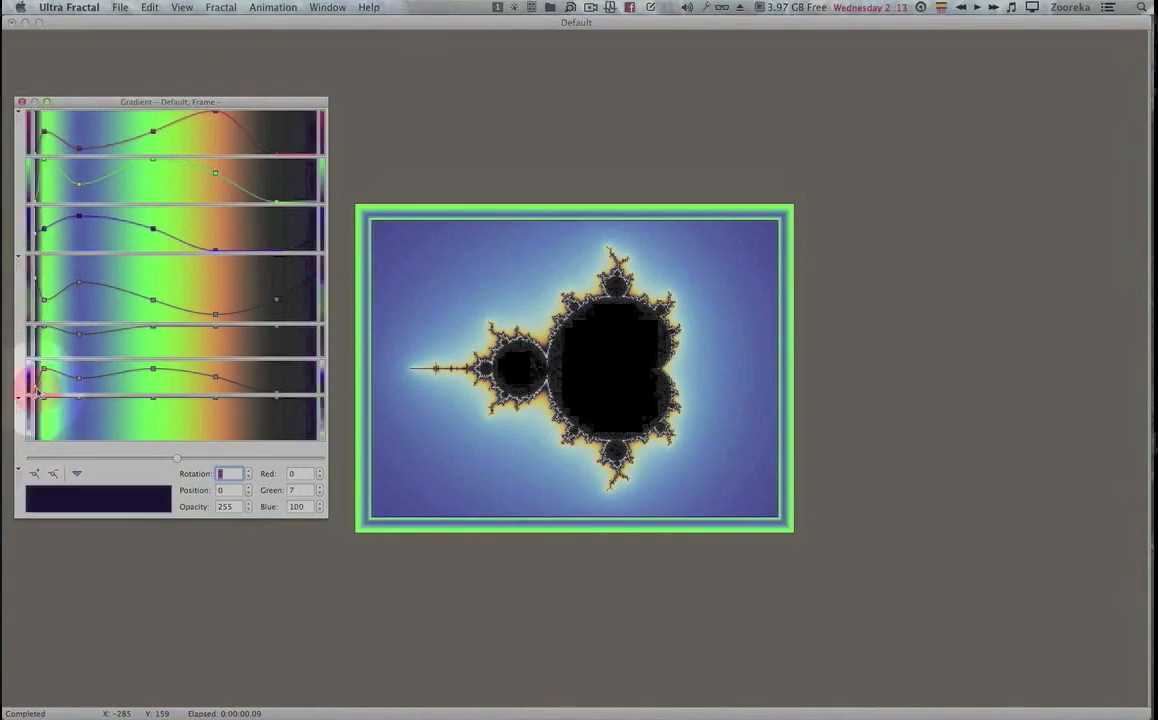
drag(36, 390, 50, 416)
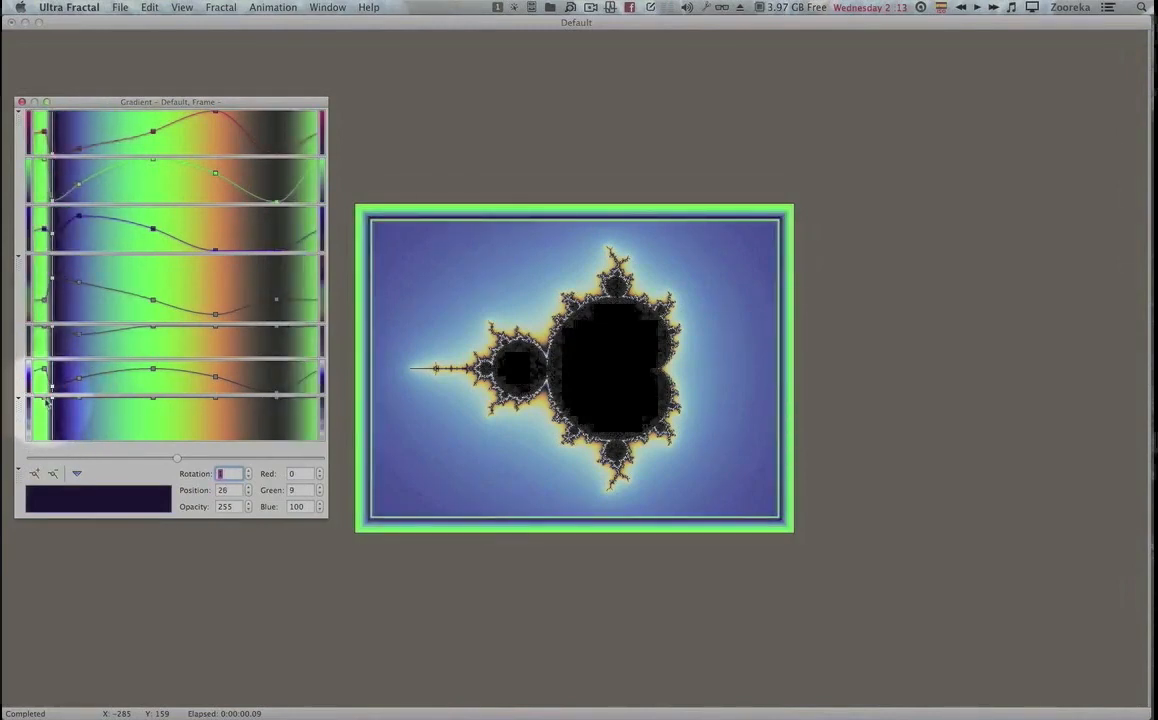
drag(42, 394, 33, 398)
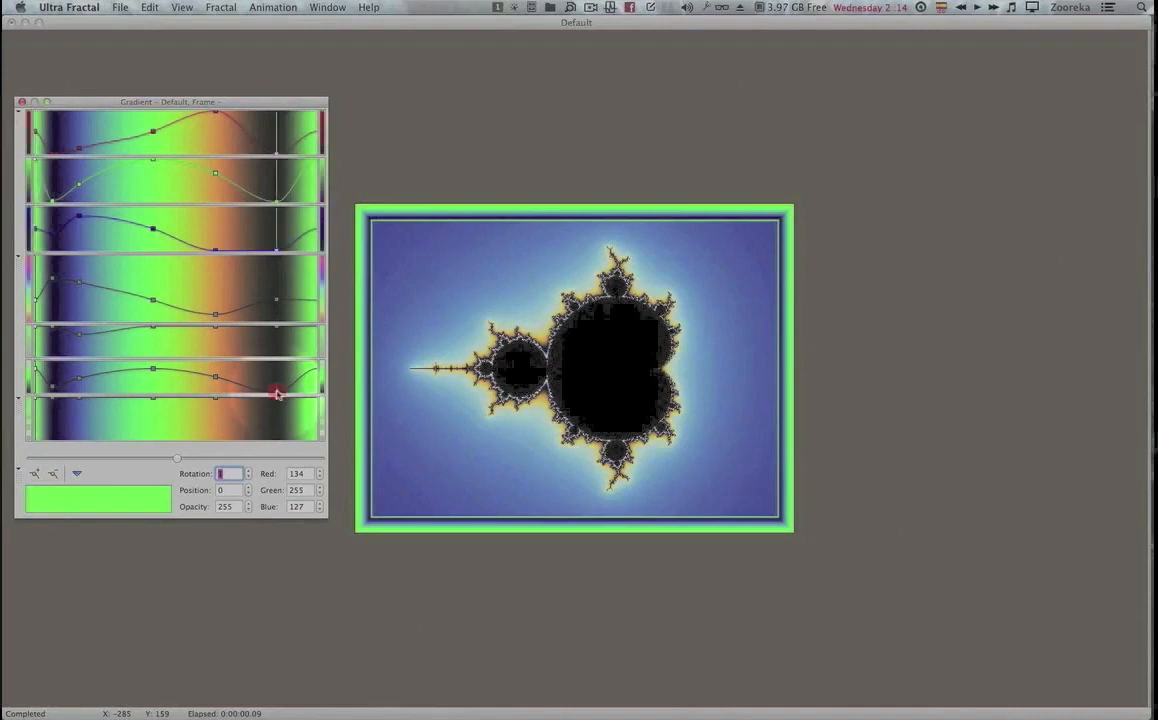
Move the black control point next to the middle green one and set its position to 168.
drag(277, 396, 166, 409)
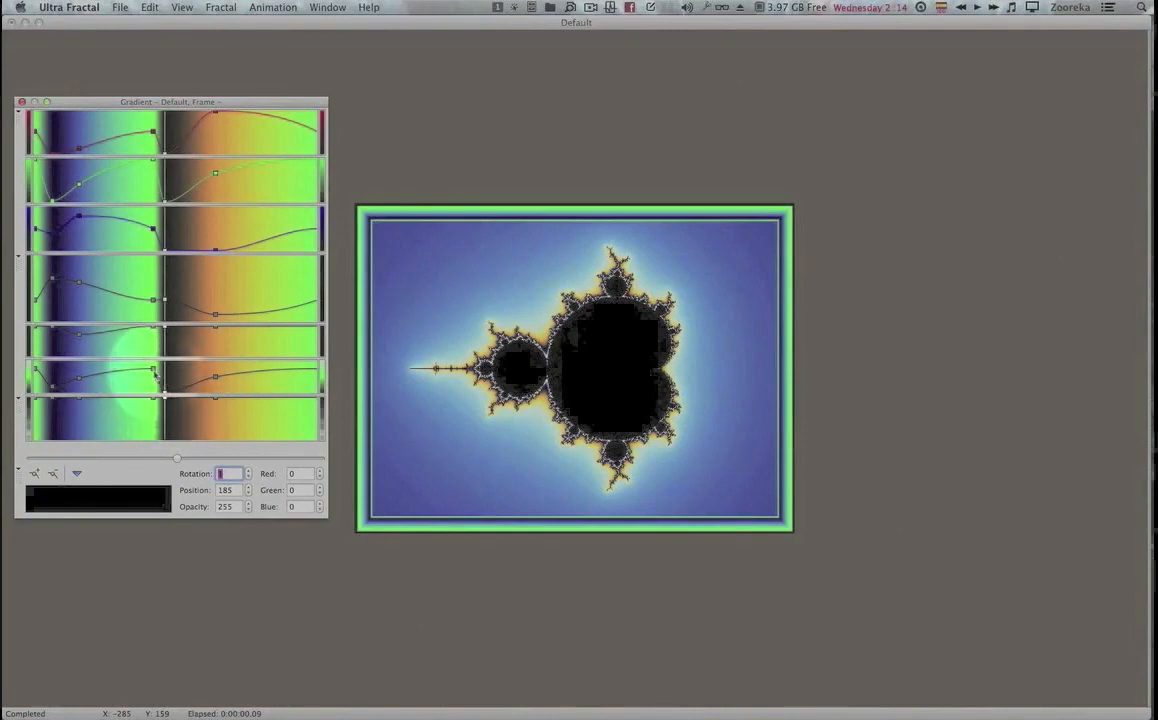
click(155, 372)
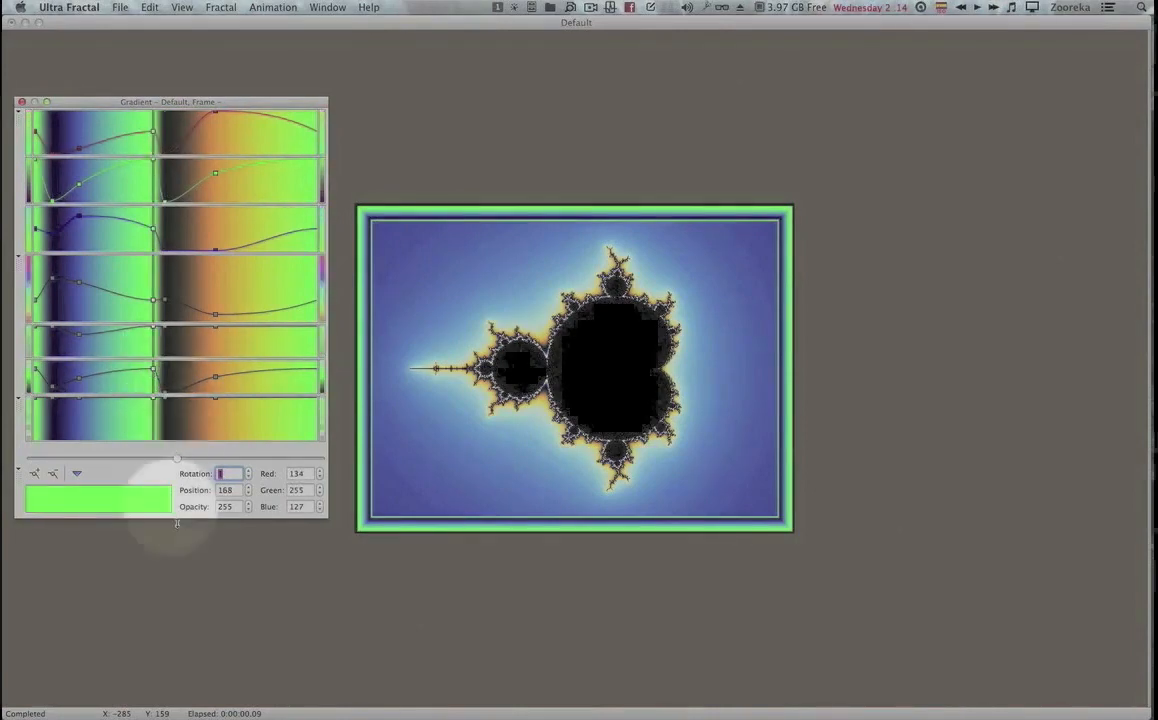
click(166, 395)
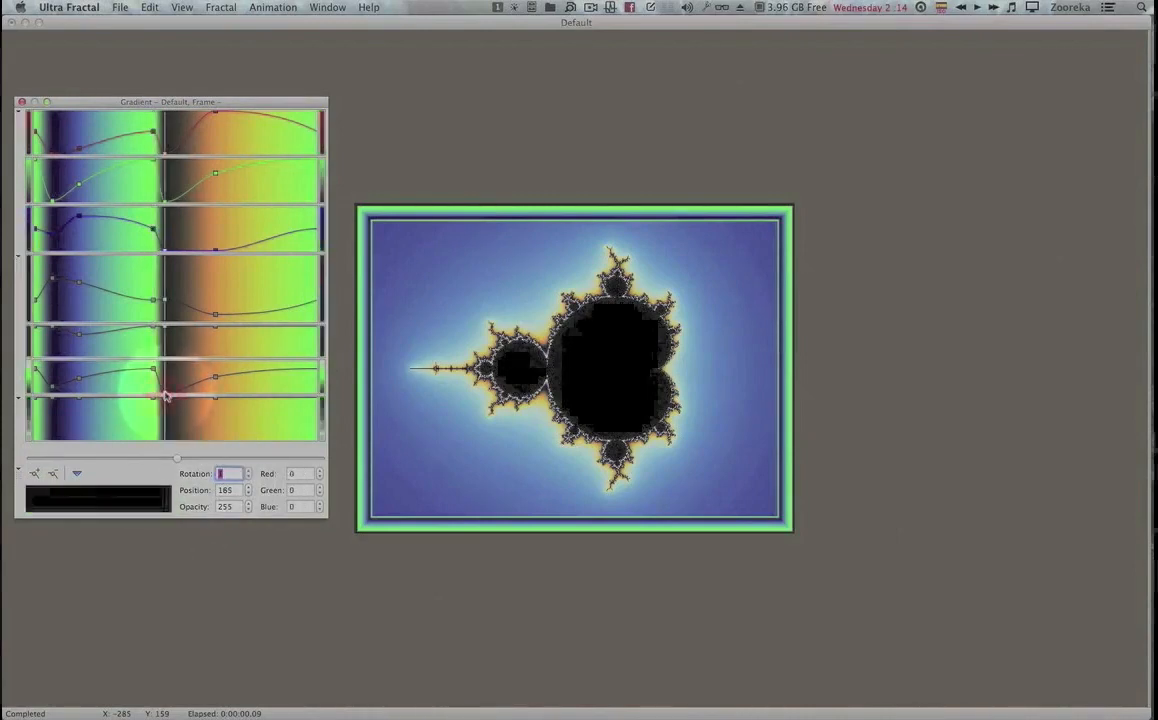
click(228, 490)
double_click(223, 490)
text(168)
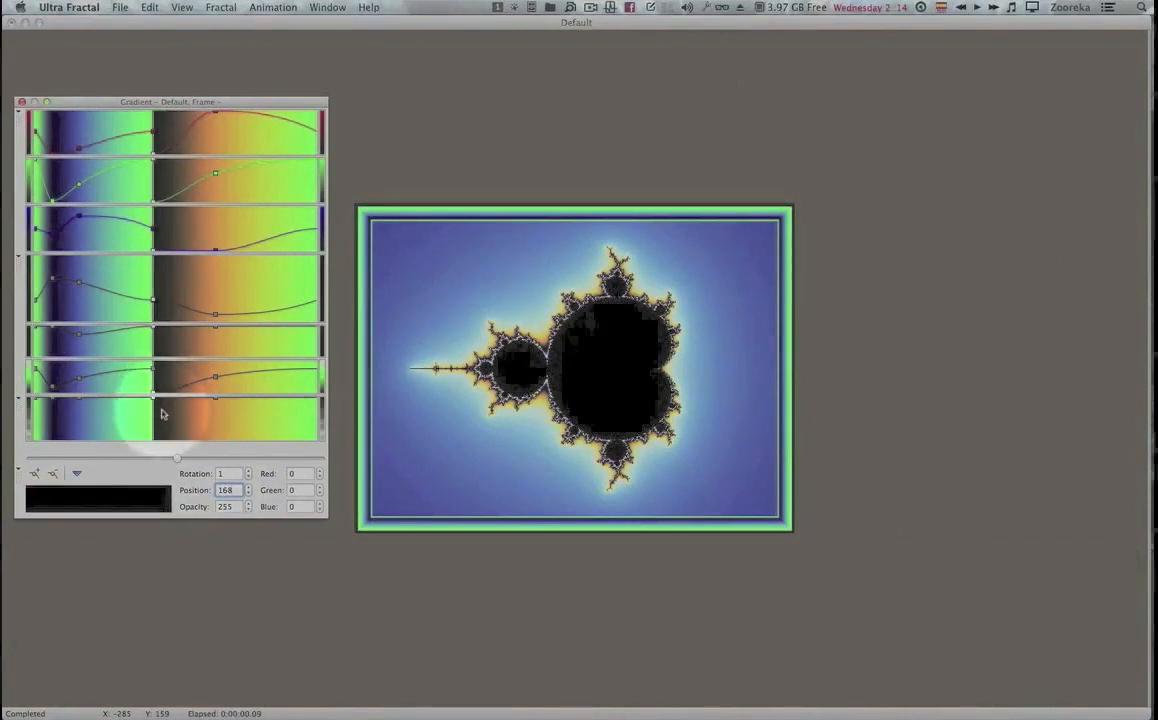
Reselect only the black control point beside the middle green one and set its position to 169.
drag(144, 359, 159, 395)
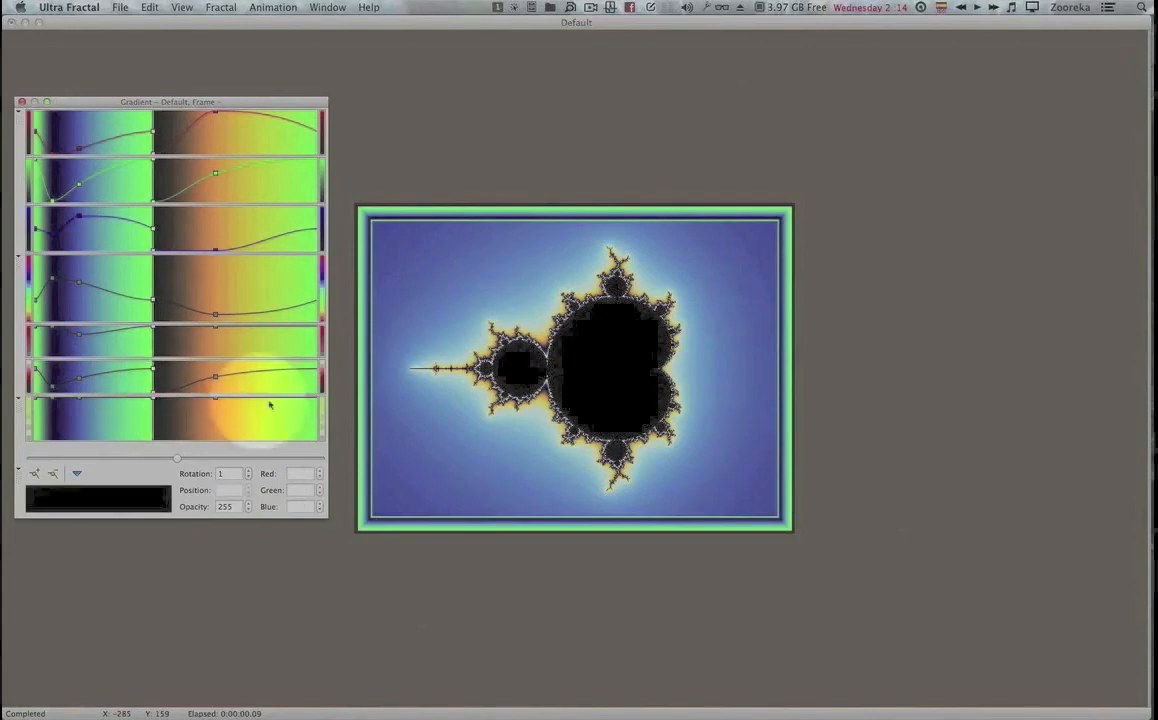
click(155, 393)
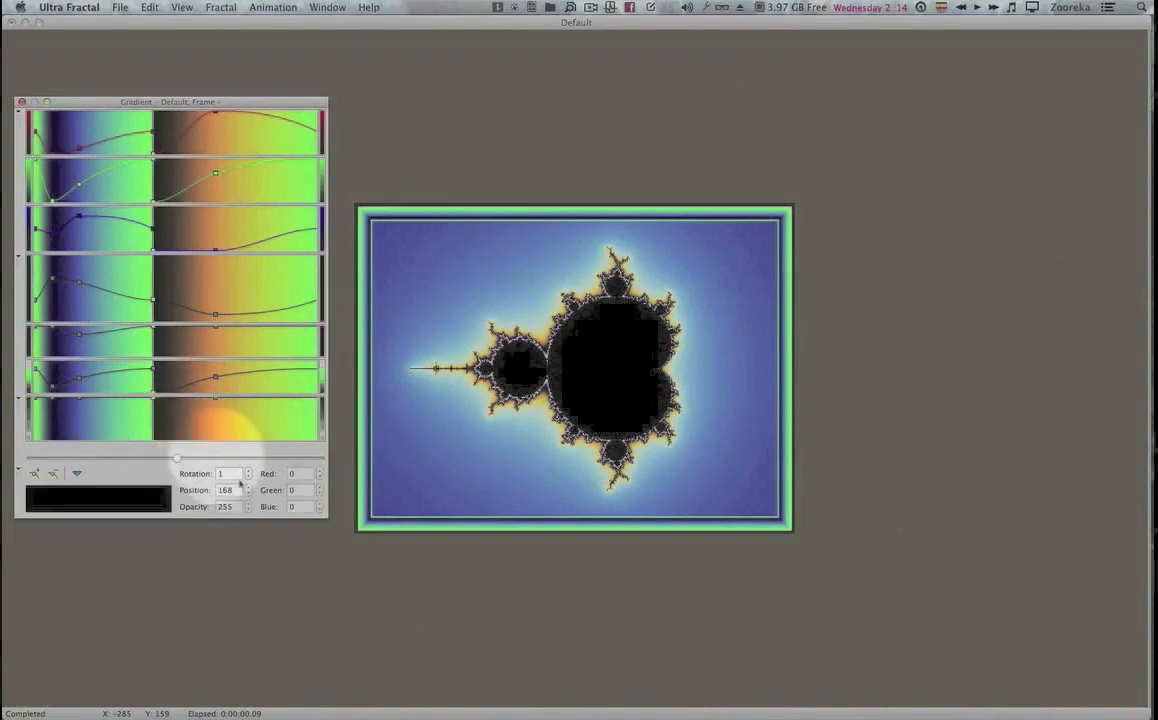
double_click(230, 490)
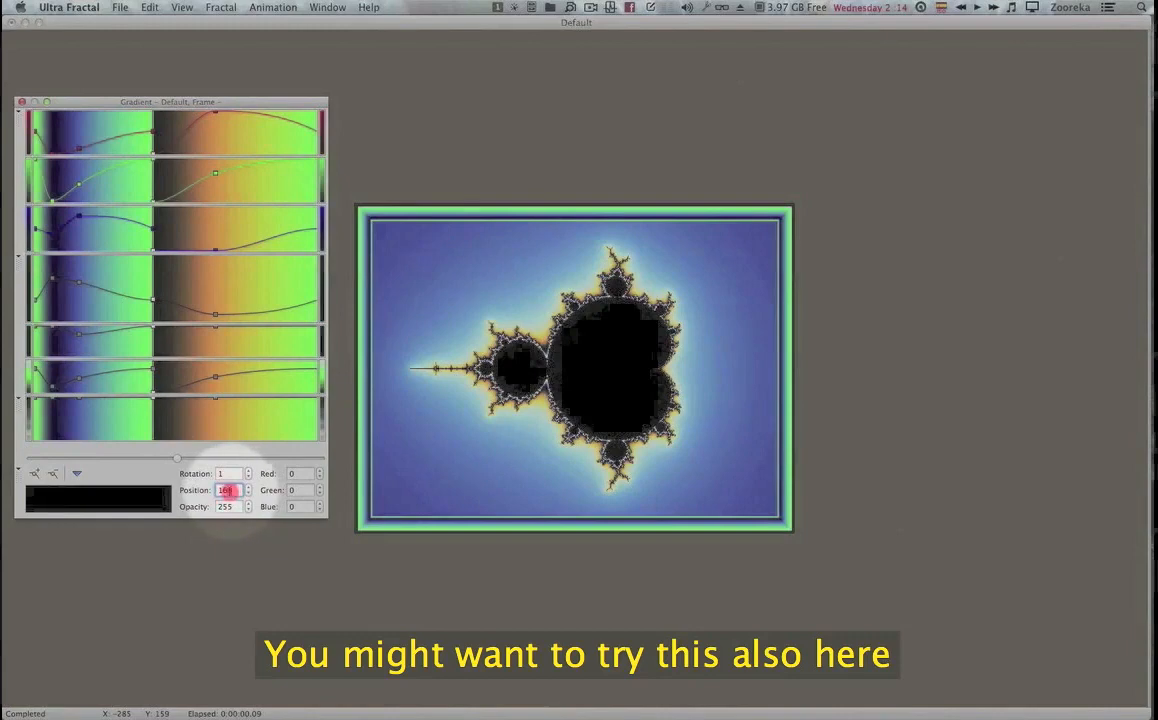
text(9)
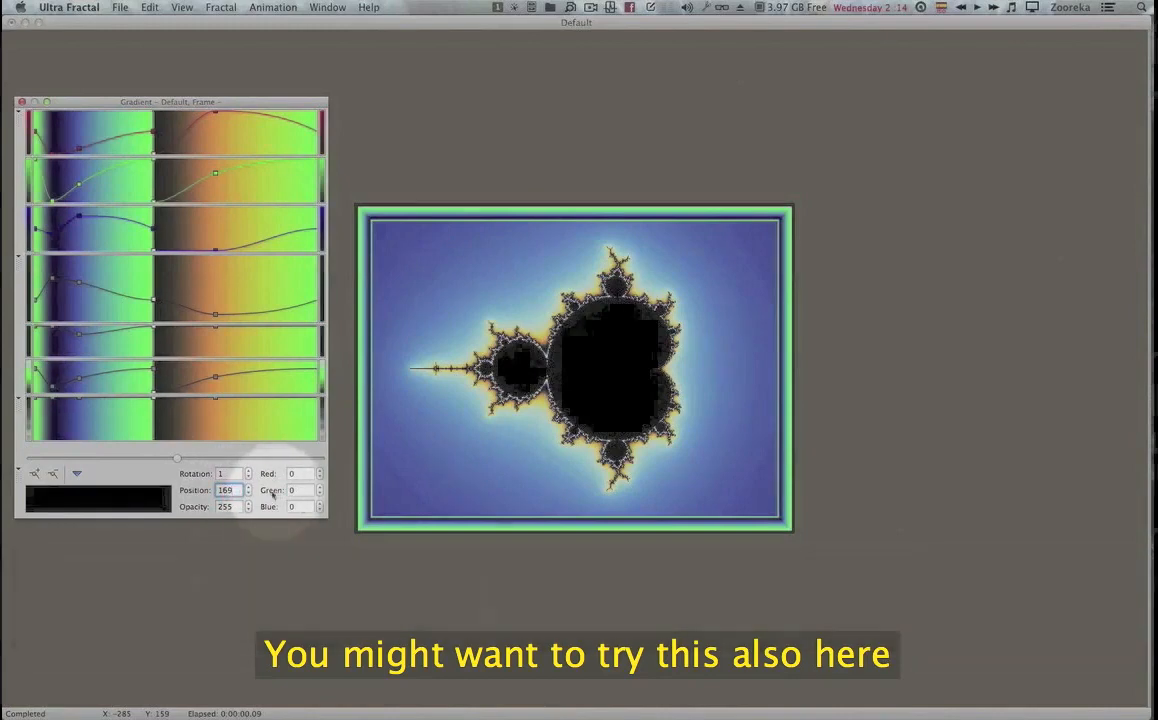
click(230, 473)
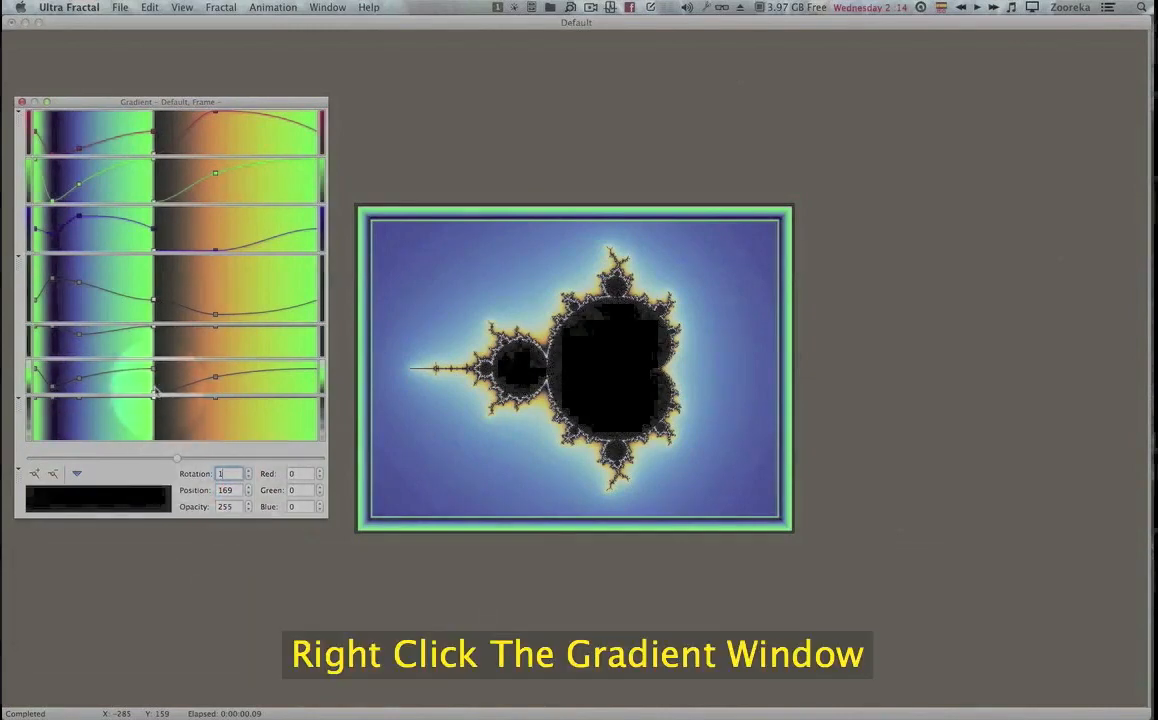
Select the middle green control point together with the black one beside it and move both to about position 194.
right_click(155, 382)
right_click(158, 397)
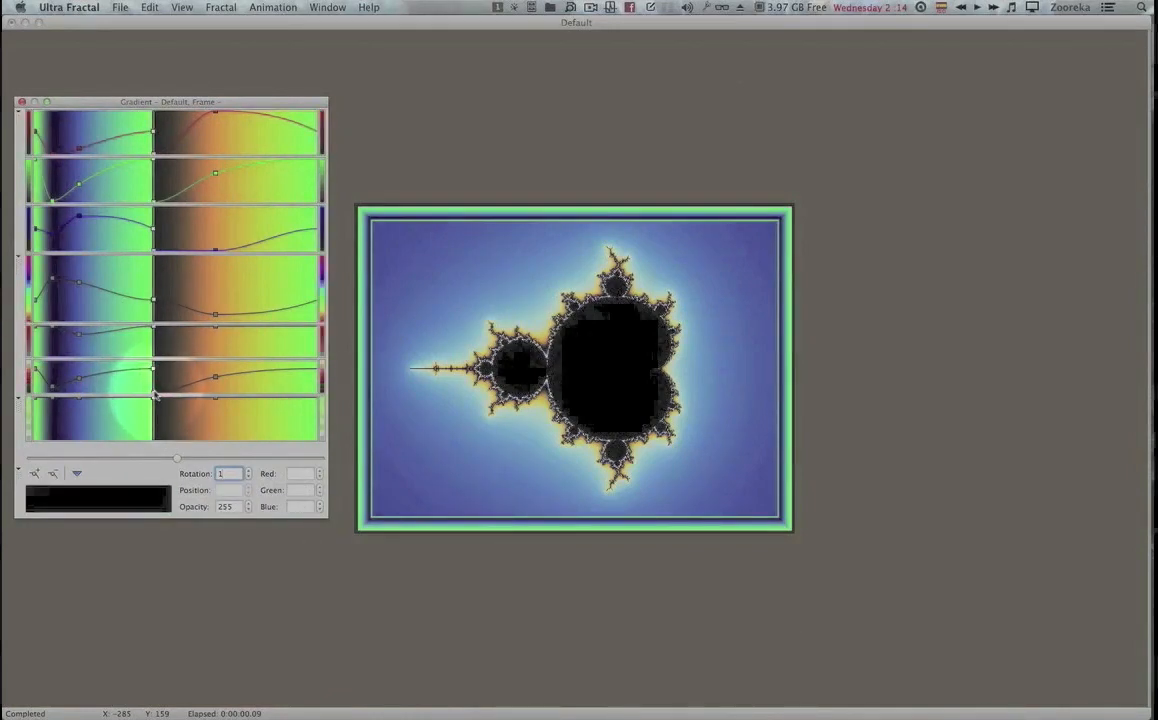
drag(155, 392, 173, 393)
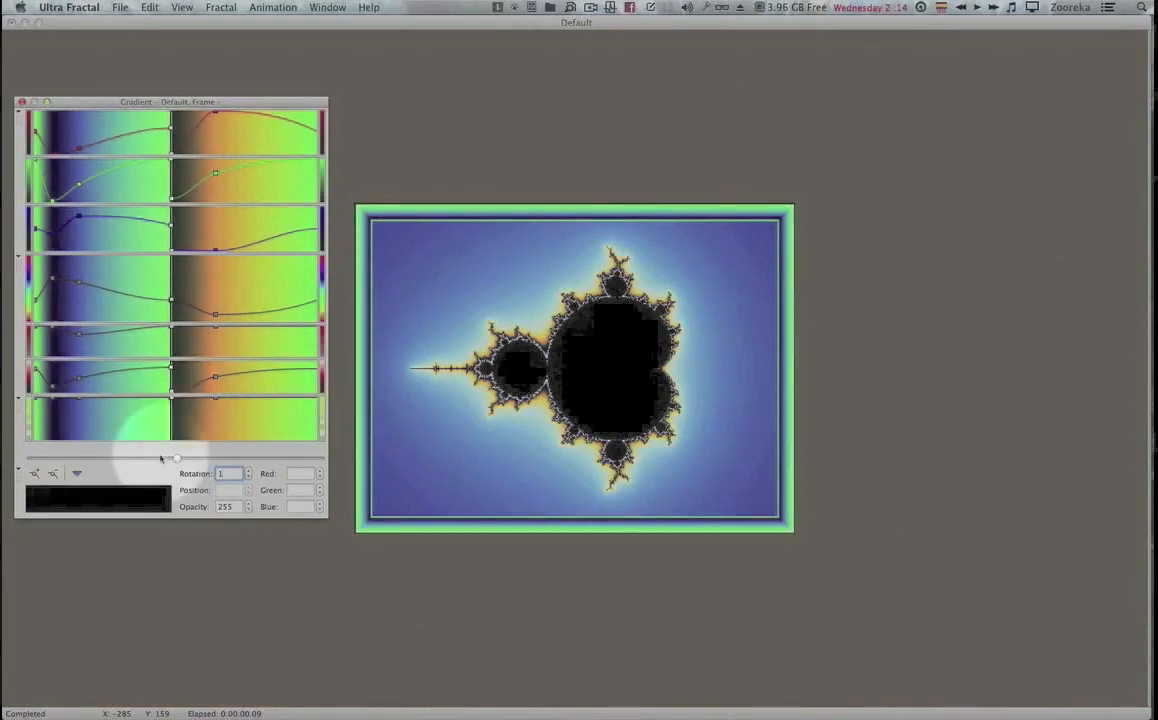
Select only the dark control point beside the middle green one and set its position to 190.
click(182, 372)
click(172, 373)
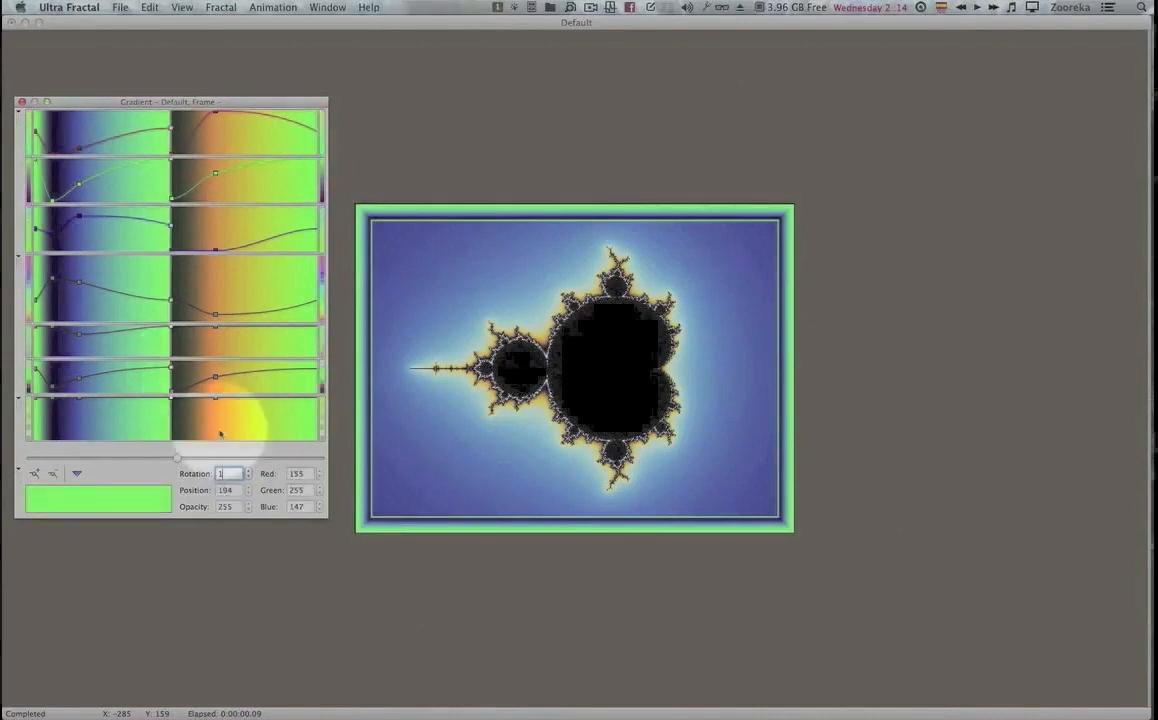
click(168, 392)
key(Tab)
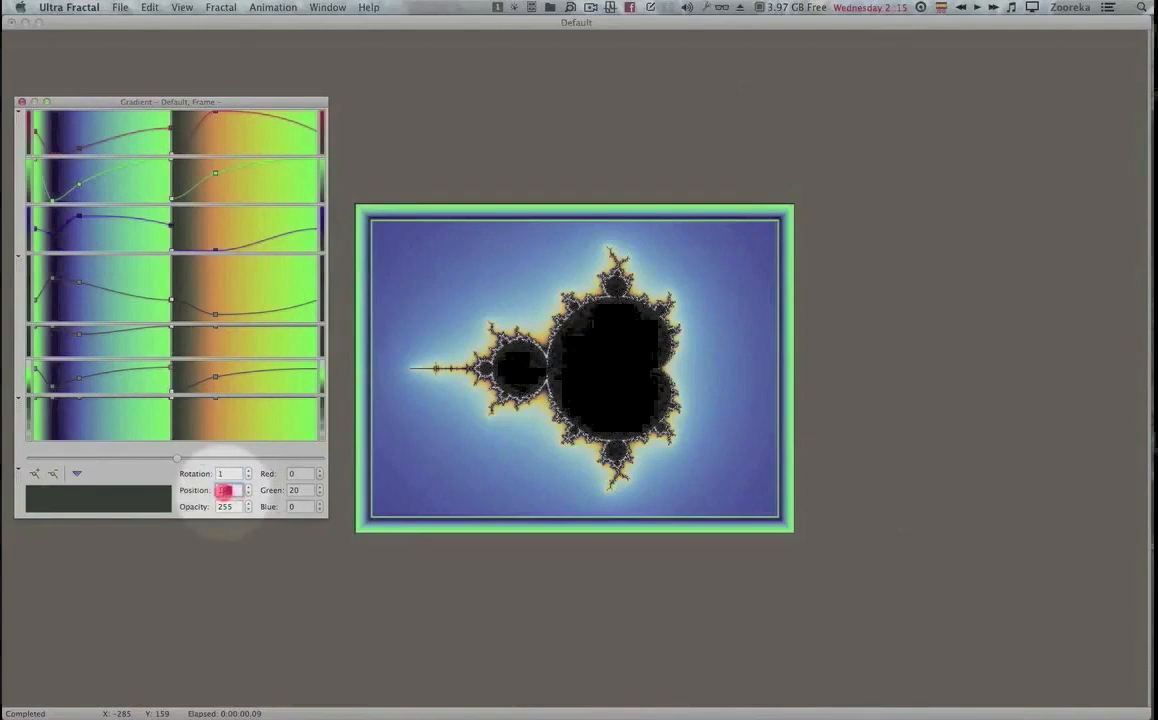
text(194)
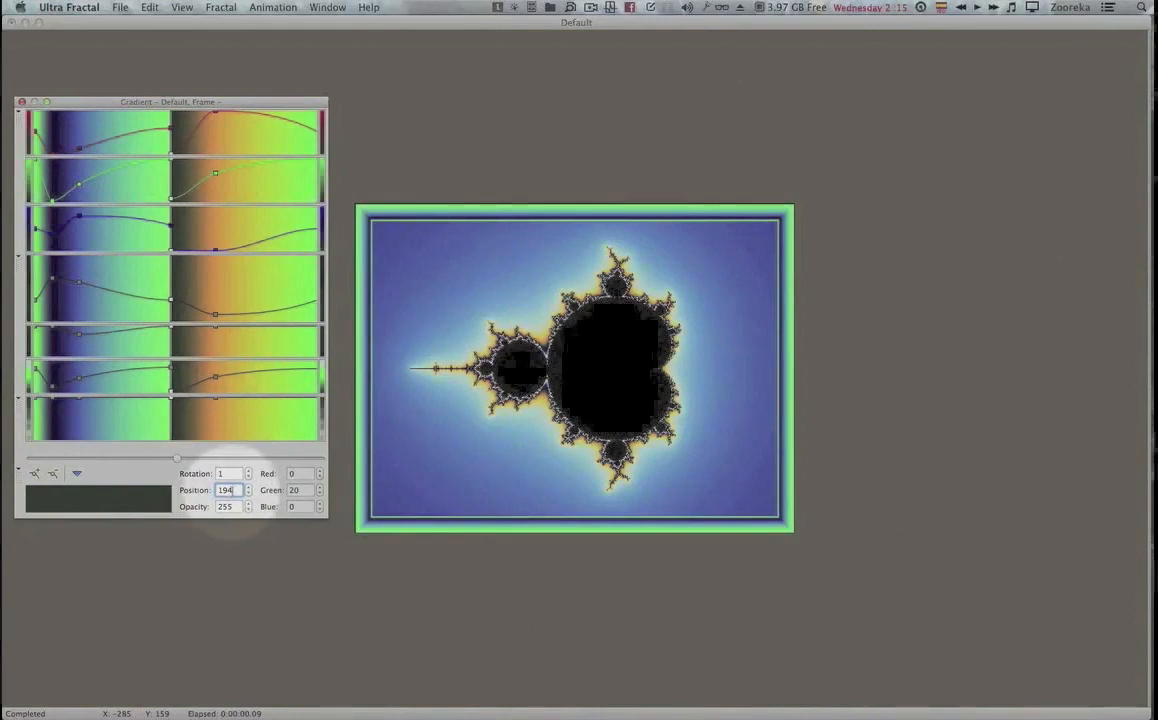
click(226, 490)
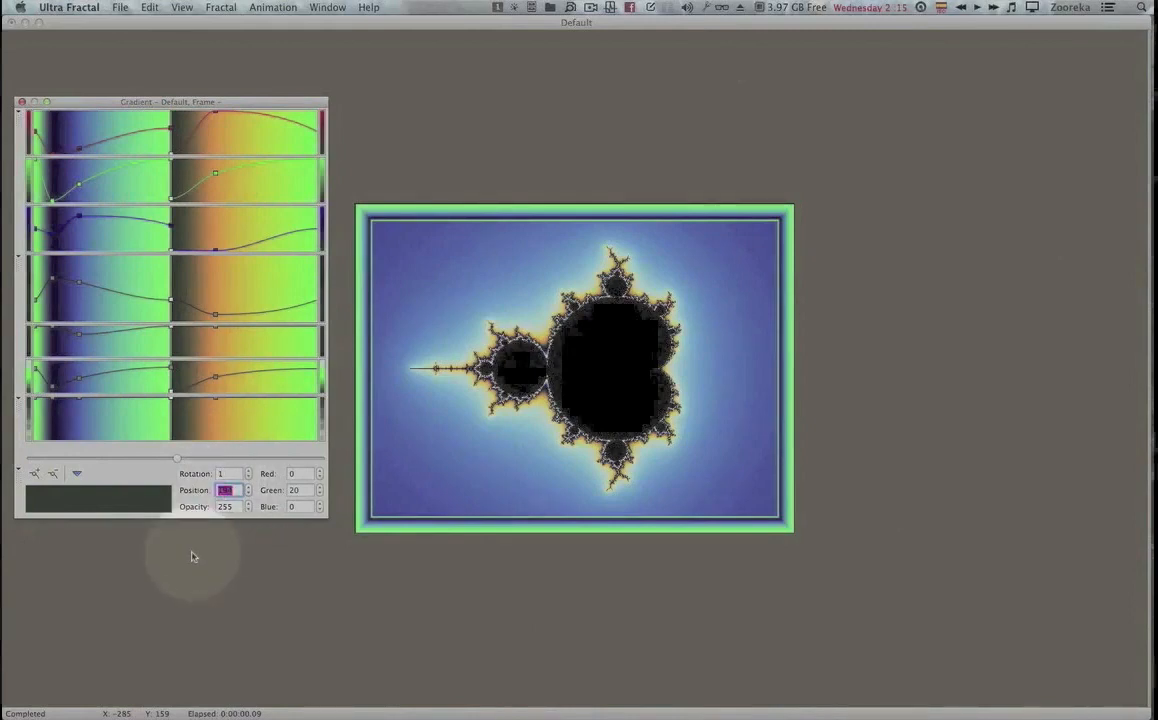
text(190)
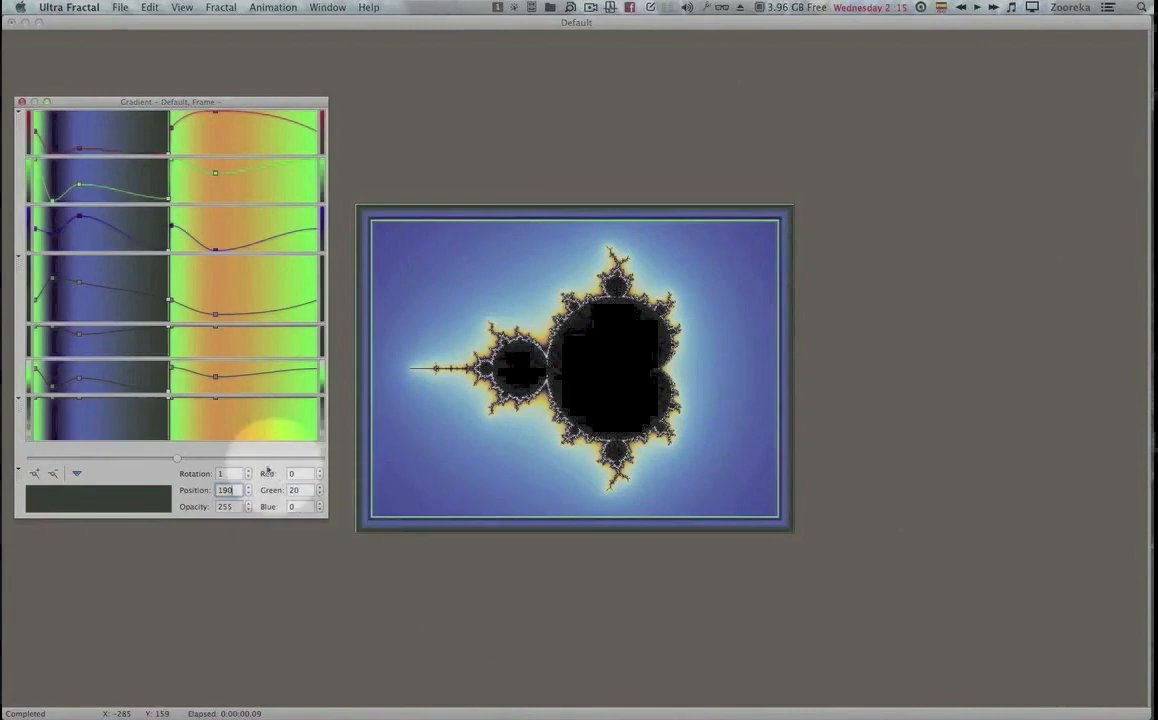
Duplicate the blue control point at position 64, placing the copy at about position 171 and darkening it to RGB 16, 54, 94.
click(79, 382)
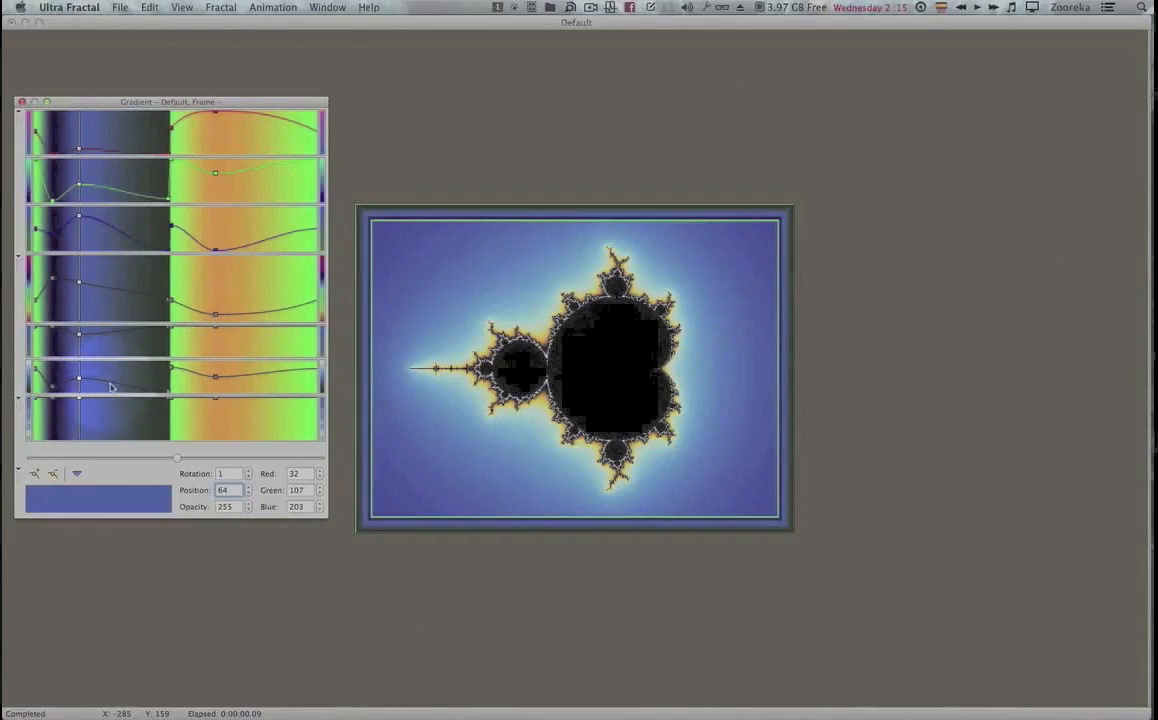
key(super)
drag(112, 384, 150, 390)
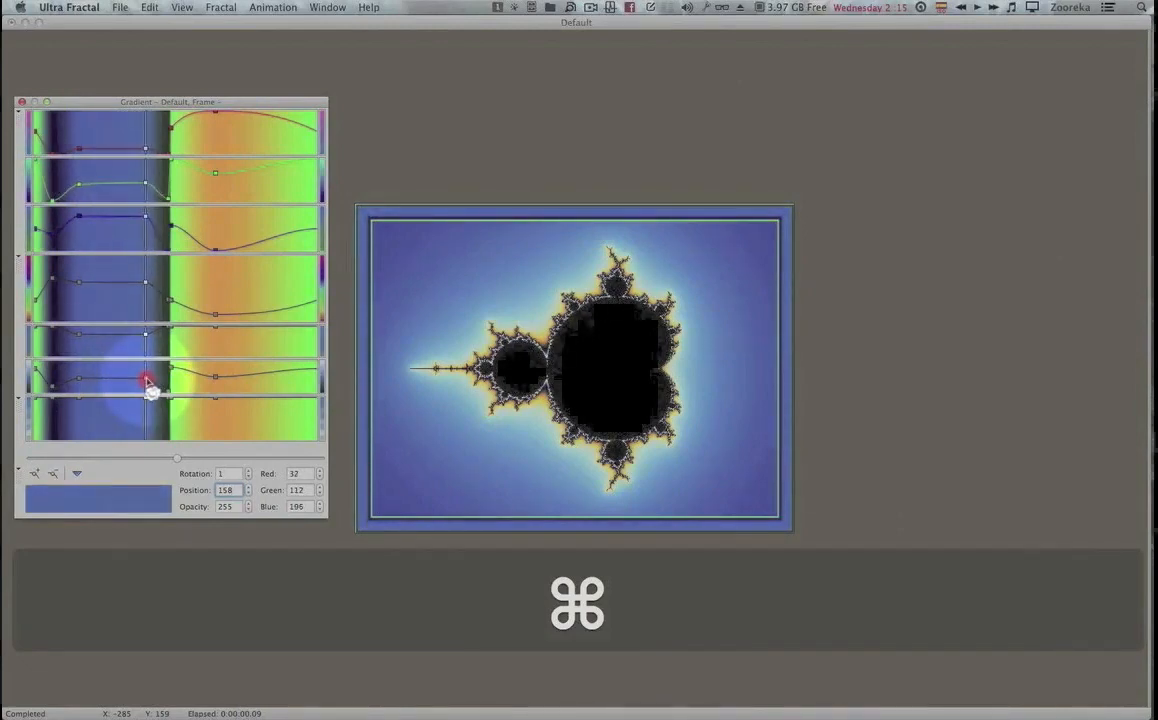
text(159)
key(Return)
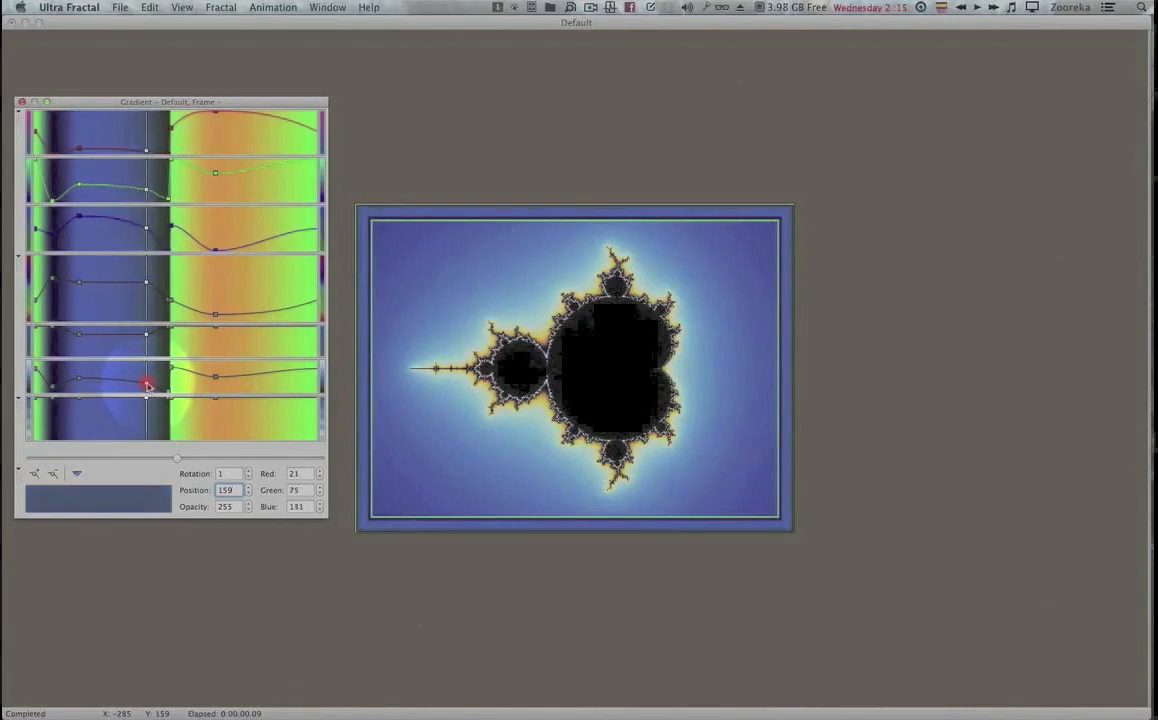
drag(147, 386, 157, 428)
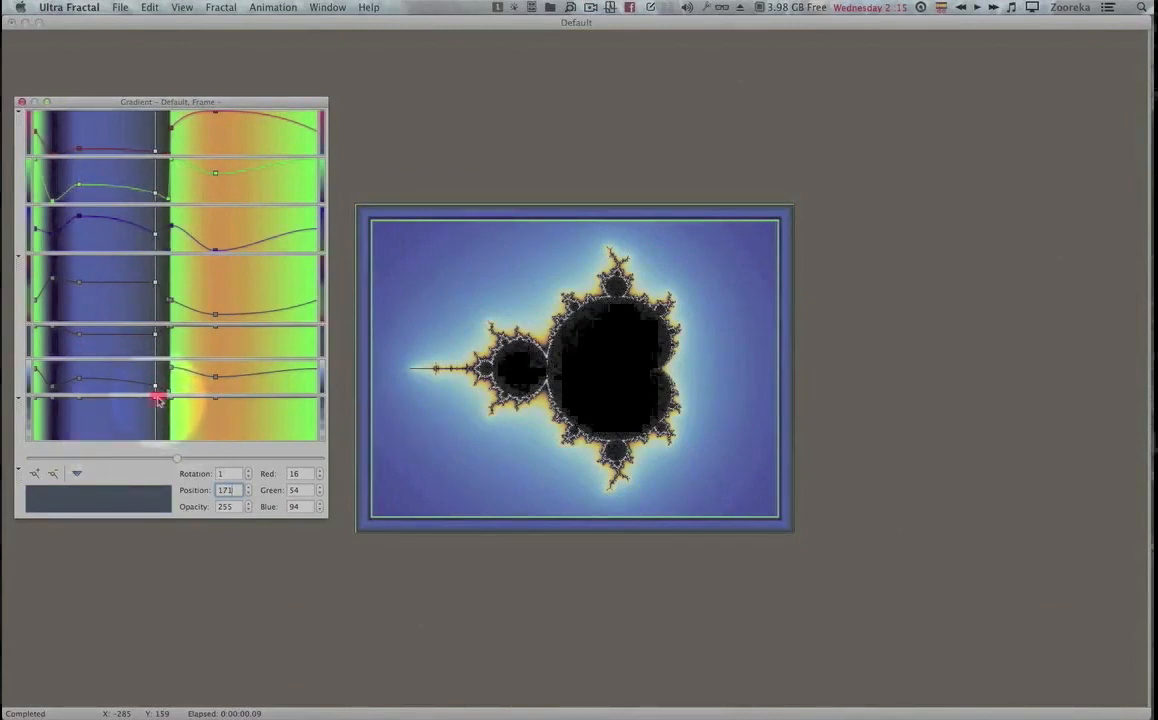
Move the darkened blue copy closer to the middle green control point and set its position to 190.
drag(156, 400, 167, 397)
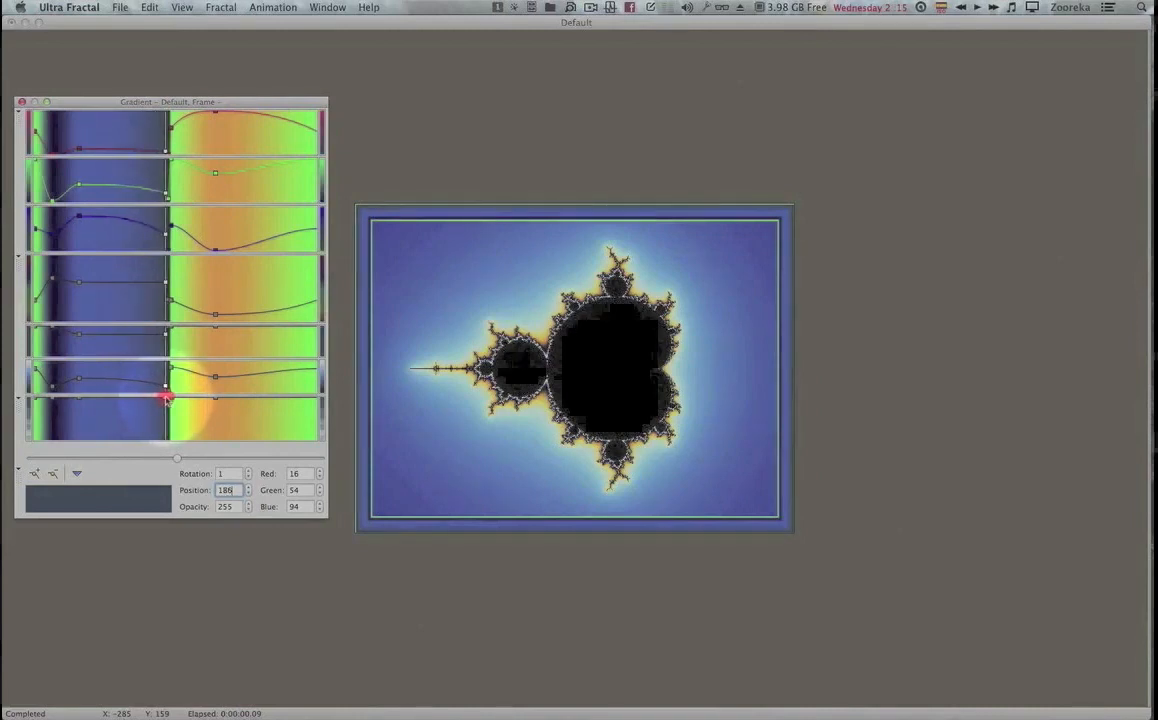
drag(165, 400, 162, 400)
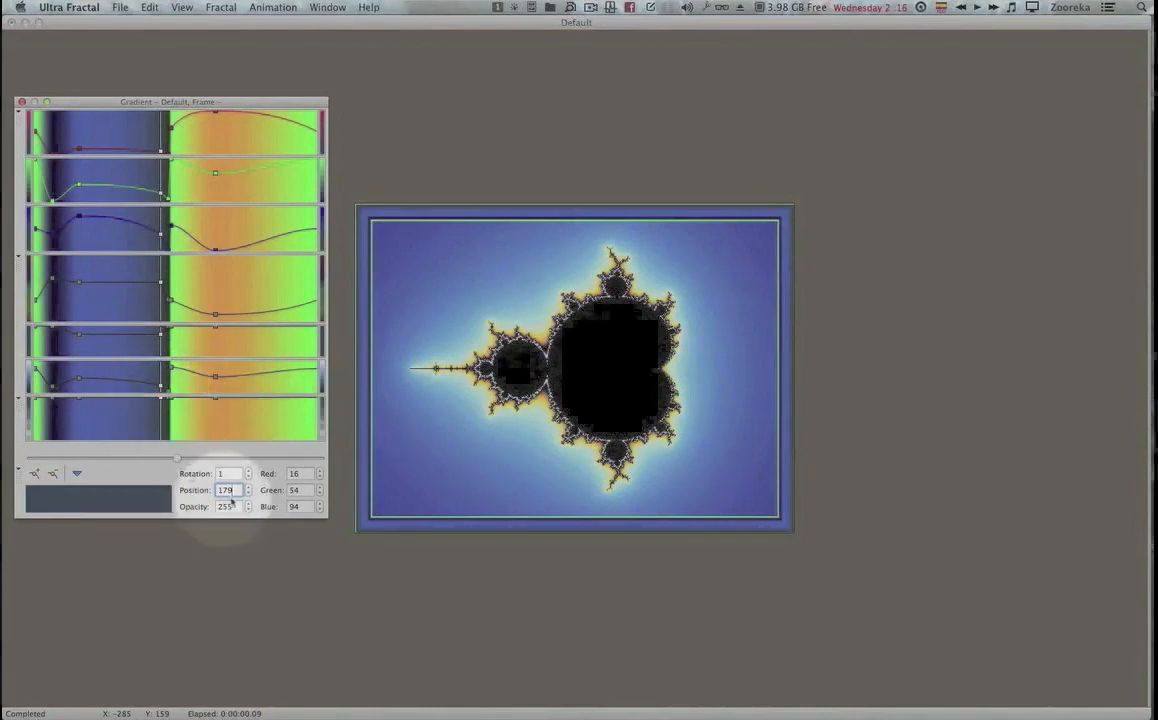
double_click(225, 489)
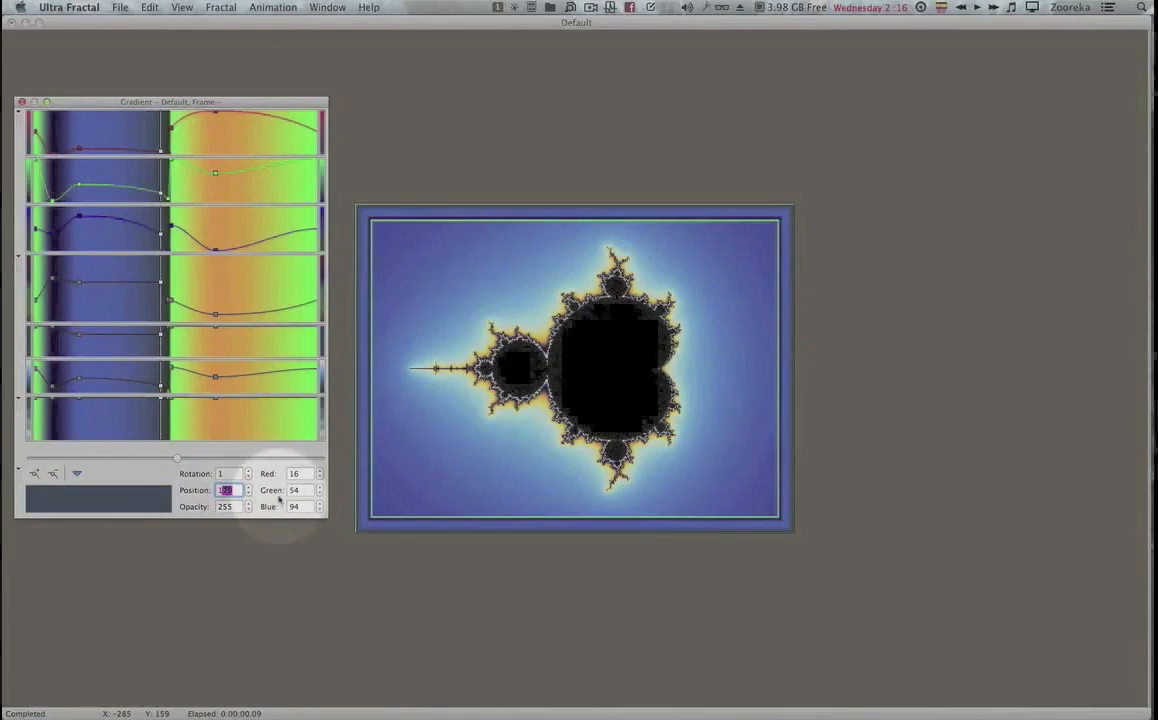
text(190)
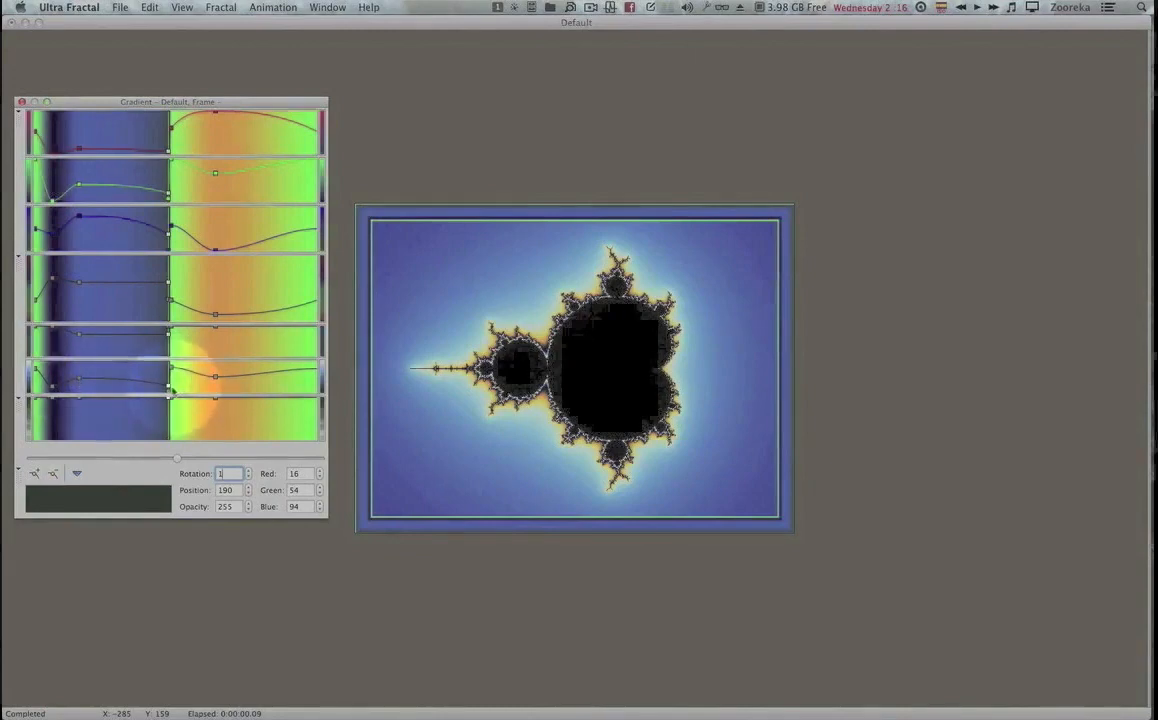
Darken the dark blue control point at position 26 to black and move it to position 6.
click(52, 390)
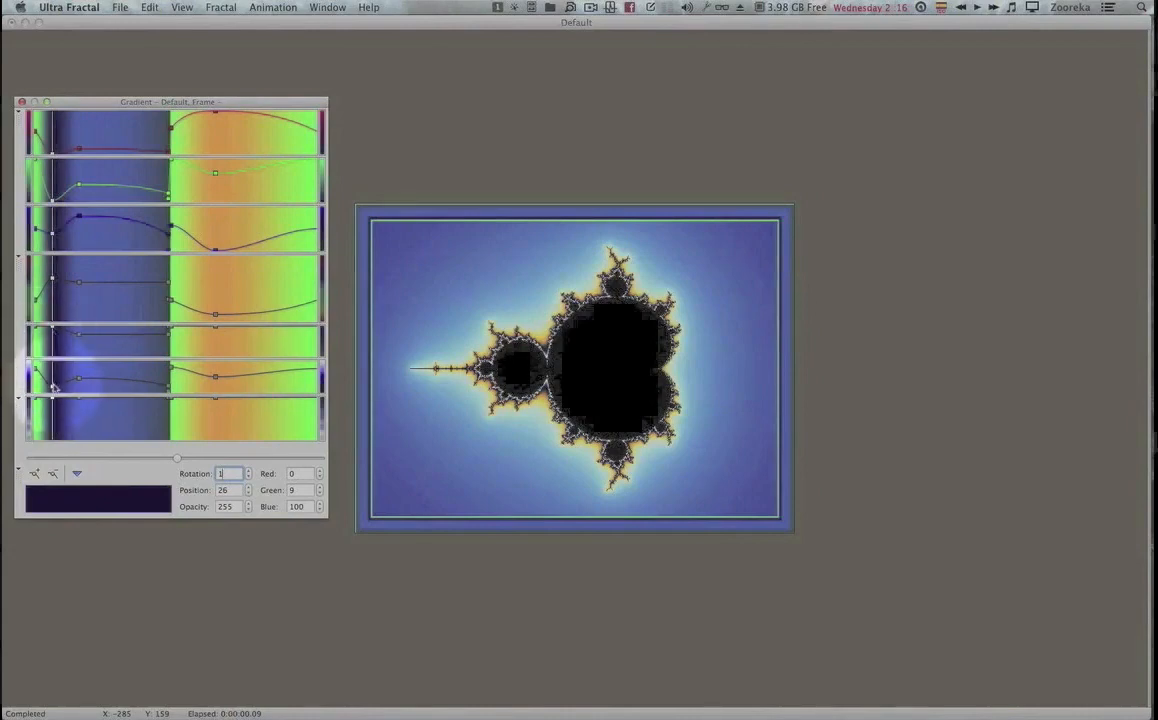
drag(53, 395, 54, 400)
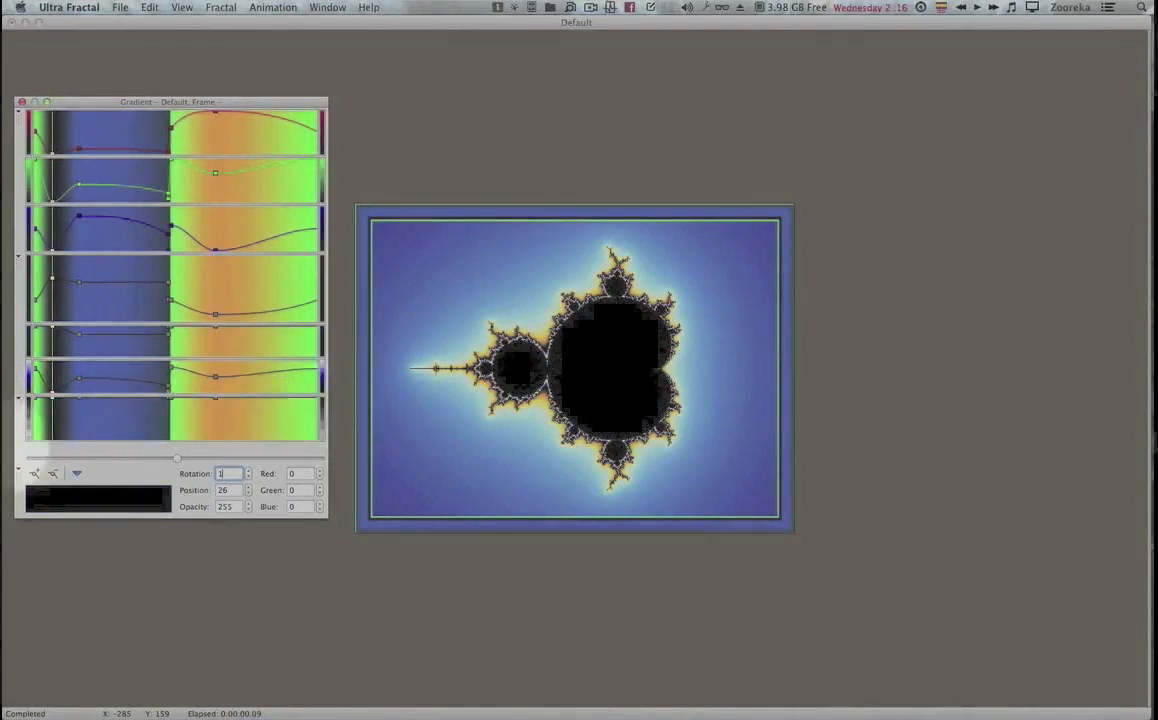
drag(53, 395, 38, 396)
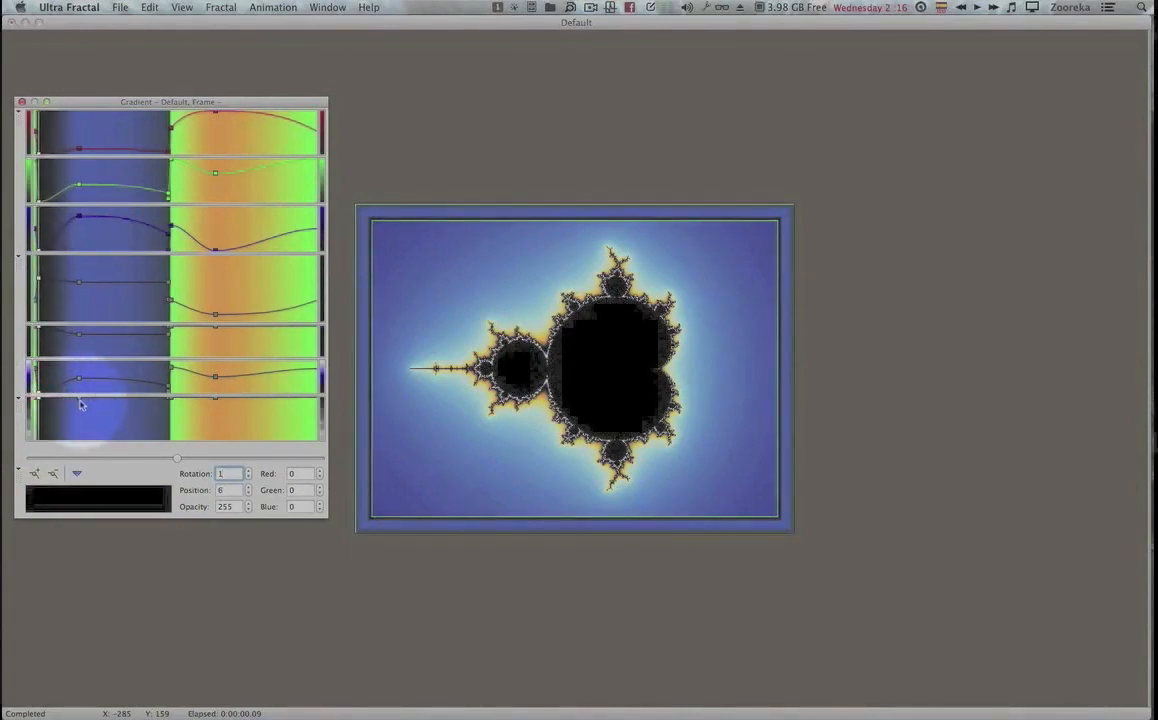
Move the blue control point at position 64 to position 20, near the black one.
click(81, 401)
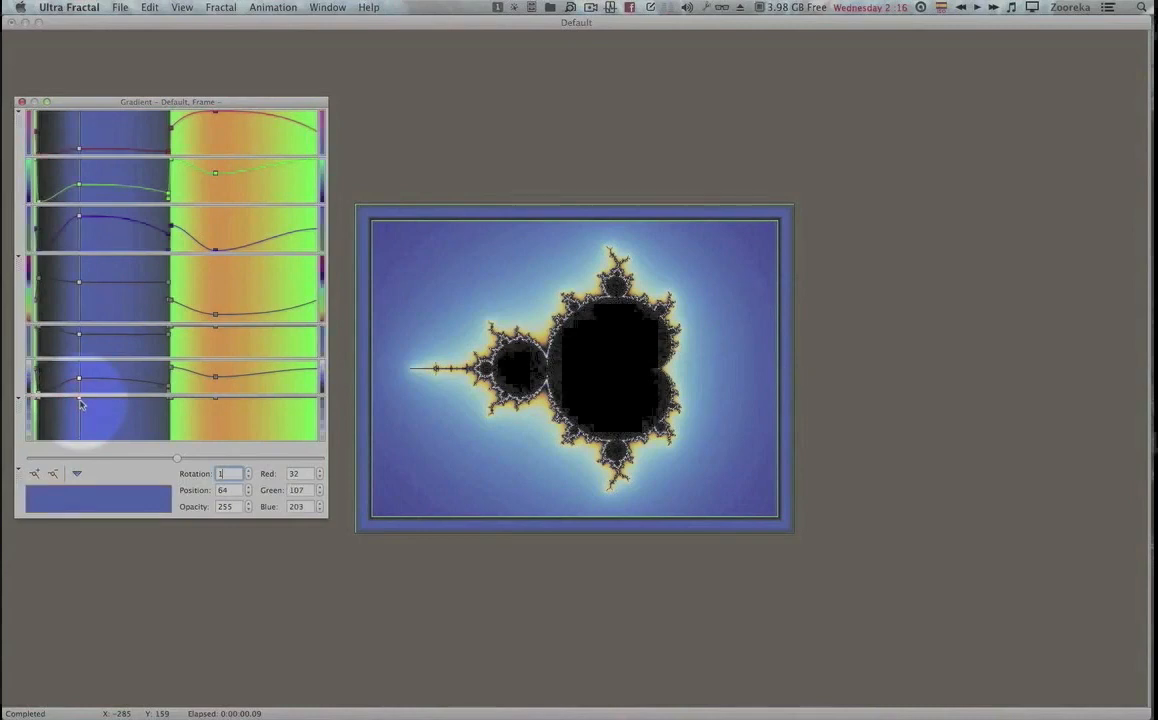
drag(77, 401, 46, 400)
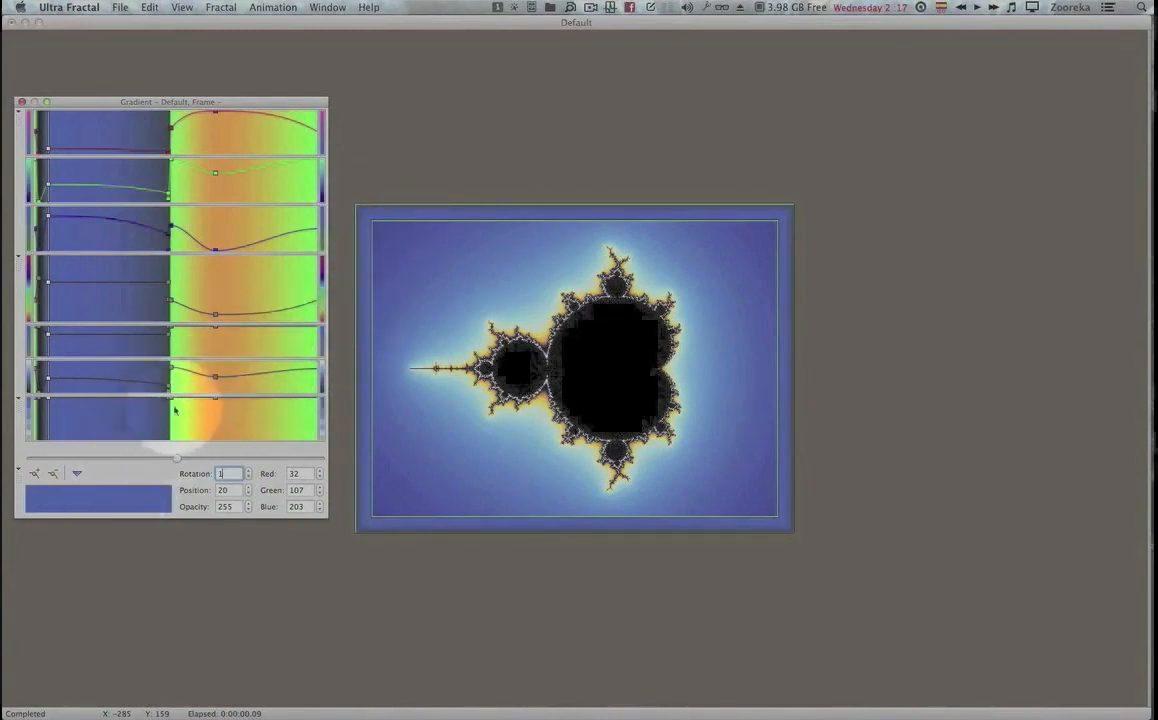
Shift the dark control points at the blue band's right edge leftward and insert a control point at position 185 before the green one.
drag(162, 380, 176, 402)
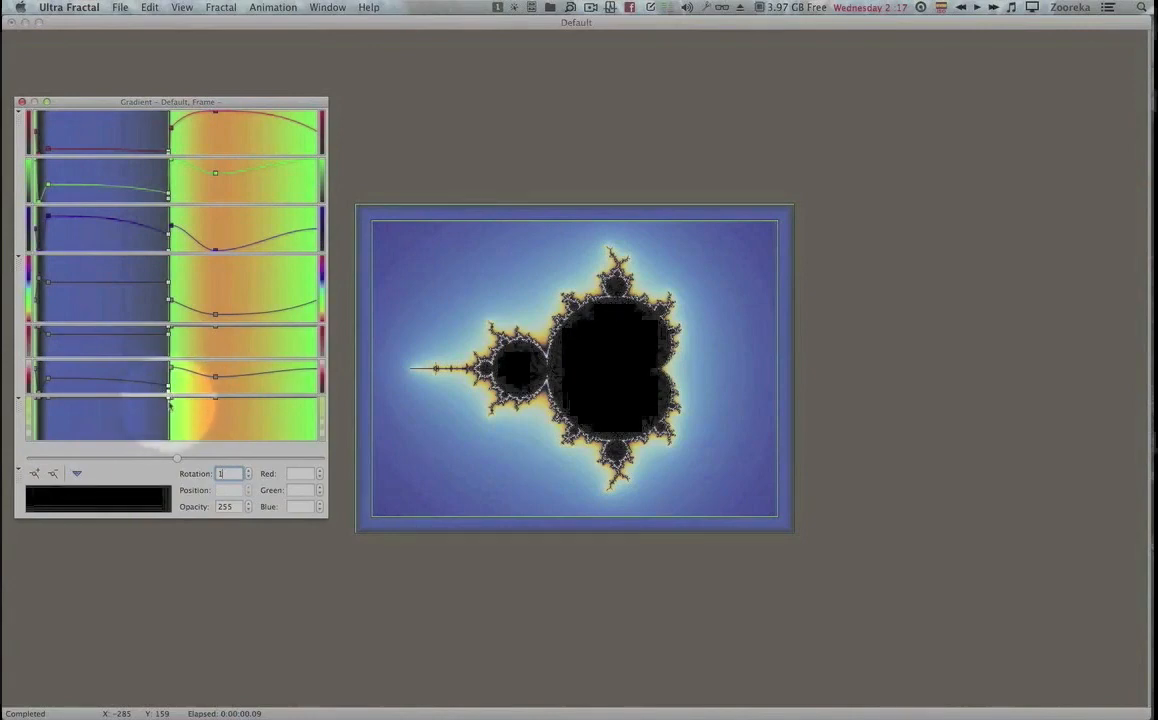
drag(170, 400, 150, 396)
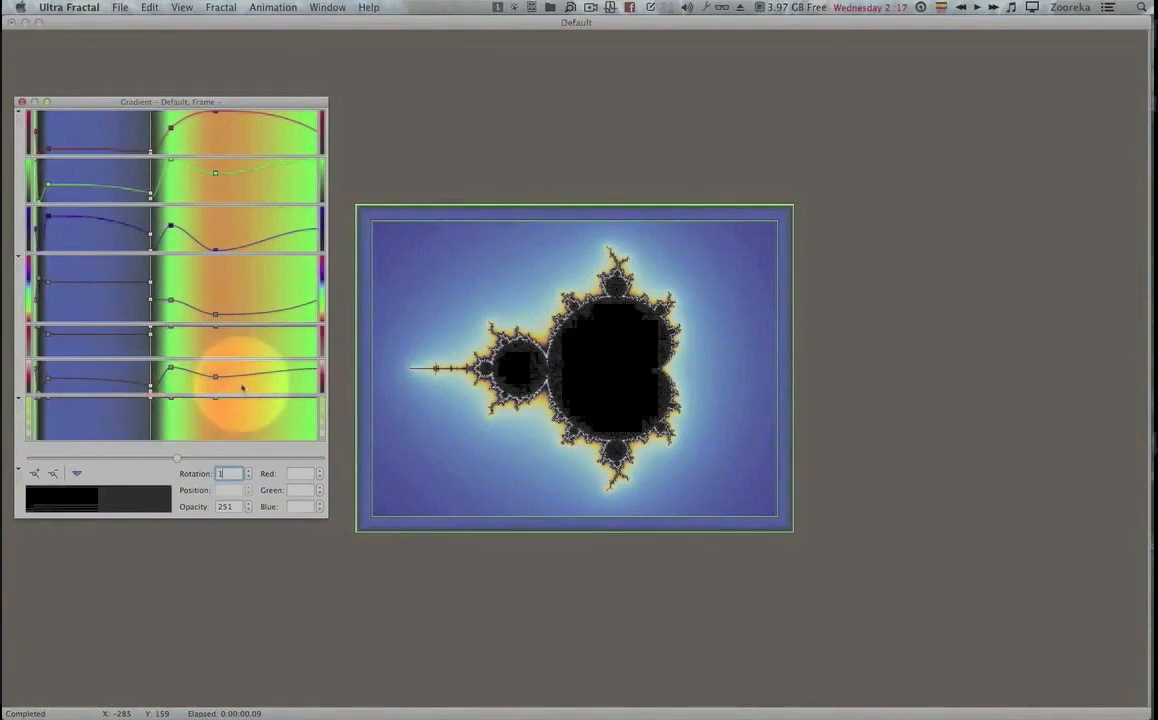
click(171, 369)
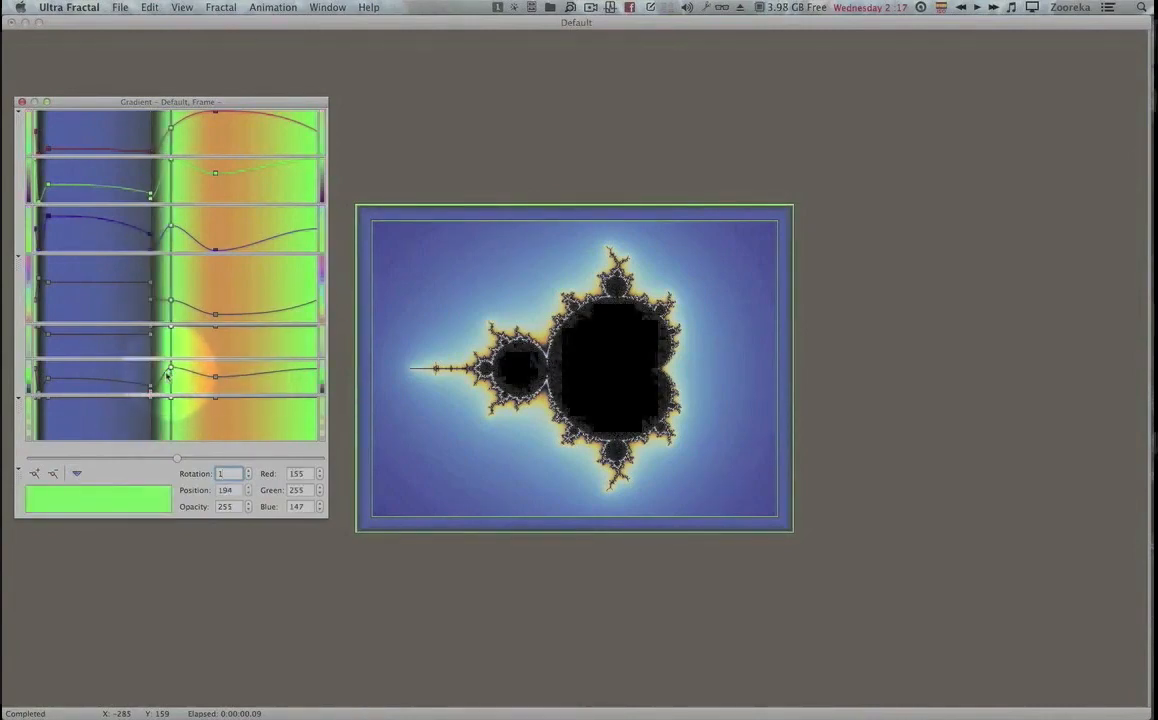
super+click(166, 373)
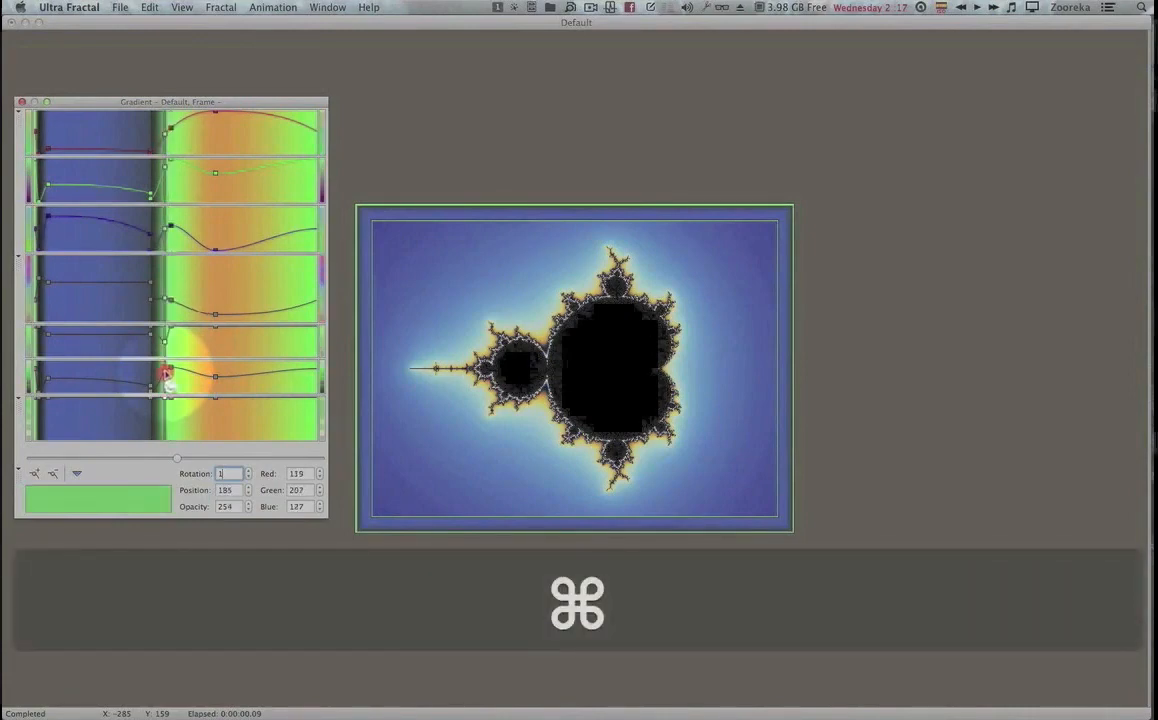
drag(166, 371, 165, 368)
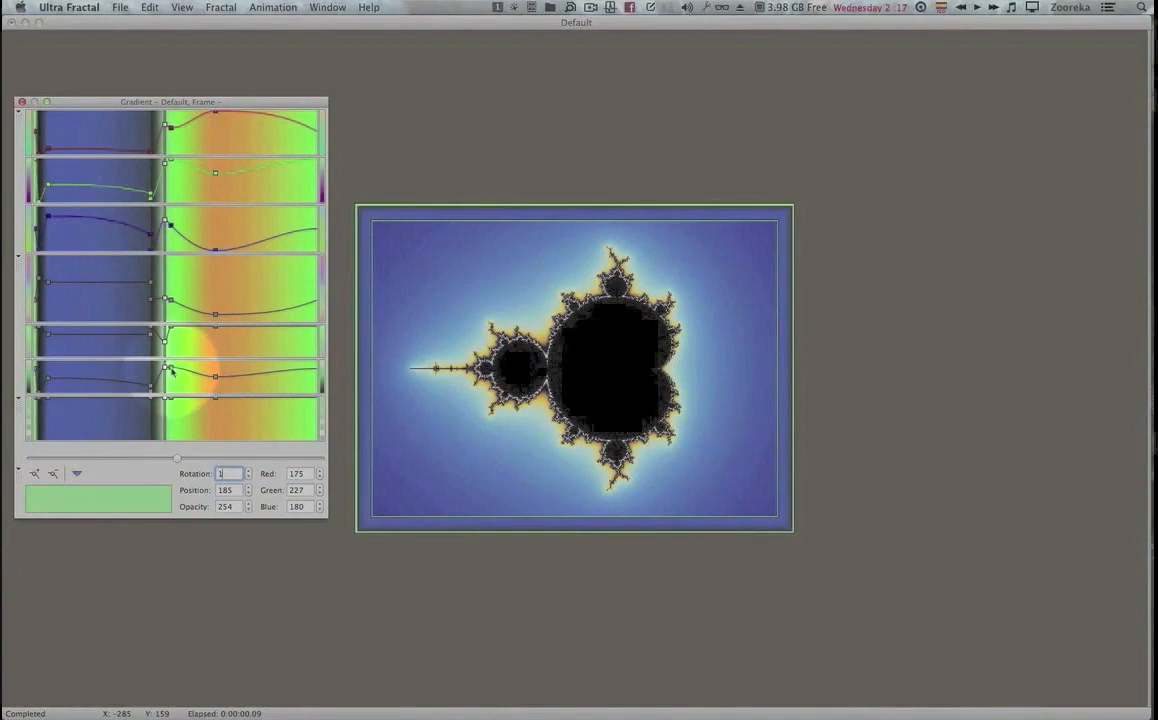
Copy the colour of the green control point at position 194.
click(171, 367)
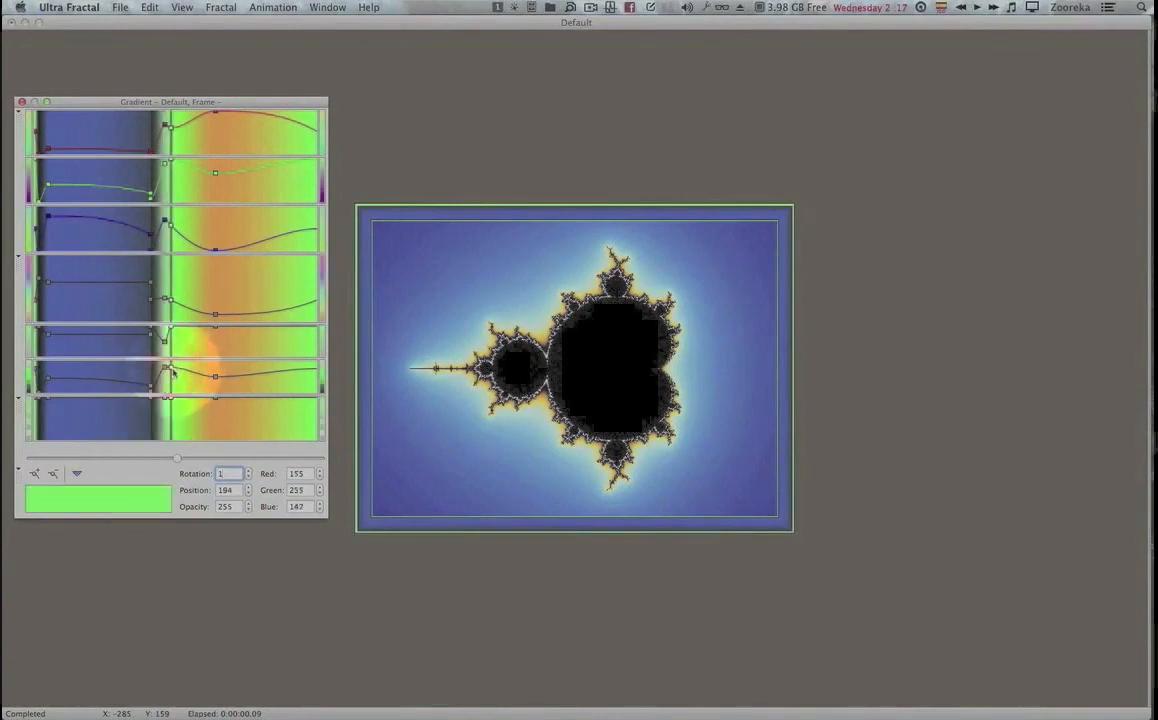
click(142, 494)
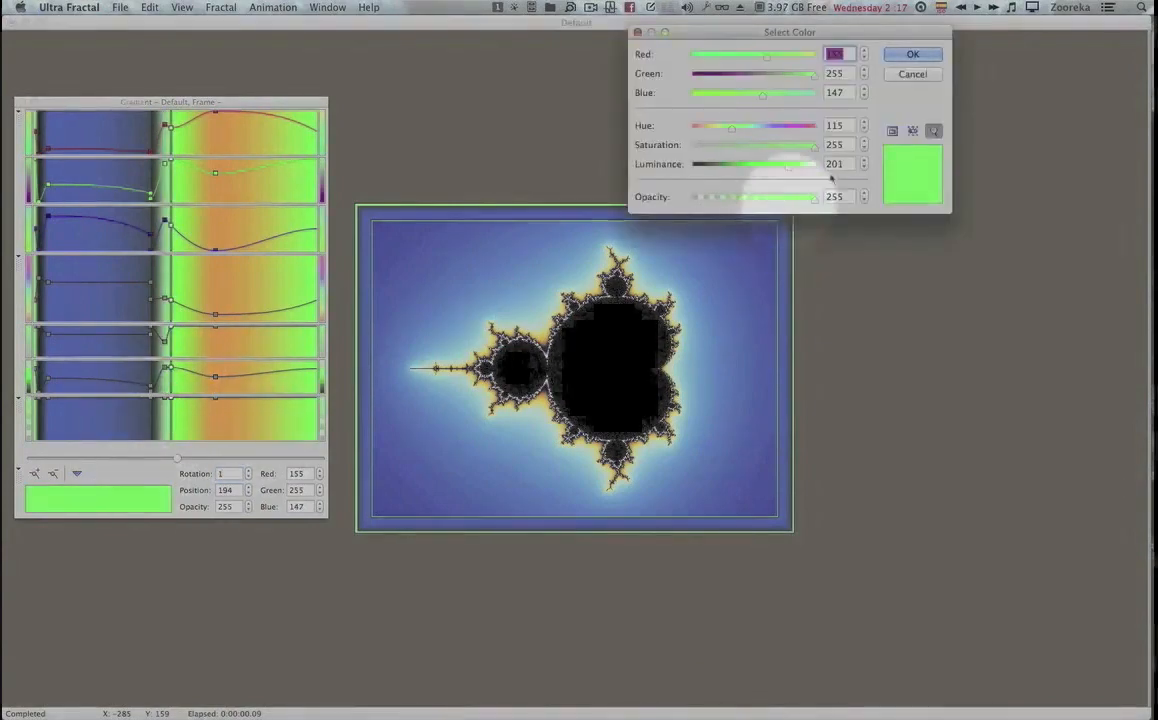
right_click(920, 162)
click(946, 214)
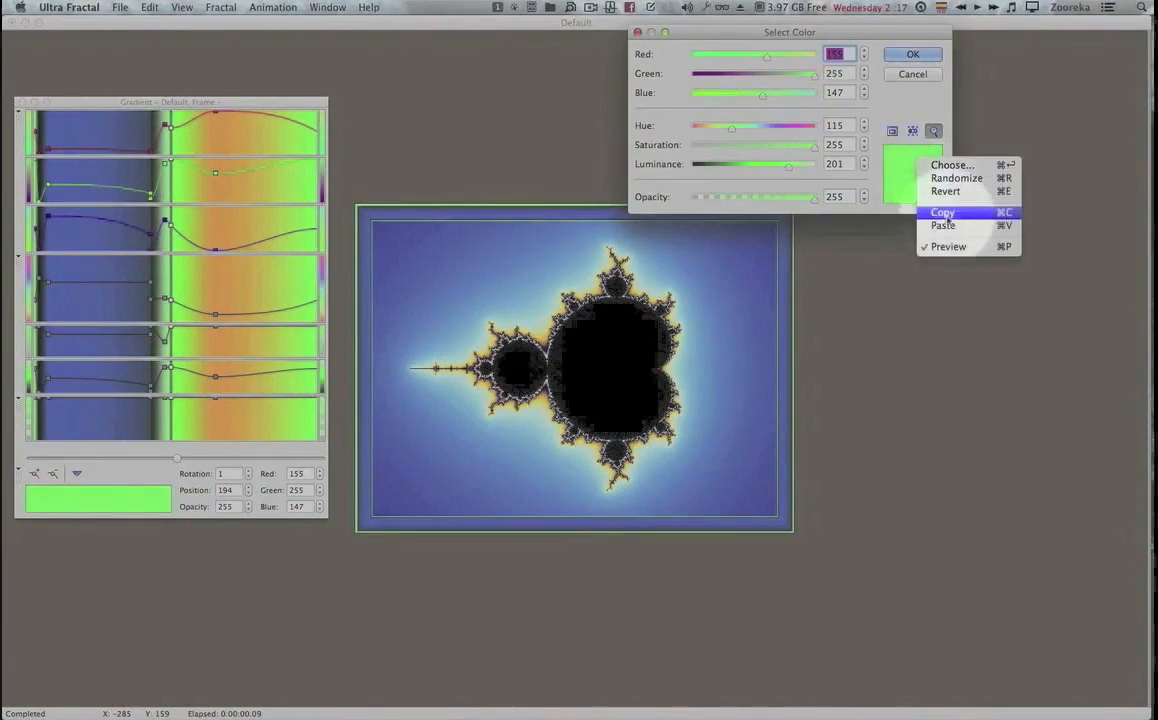
click(913, 54)
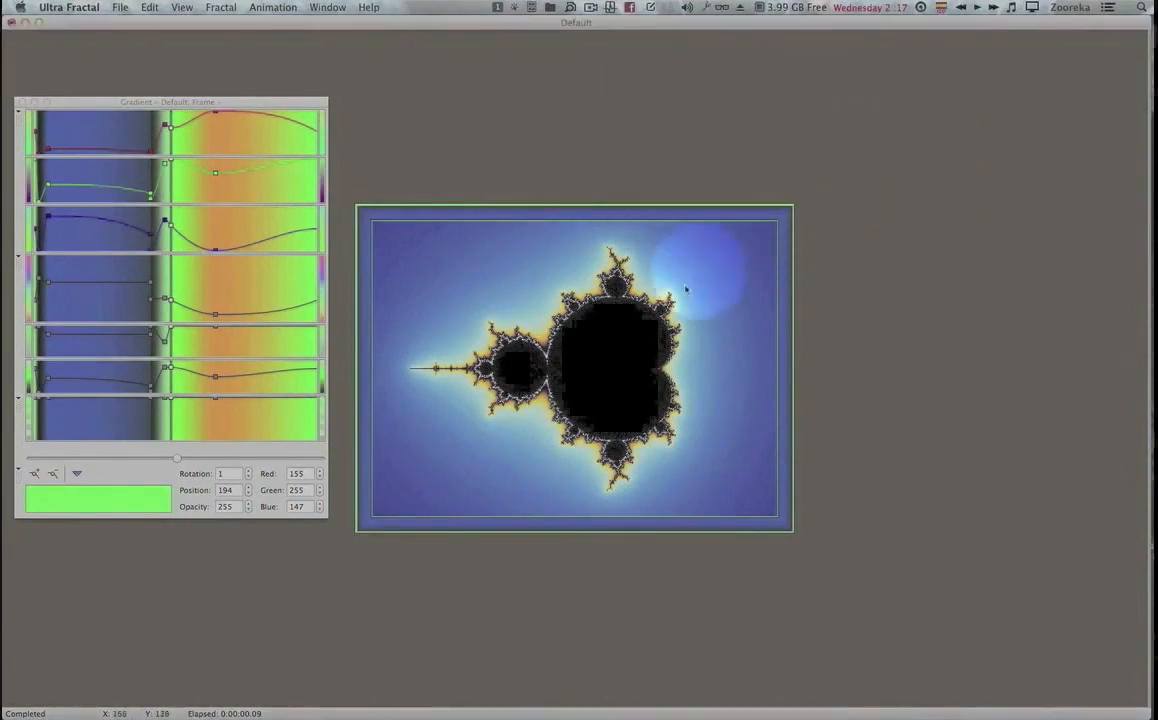
Paste the copied green onto the control point at position 185.
click(166, 400)
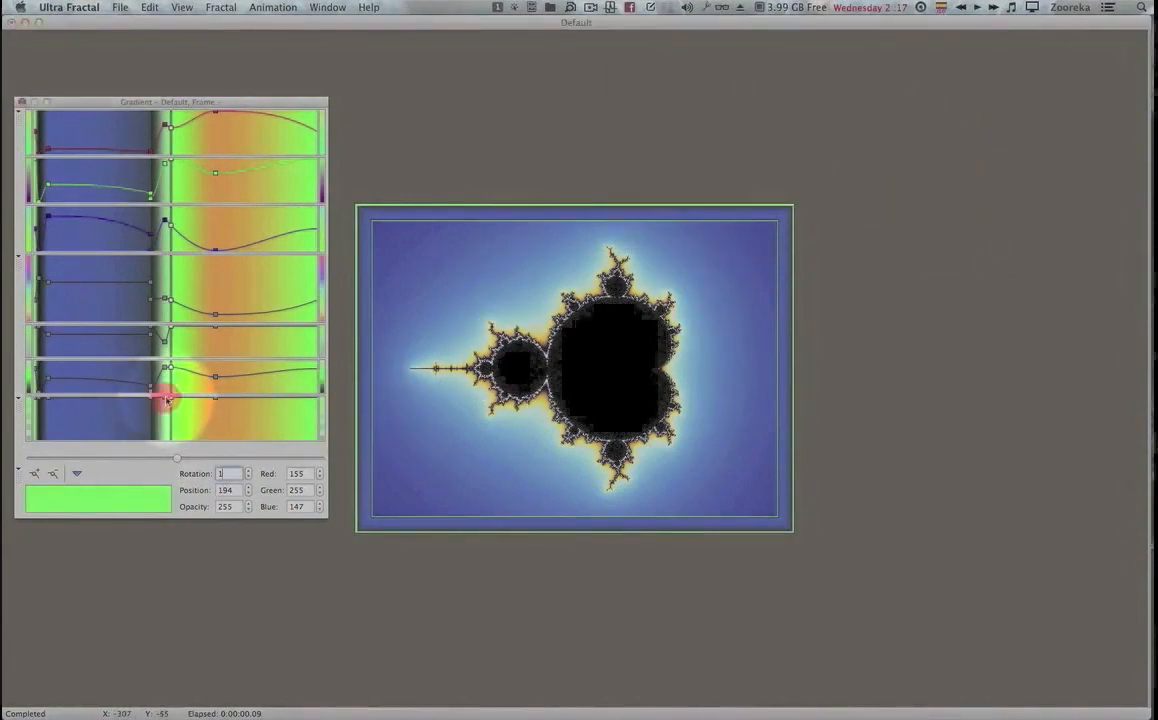
click(166, 402)
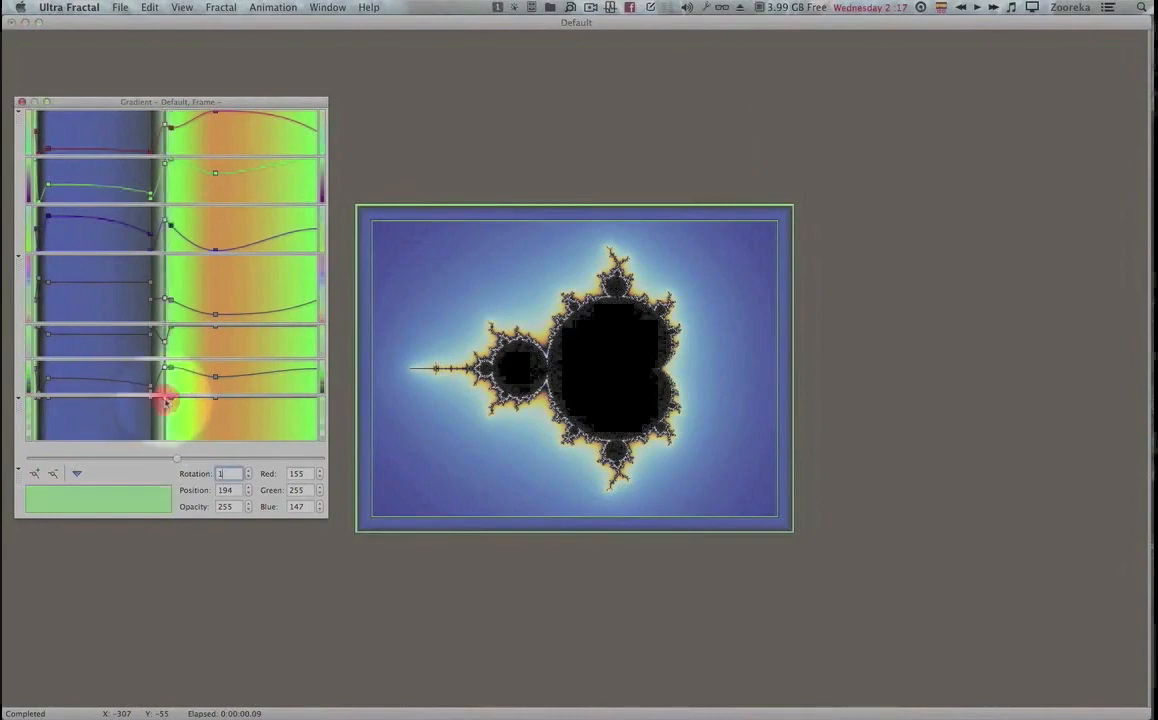
double_click(132, 496)
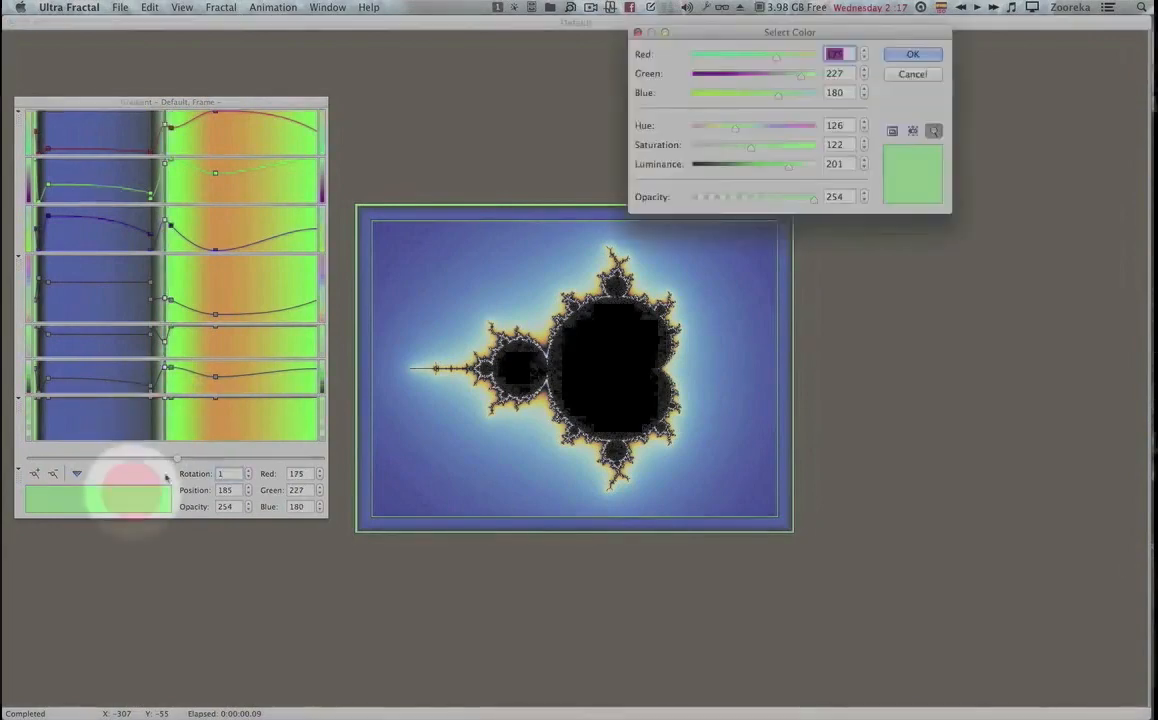
right_click(930, 167)
click(957, 232)
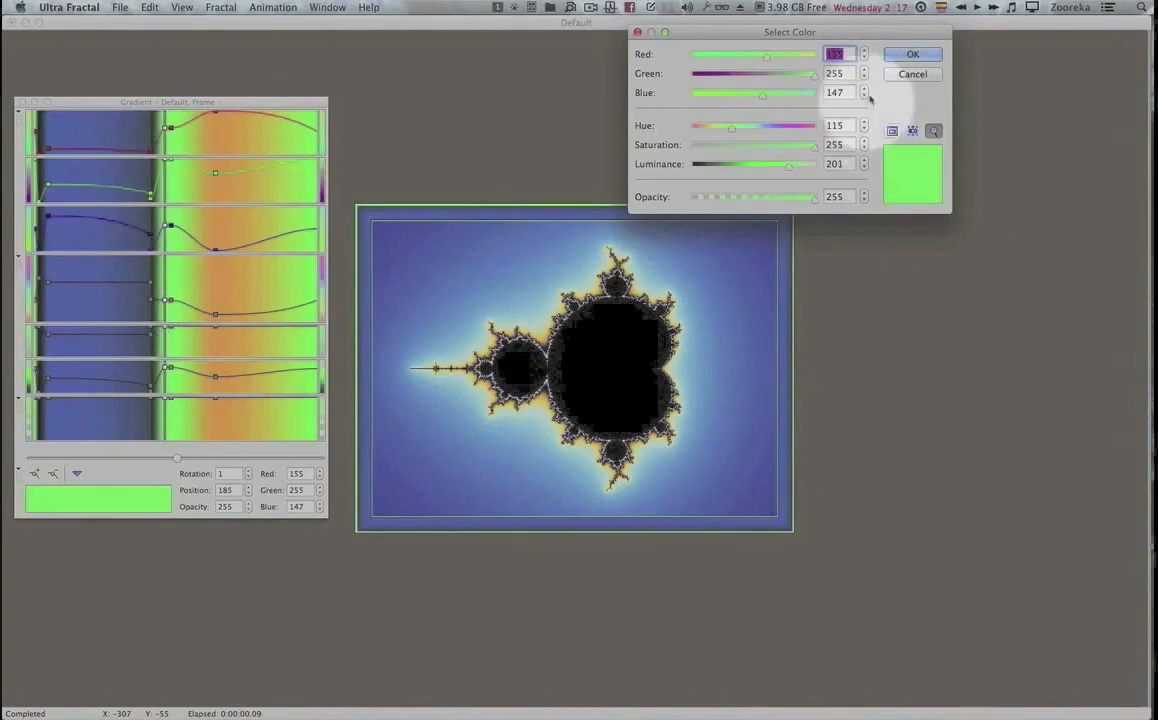
click(911, 54)
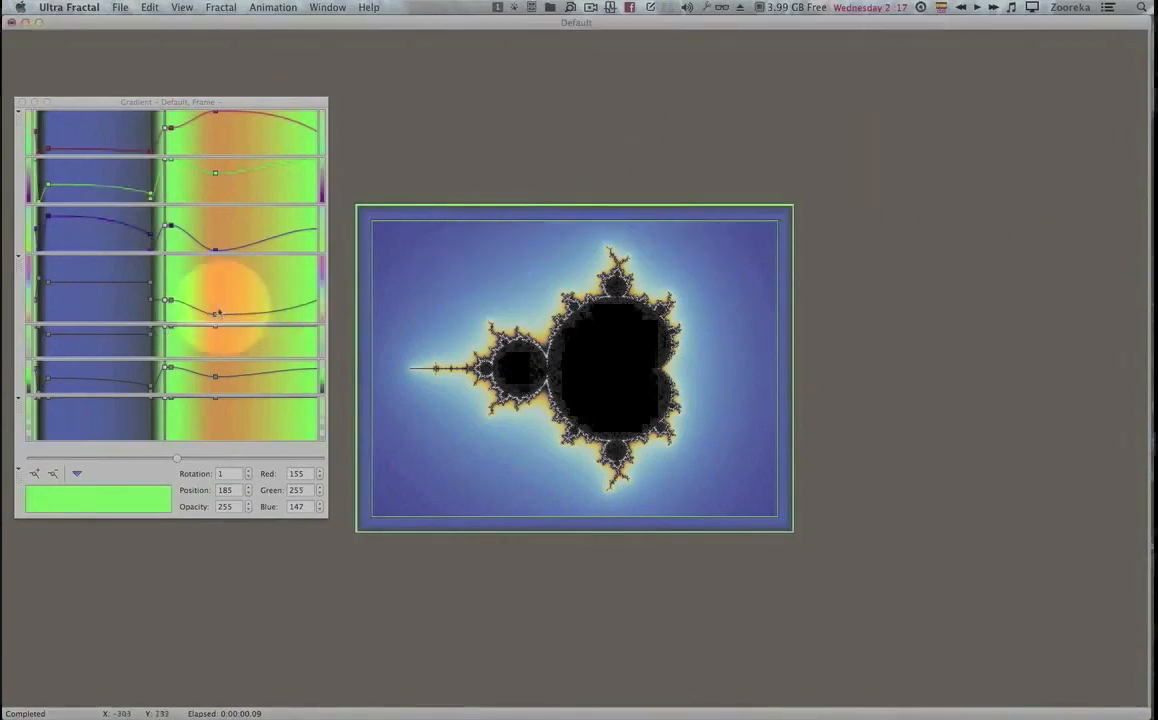
Move the black and blue control points at the blue band's left edge rightward and insert a control point at position 14.
mouse_move(58, 378)
mouse_down()
mouse_move(33, 393)
mouse_move(59, 395)
mouse_up()
click(54, 378)
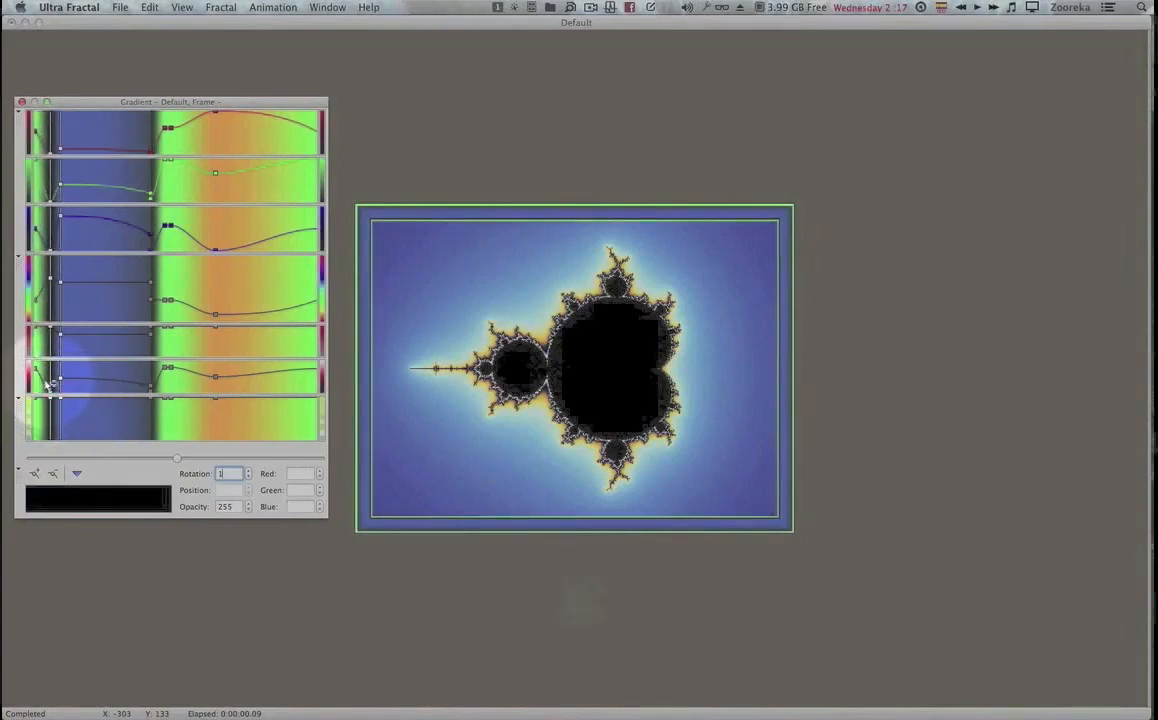
super+click(44, 378)
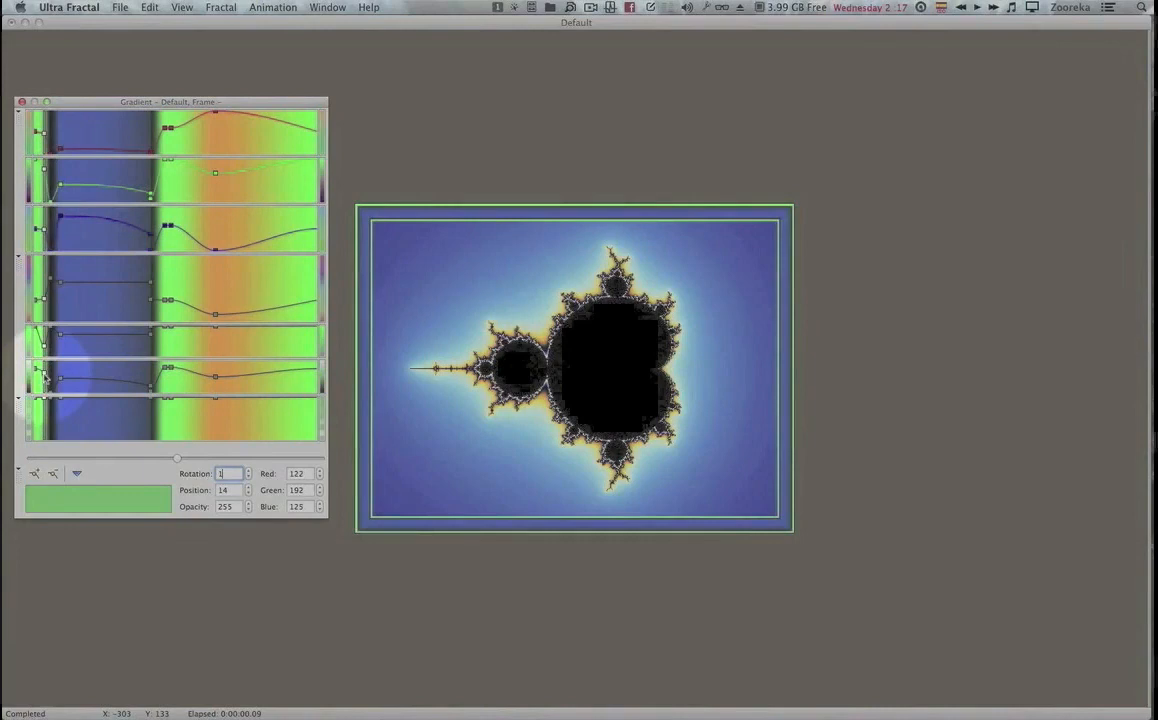
Paste the copied green onto the new control point at position 14.
click(70, 498)
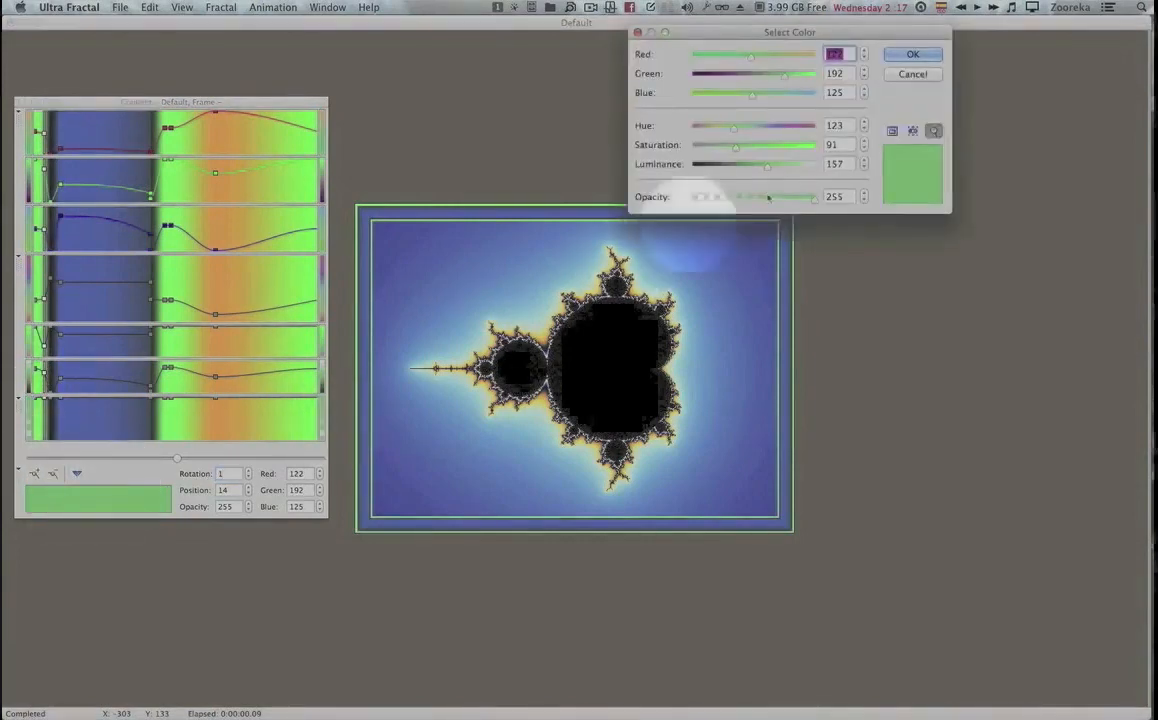
right_click(918, 171)
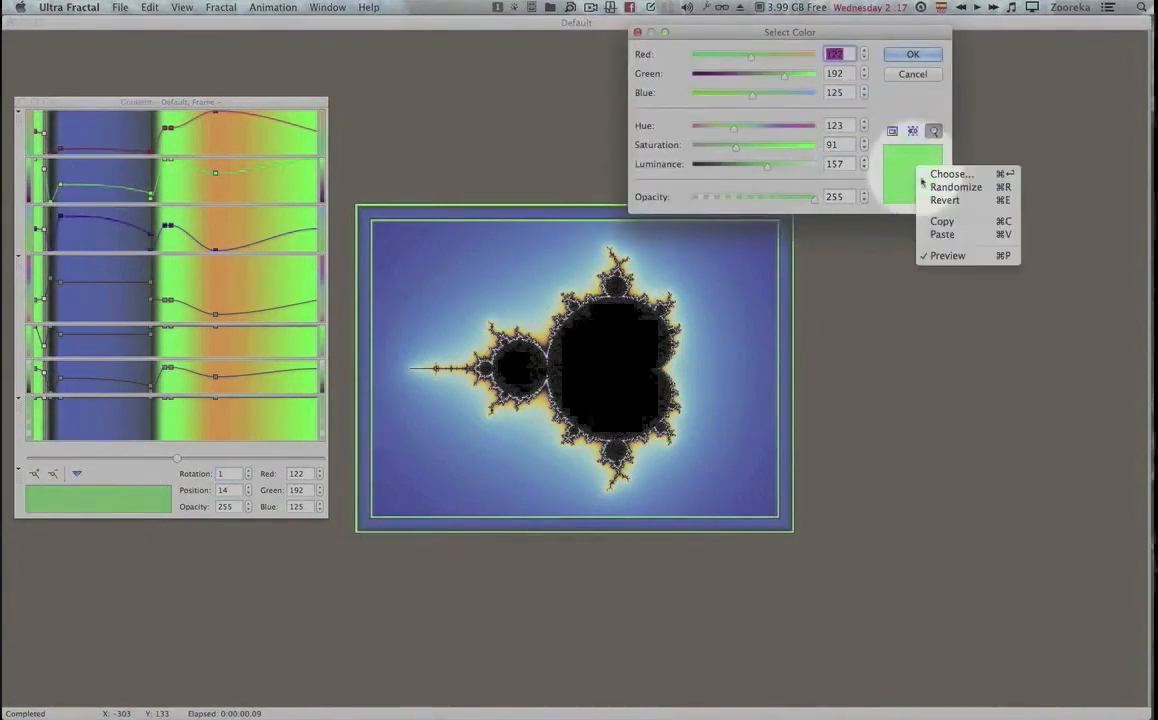
click(945, 235)
click(918, 56)
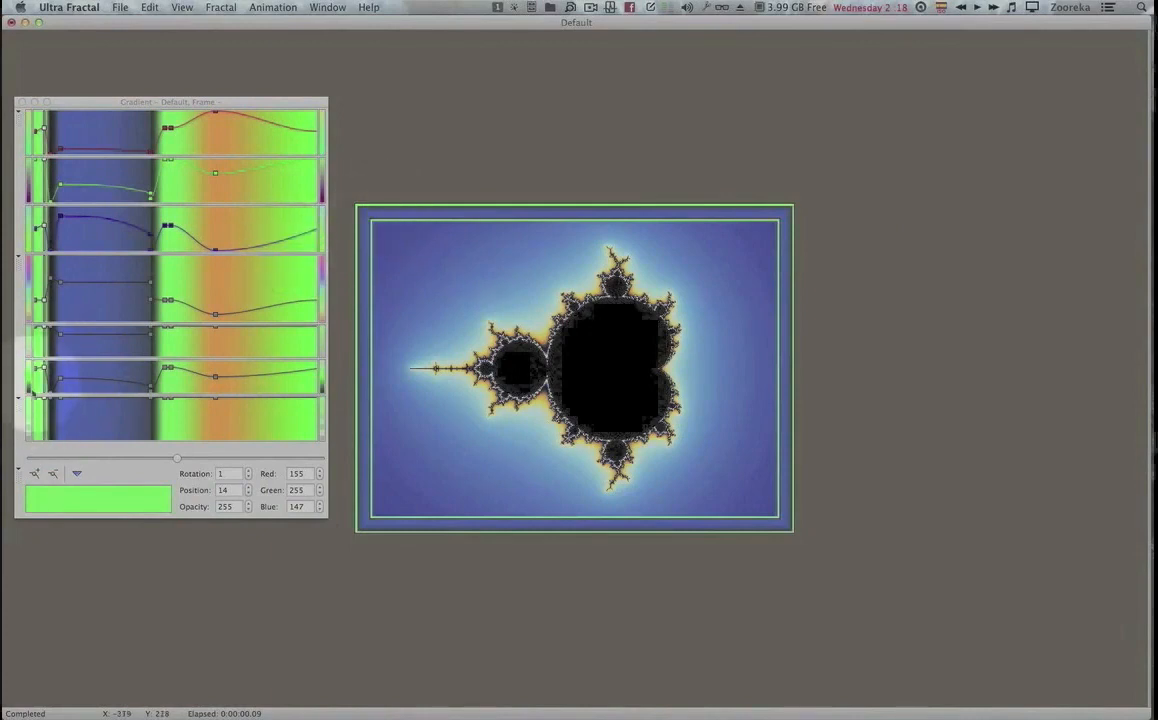
Move the black control point at the blue band's left edge to position 19, beside the green point.
click(43, 398)
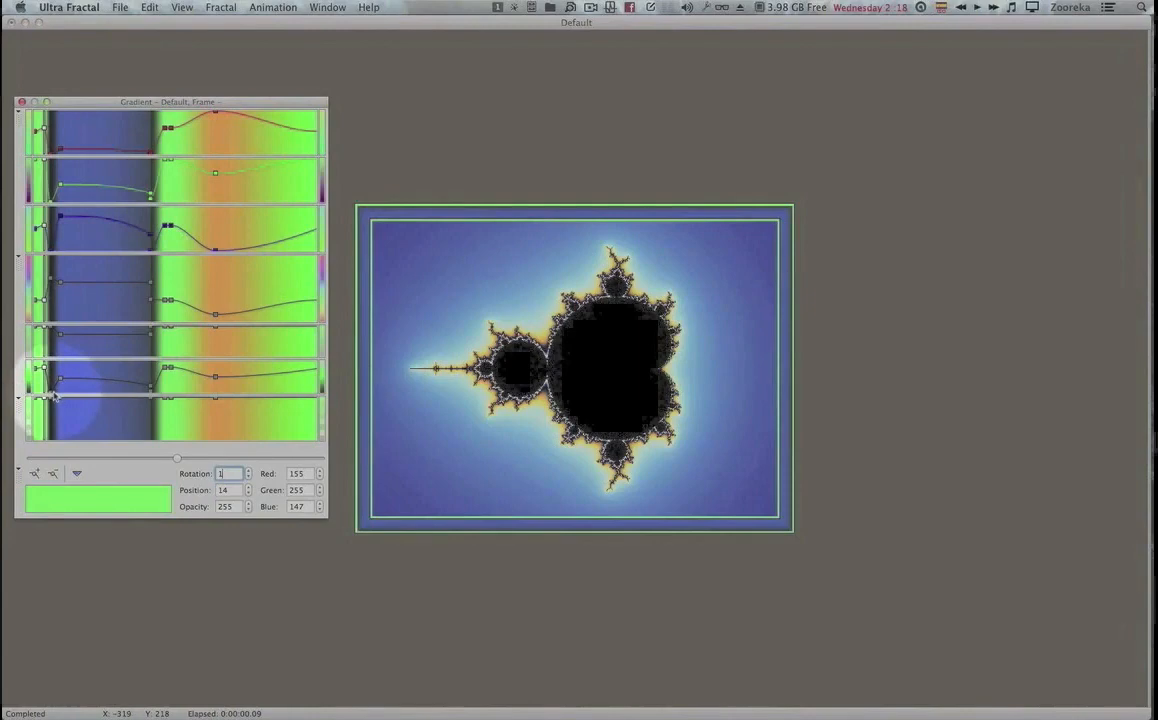
click(46, 395)
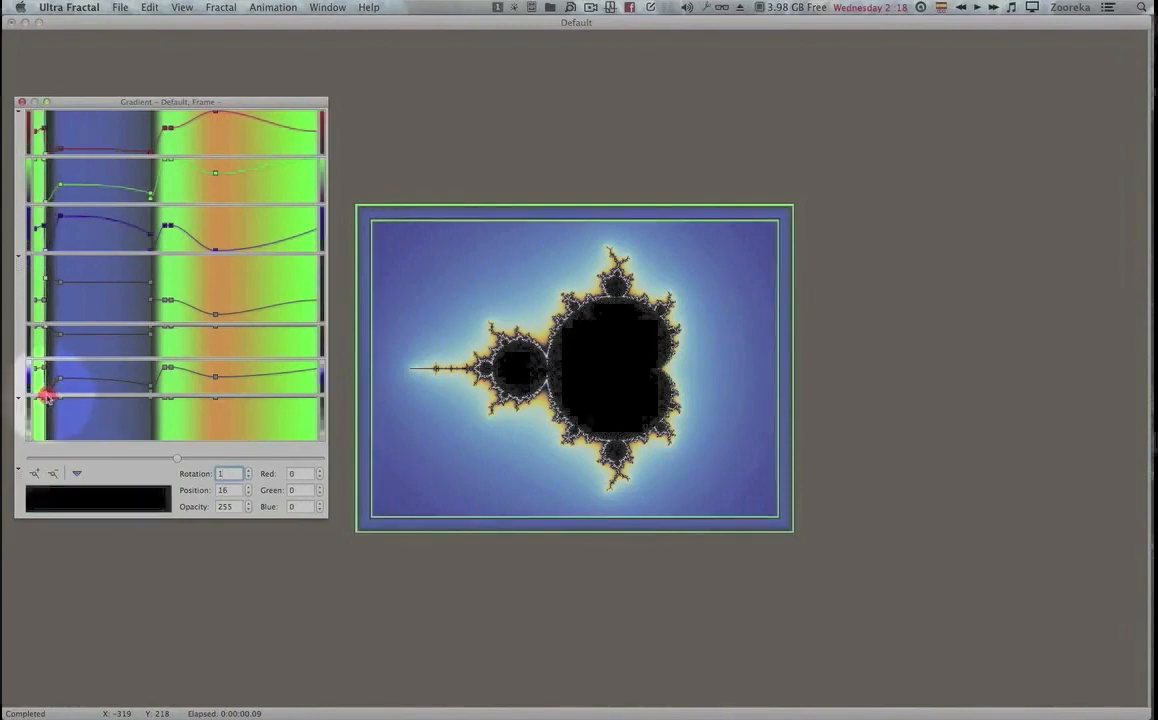
drag(45, 394, 47, 395)
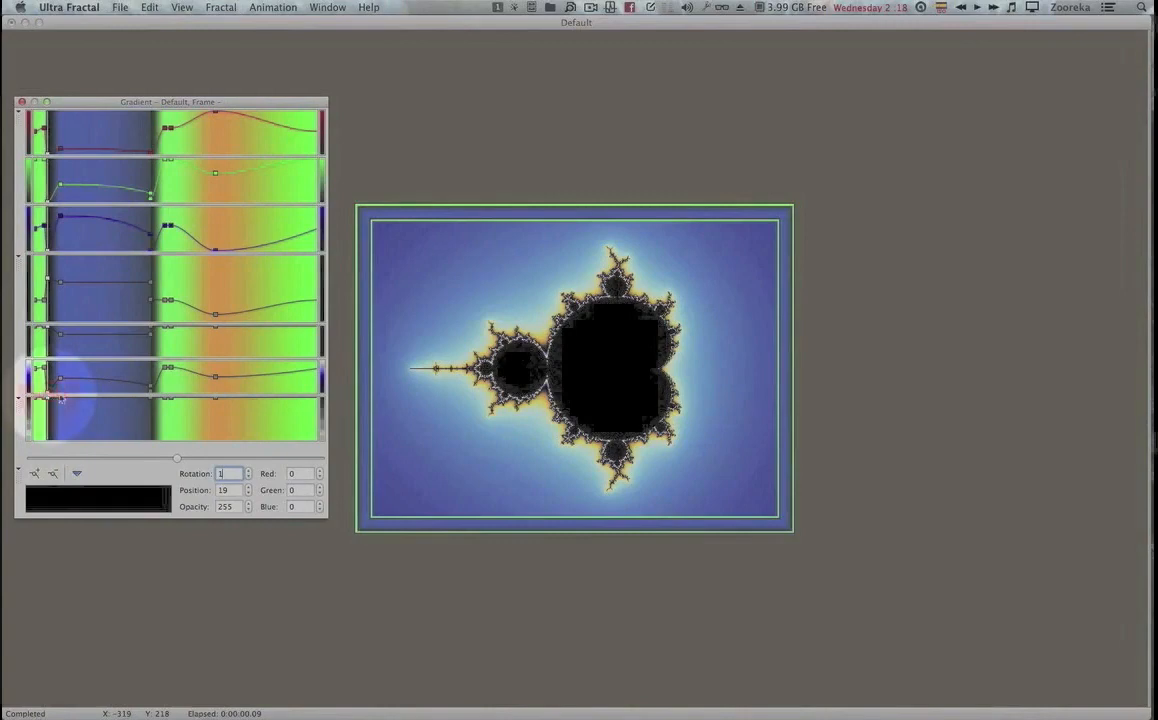
Move the dark control points at the blue band's right edge rightward and place the neighbouring green point at position 179 for a sharp edge.
drag(151, 388, 151, 388)
key(super+z)
click(150, 388)
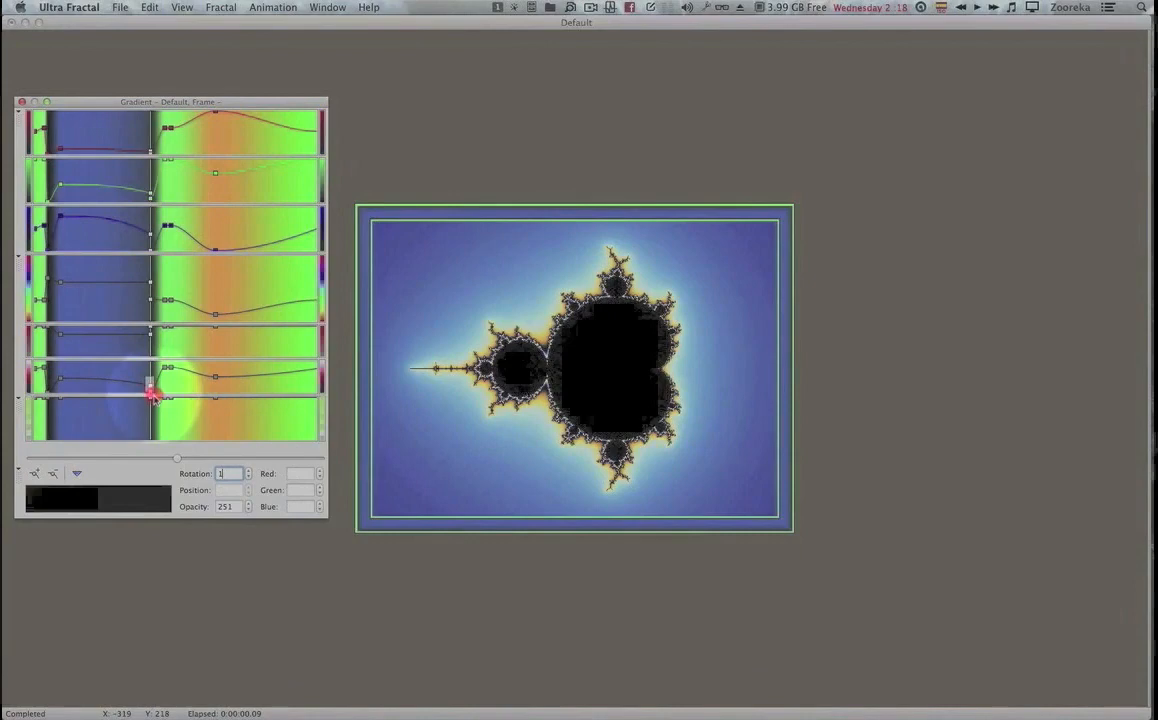
drag(152, 400, 159, 399)
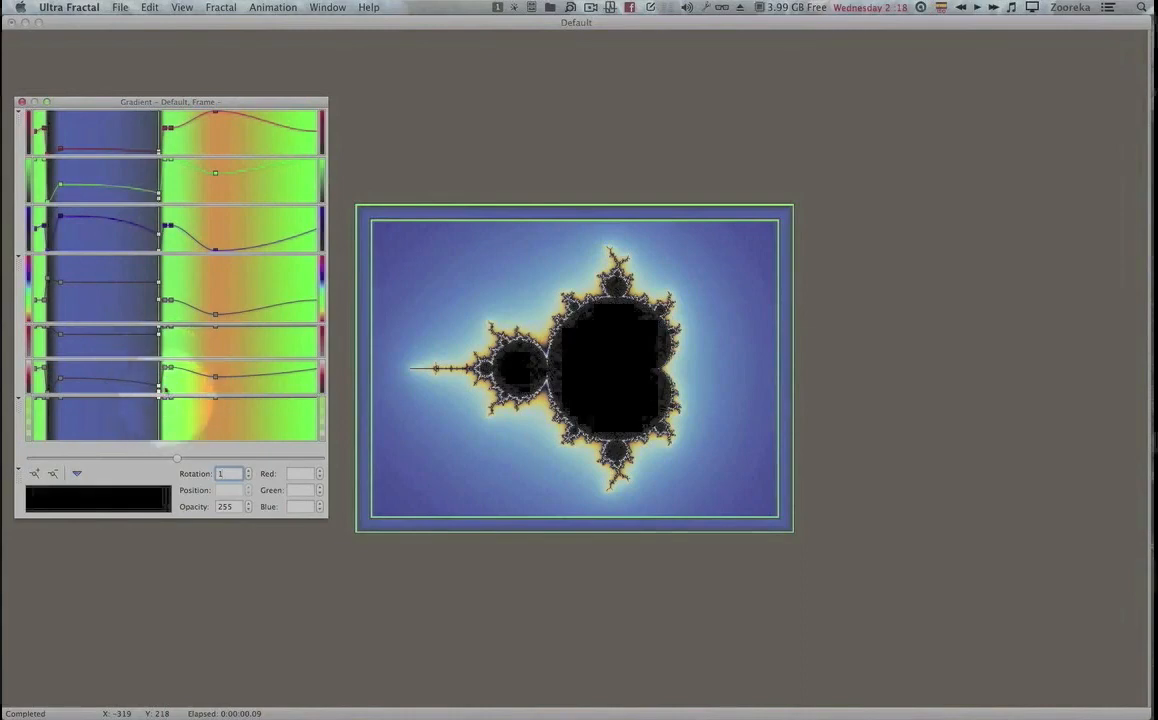
click(166, 372)
drag(165, 370, 161, 370)
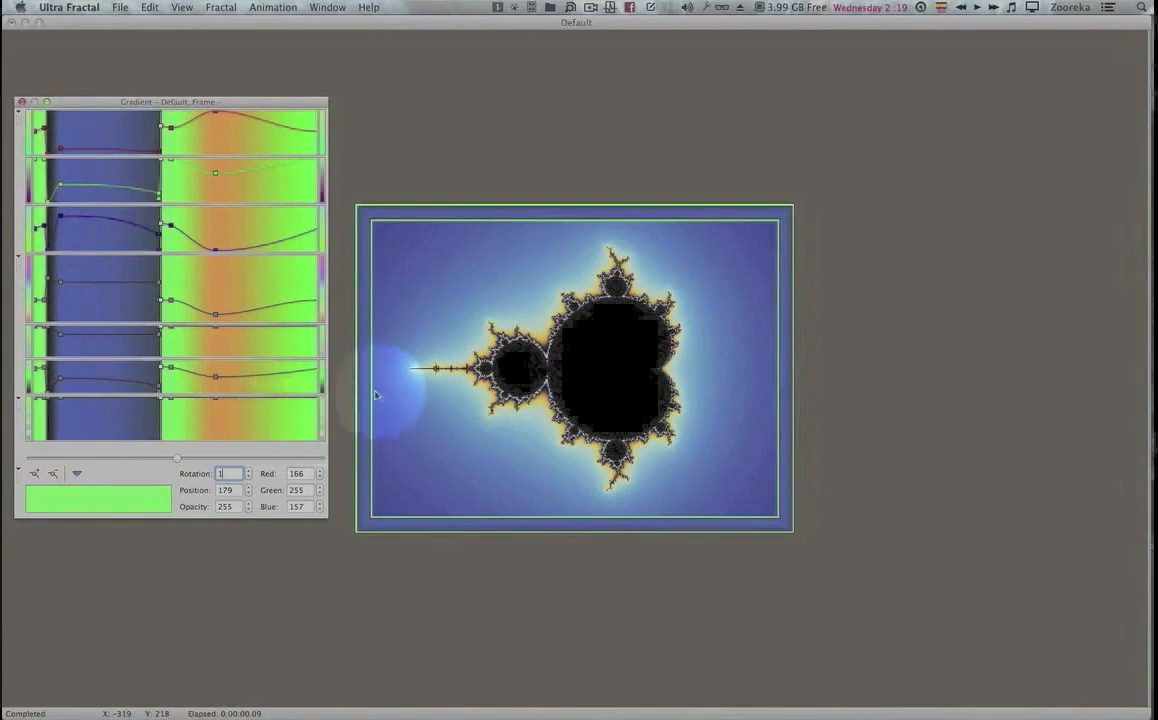
Shift the control points at the blue band's left edge slightly rightward, and set the blue point at position 36.
mouse_move(67, 409)
mouse_down()
mouse_move(42, 393)
mouse_move(66, 401)
mouse_up()
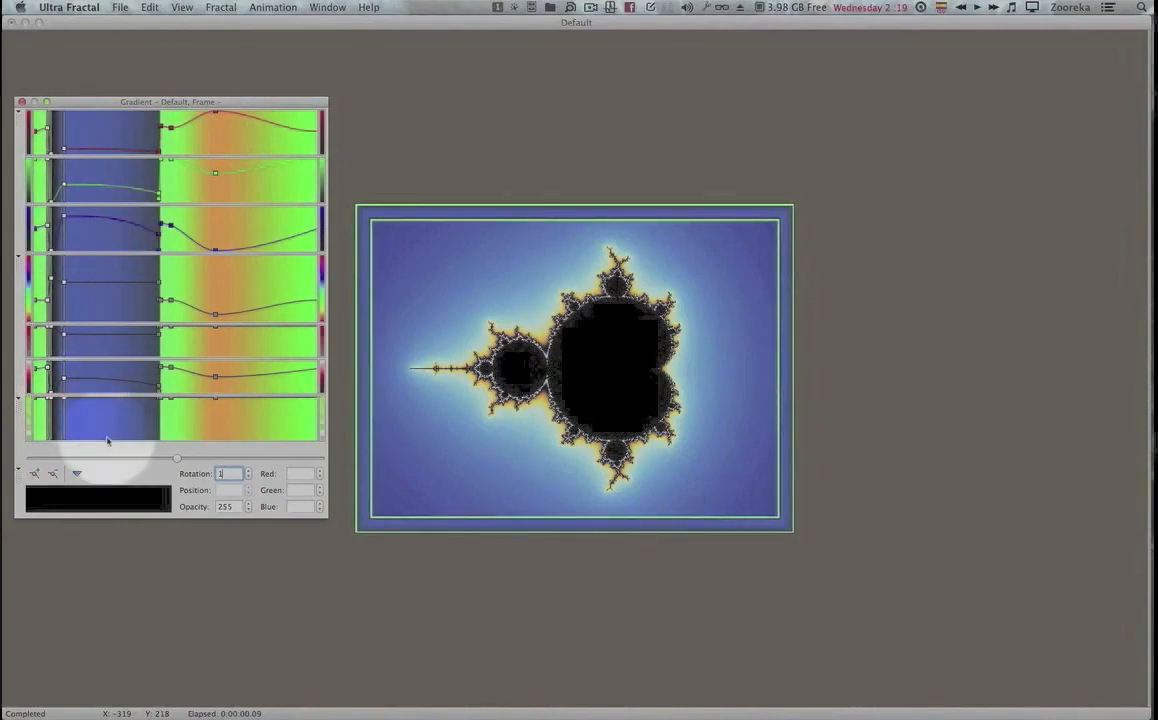
click(100, 426)
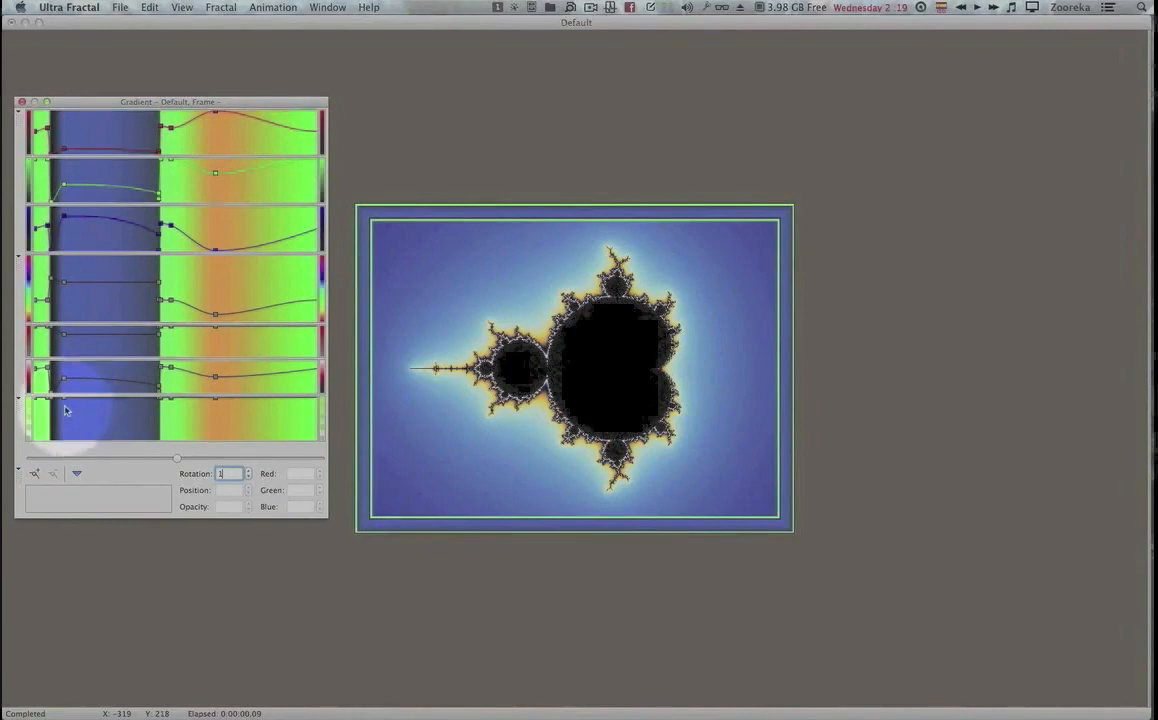
click(65, 401)
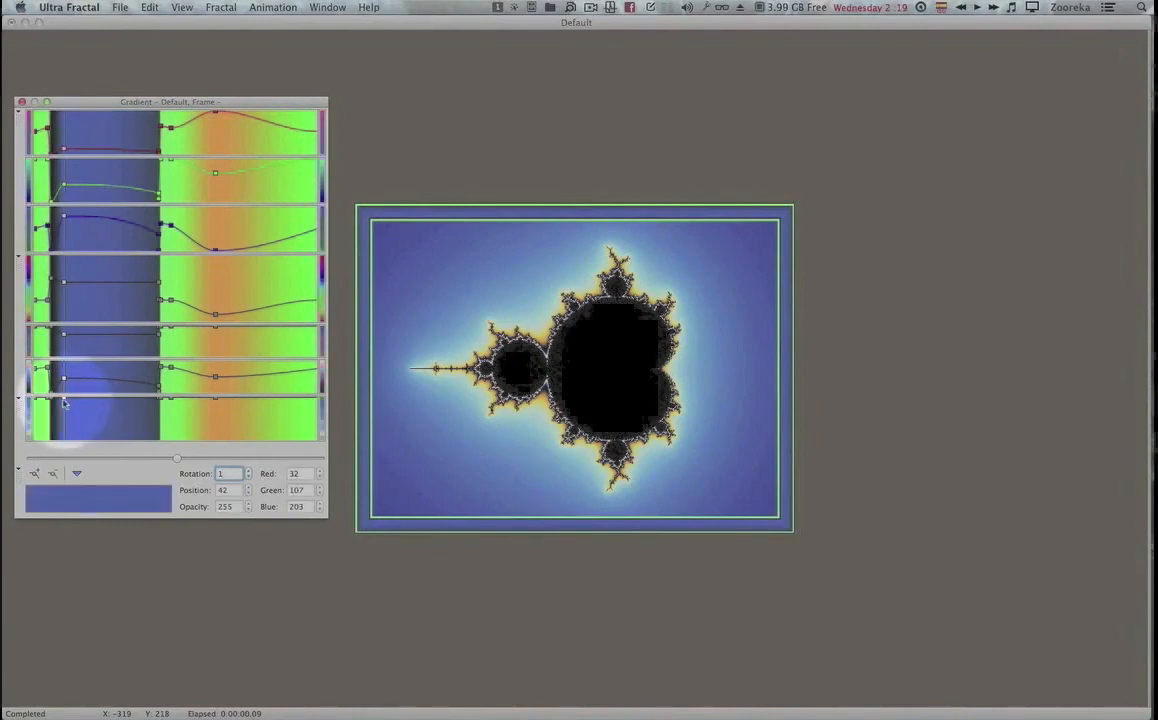
drag(64, 399, 60, 398)
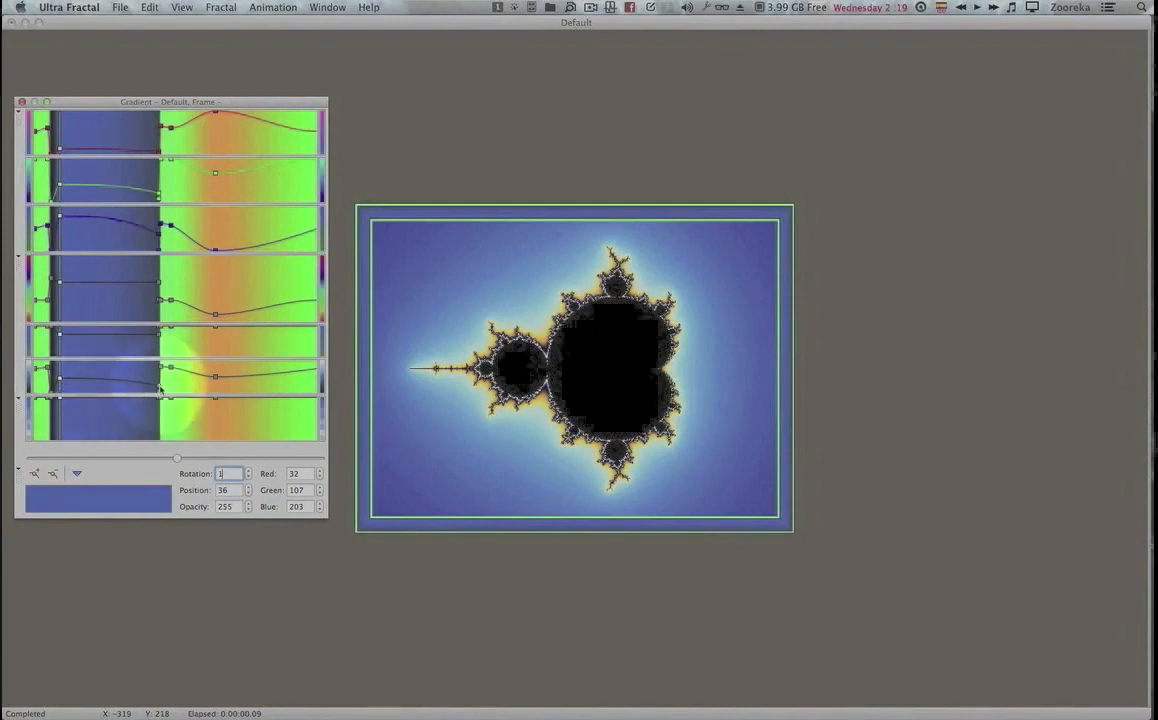
Recolour the blue band's two edge points to crimson with a selection-only HSL adjustment, using saturation -16 and luminance 14.
key(super)
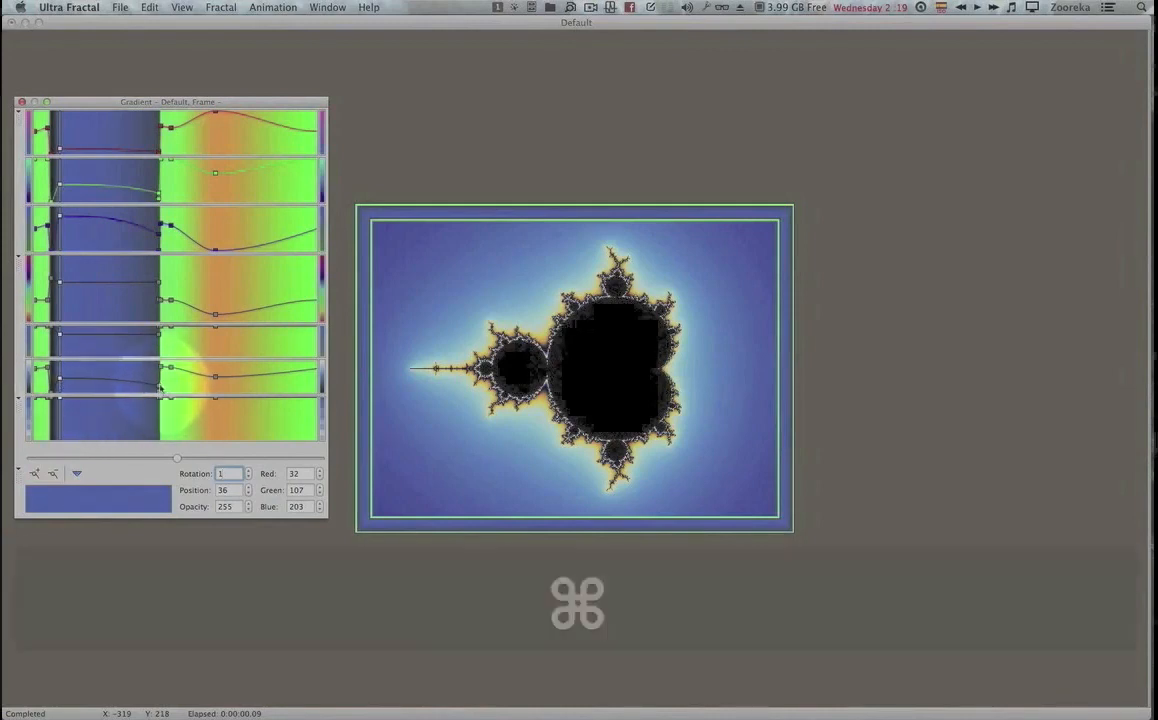
super+click(159, 388)
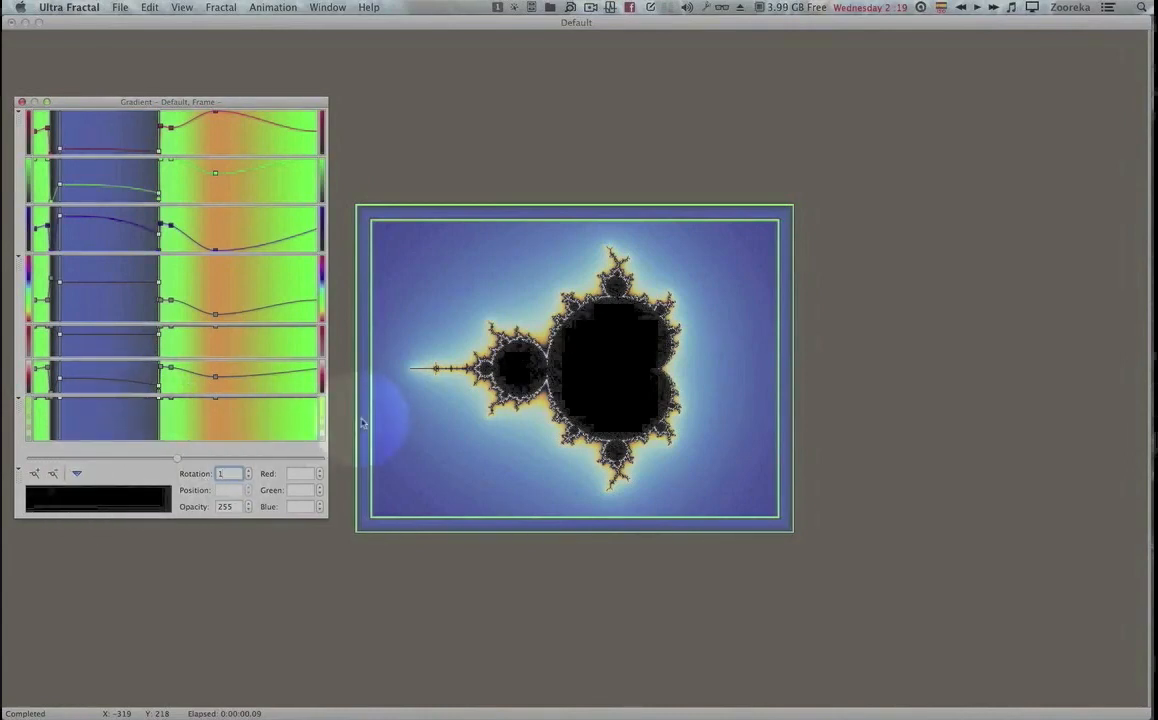
key(super+j)
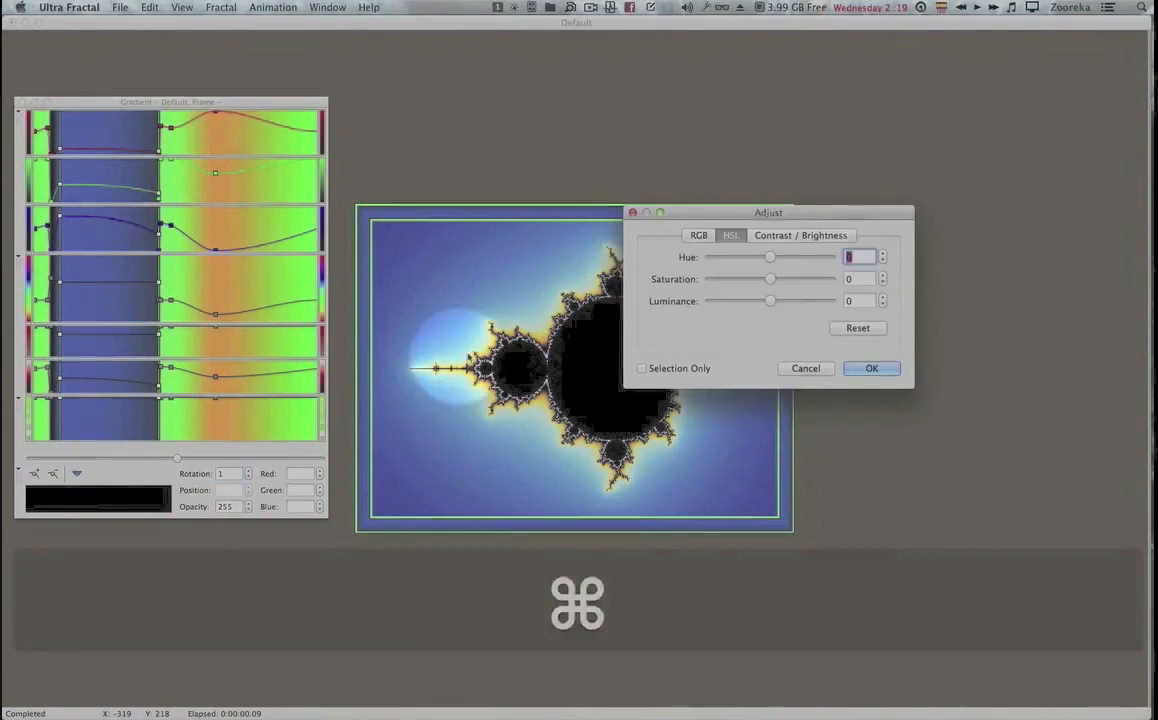
mouse_move(766, 258)
mouse_down()
mouse_move(716, 260)
mouse_move(759, 257)
mouse_up()
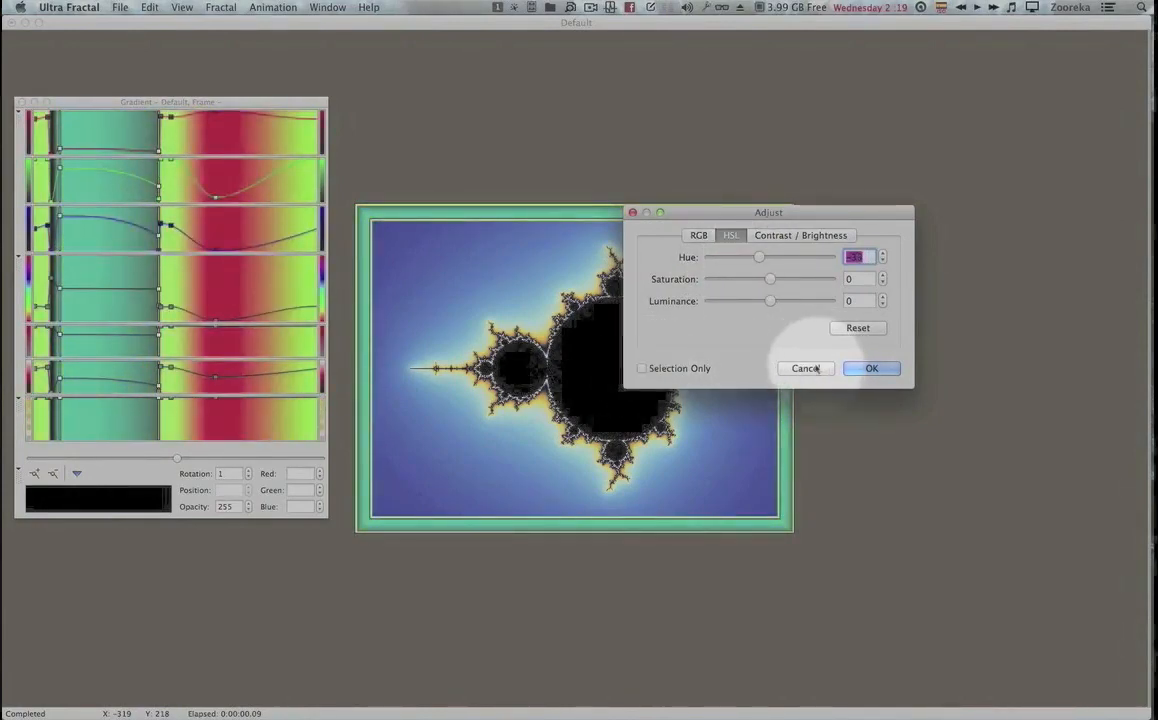
click(642, 368)
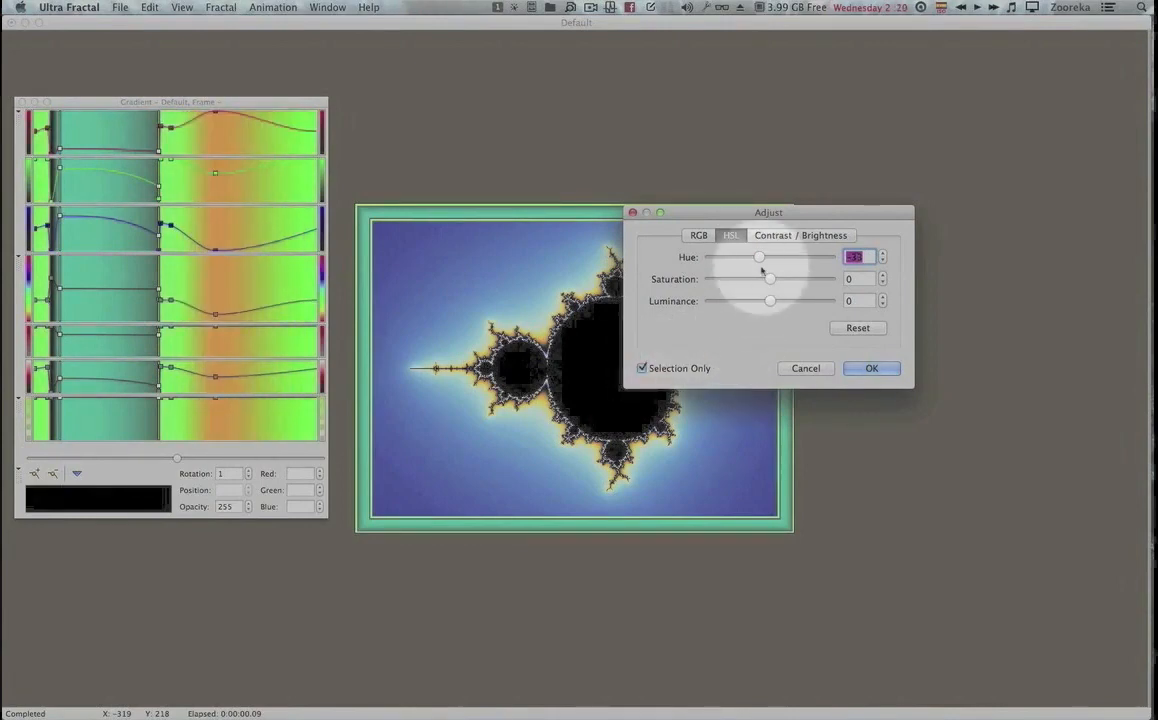
drag(758, 257, 776, 301)
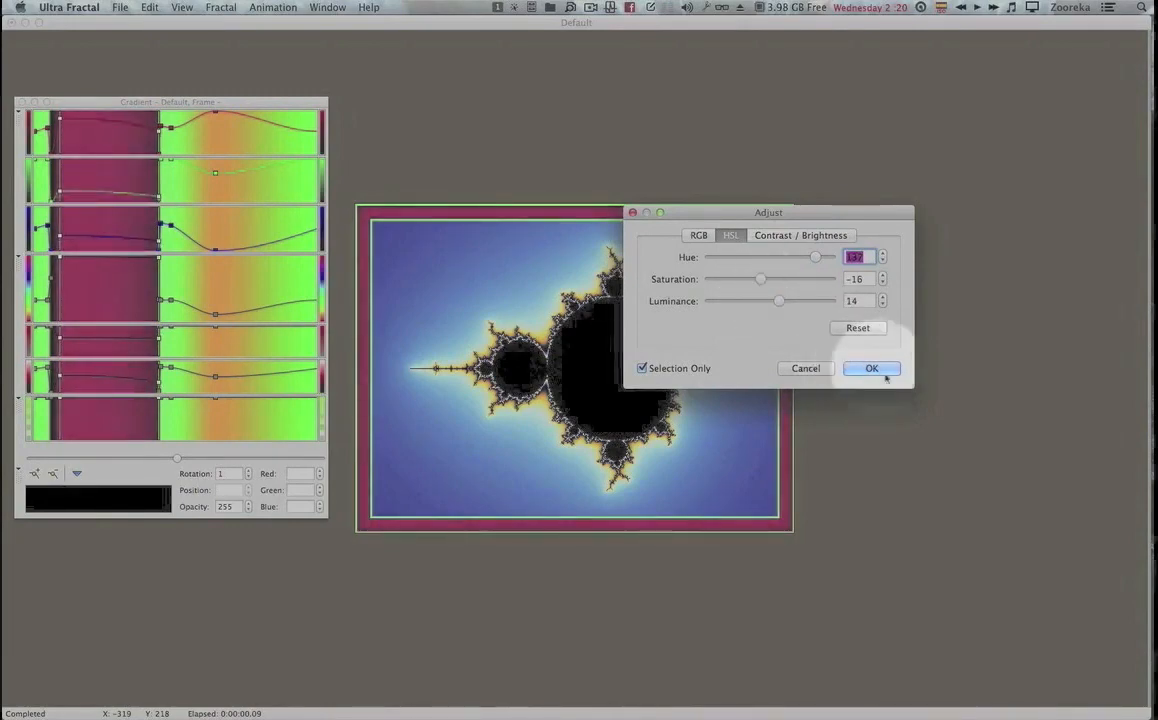
click(873, 367)
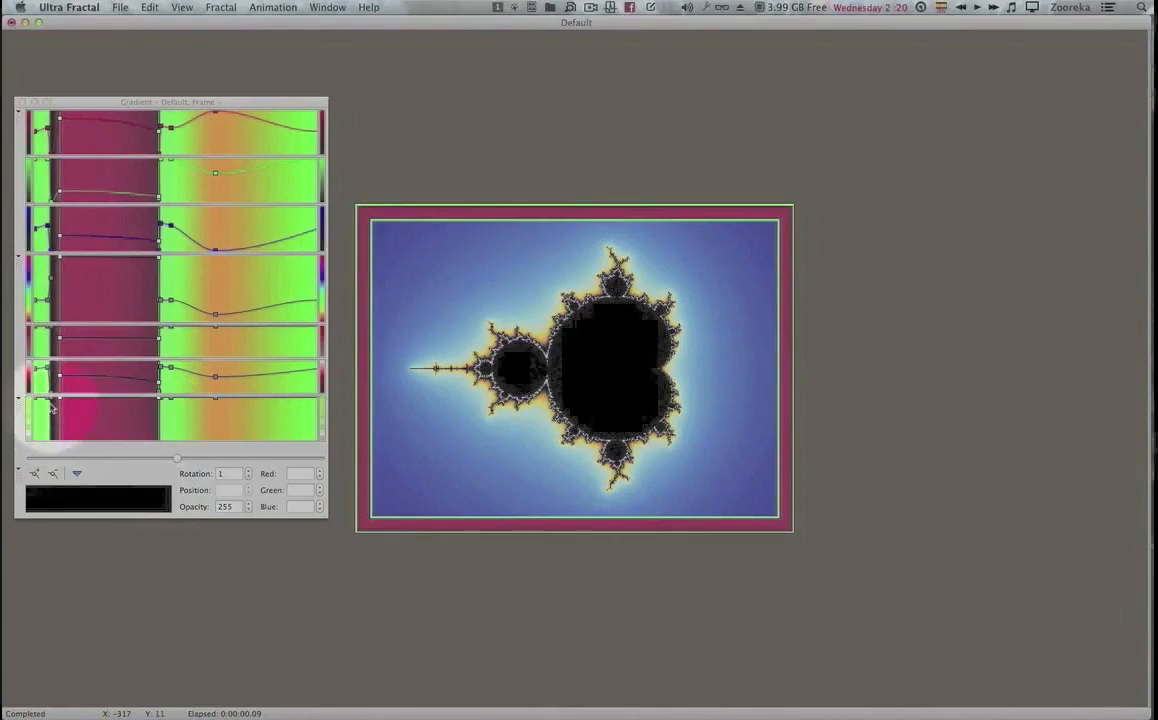
Select the green control points on both sides of the crimson band and shift their hue to pale yellow with a selection-only HSL adjustment.
click(172, 400)
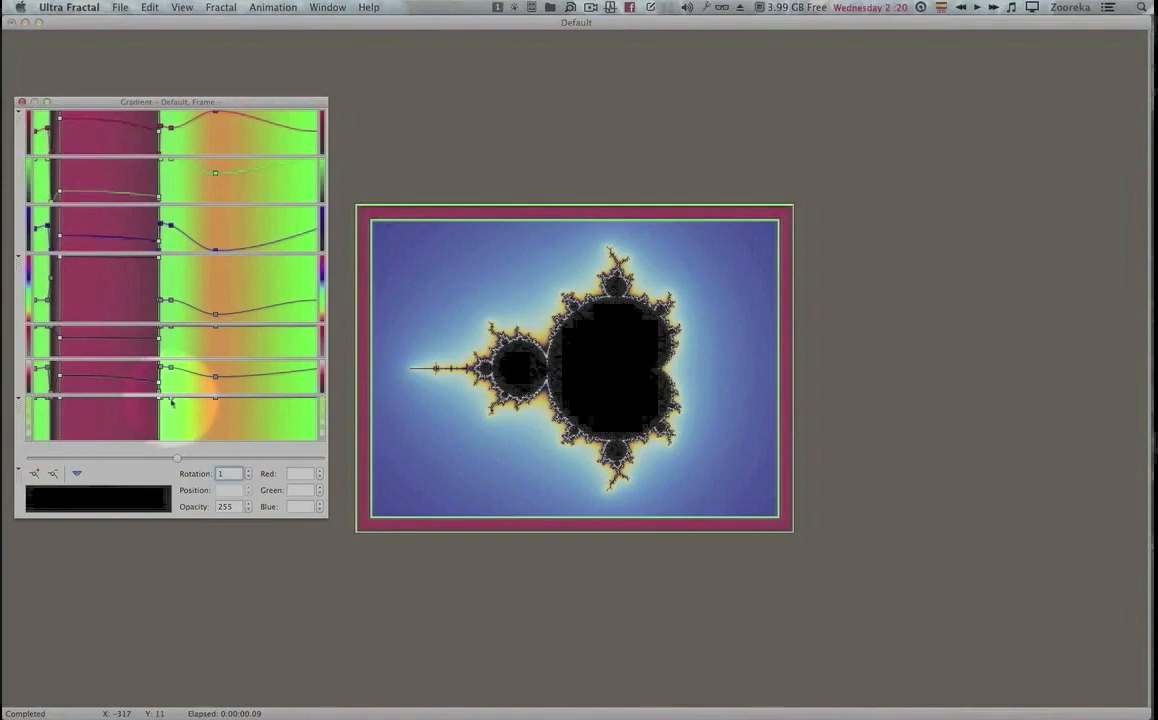
click(171, 399)
super+click(161, 399)
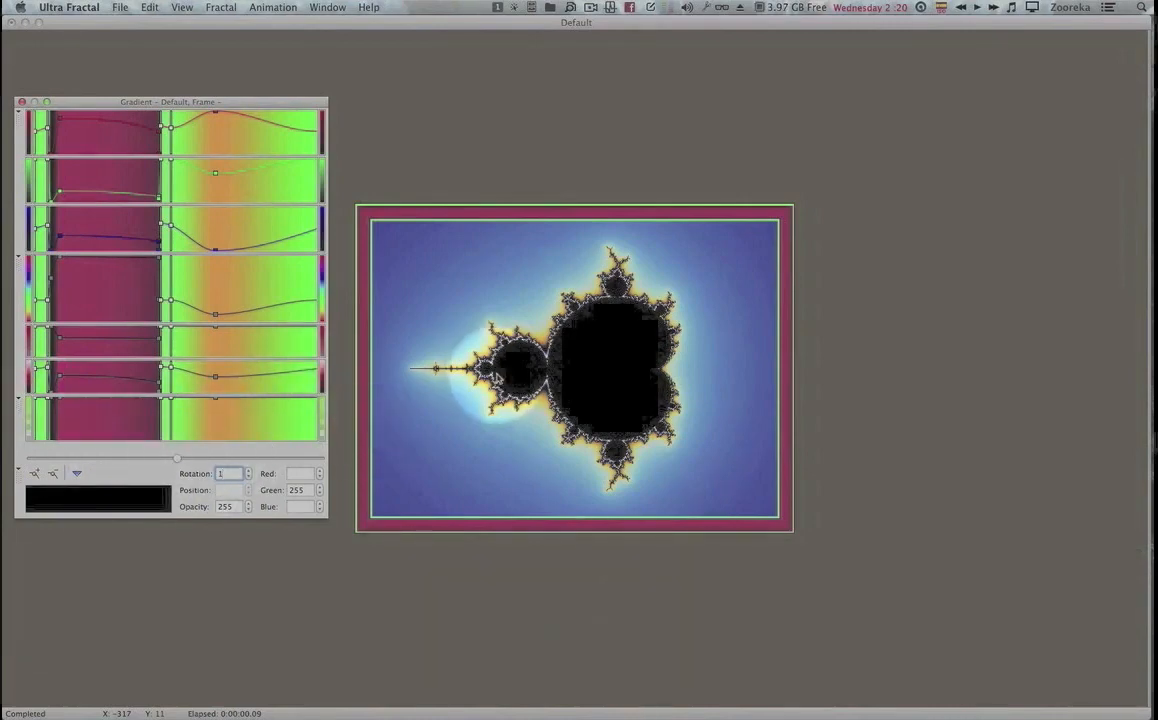
key(super+j)
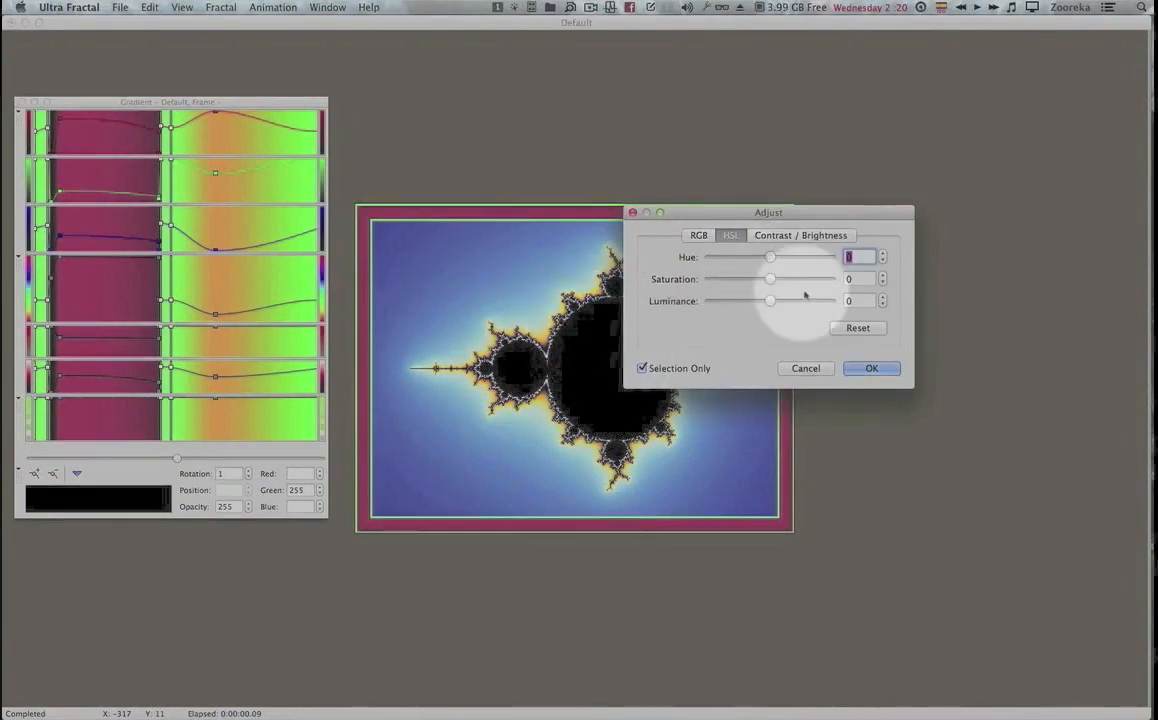
mouse_move(770, 257)
mouse_down()
mouse_move(731, 257)
mouse_move(747, 259)
mouse_up()
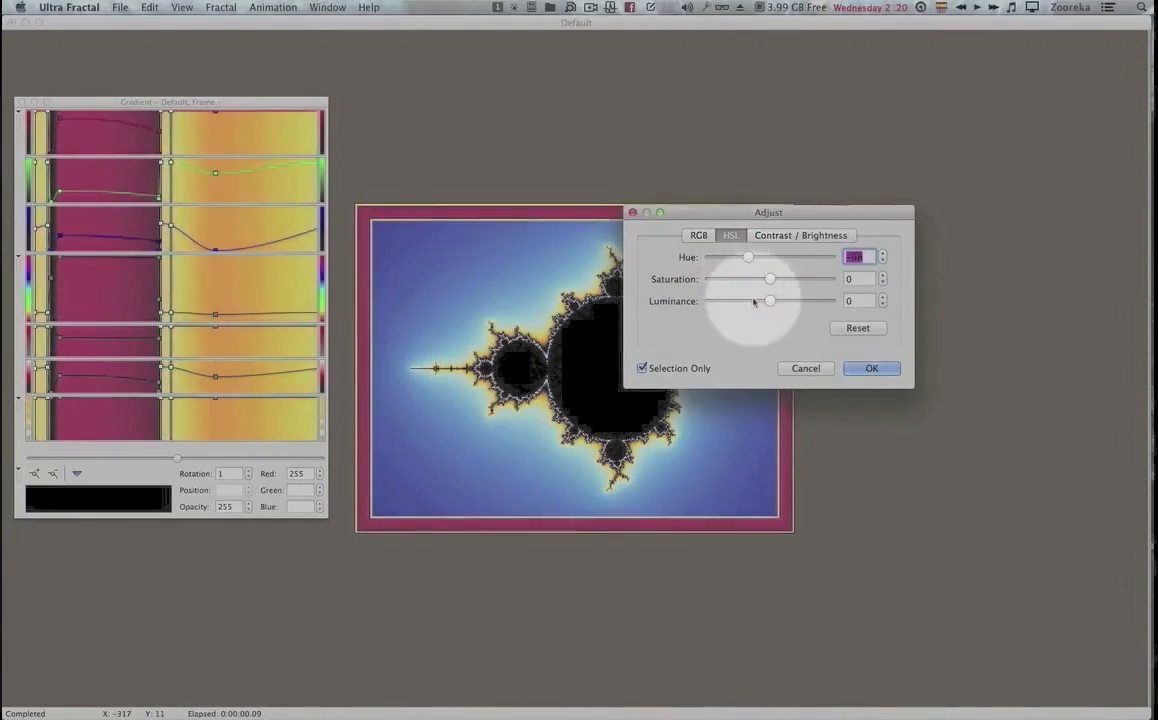
drag(775, 281, 755, 308)
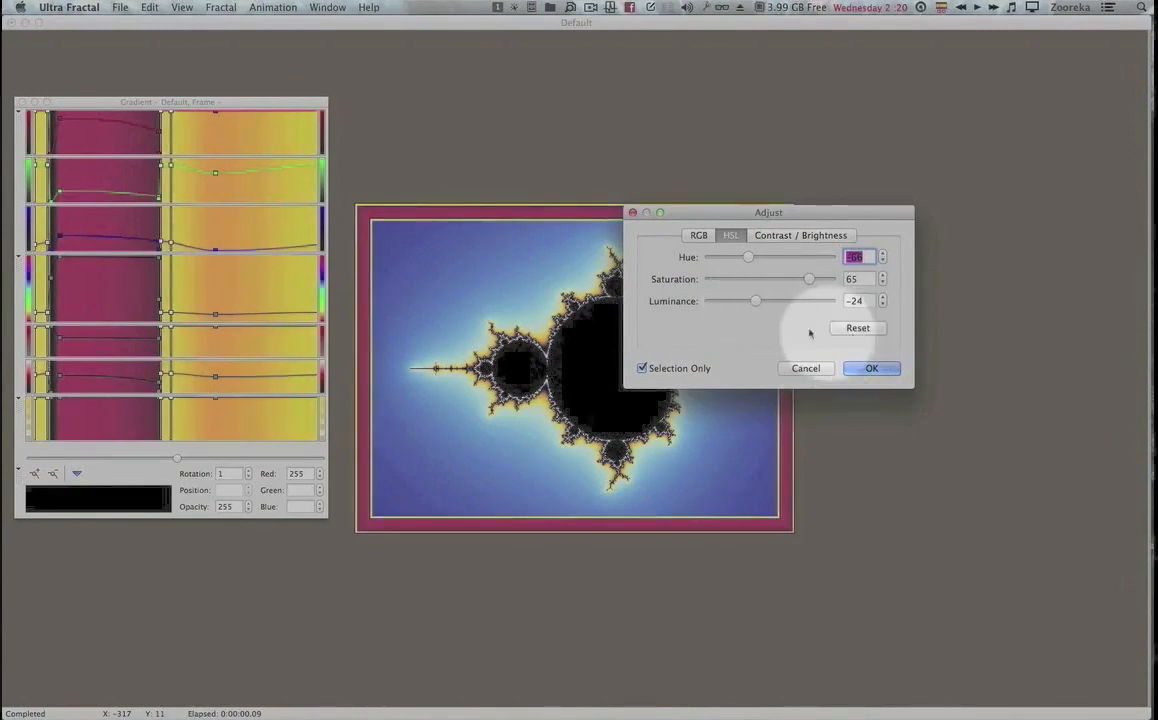
drag(755, 304, 780, 303)
click(871, 368)
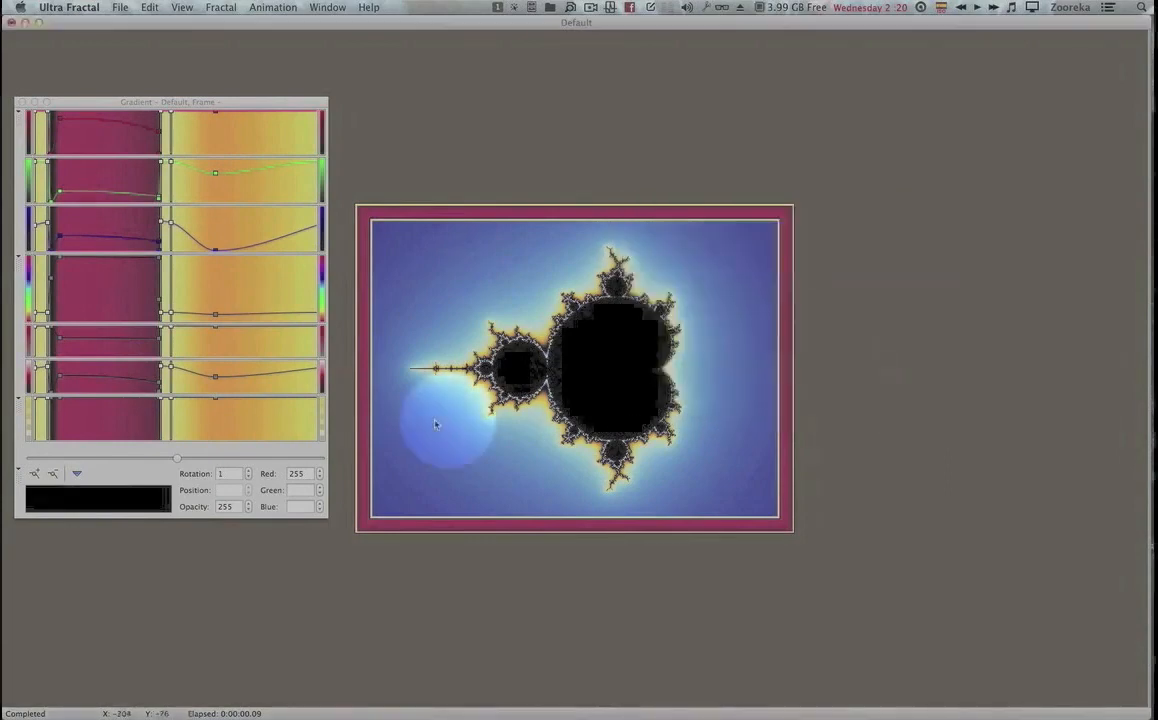
Darken the crimson band's two edge points with a selection-only HSL adjustment of hue 17, saturation -6 and luminance -24.
click(60, 380)
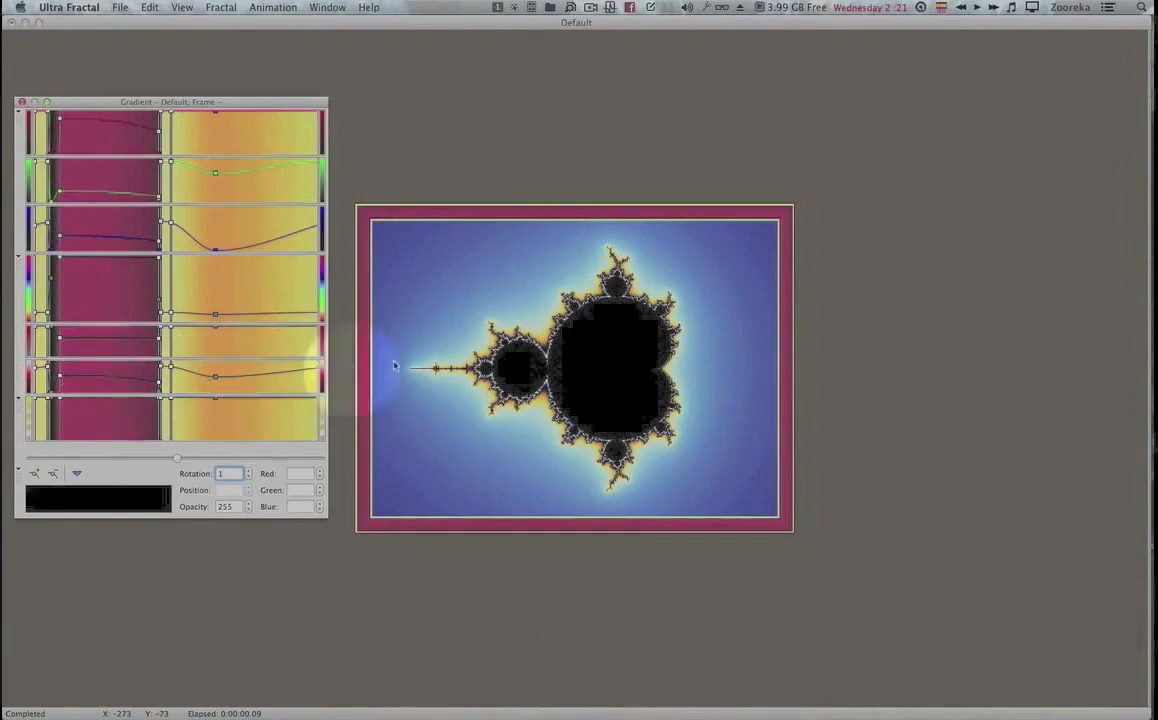
click(122, 367)
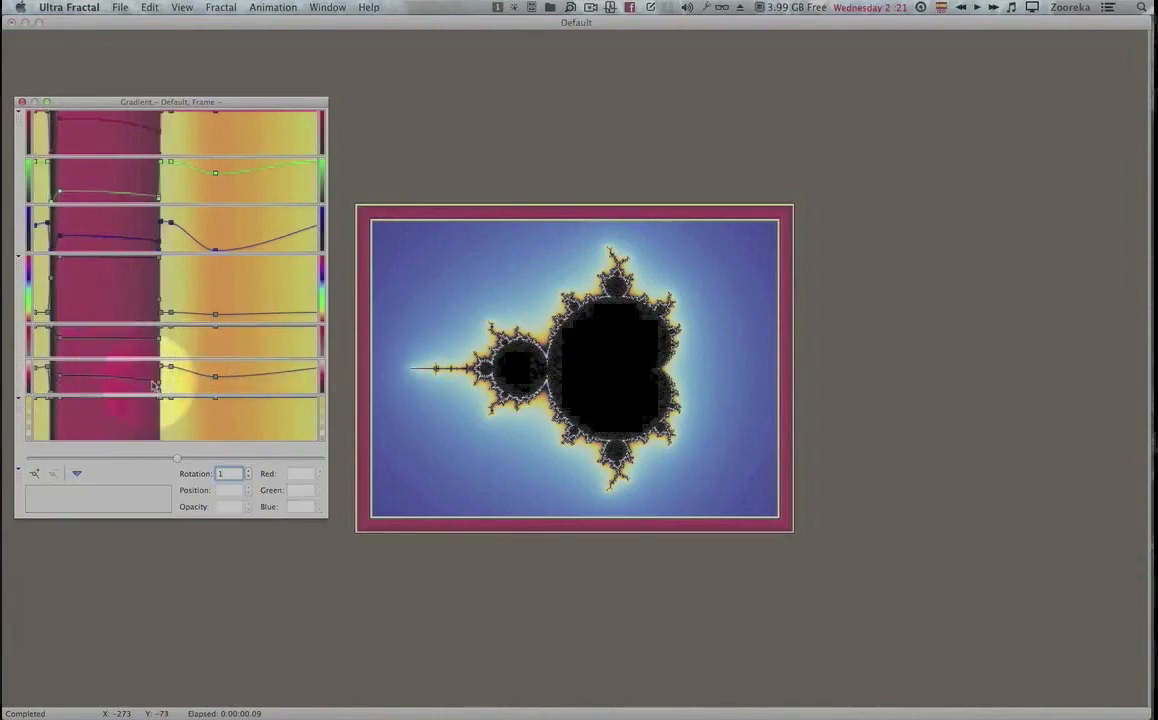
click(158, 385)
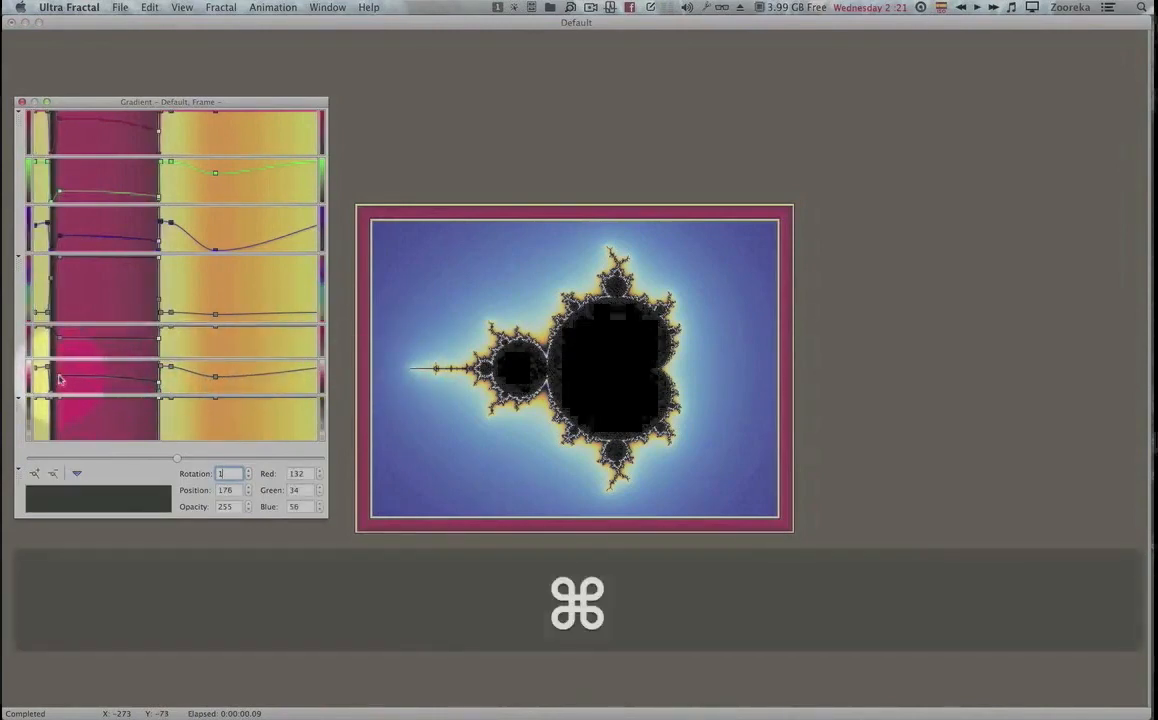
super+click(59, 378)
key(super+j)
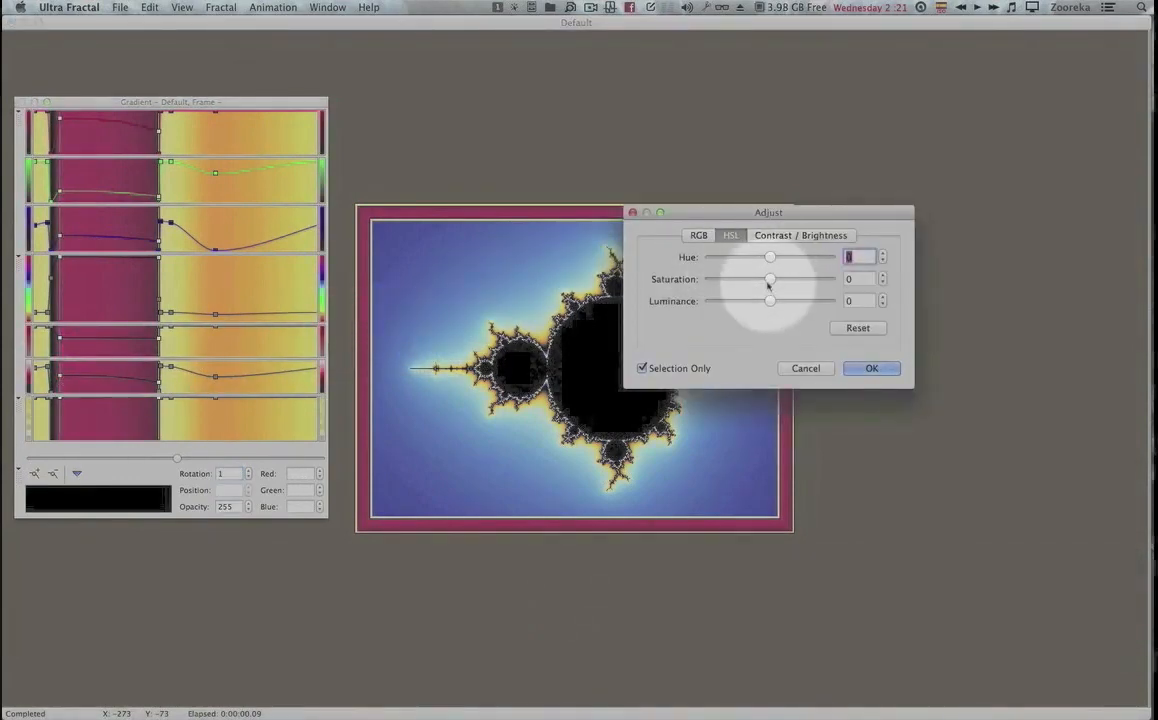
drag(781, 258, 776, 257)
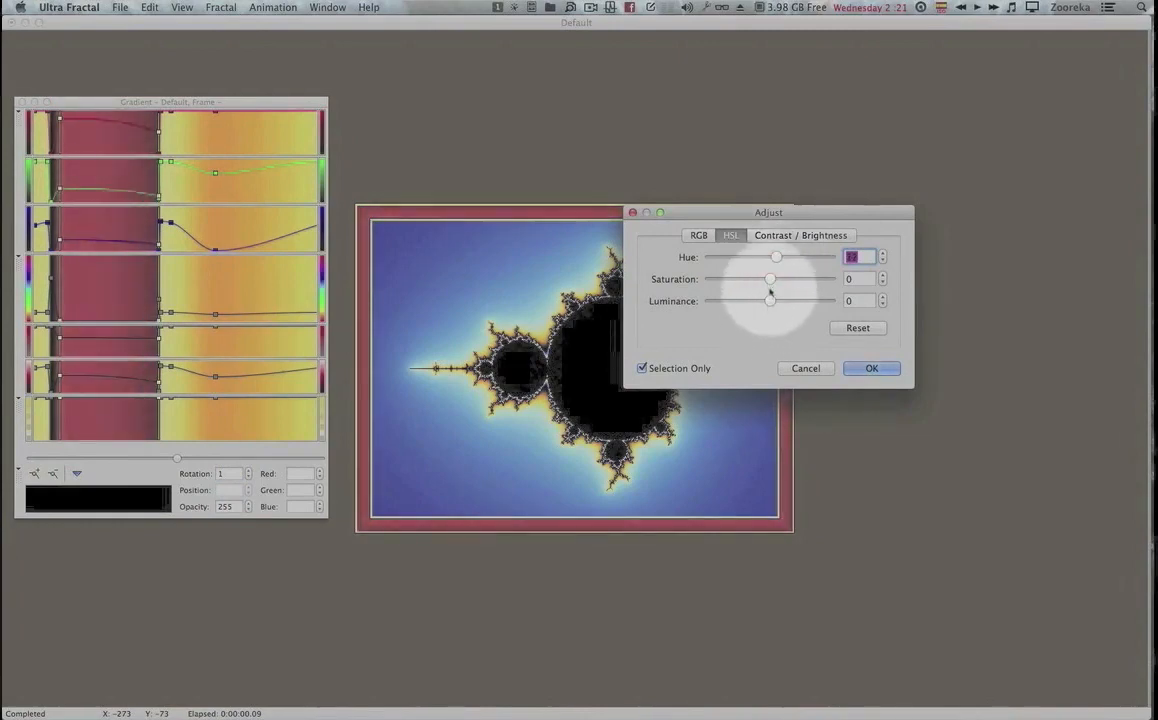
drag(769, 302, 760, 305)
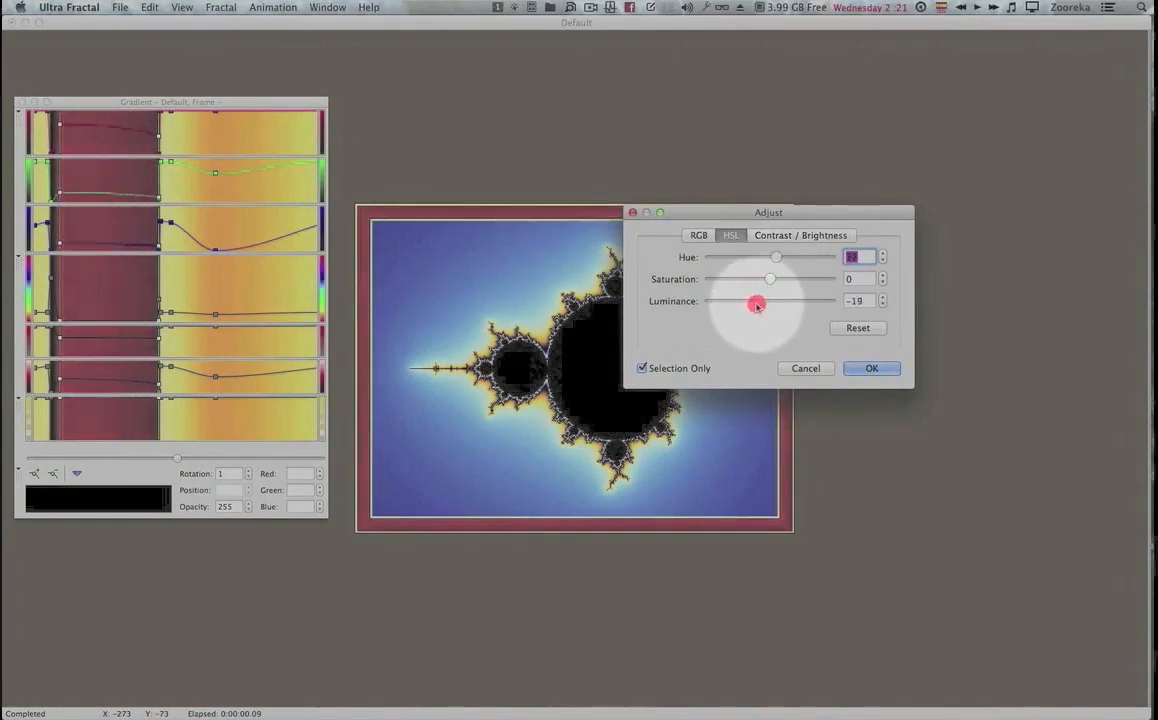
drag(755, 301, 761, 280)
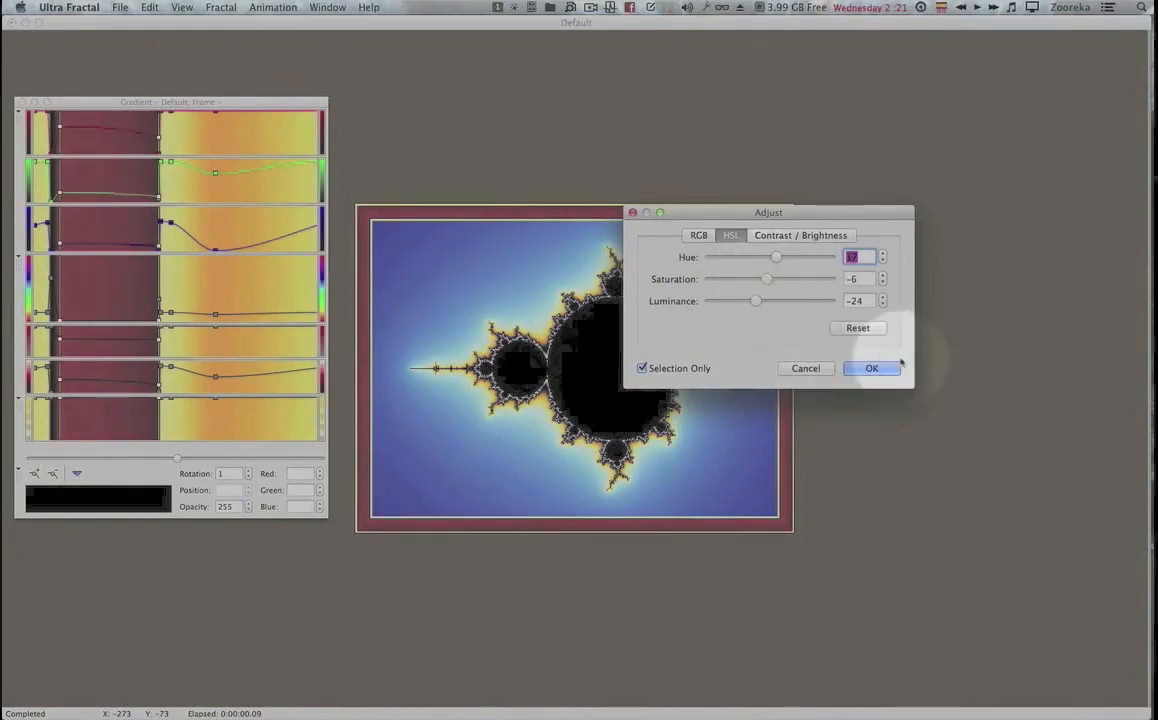
click(871, 368)
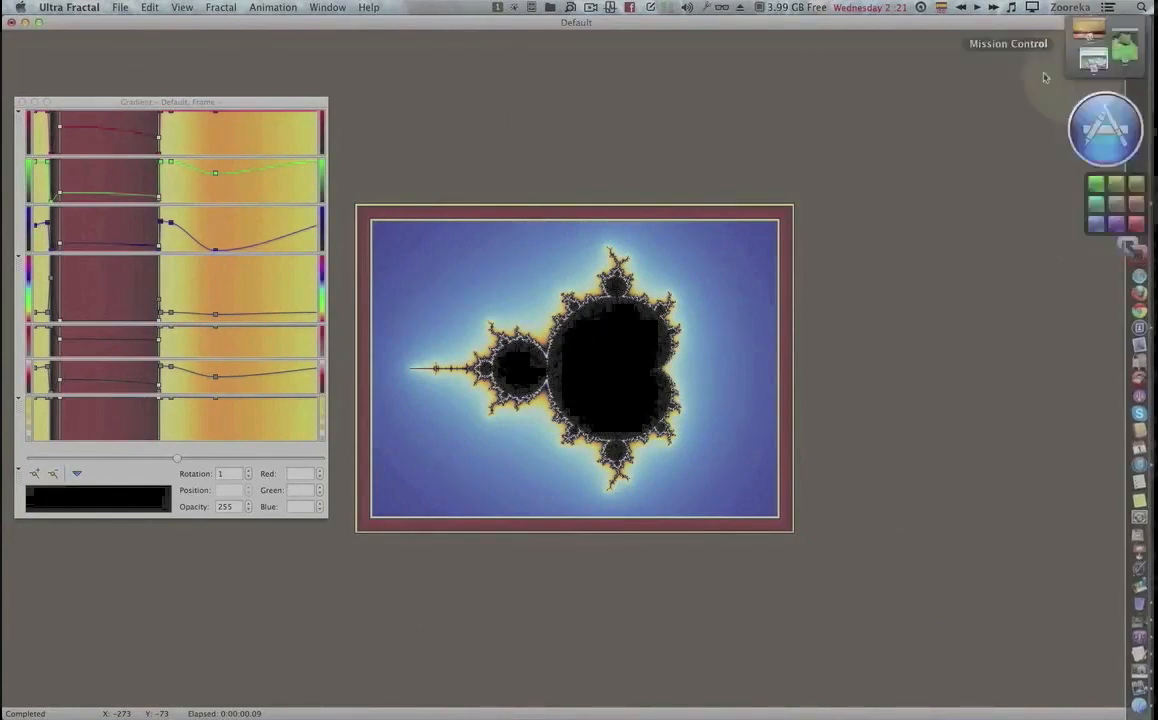
Resize and reposition the fractal window so its layer and fractal properties show, and move the gradient window clear of the image.
double_click(1055, 29)
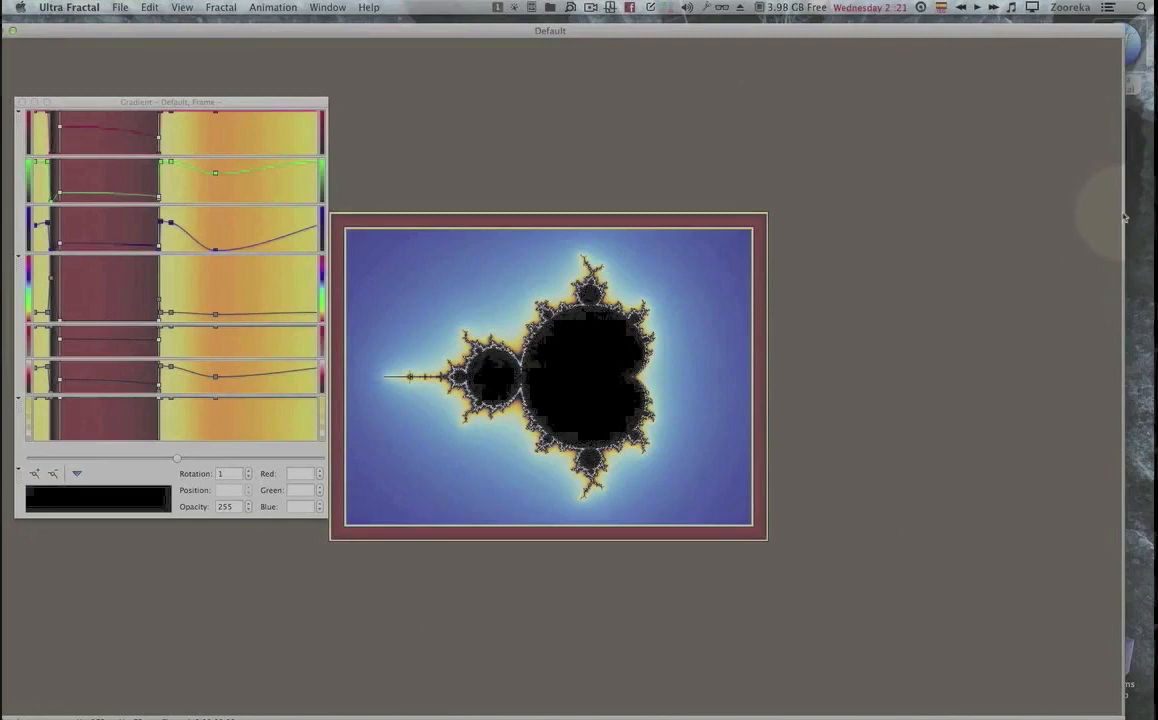
mouse_move(1124, 213)
mouse_down()
mouse_move(1083, 220)
mouse_move(1137, 215)
mouse_up()
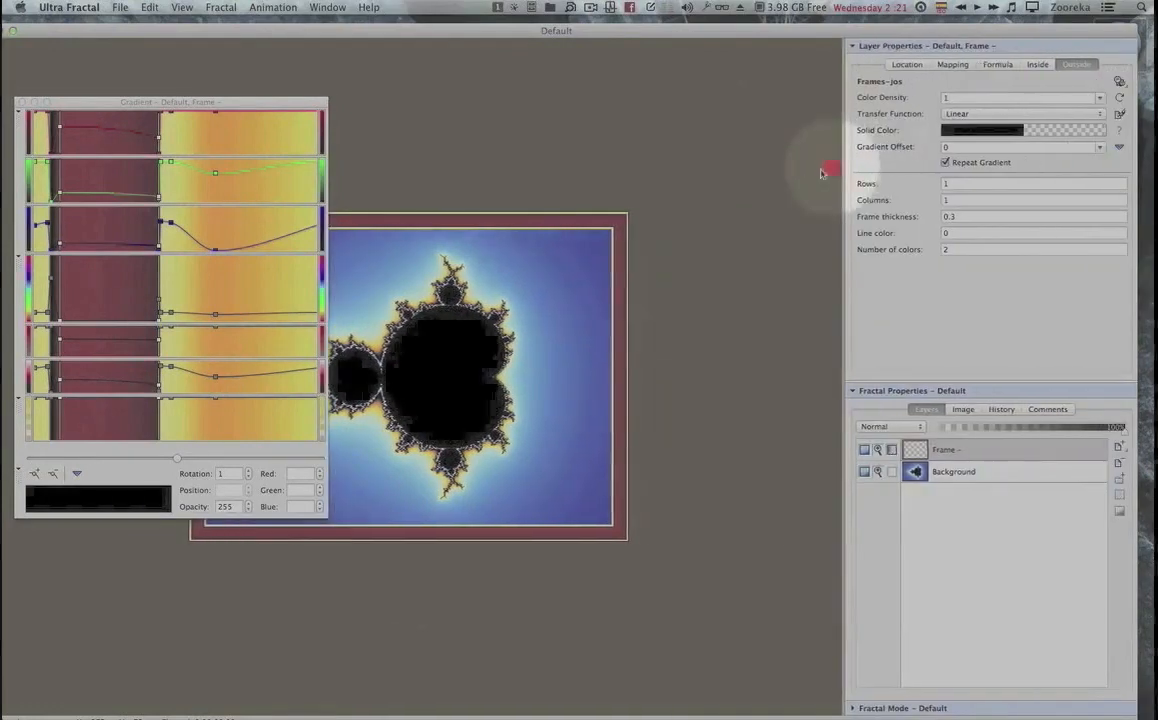
drag(873, 163, 905, 158)
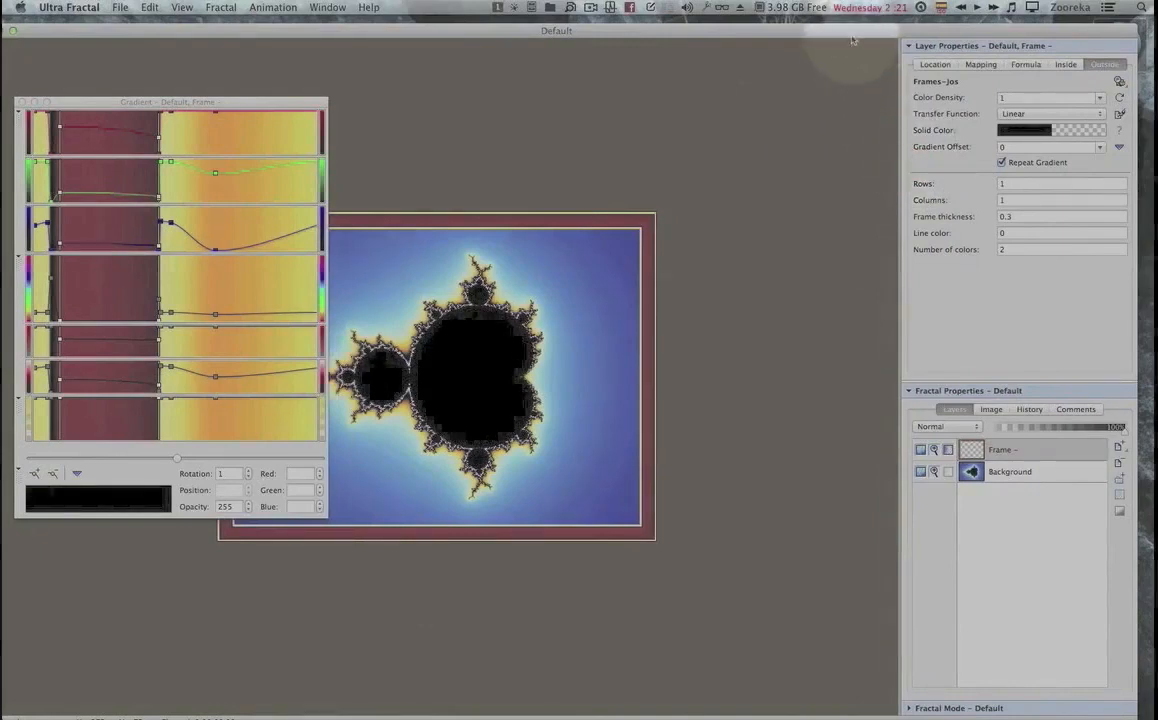
drag(854, 35, 873, 26)
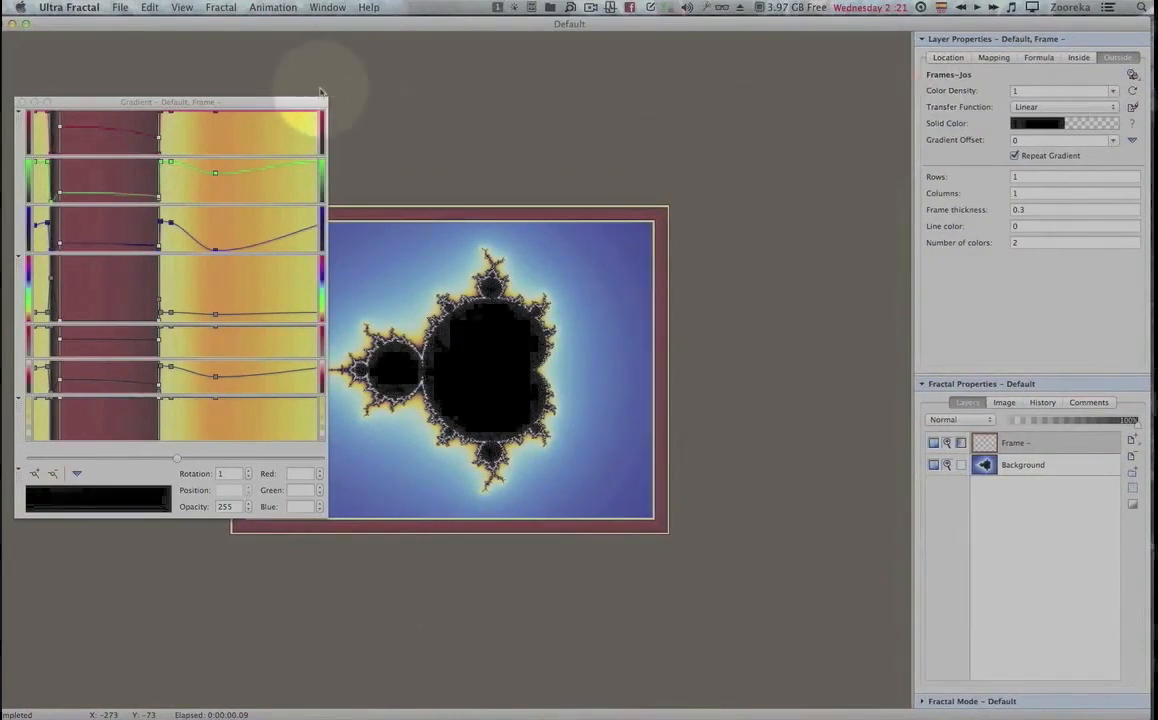
drag(310, 102, 195, 122)
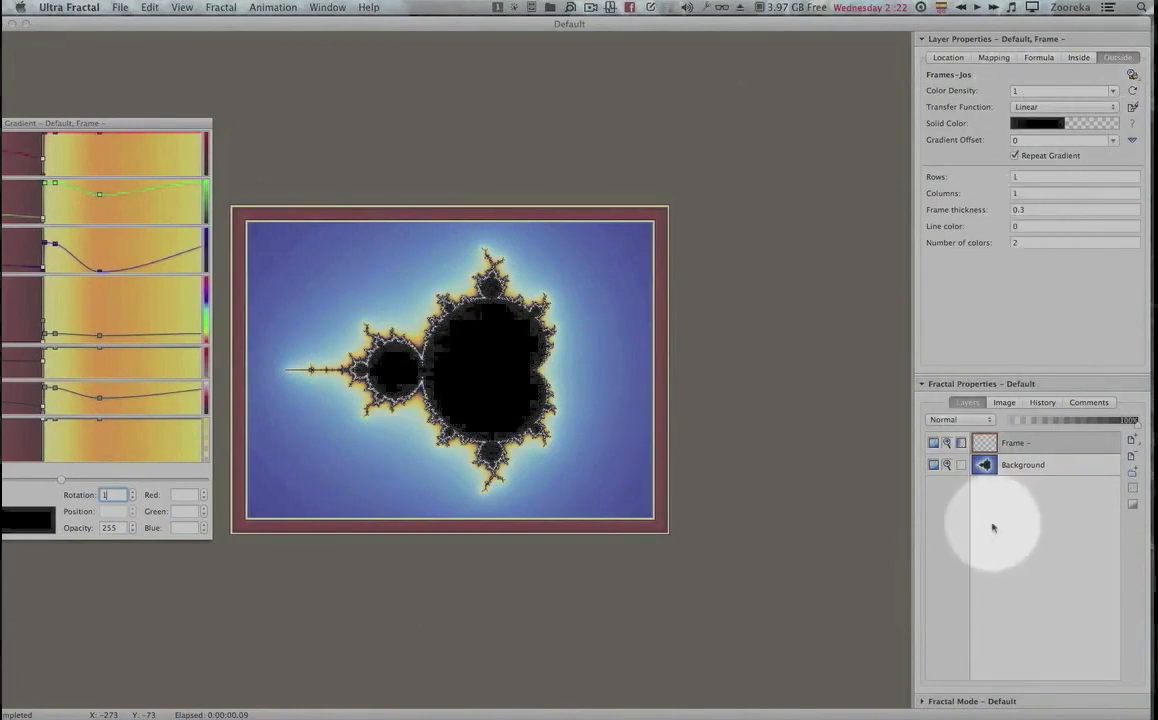
Rename the frame layer as "Frame - Jos 0.3".
click(1036, 447)
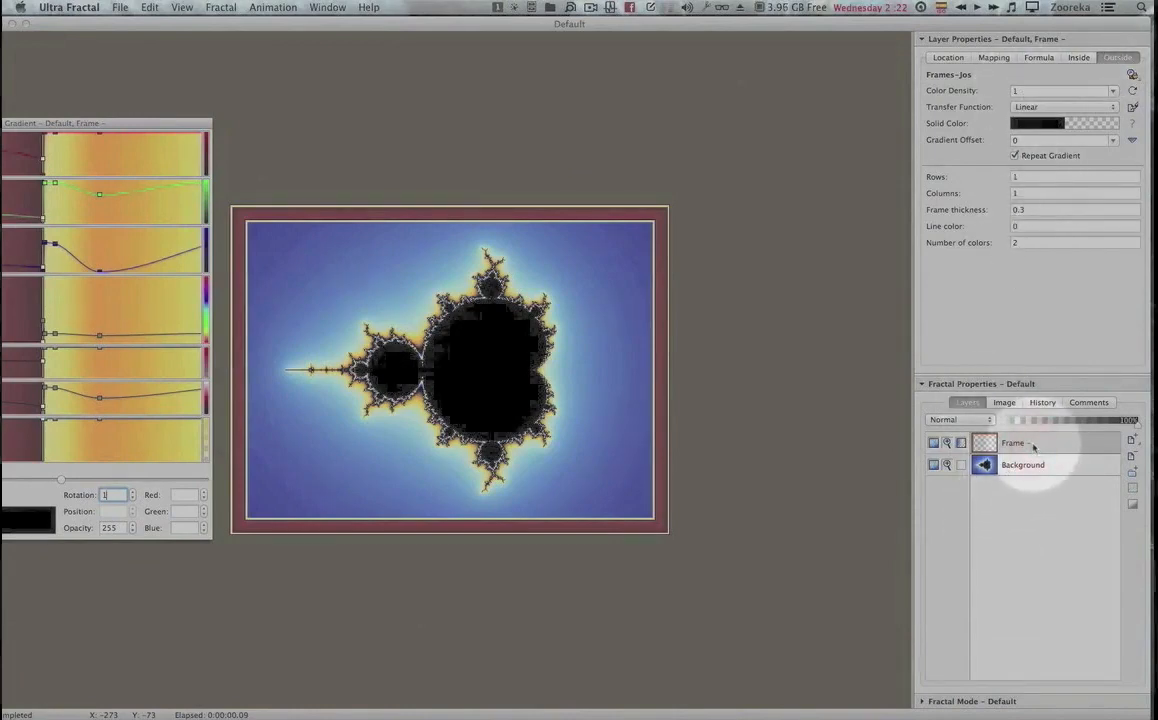
right_click(1034, 447)
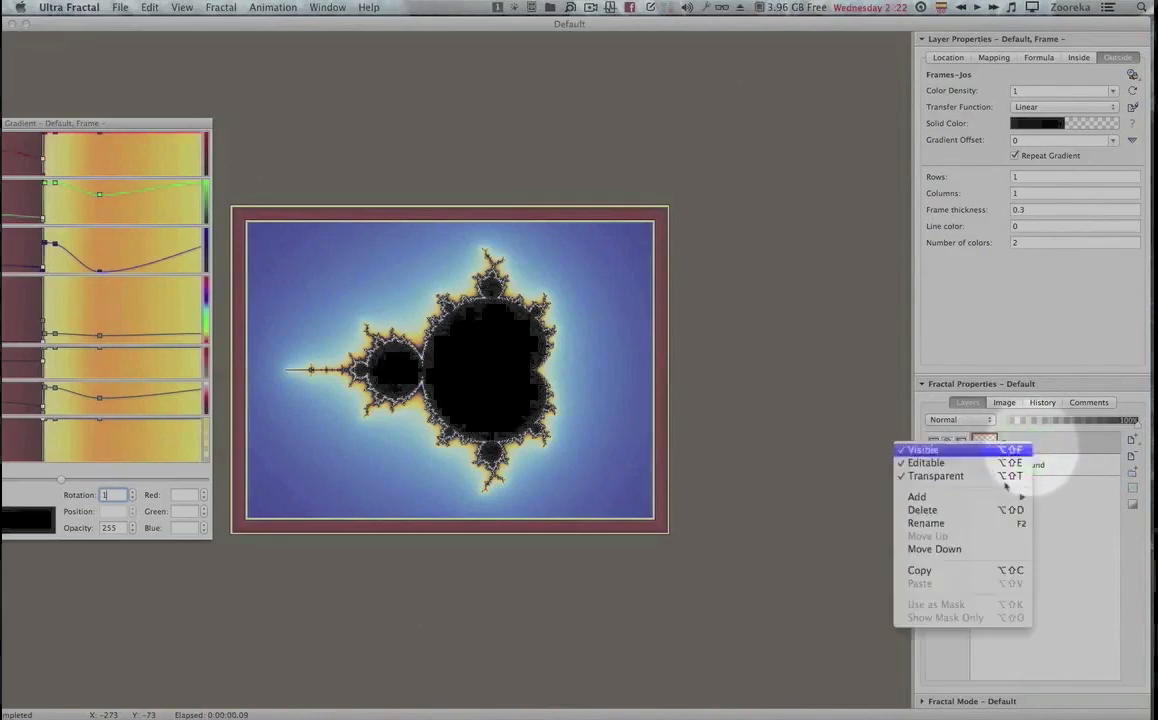
click(945, 523)
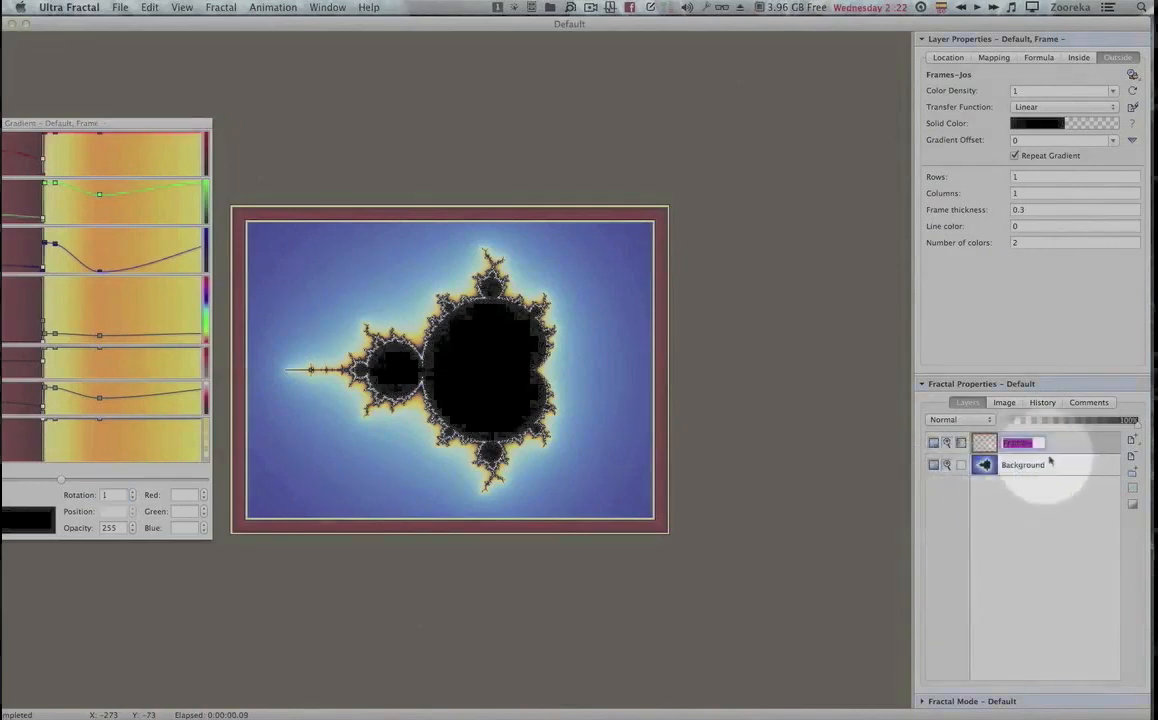
text(- )
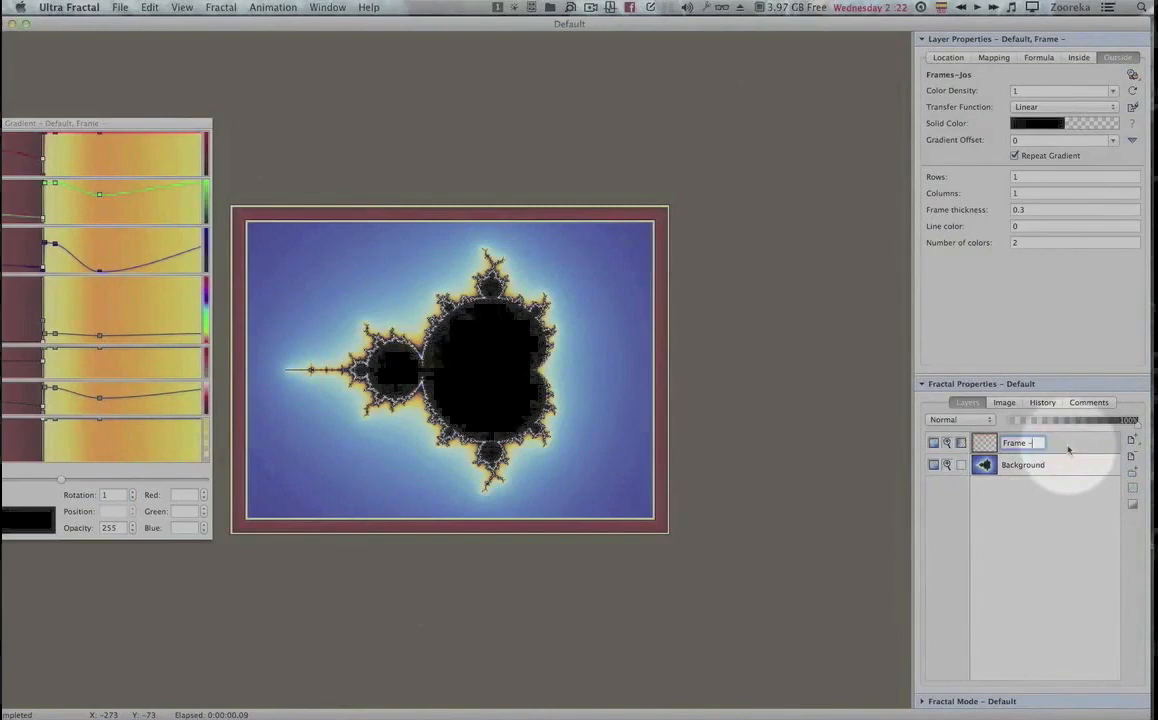
text(Jos)
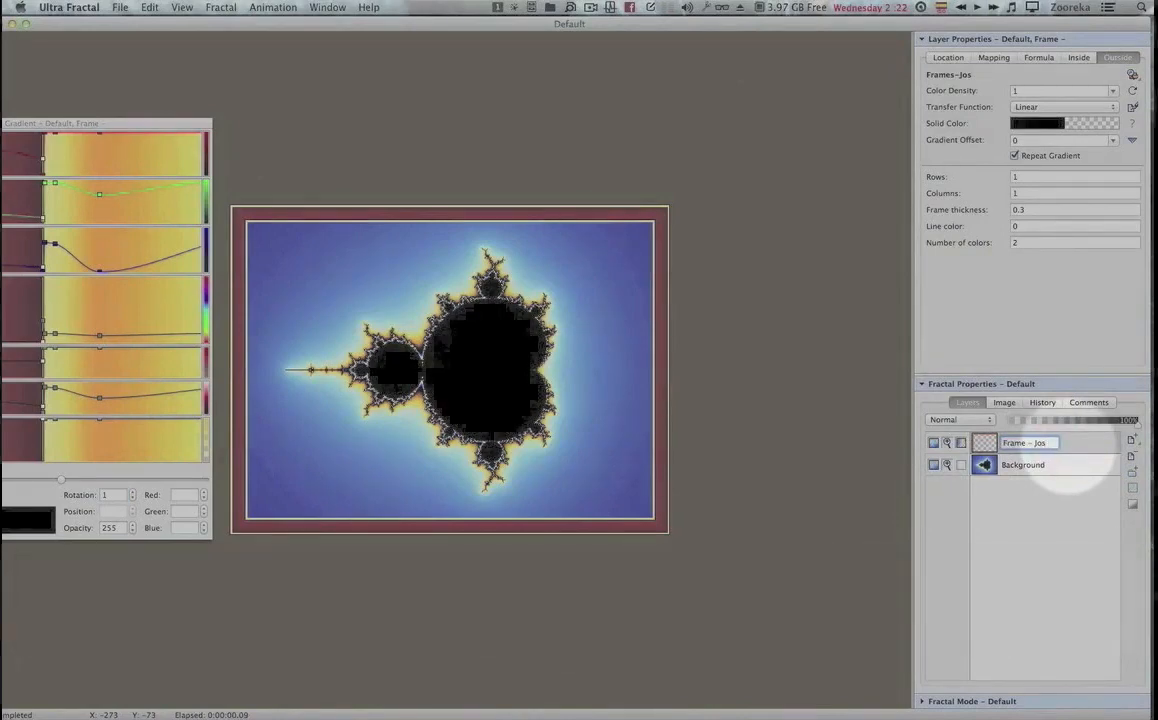
text( .3)
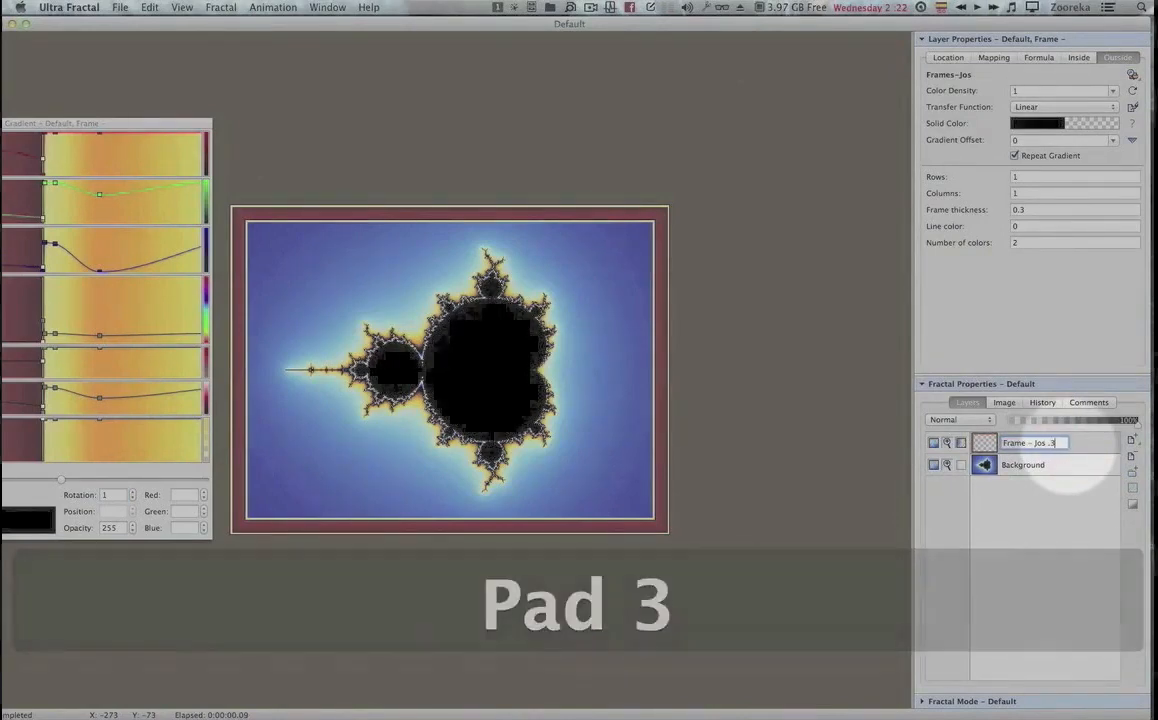
key(Left)
text(0)
key(Return)
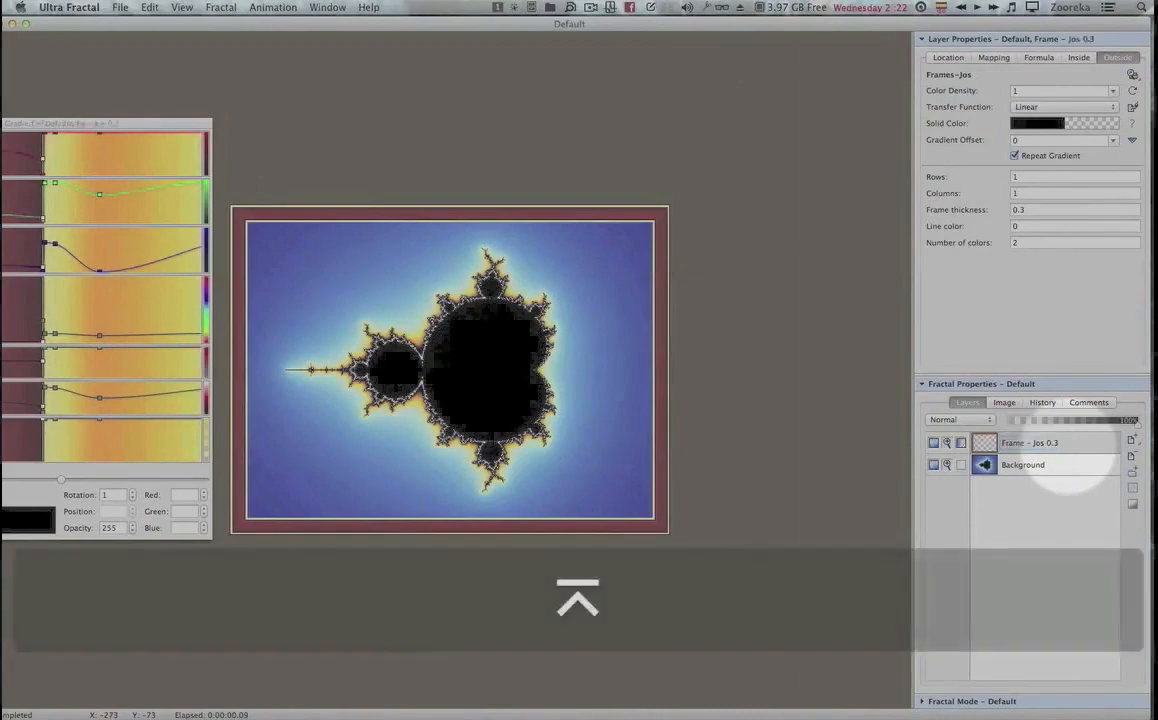
Add a new layer above the frame layer and name it "Mask - Jos 0.26".
click(1080, 440)
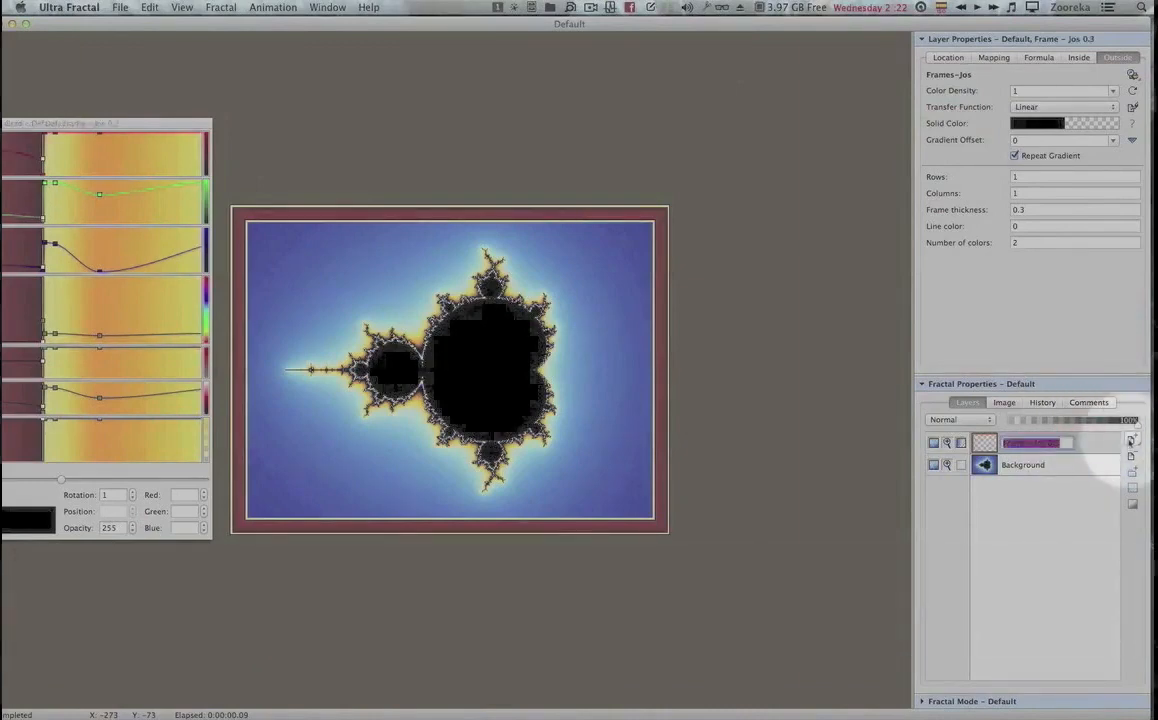
click(1131, 440)
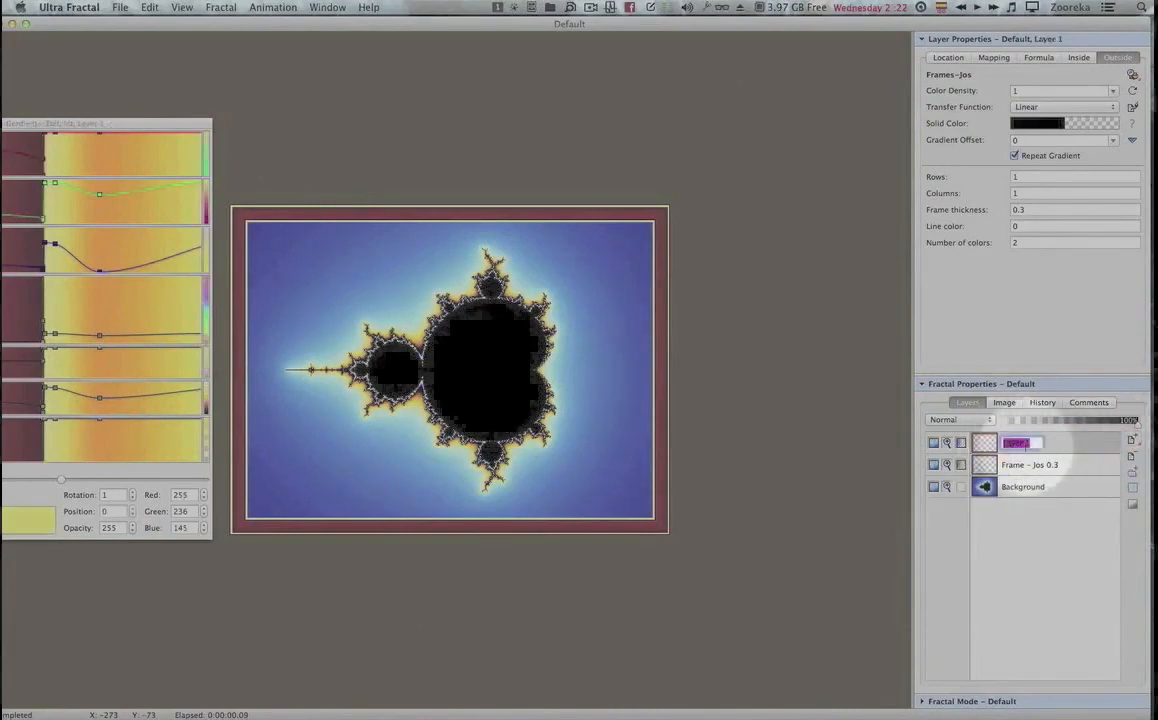
text(Maks)
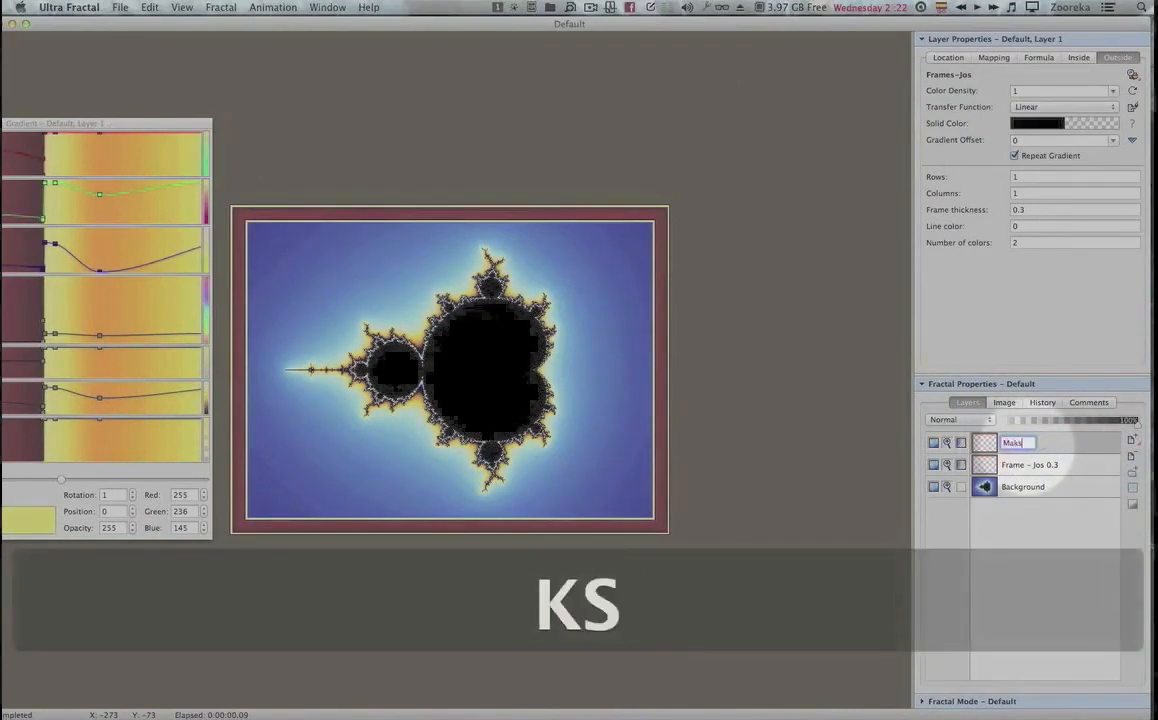
key(BackSpace)
key(BackSpace)
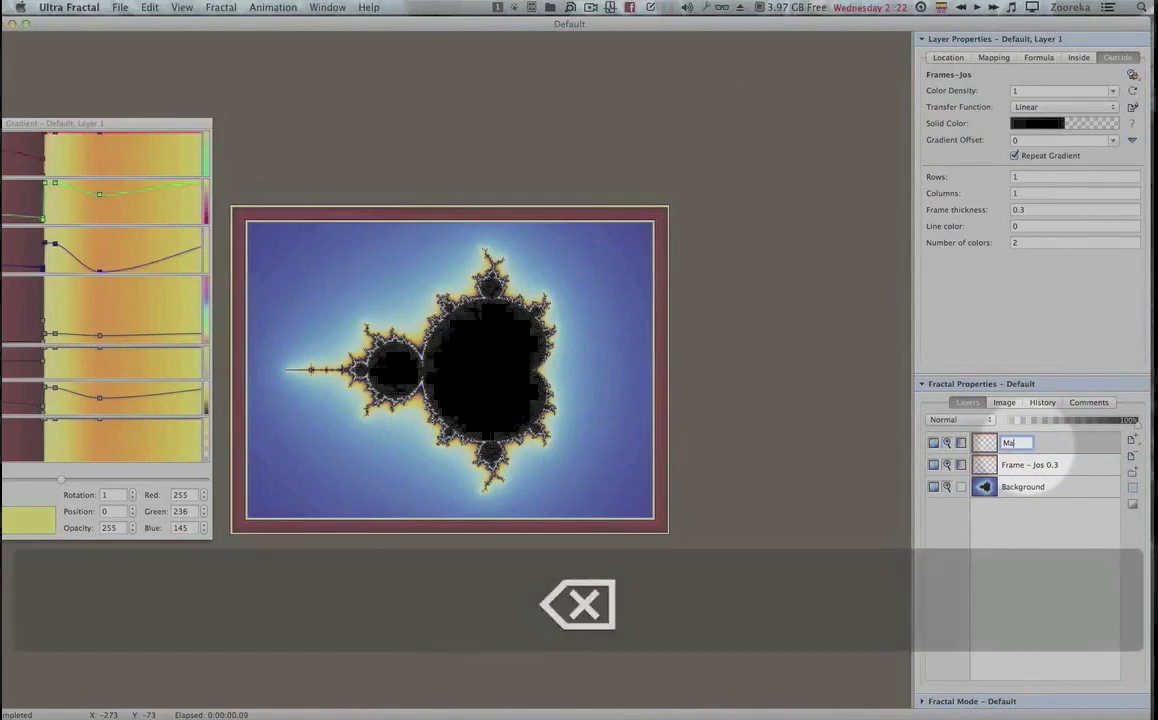
text(sk)
key(shift)
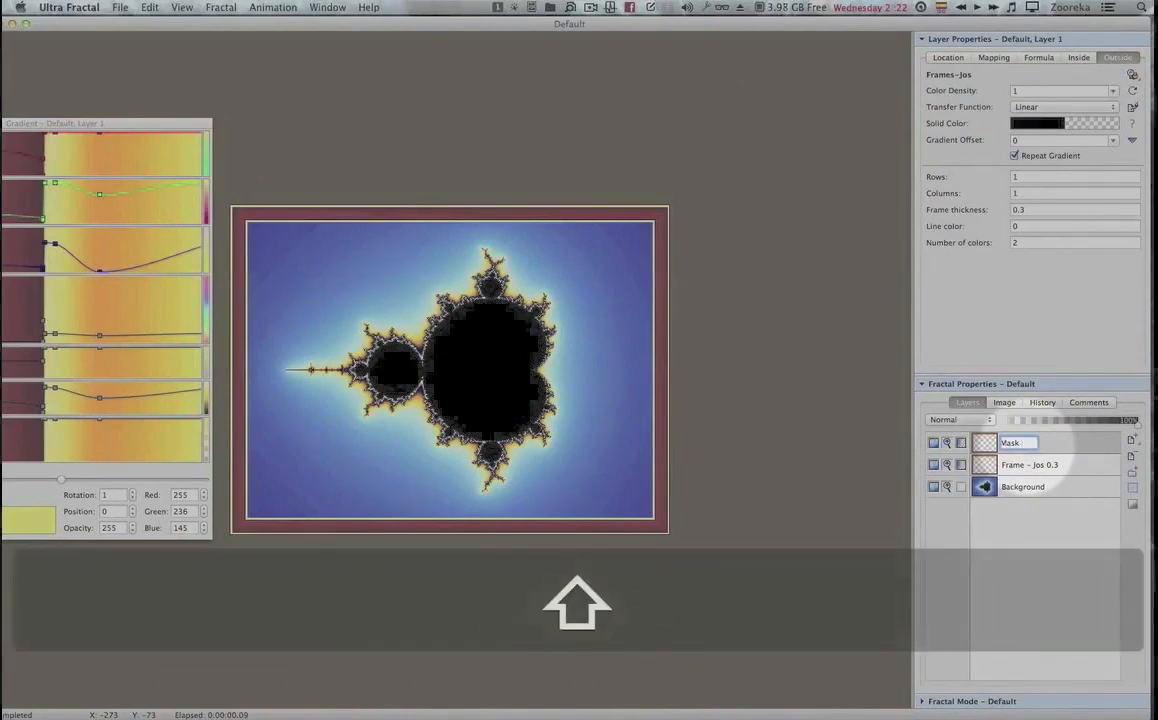
text(-)
key(shift)
text(Jos )
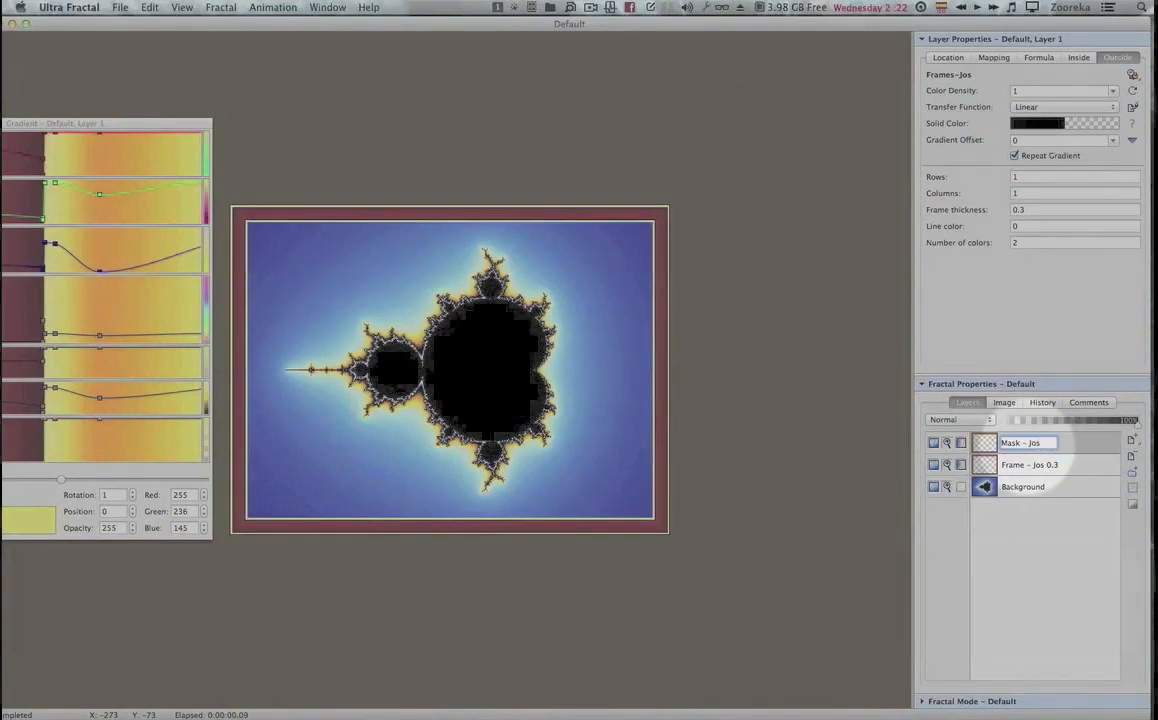
text(0.26)
key(Return)
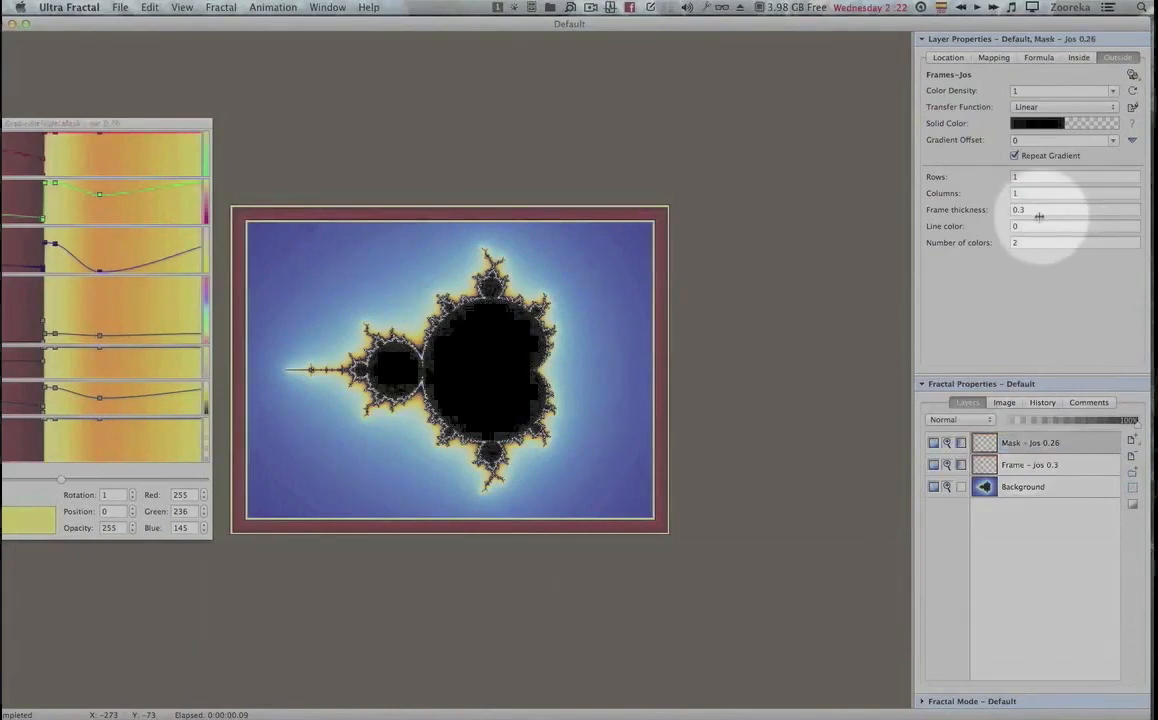
Set the mask layer's frame thickness to 0.26.
click(1039, 214)
drag(1018, 209, 1041, 214)
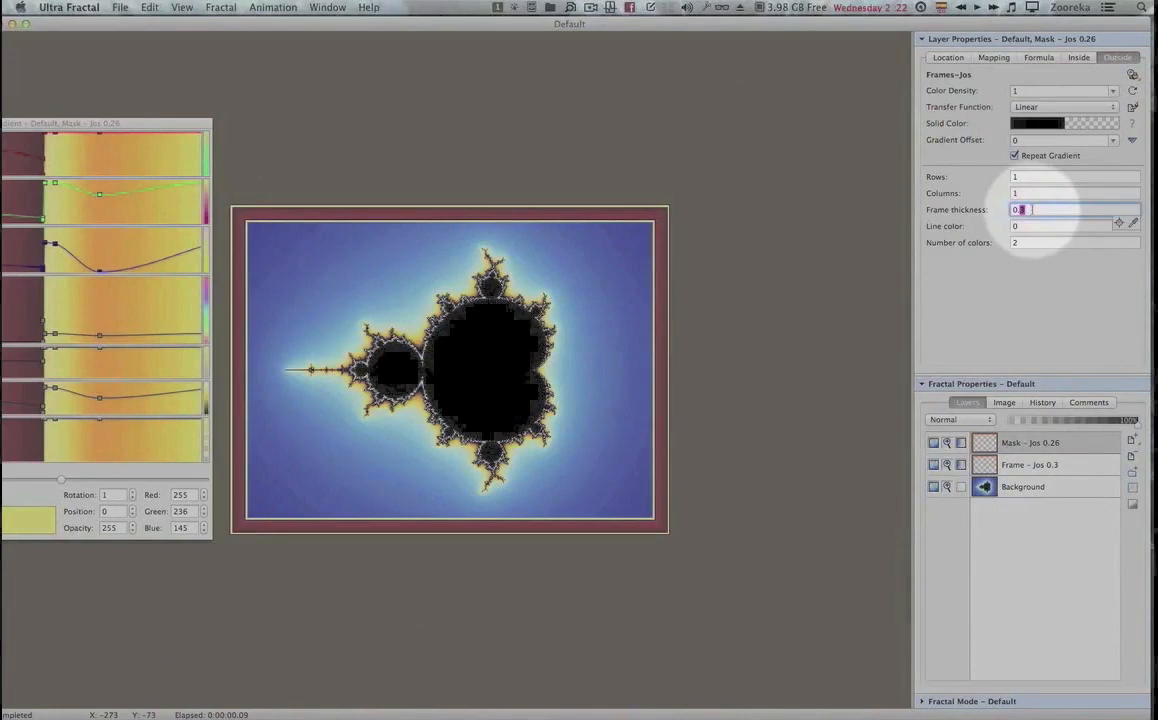
text(26)
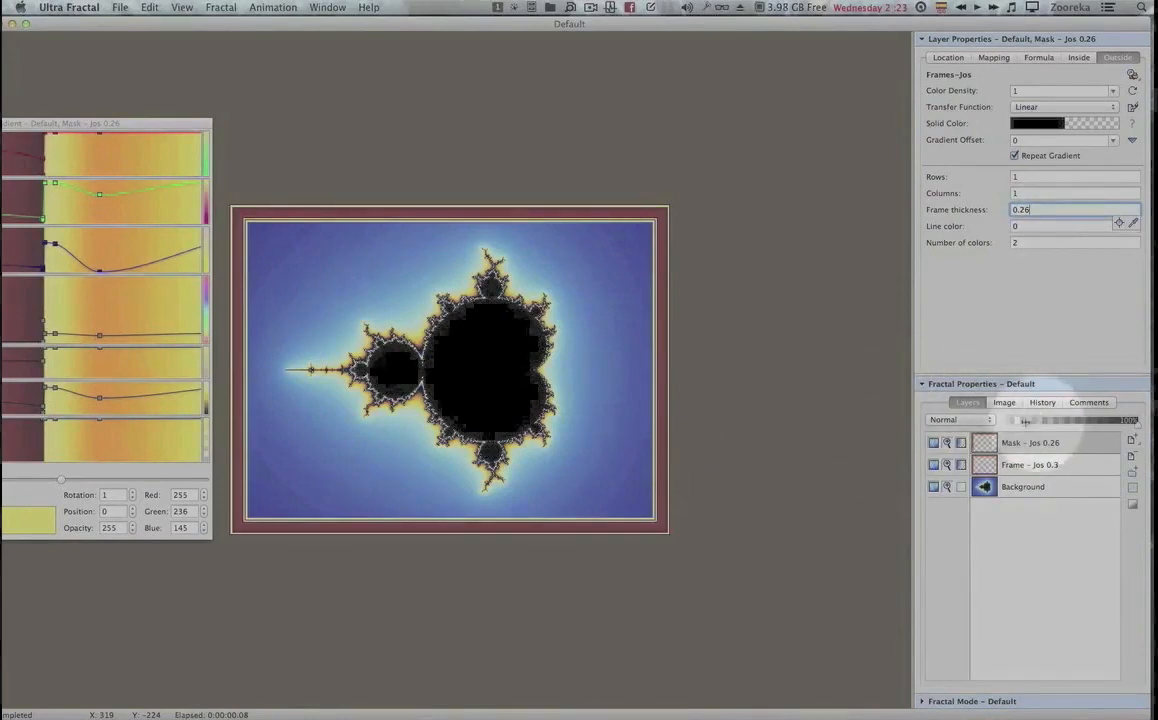
Hide the frame layer and lower the opacity of the mask gradient's two pale yellow points beside the crimson band to 0.
click(934, 464)
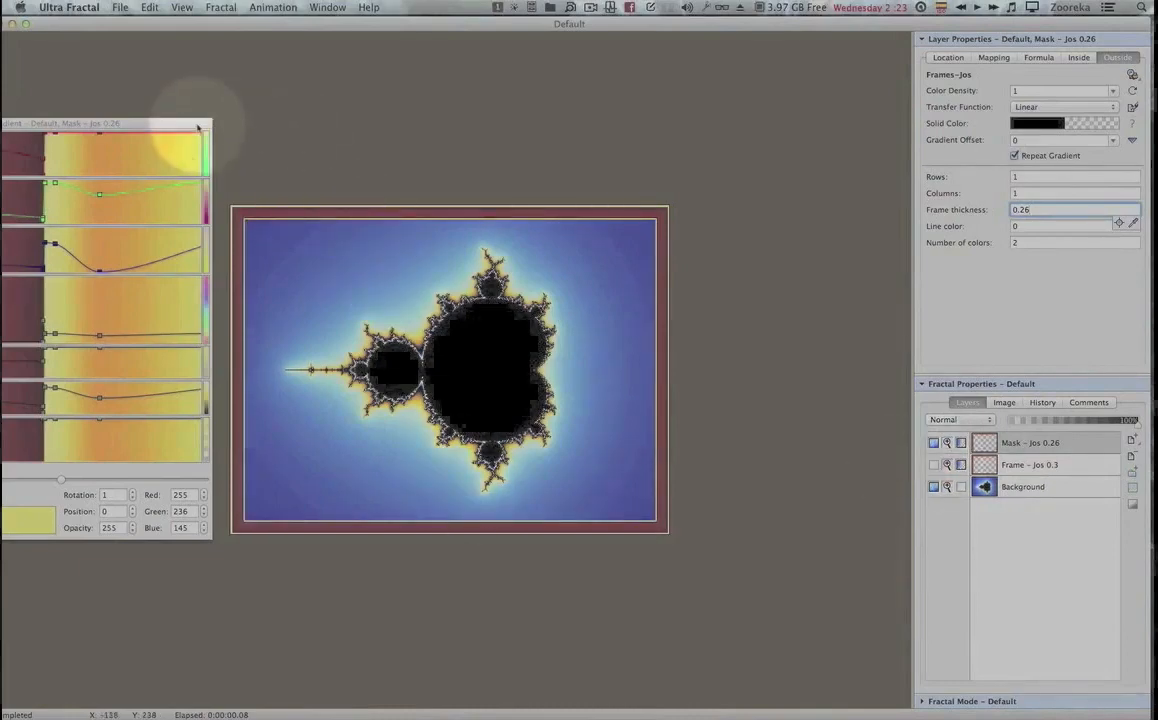
drag(194, 124, 339, 116)
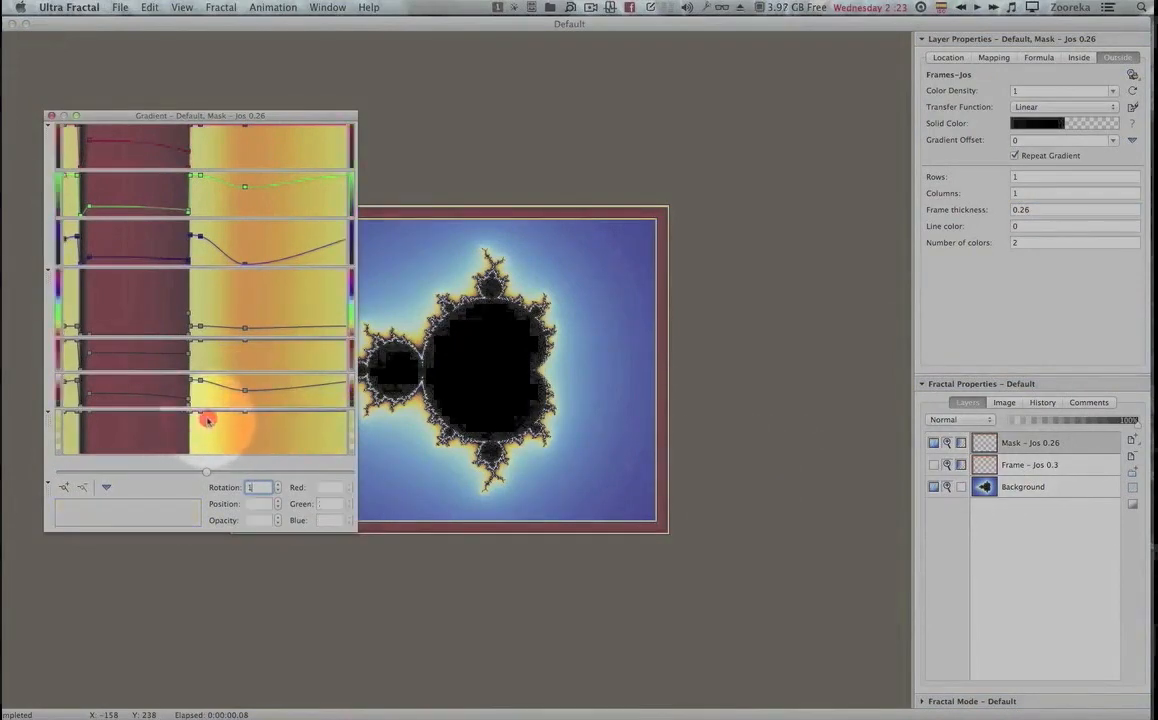
click(200, 411)
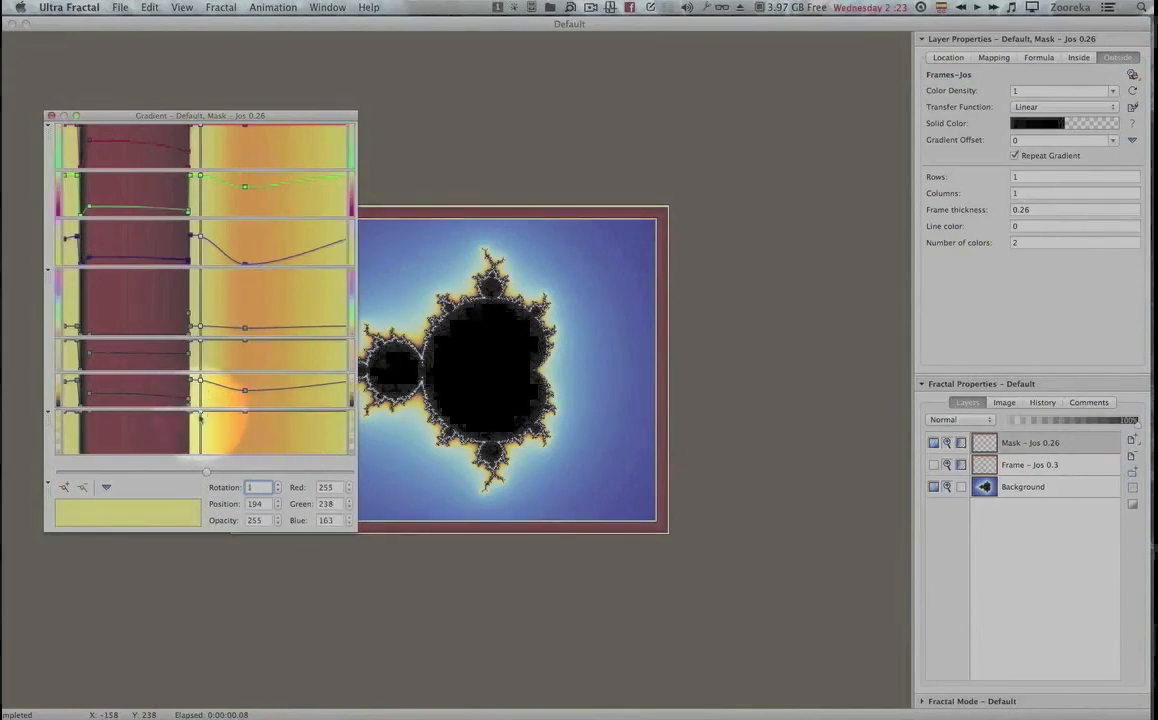
super+click(191, 412)
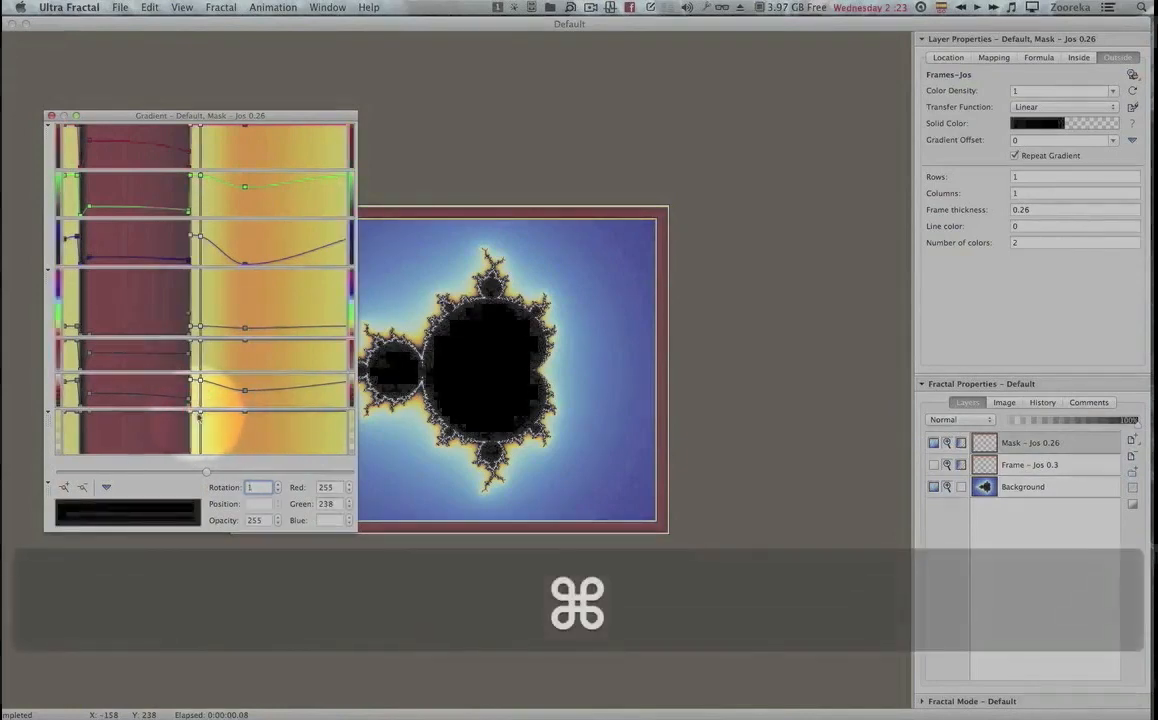
drag(200, 411, 204, 459)
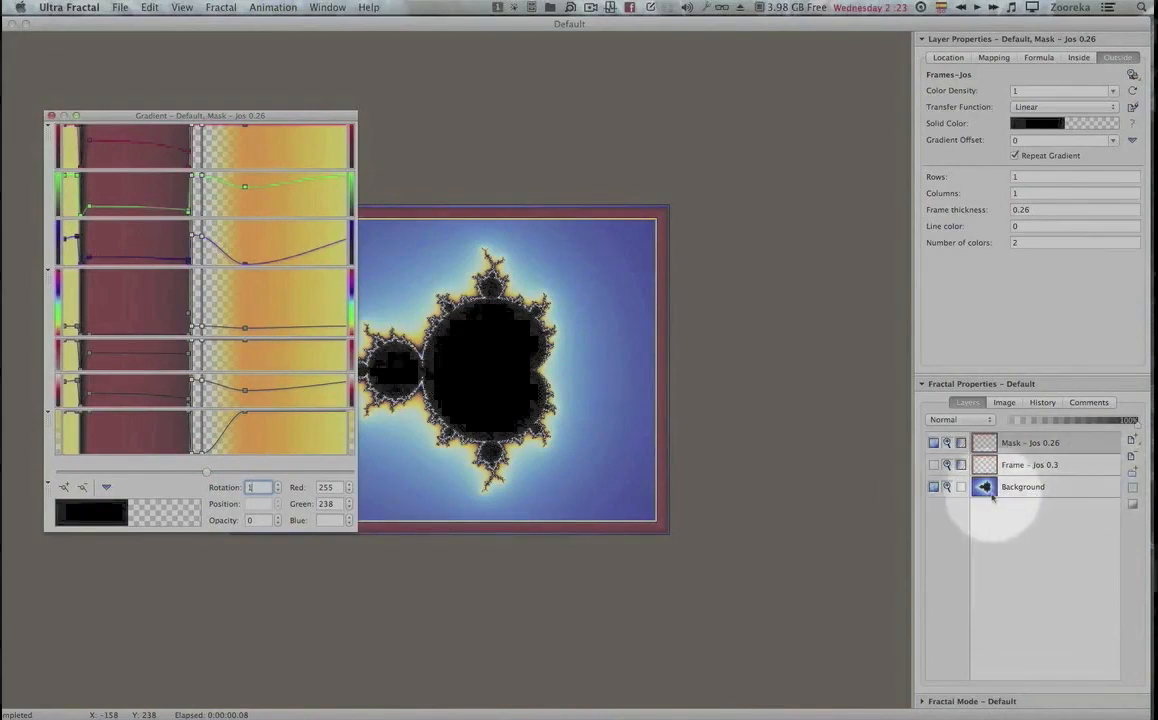
Compare the mask with the frame shown, then leave only the mask layer visible and move the gradient window clear of the image.
click(934, 465)
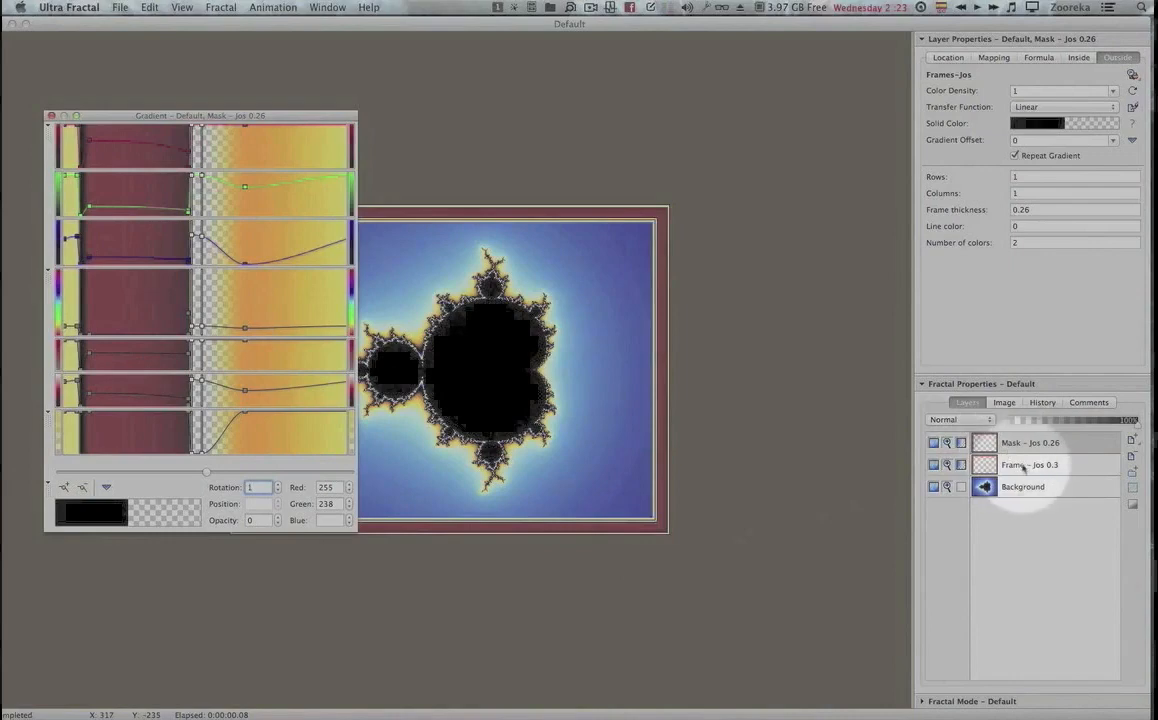
click(990, 442)
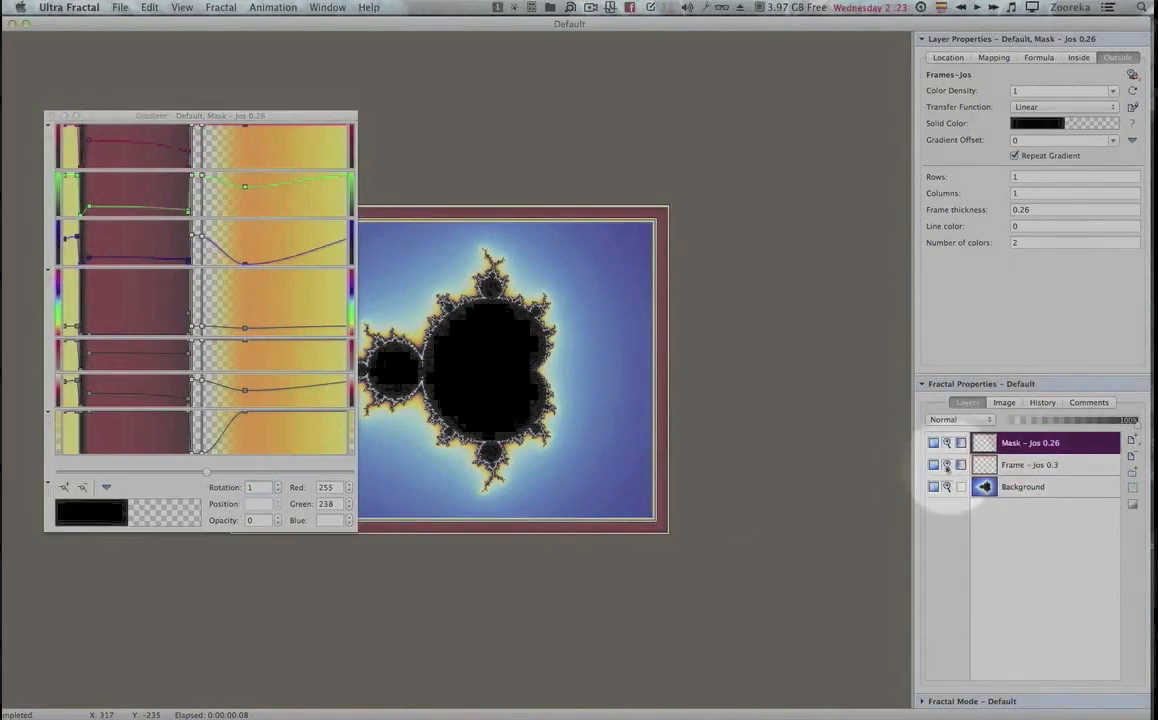
click(934, 465)
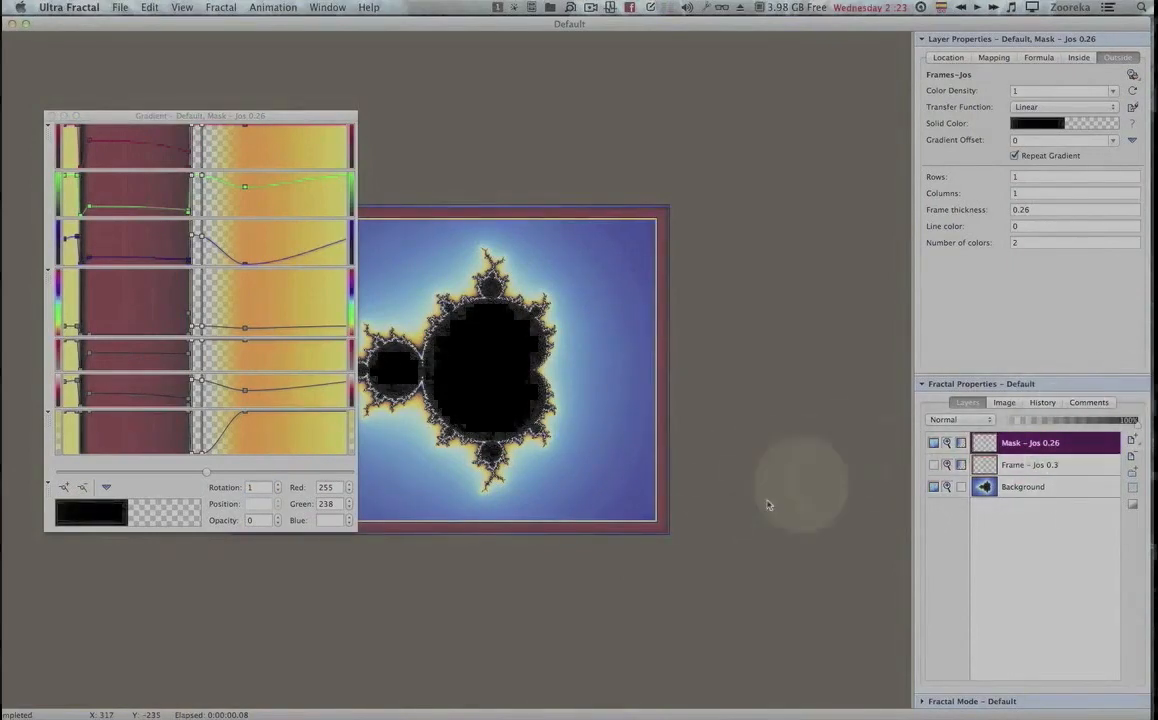
drag(345, 117, 200, 139)
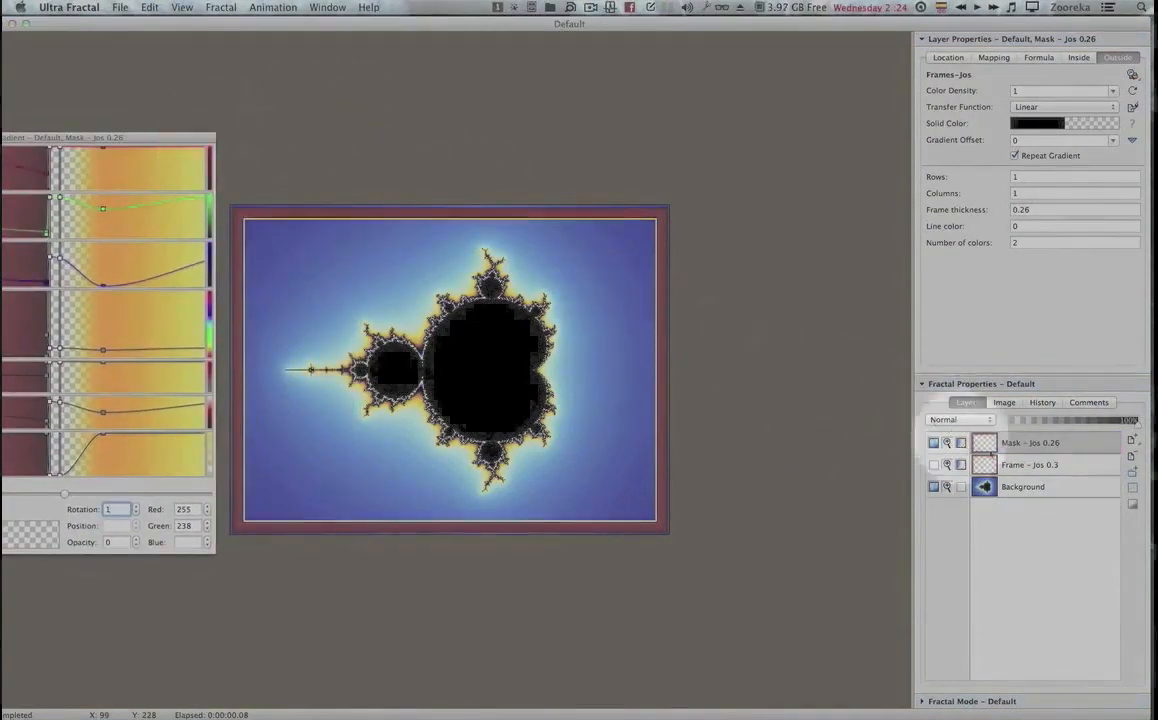
click(1135, 505)
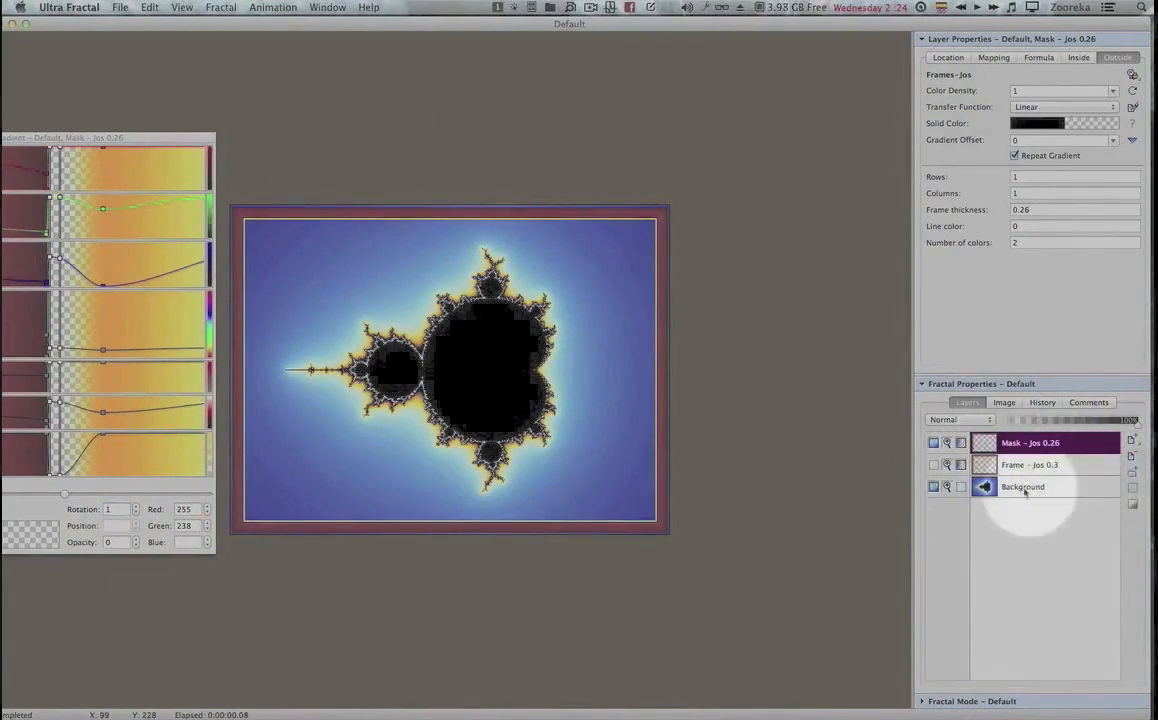
click(933, 487)
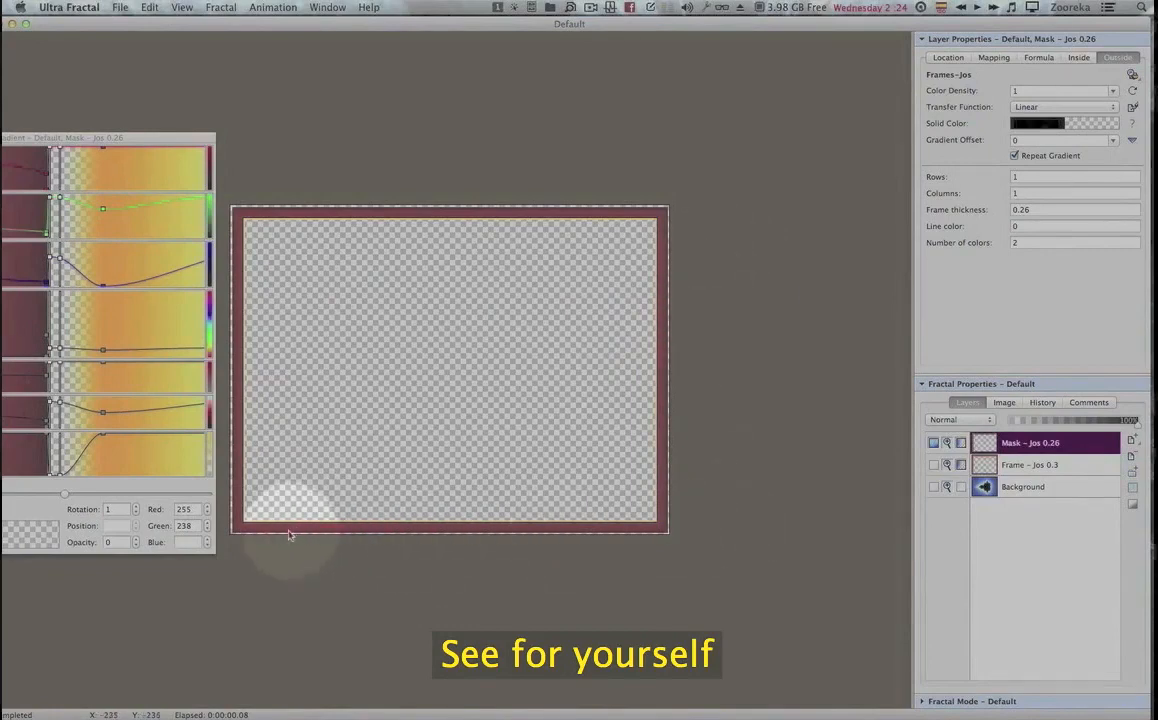
Add a new layer above the mask layer and name it "Texture".
click(1131, 440)
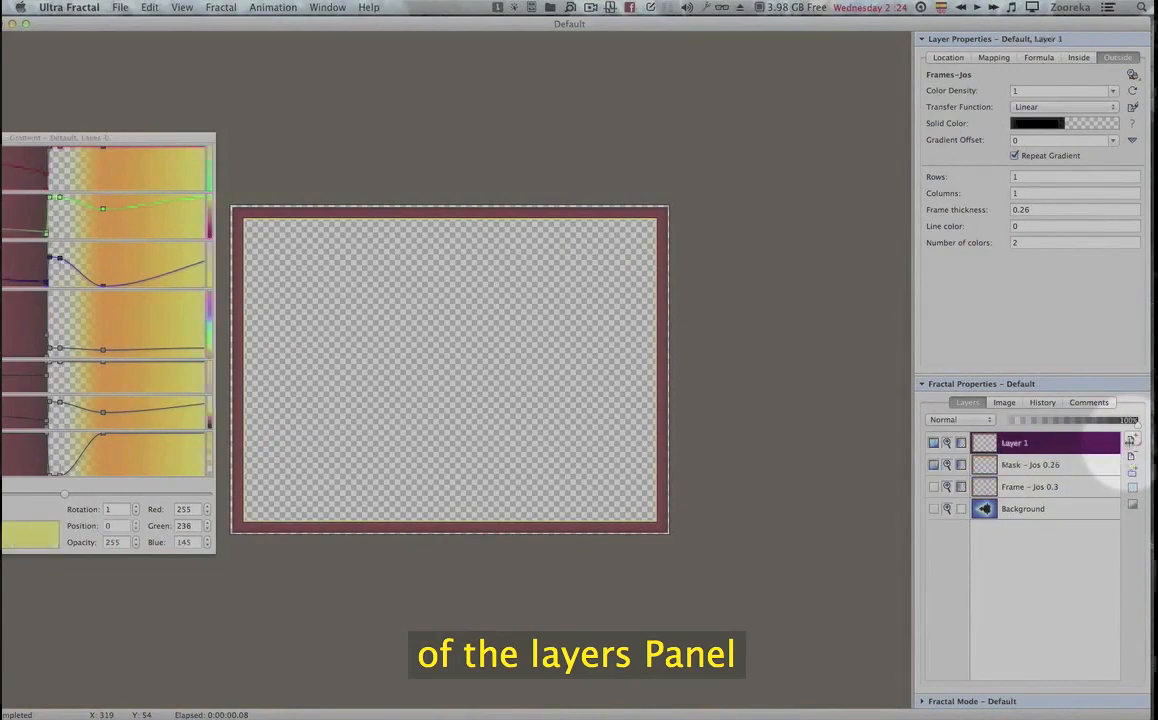
right_click(1019, 444)
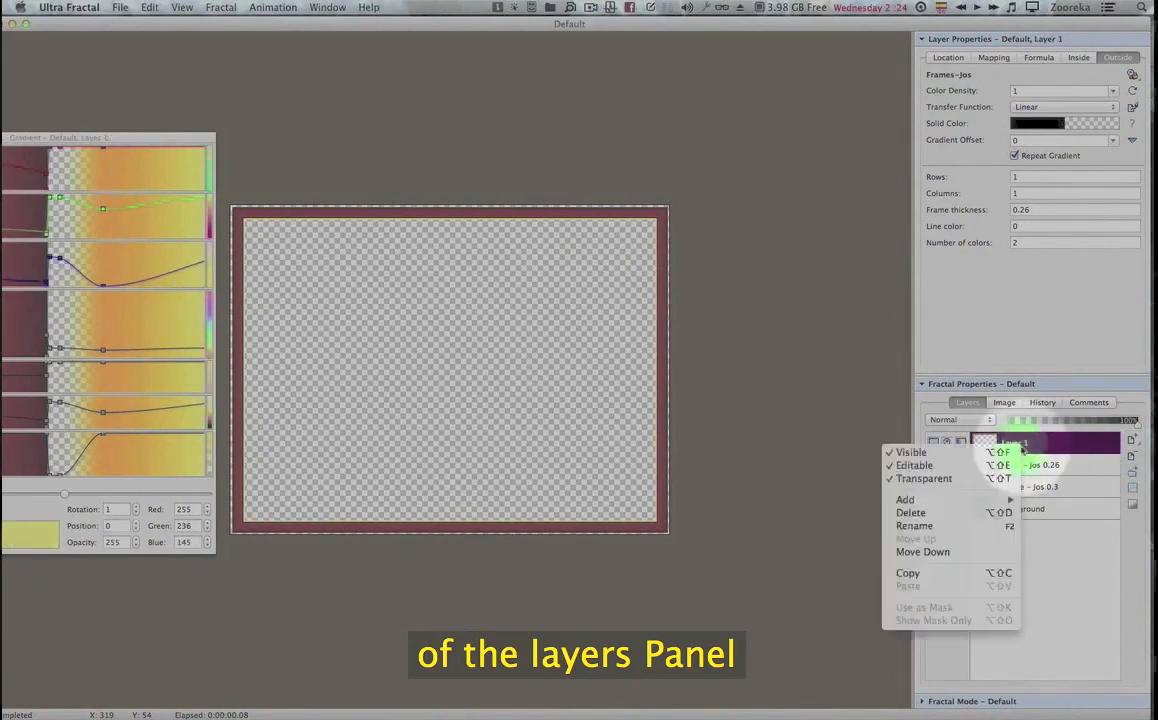
click(914, 526)
text(Te)
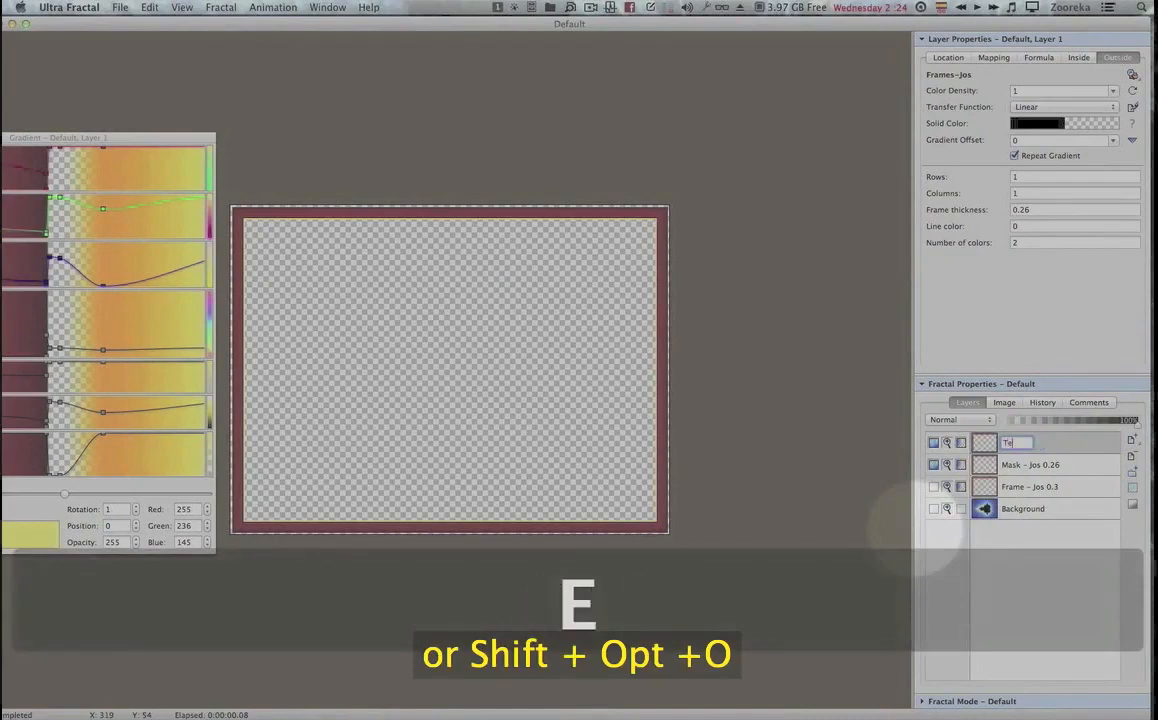
text(xture)
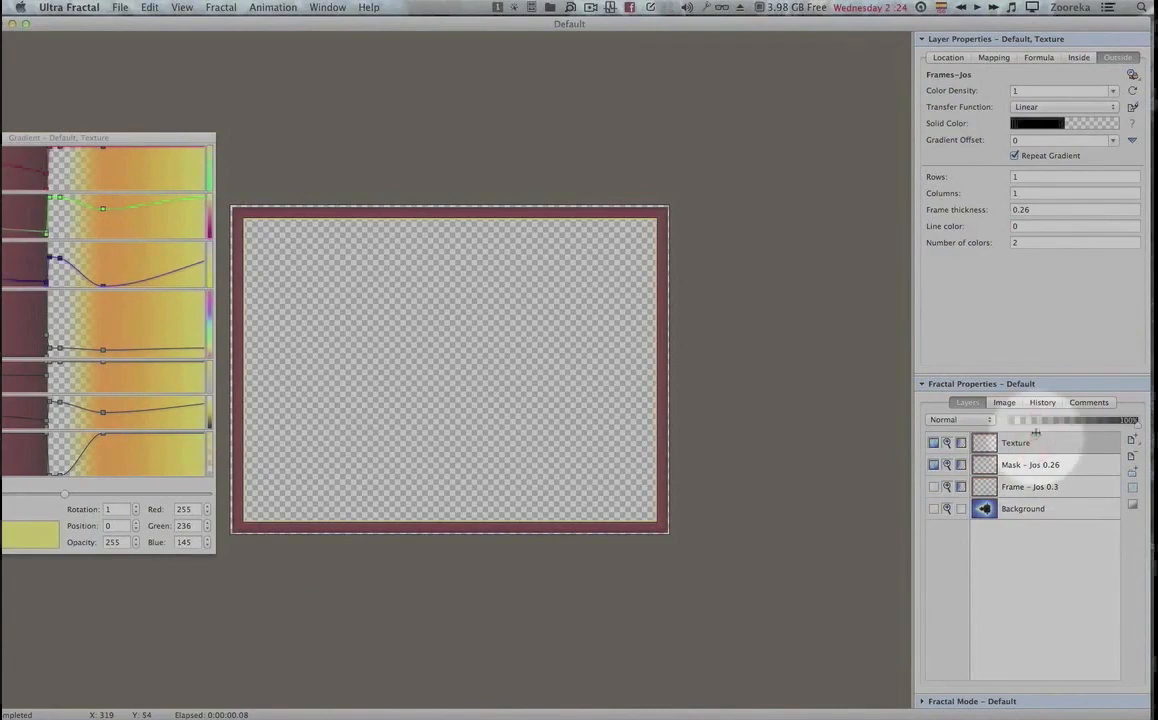
Detach the Texture layer's properties into a floating window with its outside coloring settings shown.
double_click(1036, 440)
drag(1072, 39, 734, 68)
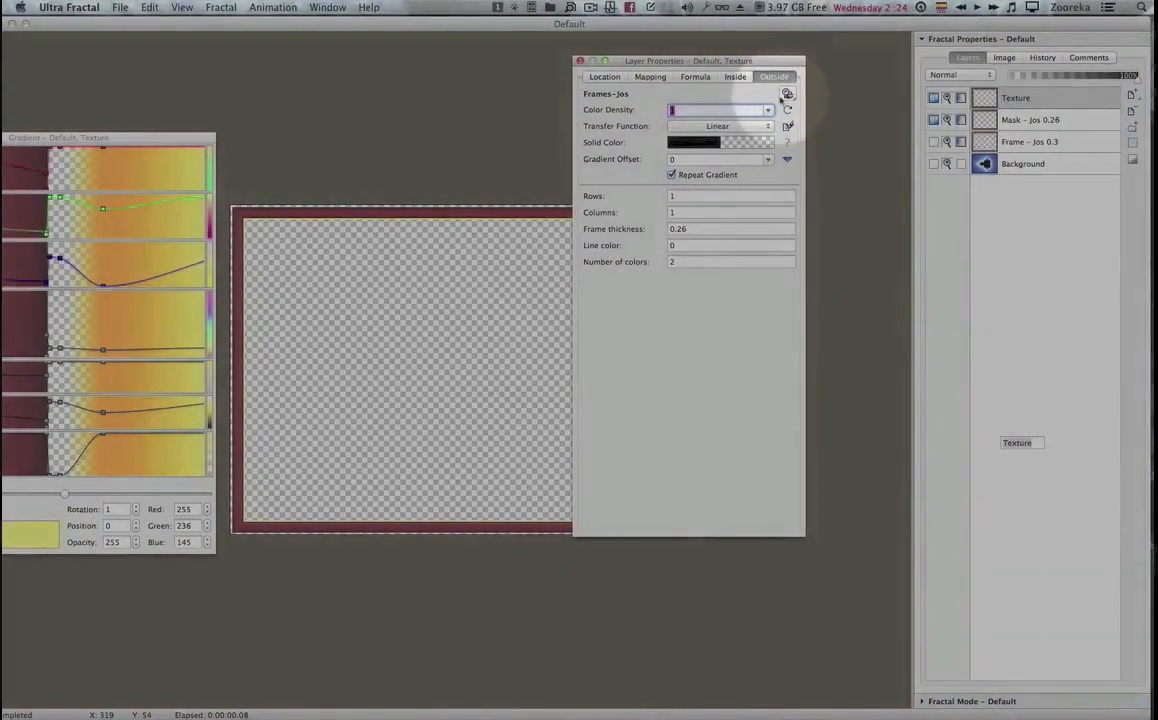
click(781, 77)
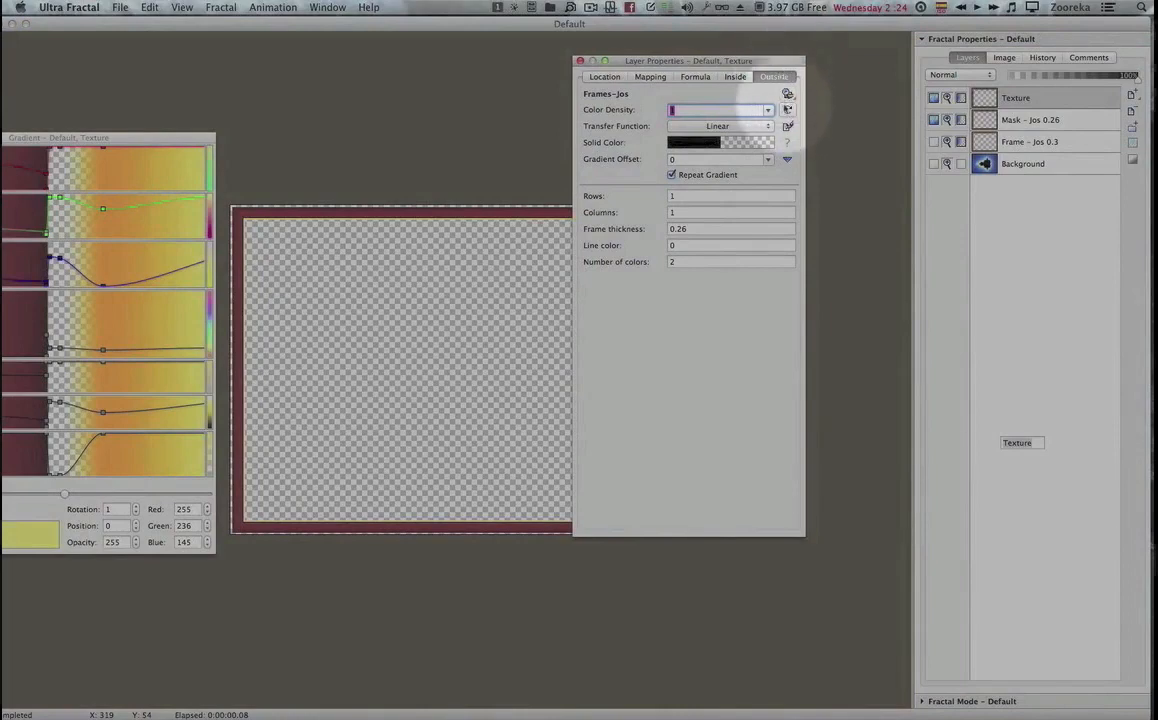
Try S.F.B.M. Pixel from sam.ucl as the Texture layer's outside coloring algorithm.
click(787, 93)
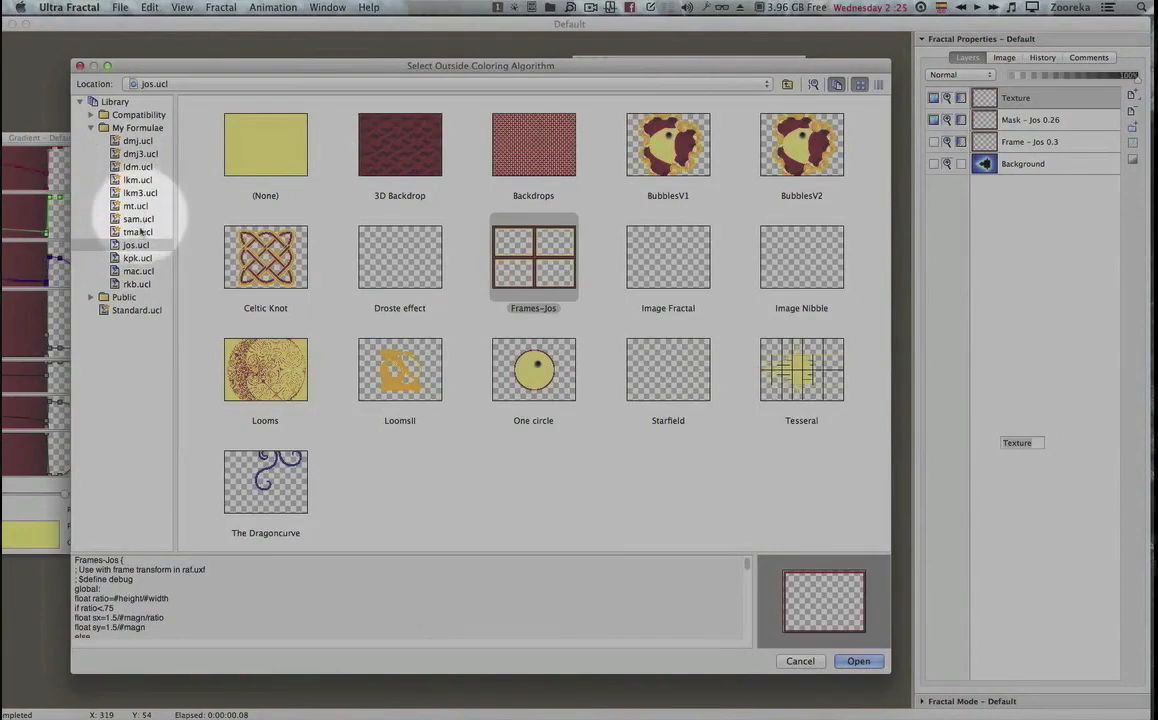
click(138, 218)
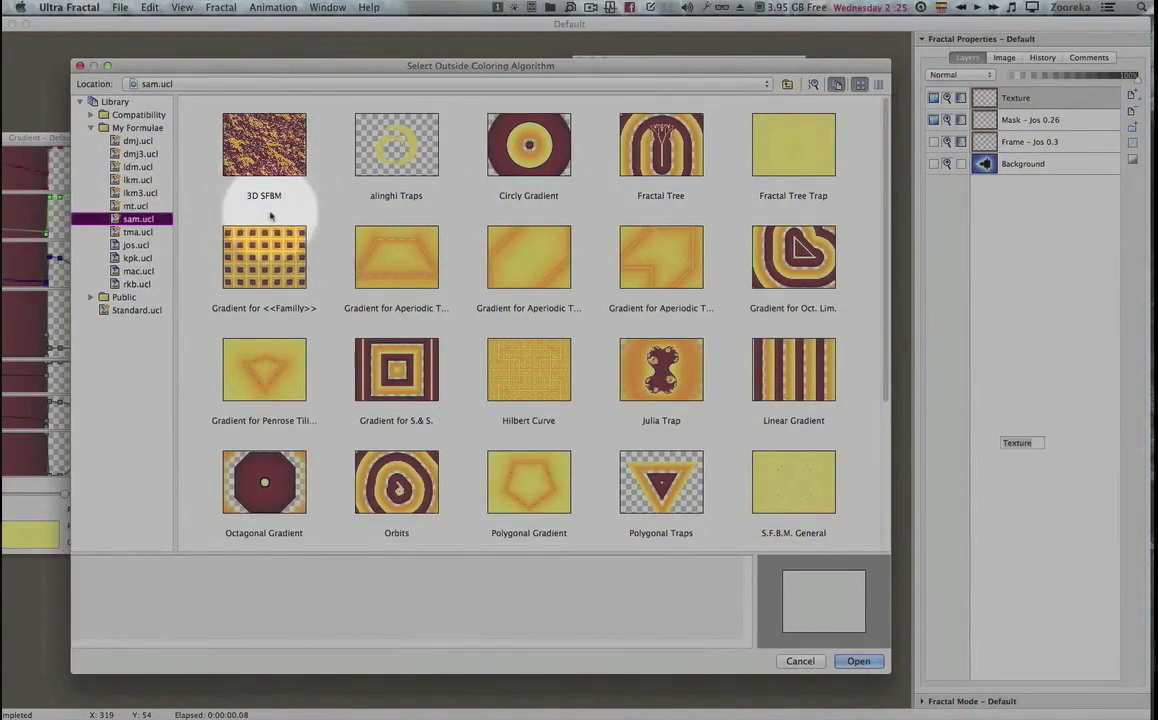
scroll(270, 195, down, 5)
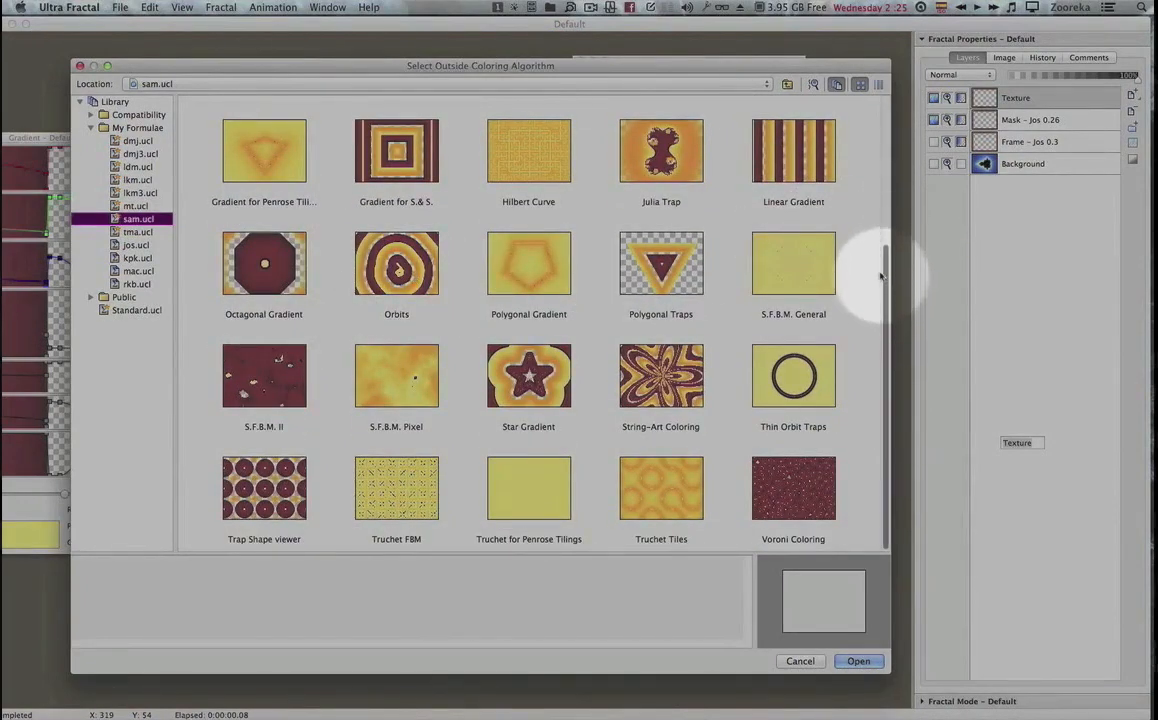
mouse_move(885, 268)
mouse_down()
mouse_move(887, 284)
mouse_move(881, 238)
mouse_move(846, 271)
mouse_up()
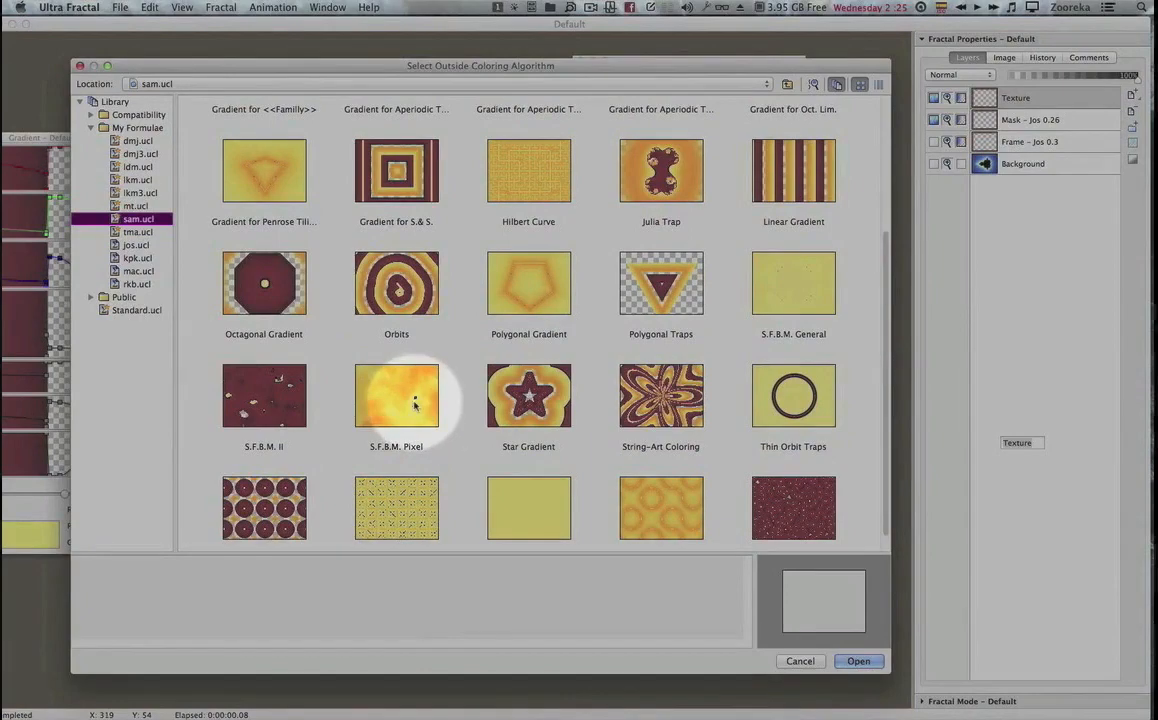
double_click(415, 403)
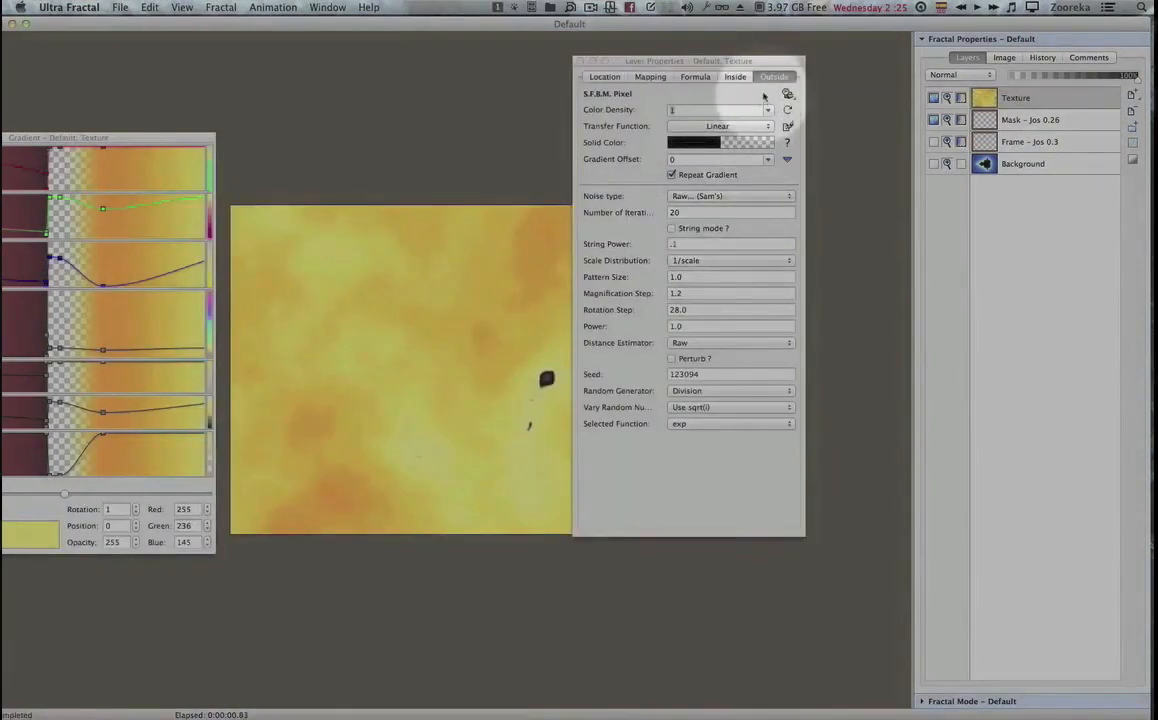
Load S.F.B.M. II from sam.ucl as the Texture layer's outside coloring algorithm.
click(787, 93)
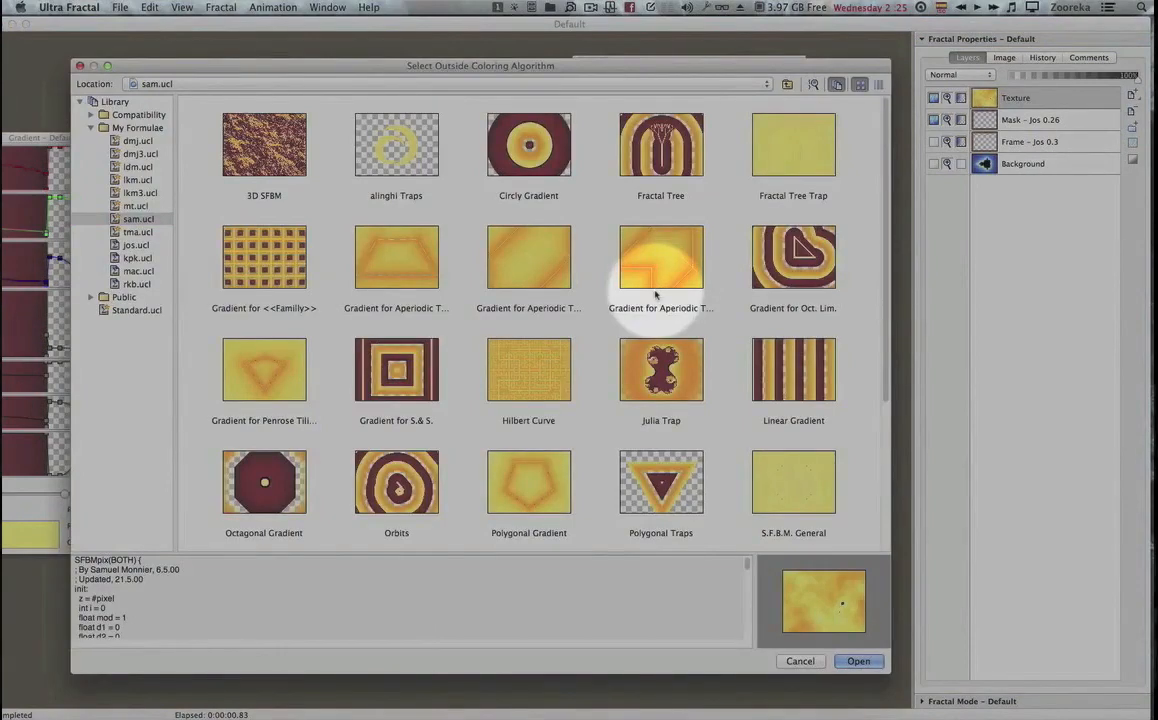
scroll(656, 294, down, 3)
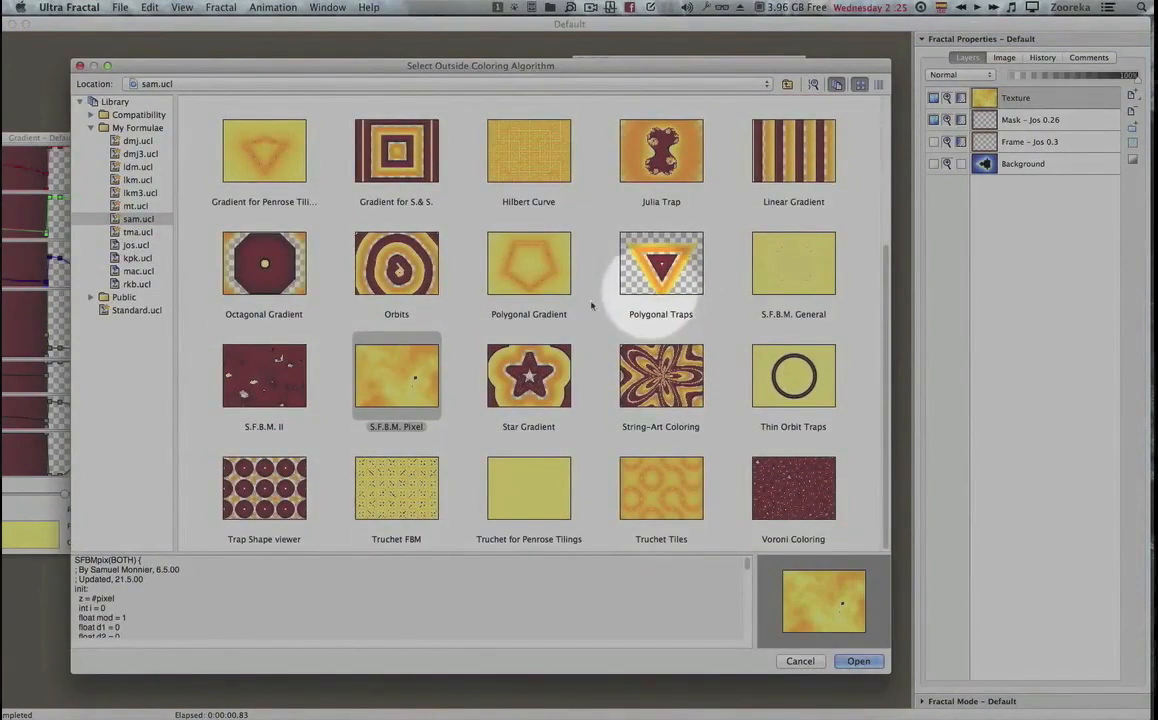
double_click(262, 355)
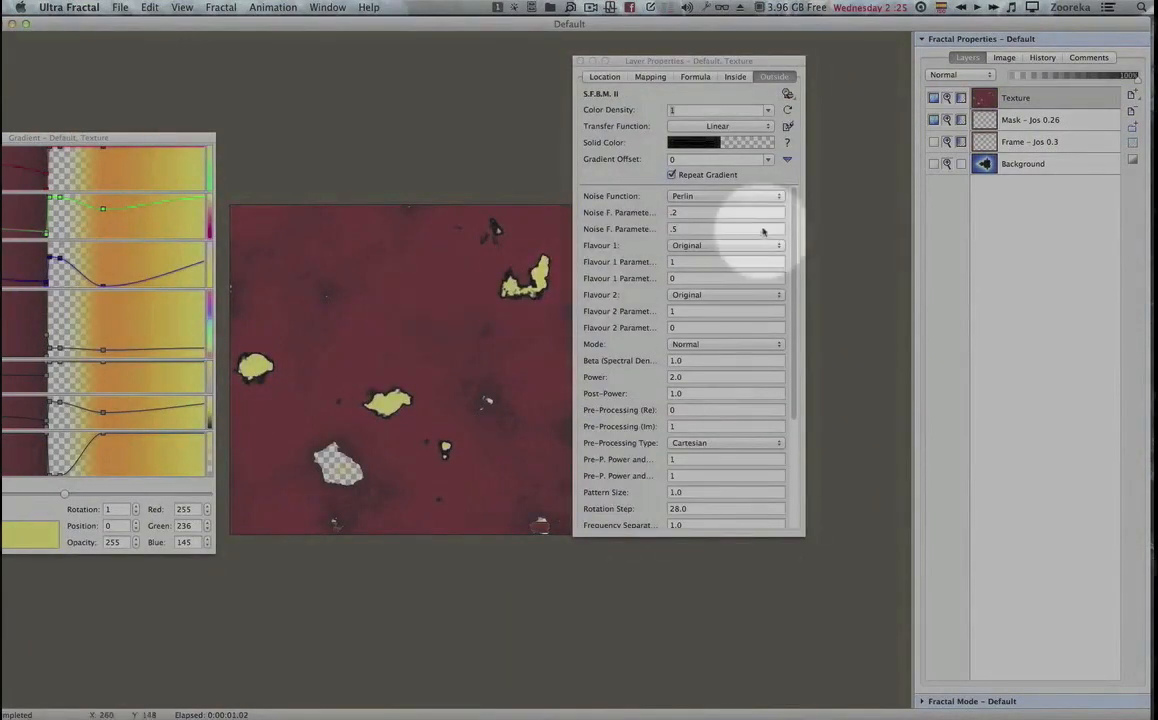
mouse_move(795, 199)
mouse_down()
mouse_move(799, 385)
mouse_move(787, 191)
mouse_up()
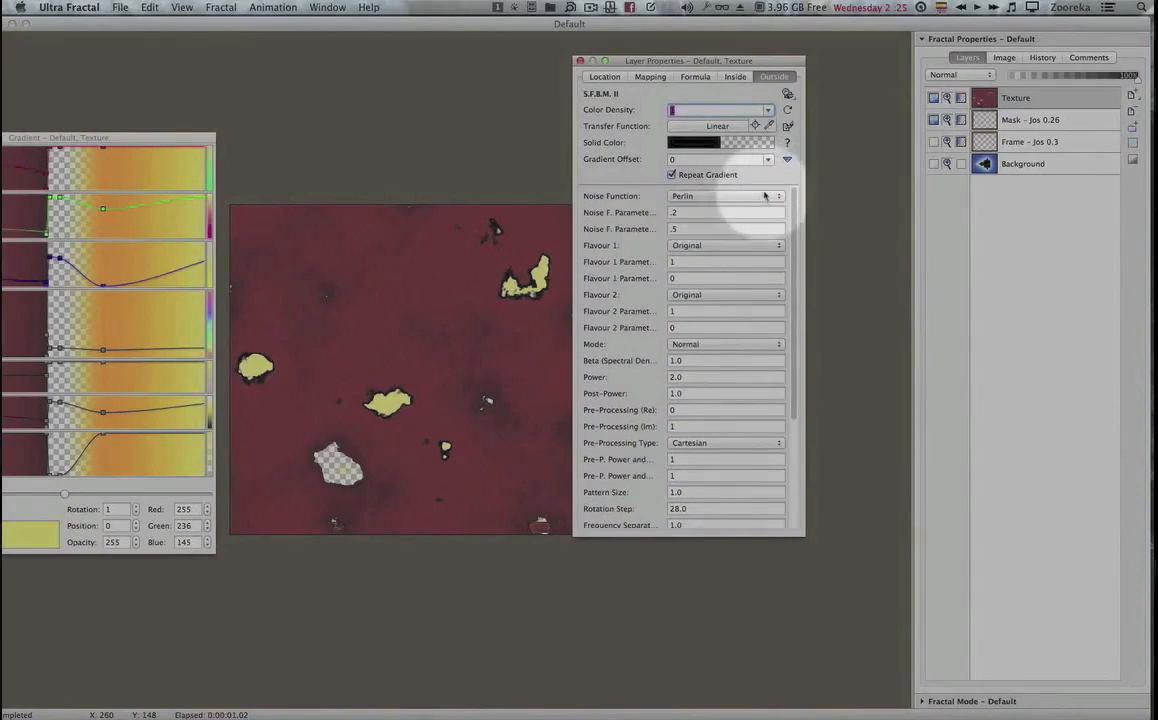
Review the available noise functions and the remaining parameters of the Texture layer's S.F.B.M. II coloring.
click(712, 199)
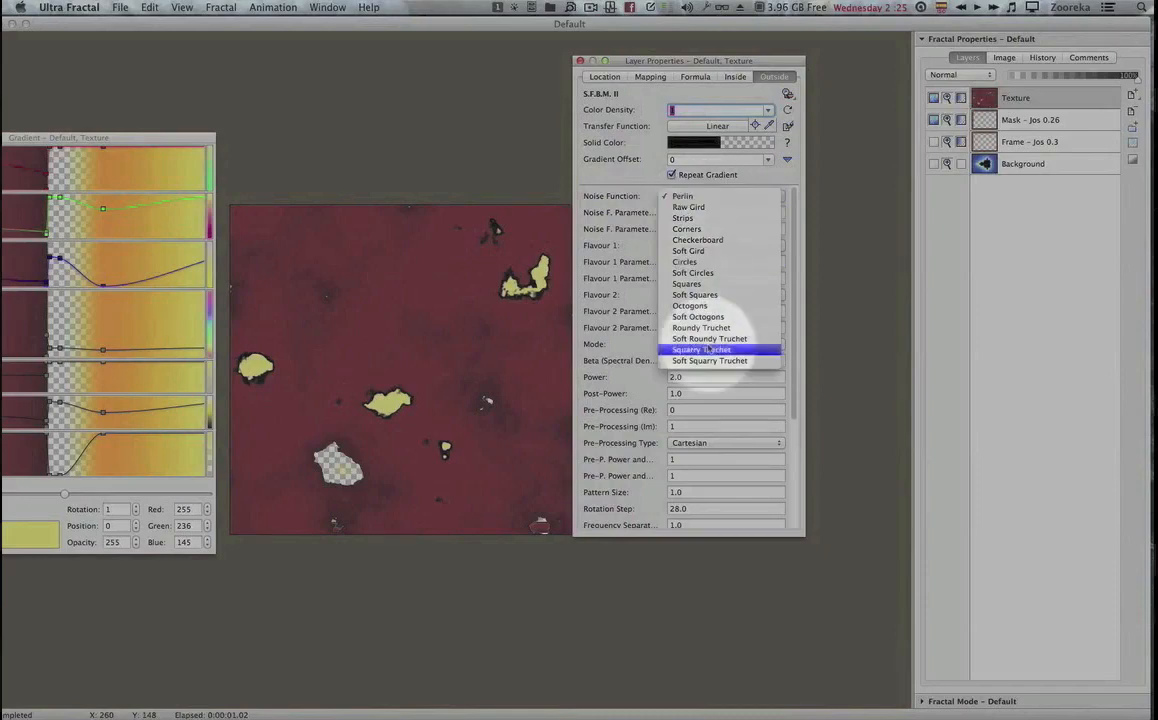
click(628, 209)
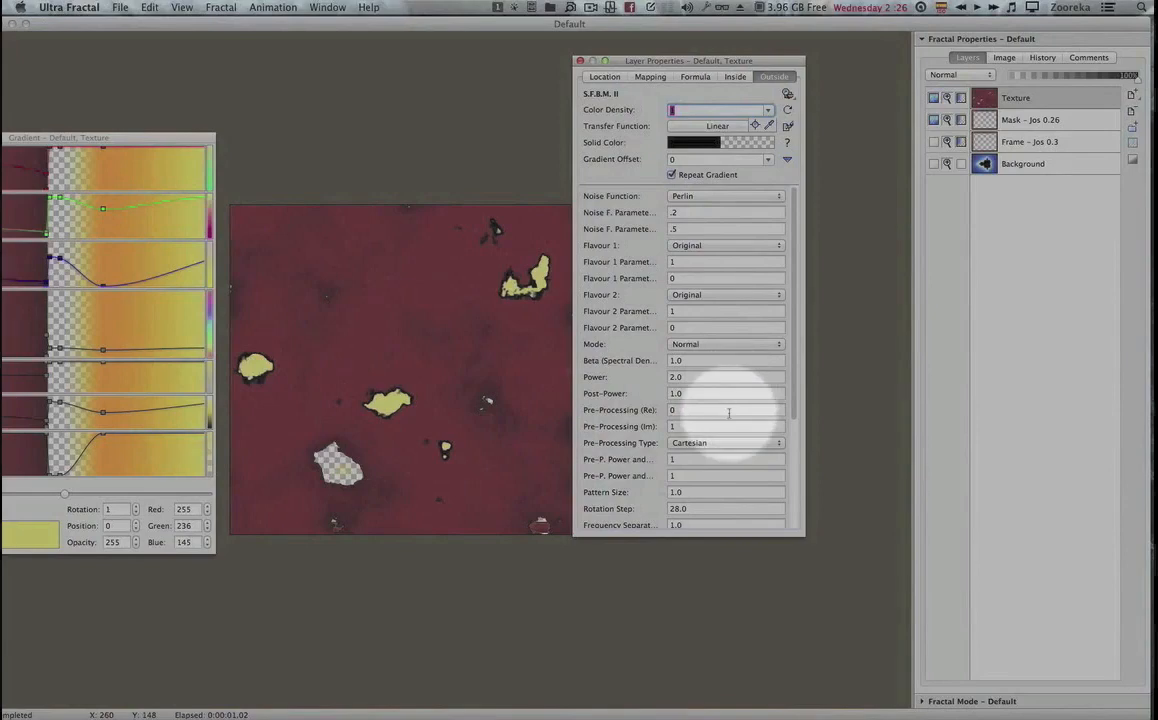
scroll(729, 413, down, 5)
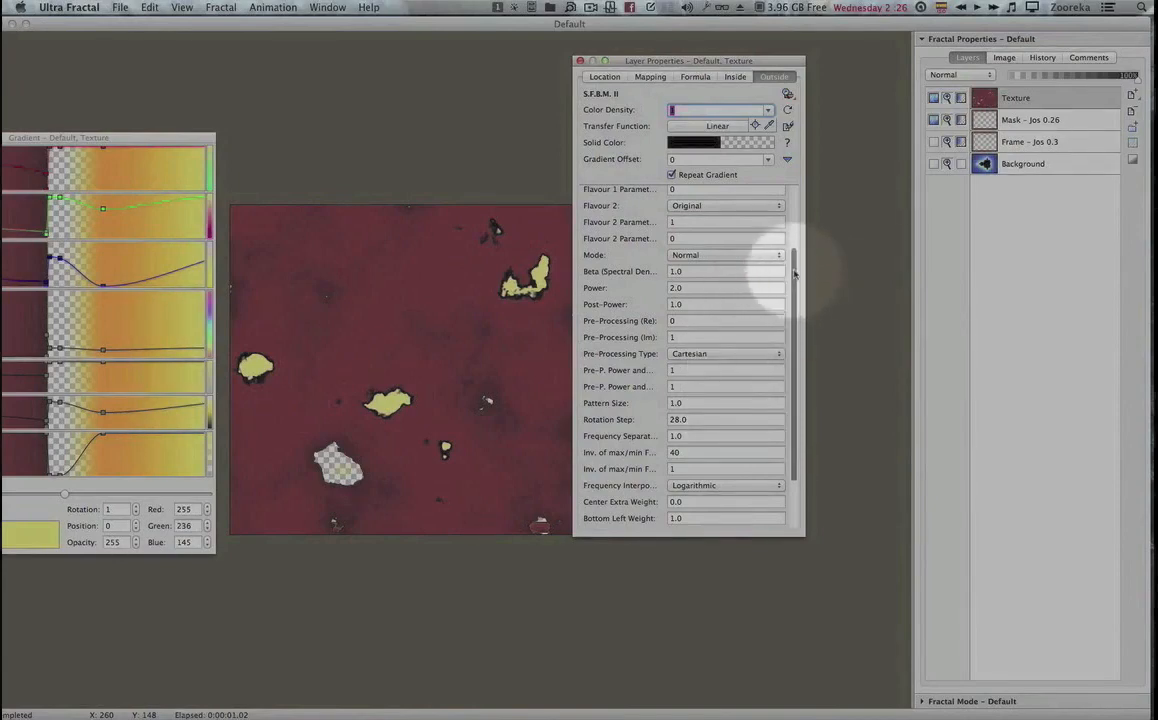
drag(795, 263, 790, 388)
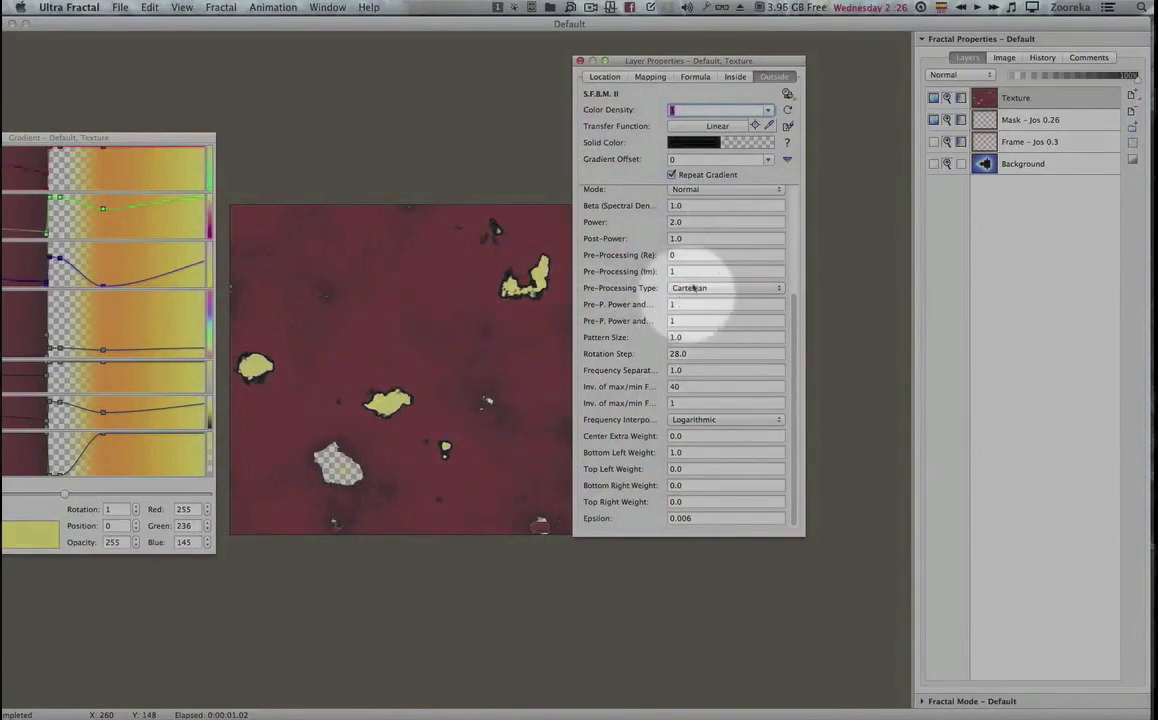
Browse the mt.ucl coloring algorithms, and try Backdrops from jos.ucl as the Texture layer's outside coloring.
drag(735, 62, 785, 121)
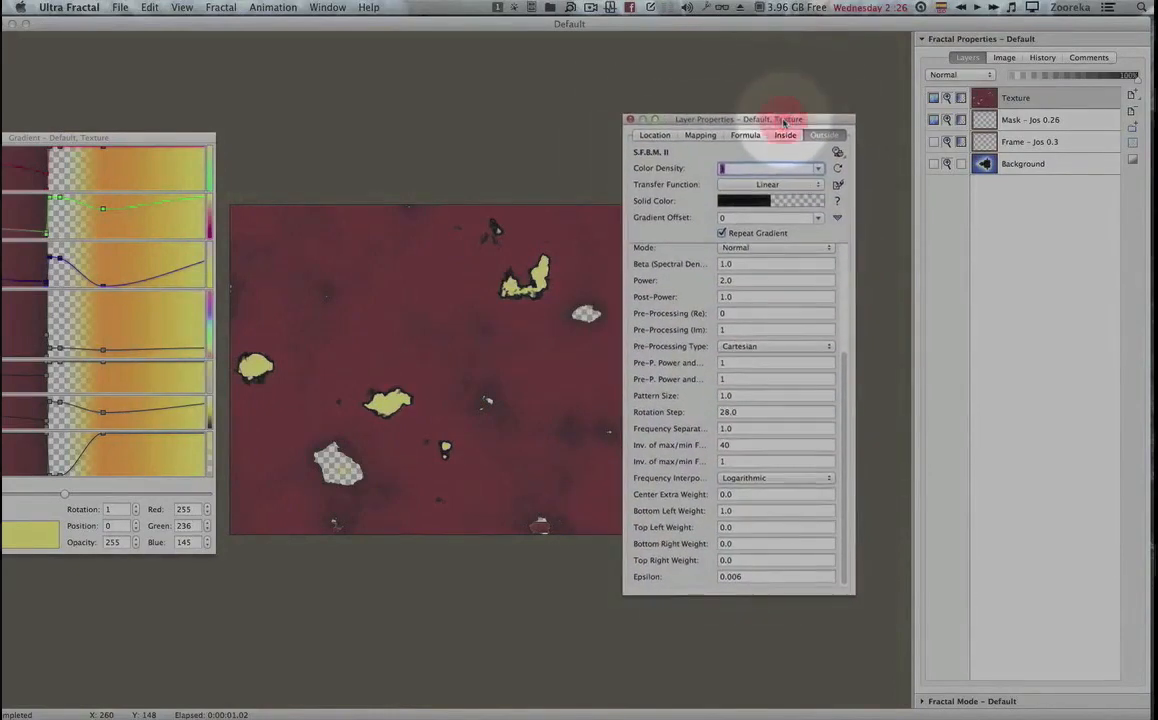
click(838, 152)
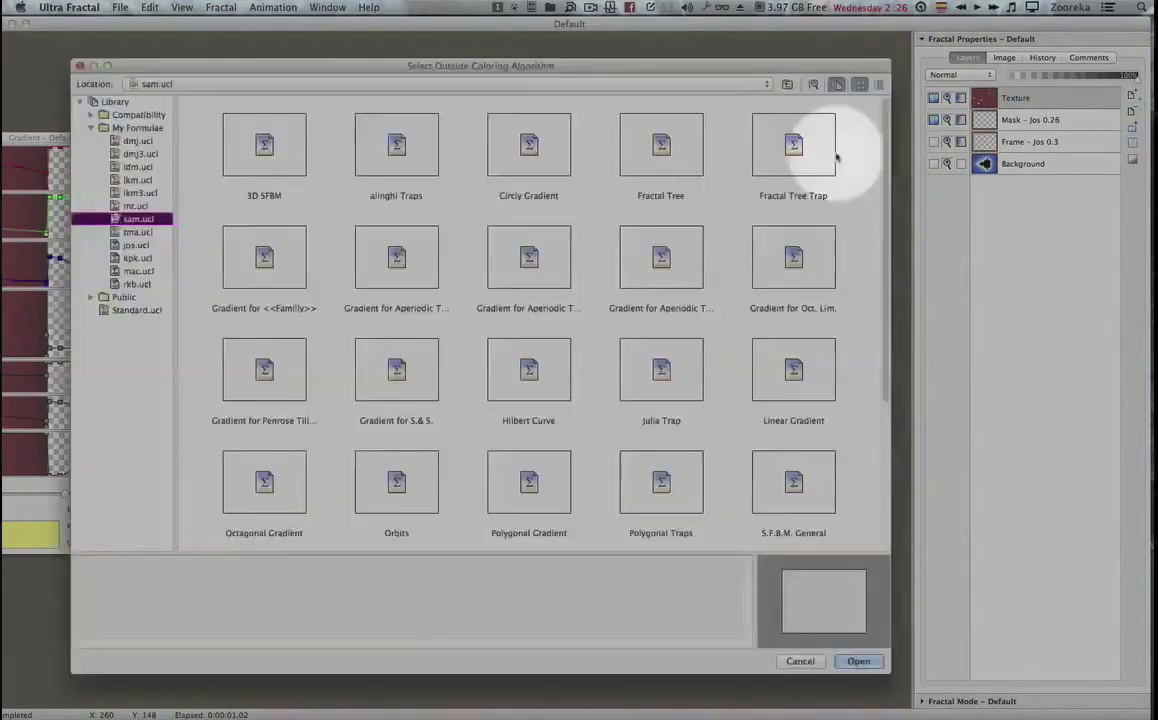
click(135, 206)
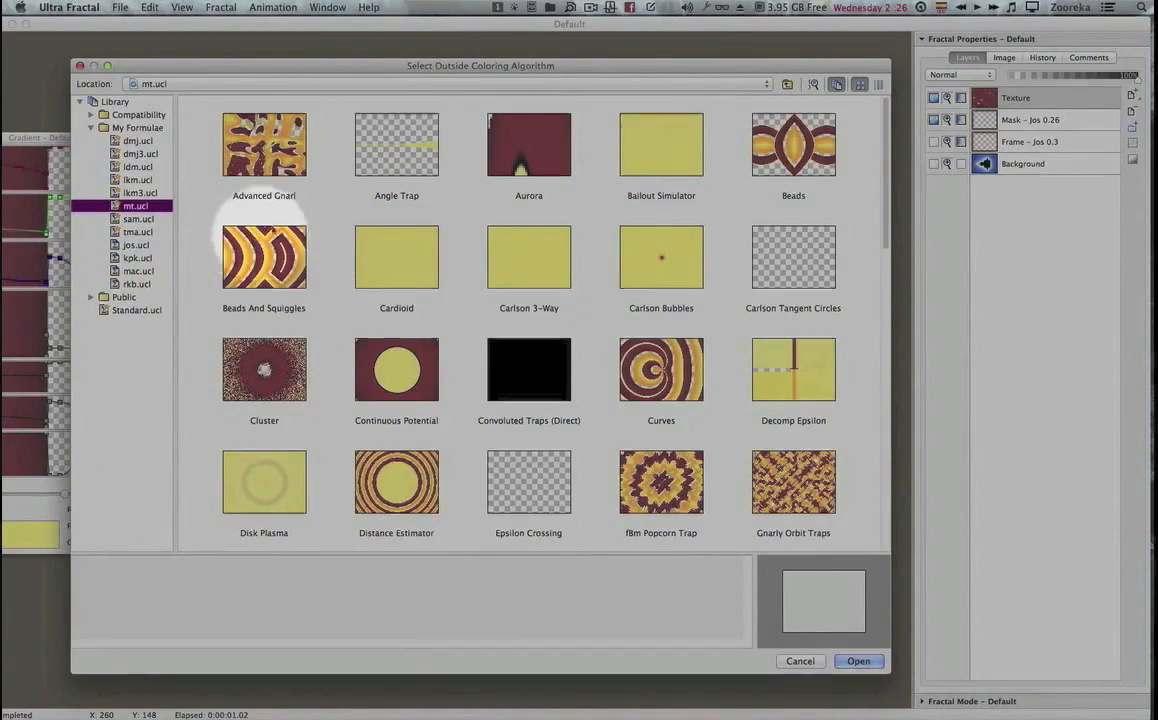
drag(884, 151, 853, 258)
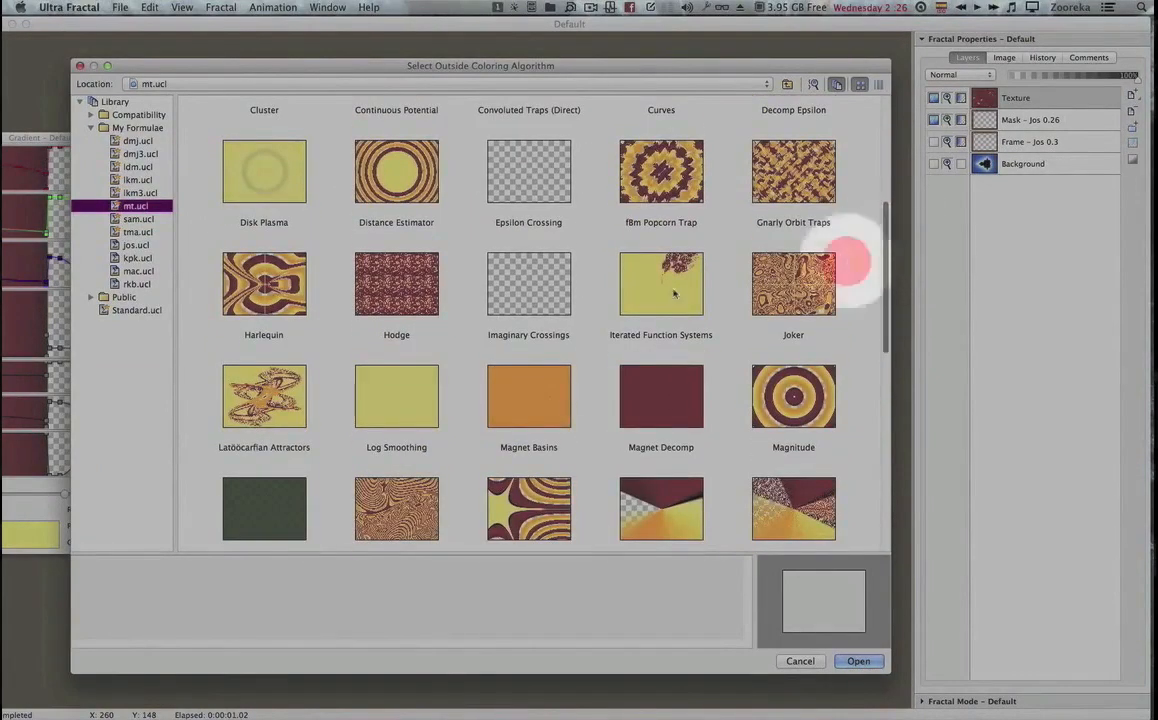
drag(888, 250, 884, 484)
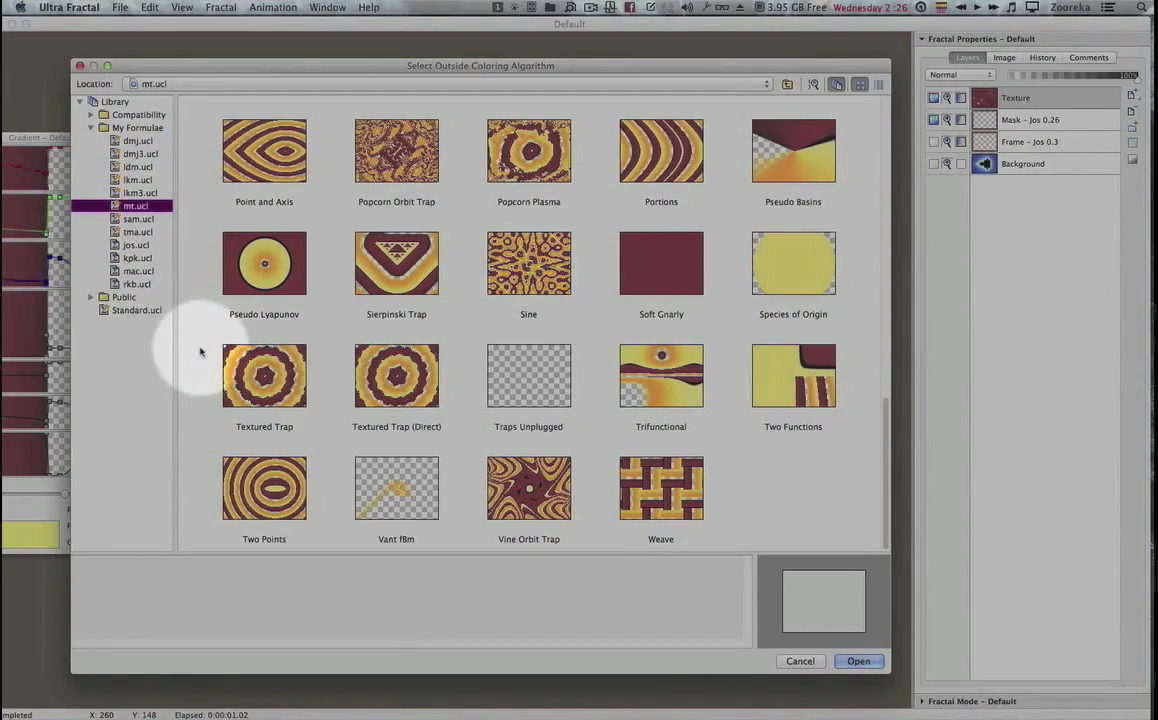
click(137, 246)
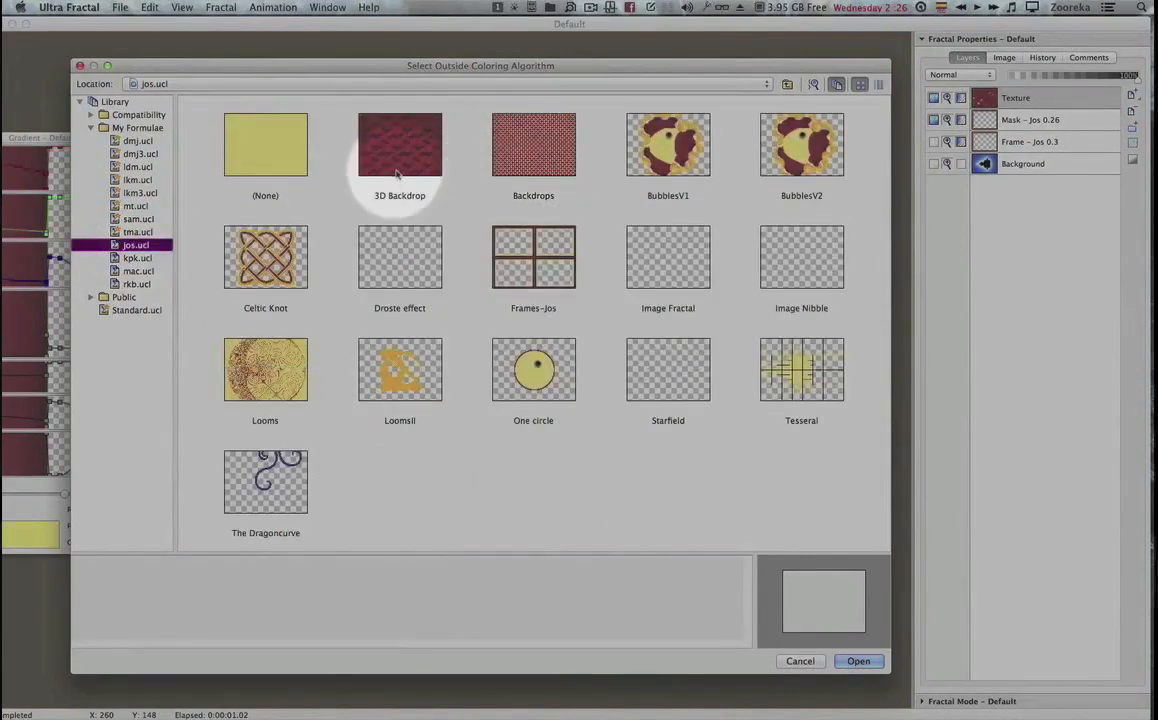
double_click(540, 148)
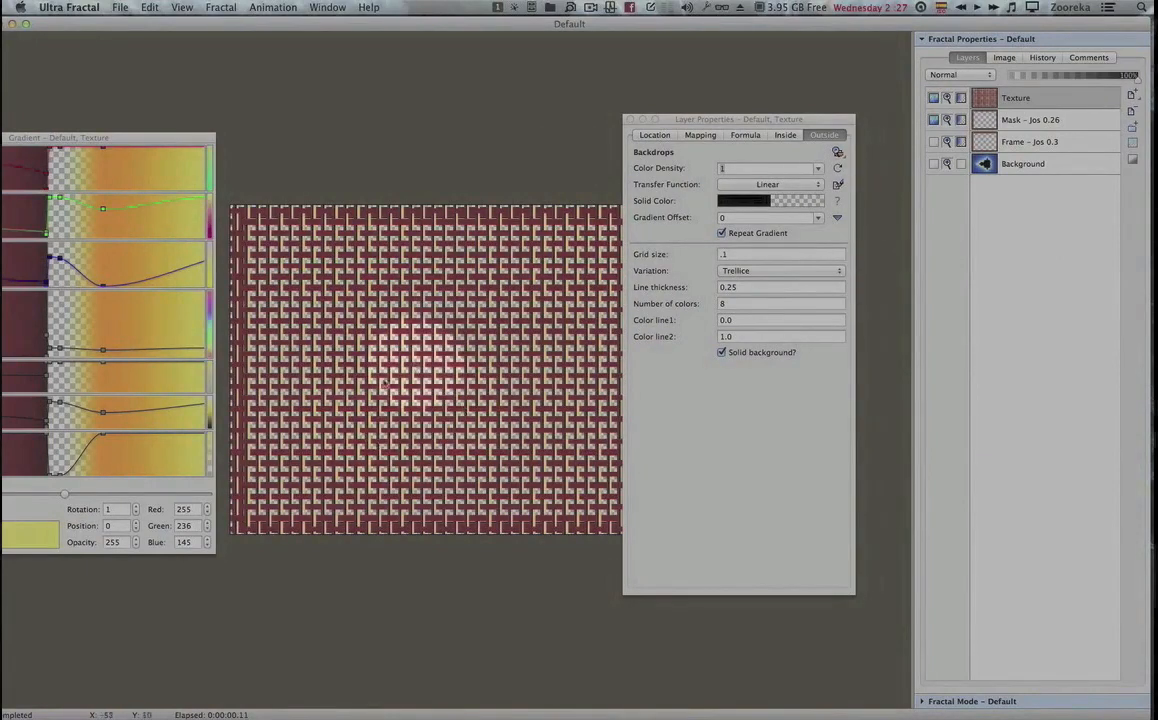
Load Hodge from mt.ucl as the Texture layer's outside coloring algorithm.
click(837, 152)
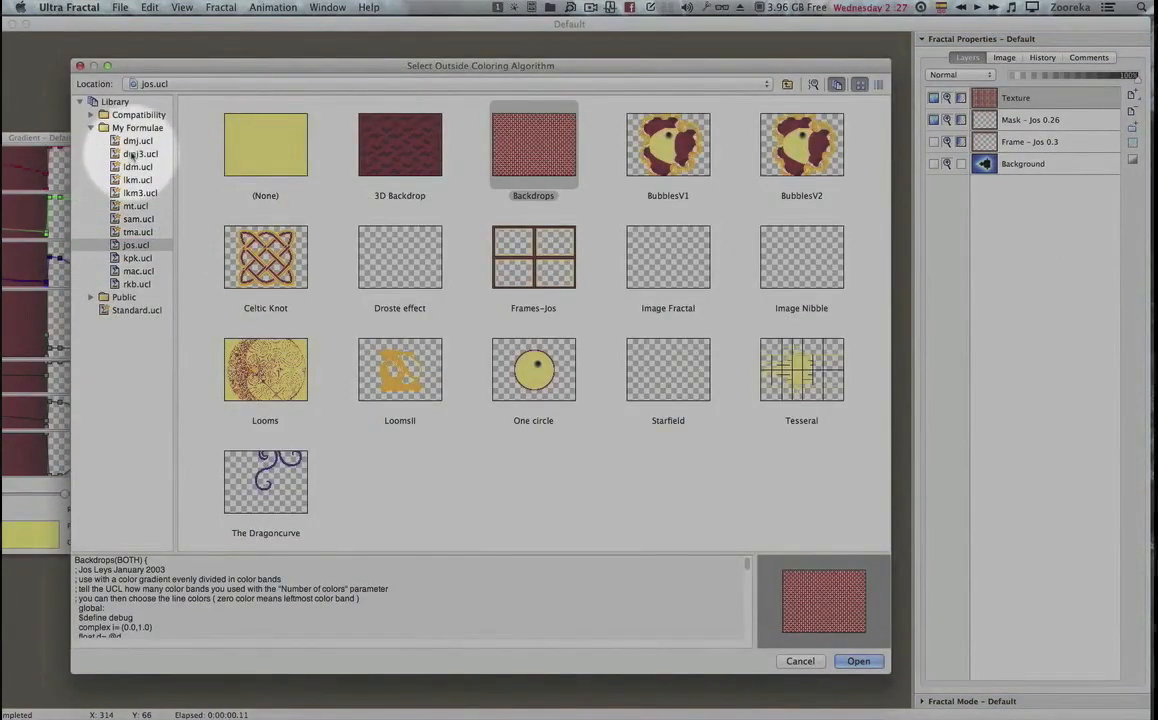
click(135, 193)
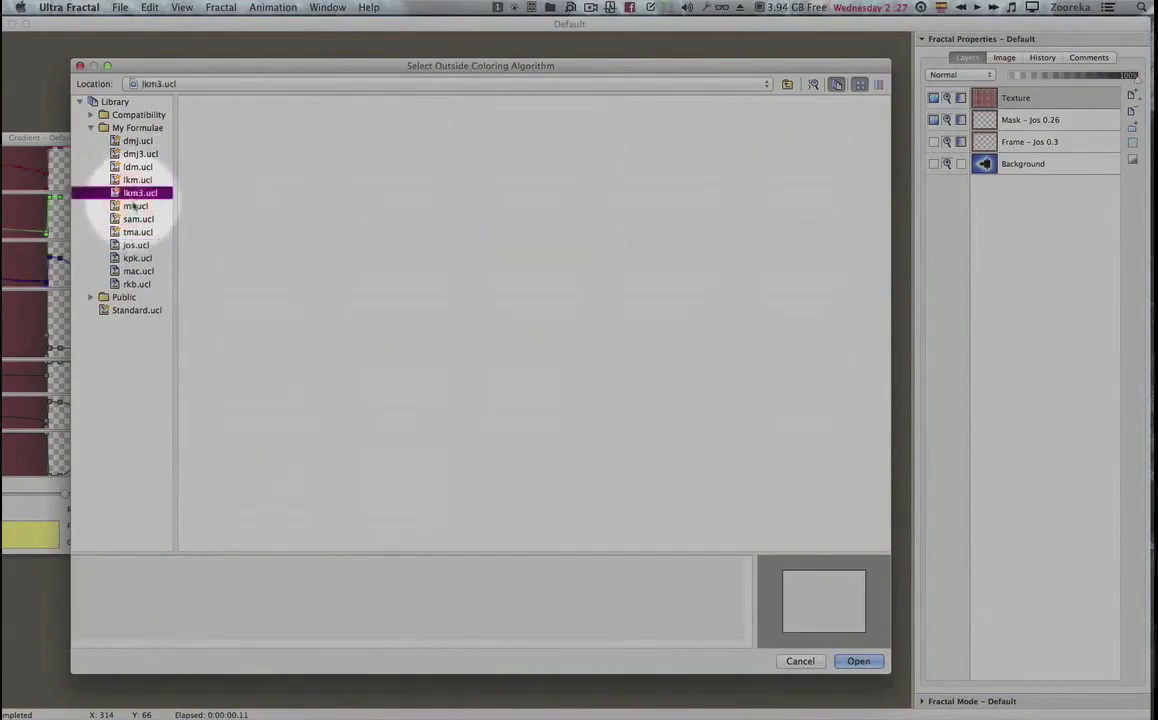
click(132, 205)
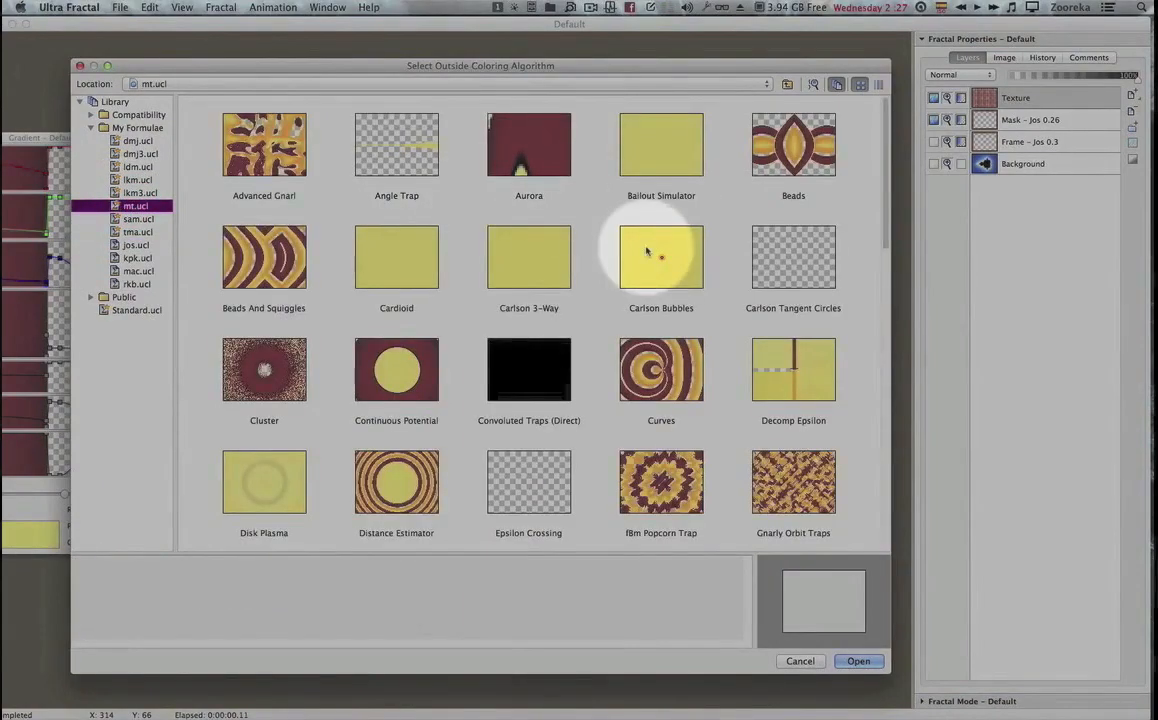
scroll(647, 252, down, 15)
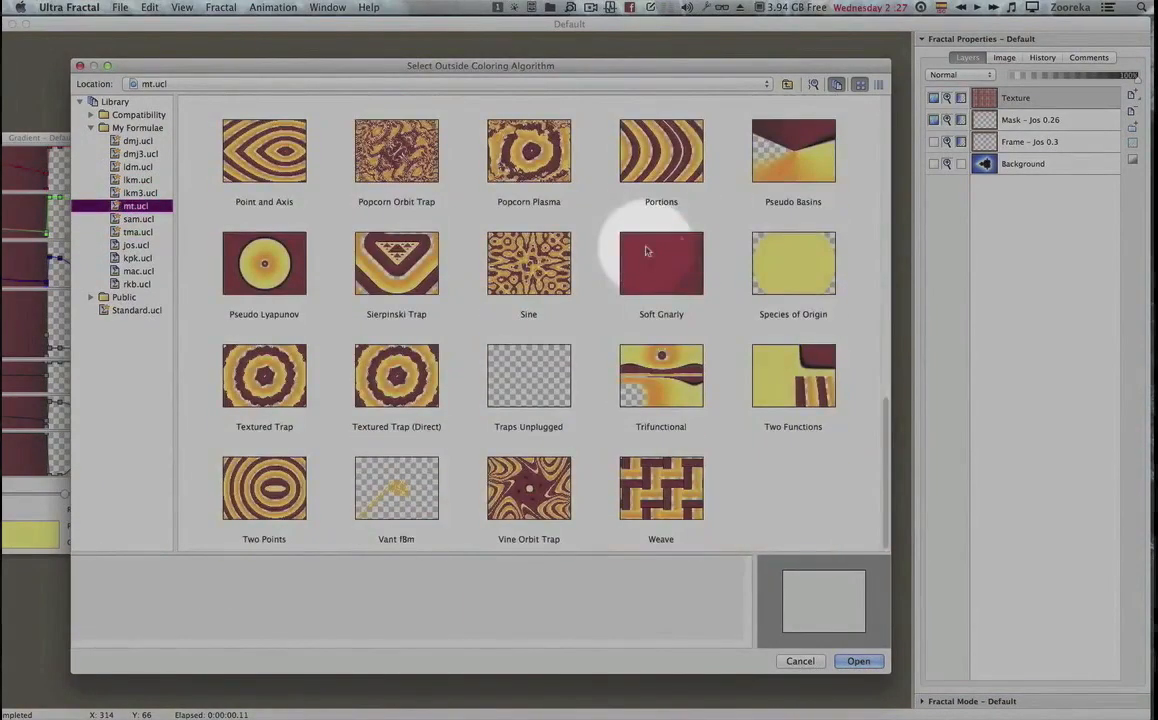
scroll(600, 255, up, 5)
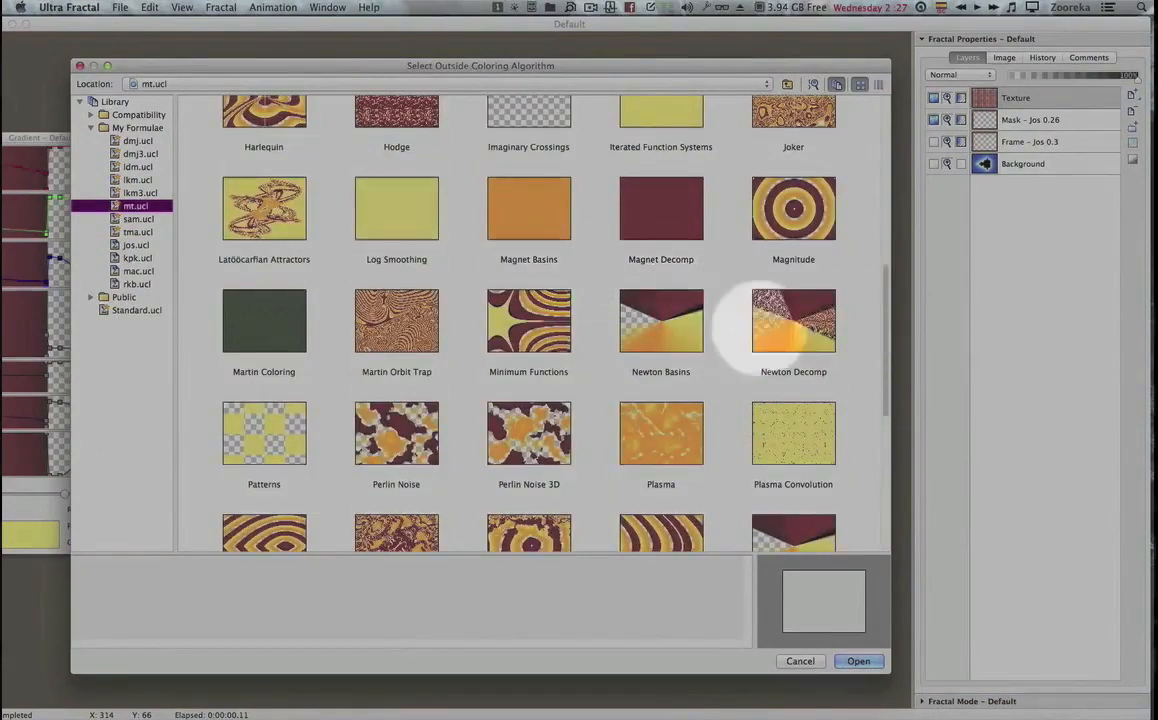
drag(886, 342, 887, 292)
double_click(396, 225)
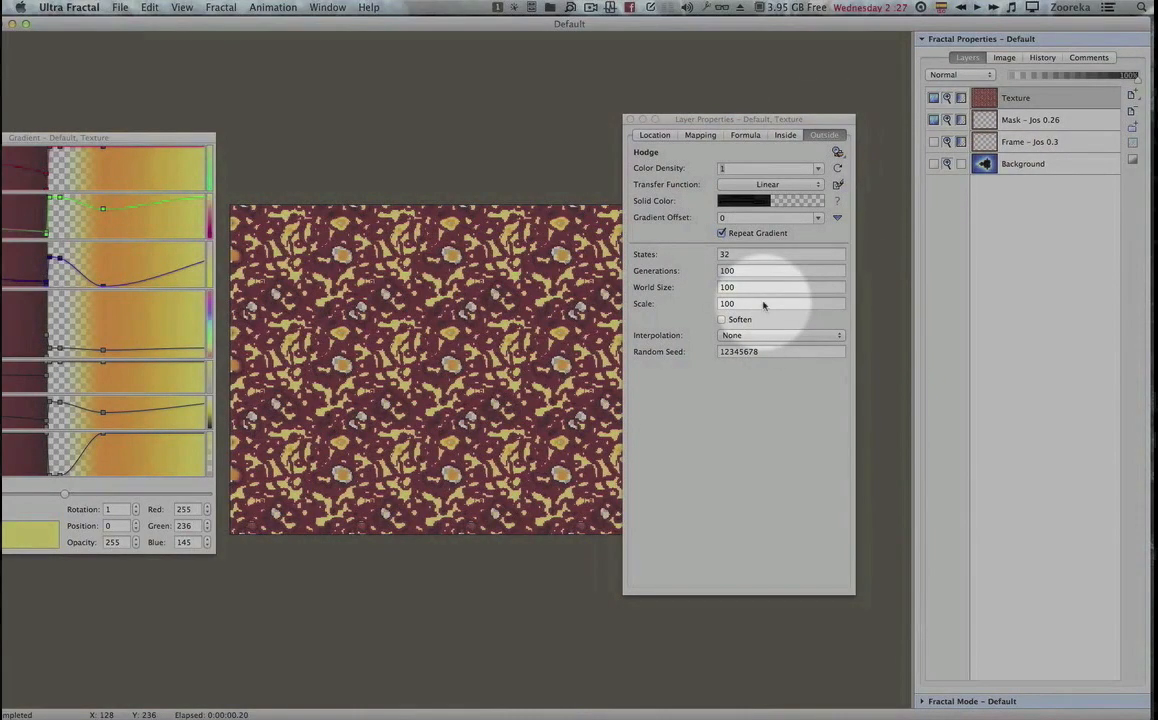
Explore the Hodge coloring's Scale over a range of 999 and set the Scale to 600.
click(803, 304)
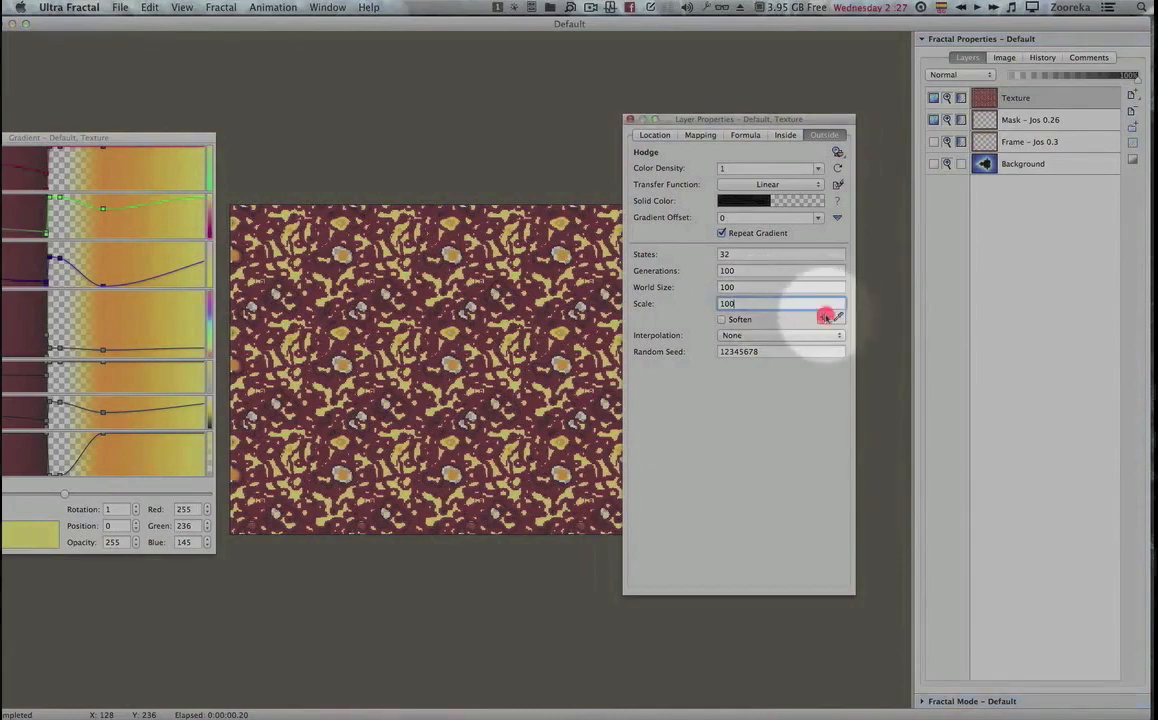
click(825, 316)
drag(665, 321, 797, 441)
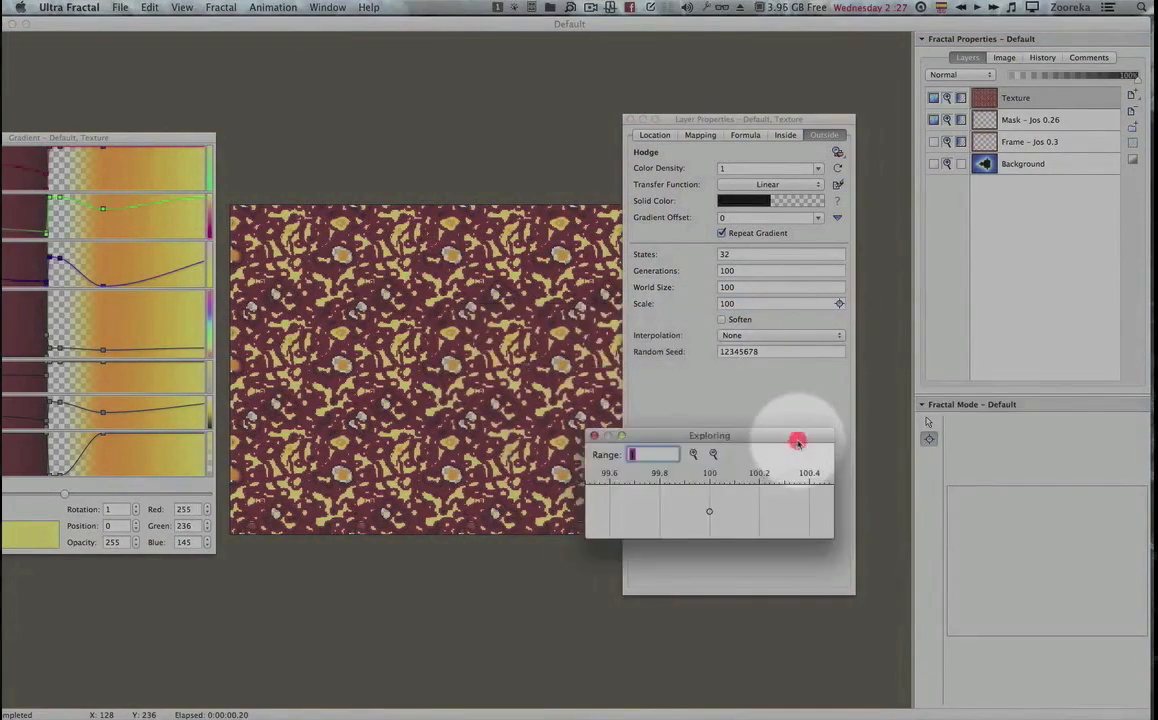
click(631, 455)
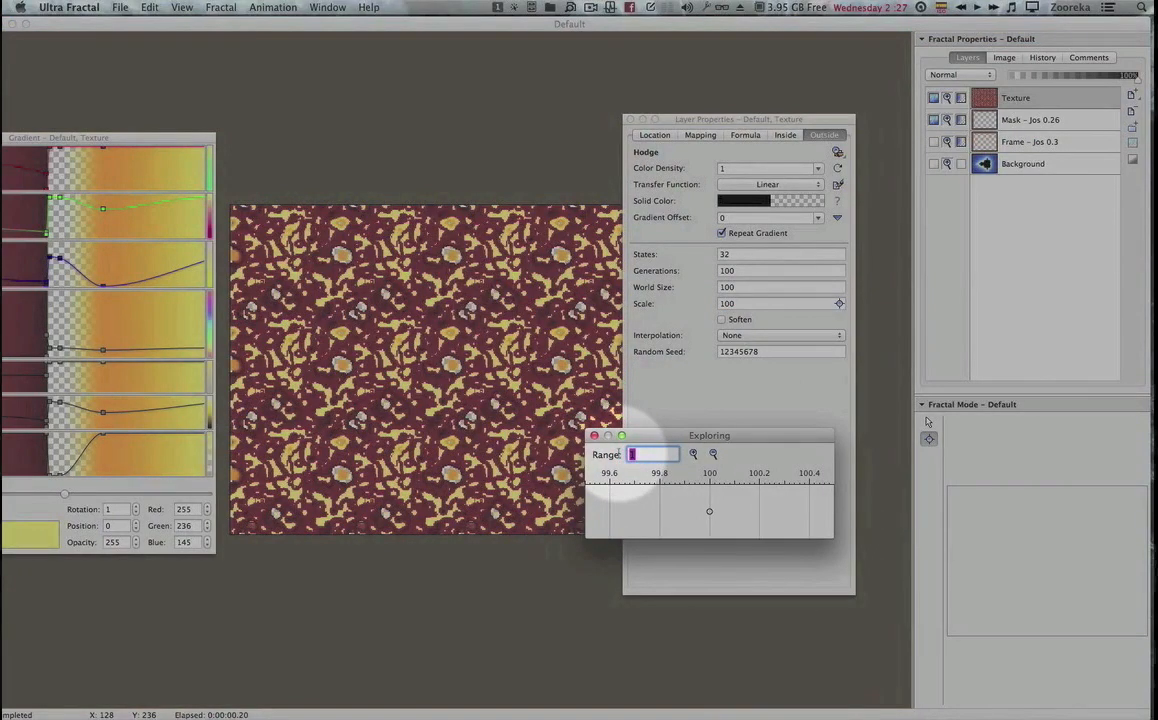
text(999)
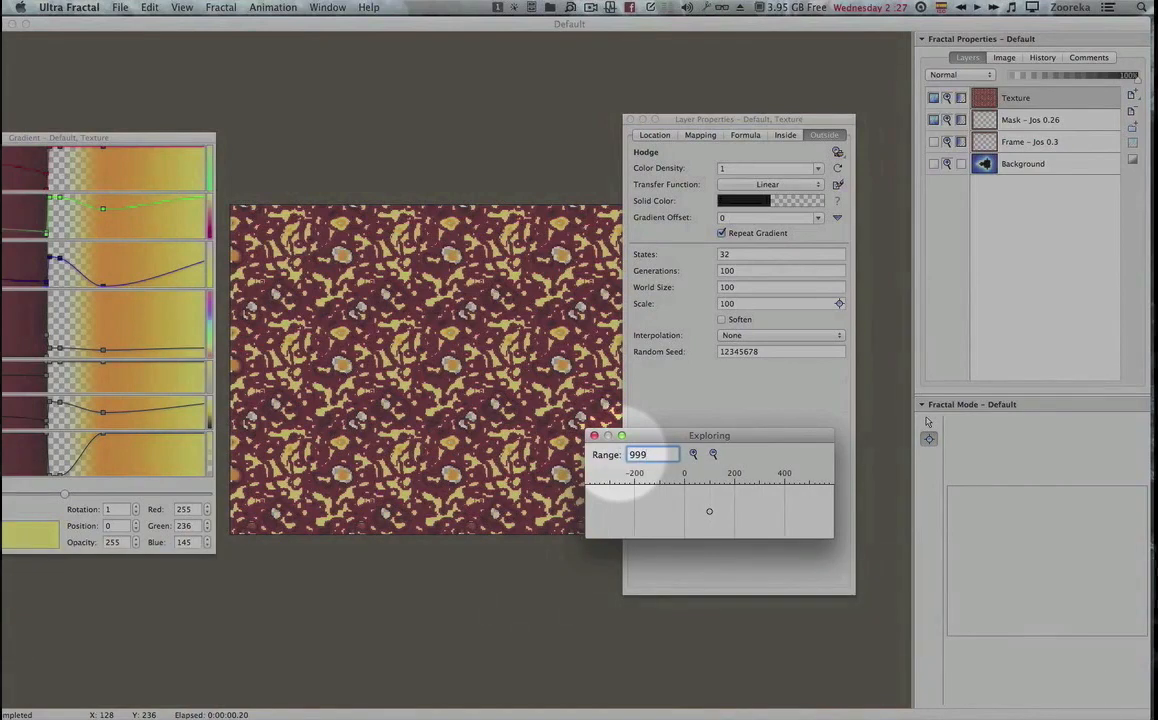
drag(636, 473, 634, 517)
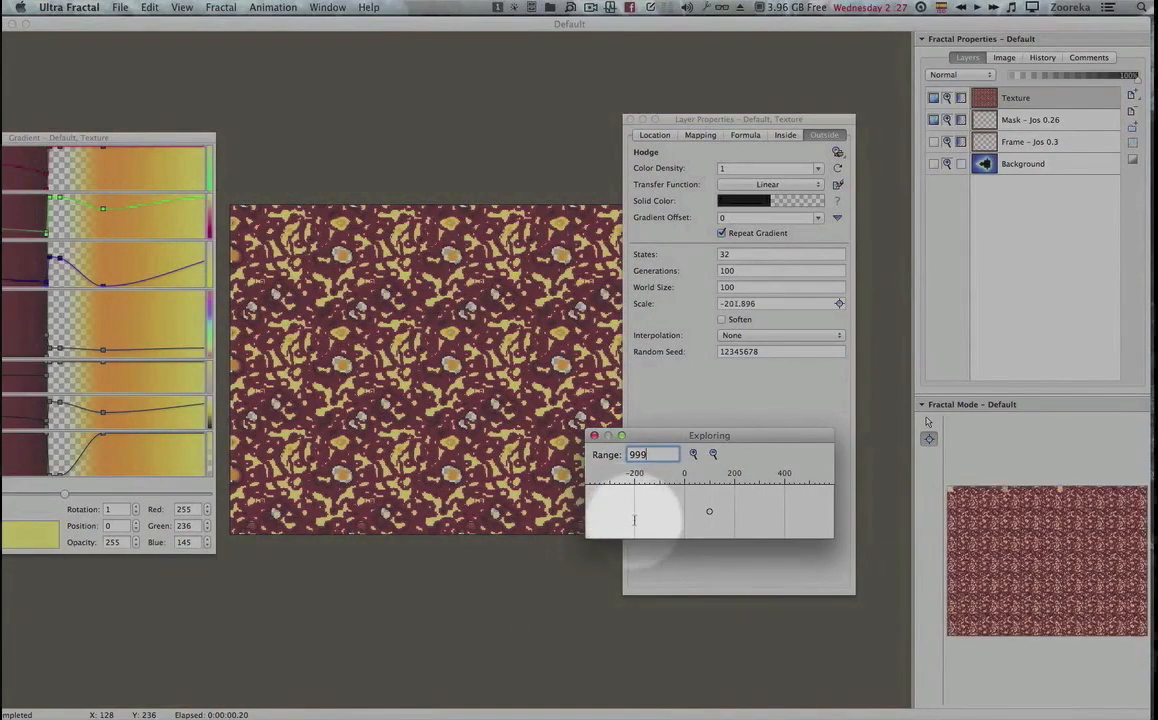
click(709, 511)
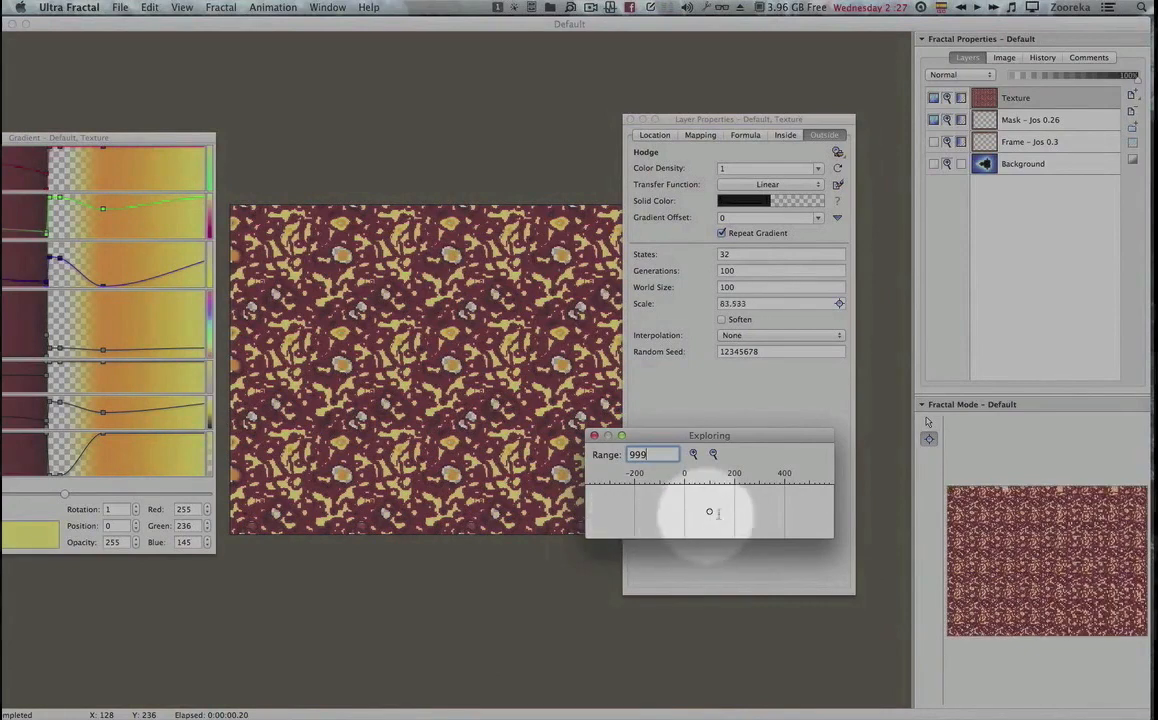
drag(796, 436, 764, 436)
drag(728, 510, 797, 514)
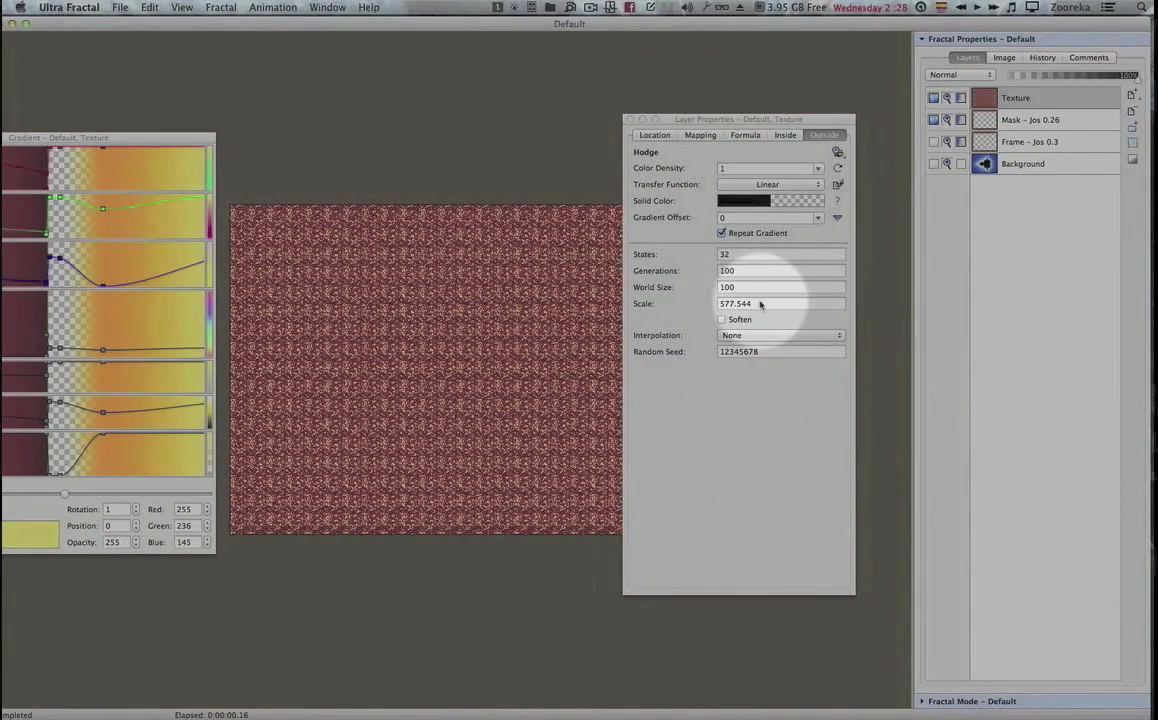
drag(753, 305, 683, 304)
text(600)
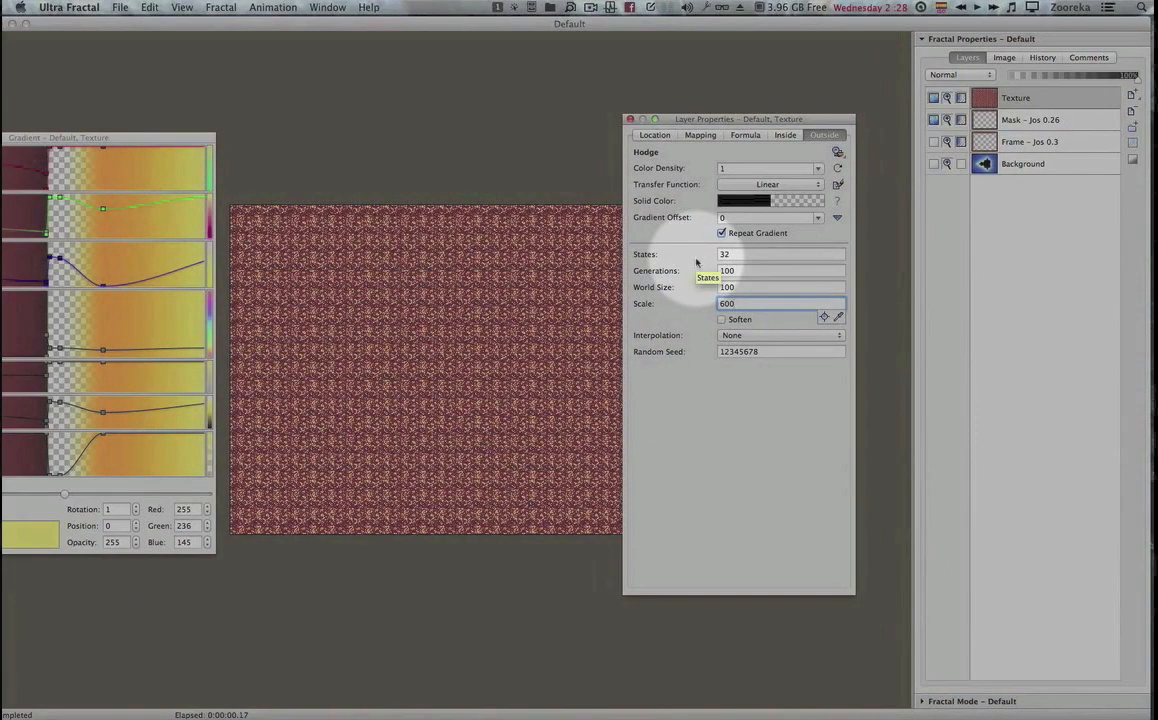
Explore the Hodge coloring's States parameter and pick a value of 378.
click(765, 254)
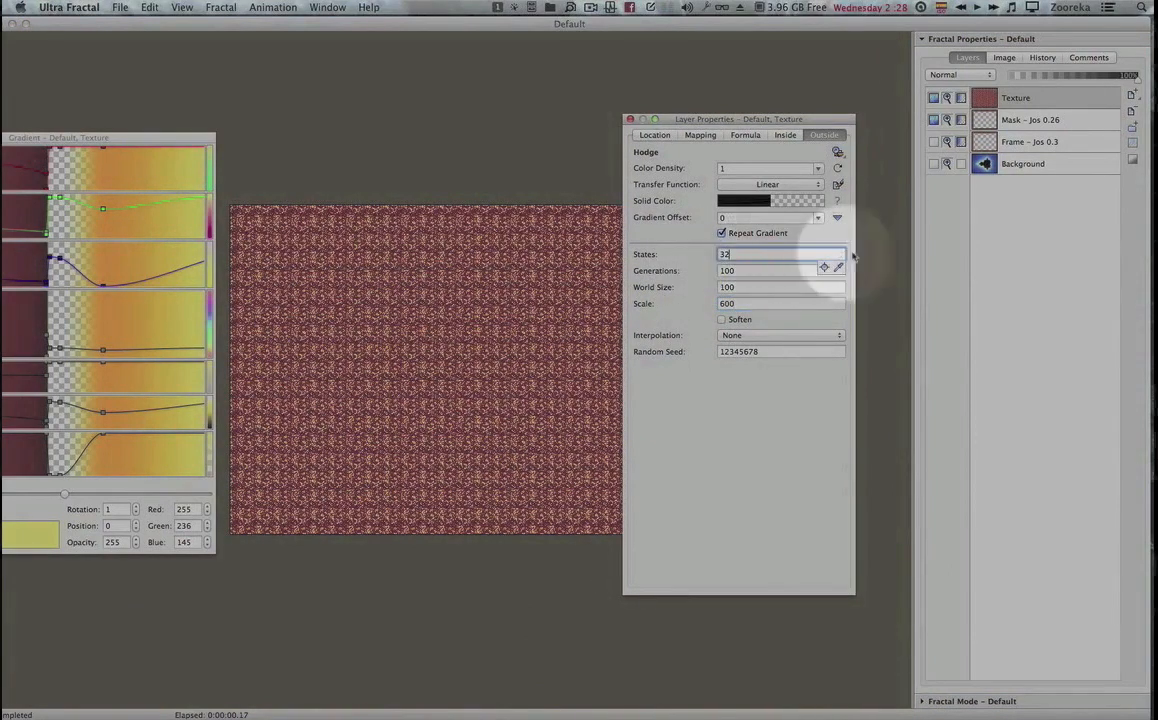
click(825, 267)
drag(677, 511, 765, 511)
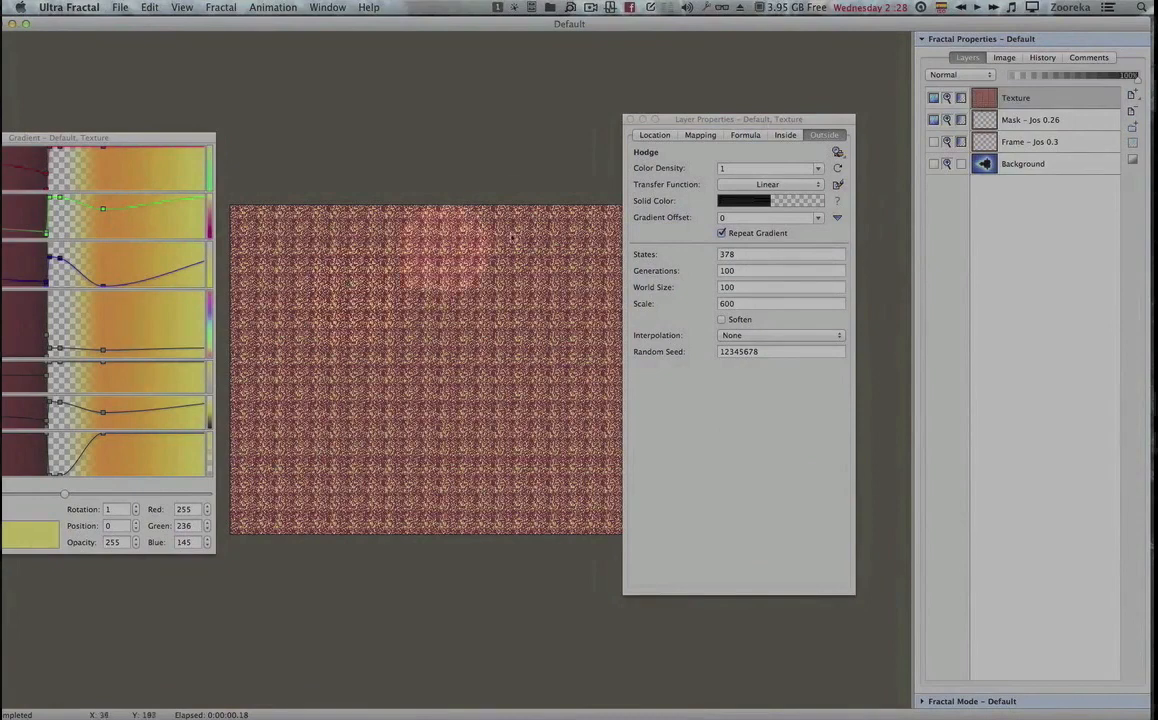
Replace the Texture layer's gradient with Apophsis7x-100907-3 from Apo_Gradients.ugr.
drag(160, 137, 294, 129)
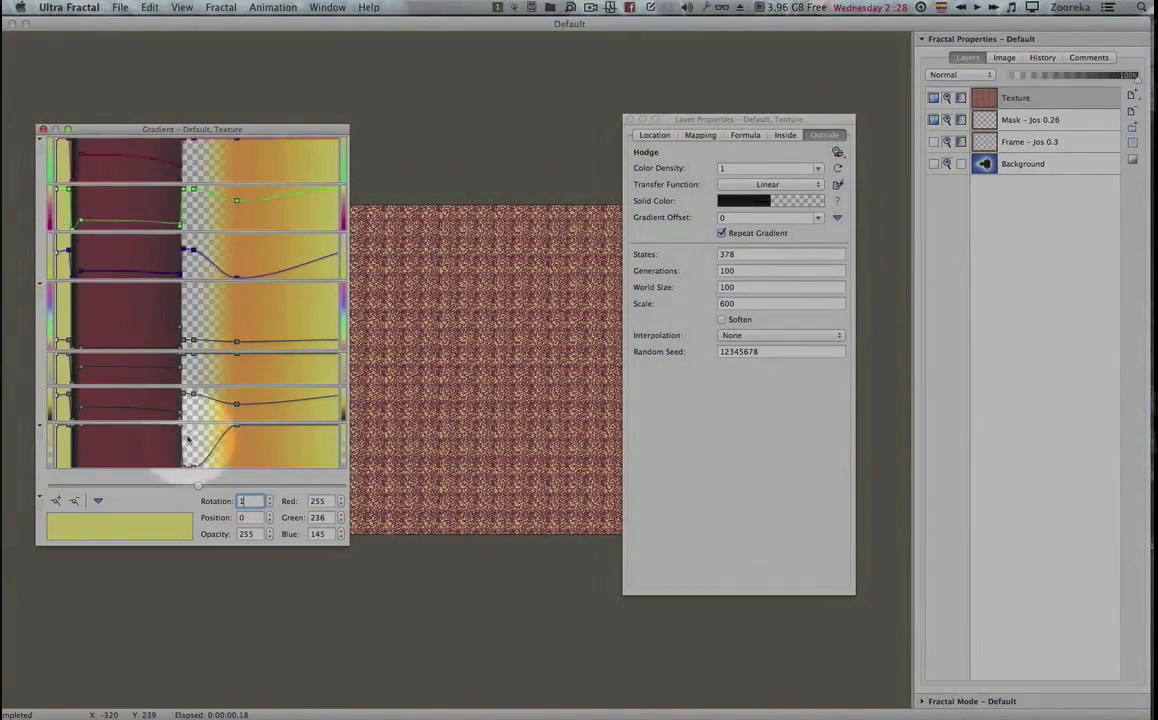
right_click(229, 313)
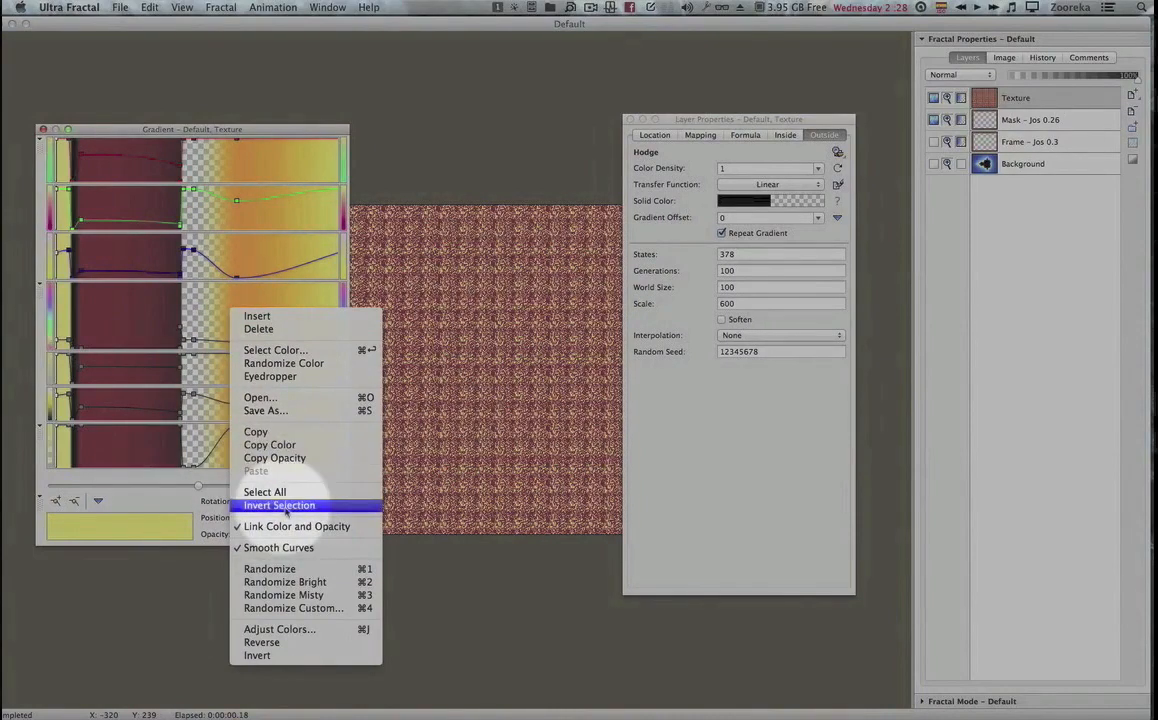
click(262, 397)
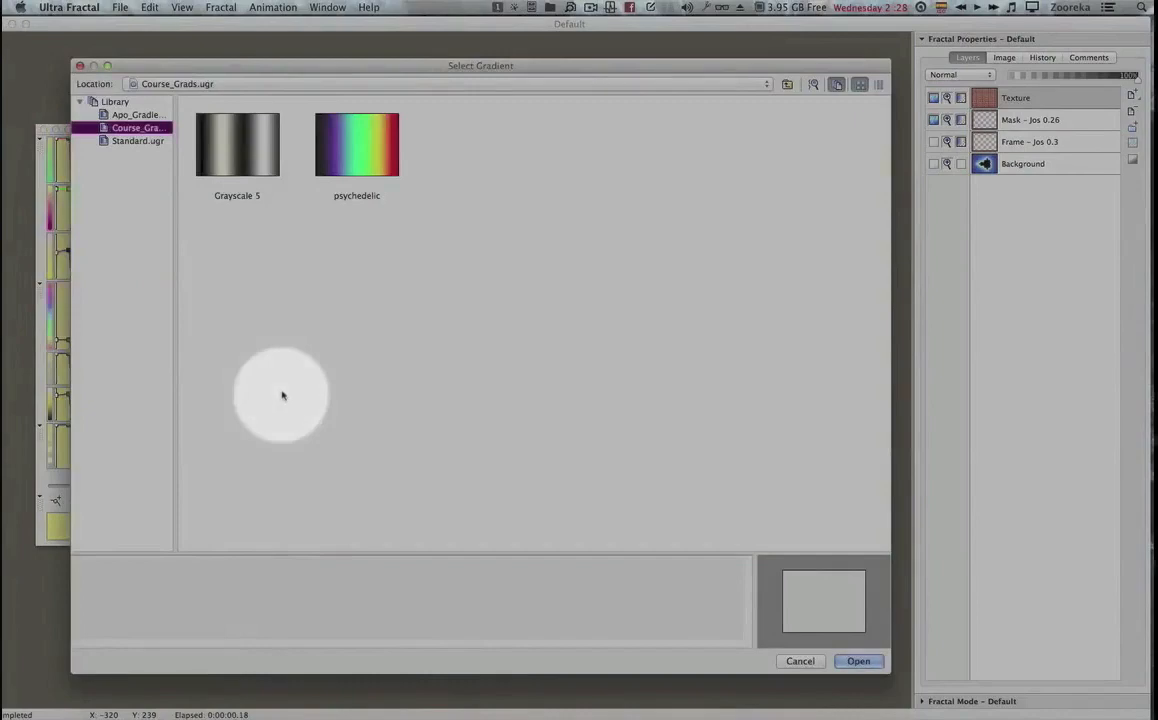
click(135, 114)
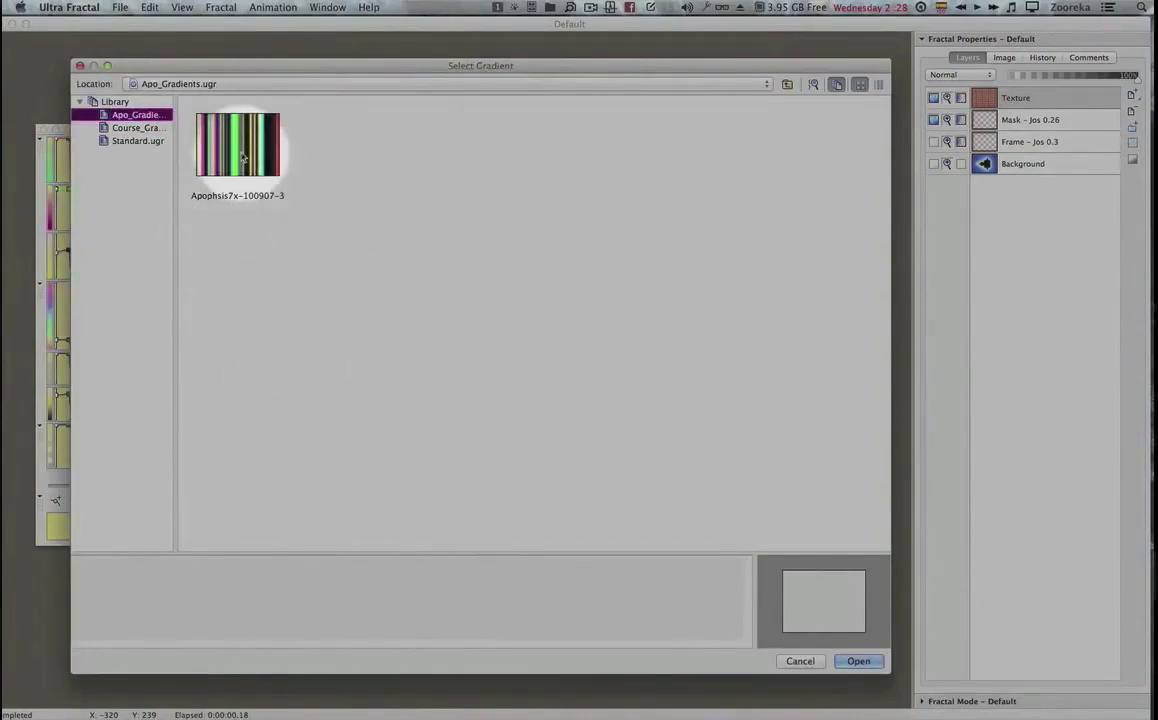
double_click(241, 155)
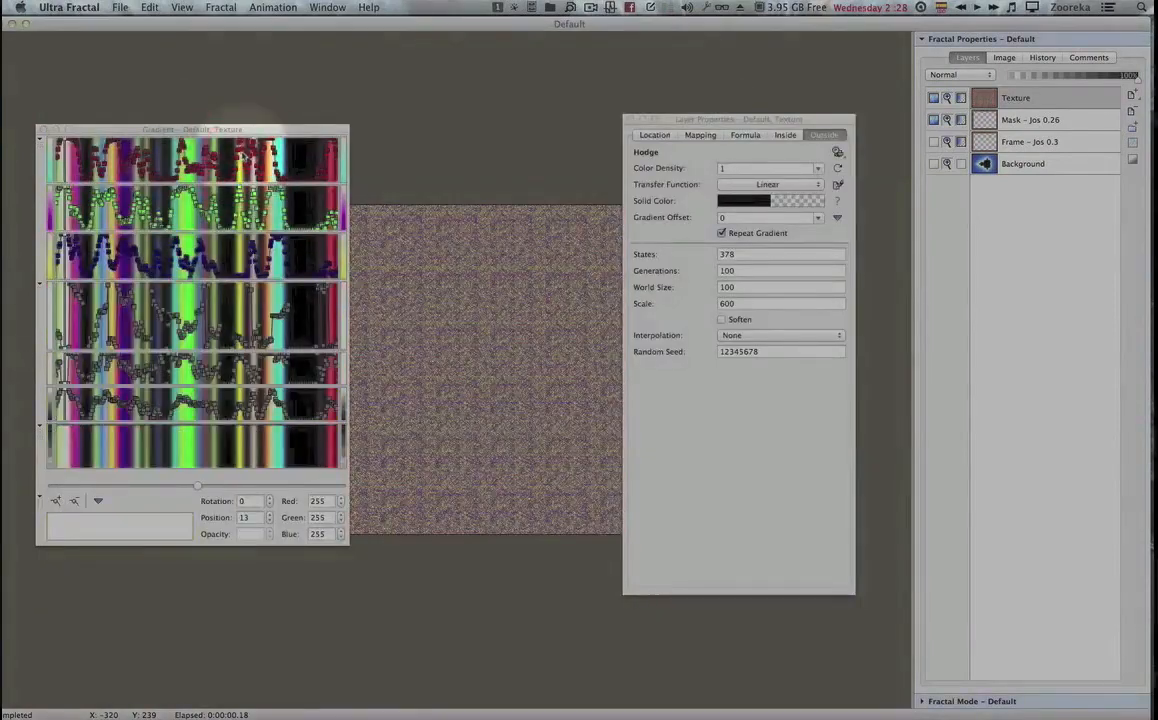
Explore the Hodge coloring's States parameter again and pick a value of 628.
drag(291, 131, 239, 128)
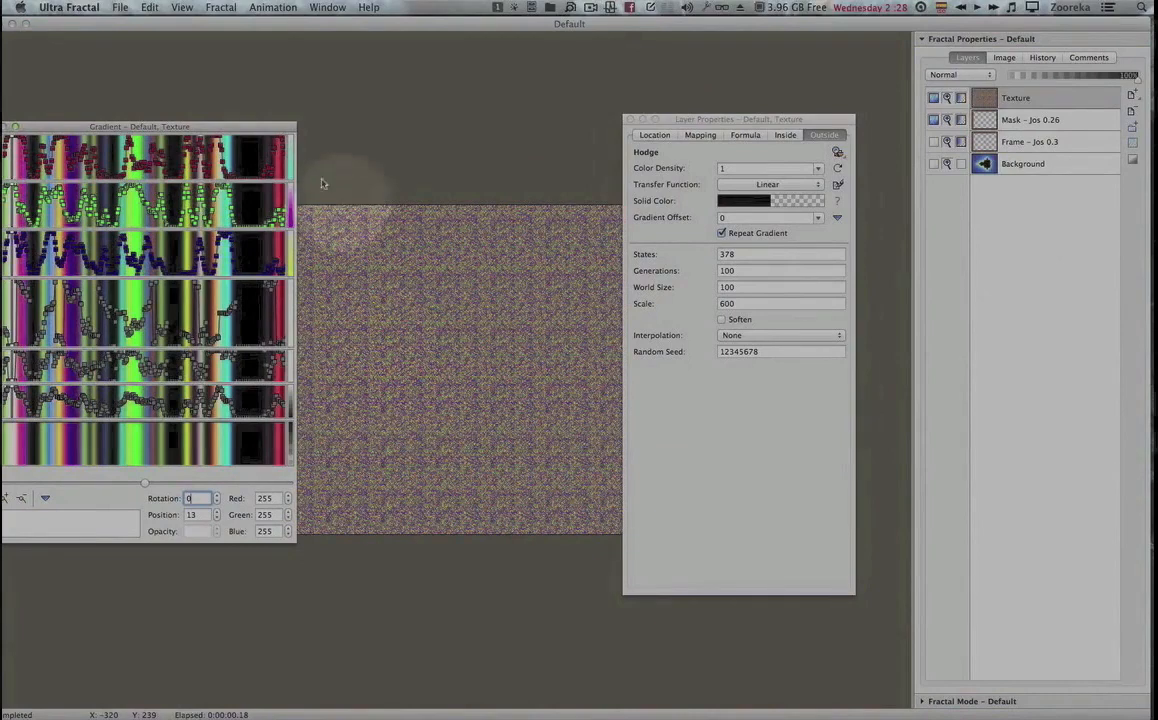
drag(289, 128, 252, 131)
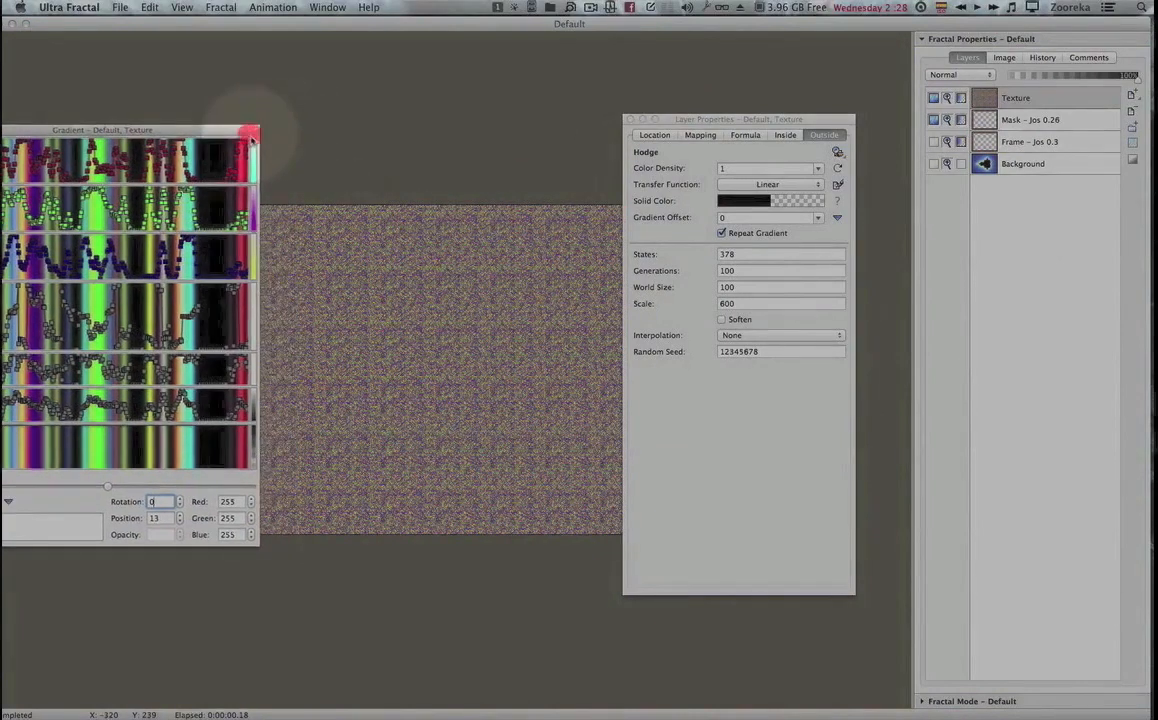
click(765, 256)
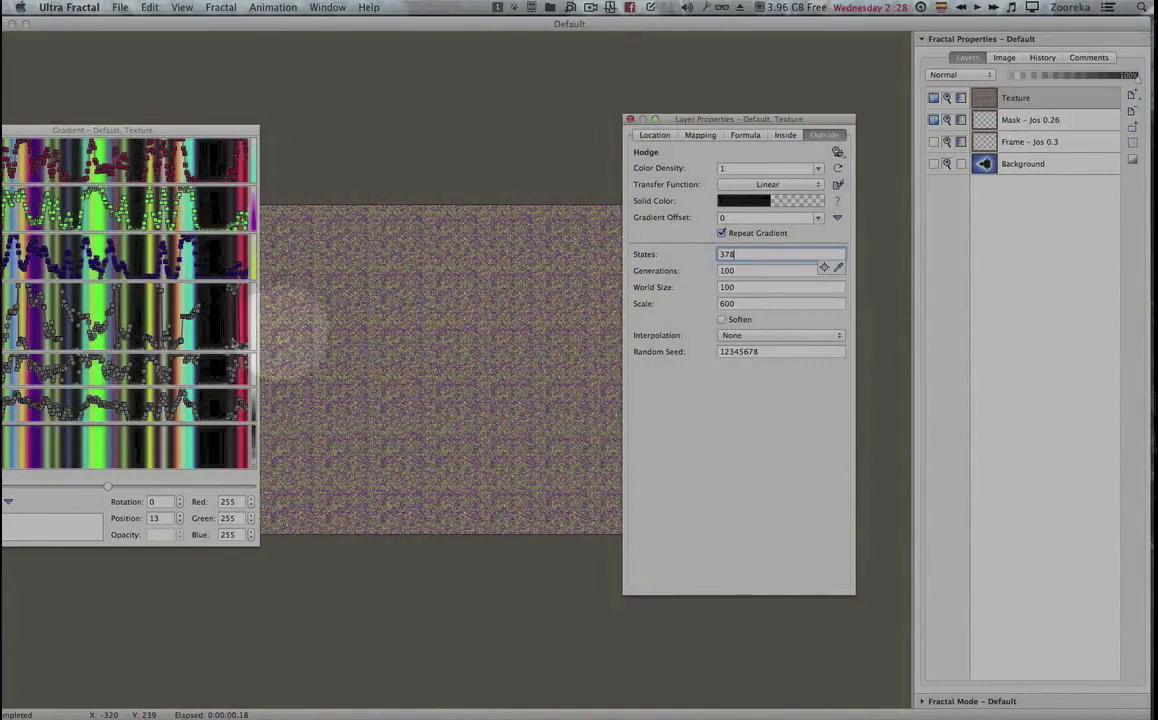
click(824, 268)
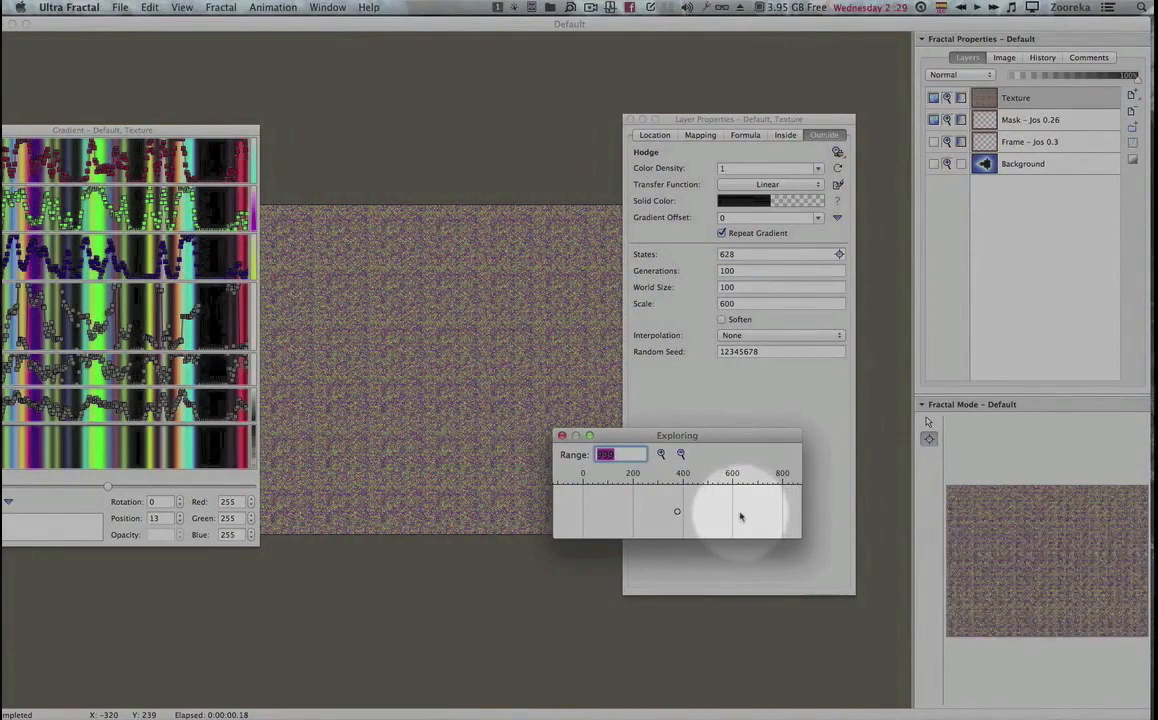
click(739, 514)
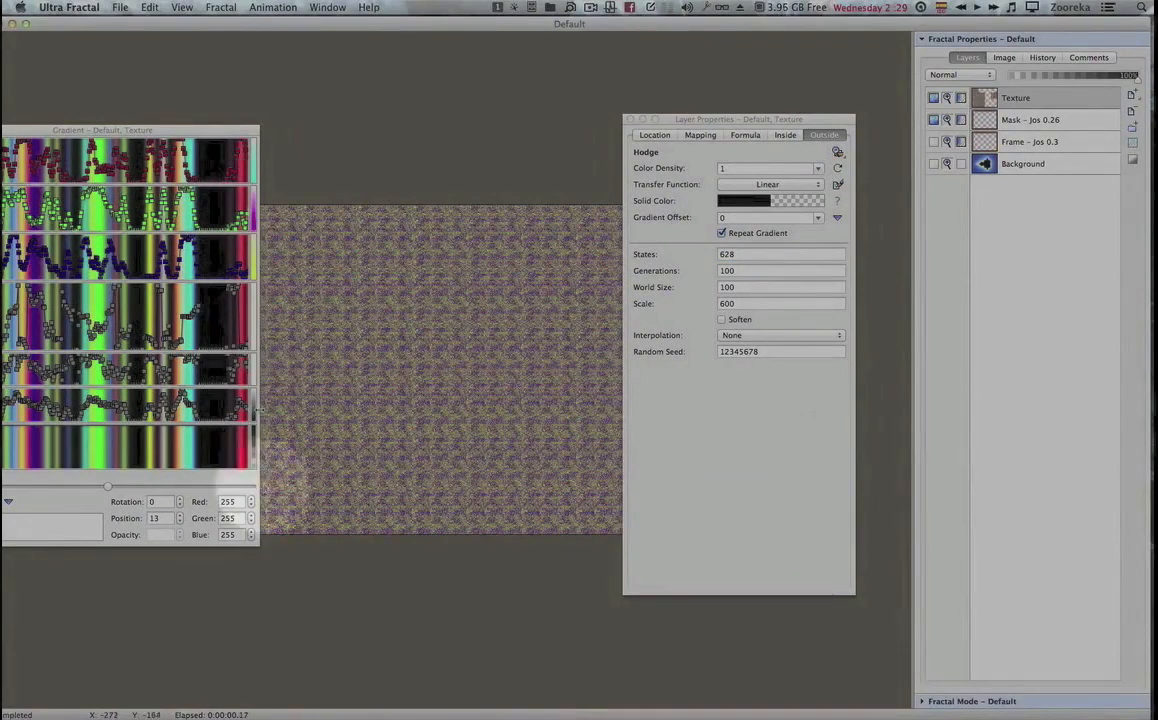
drag(218, 130, 384, 115)
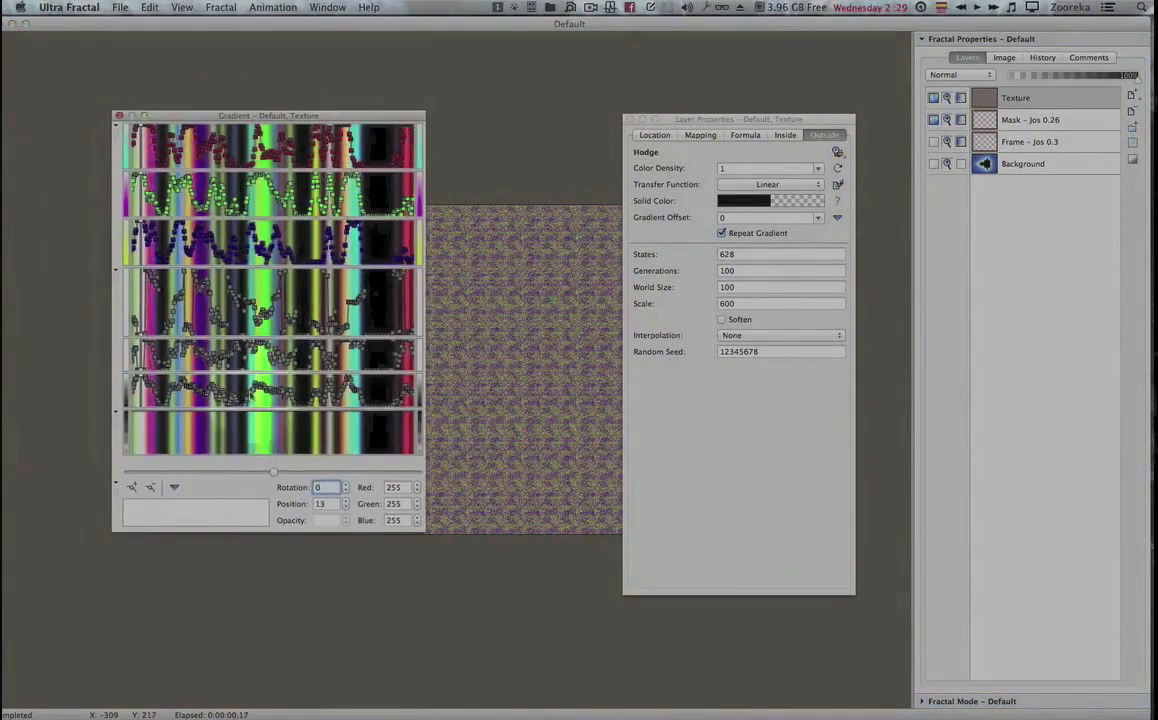
drag(235, 385, 213, 397)
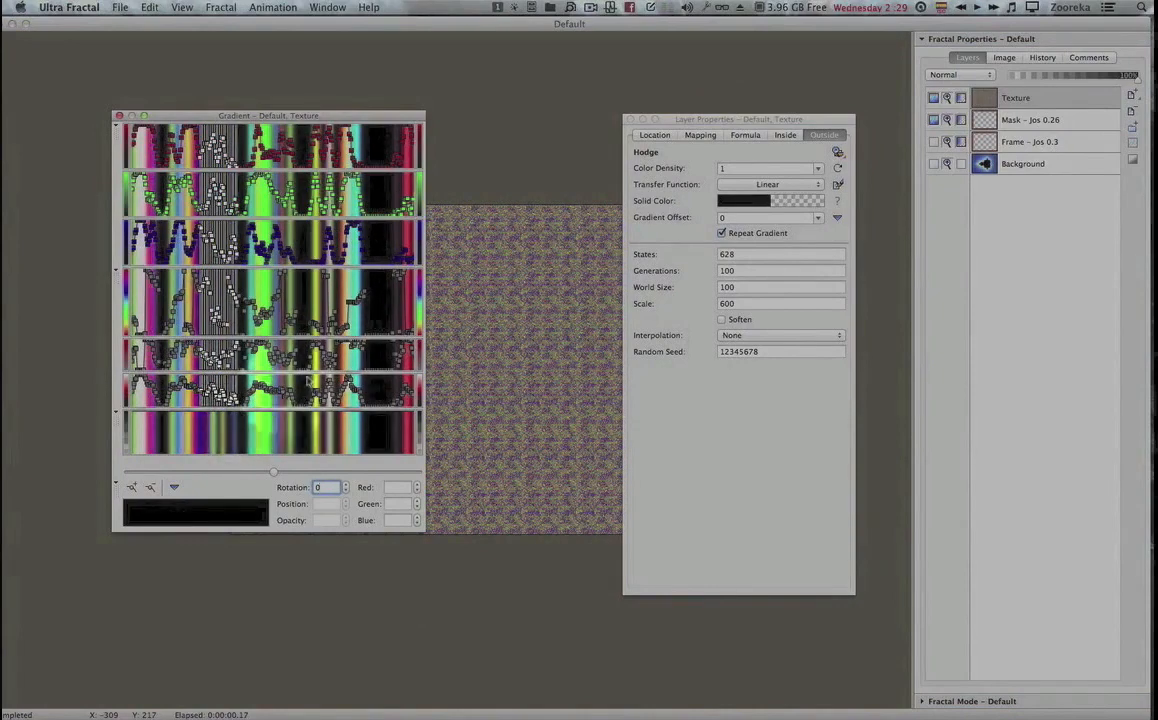
click(273, 428)
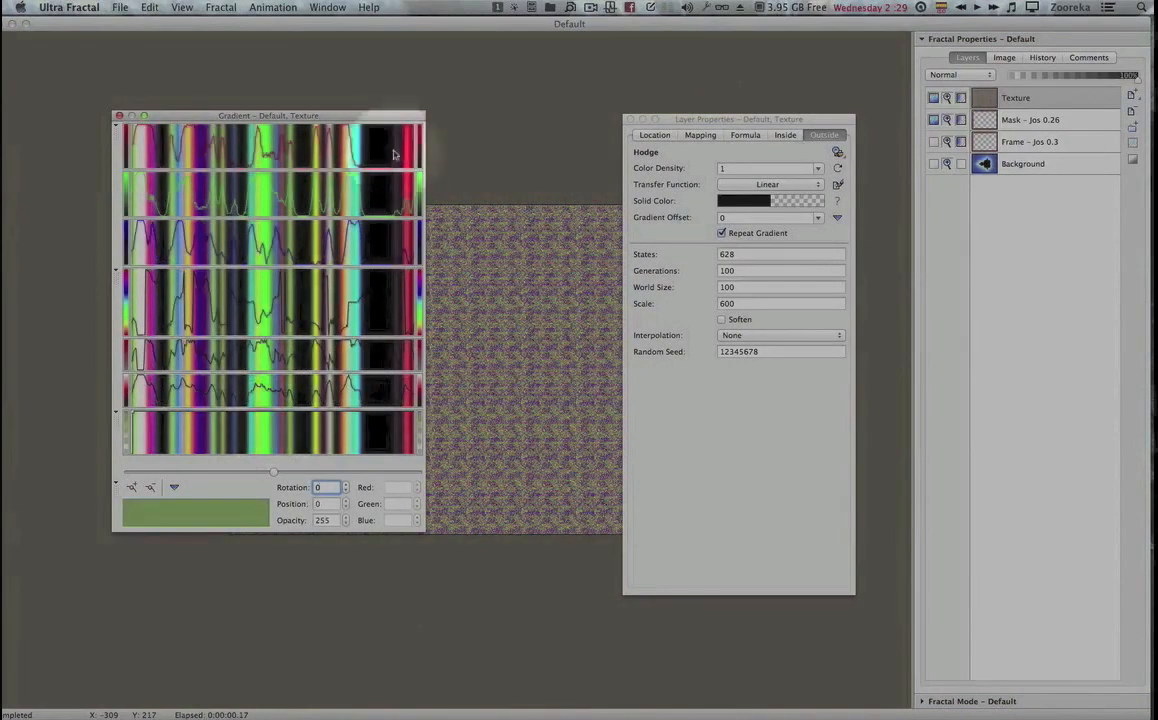
Explore the Hodge coloring's Generations parameter and pick a value of 314.
drag(388, 118, 265, 218)
drag(749, 121, 790, 116)
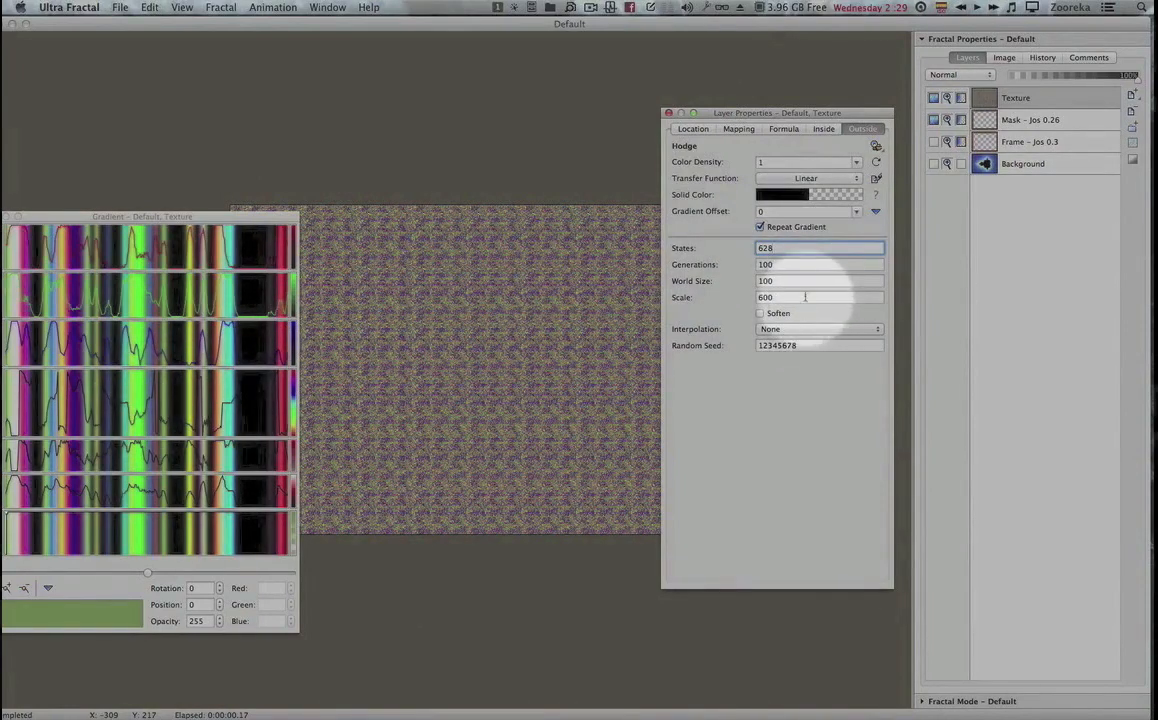
click(809, 266)
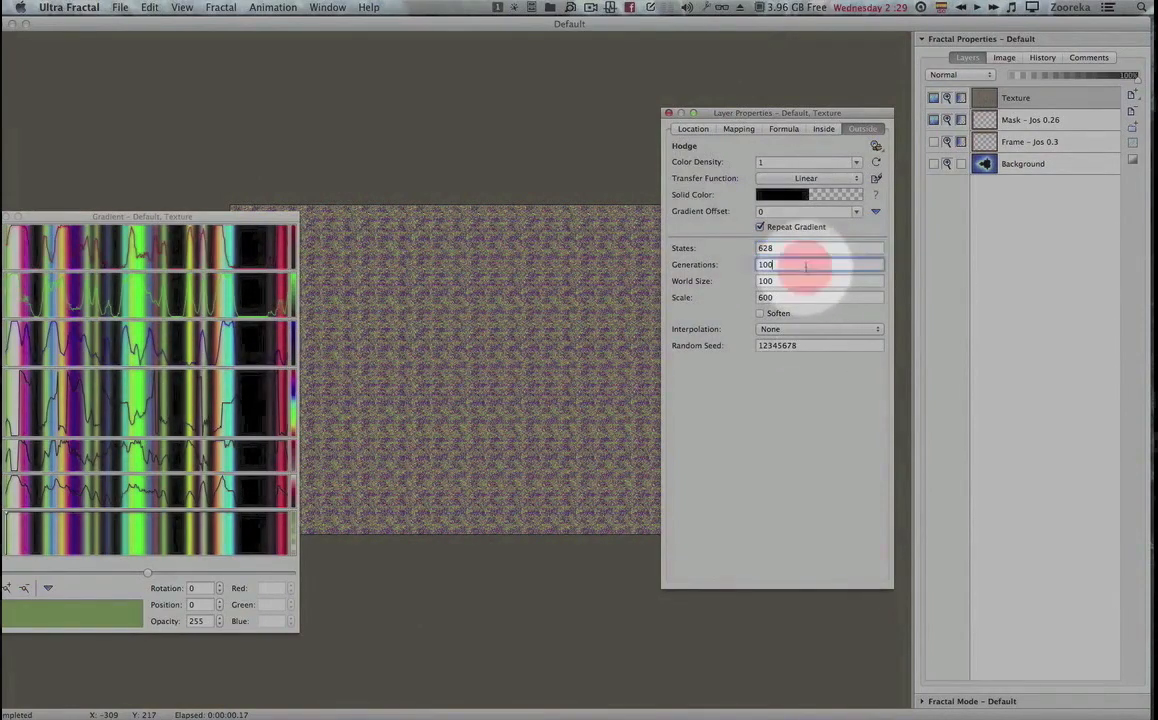
click(866, 279)
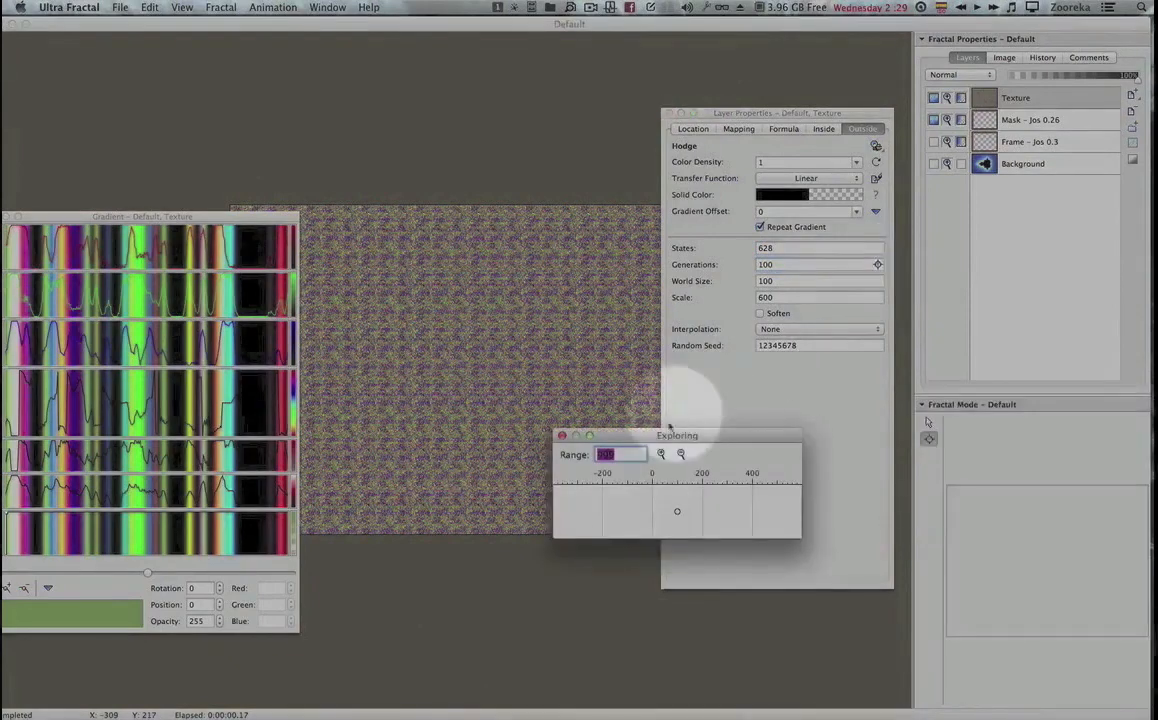
click(731, 512)
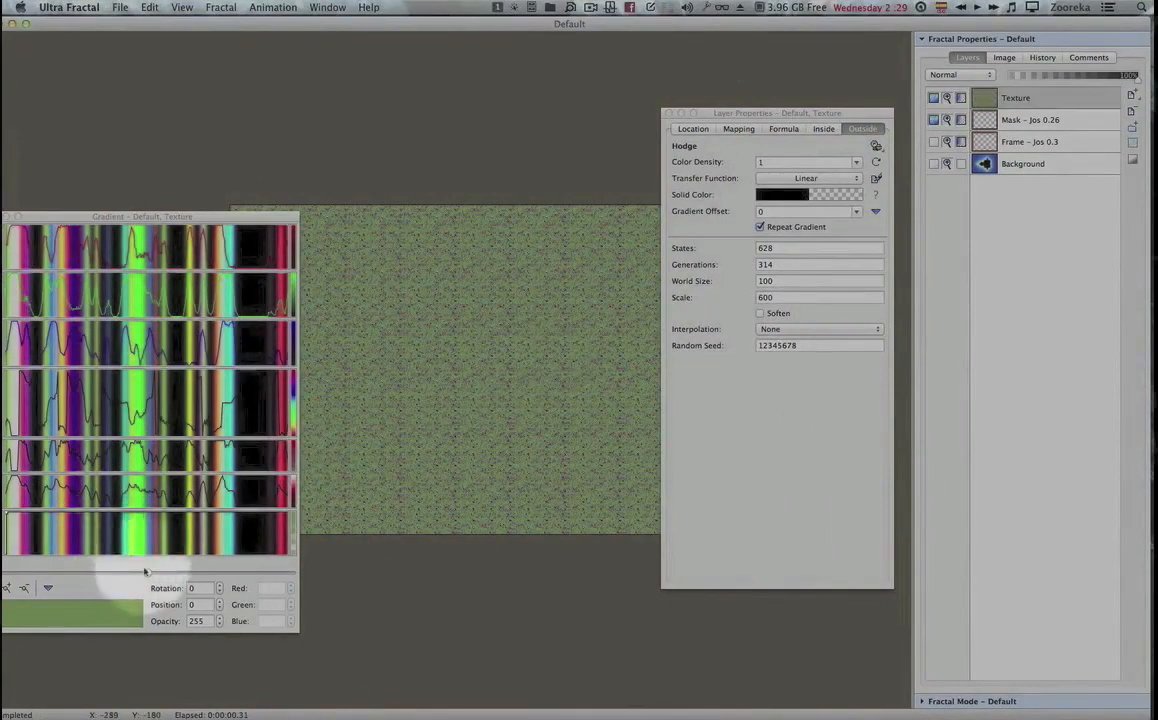
Rotate the Texture layer's gradient to 16 and adjust the whole gradient to saturation -60 and luminance -21.
click(141, 573)
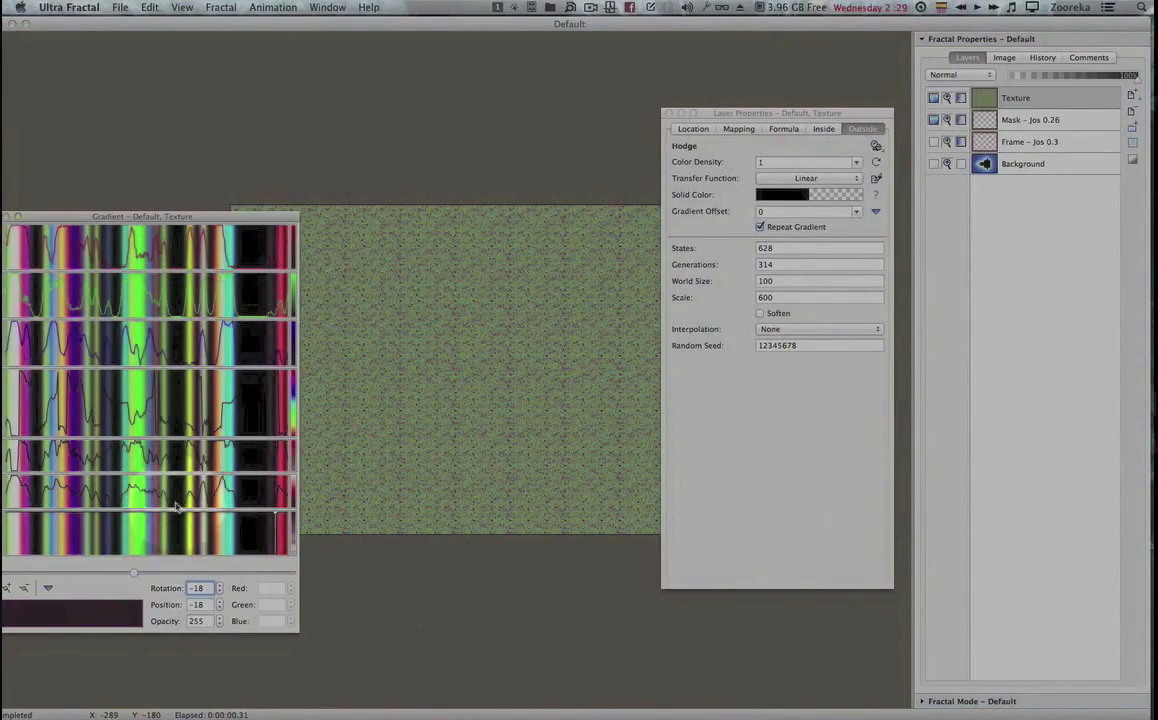
drag(135, 574, 159, 573)
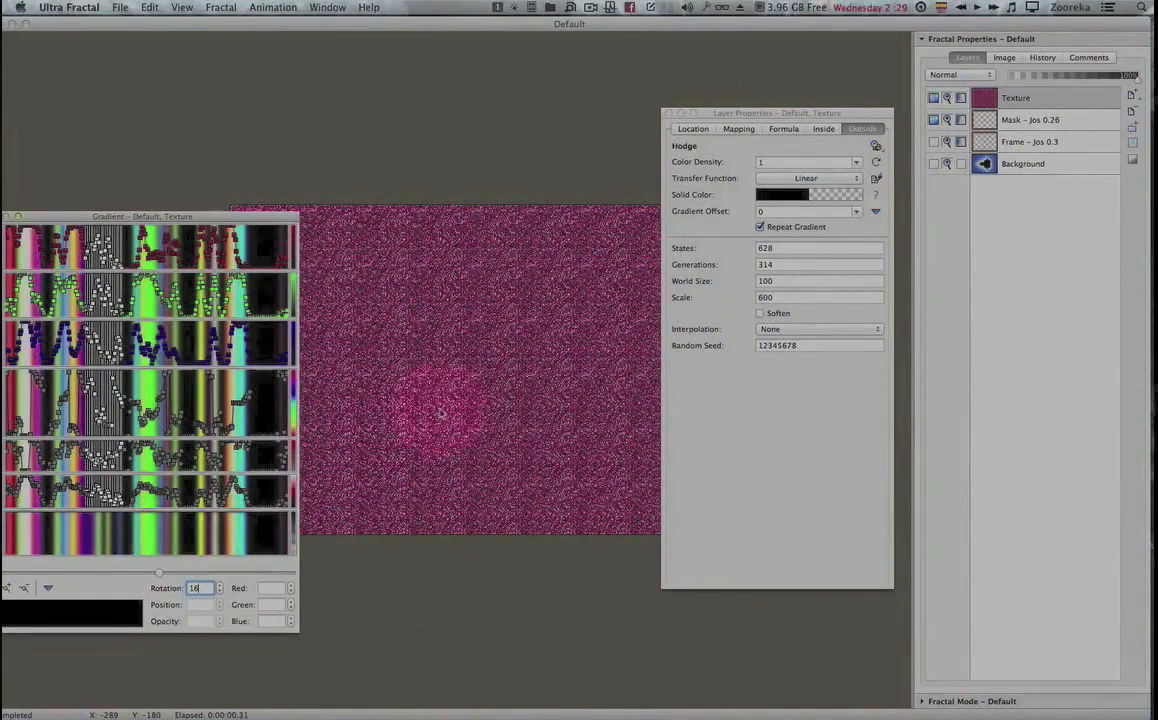
key(super+j)
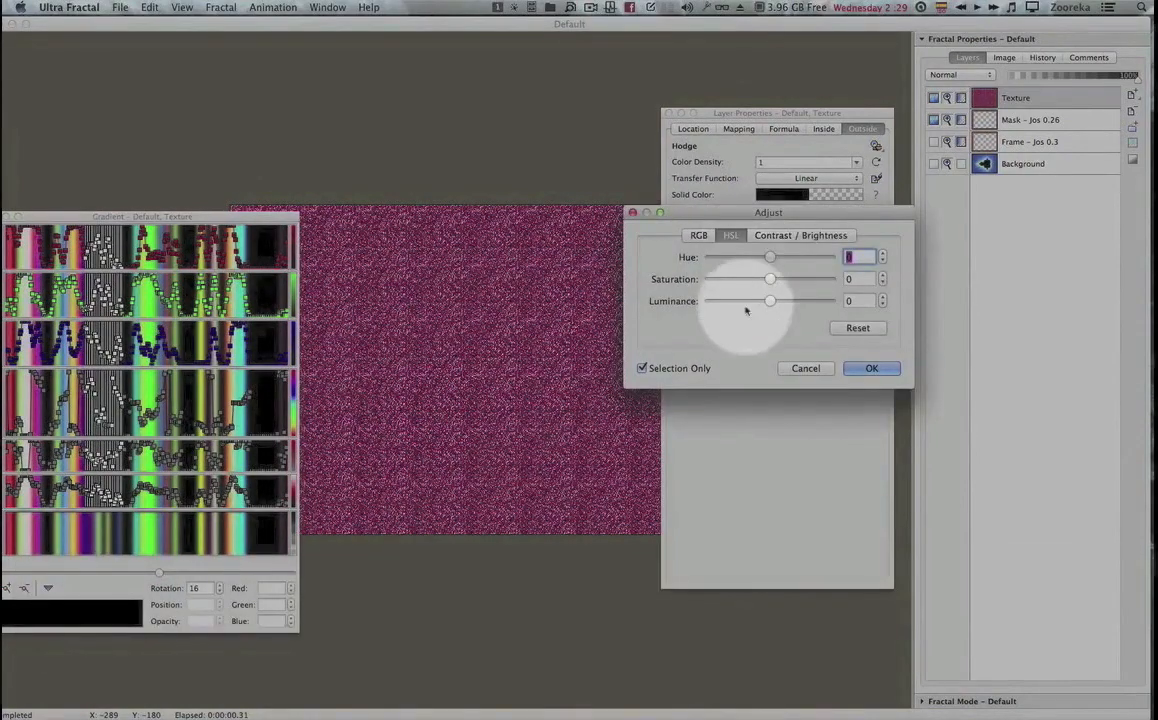
drag(769, 279, 734, 281)
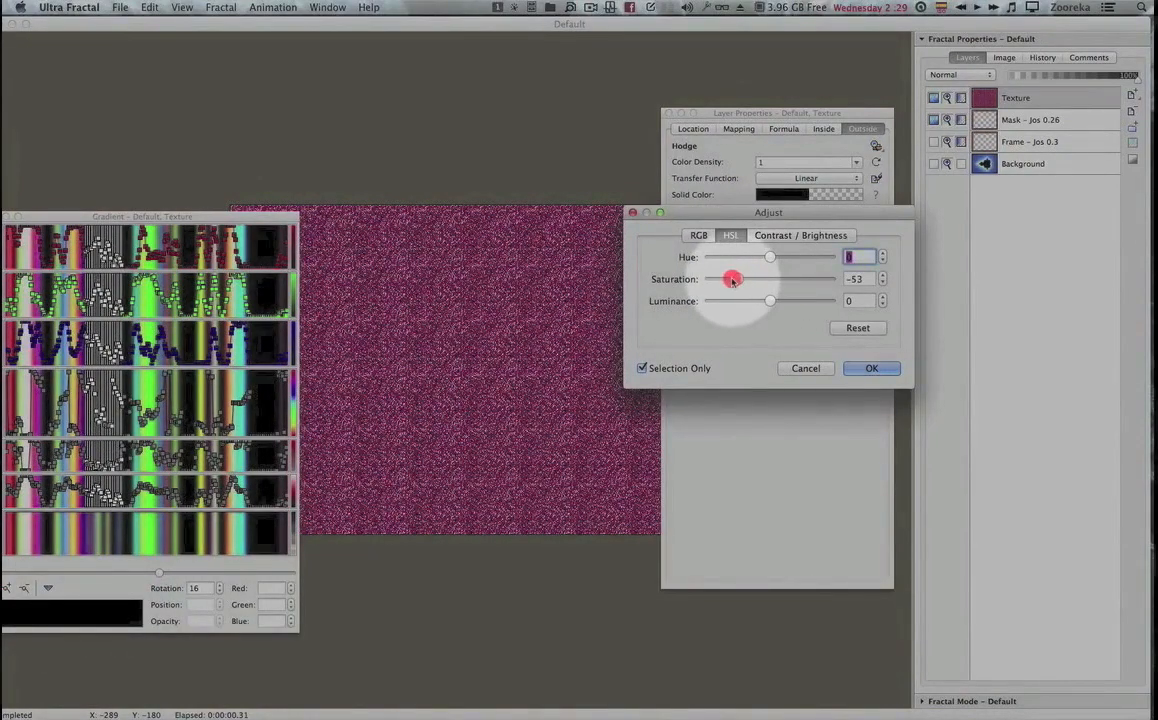
drag(737, 282, 734, 280)
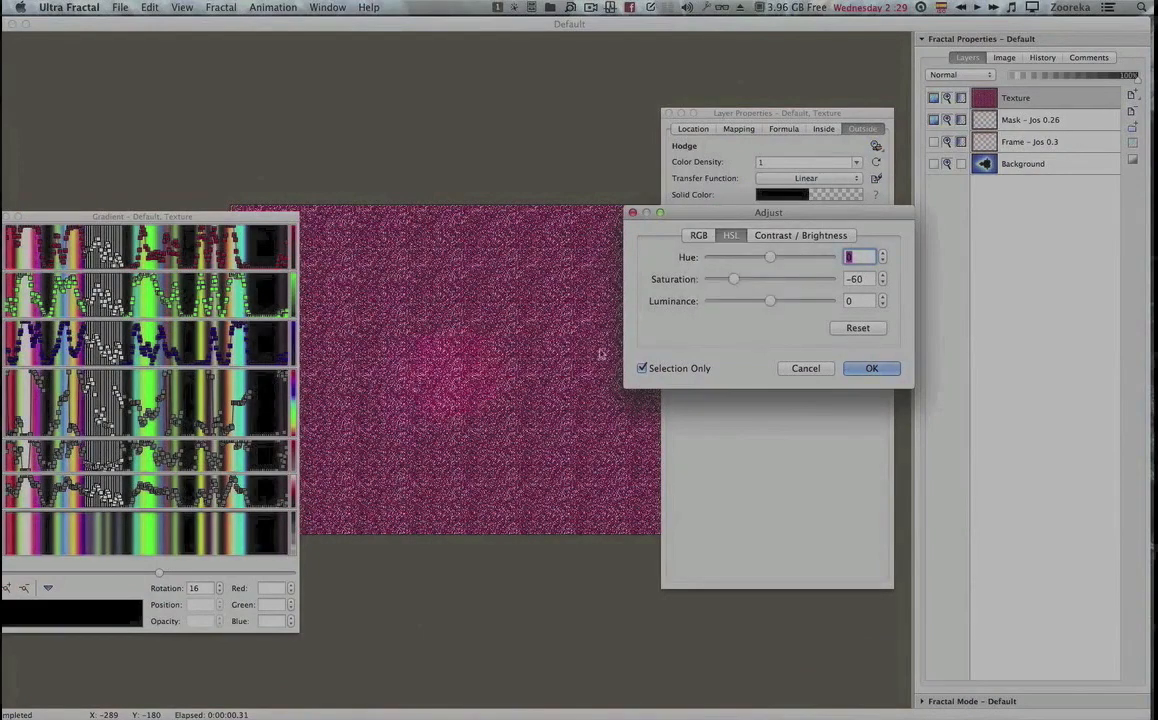
drag(768, 302, 751, 302)
click(642, 369)
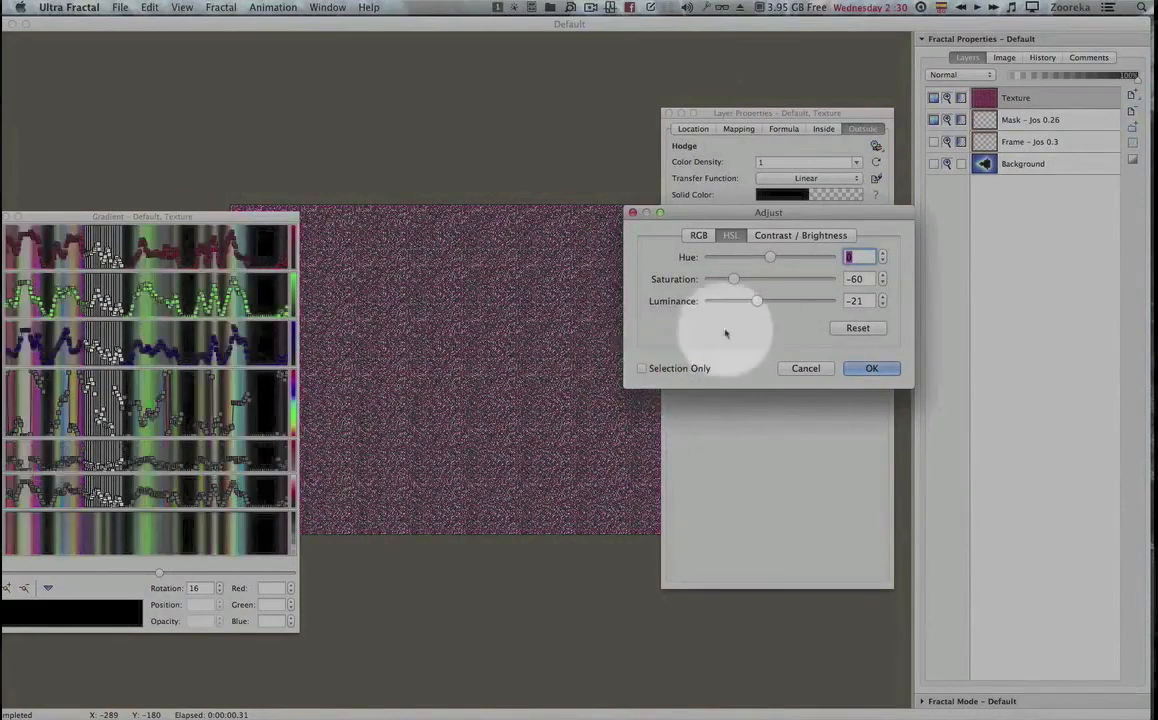
click(871, 368)
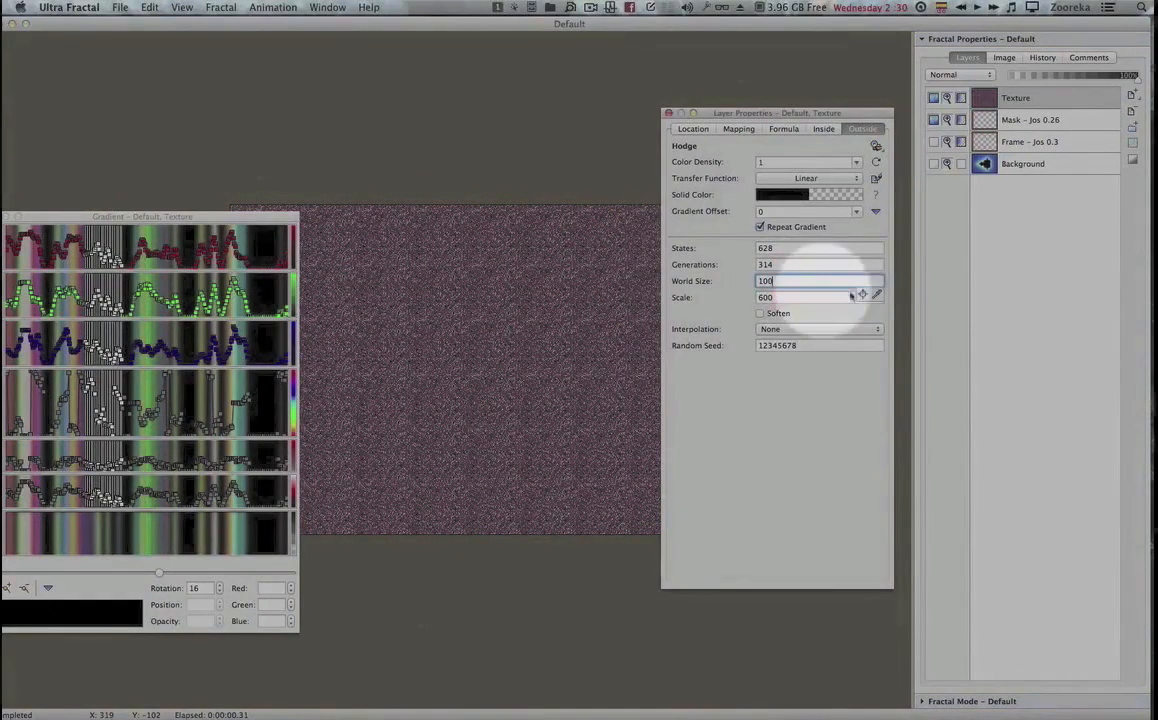
Explore the Hodge coloring's World Size and Scale, picking 40 for World Size and 825.049 for Scale.
click(878, 281)
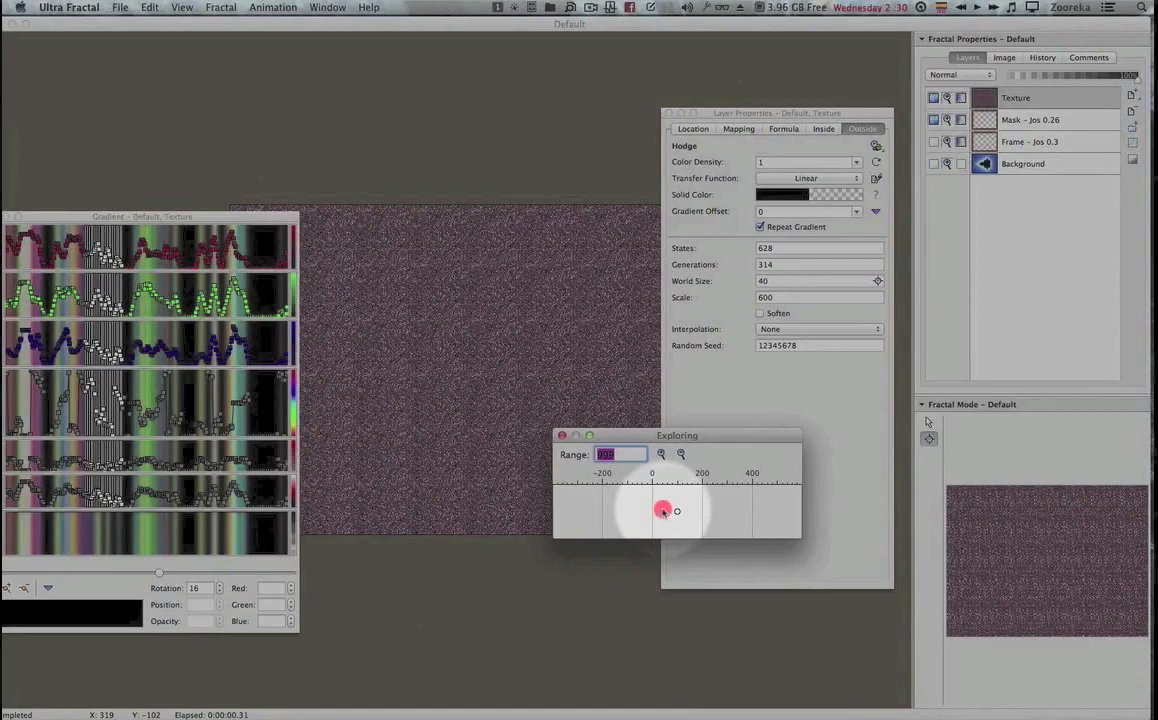
click(663, 511)
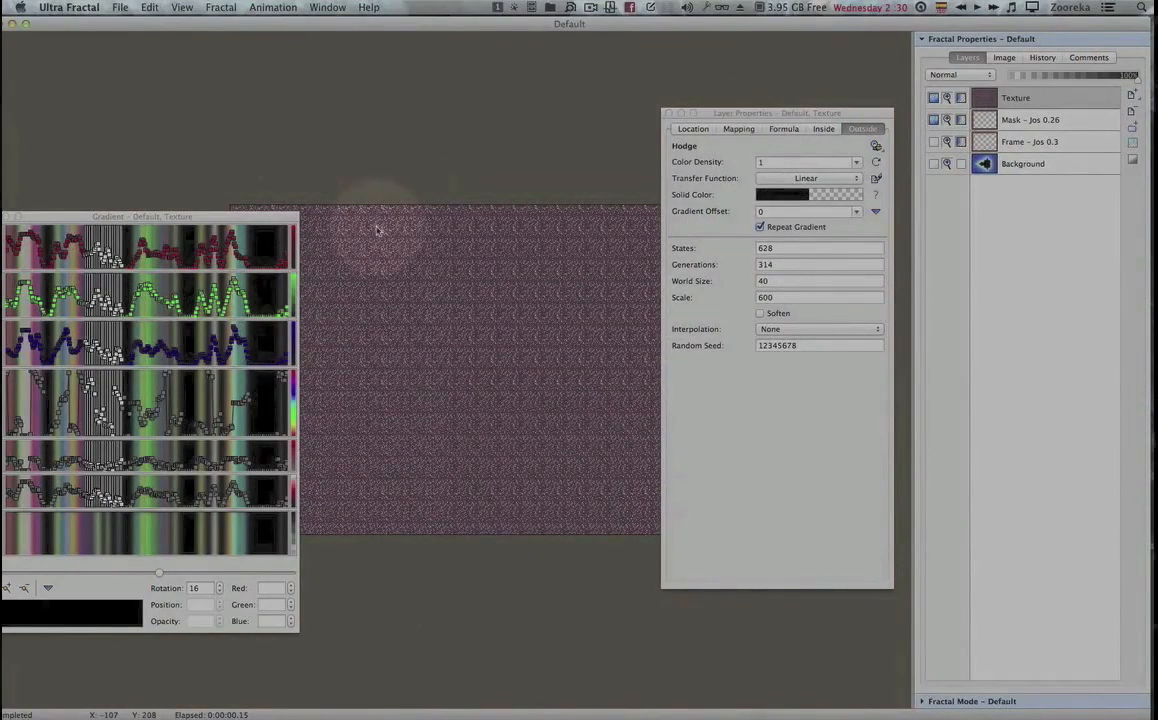
click(783, 297)
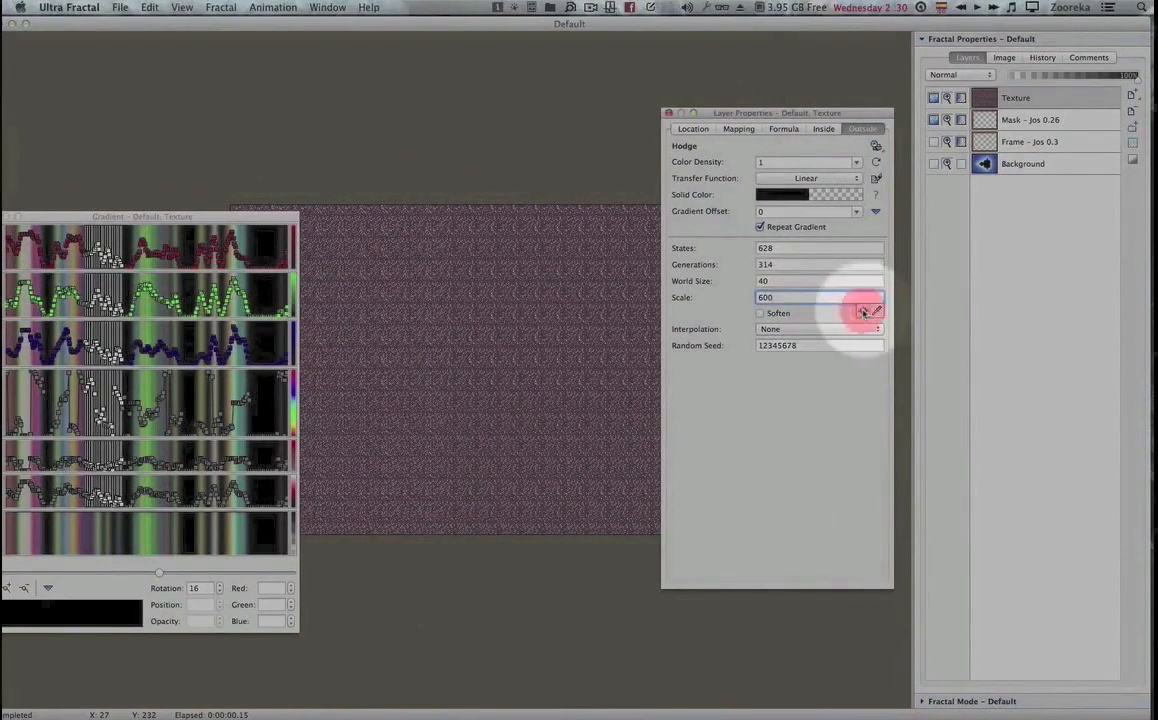
click(863, 312)
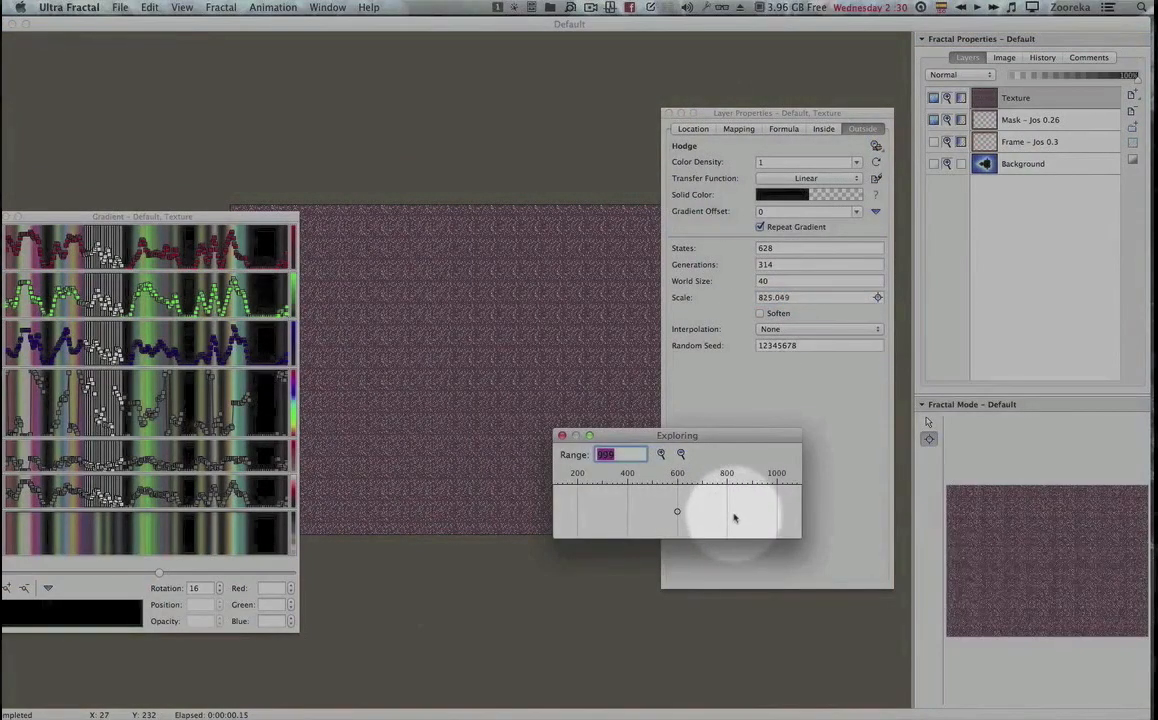
drag(734, 515, 737, 516)
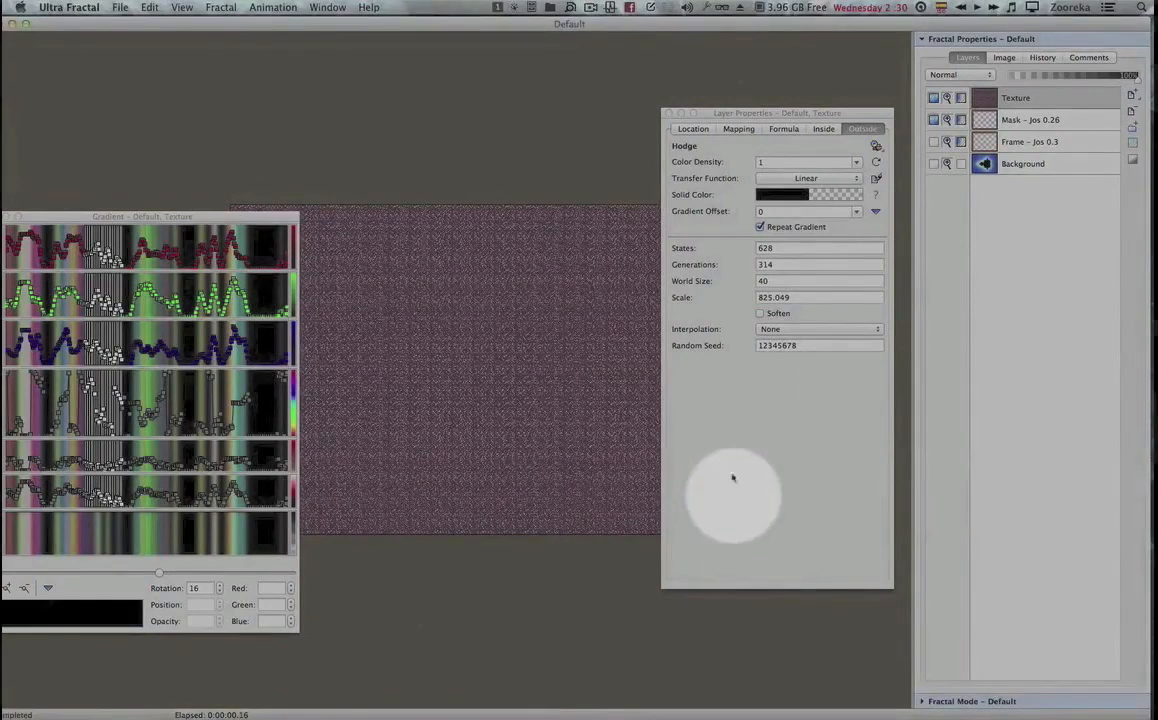
Dock the Layer Properties above the Fractal Properties and shift the whole Texture gradient's hue toward blue.
drag(756, 120, 968, 57)
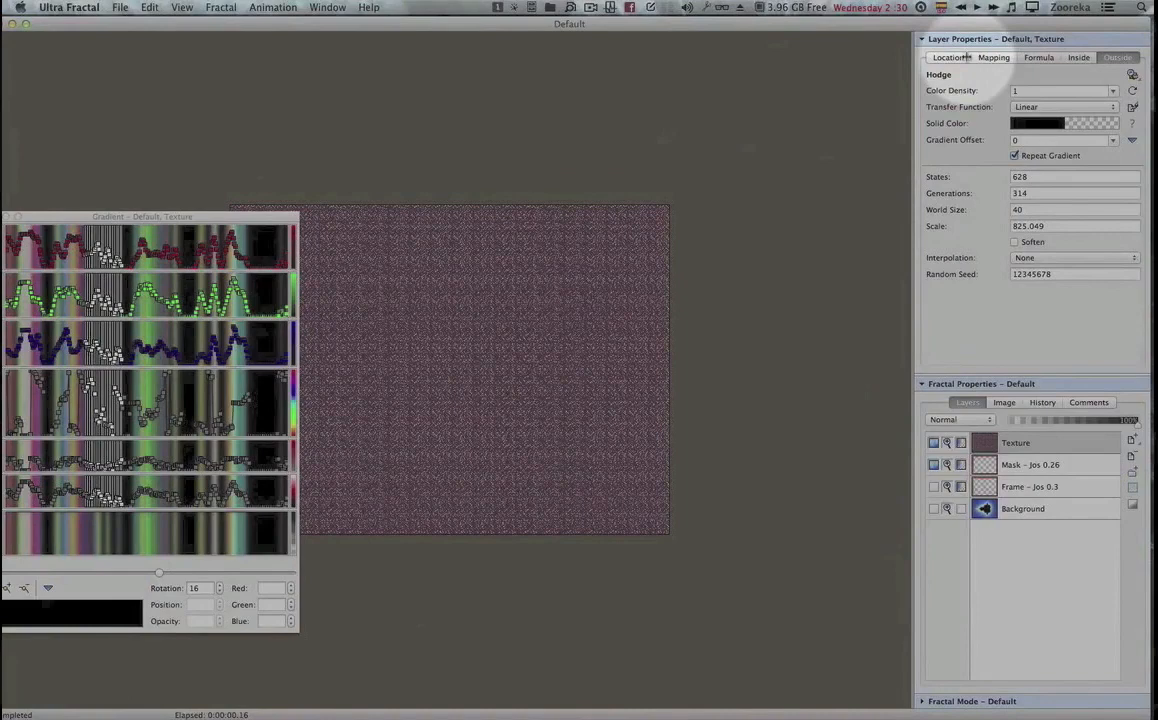
drag(280, 216, 208, 172)
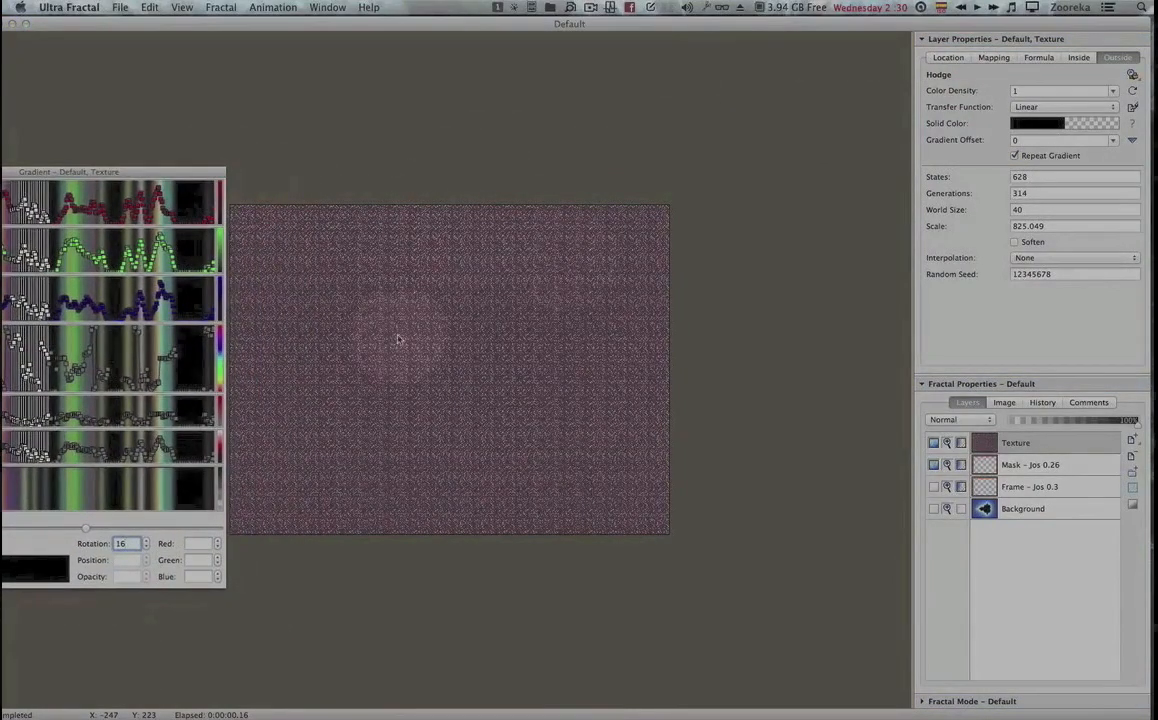
key(super+j)
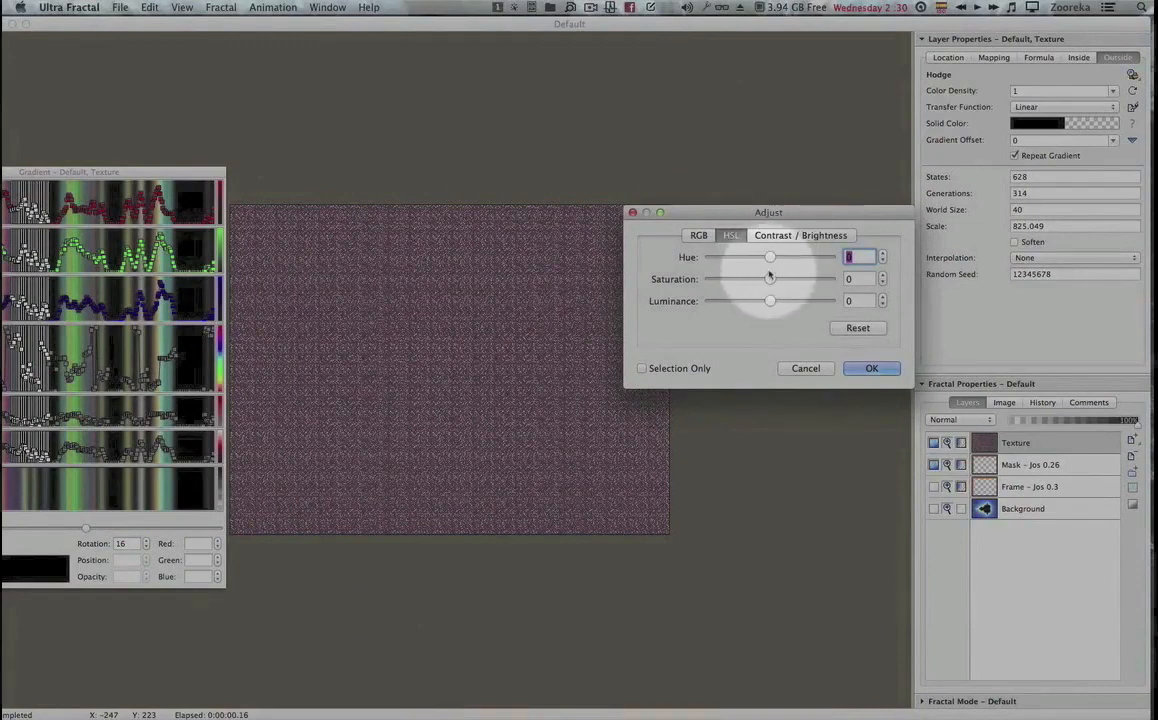
mouse_move(766, 301)
mouse_down()
mouse_move(752, 302)
mouse_move(767, 302)
mouse_up()
drag(769, 258, 731, 258)
click(871, 368)
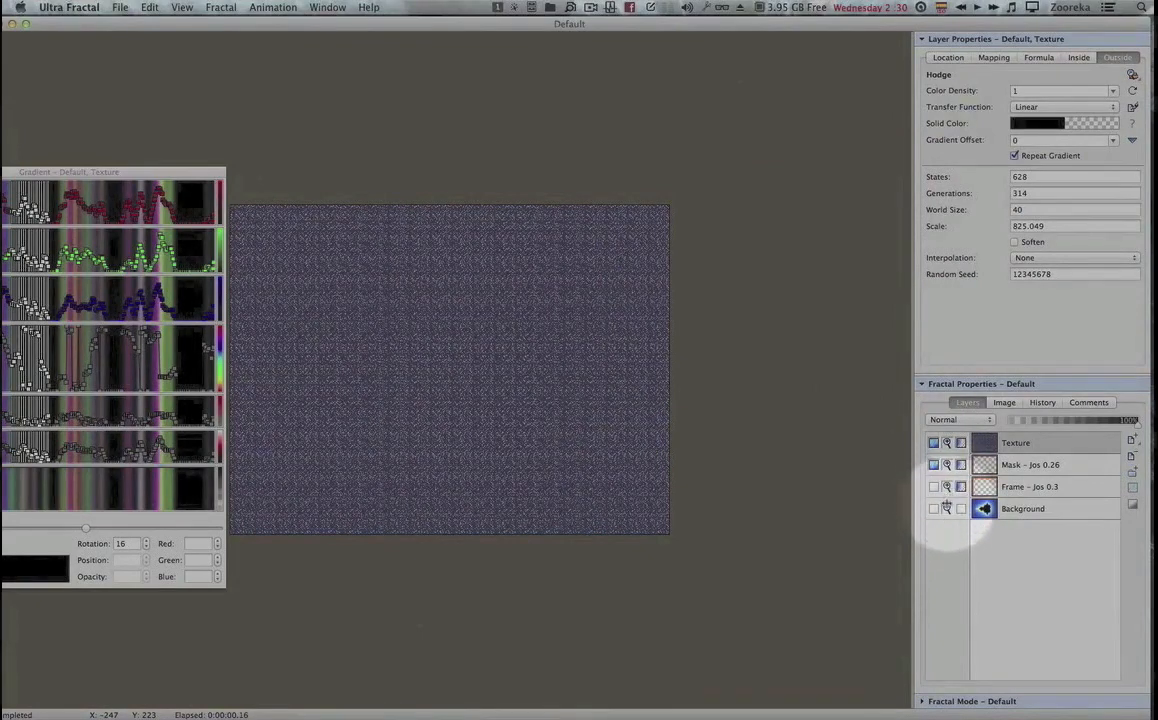
Turn the Mask layer with 0.26 frame thickness into a mask for the Texture layer.
click(1017, 466)
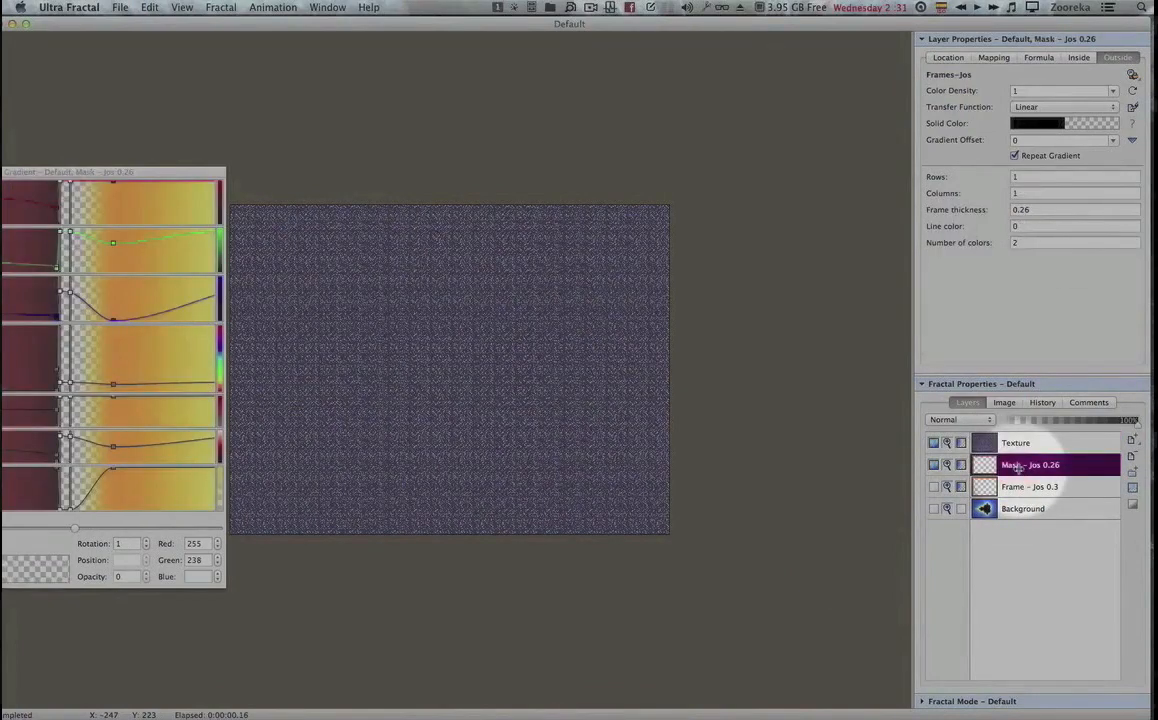
right_click(1017, 466)
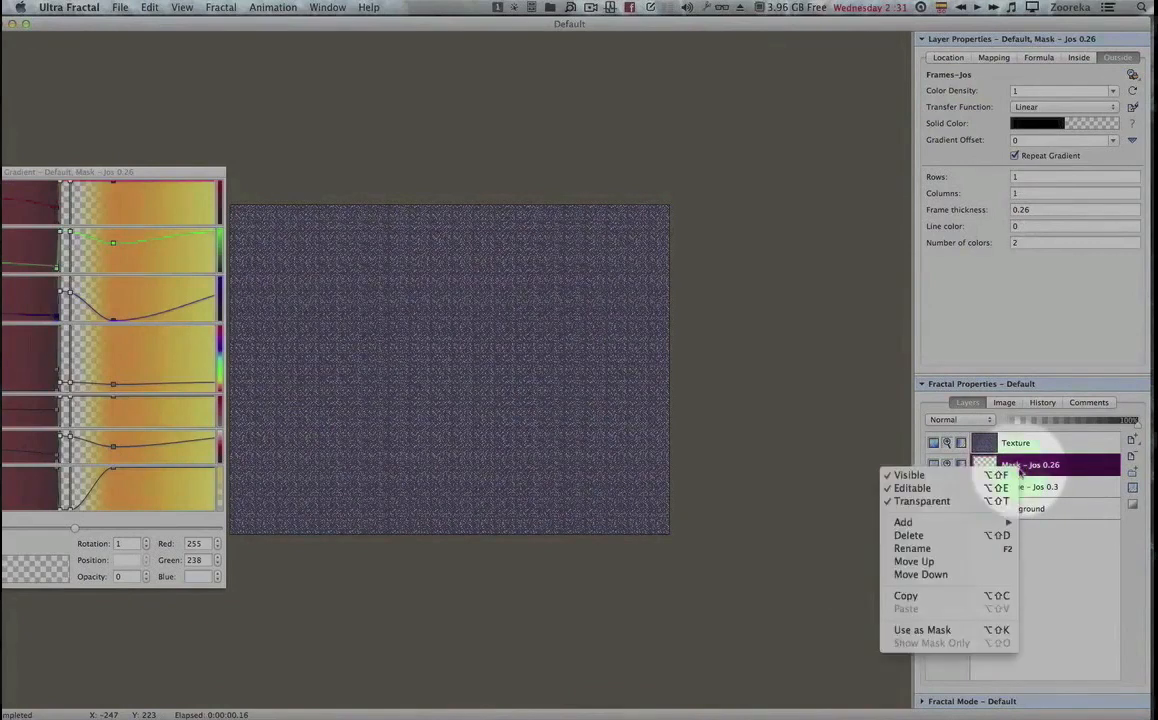
click(1052, 466)
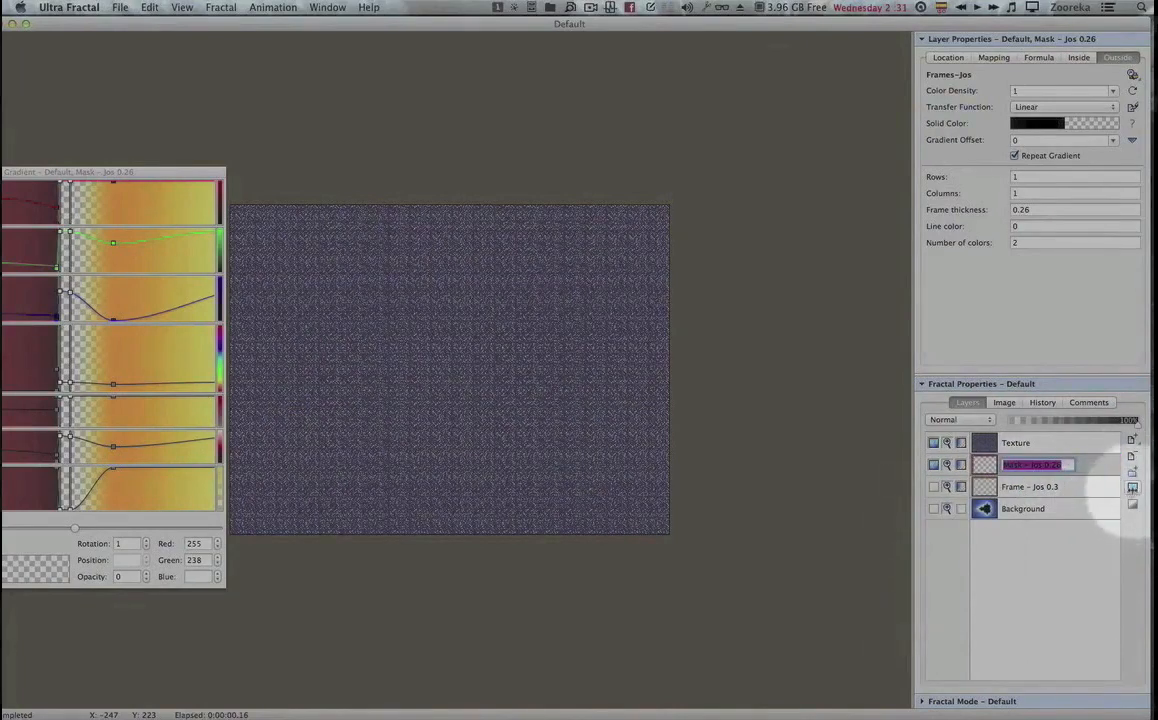
click(1133, 487)
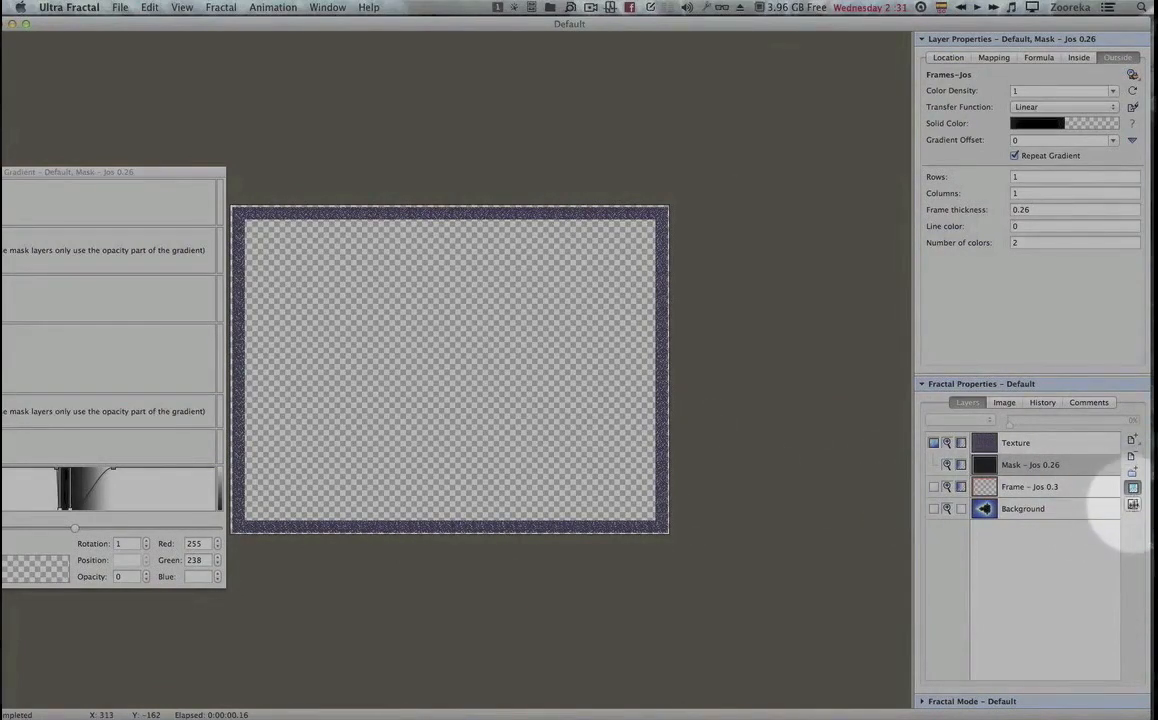
Preview the mask on its own, return to the normal view and make the Frame layer visible.
click(1133, 505)
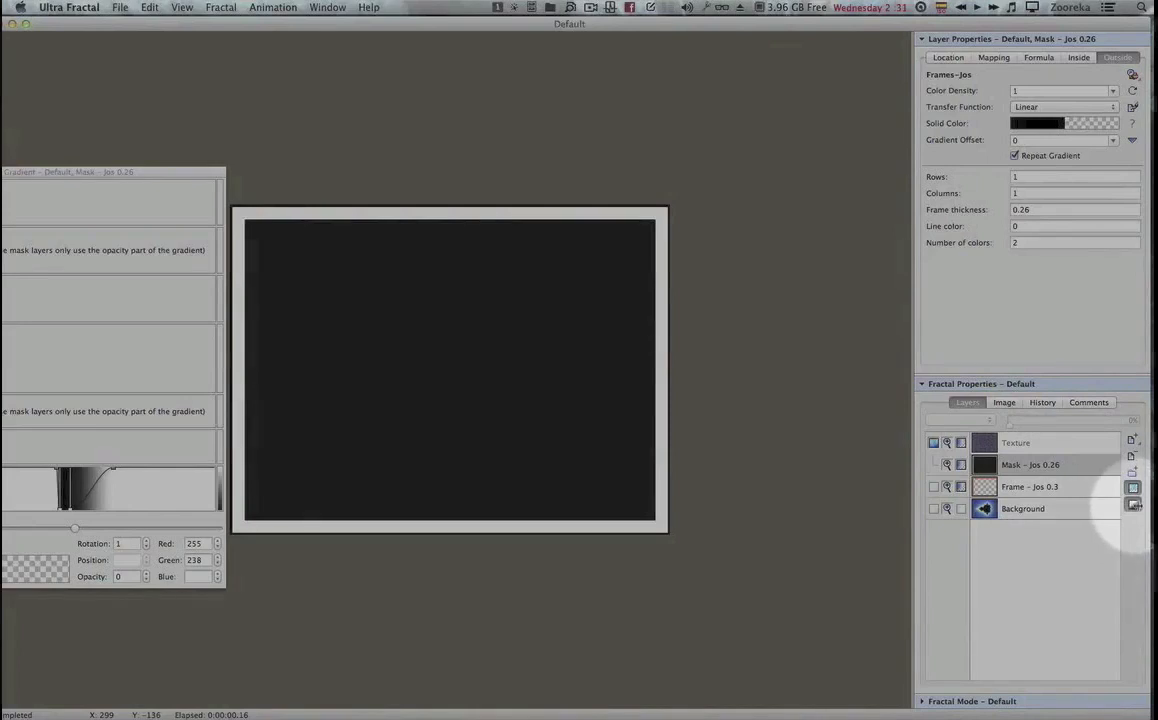
click(1134, 505)
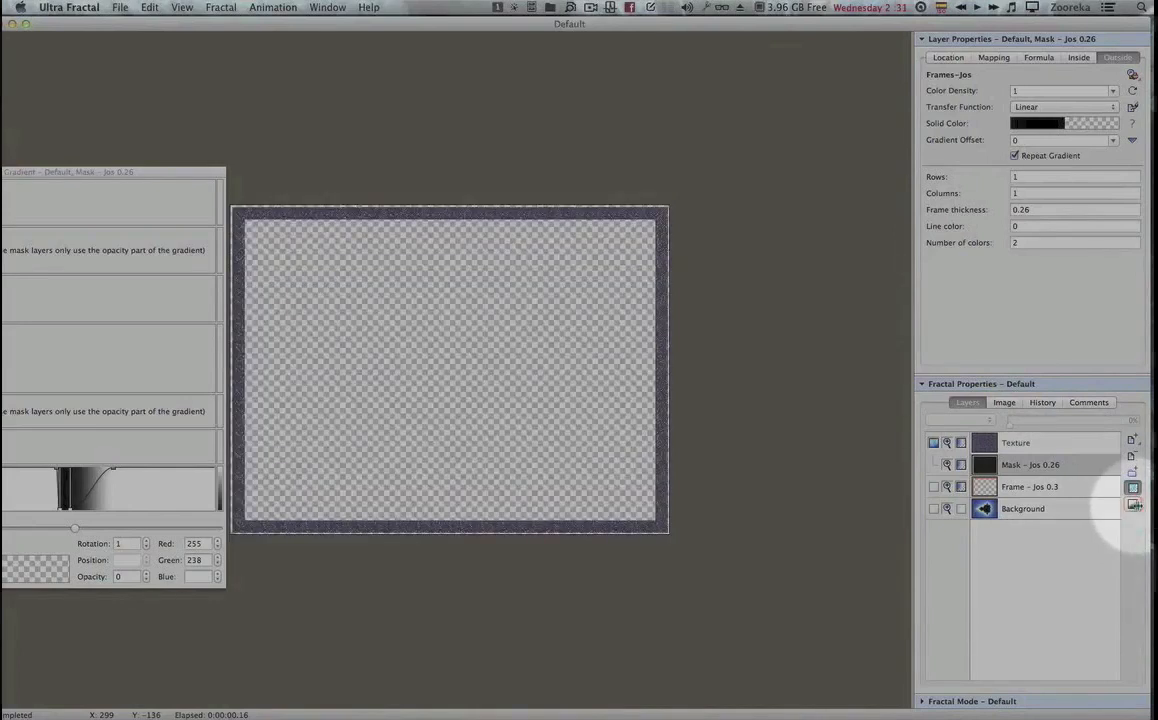
click(935, 487)
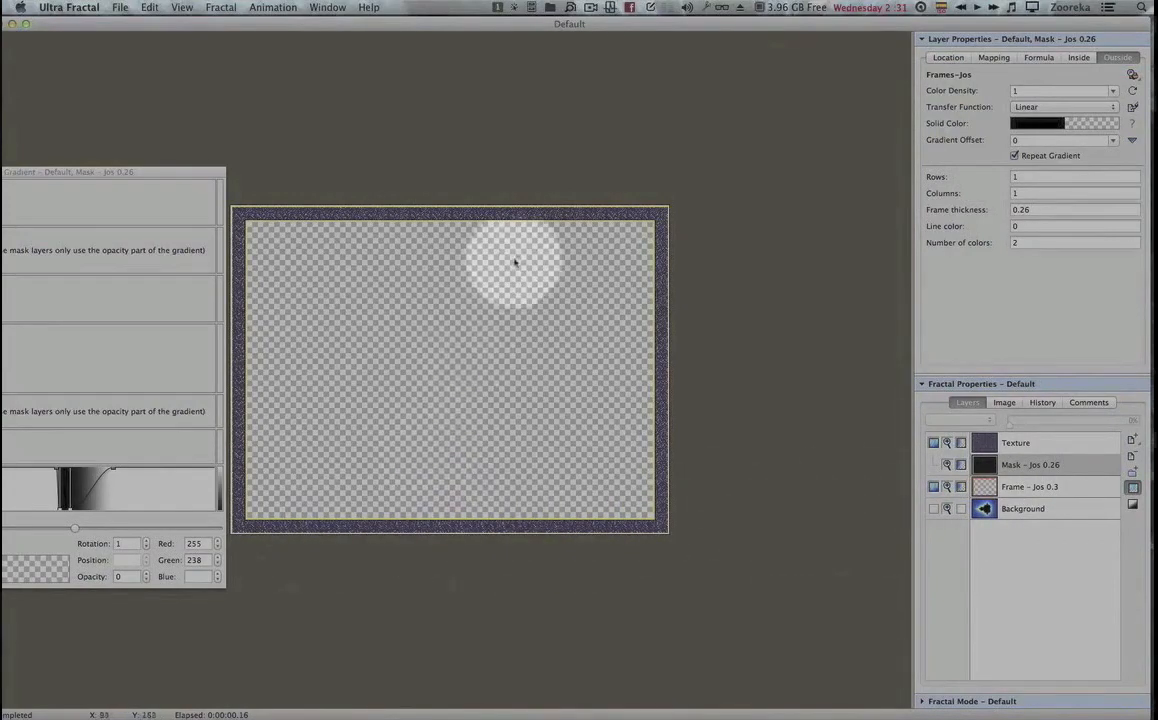
Make the Background layer visible and try the Multiply merge mode on the Texture layer at 47% opacity.
click(933, 508)
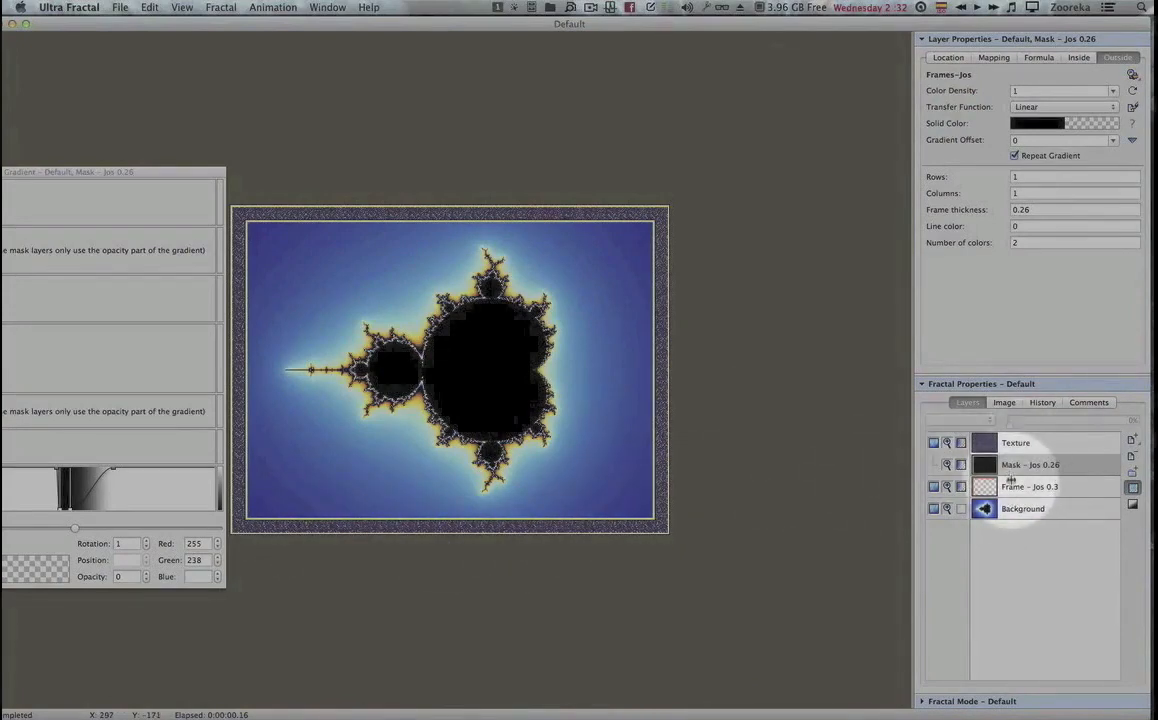
click(1012, 444)
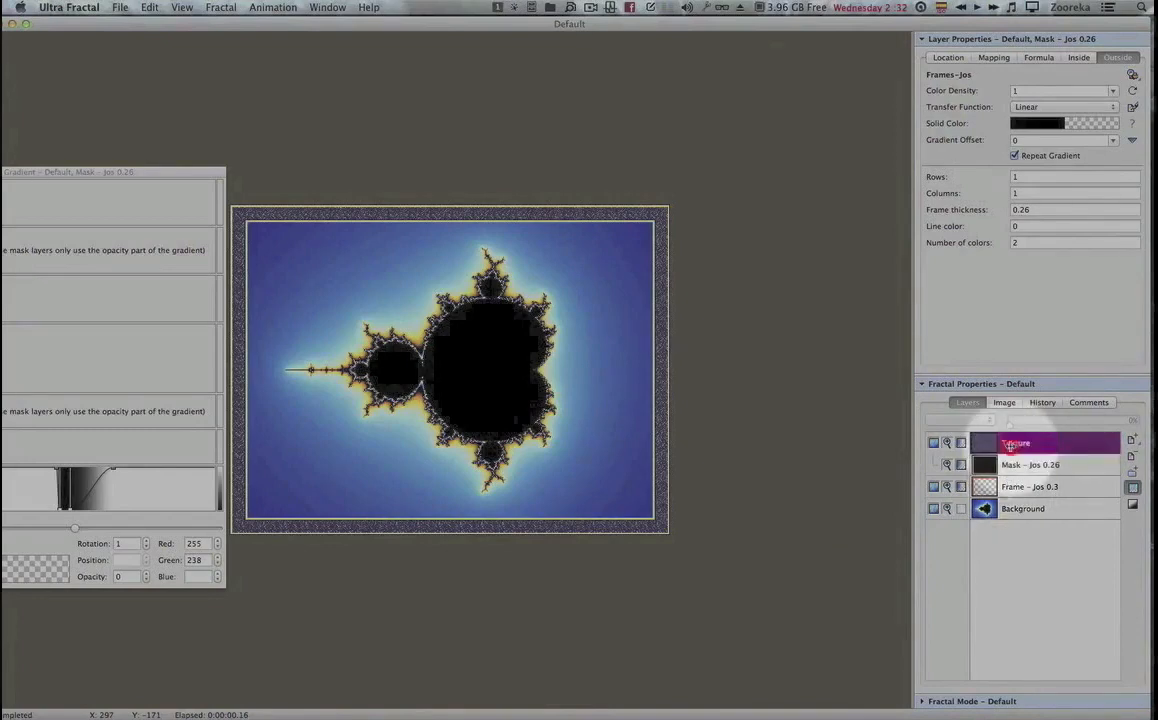
click(958, 420)
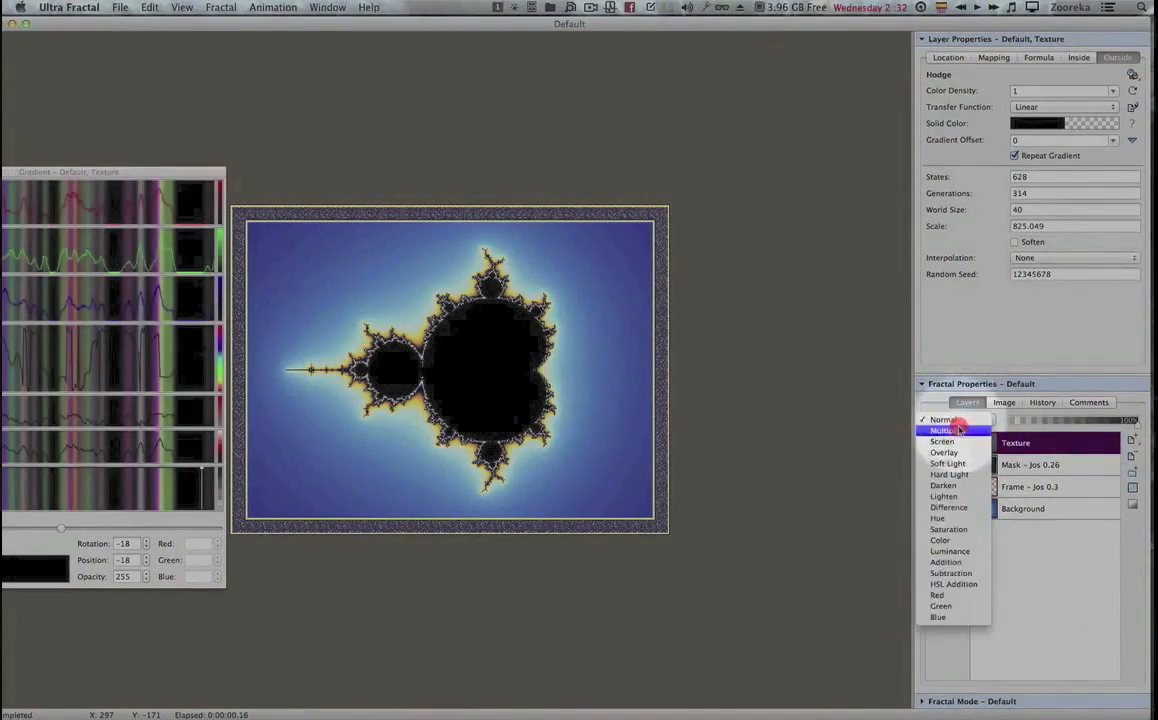
click(944, 430)
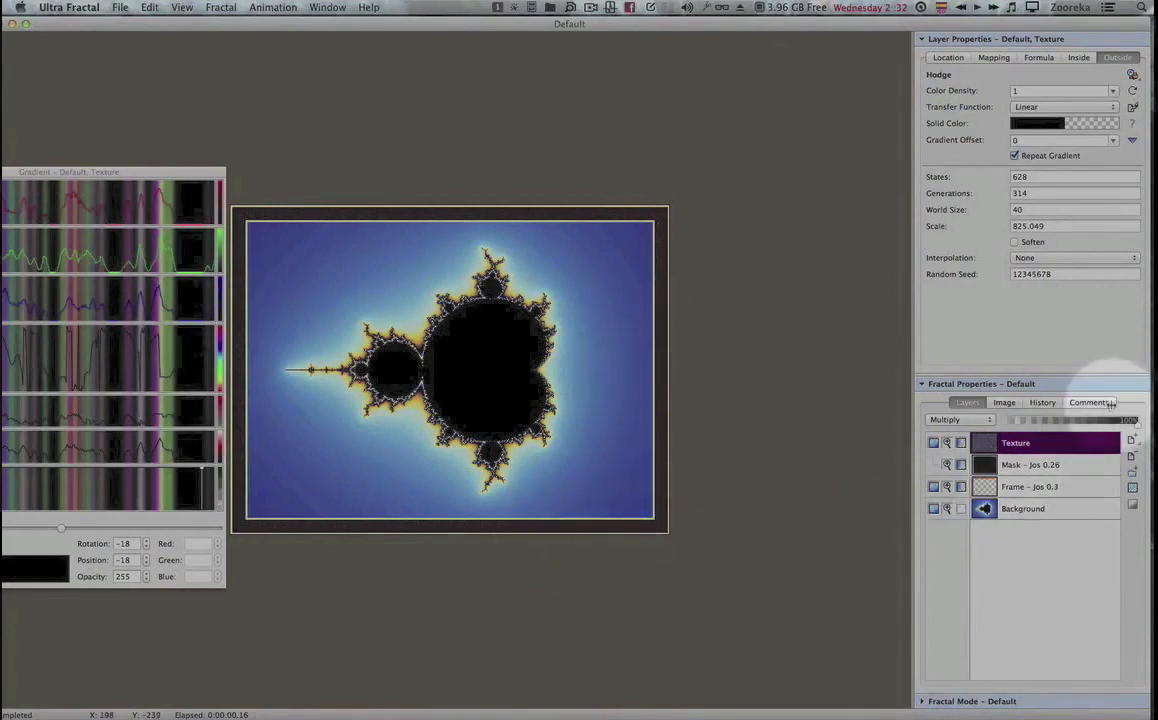
drag(1108, 425, 1071, 422)
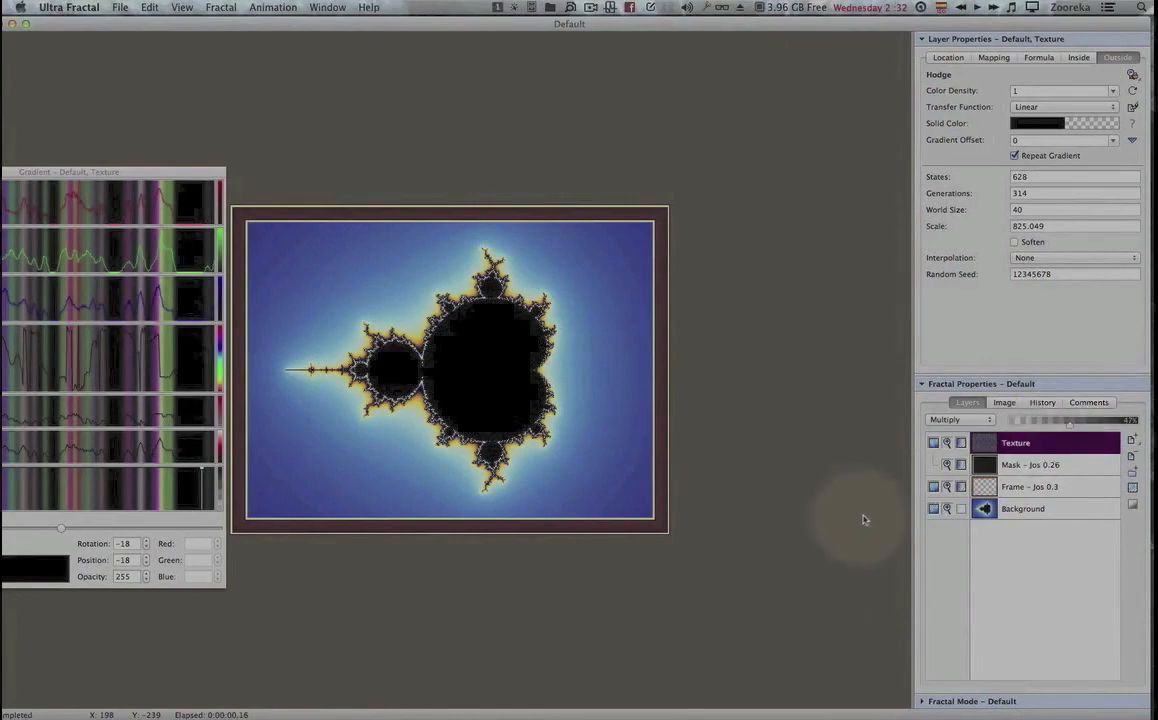
Try the Screen and Overlay merge modes on the Texture layer, with its opacity at 67% for Overlay.
click(958, 420)
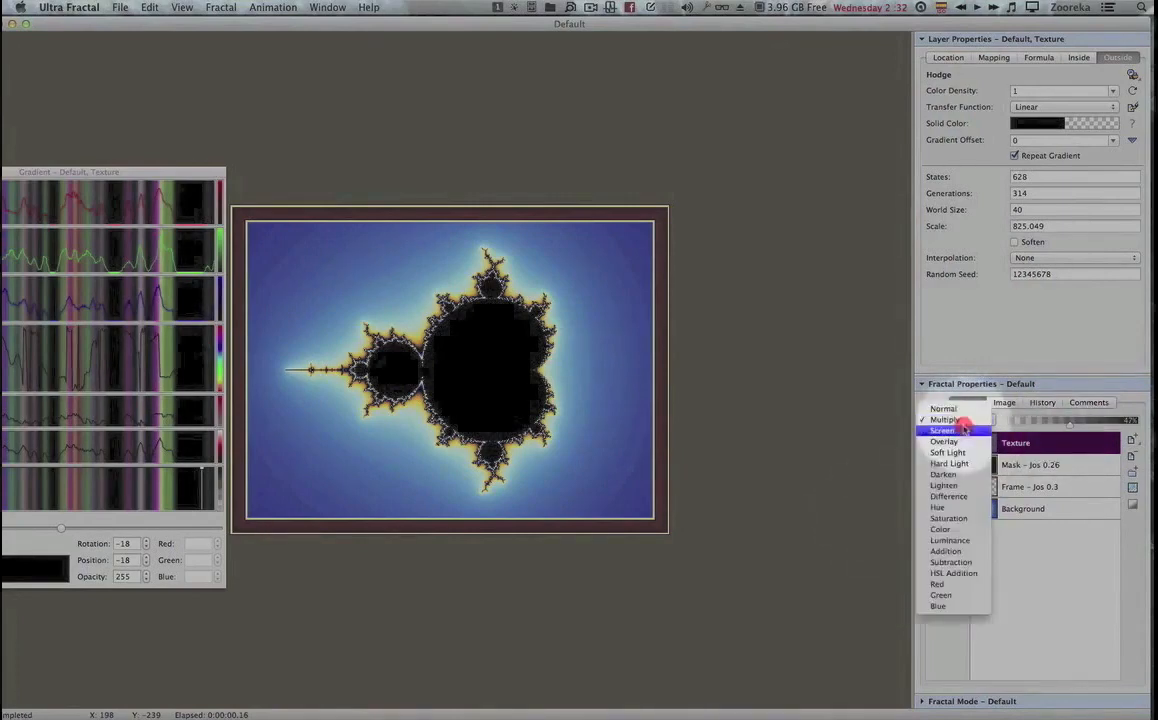
click(950, 432)
click(962, 420)
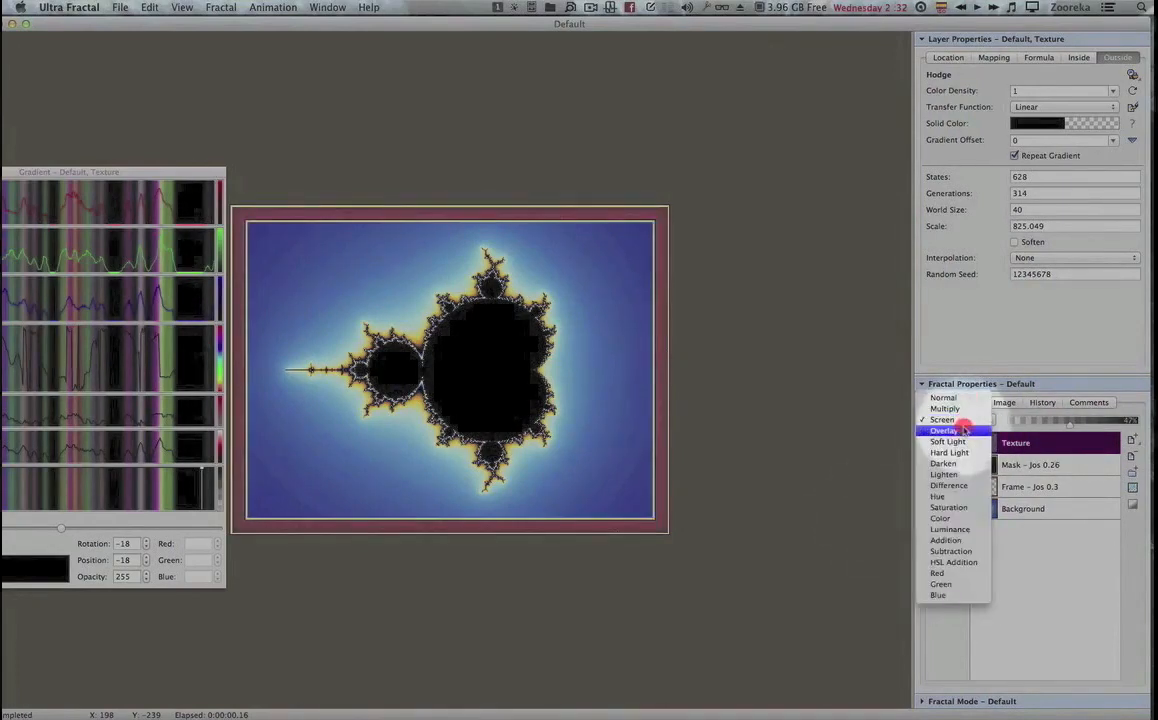
click(963, 431)
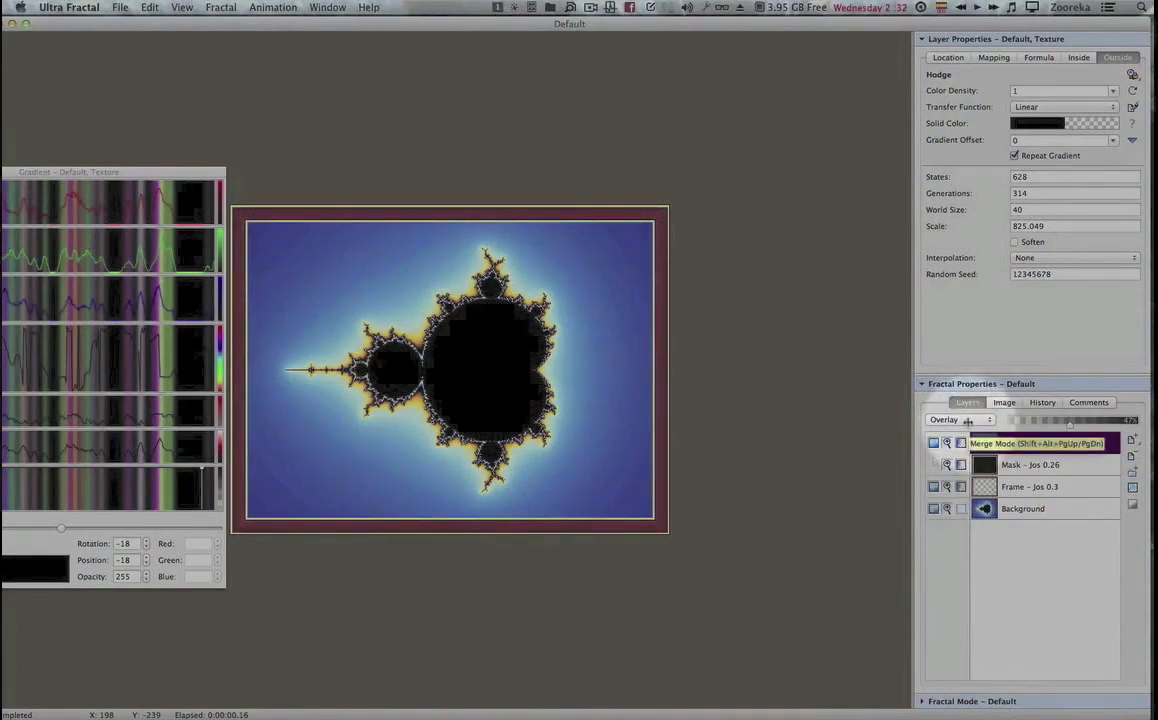
drag(1070, 424, 1100, 425)
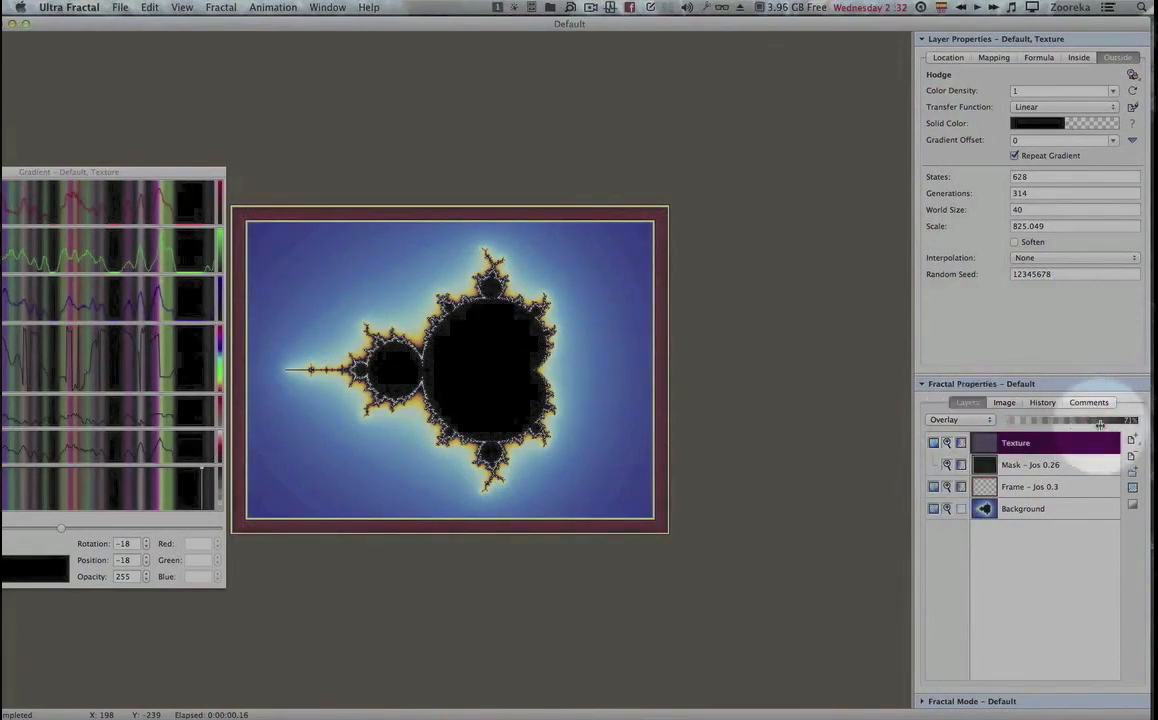
Try Soft Light, settle on Hard Light at 49% opacity for the Texture layer, and close the gradient editor.
click(957, 420)
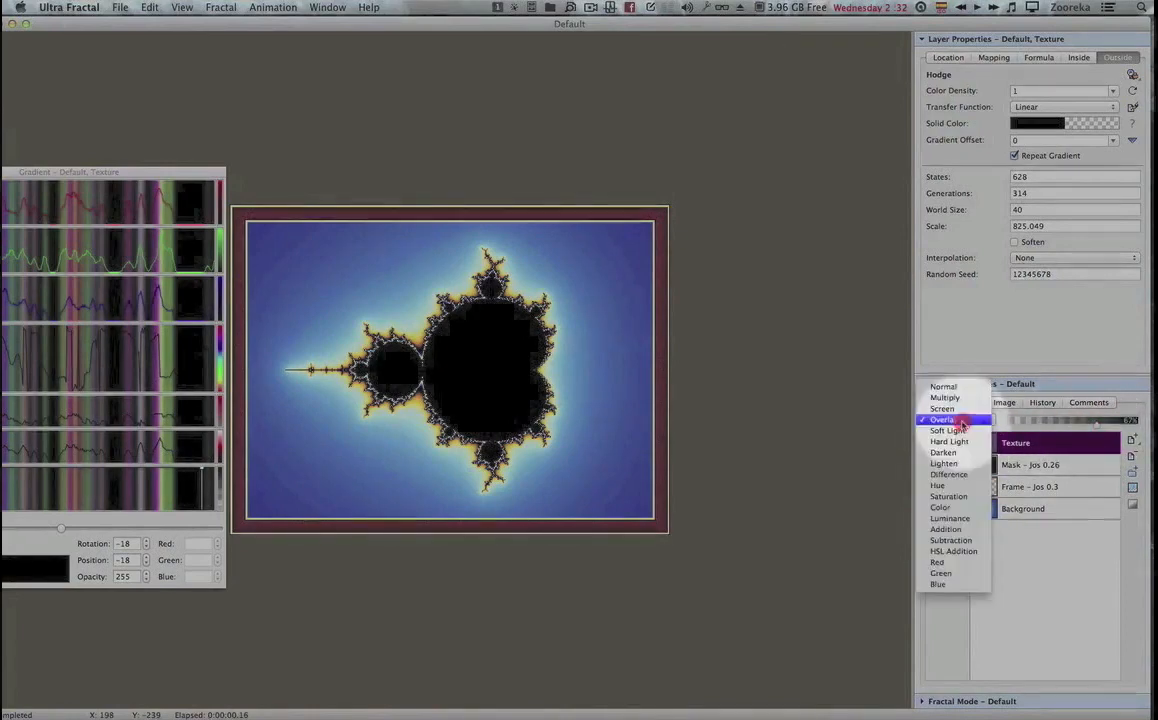
click(962, 430)
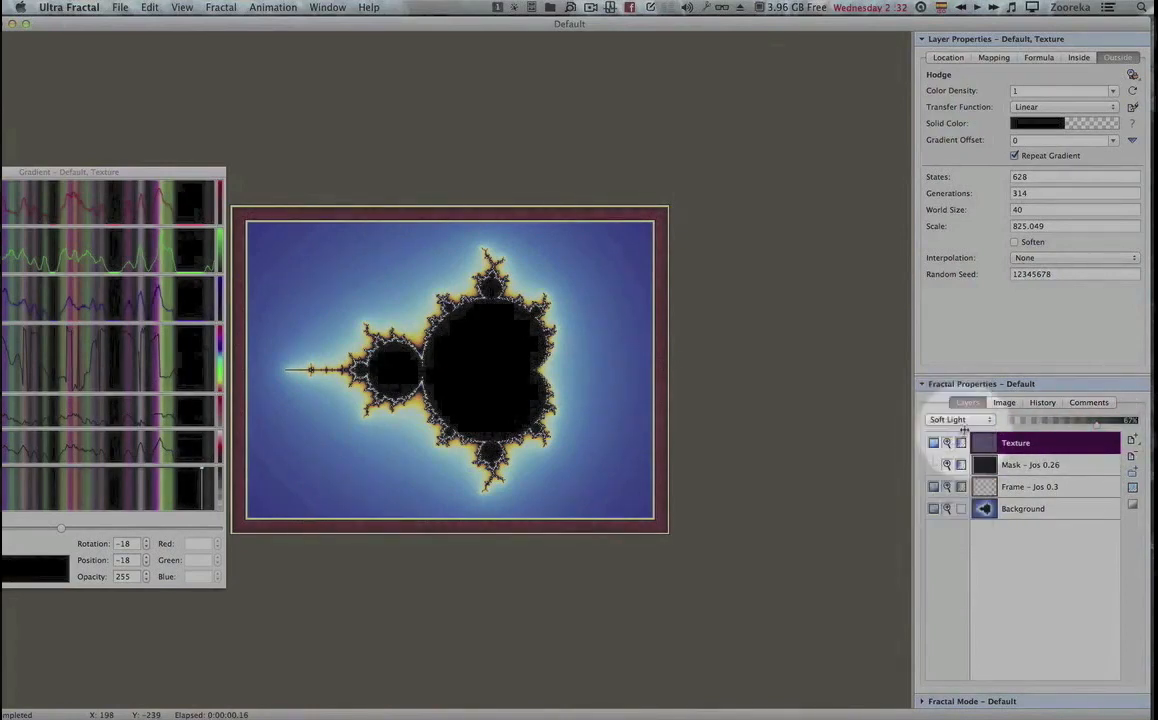
click(962, 428)
click(962, 436)
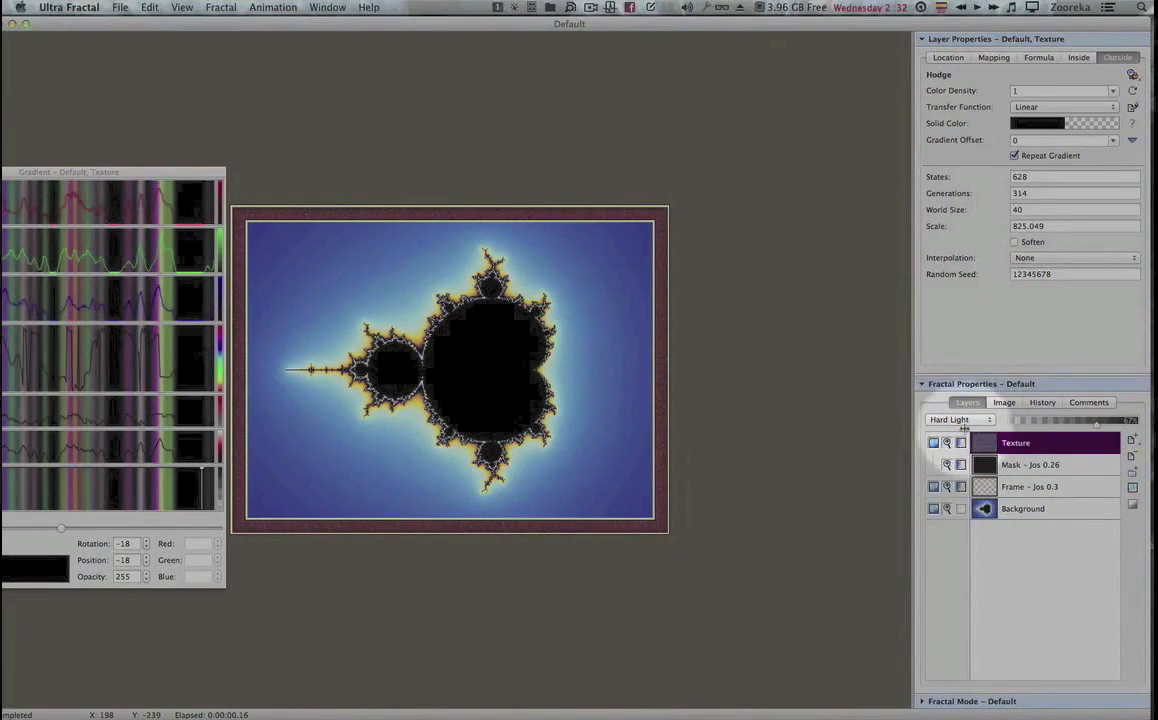
drag(1096, 425, 1071, 426)
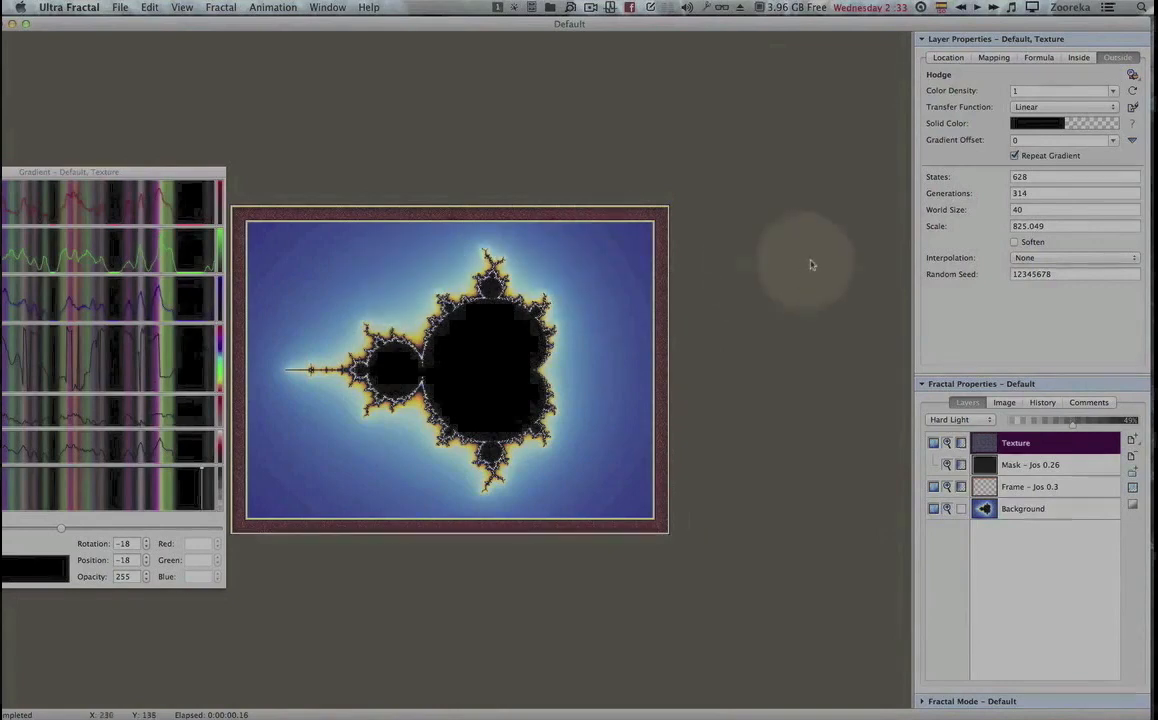
drag(183, 178, 361, 171)
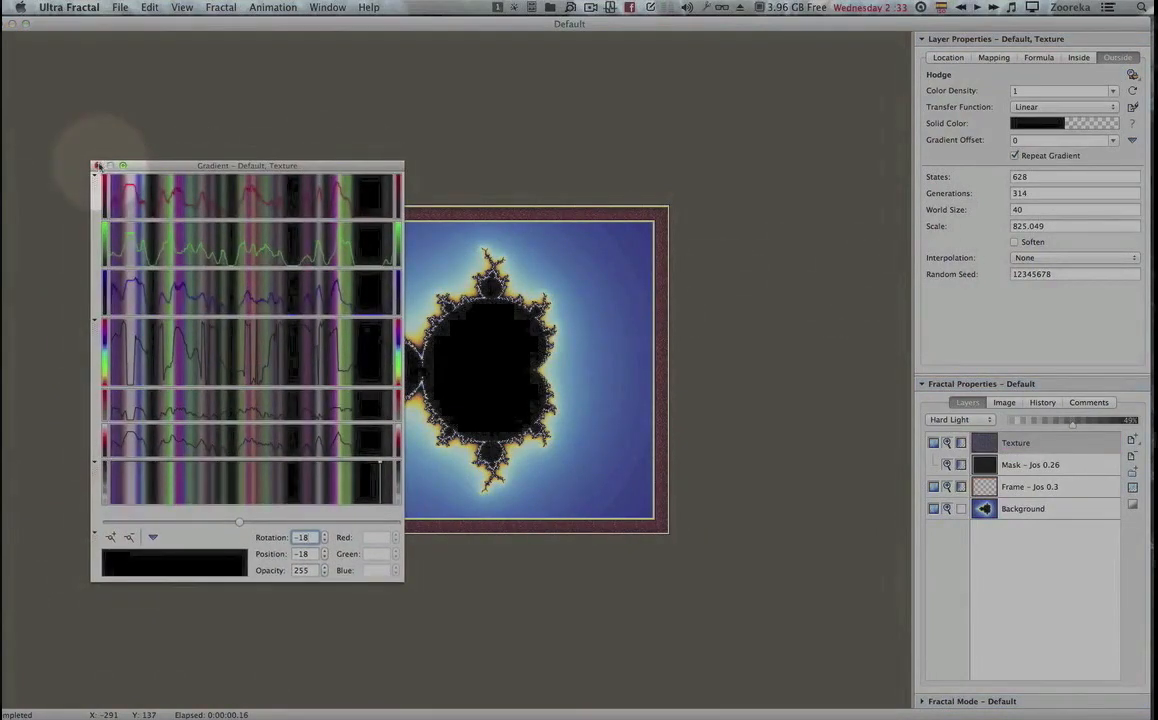
click(97, 166)
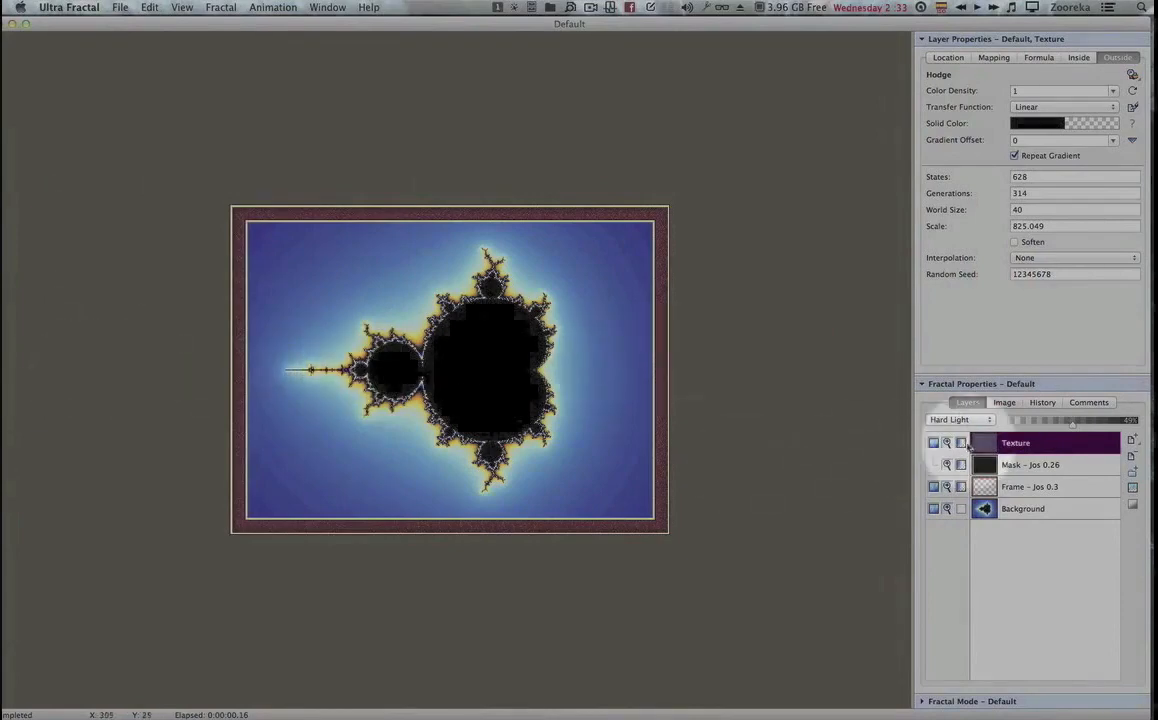
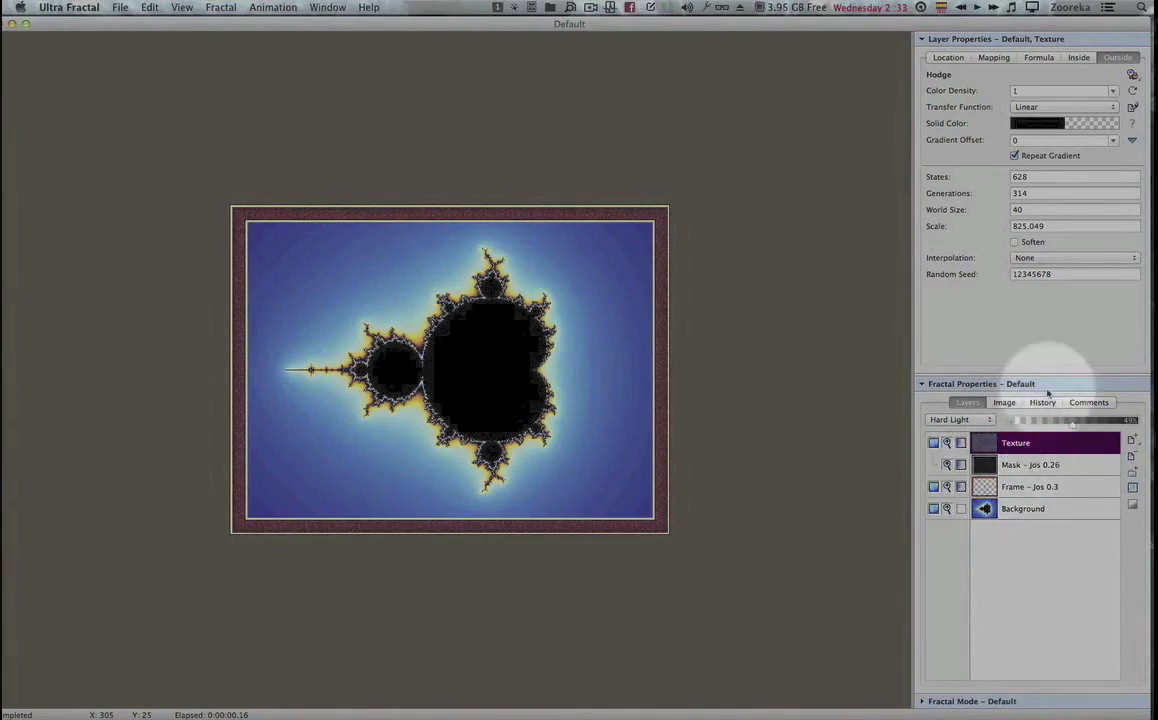
Undock and widen the Fractal Properties, and create a new layer group above the Texture layer.
drag(1047, 383, 817, 187)
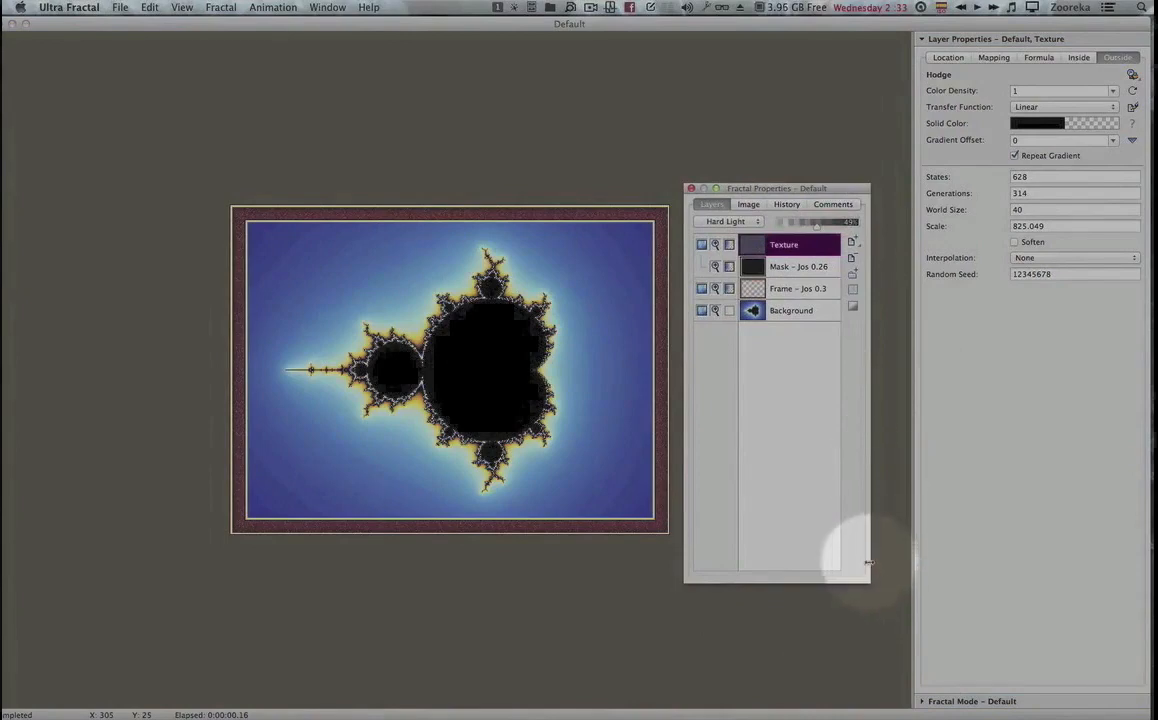
drag(868, 563, 898, 563)
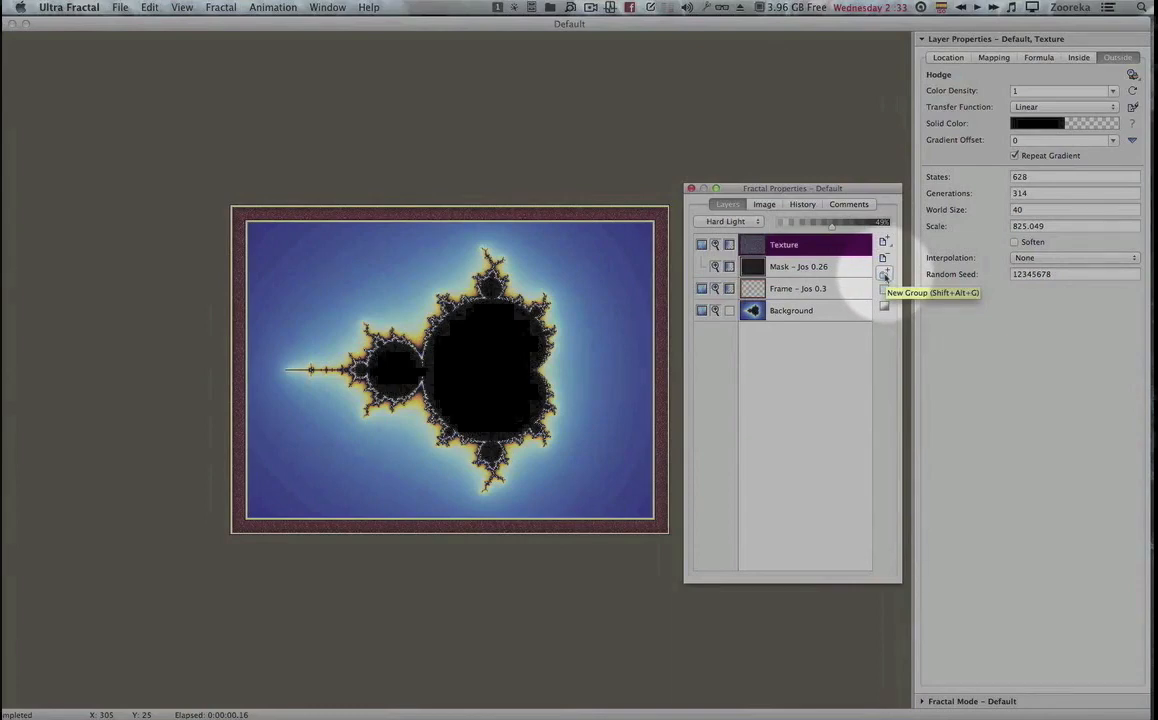
click(884, 274)
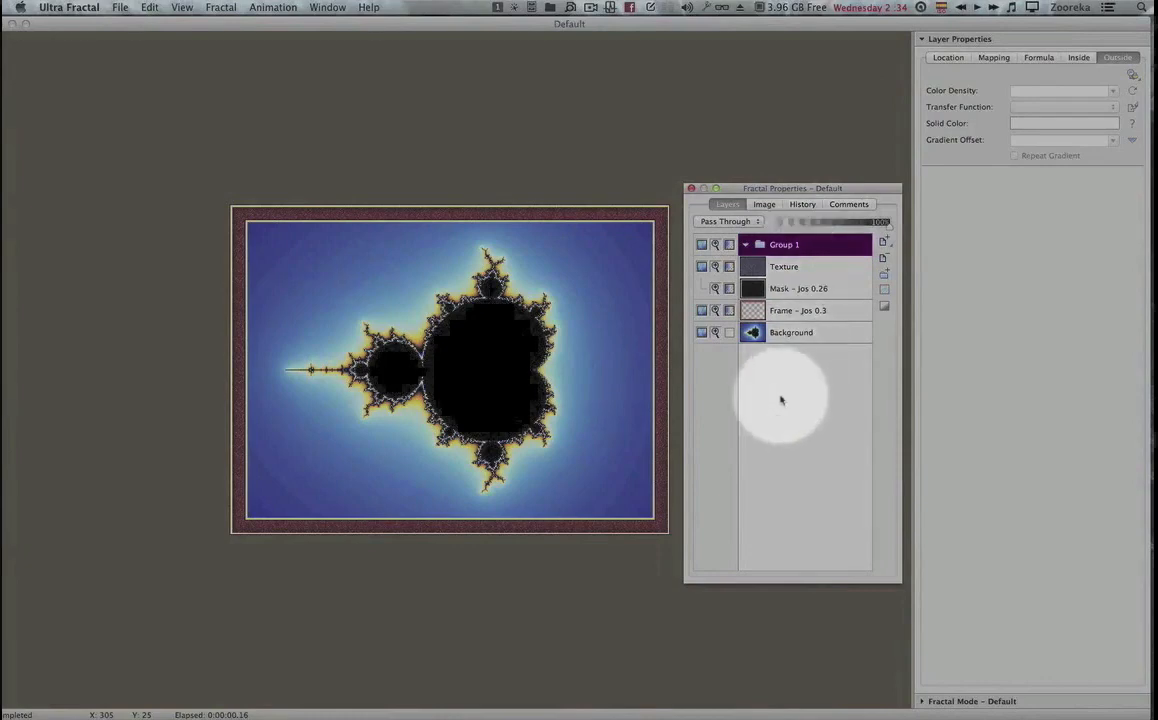
Move the Texture, Mask and Frame layers together into the new group and collapse it.
click(774, 268)
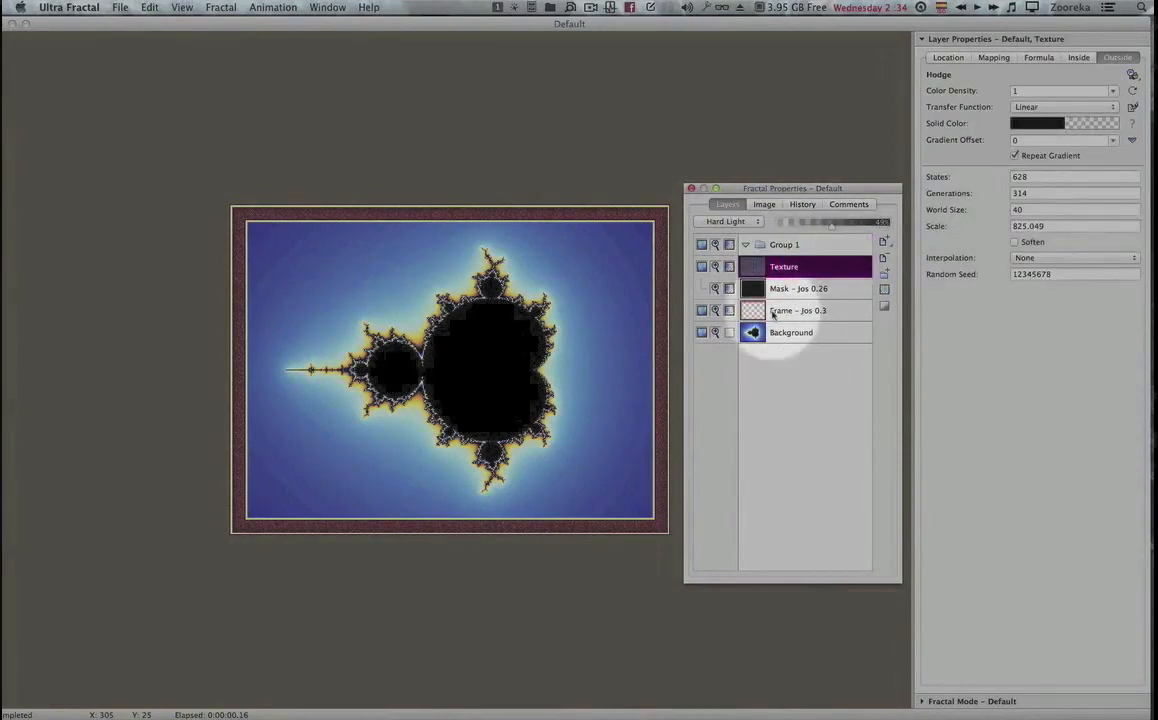
shift+click(773, 312)
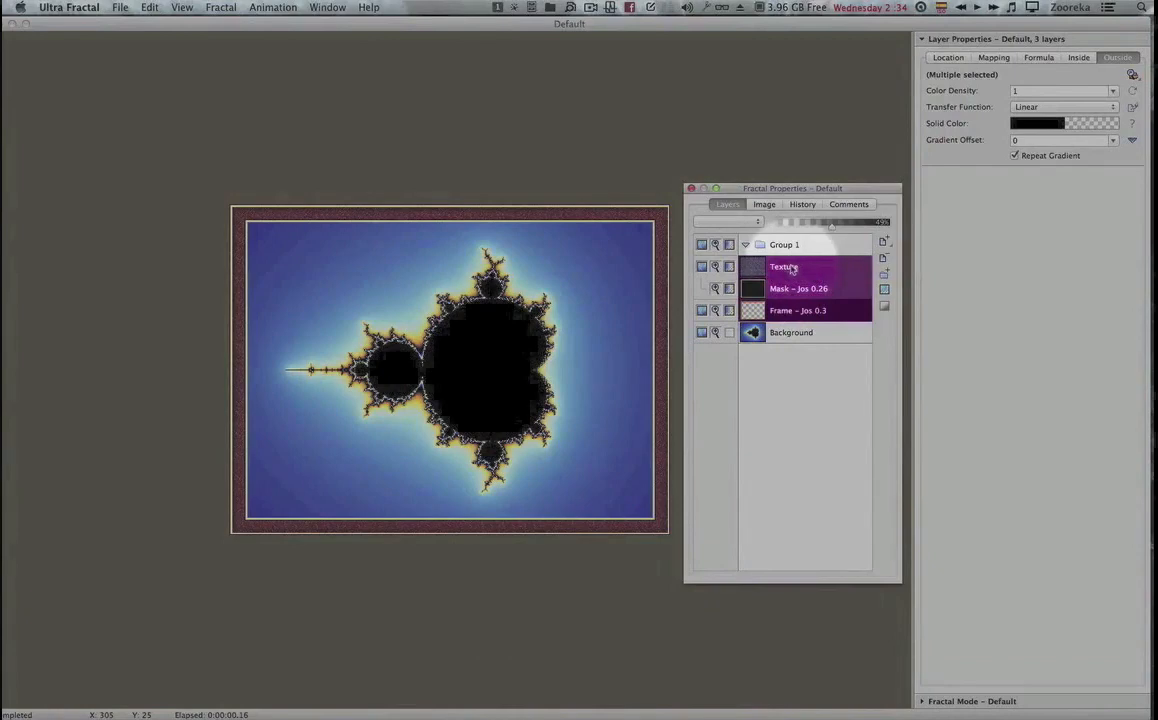
drag(791, 268, 760, 244)
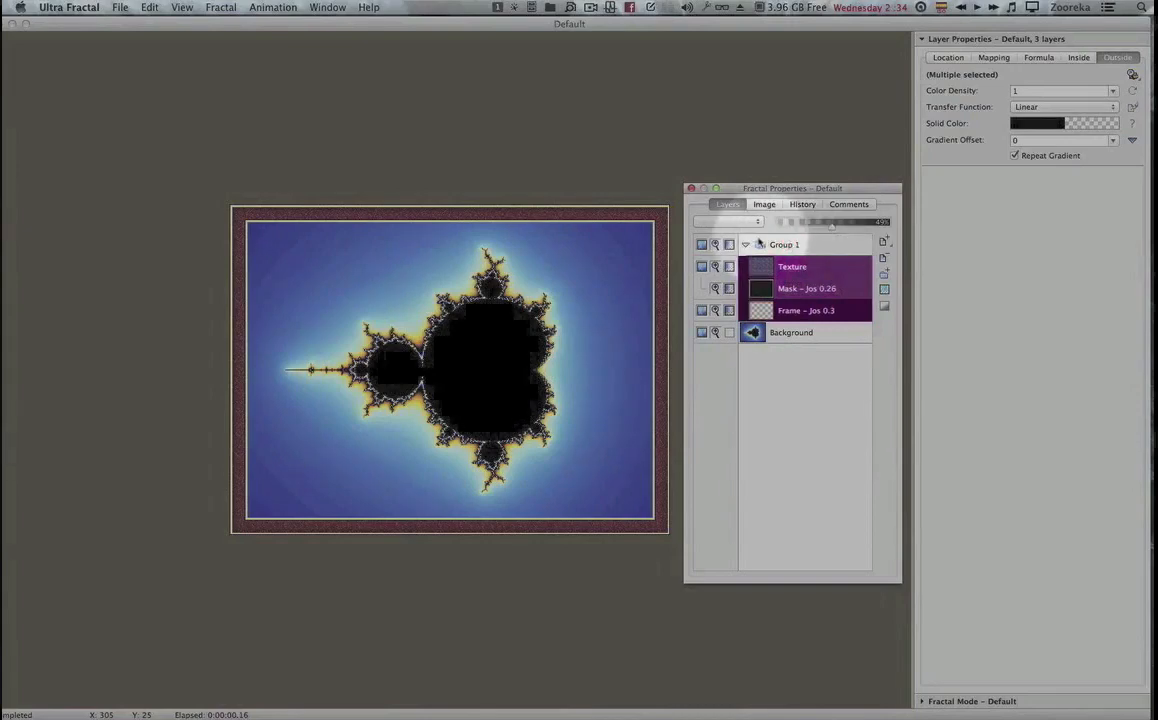
click(746, 245)
click(746, 245)
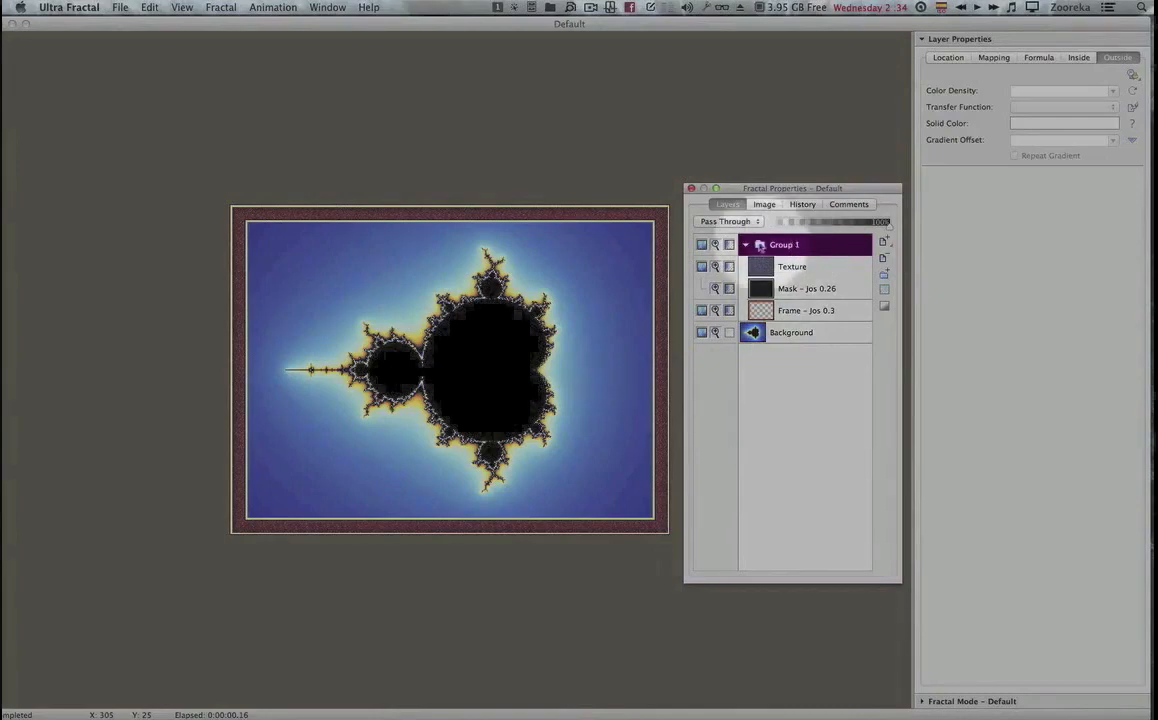
click(746, 245)
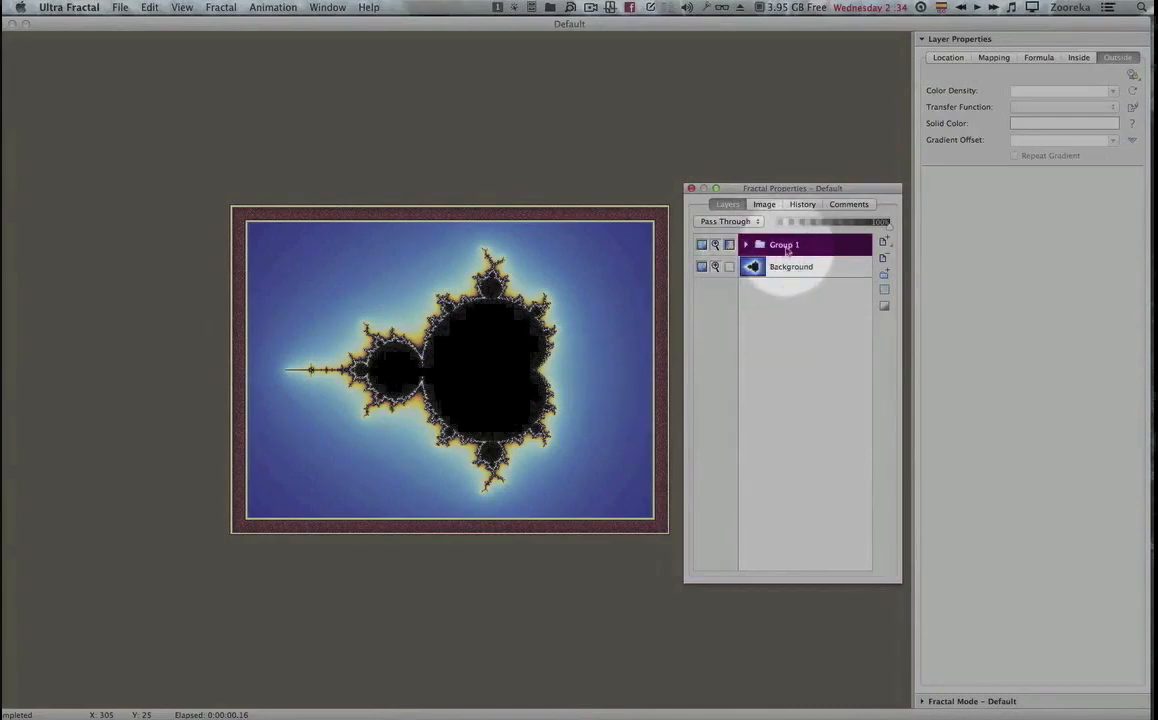
Rename the layer group as Frame.
double_click(786, 246)
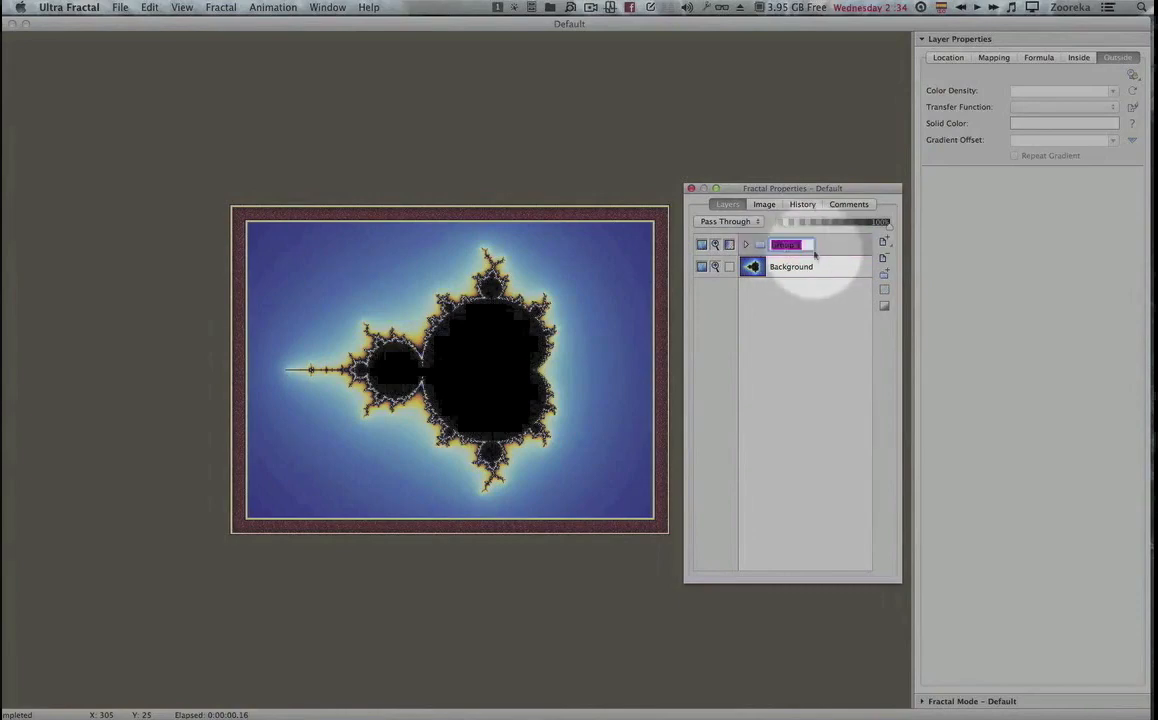
text(Fr)
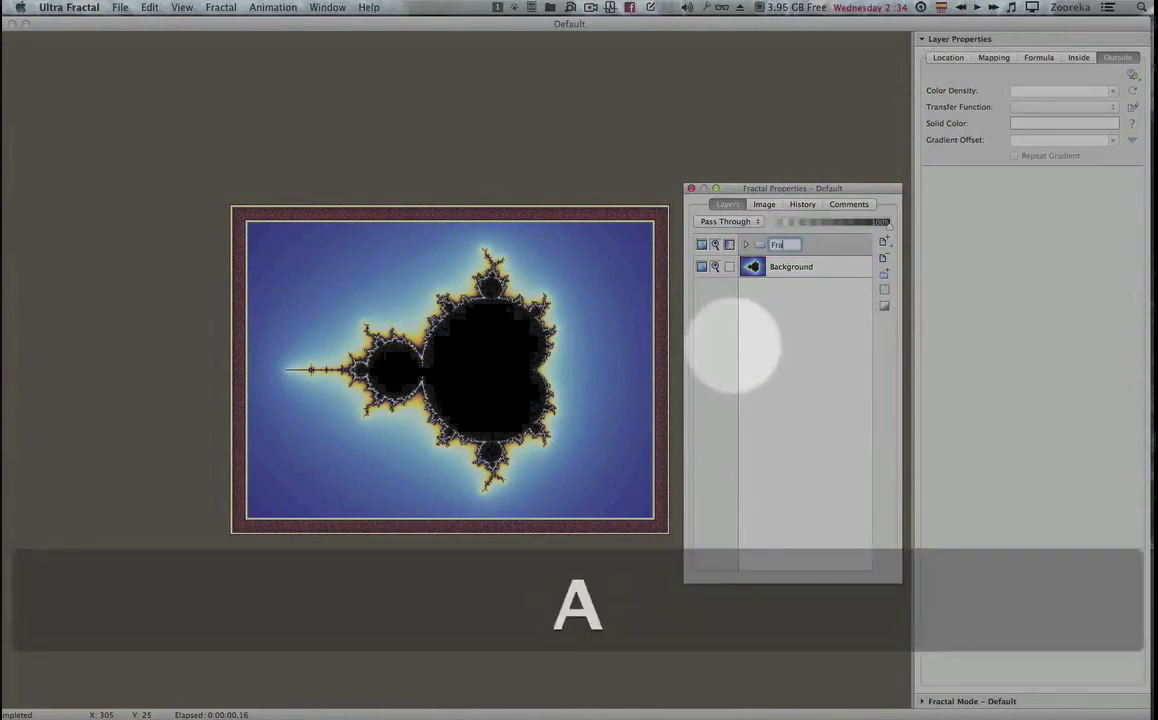
text(ame)
key(Return)
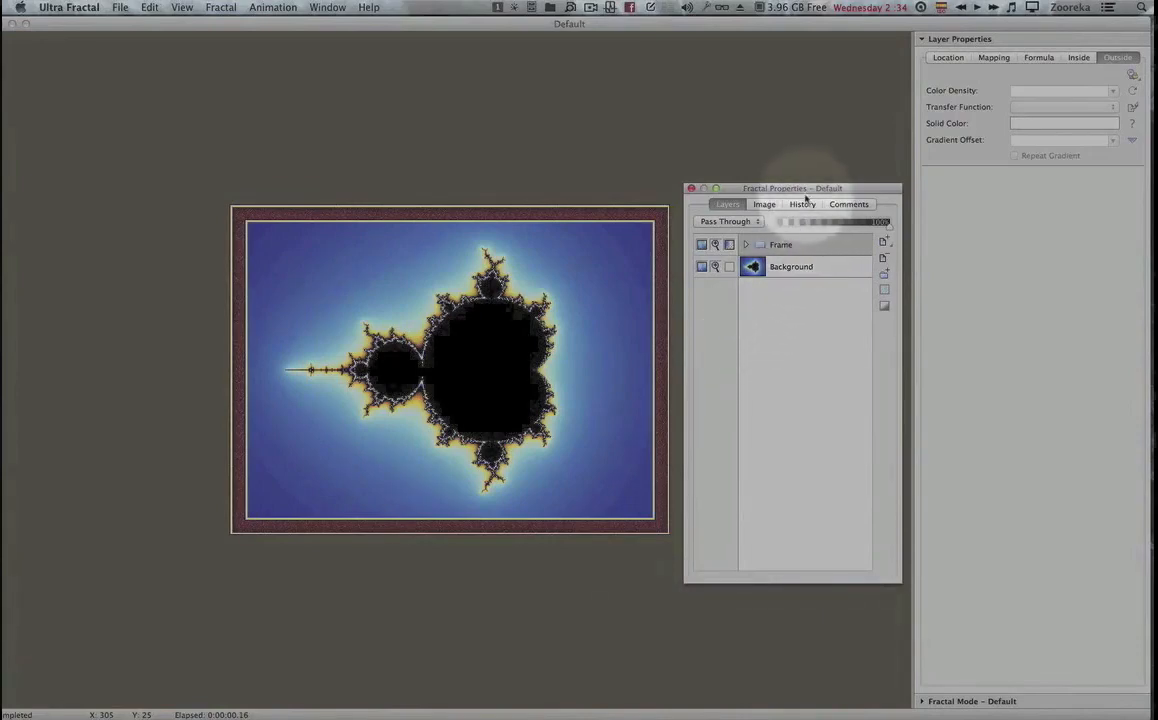
Move the Fractal Properties aside and delete the Background layer, keeping only the Frame group.
drag(806, 196, 864, 128)
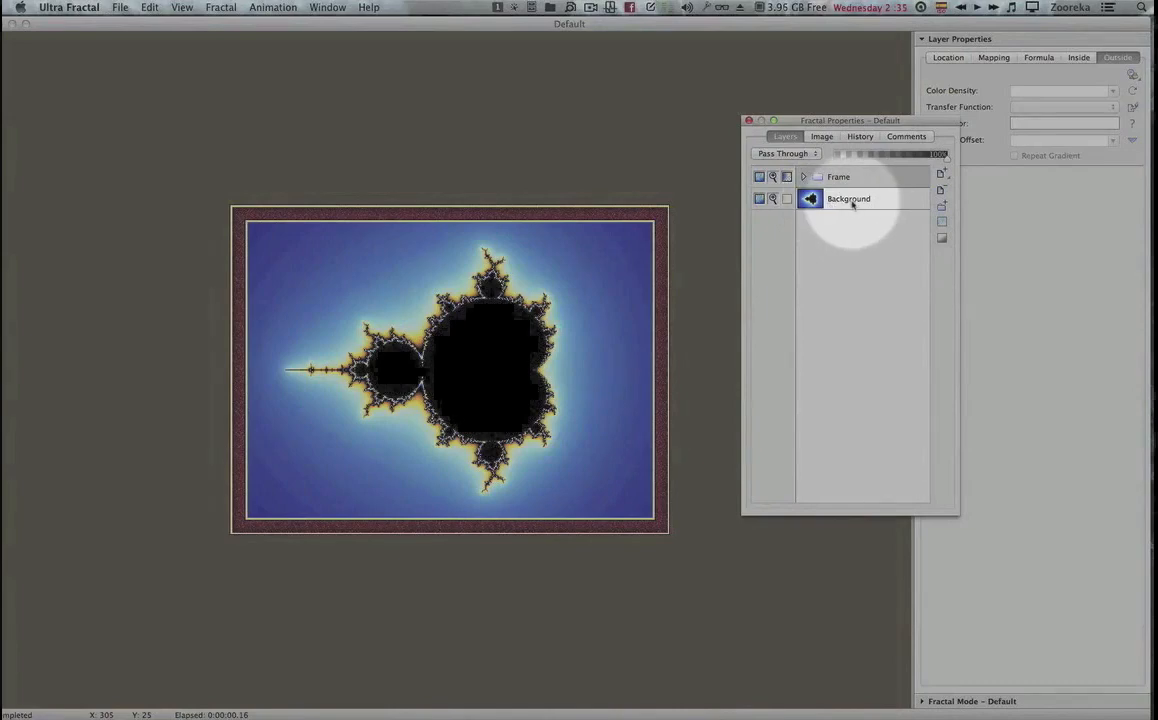
click(852, 200)
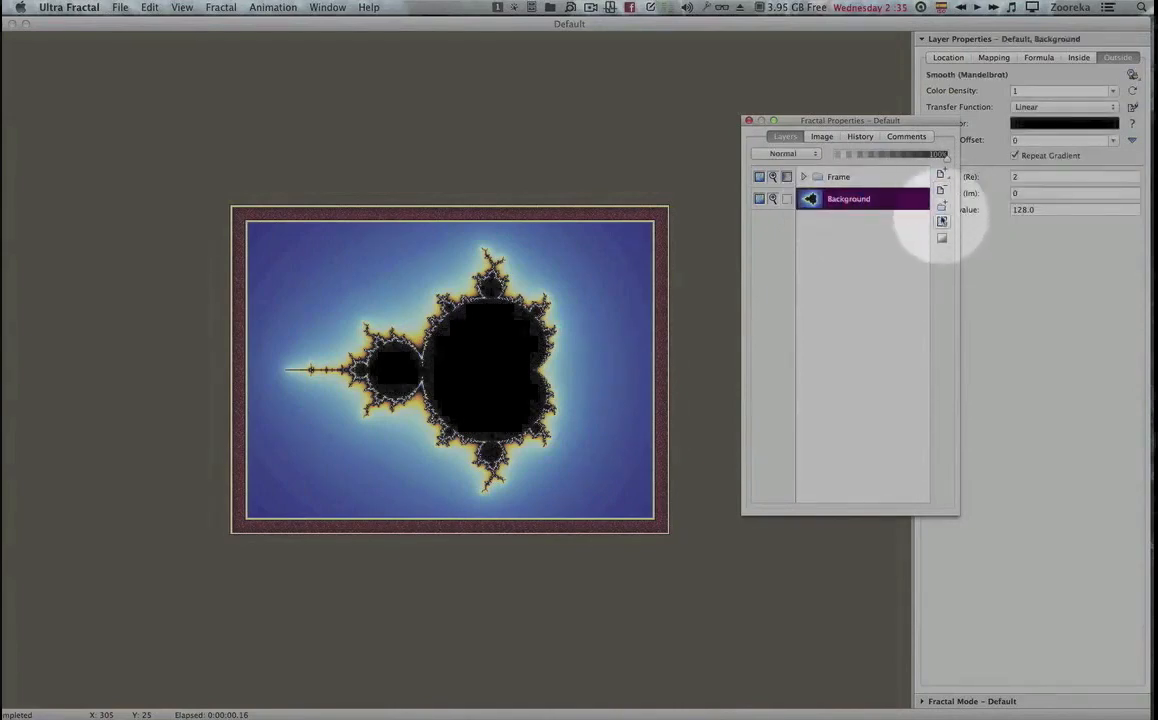
click(941, 195)
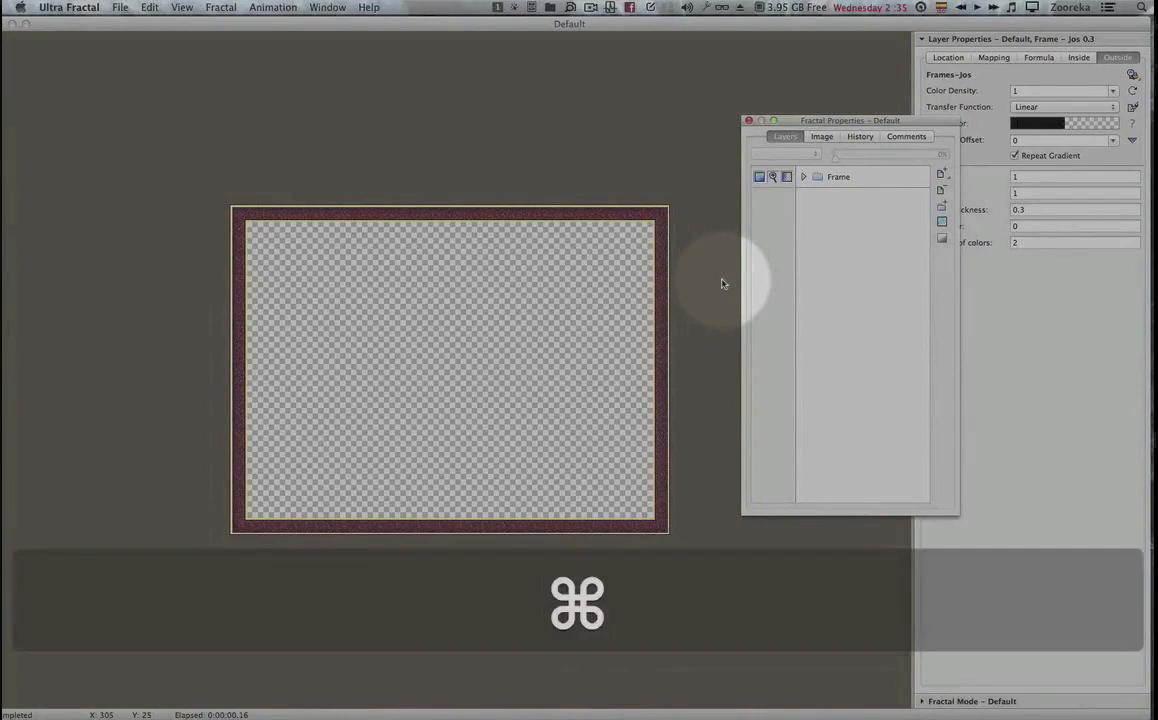
key(super+a)
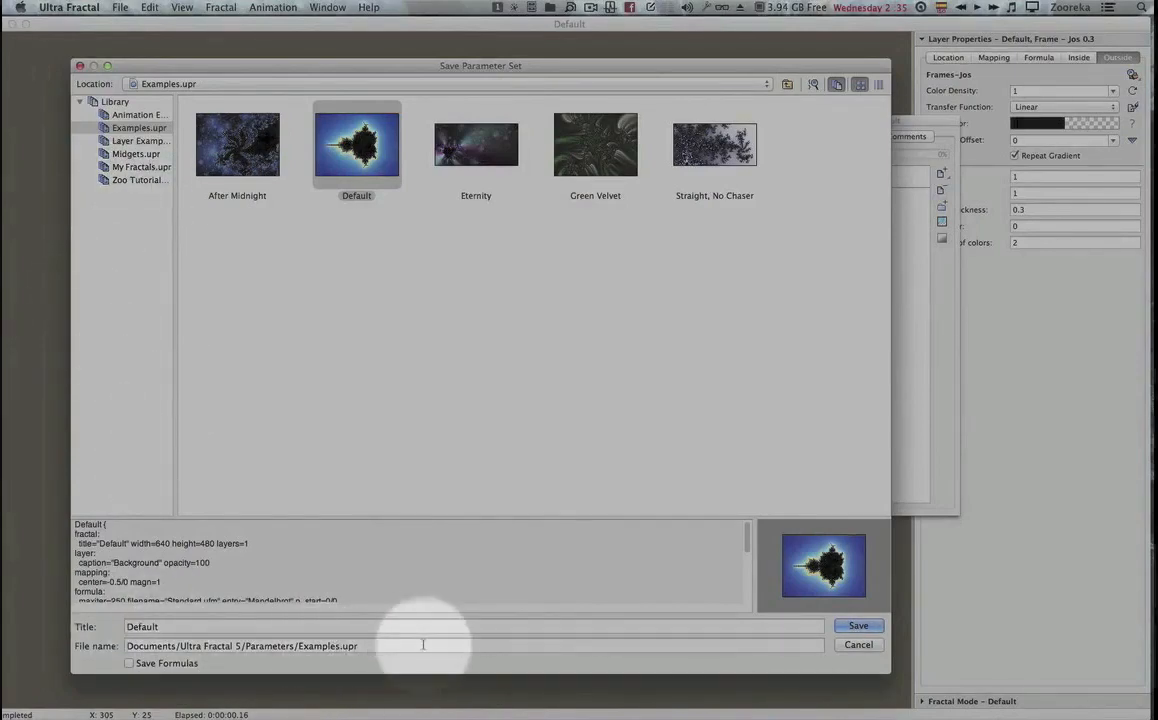
click(866, 647)
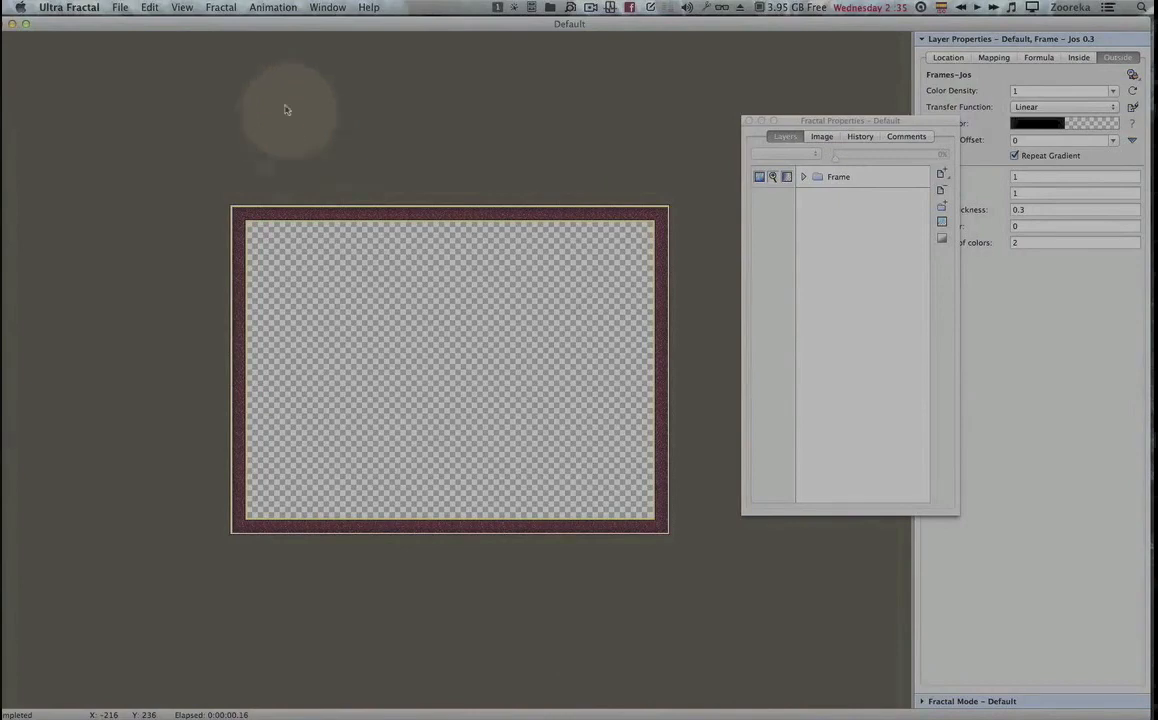
click(126, 11)
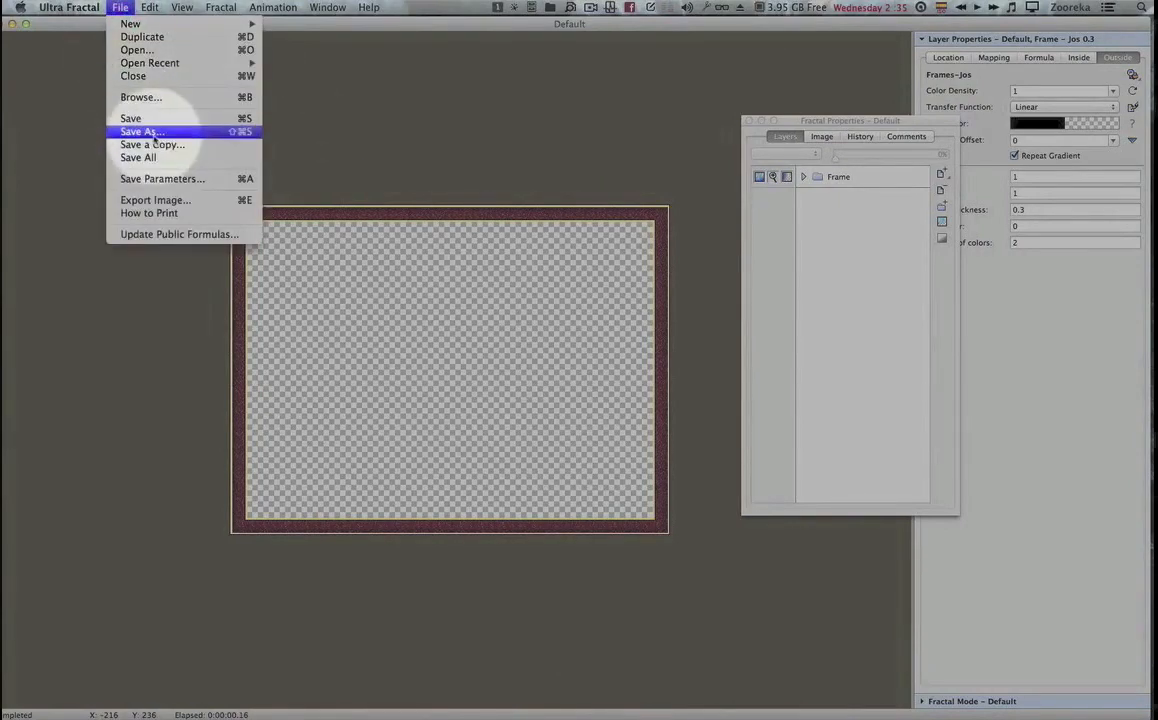
click(153, 134)
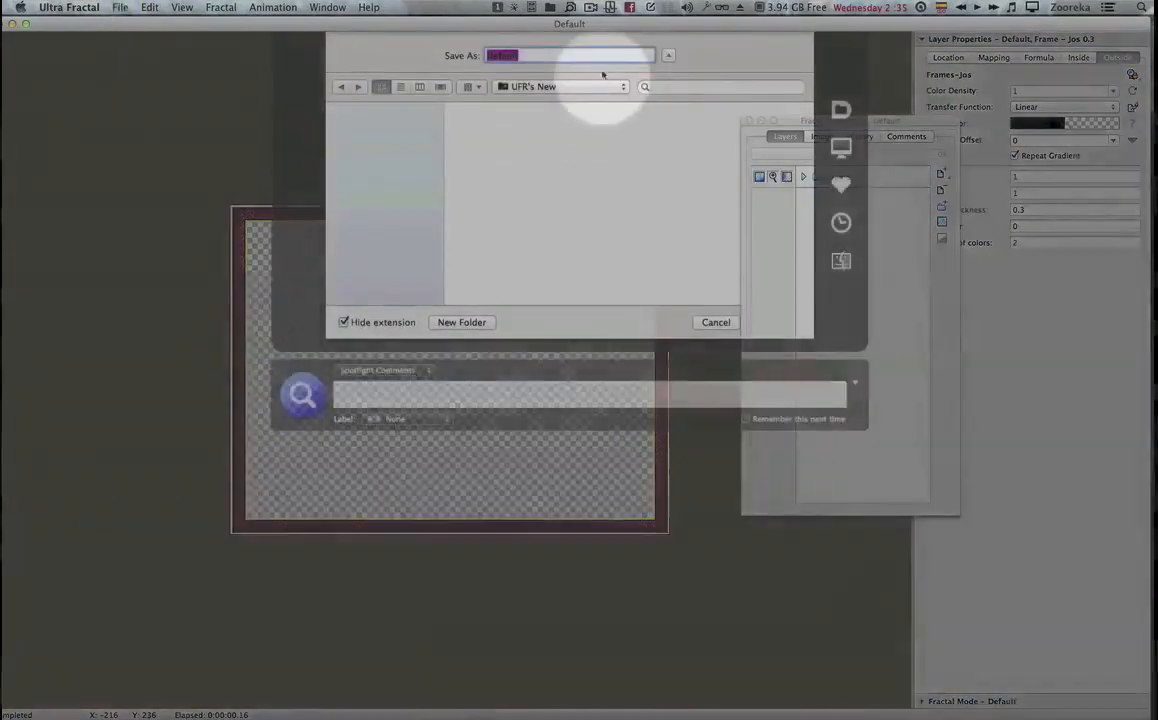
drag(440, 140, 405, 178)
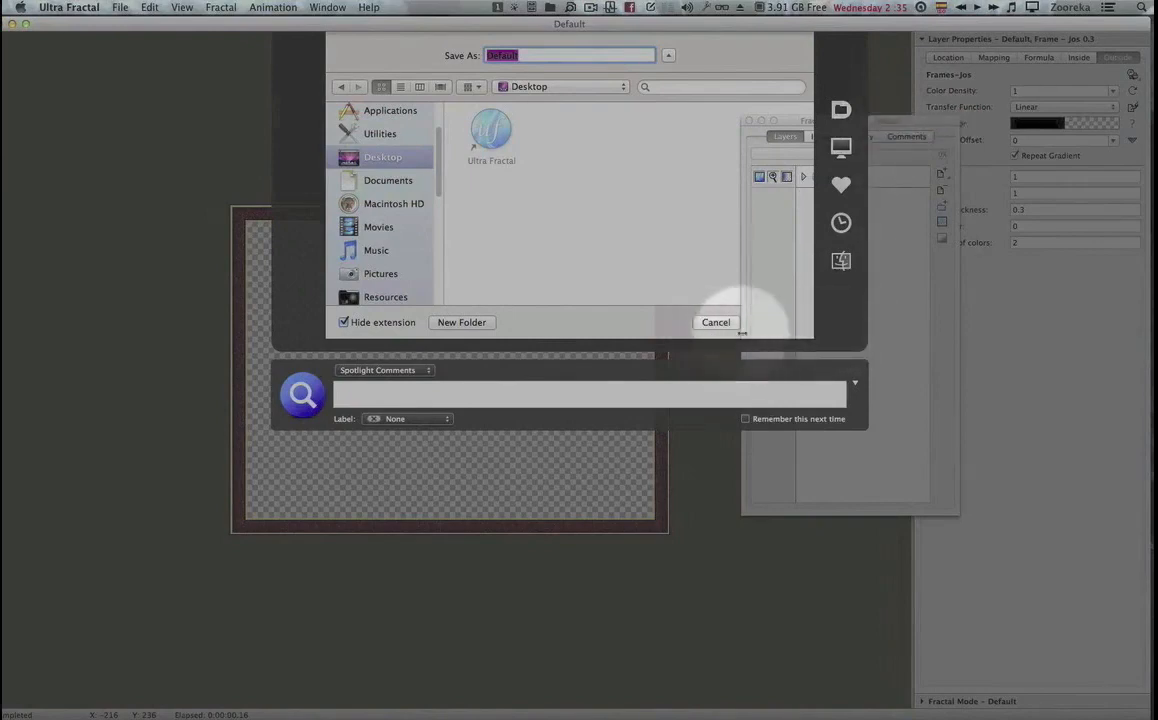
click(832, 411)
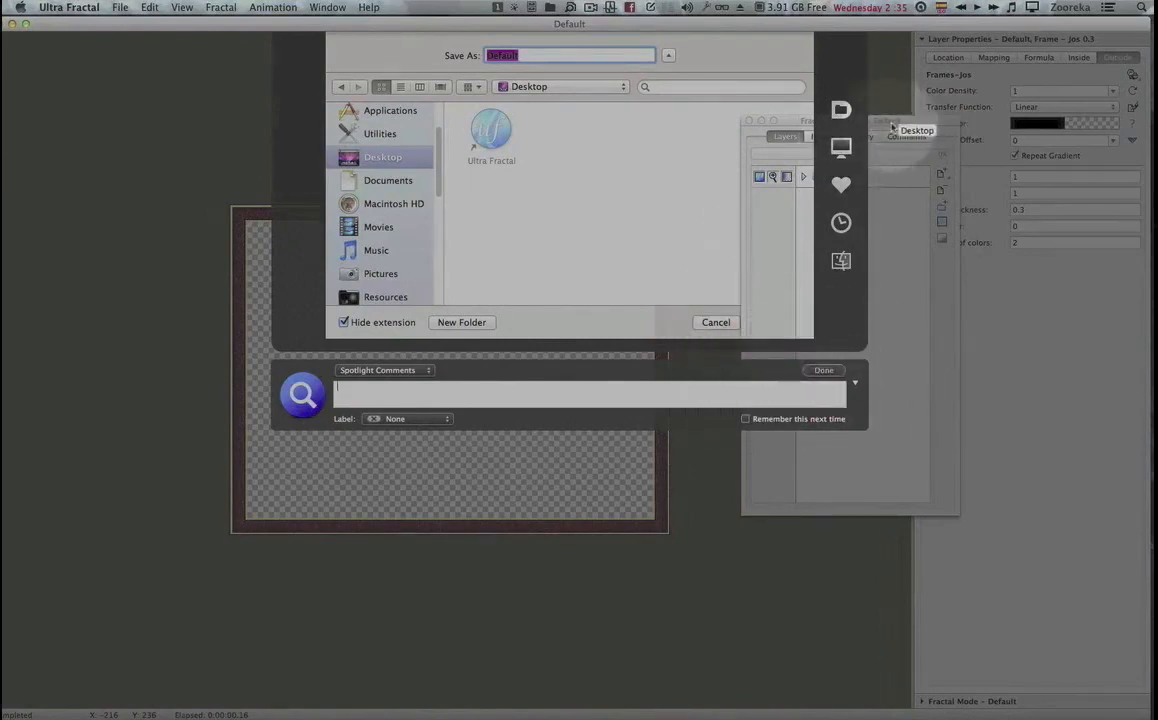
click(716, 324)
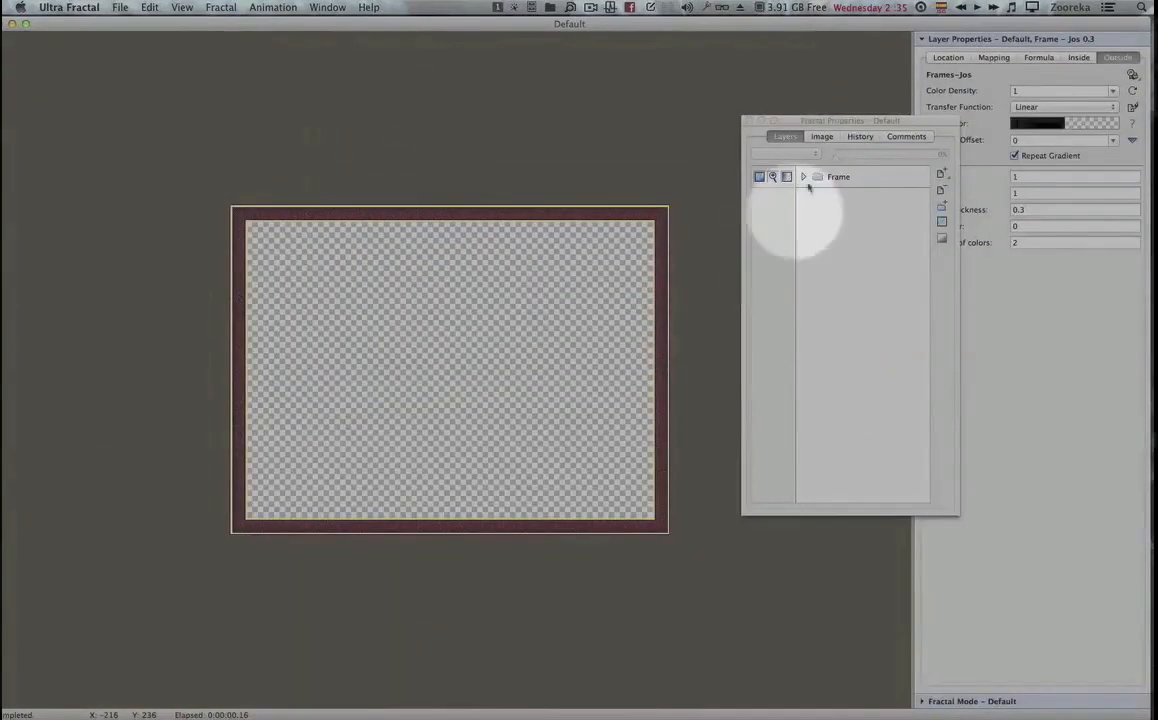
Move the Fractal Properties out of the way and begin saving the fractal under a new name in the Documents/Ultra Fractal 5 folder.
drag(790, 127, 463, 435)
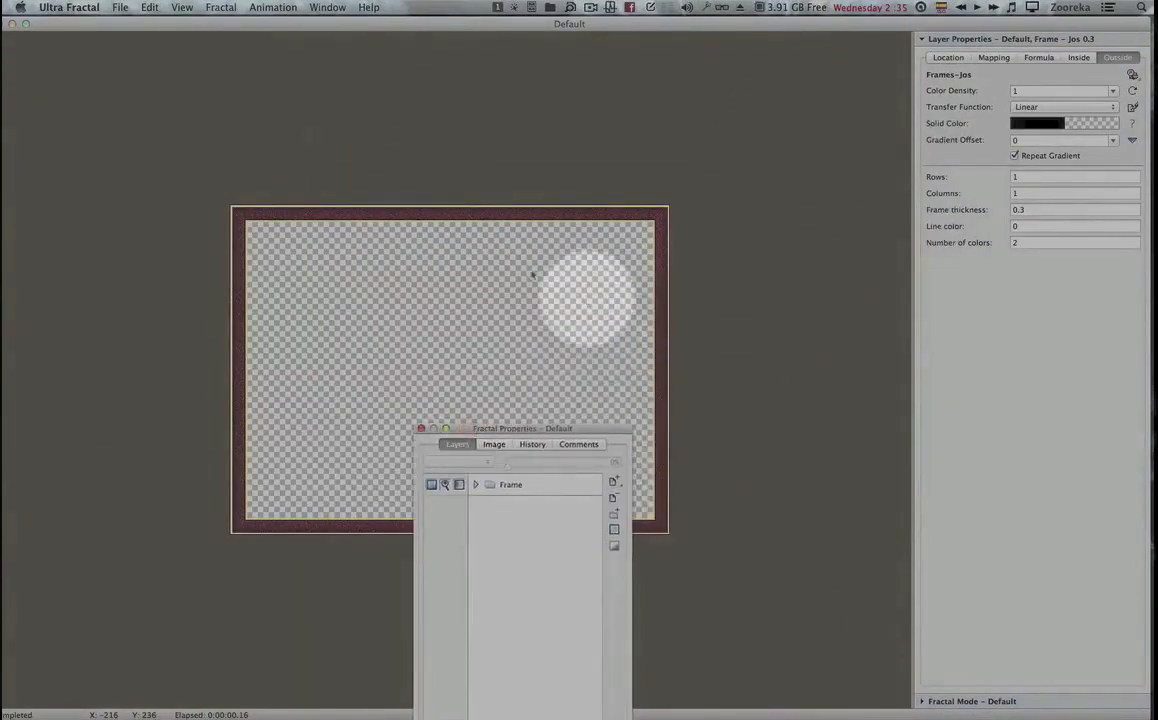
click(119, 9)
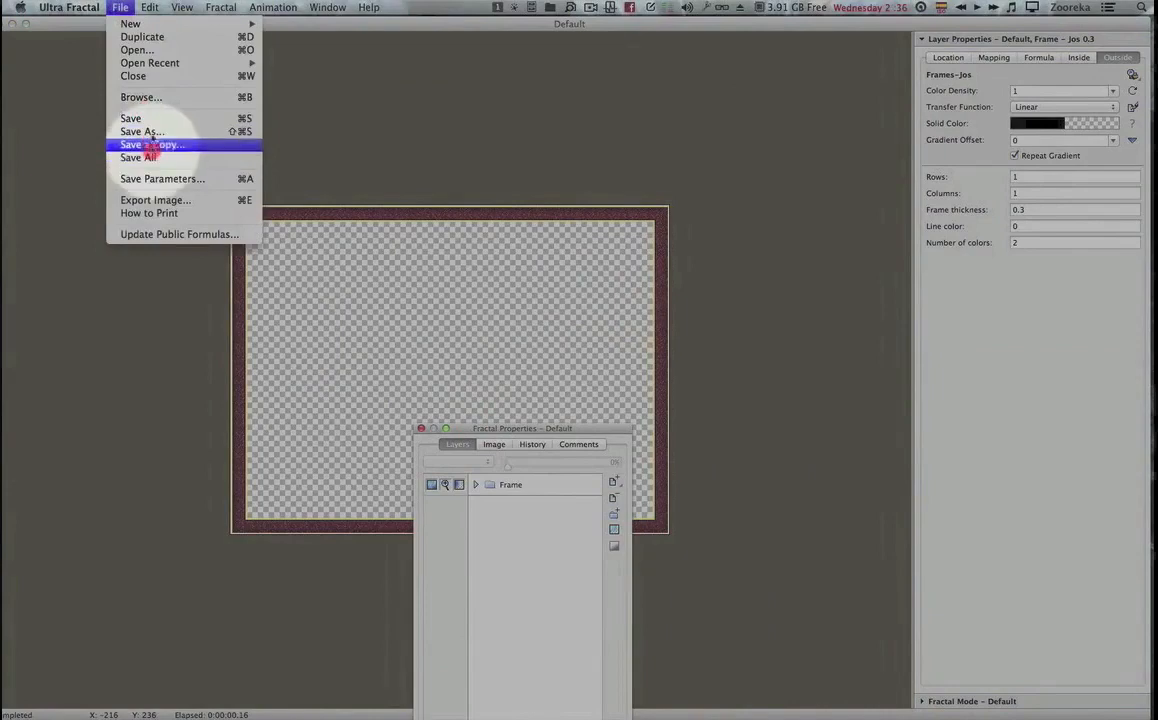
click(151, 133)
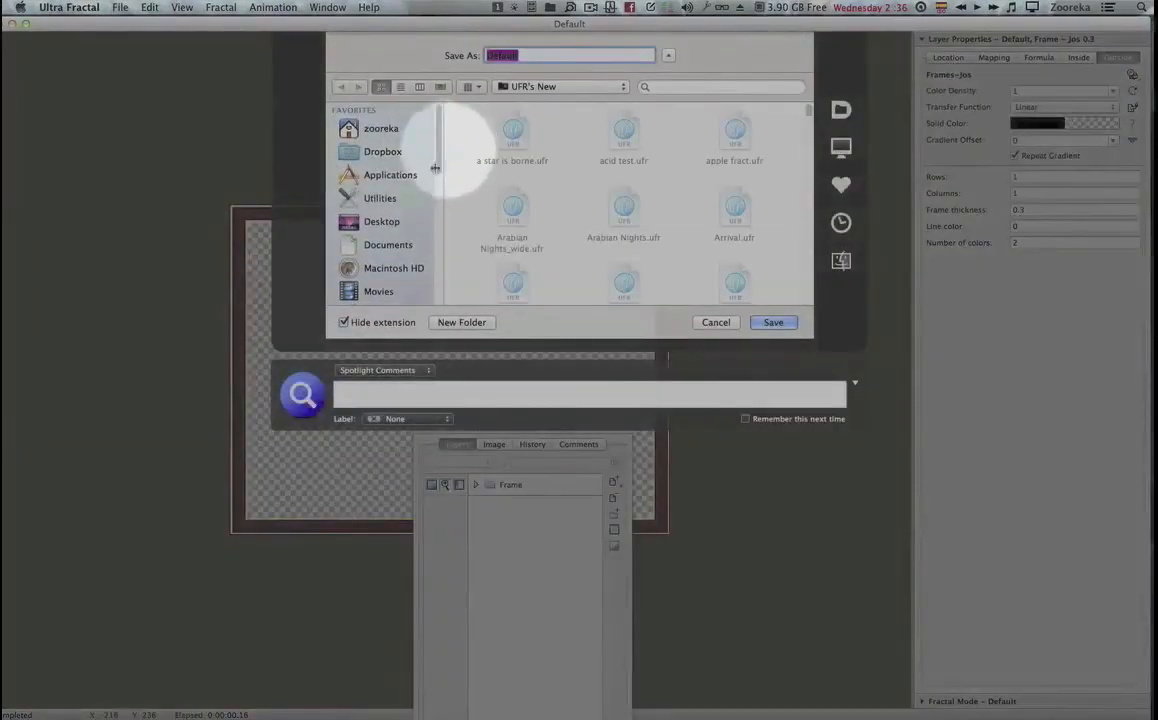
click(410, 245)
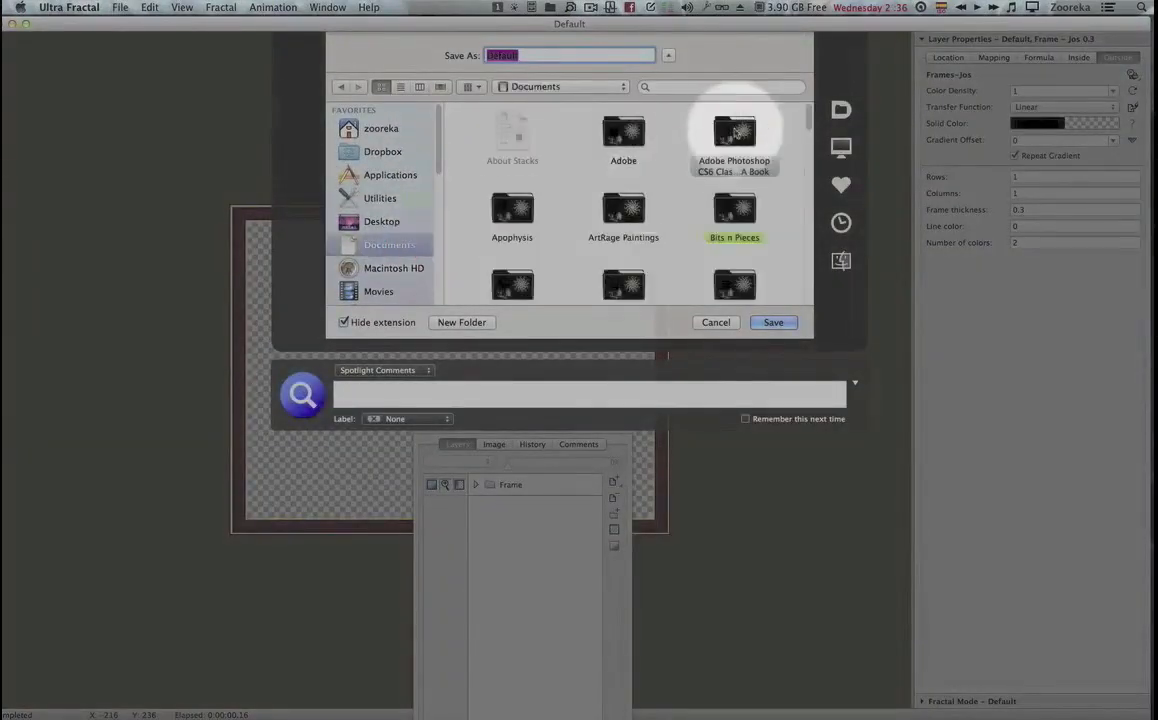
click(805, 170)
drag(805, 170, 808, 261)
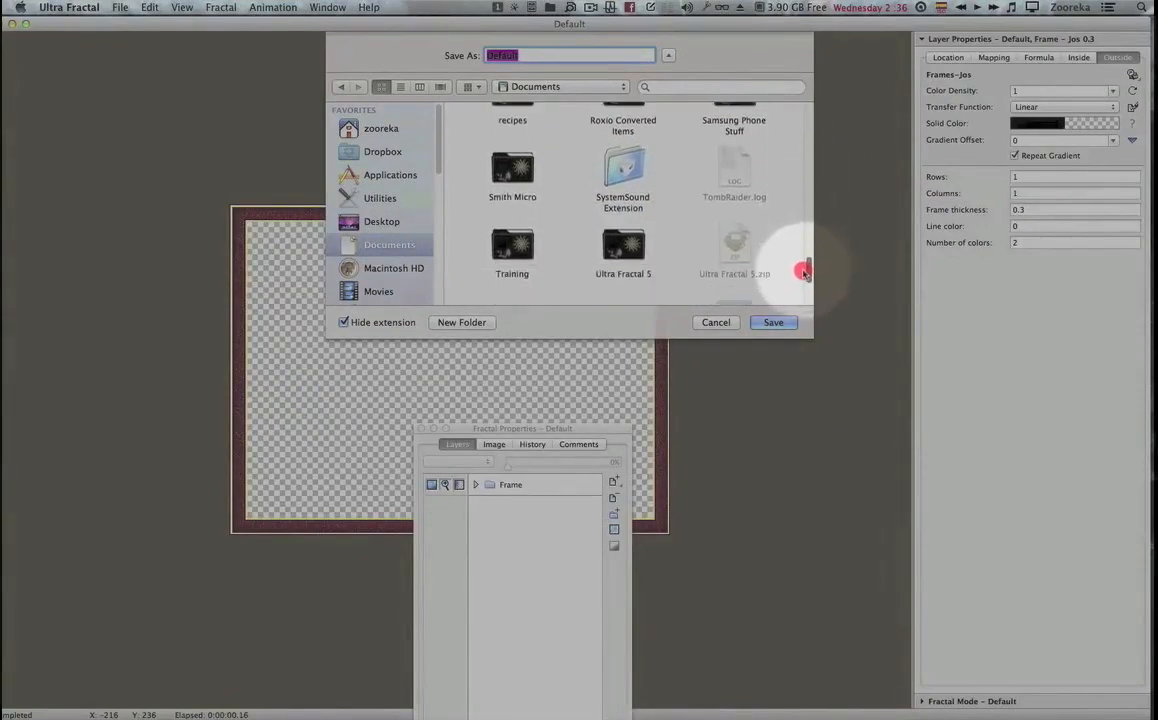
click(638, 255)
double_click(638, 255)
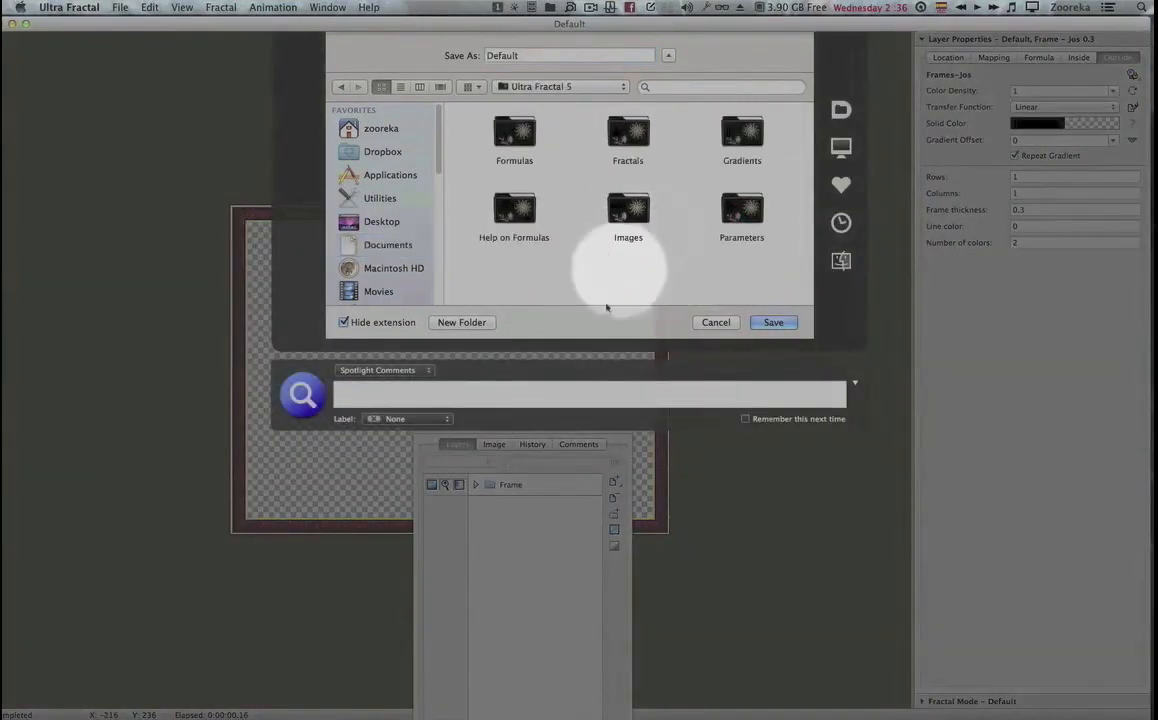
Create a new folder named Assets inside the Ultra Fractal 5 folder.
click(463, 323)
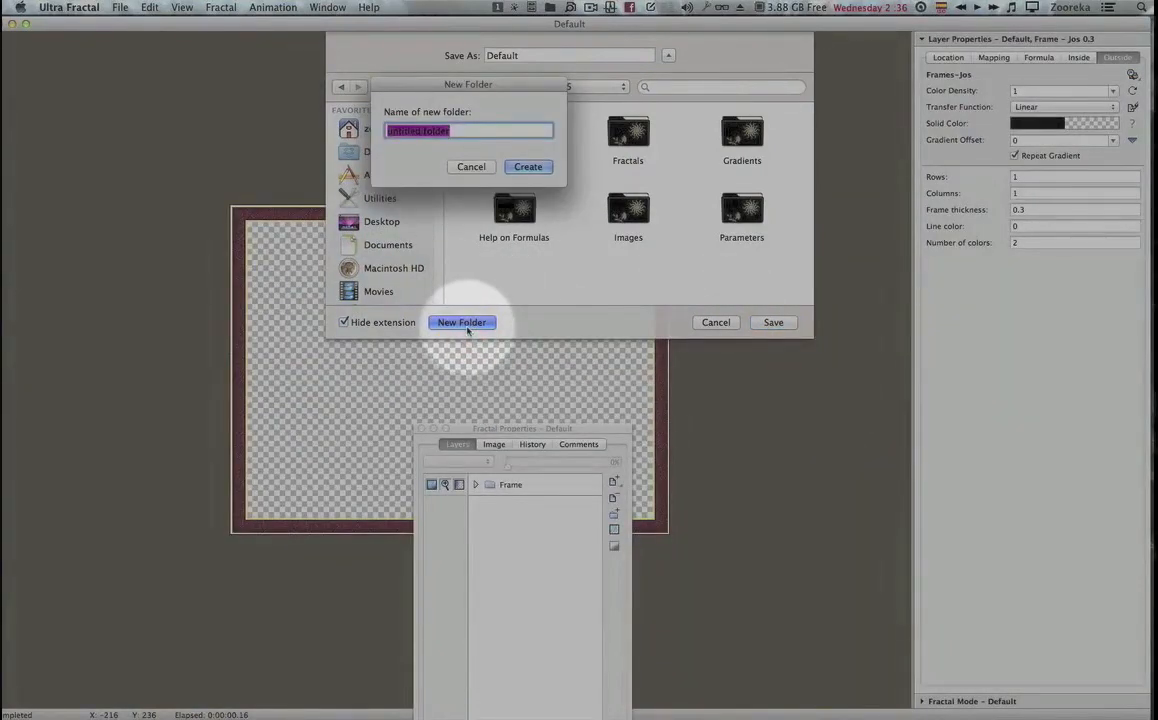
text(Asset)
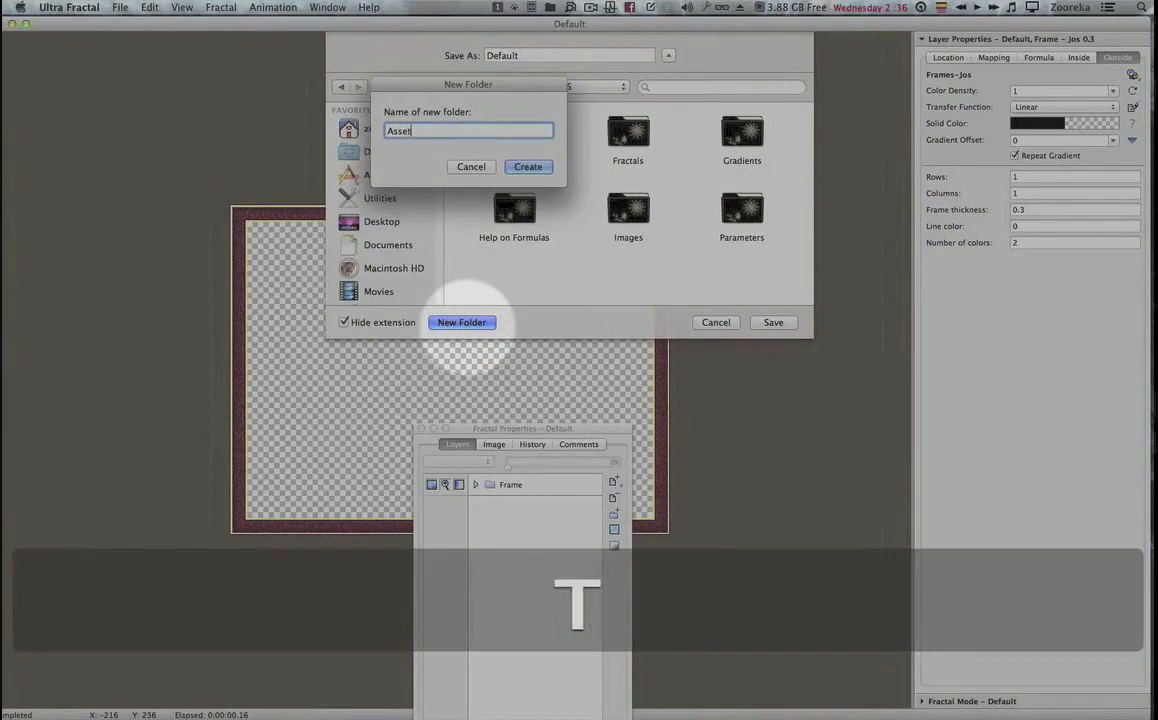
text(s)
click(528, 166)
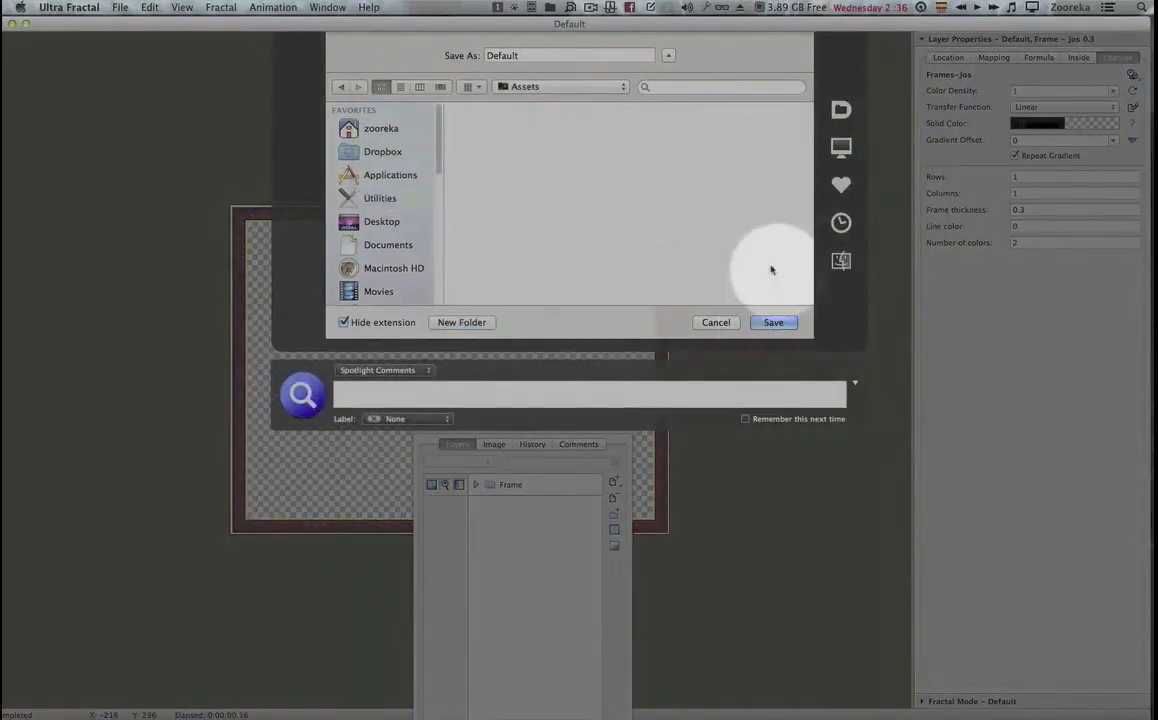
Name the fractal file Frame and save it in the Assets folder.
double_click(508, 56)
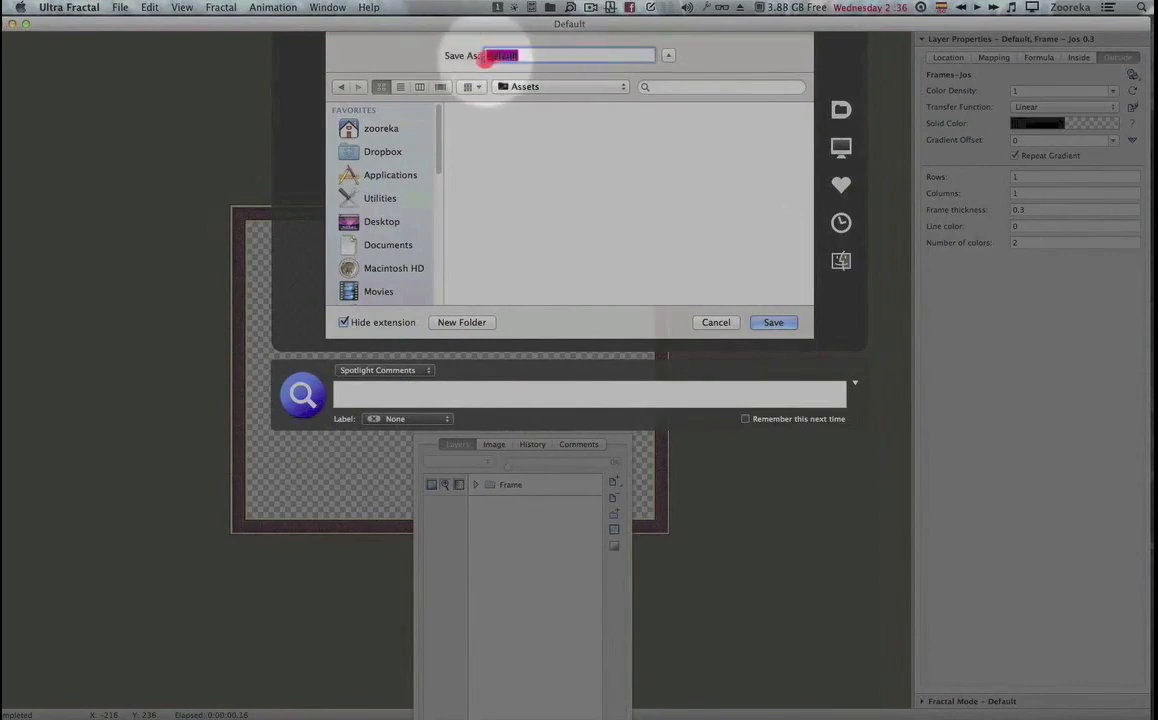
text(Frame)
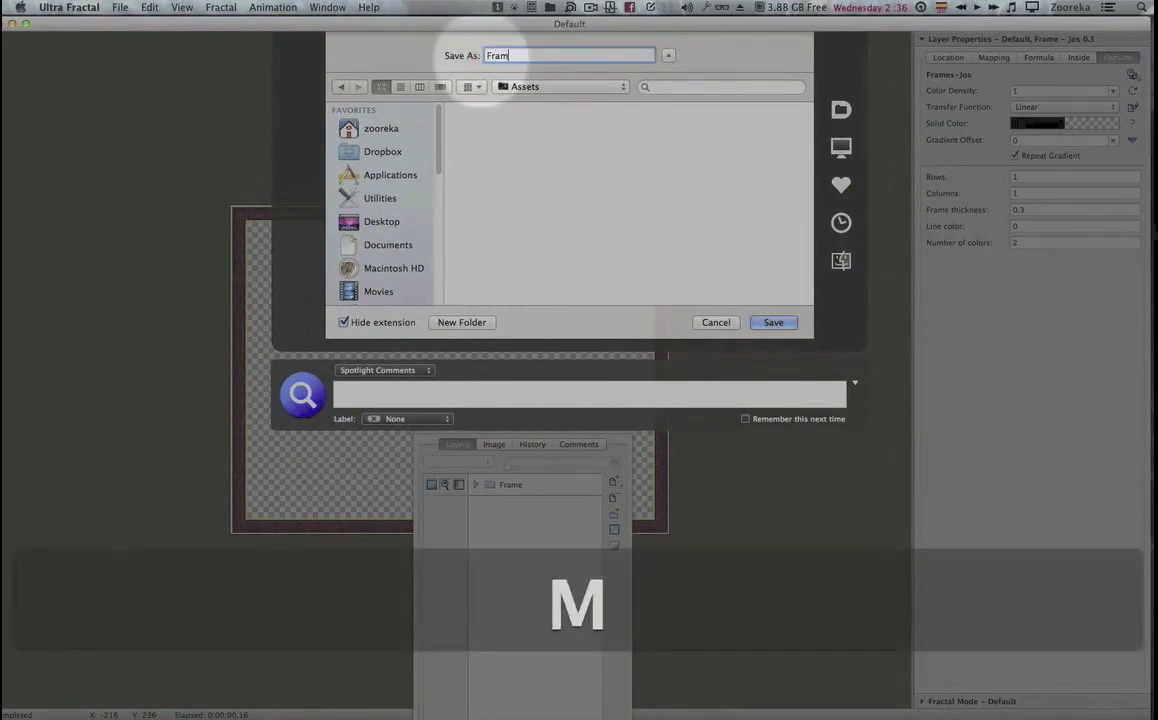
click(775, 322)
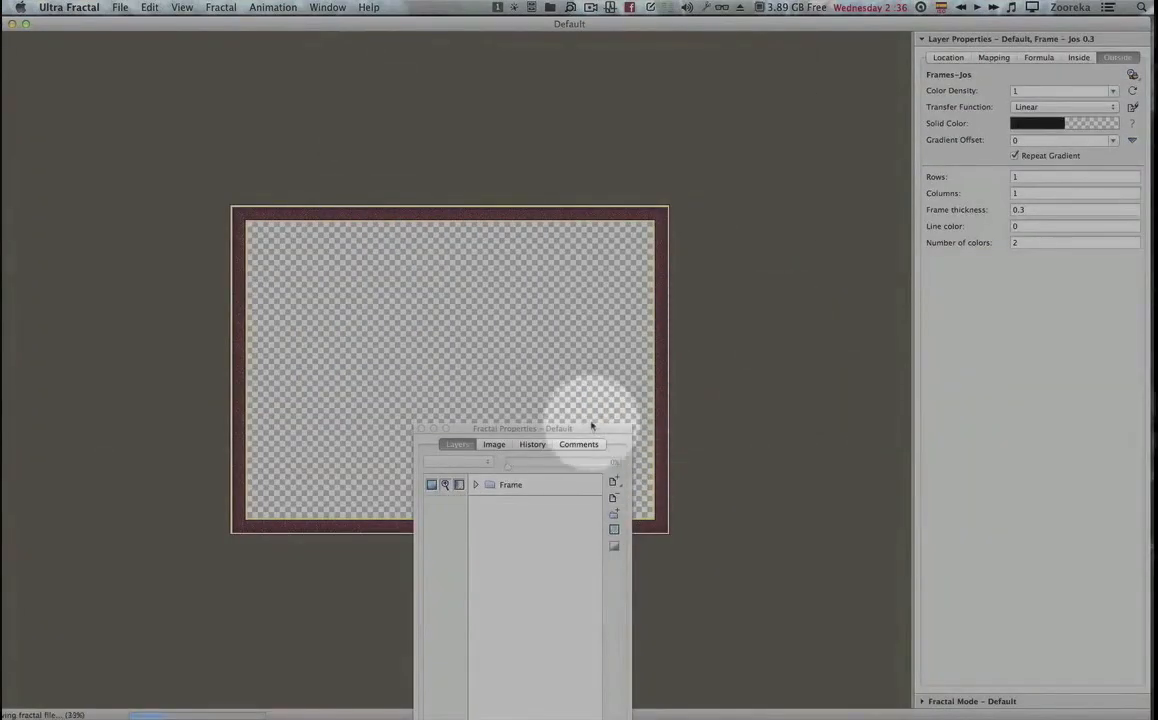
Dock the Fractal Properties above the Layer Properties and close the Frame fractal without saving further changes.
drag(571, 432, 1070, 46)
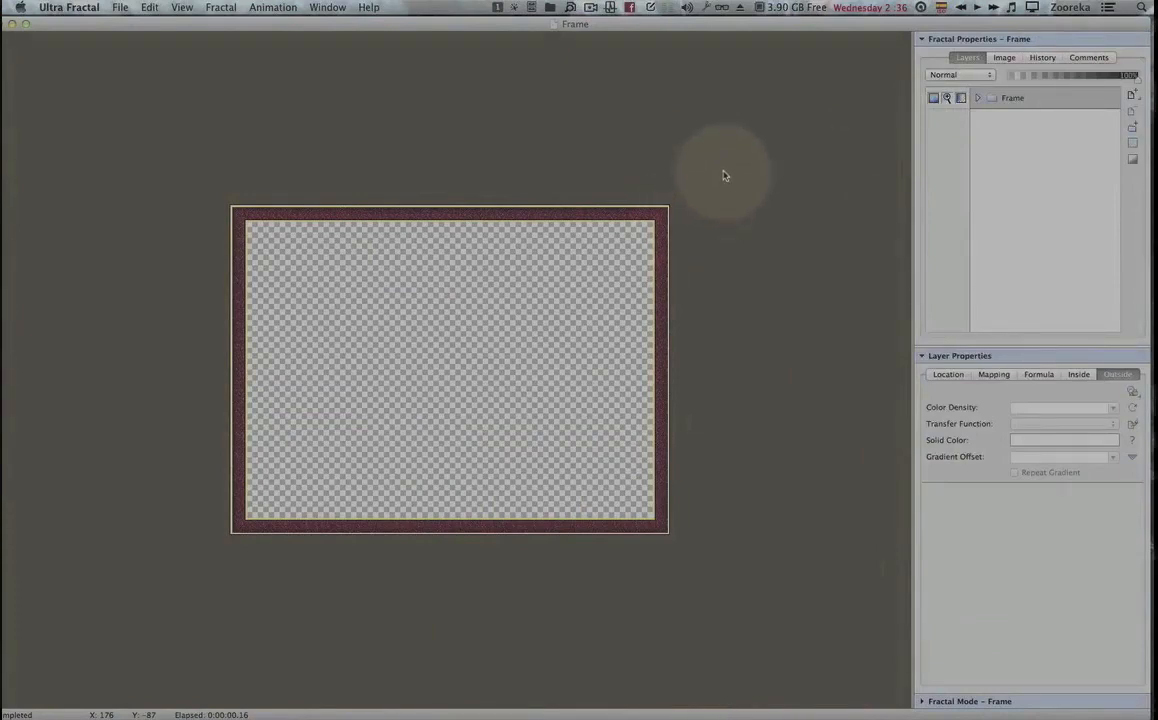
key(super+w)
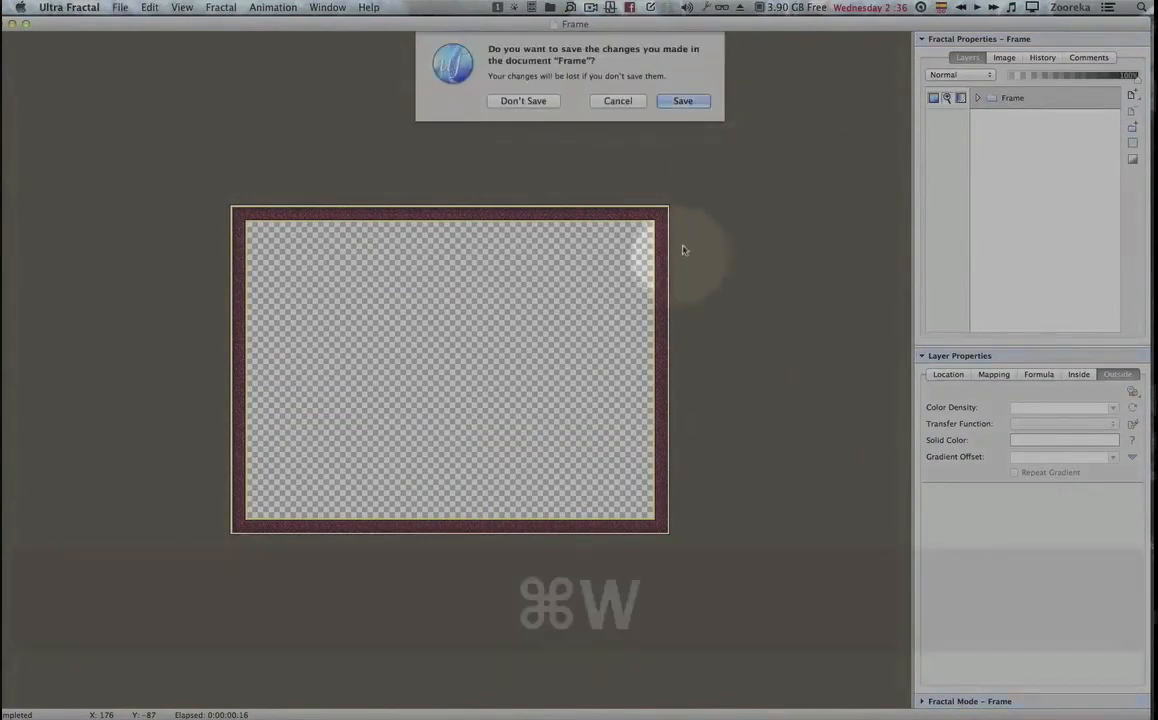
click(548, 104)
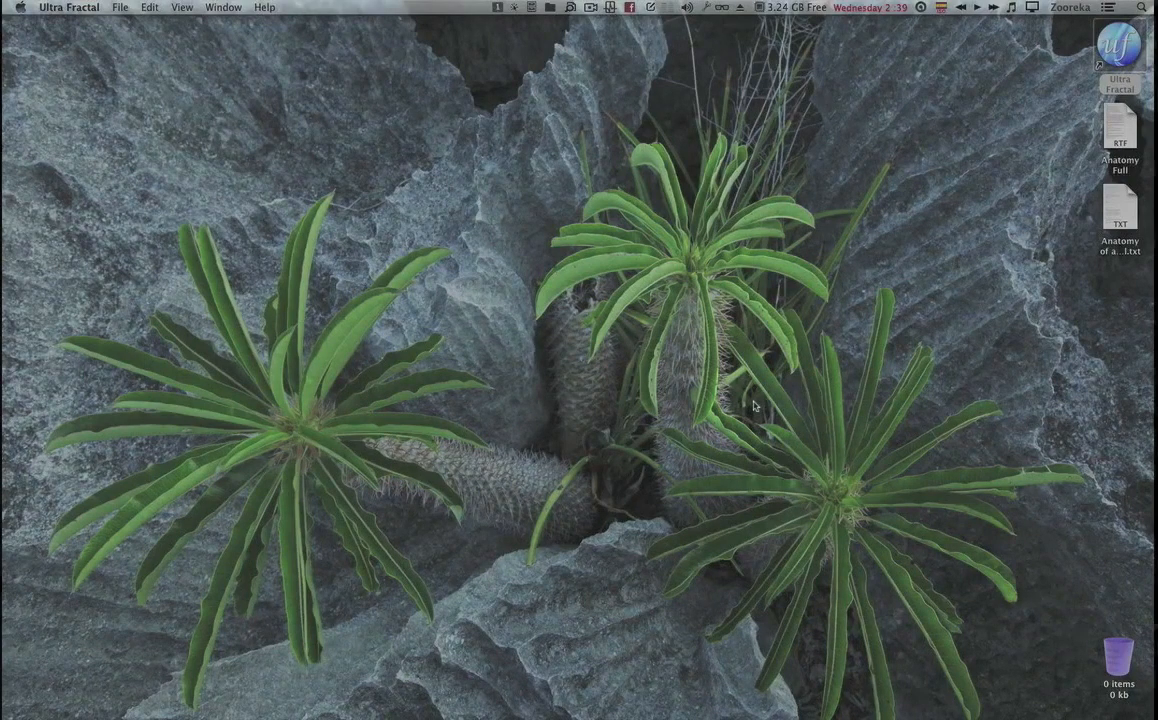
Browse the parameter library and open the Default fractal from Examples.upr.
key(super+n)
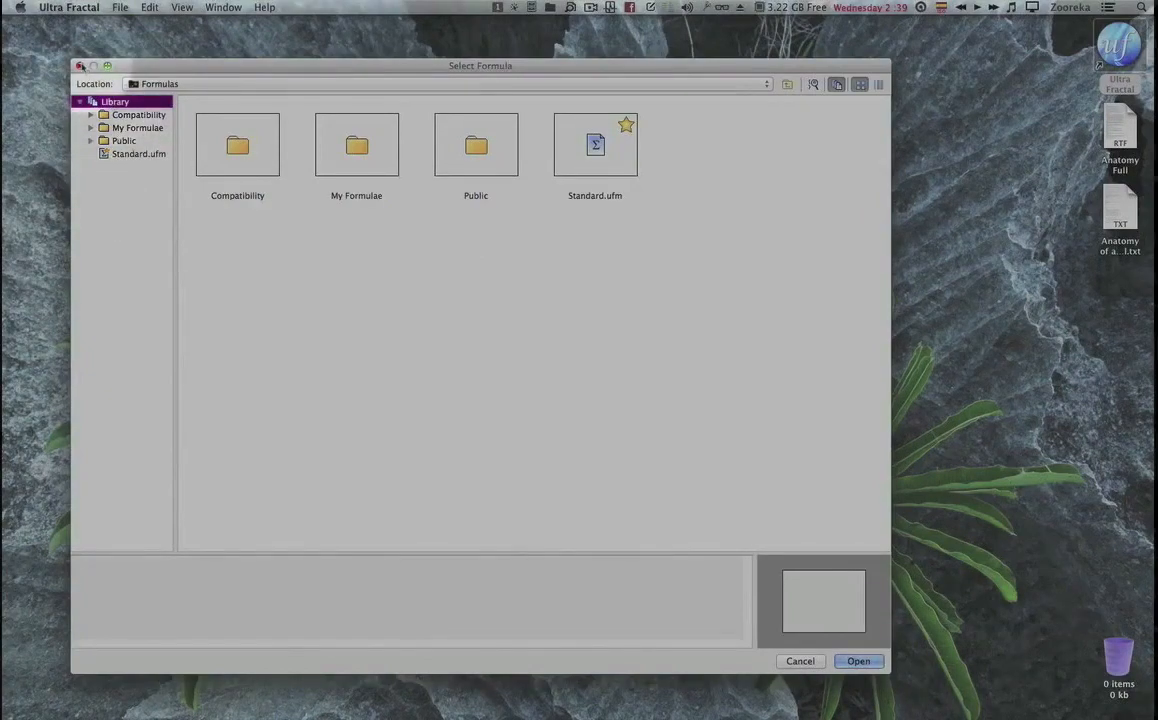
click(80, 65)
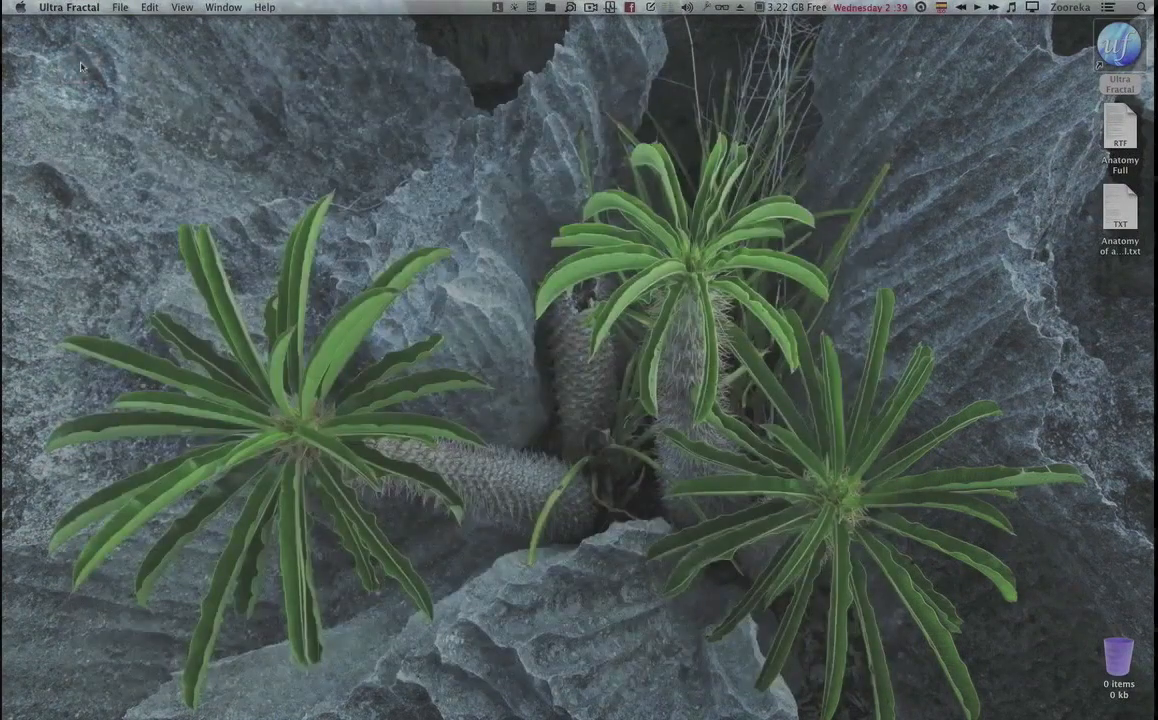
key(super+b)
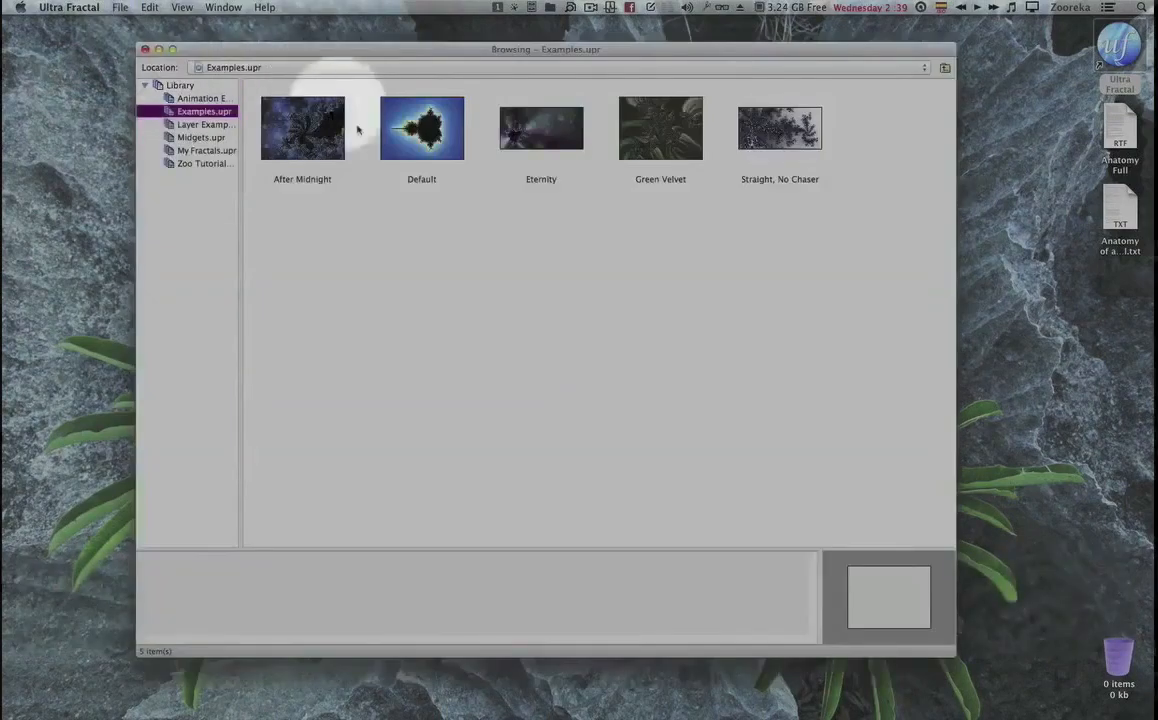
double_click(437, 146)
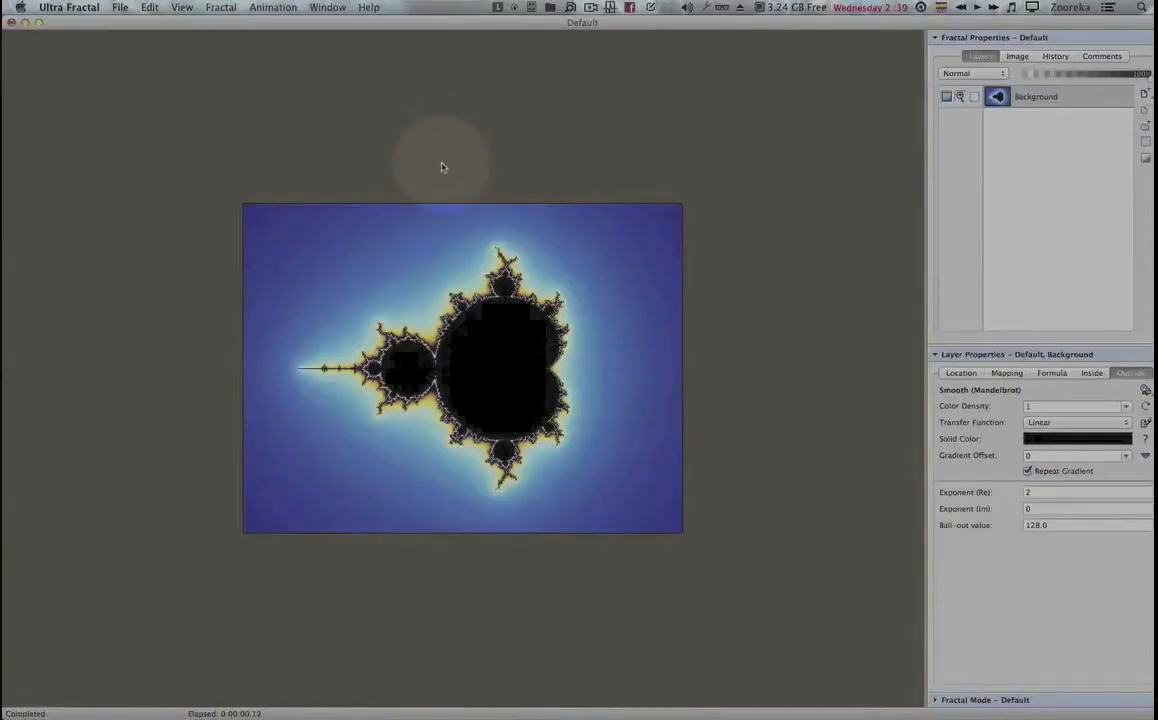
Shrink the Default fractal window, close the browser behind it and centre the fractal window on the desktop.
click(39, 23)
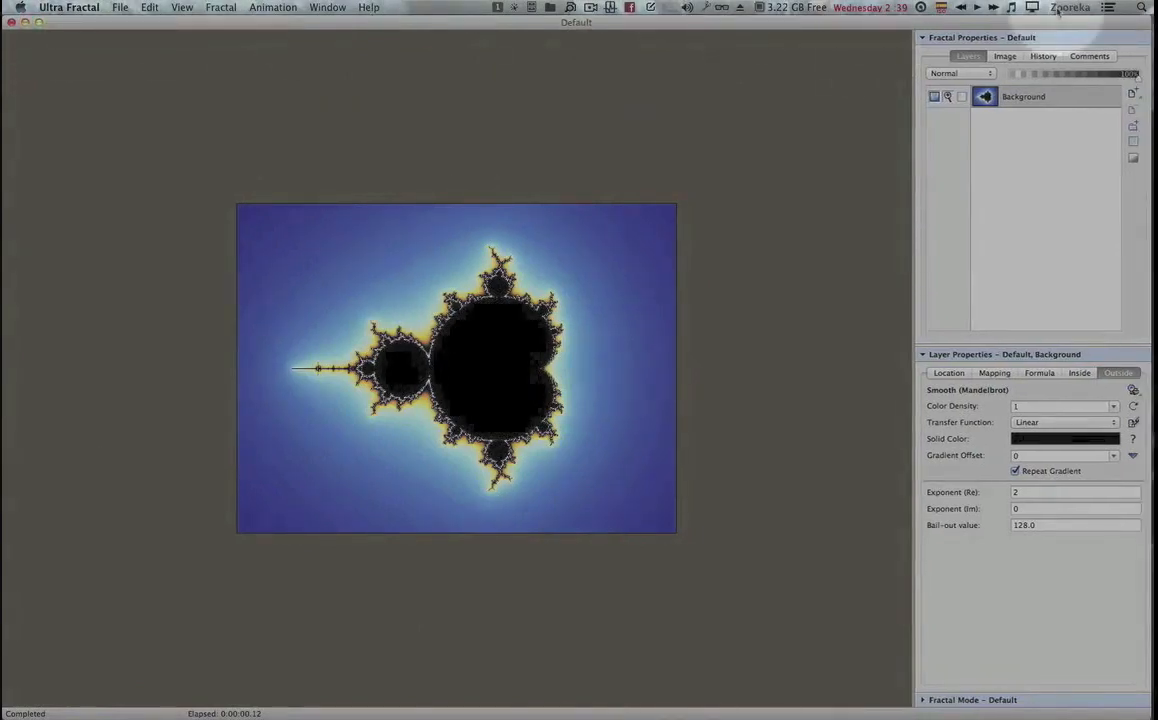
drag(1146, 14, 922, 132)
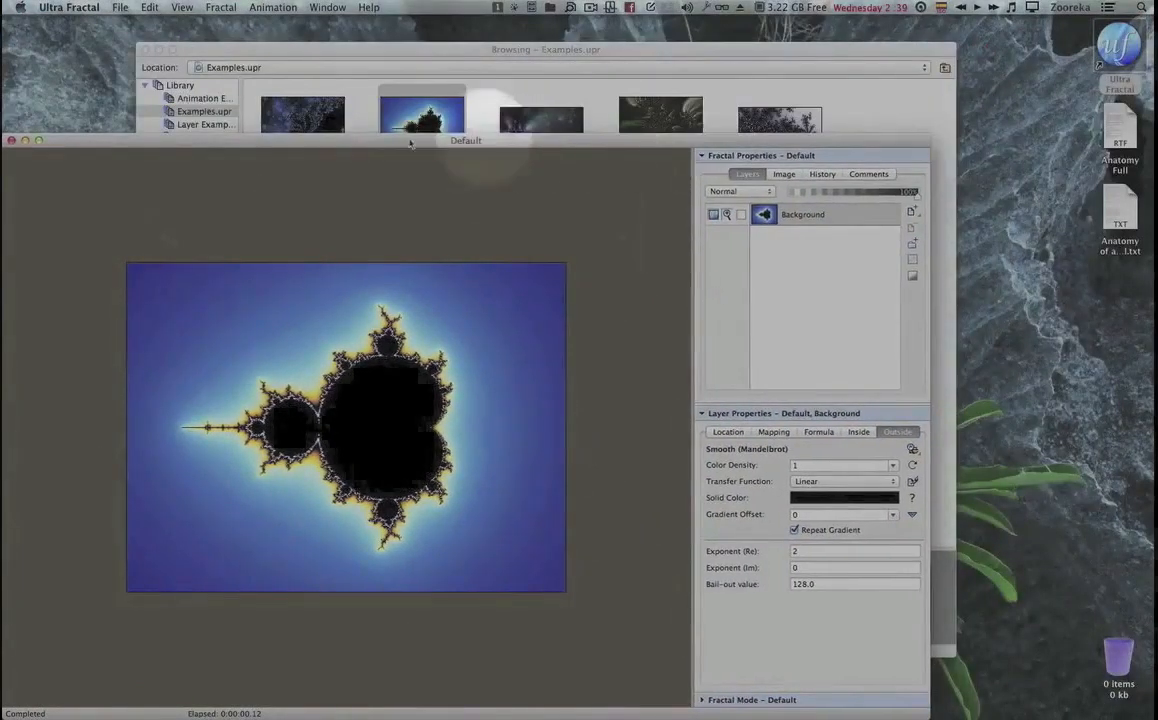
click(145, 49)
drag(232, 148, 292, 63)
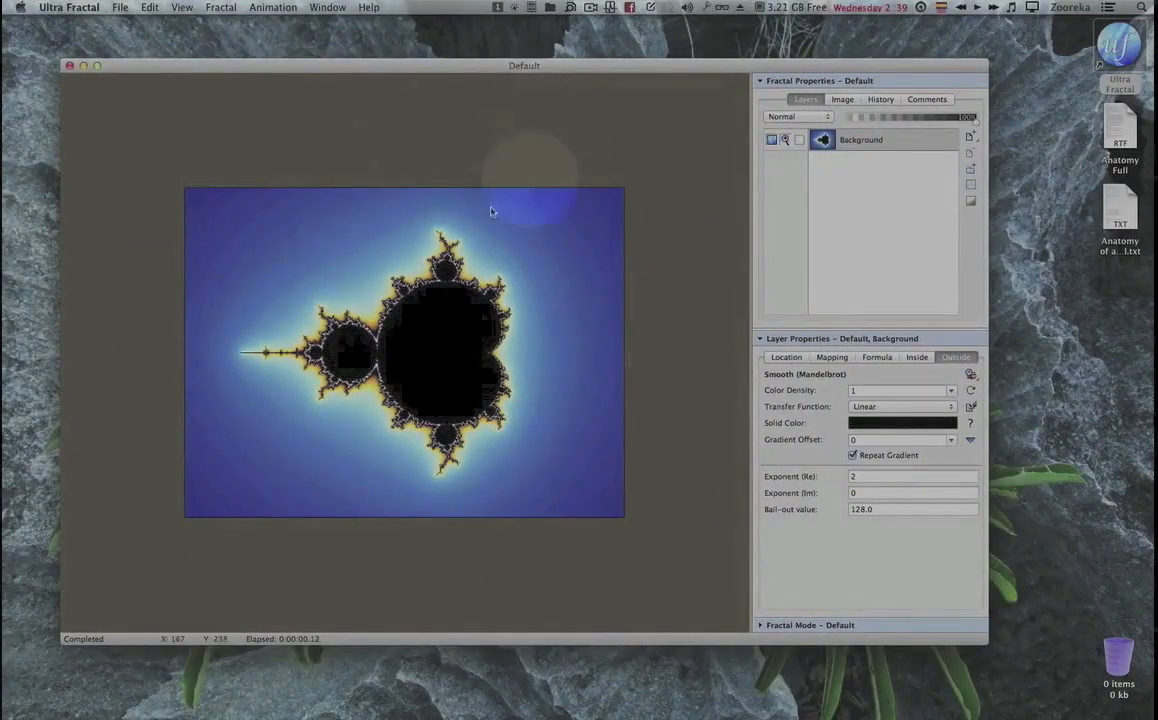
Open the Anatomy Full document in TextEdit, copy all of its parameter text and check the clipboard history.
double_click(1117, 141)
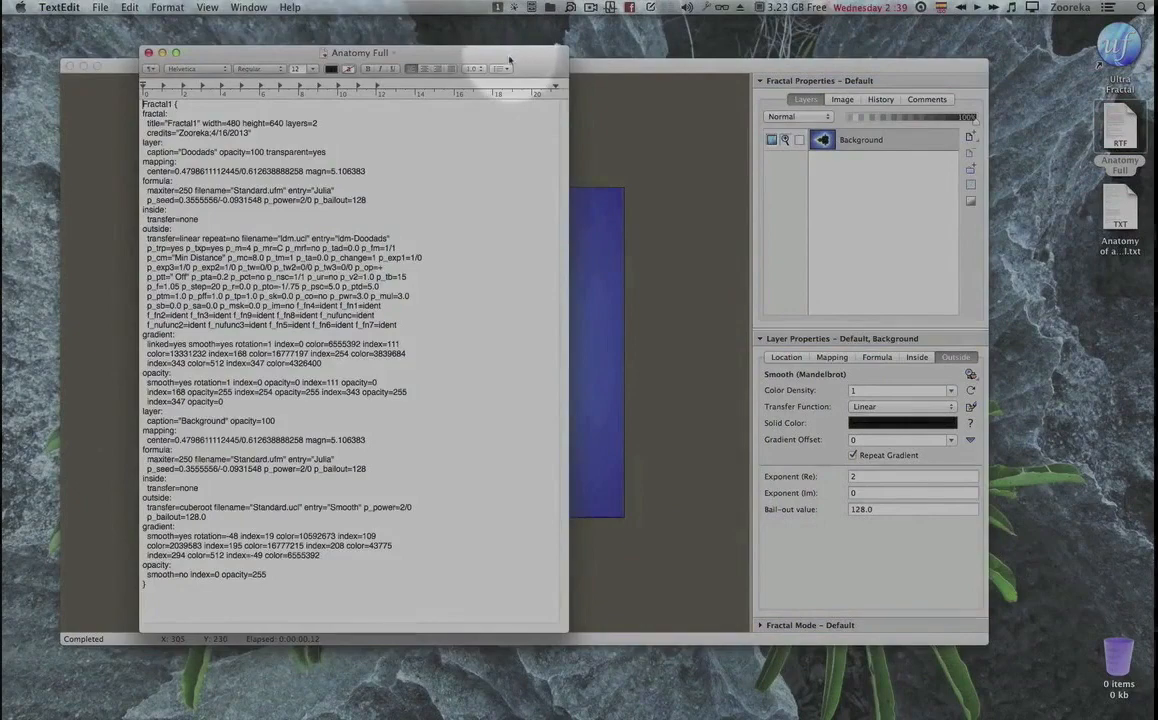
drag(509, 62, 1029, 59)
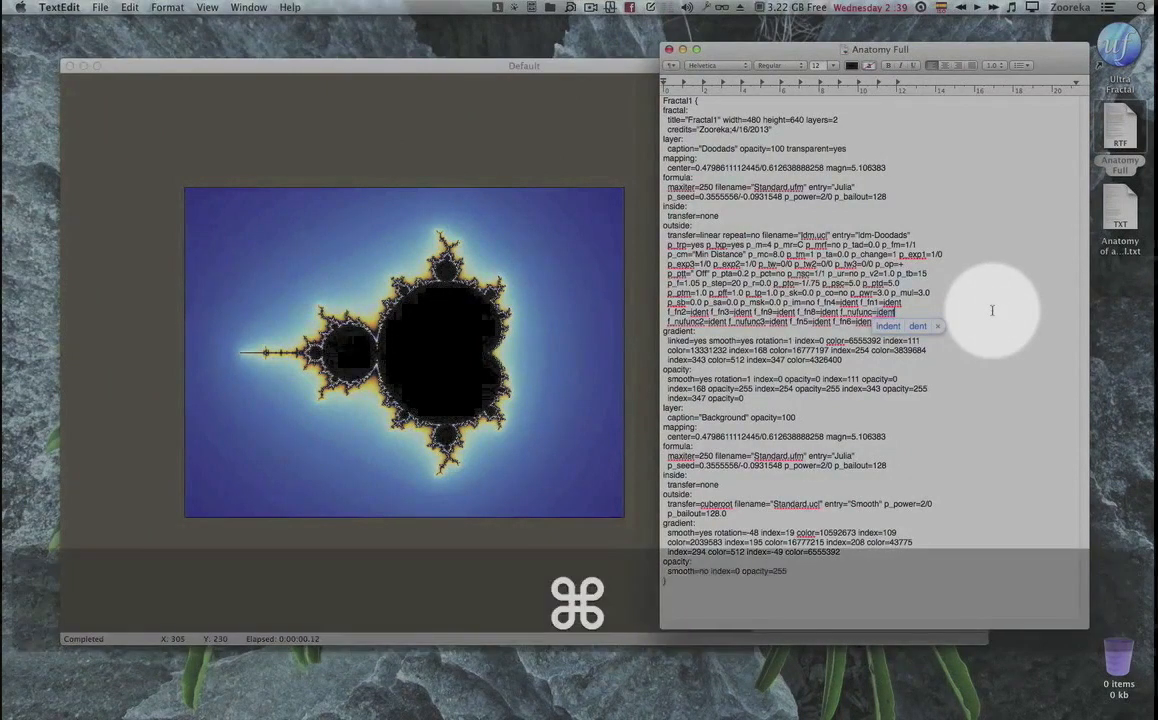
key(super+a)
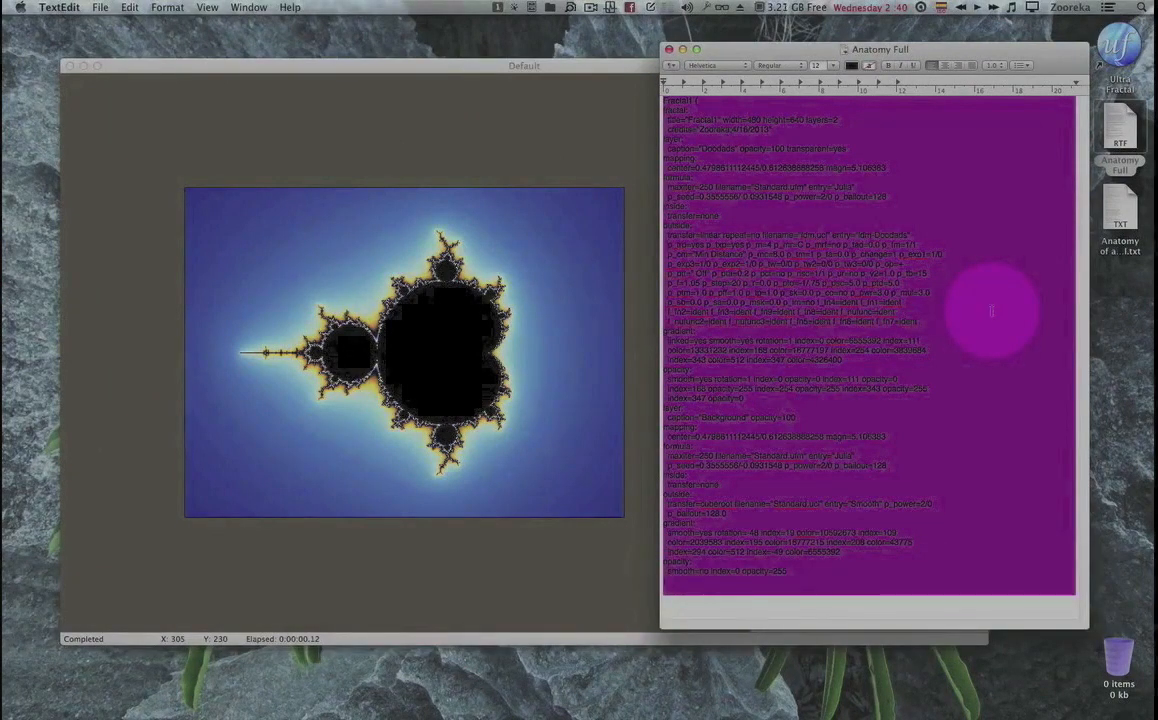
key(super+c)
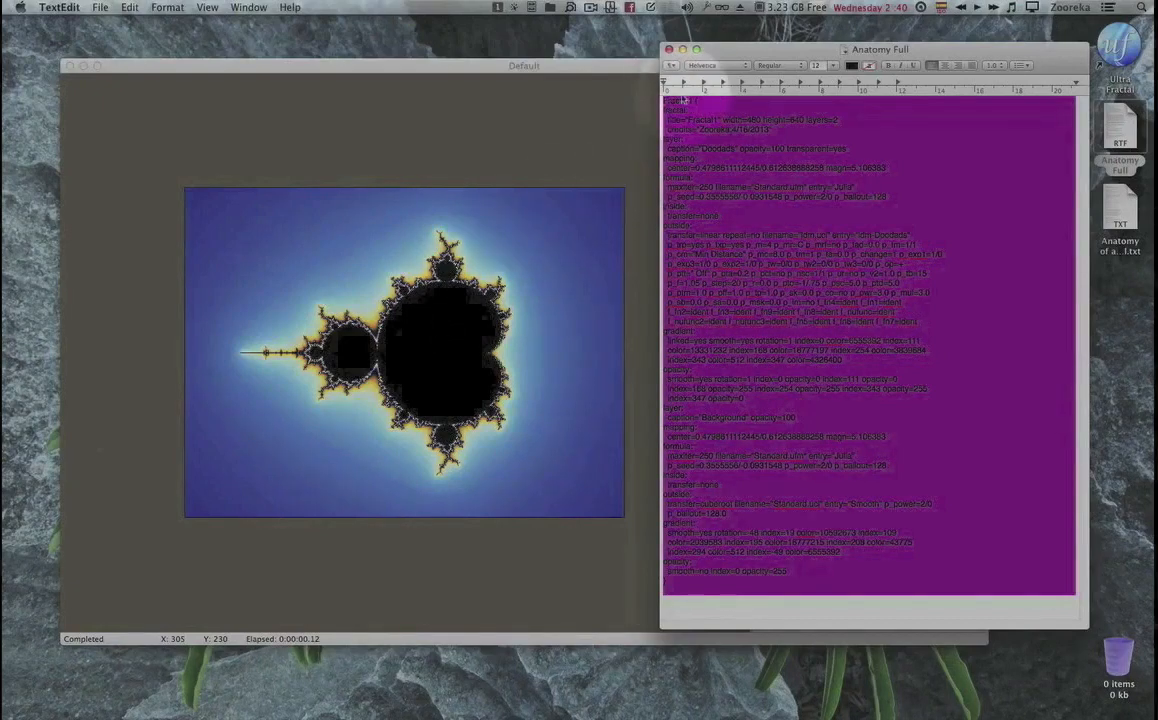
click(704, 8)
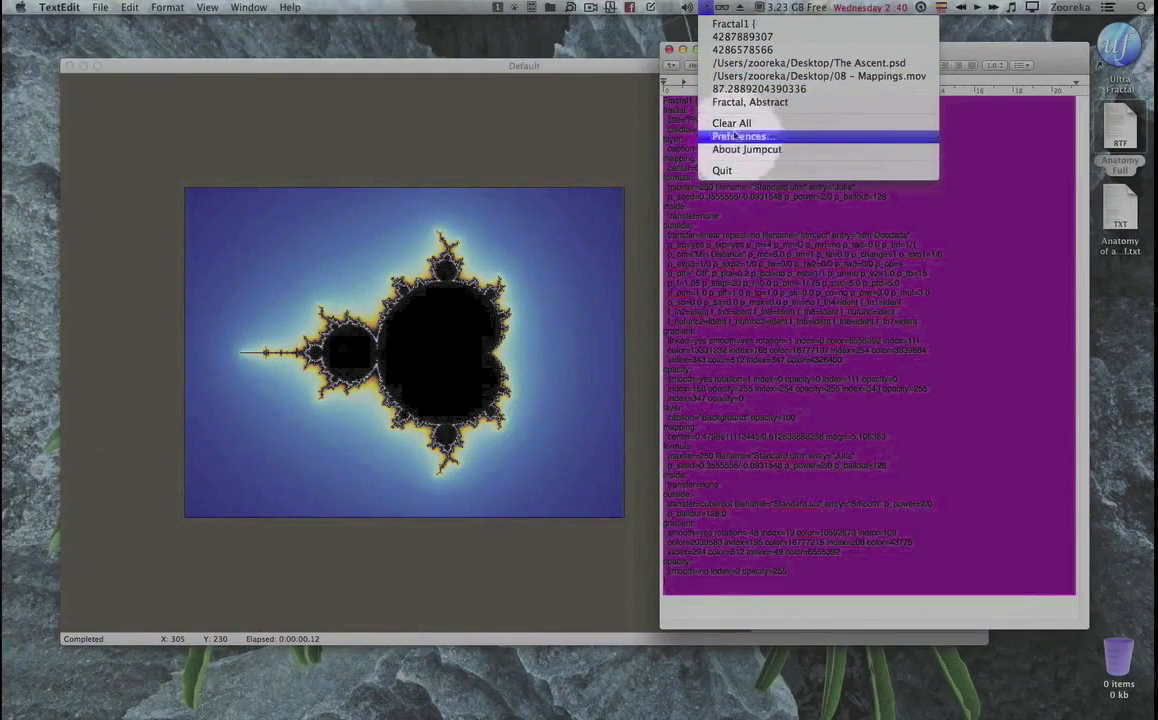
click(582, 37)
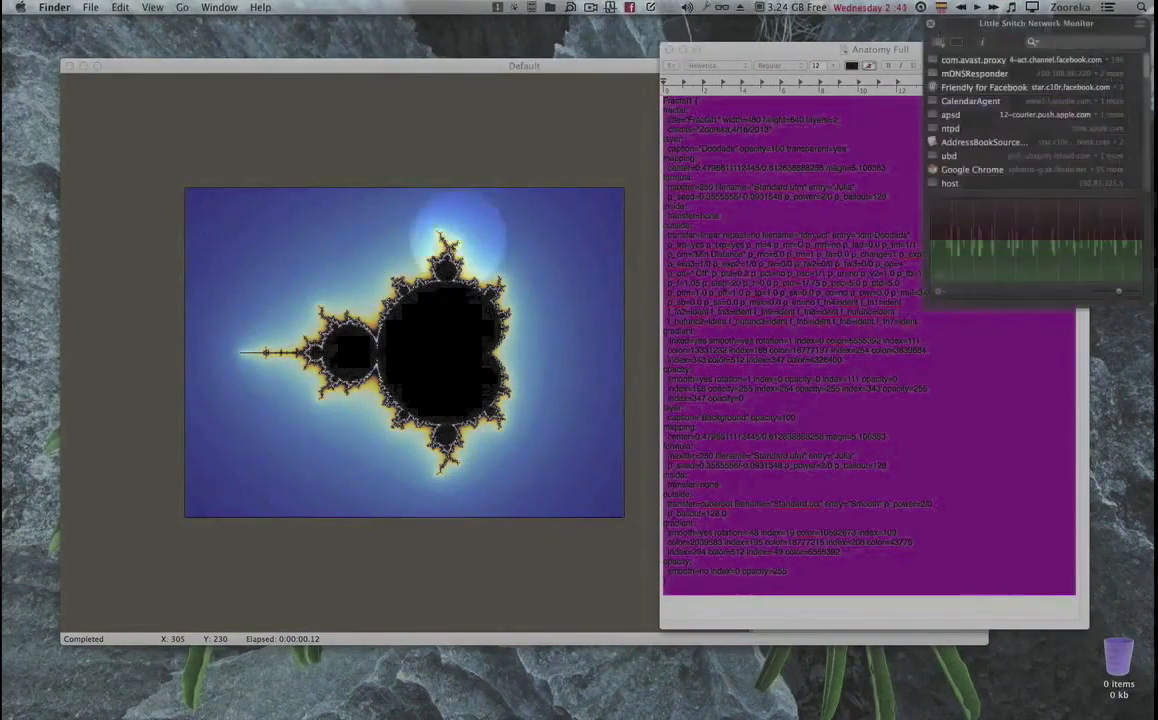
Paste the copied Anatomy Full parameters into the Default fractal window and quit TextEdit.
click(520, 152)
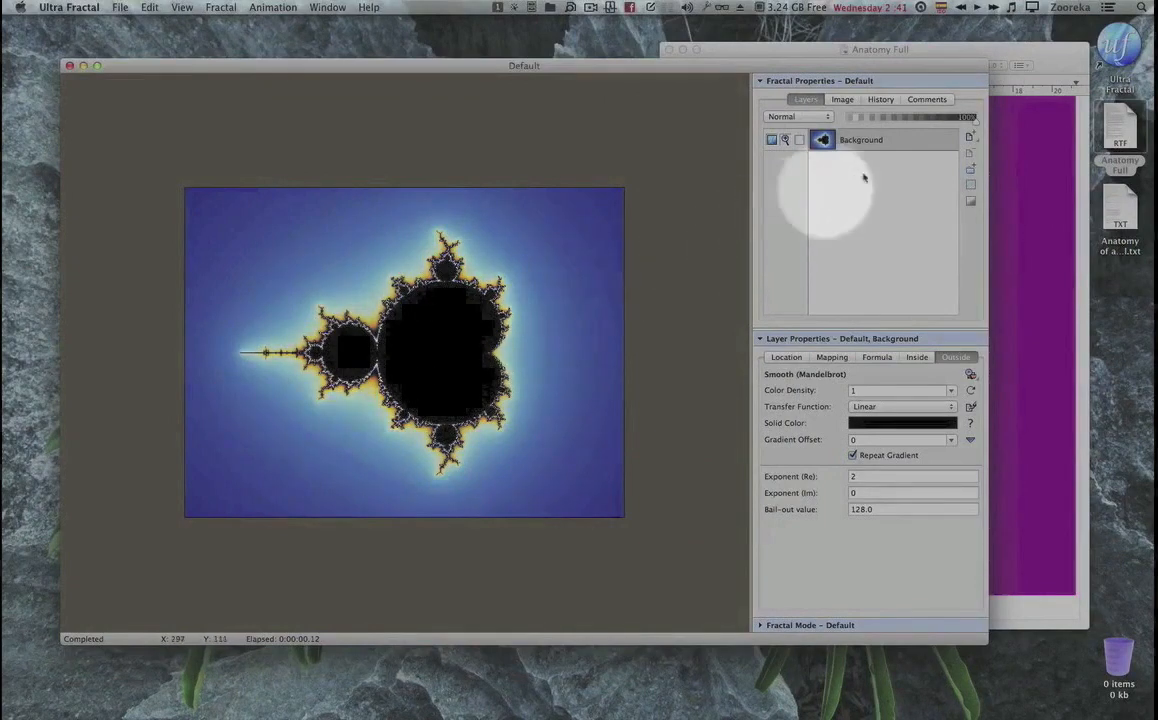
click(1012, 62)
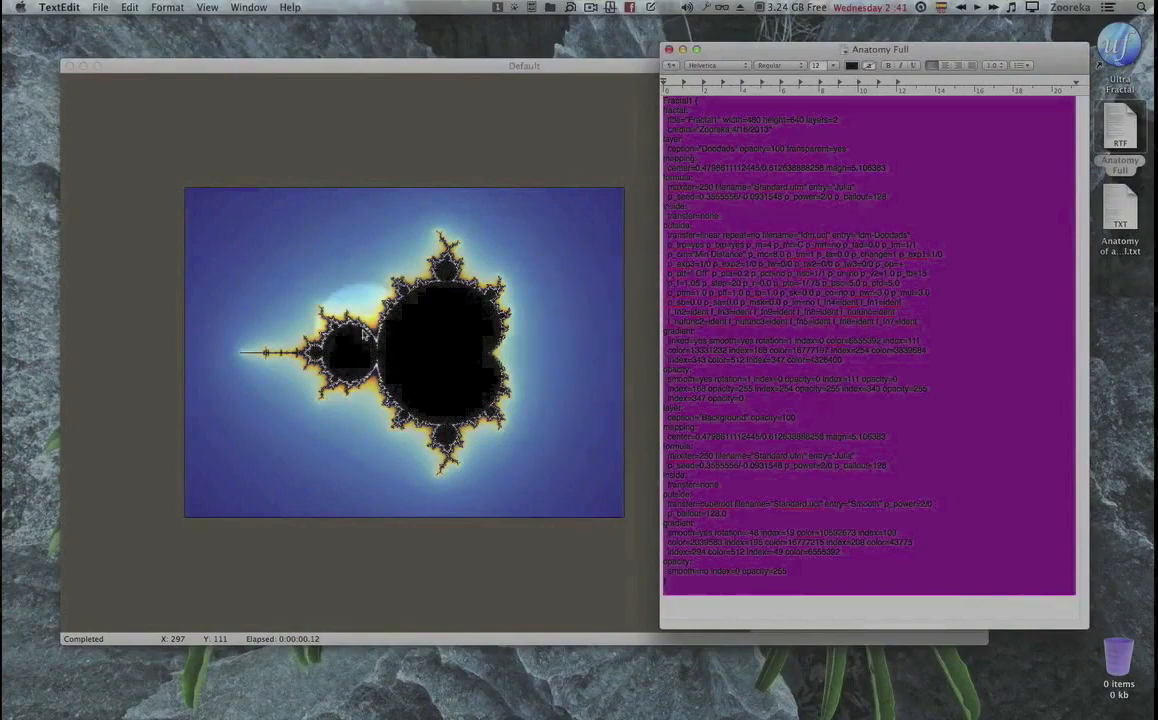
right_click(362, 332)
click(410, 453)
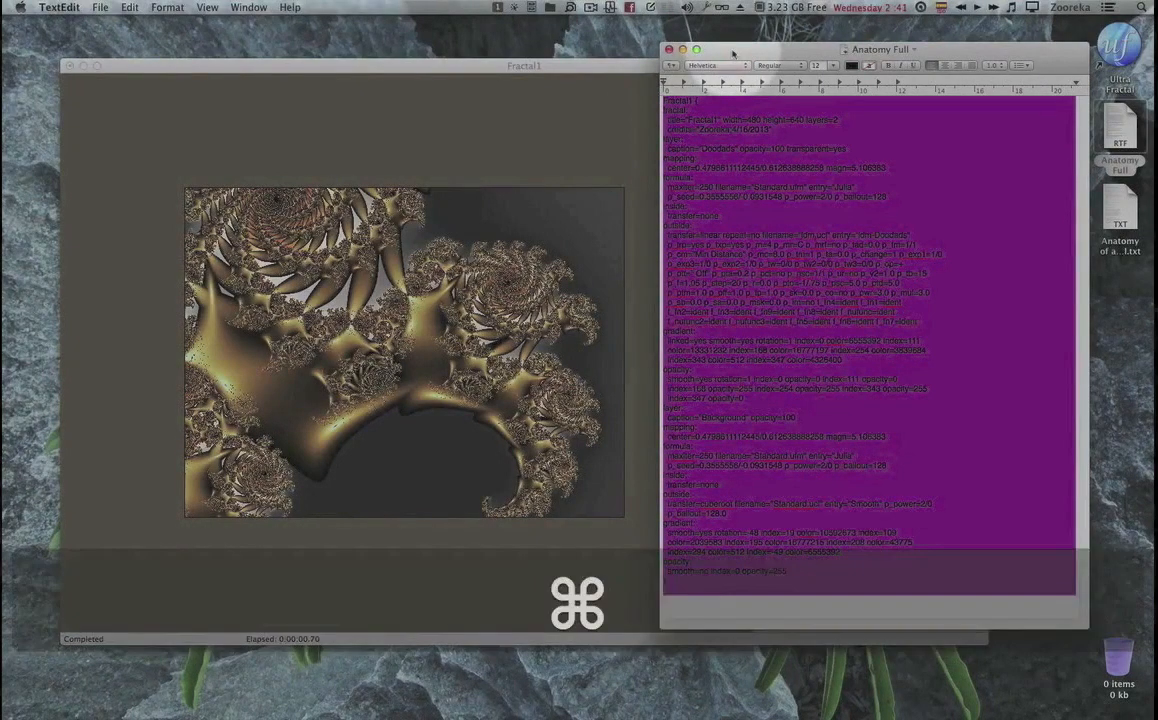
key(super+q)
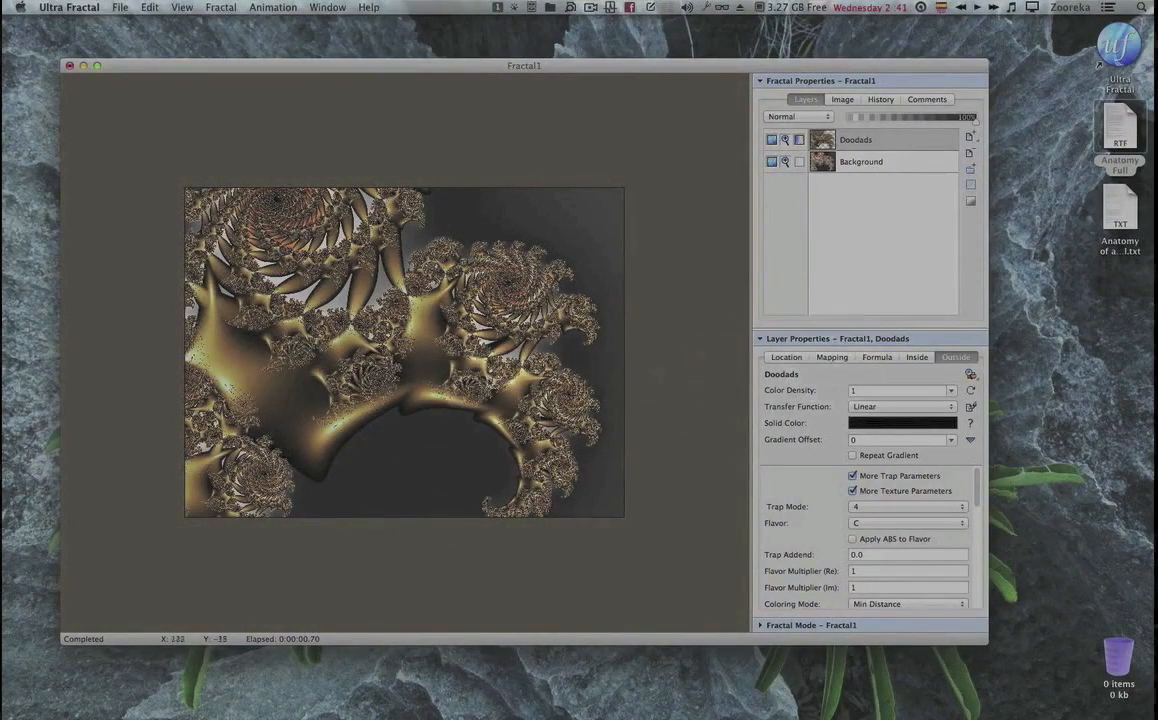
Check the Doodads layer's formula and mapping settings and dock the Fractal Properties below the Layer Properties.
click(879, 357)
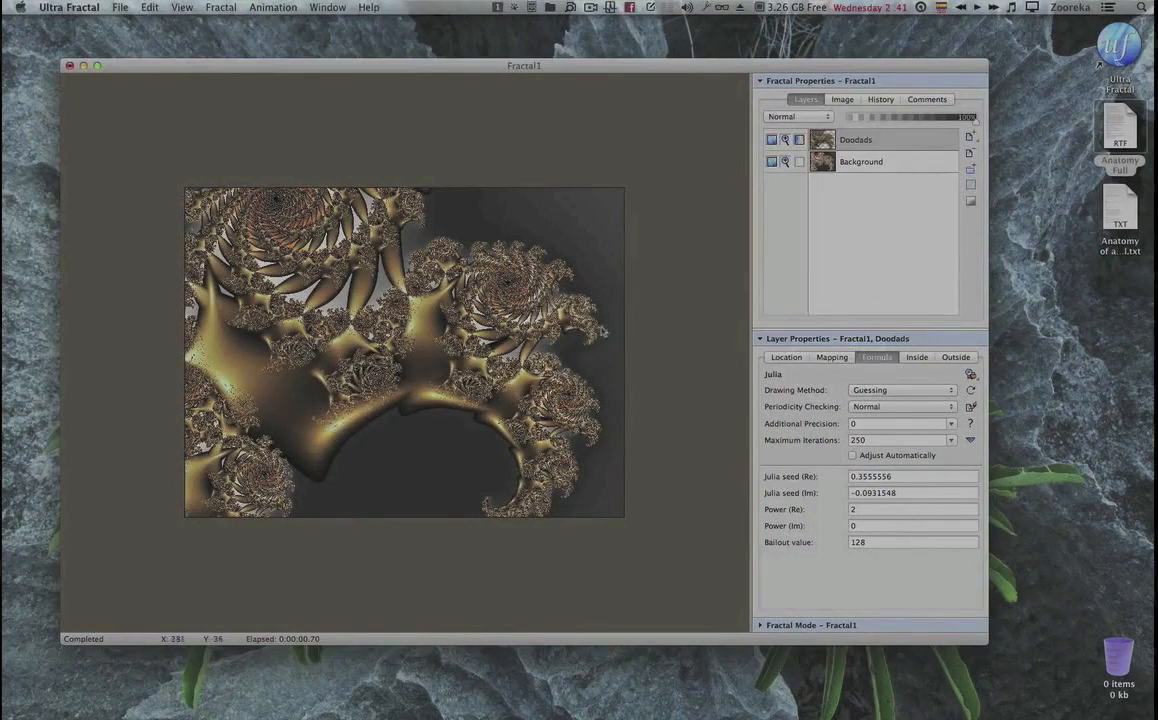
click(822, 356)
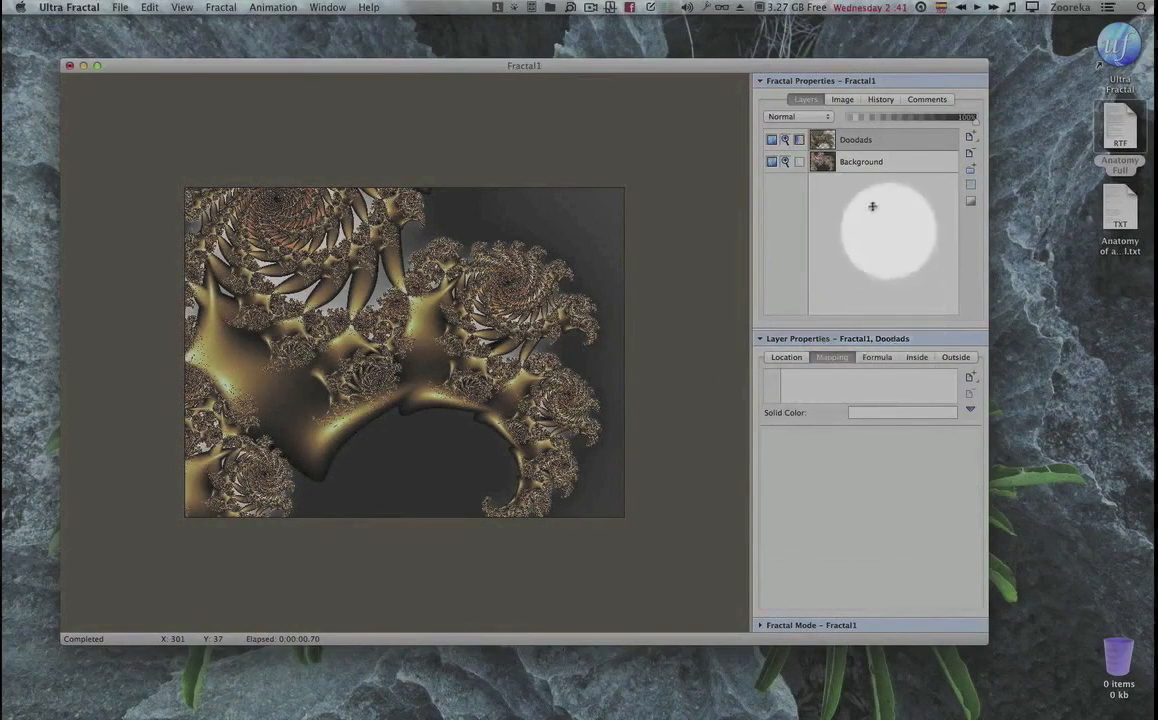
drag(862, 84, 853, 445)
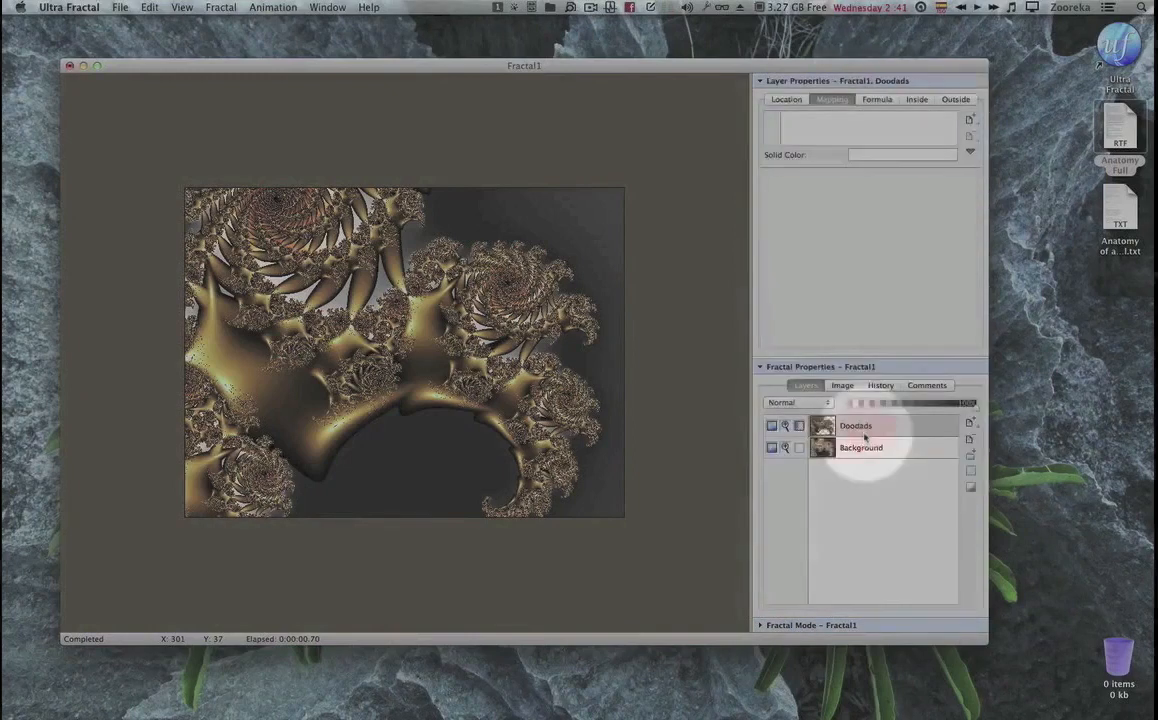
Set the image size to 480 by 640 pixels with the width/height ratio unlocked, and lock the ratio again.
click(846, 385)
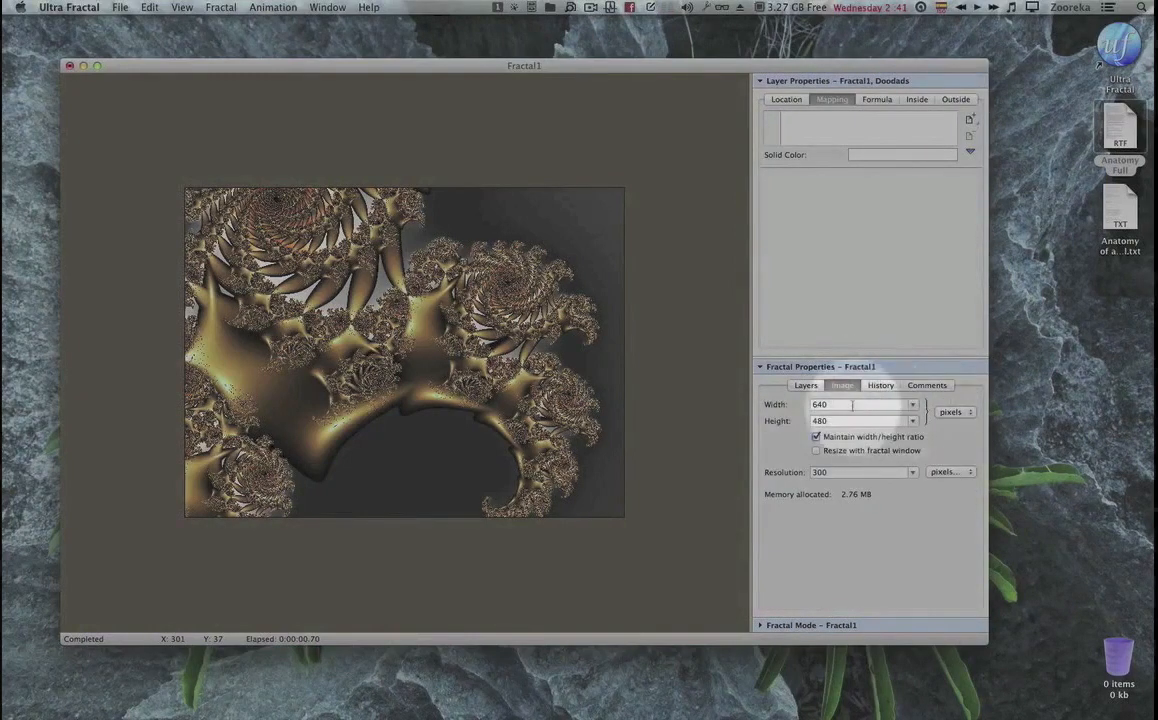
drag(866, 404, 796, 404)
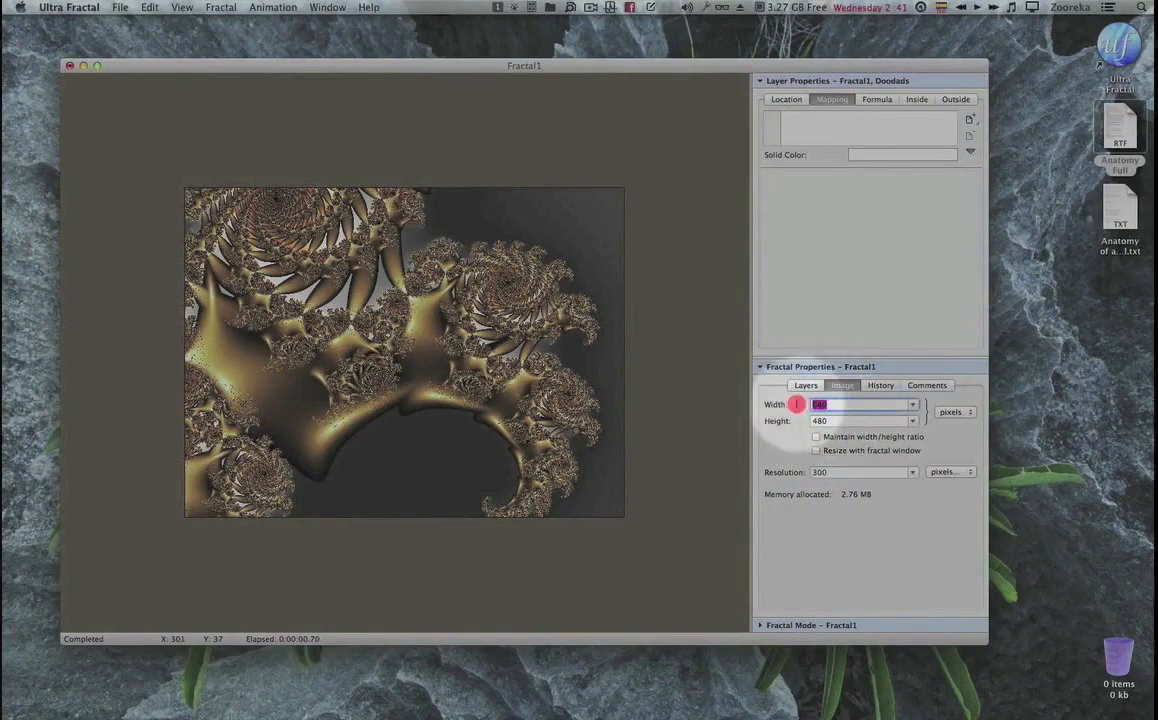
text(480)
key(Tab)
text(640)
key(Tab)
click(816, 437)
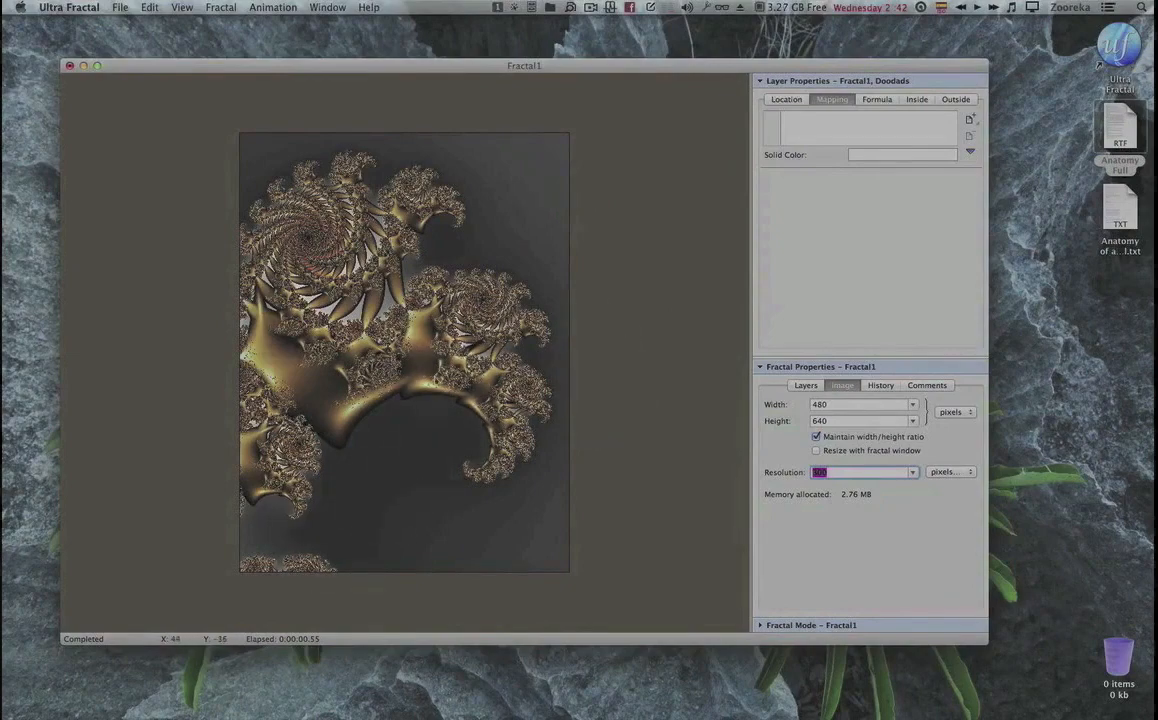
Open the saved Frame fractal from the Ultra Fractal 5 folder in Documents.
click(120, 7)
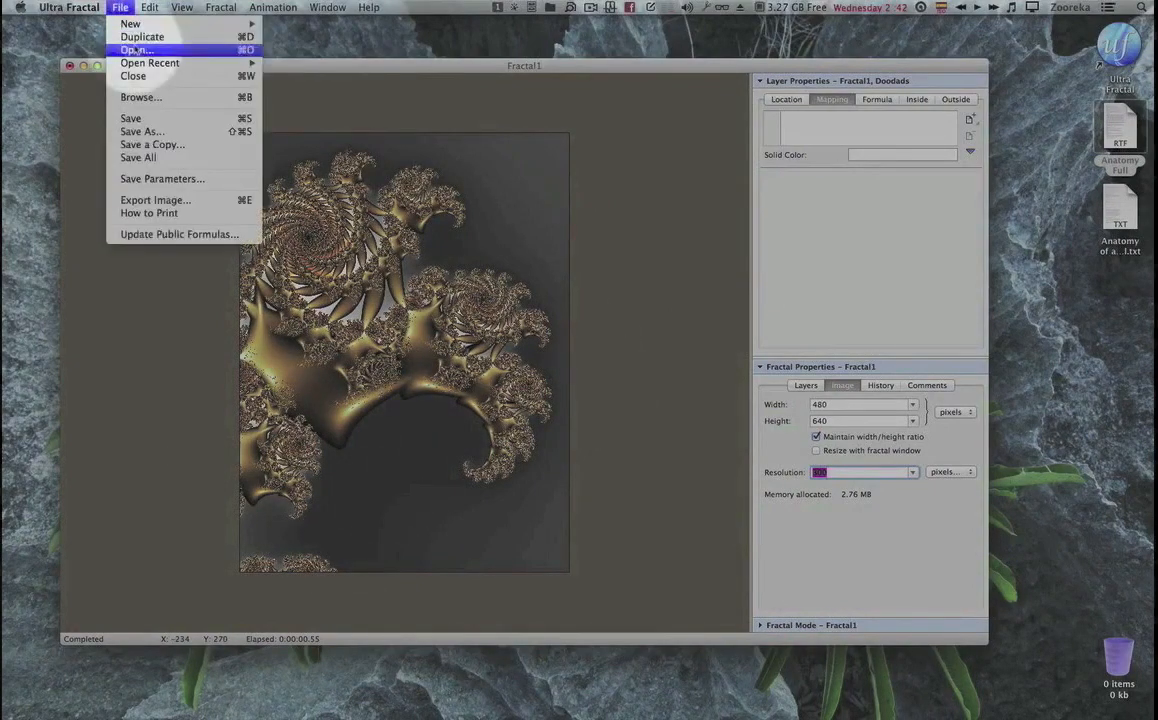
click(133, 49)
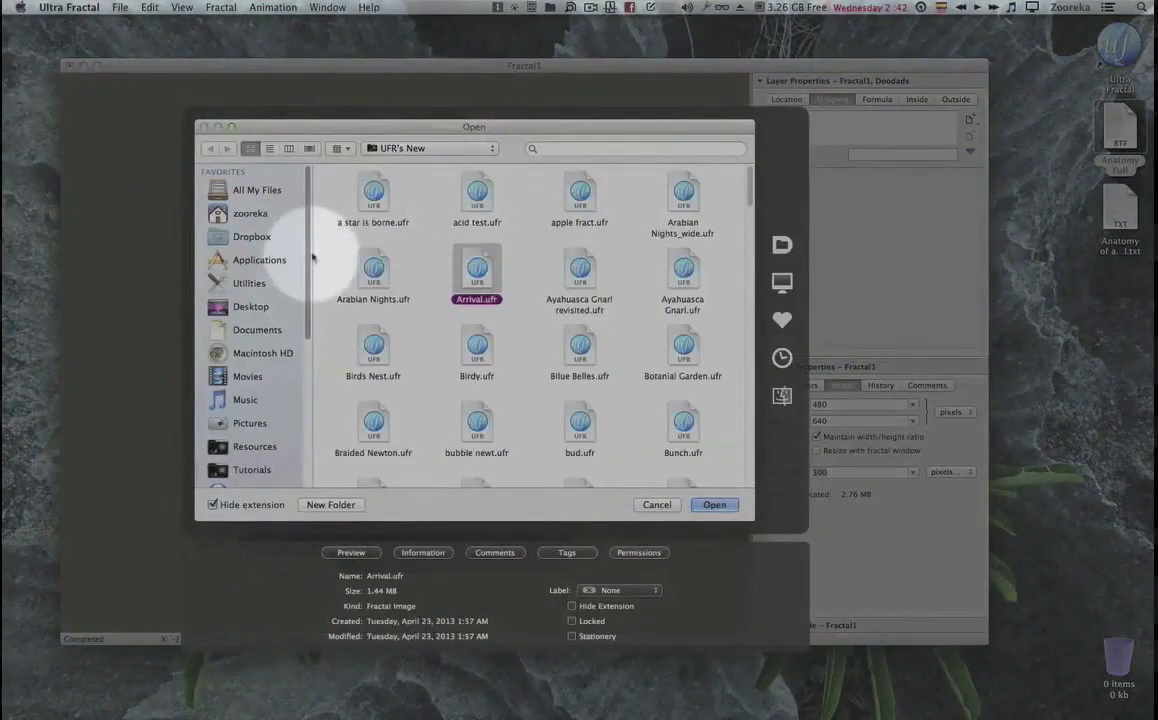
click(375, 148)
mouse_move(388, 177)
click(368, 240)
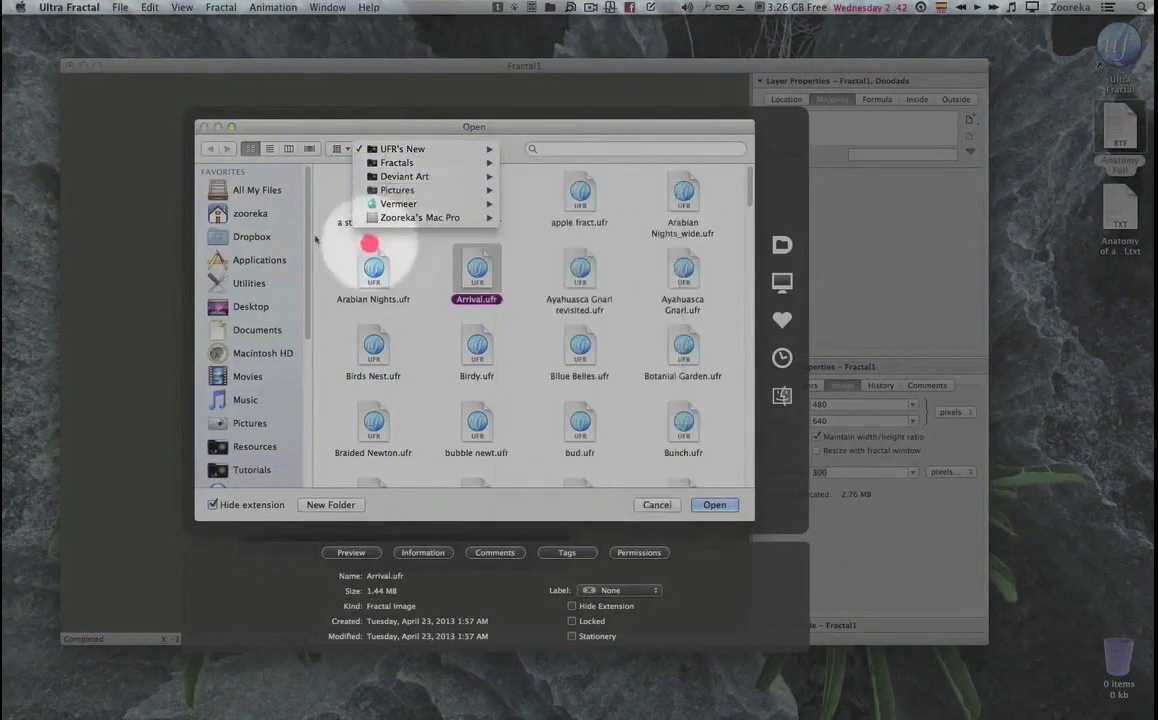
click(257, 330)
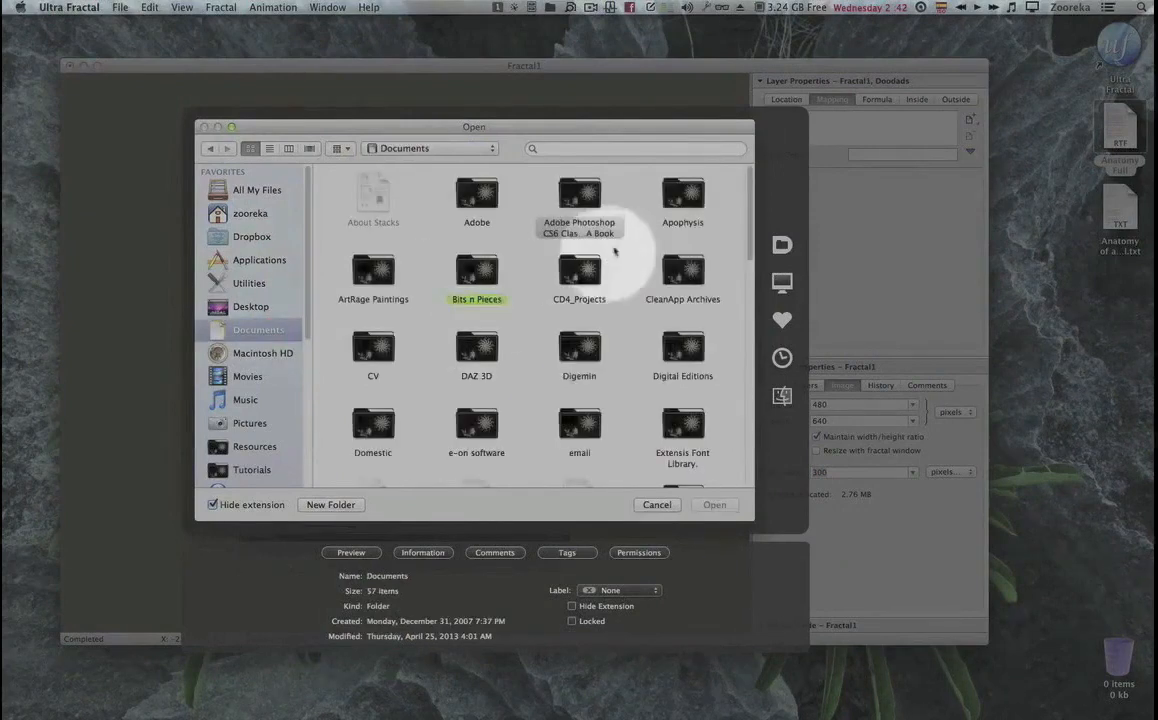
drag(747, 245, 739, 451)
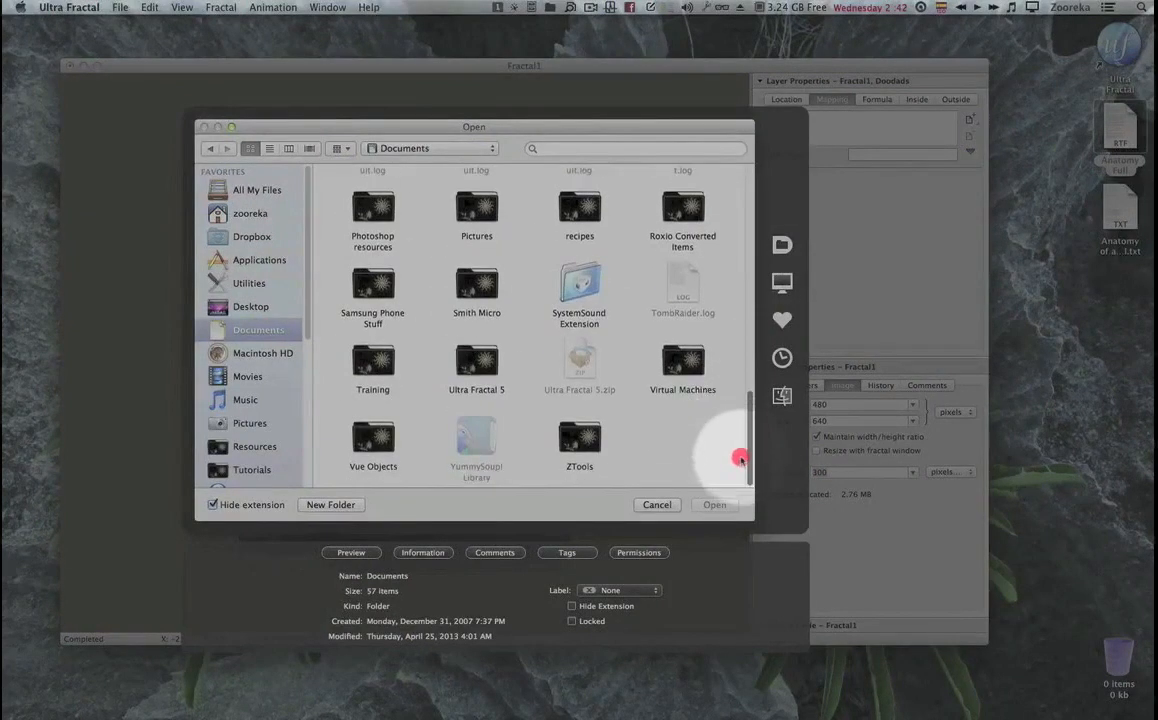
double_click(479, 360)
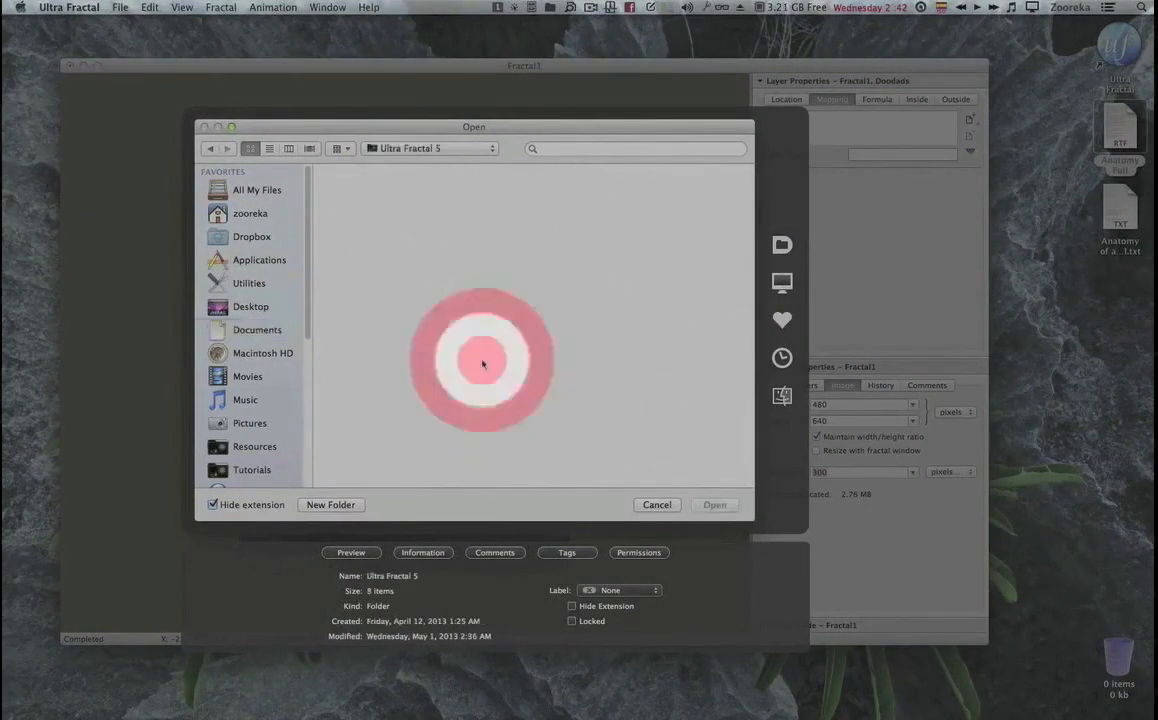
double_click(375, 195)
double_click(372, 196)
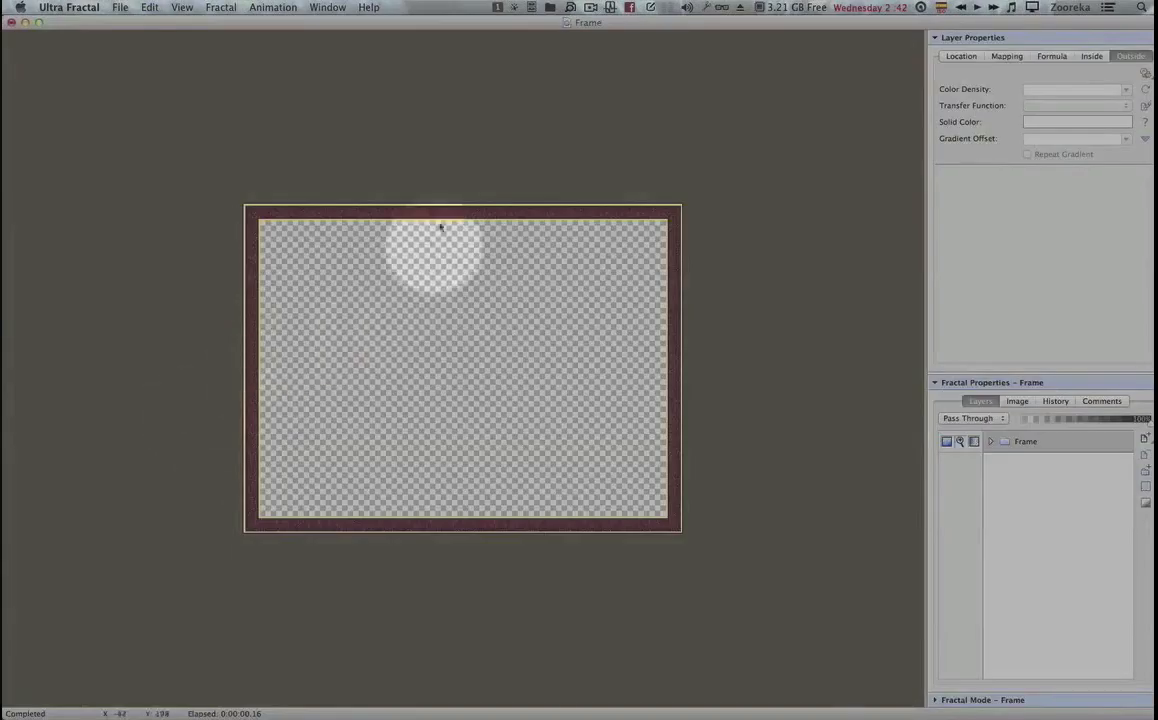
Lower the Frame window to uncover the Fractal1 window behind it and copy the Frame layer group.
drag(495, 22, 515, 96)
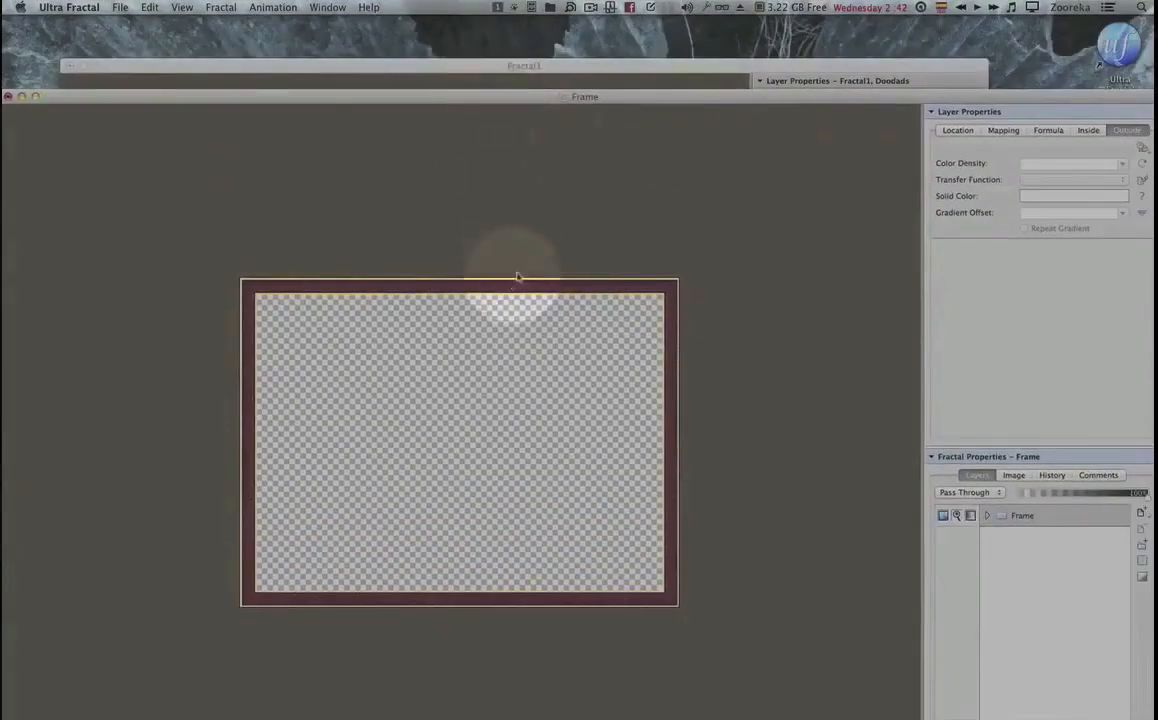
right_click(1013, 515)
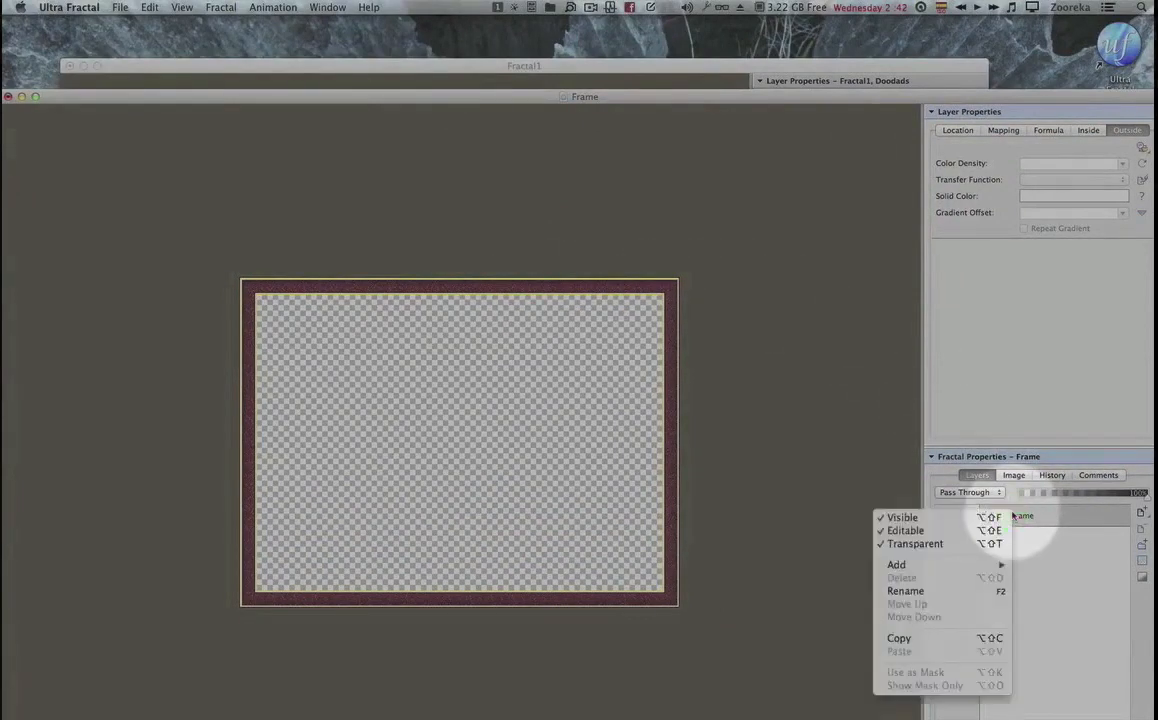
click(913, 638)
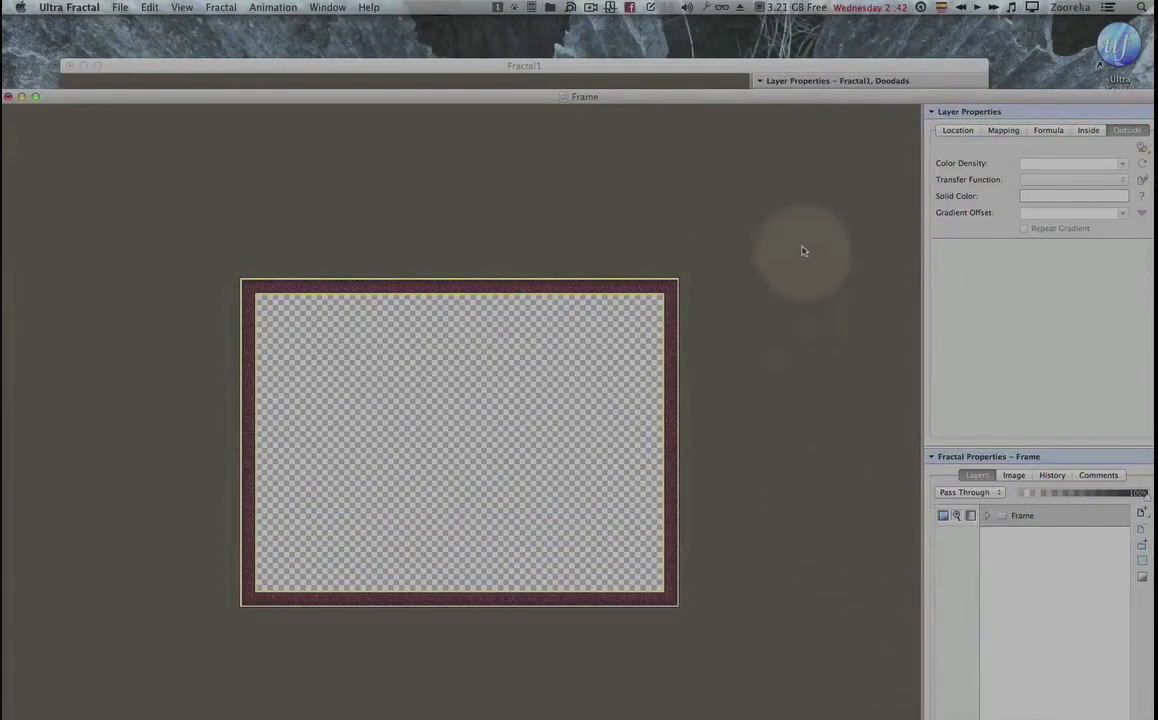
Paste the copied Frame group into Fractal1's layers at the Doodads layer.
click(757, 68)
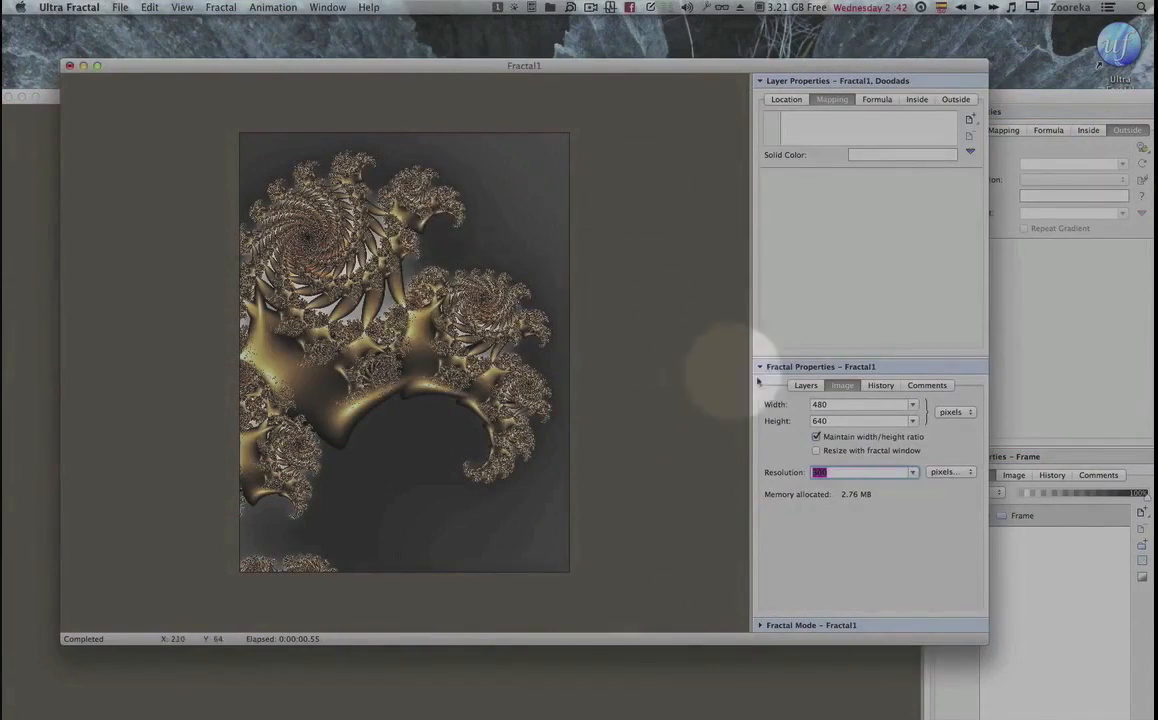
click(806, 386)
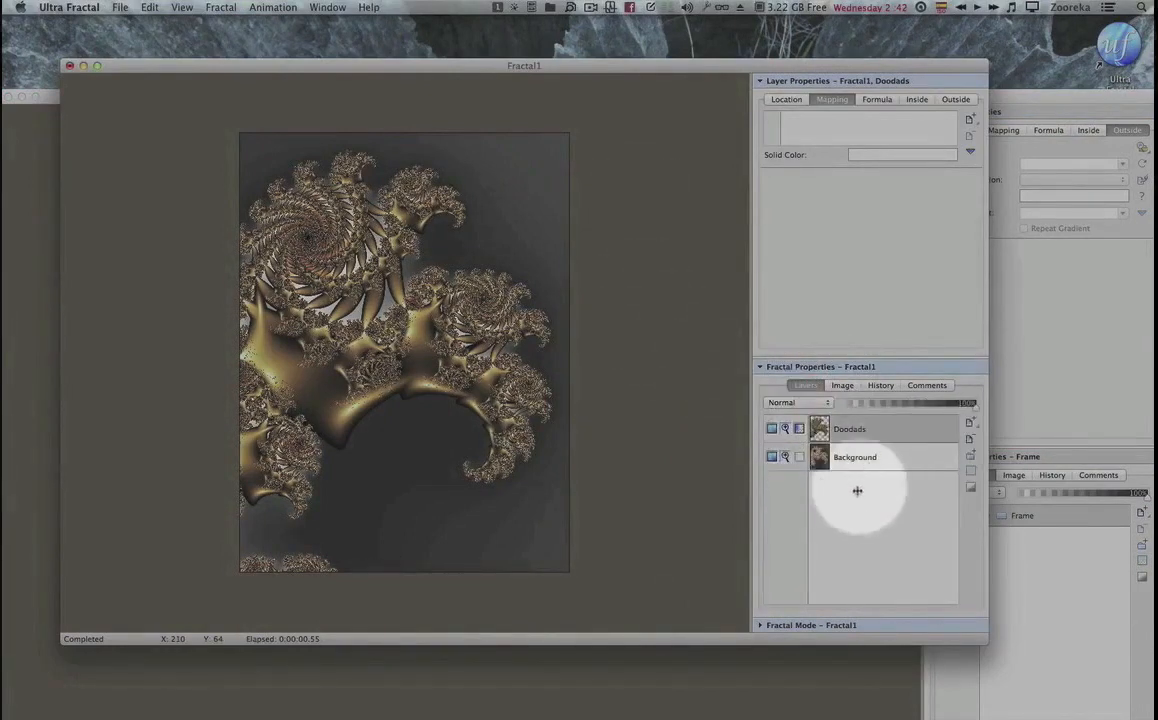
right_click(864, 429)
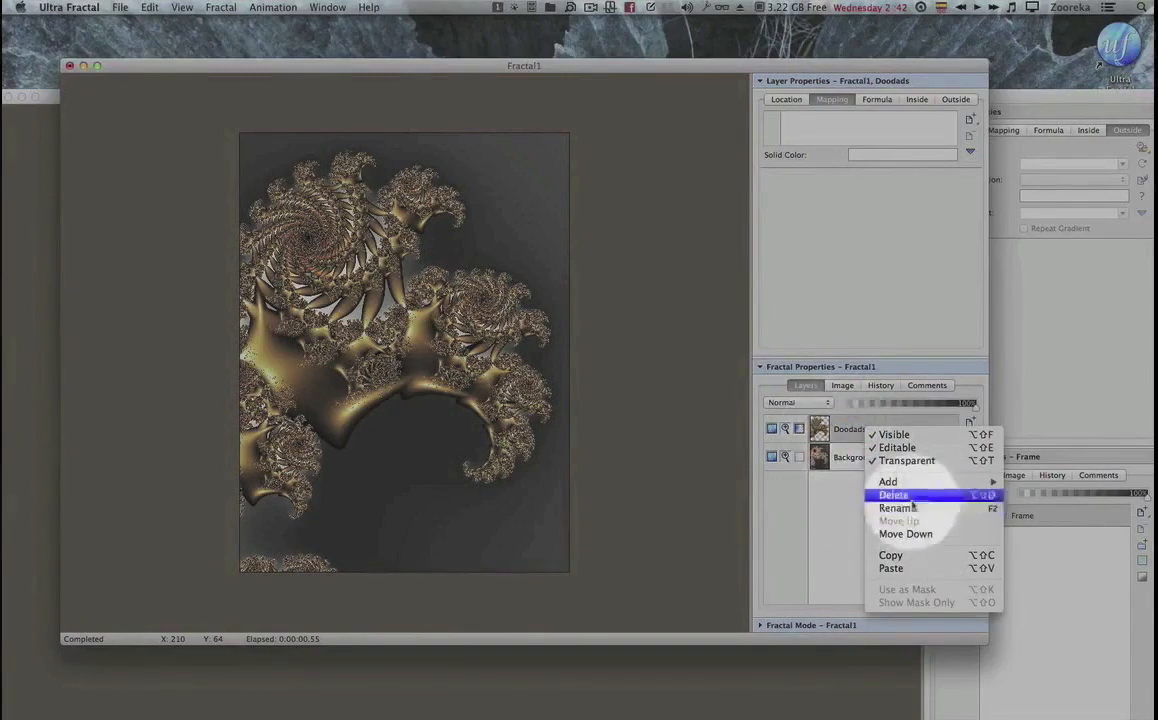
click(903, 569)
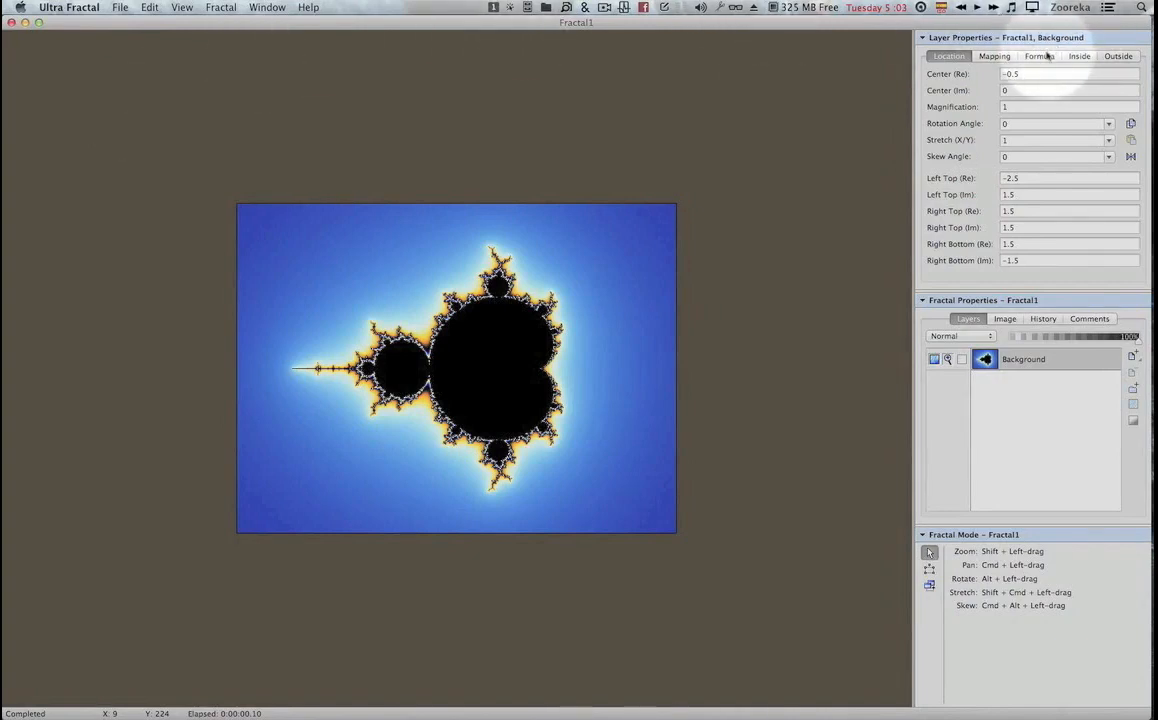
Change the Background layer's formula to Pixel (jp) from jp.ufm in My Formulae and reset its location to centre 0, 0.
click(1040, 56)
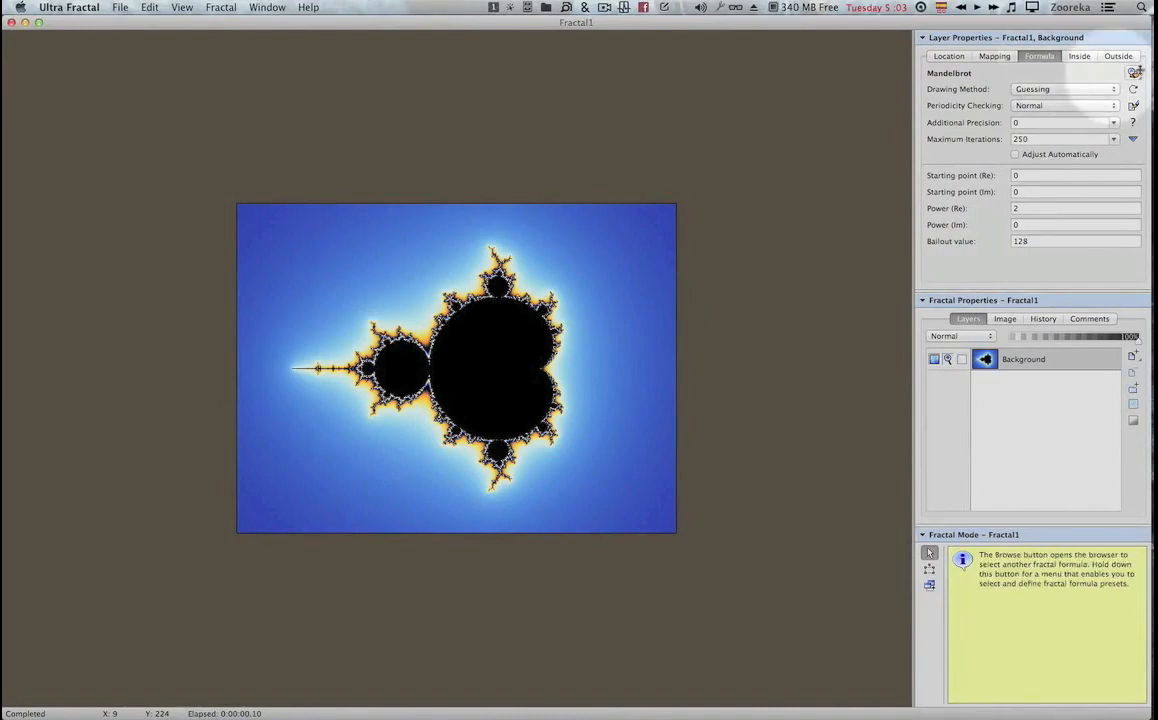
click(1027, 67)
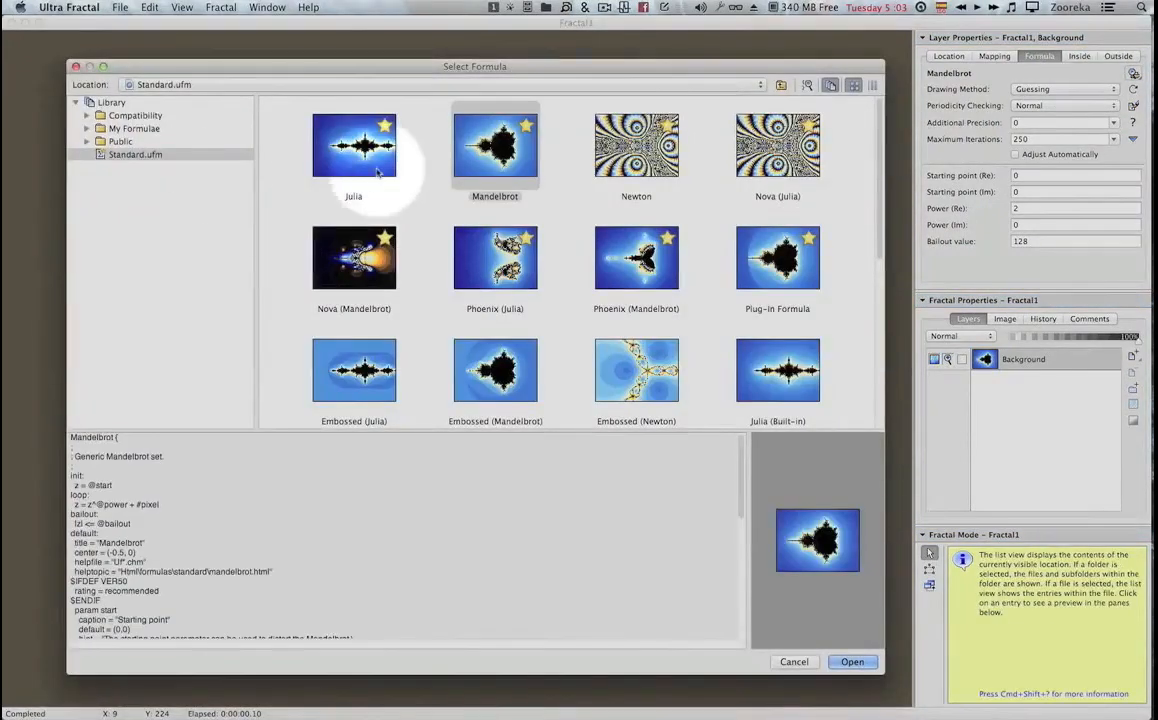
click(86, 128)
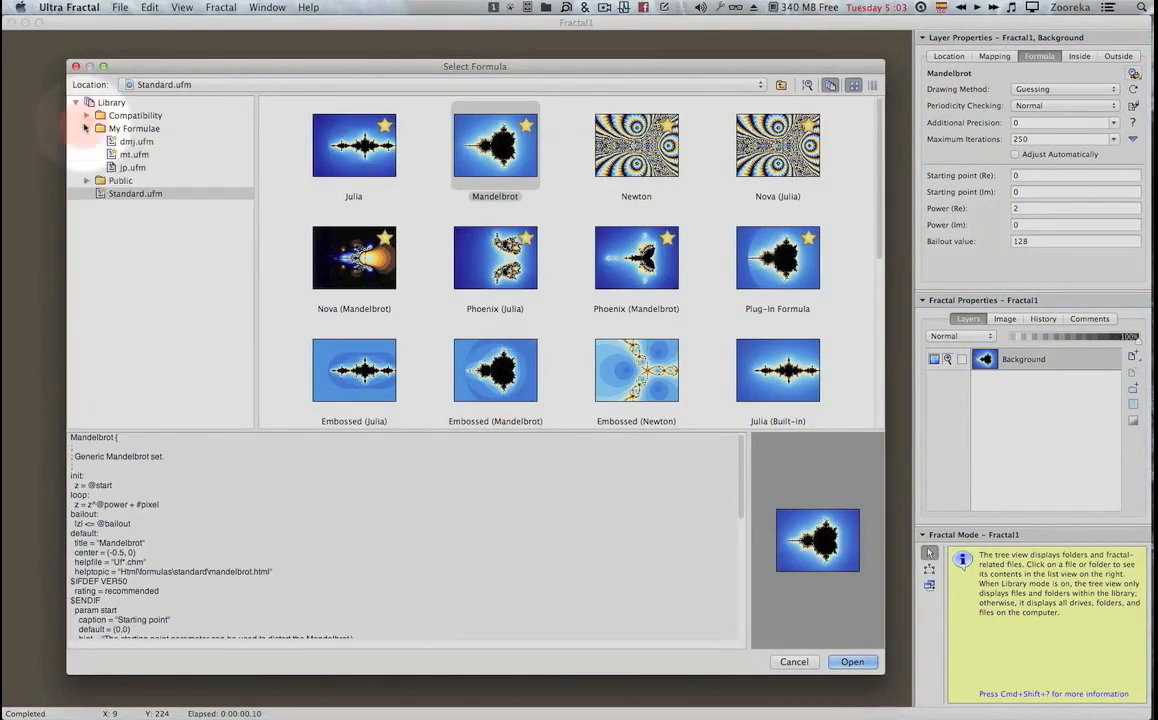
click(138, 168)
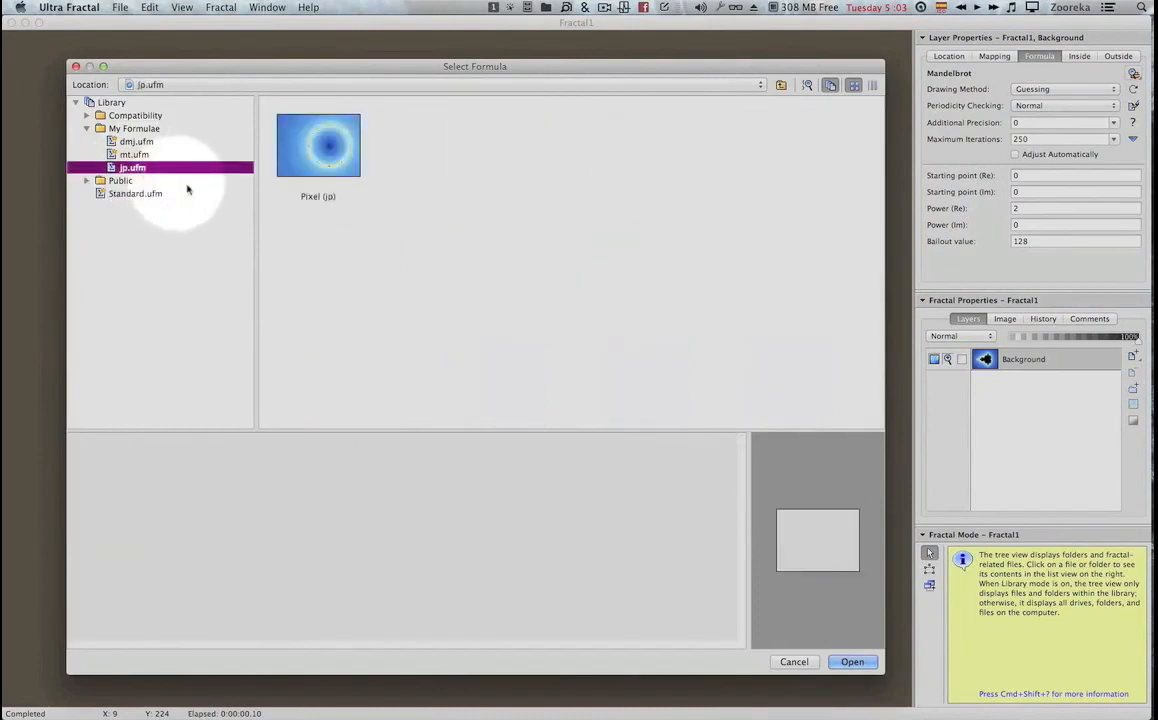
click(318, 158)
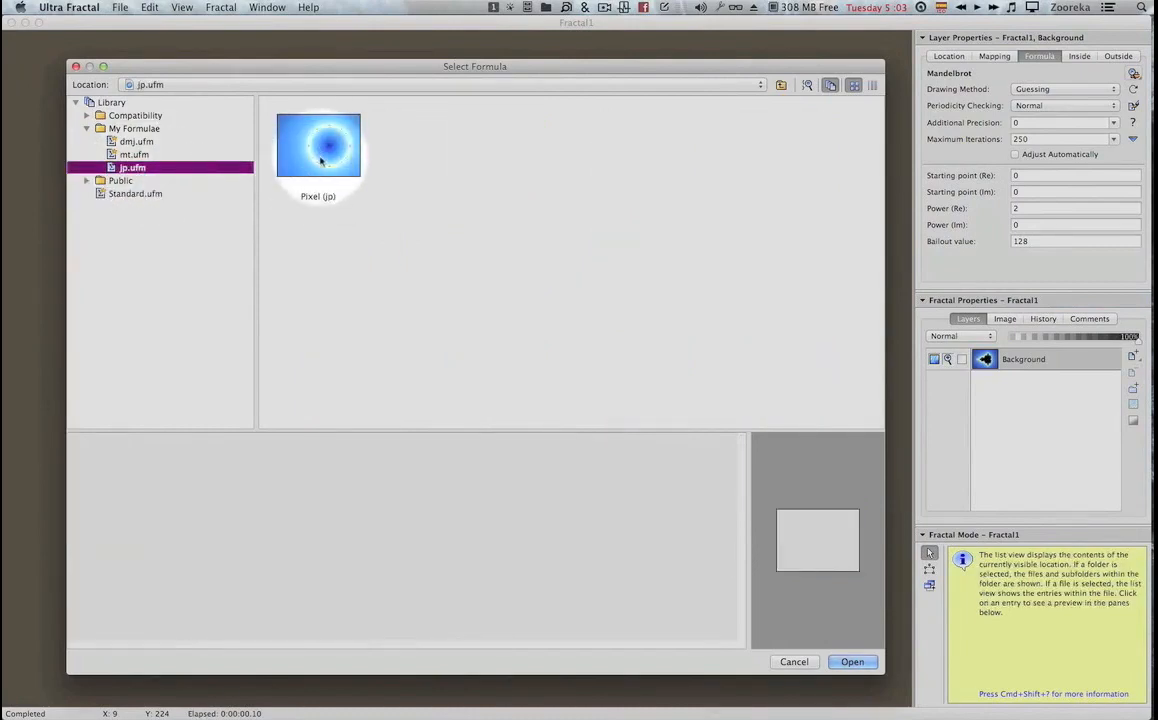
click(318, 156)
double_click(318, 156)
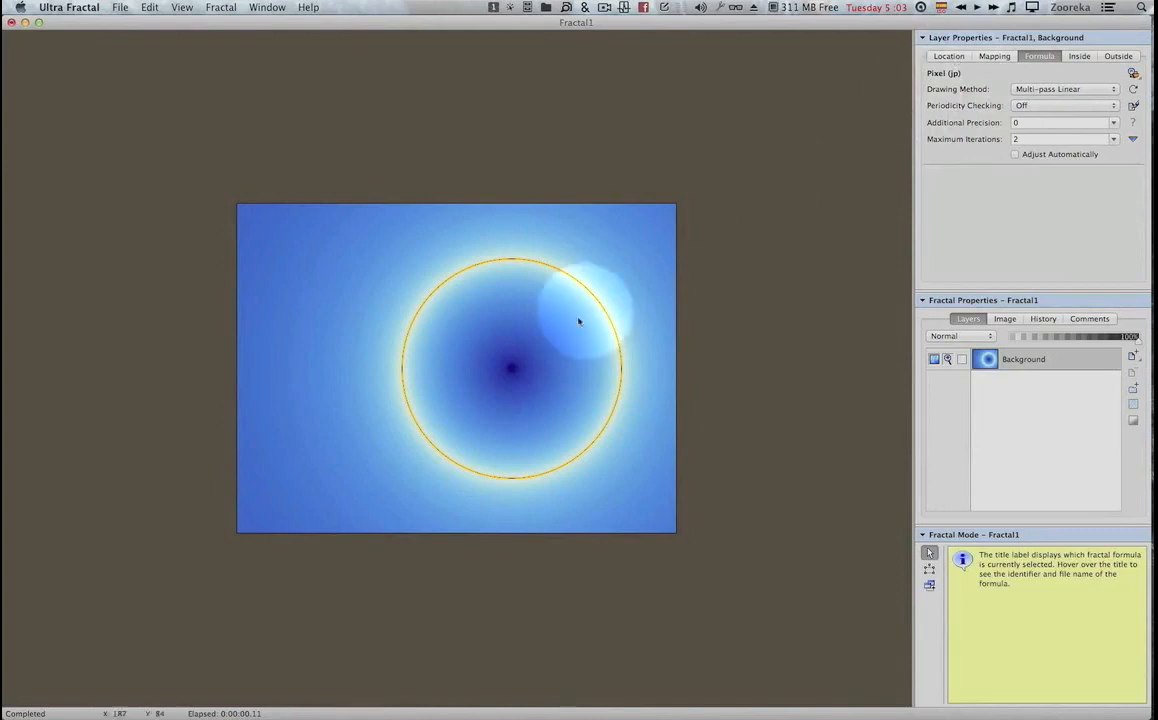
click(949, 57)
click(1130, 157)
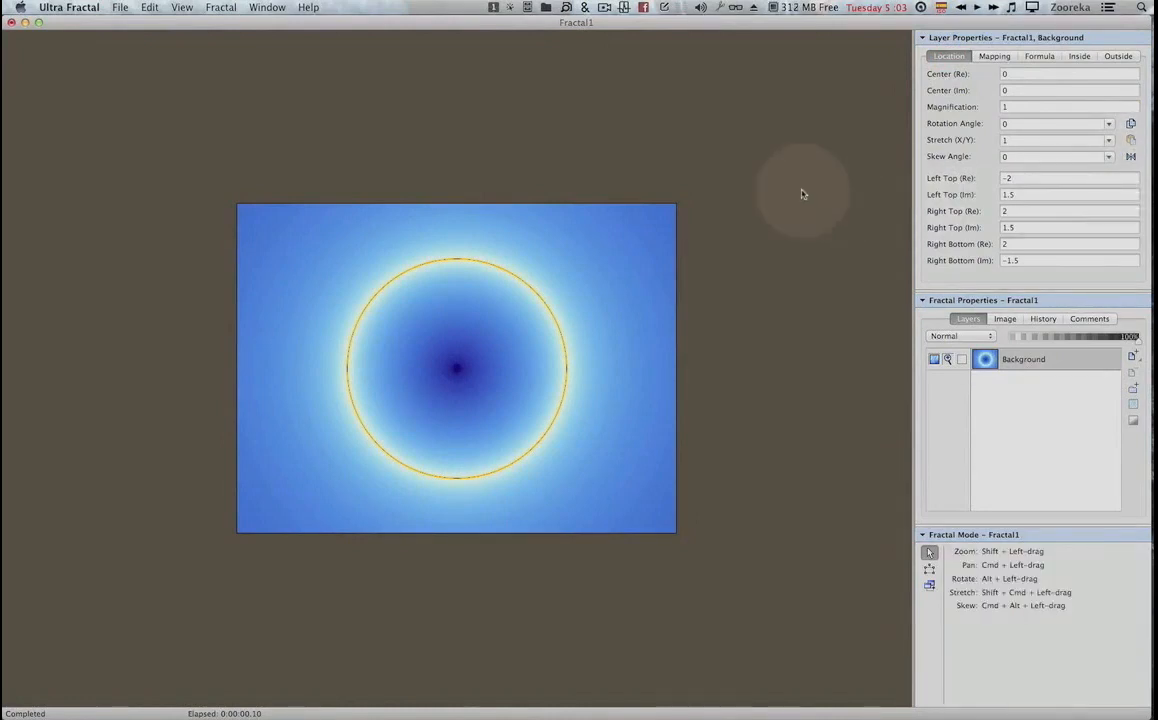
Open the browser for choosing the Background layer's outside coloring algorithm.
click(1118, 56)
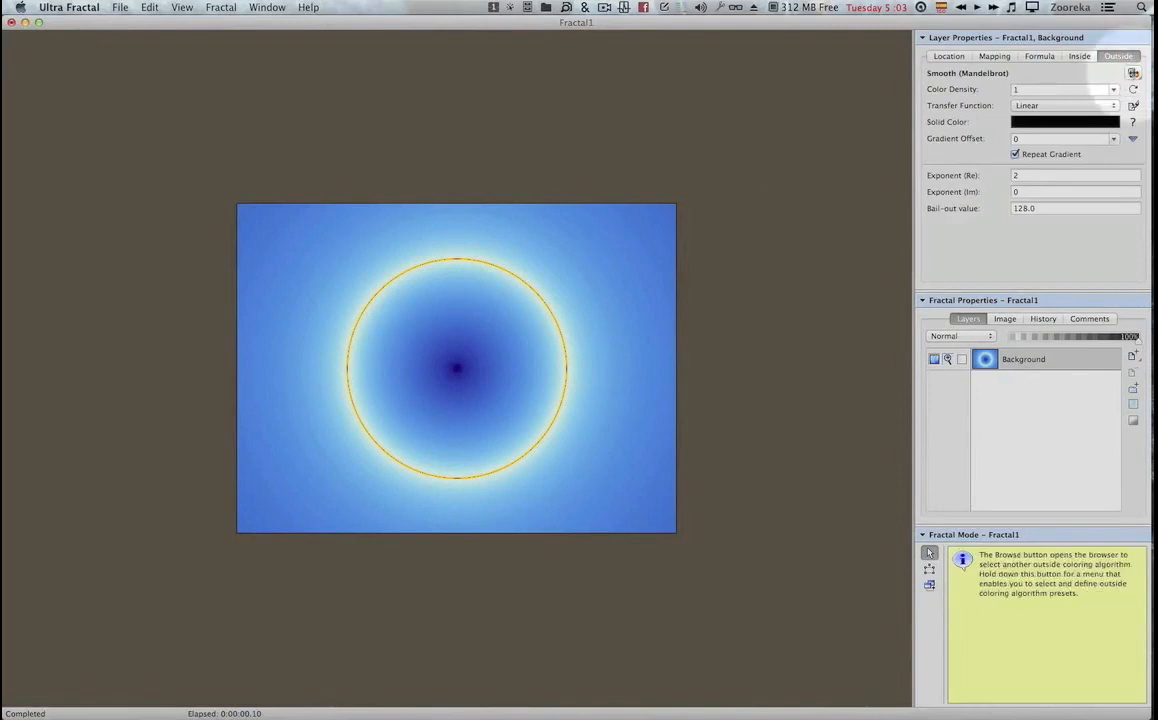
click(1133, 74)
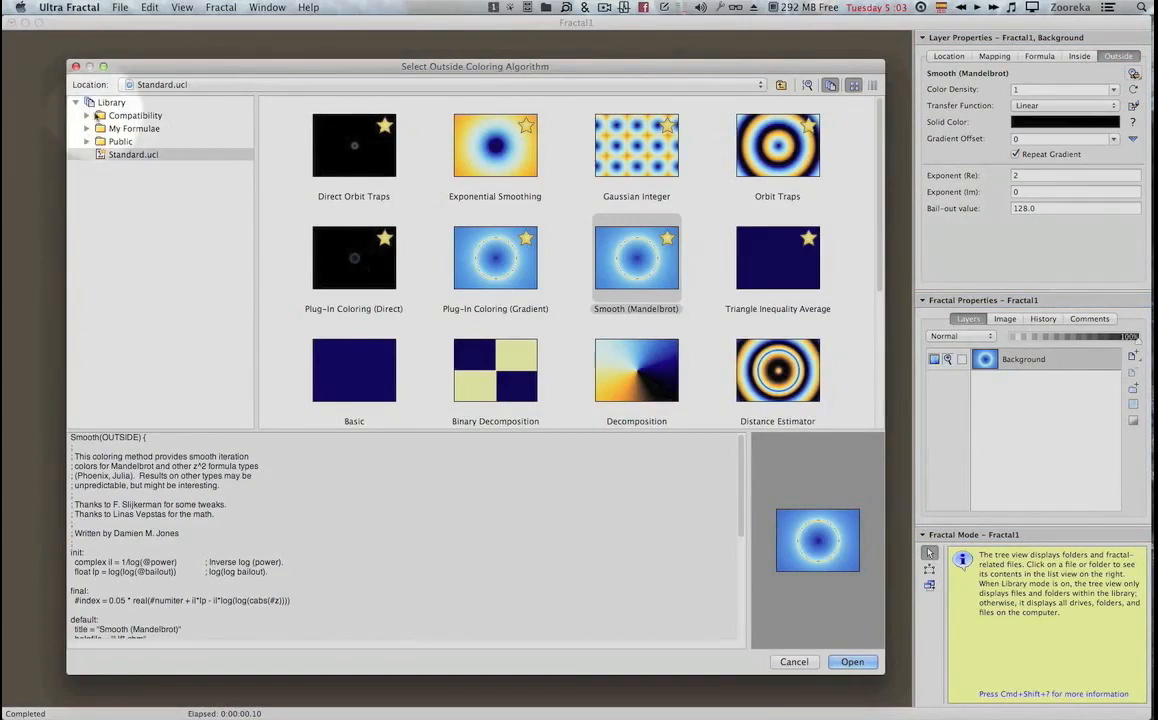
Copy dmj3.ucl from the Public folder and select My Formulae as the place for pasting it.
click(86, 142)
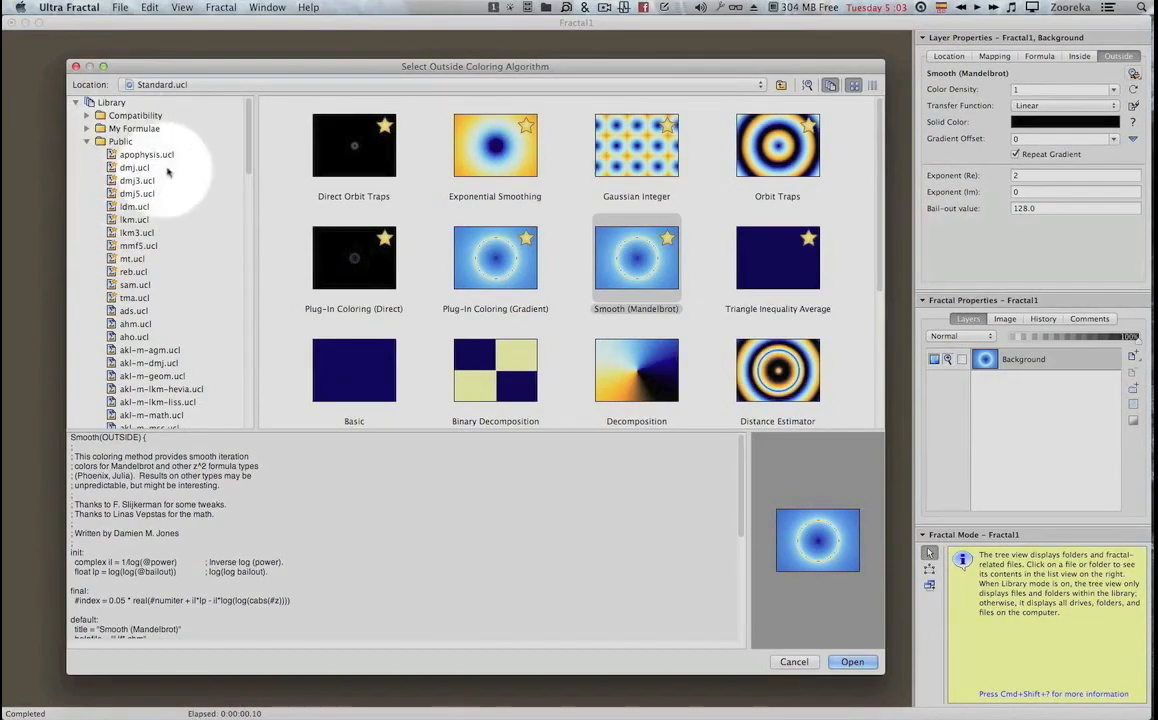
click(143, 181)
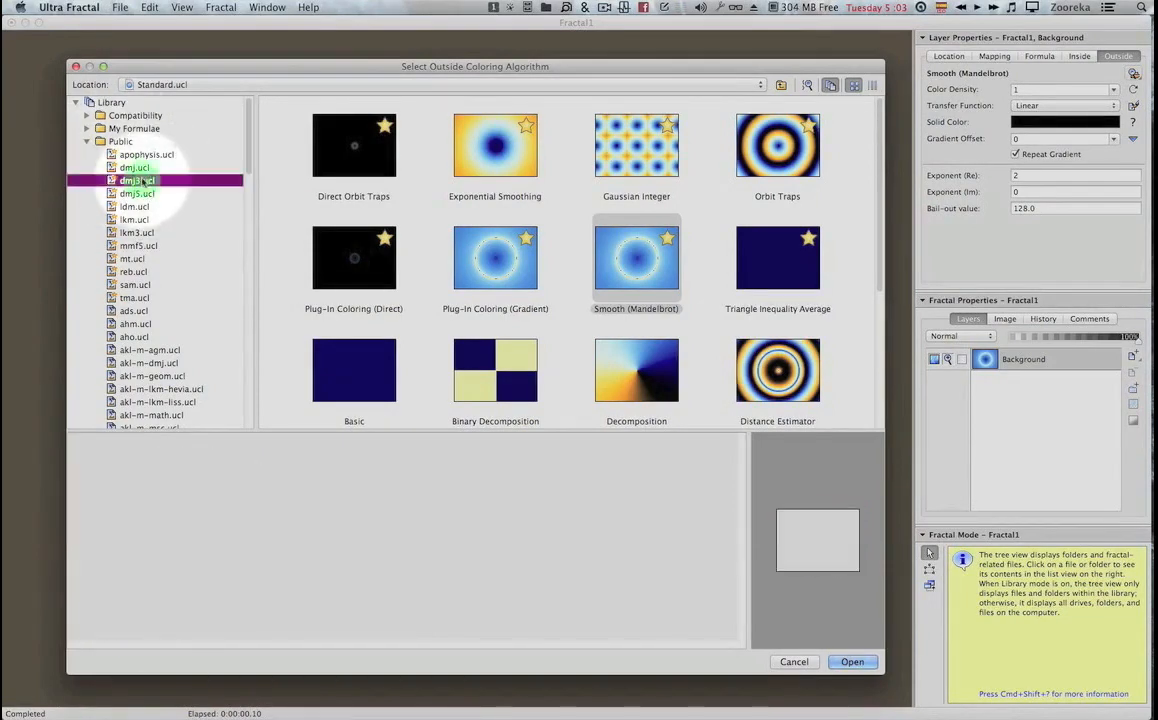
right_click(143, 181)
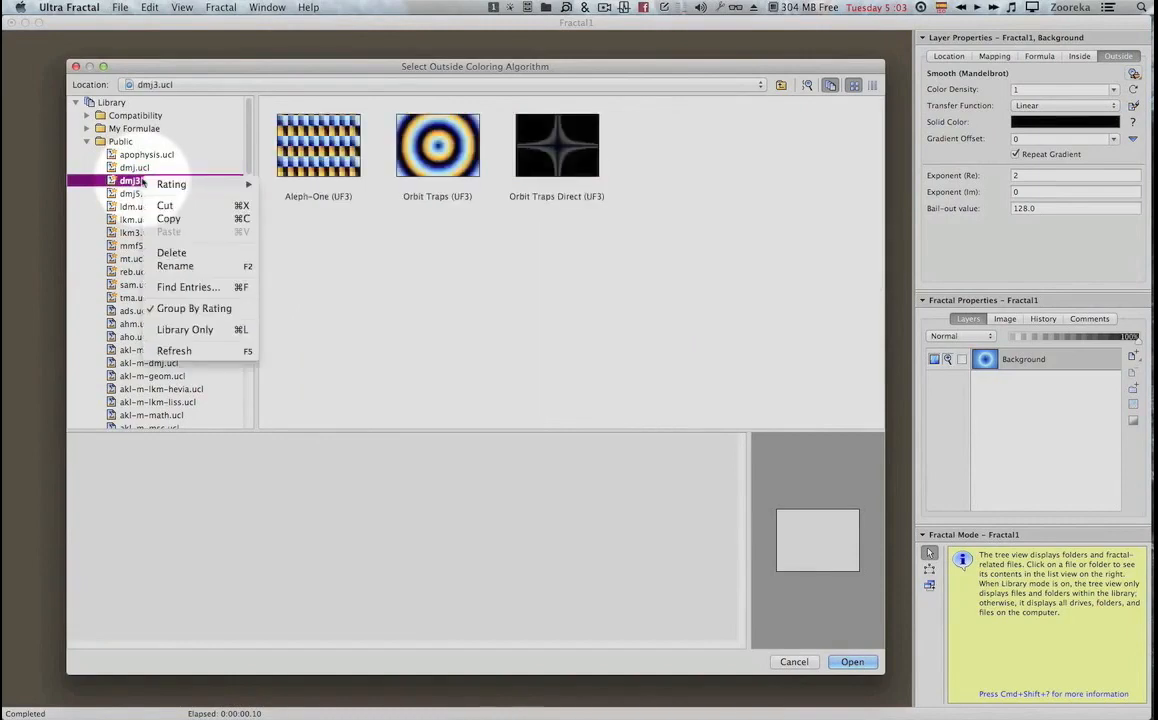
click(166, 218)
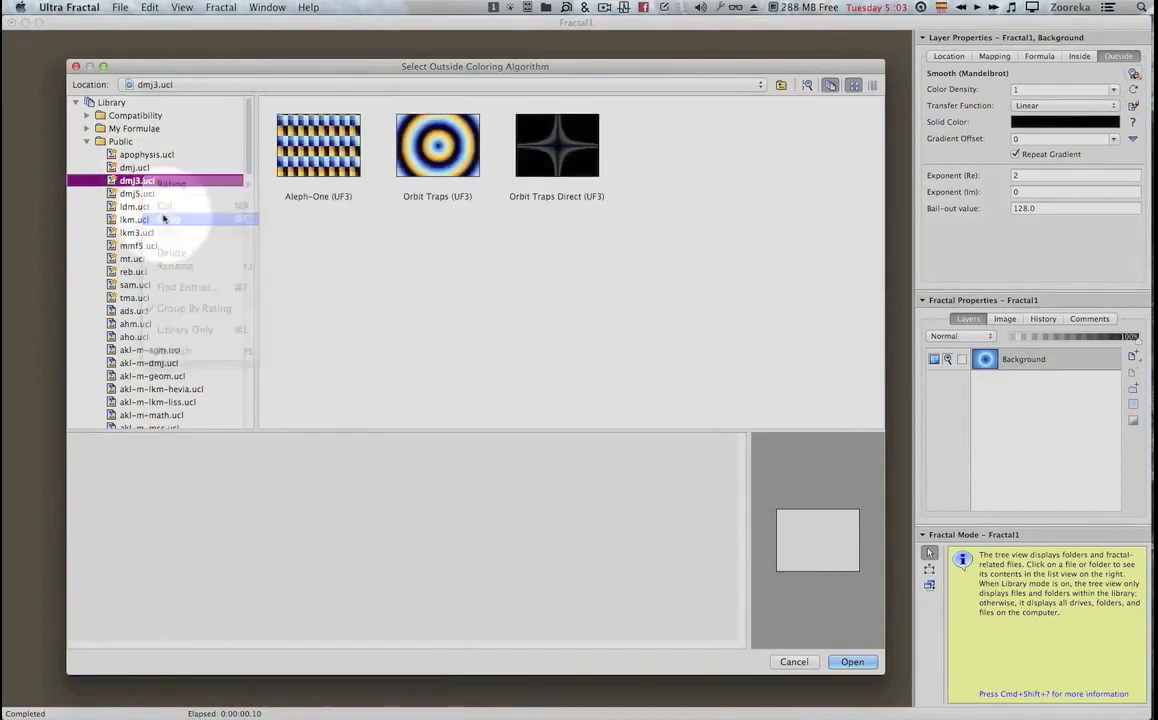
click(131, 129)
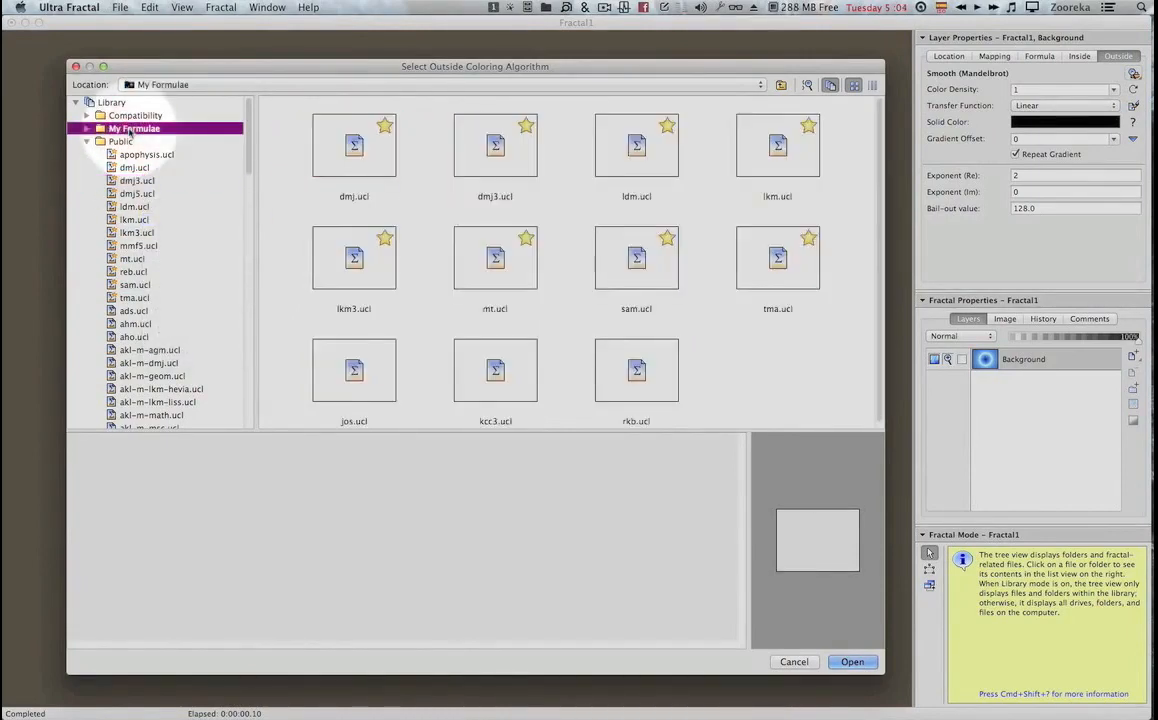
right_click(131, 129)
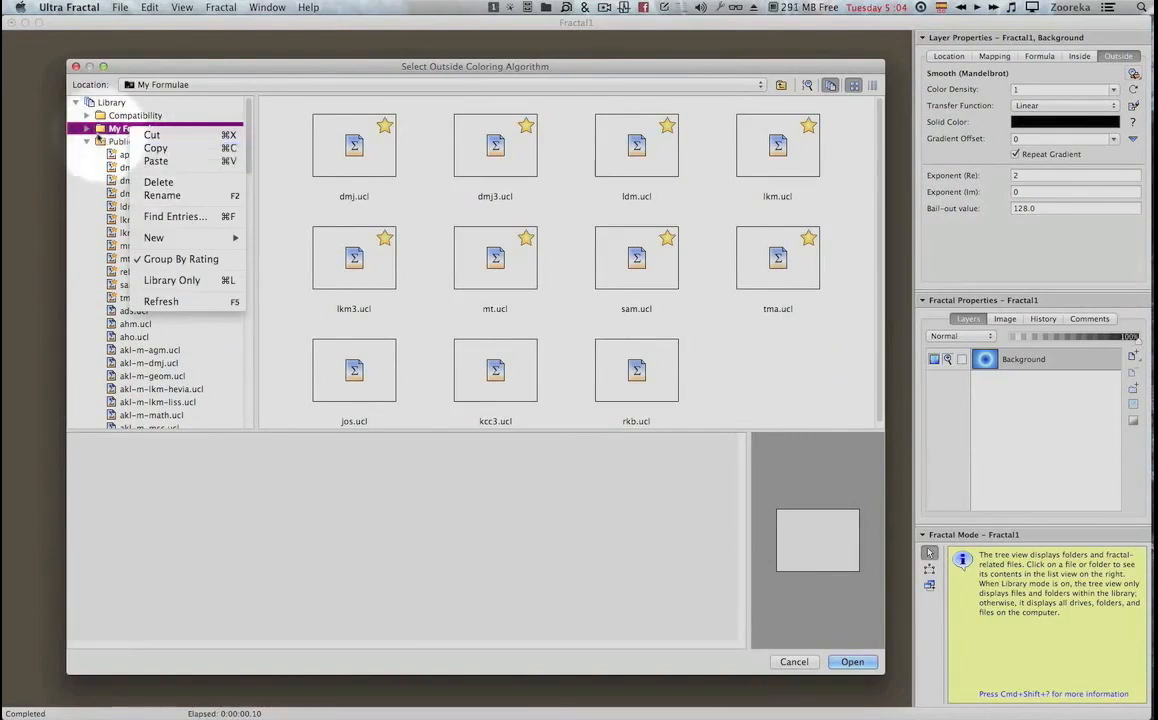
click(87, 141)
Set the outside coloring to Orbit Traps (UF3) from dmj3.ucl in My Formulae and turn off Repeat Gradient.
click(88, 129)
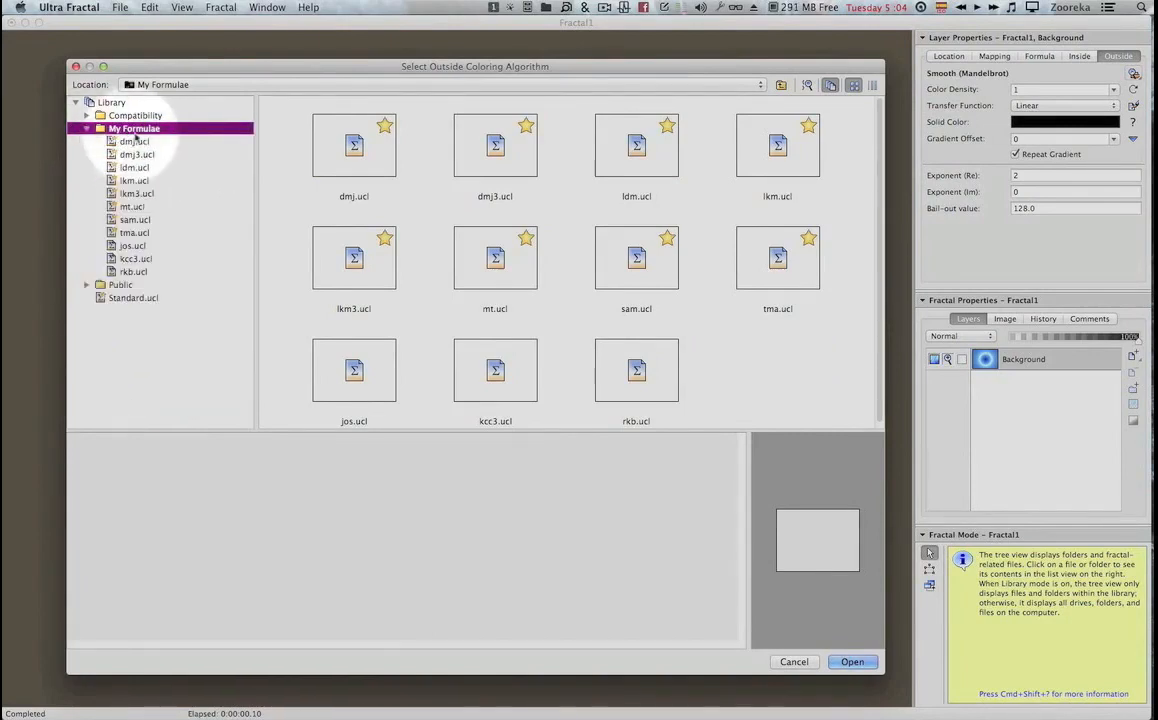
click(134, 155)
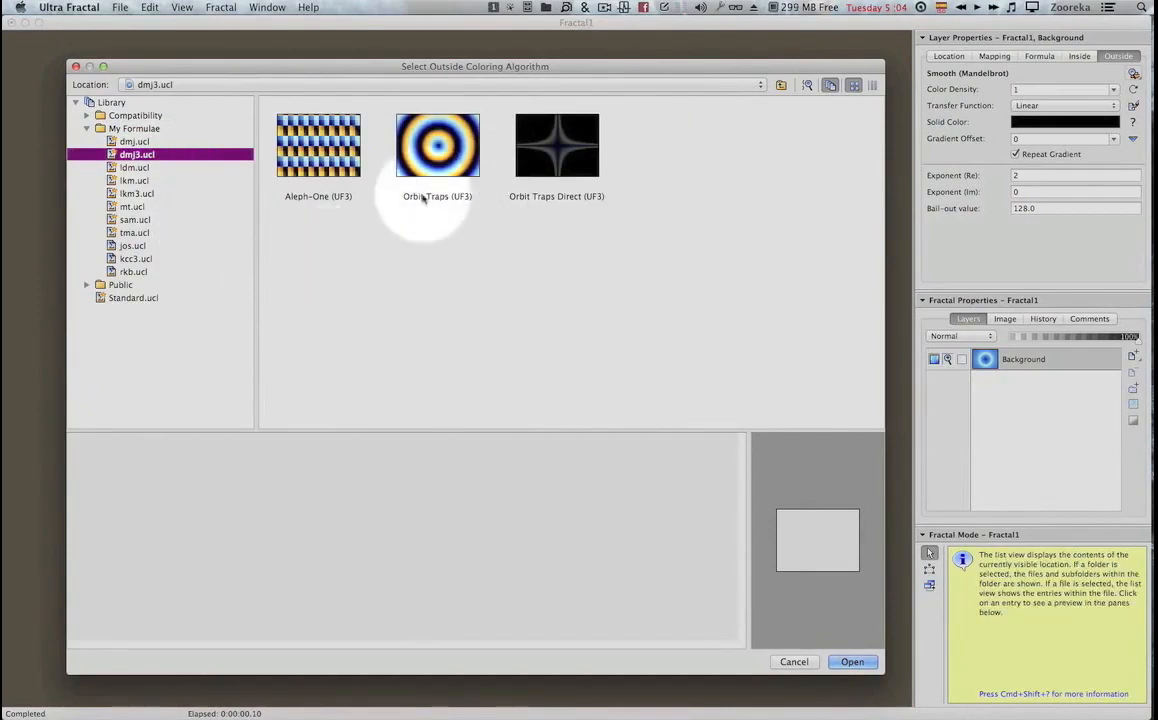
double_click(447, 147)
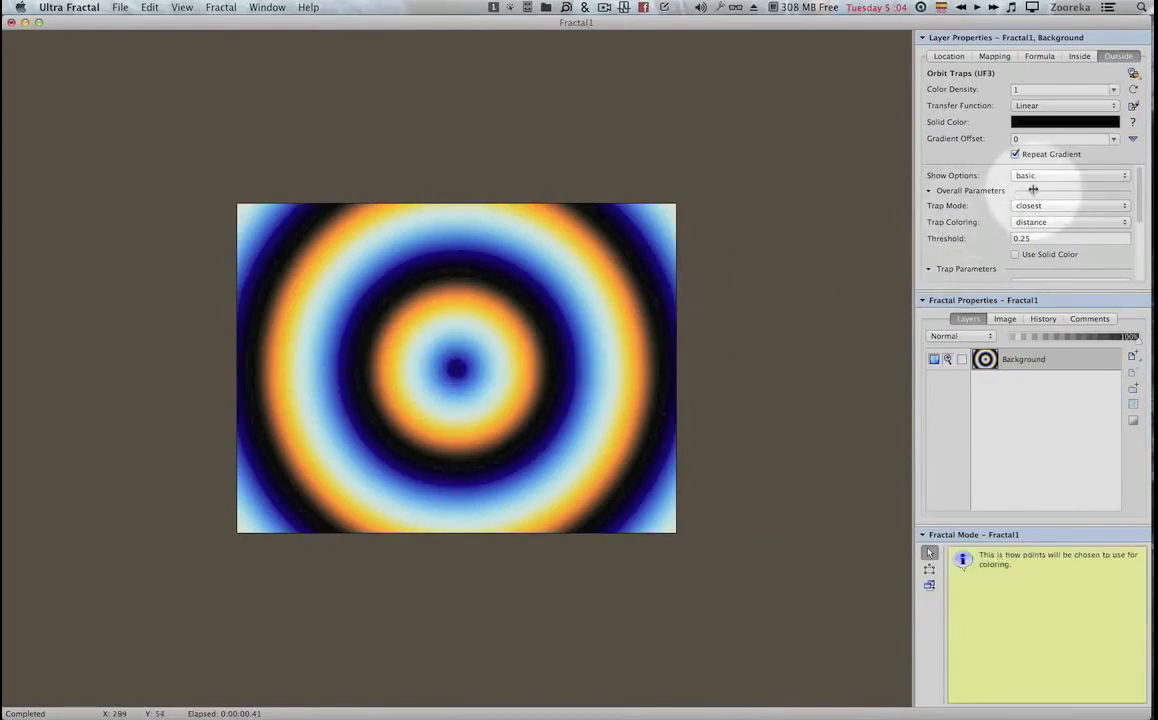
click(1016, 154)
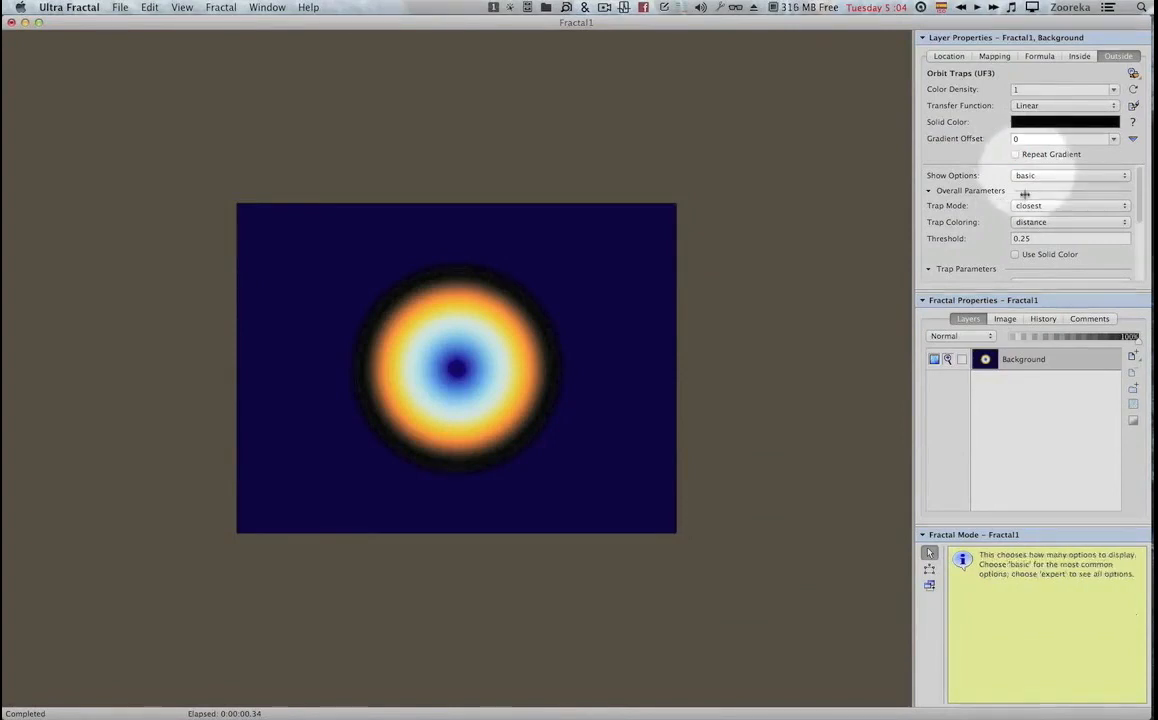
Link color and opacity in the Background gradient, set the point at position 0 to opacity 0, and move the black point to position 399 with opacity 0.
key(F4)
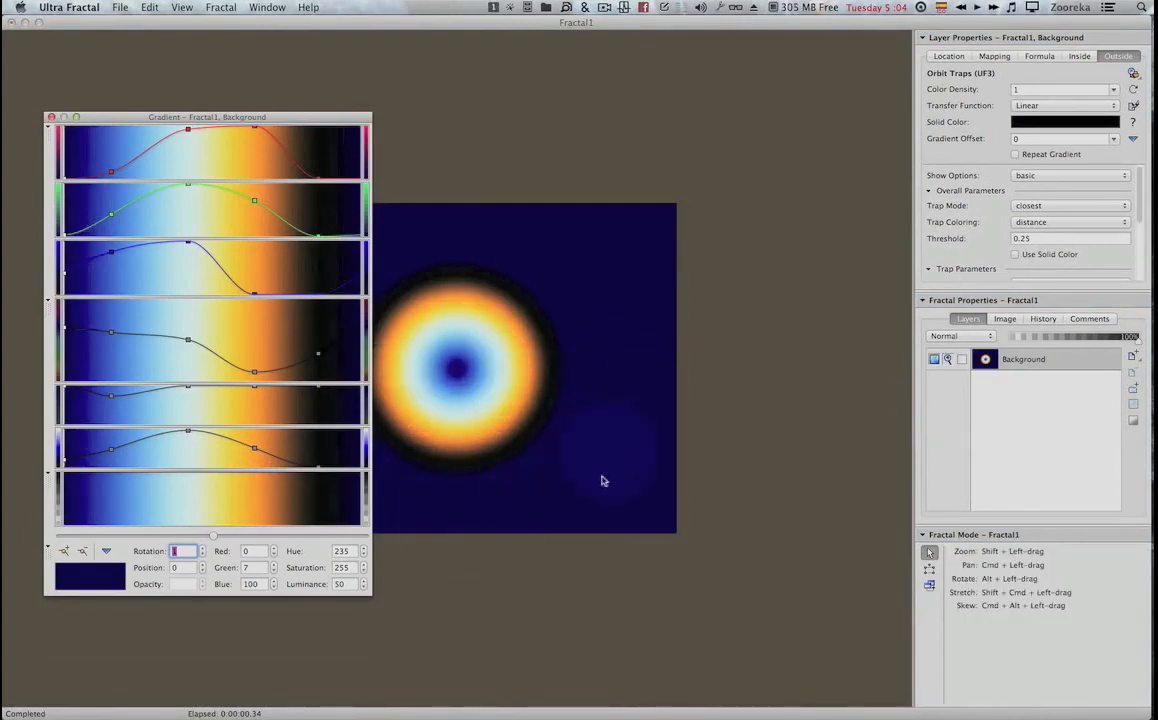
right_click(296, 501)
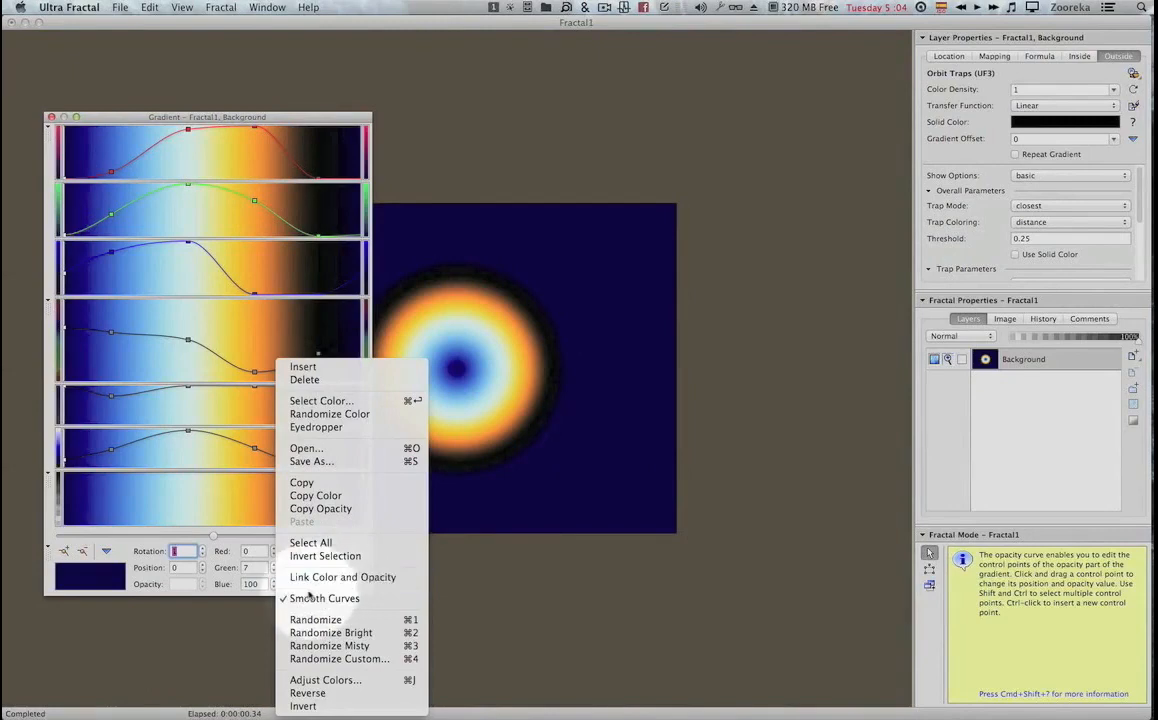
click(325, 577)
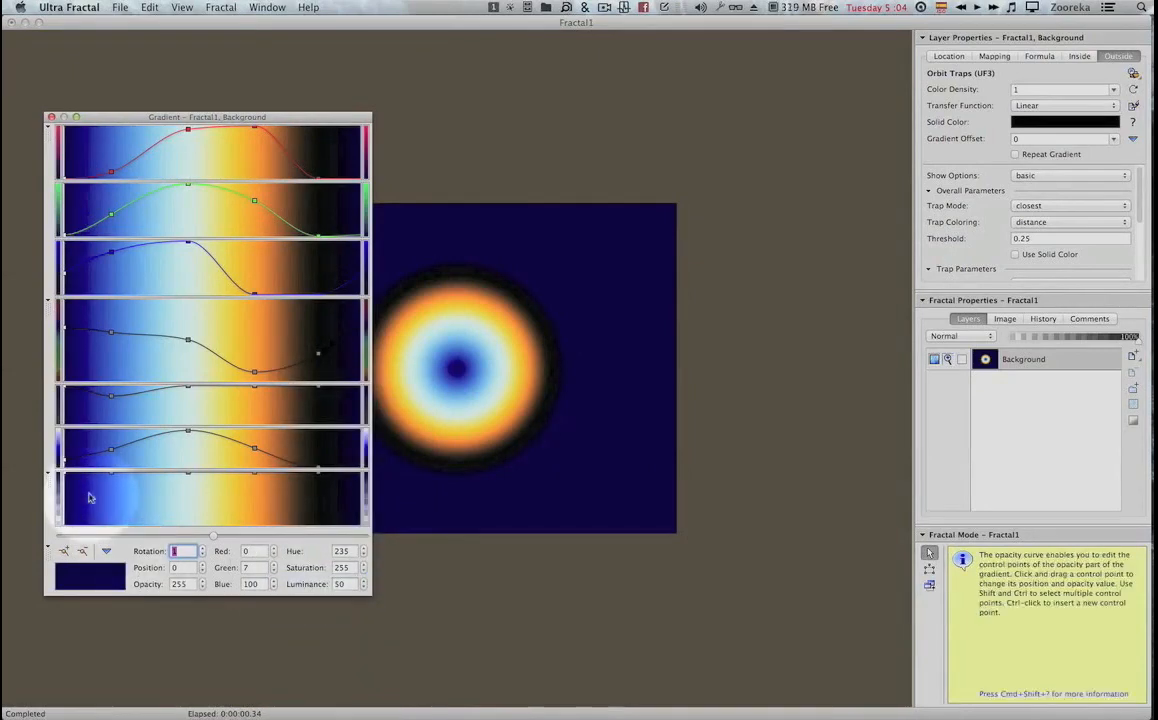
drag(67, 479, 58, 535)
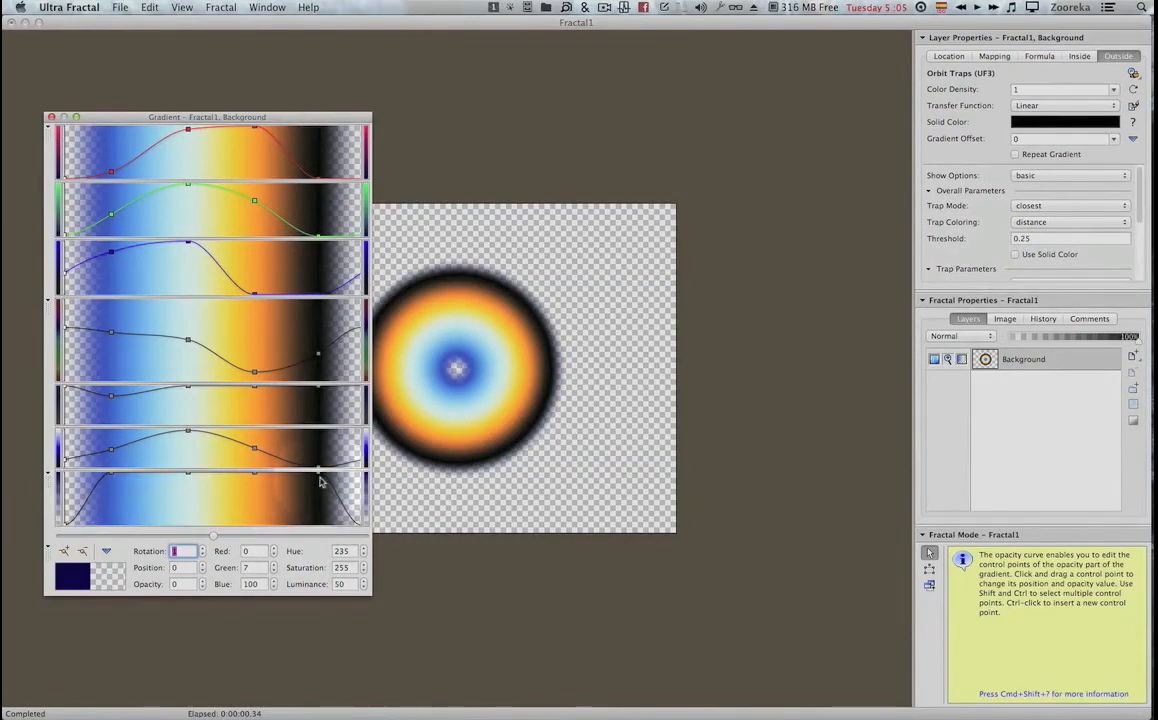
drag(318, 478, 369, 549)
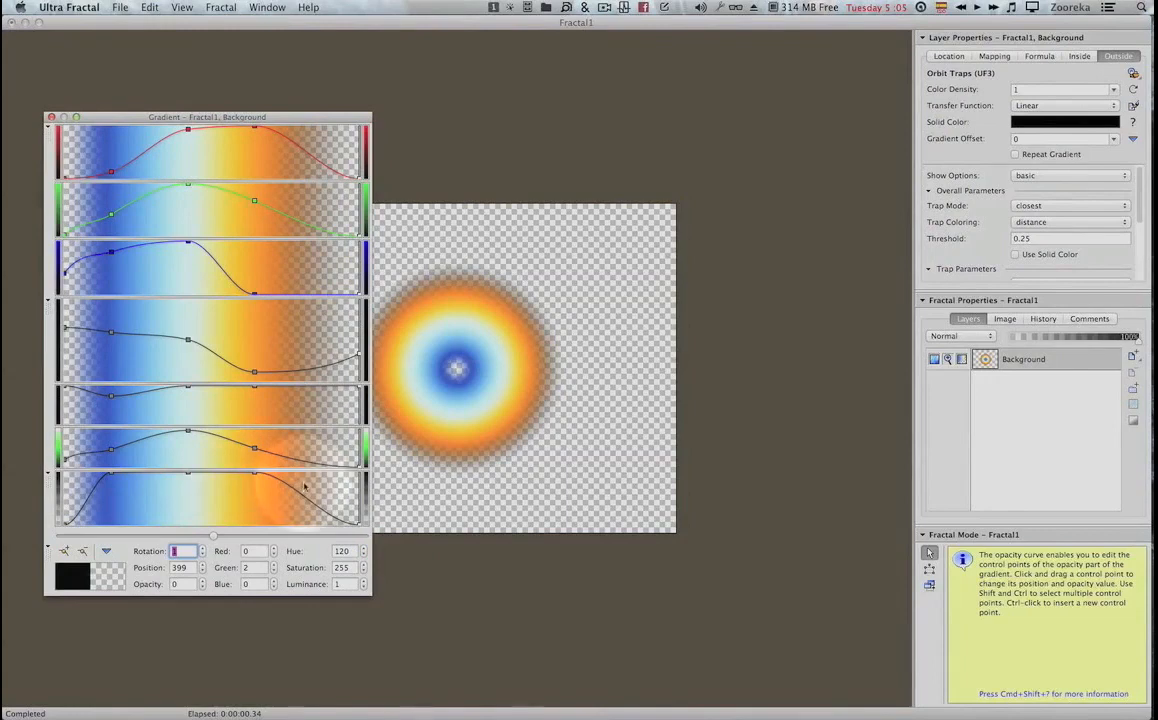
Turn the gradient's three middle control points black by lowering their luminance to 0 together.
drag(293, 506, 65, 452)
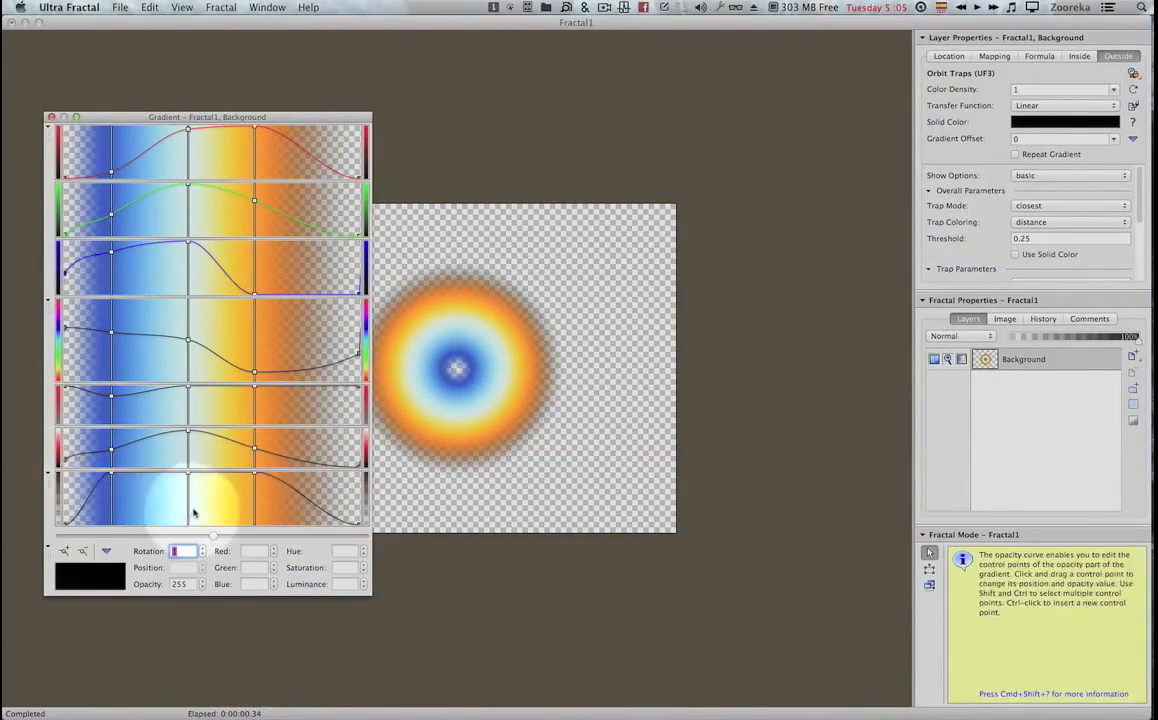
drag(188, 429, 187, 499)
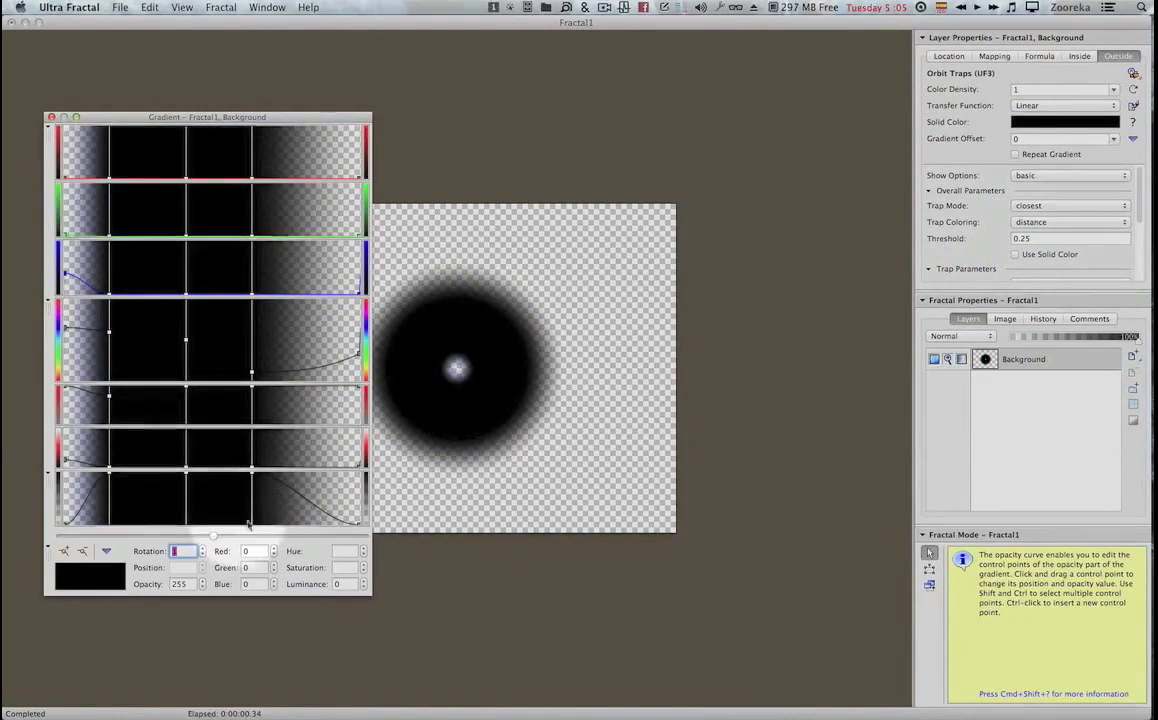
click(282, 510)
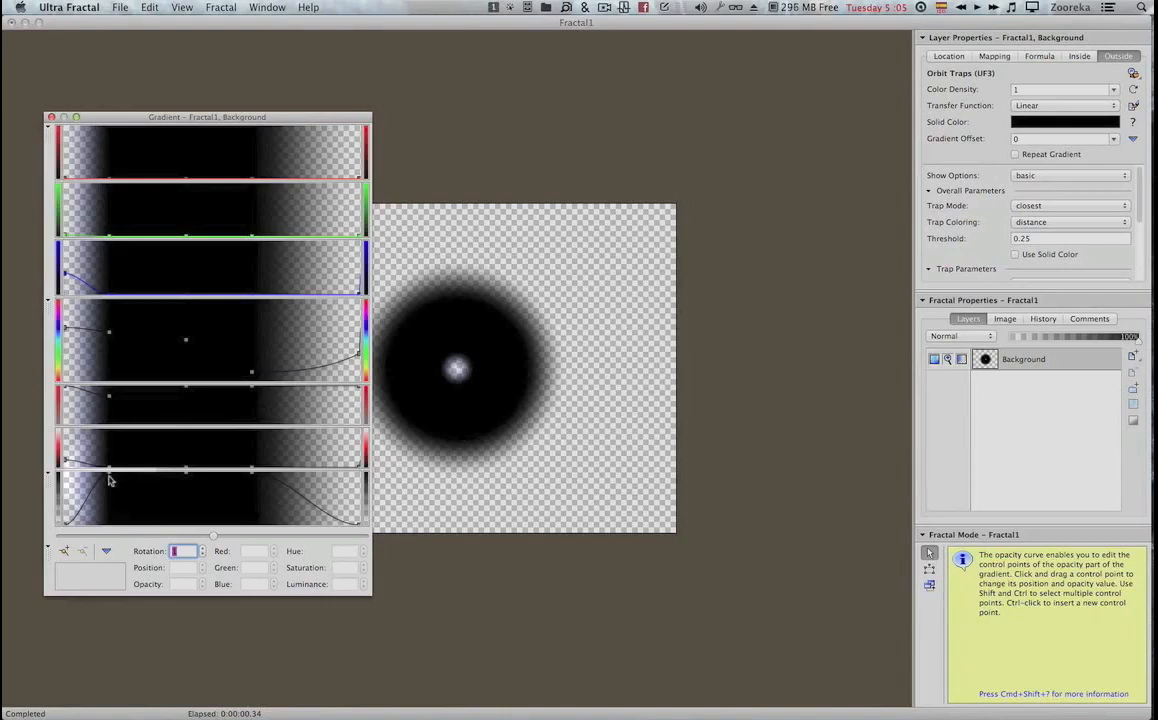
Move the outer two opaque black points to positions 0 and 399, and shift the gradient editor away from the image.
click(109, 470)
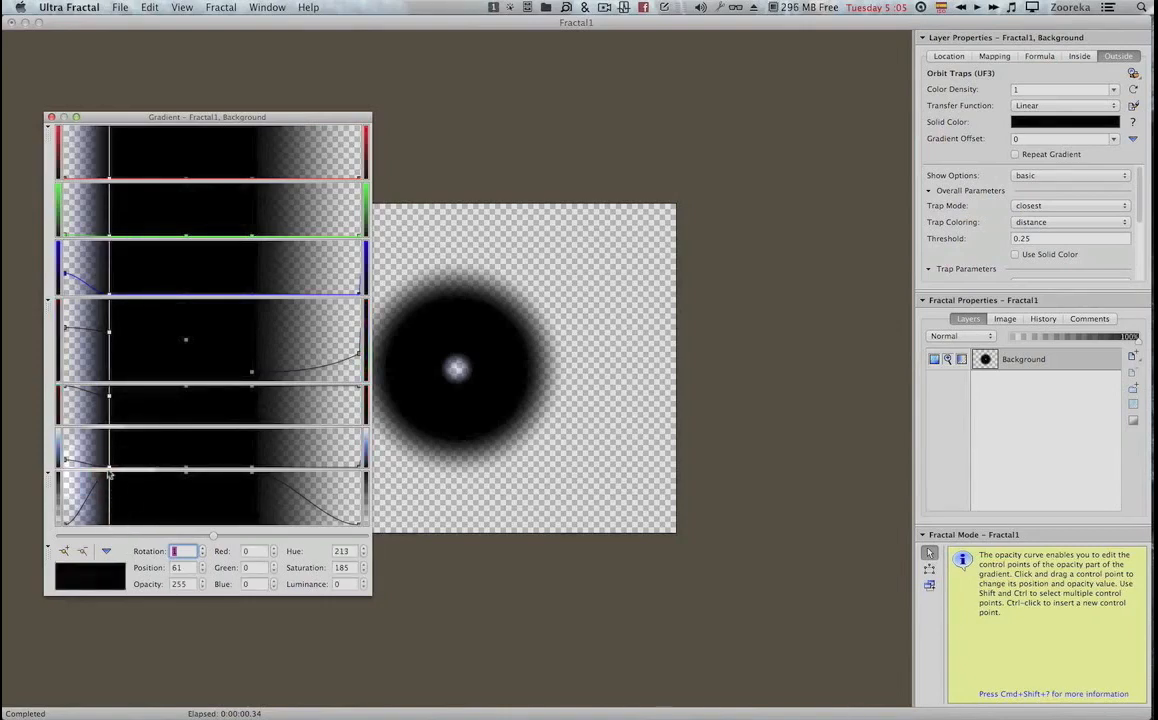
drag(109, 472, 55, 470)
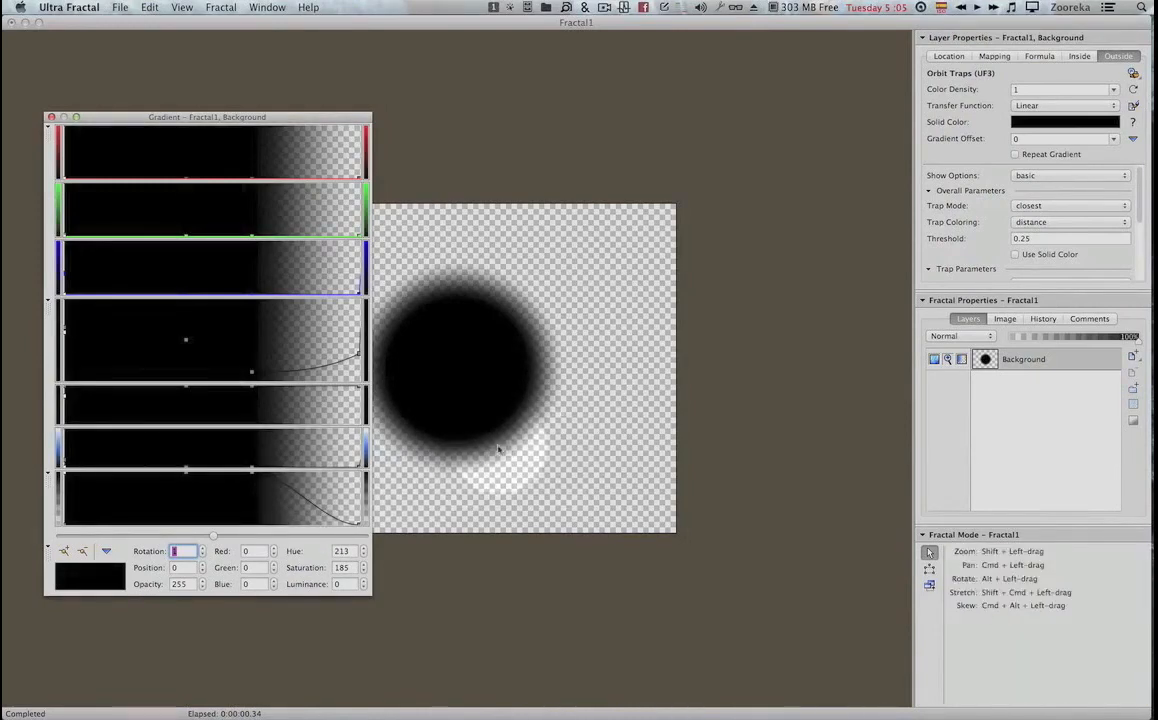
click(251, 475)
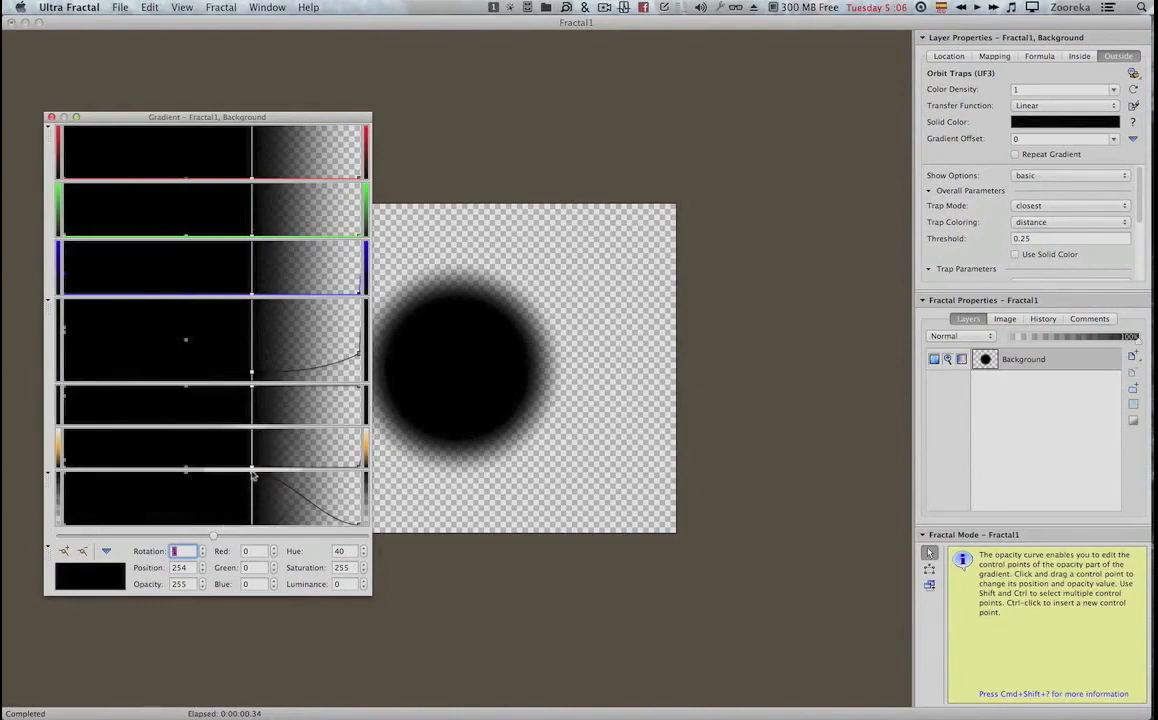
drag(253, 476, 385, 471)
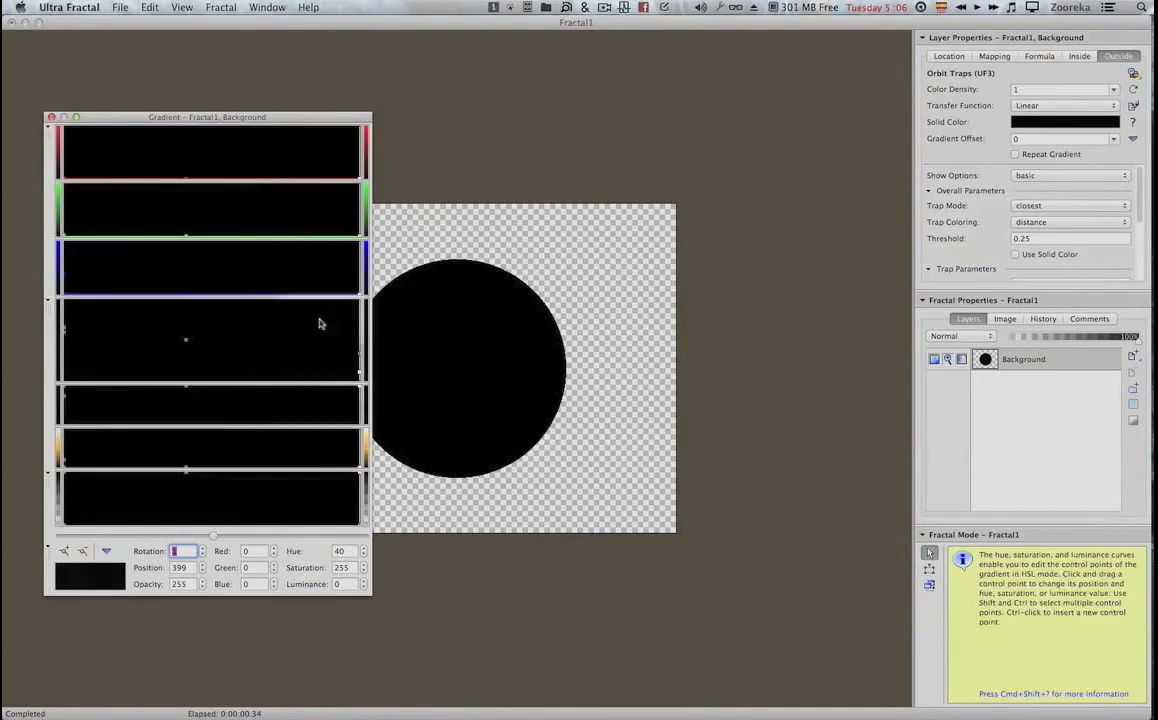
drag(287, 117, 226, 110)
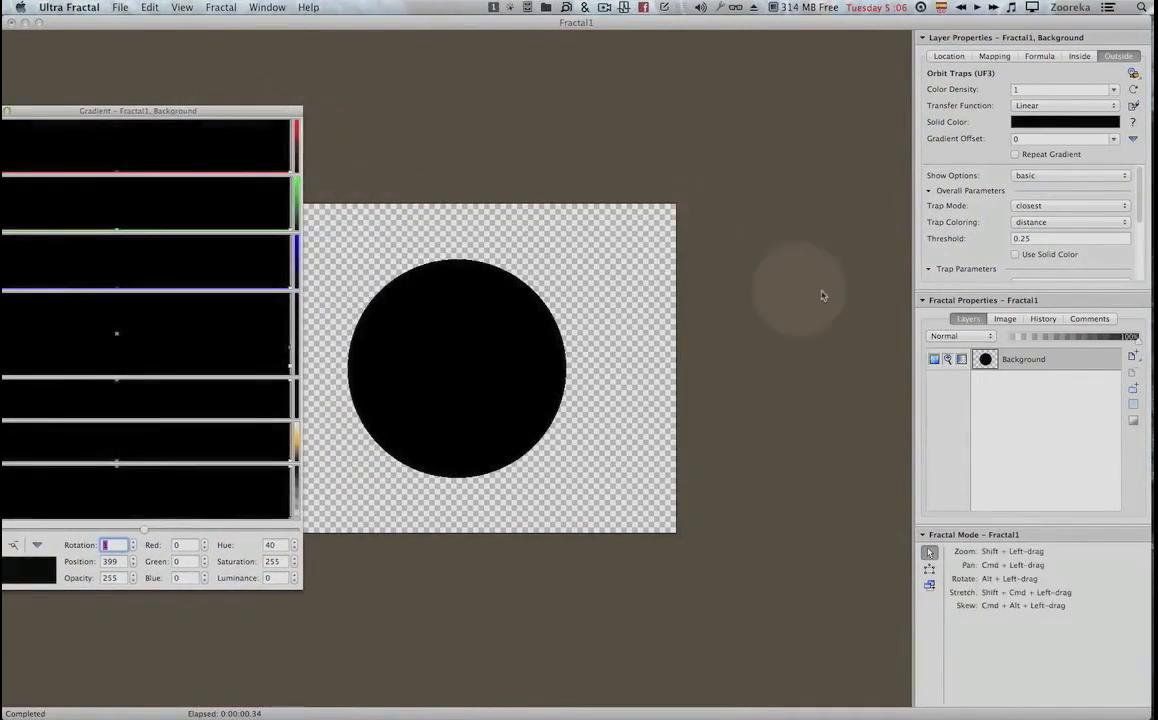
Duplicate the Background layer and rename the copy Edge Highlight.
click(1131, 357)
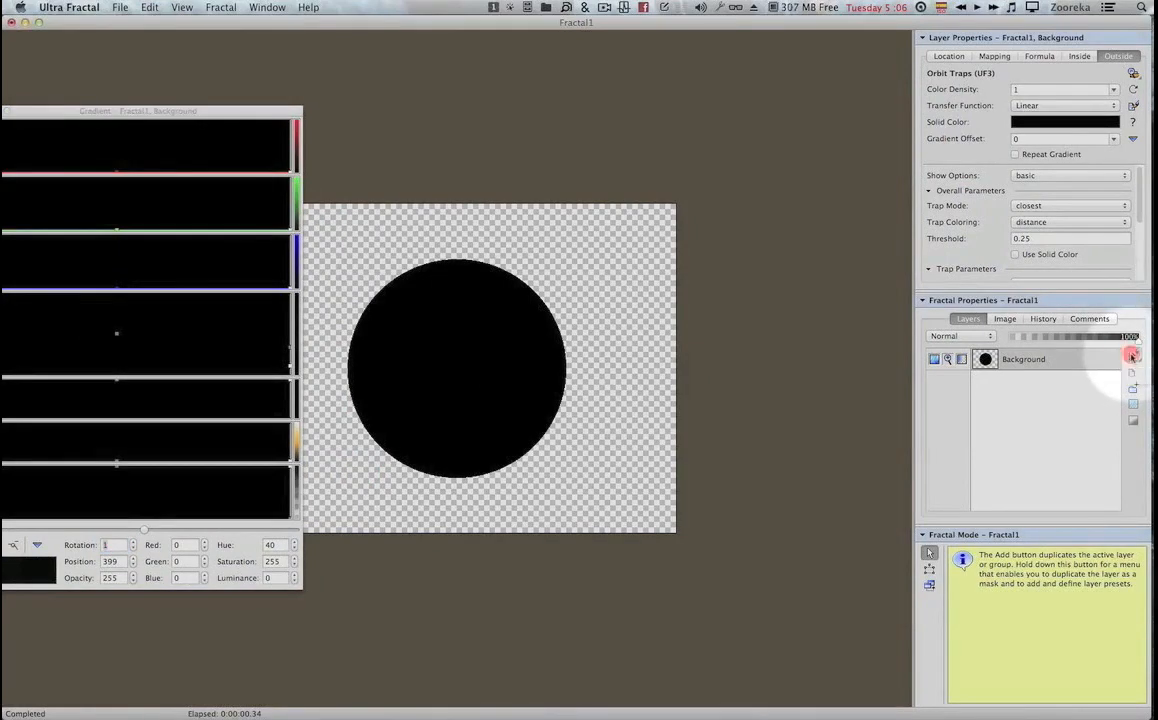
click(1131, 357)
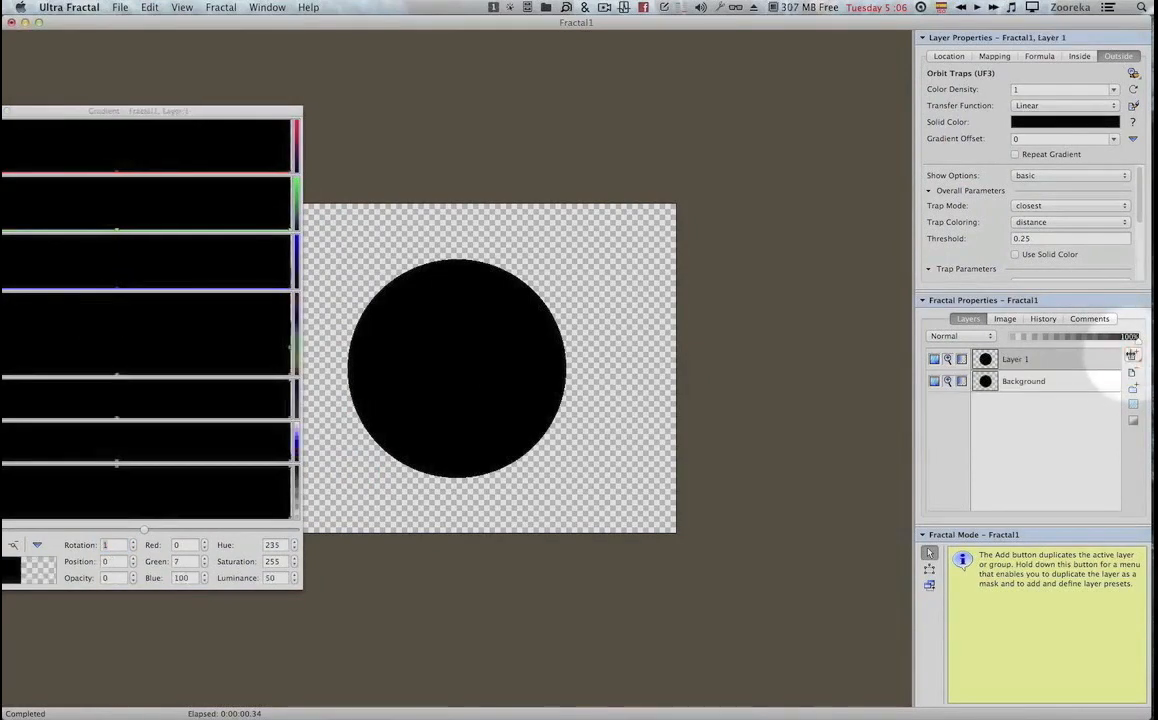
right_click(1018, 359)
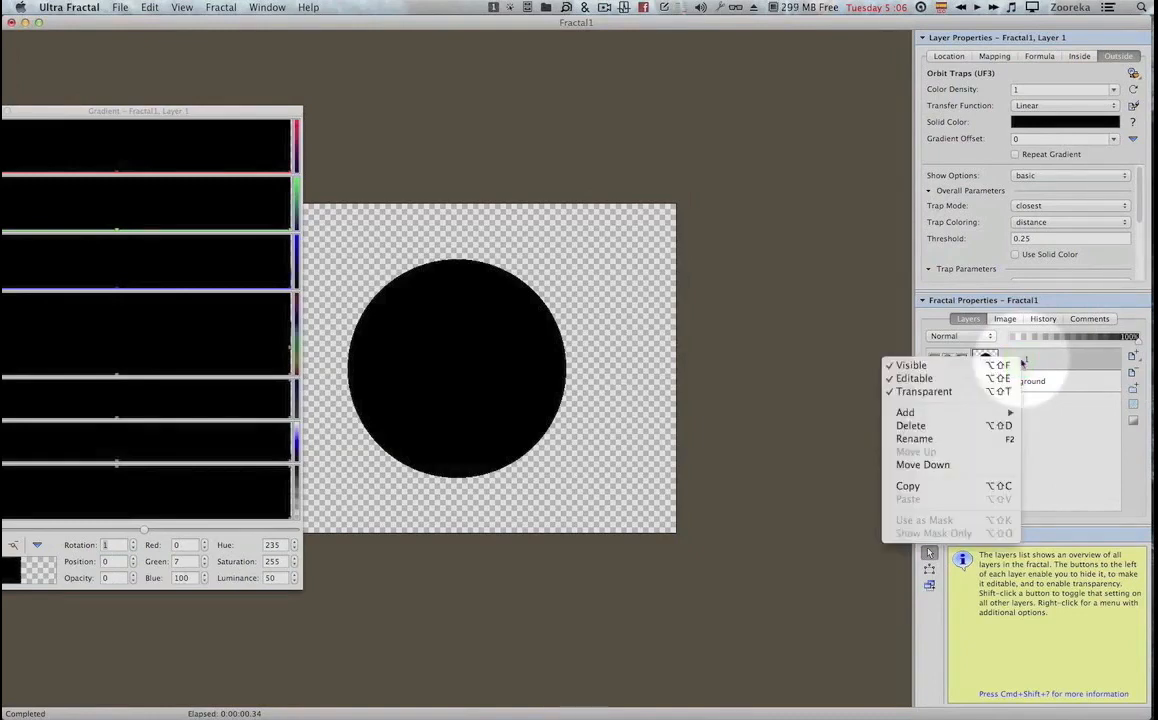
click(920, 437)
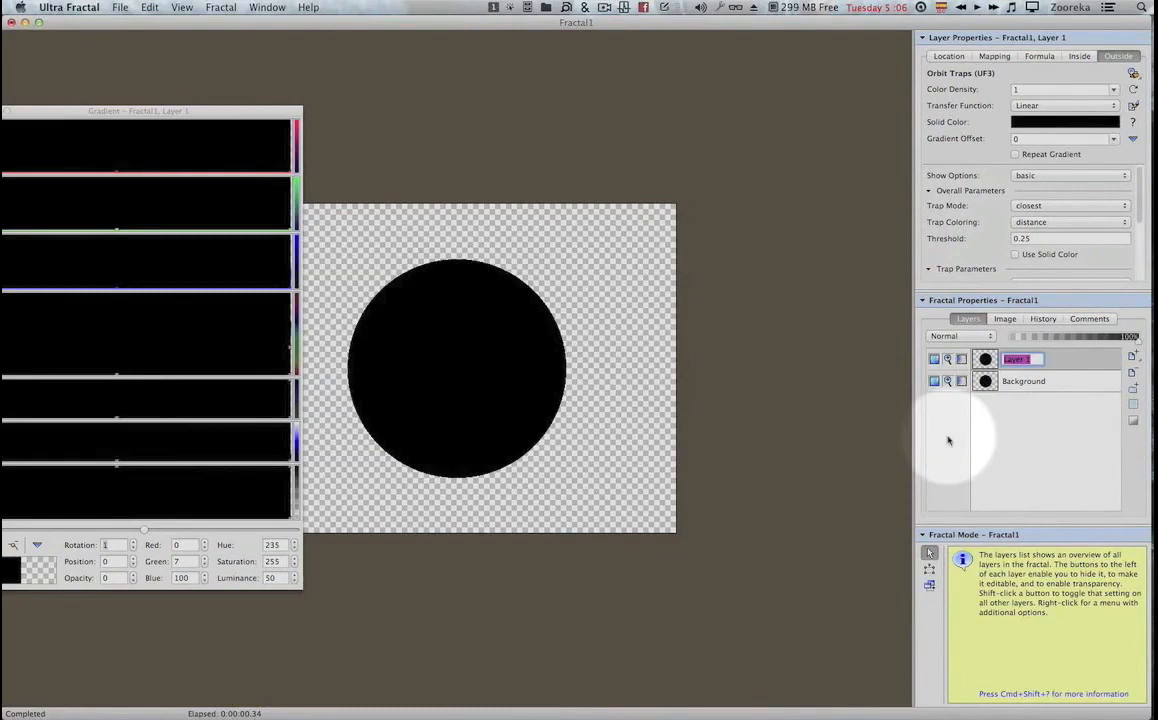
text(Edge Highlight)
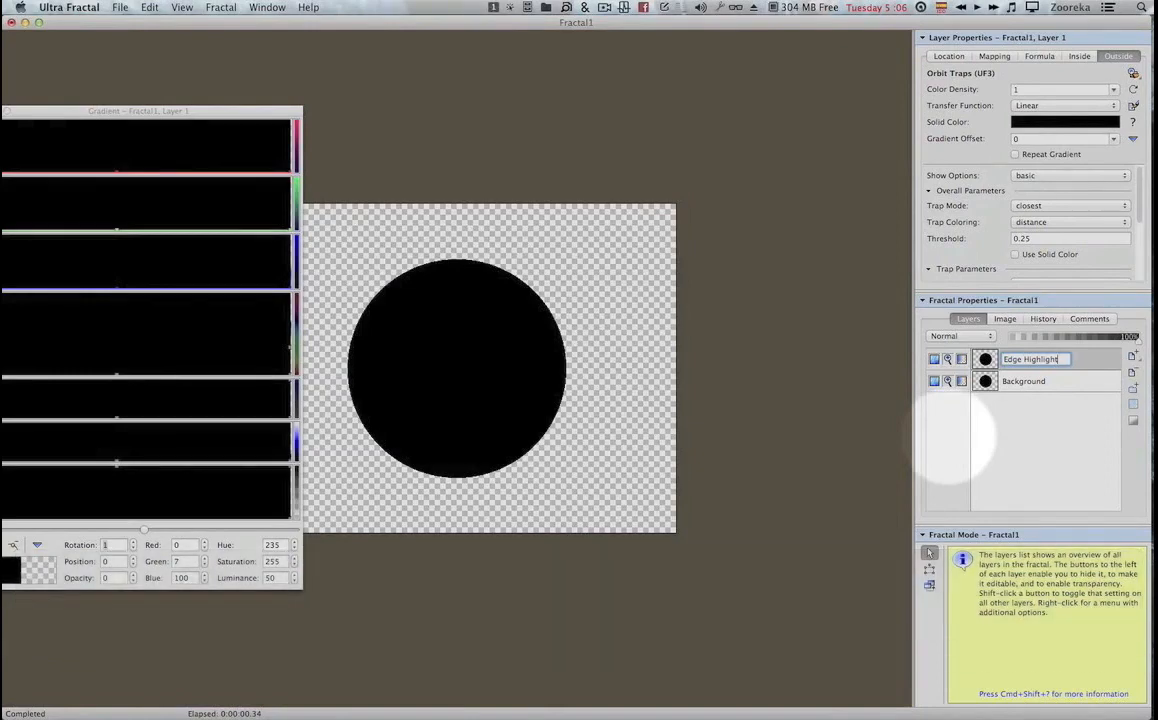
key(Return)
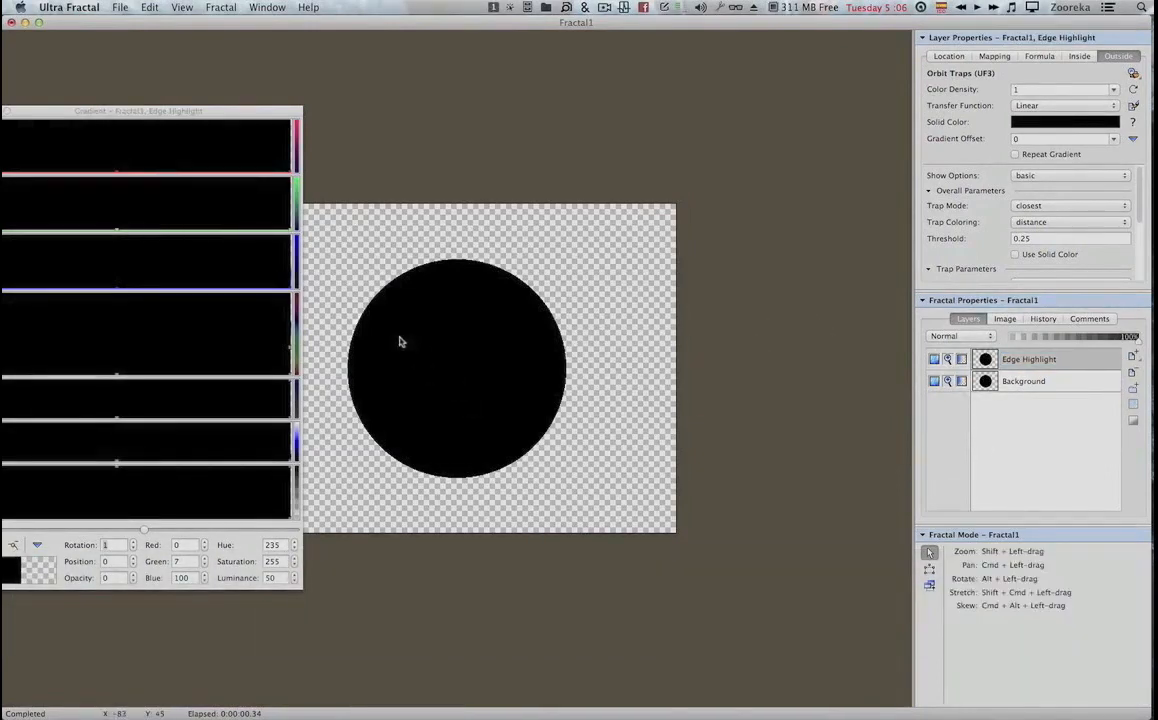
Turn the middle and end control points of Edge Highlight's gradient white, with luminance 255, leaving the start point black.
drag(251, 114, 299, 146)
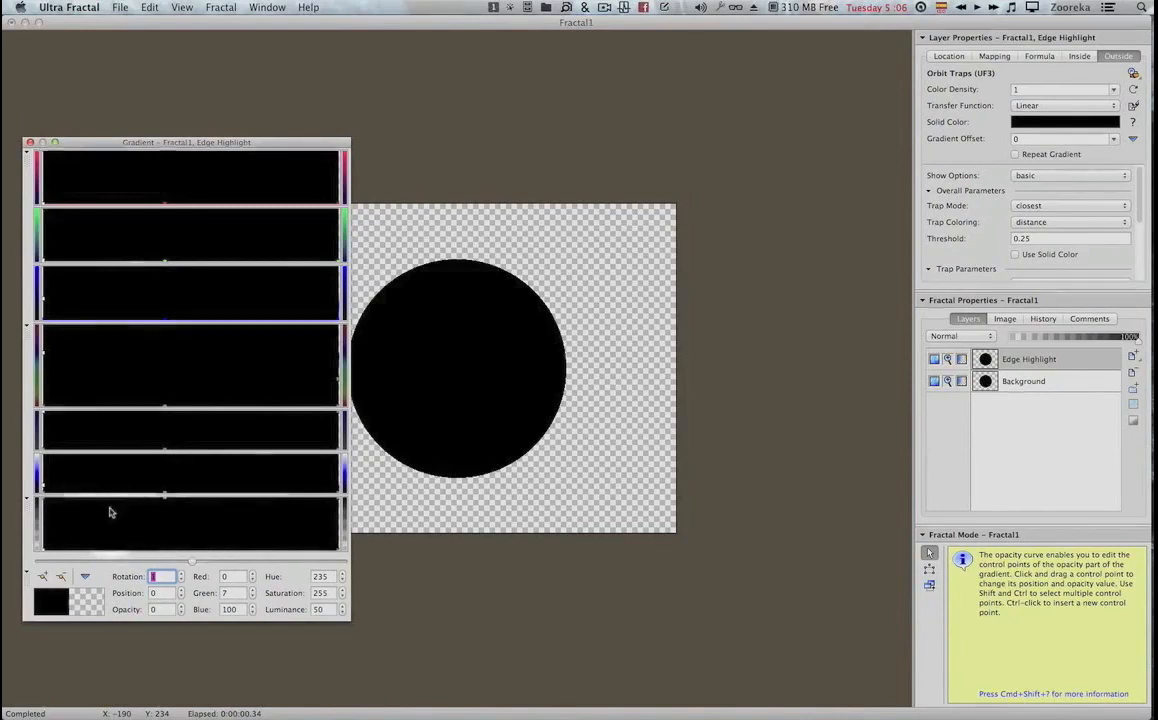
click(40, 492)
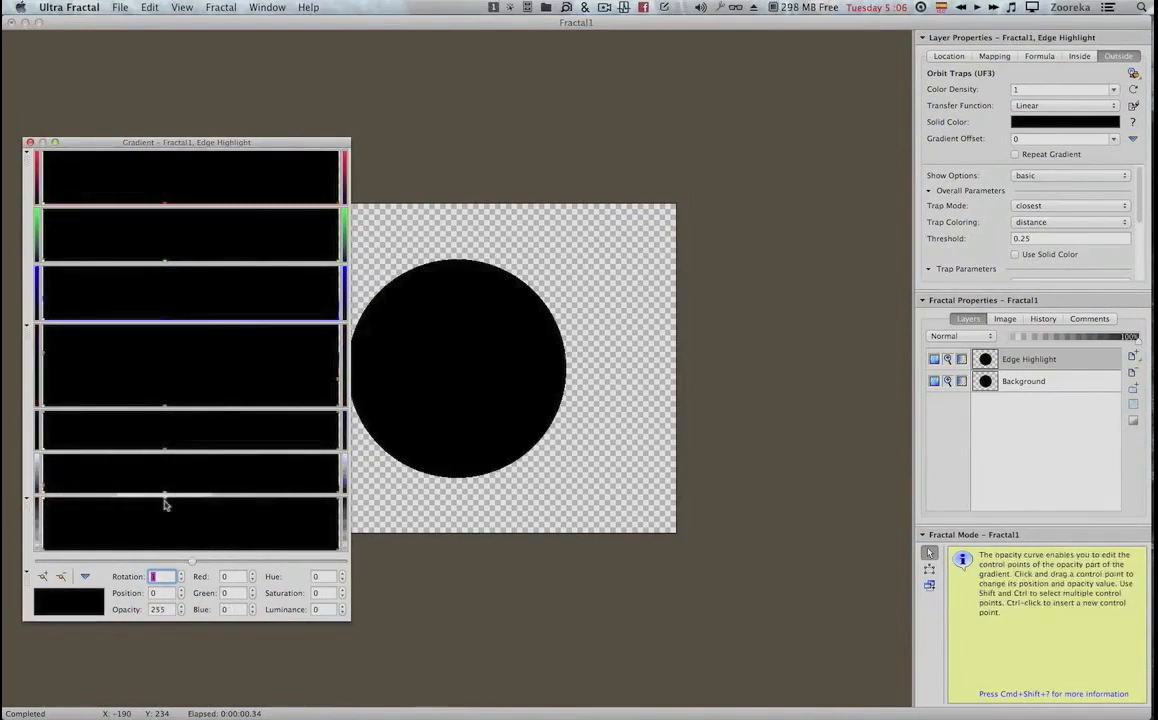
key(shift)
key(shift)
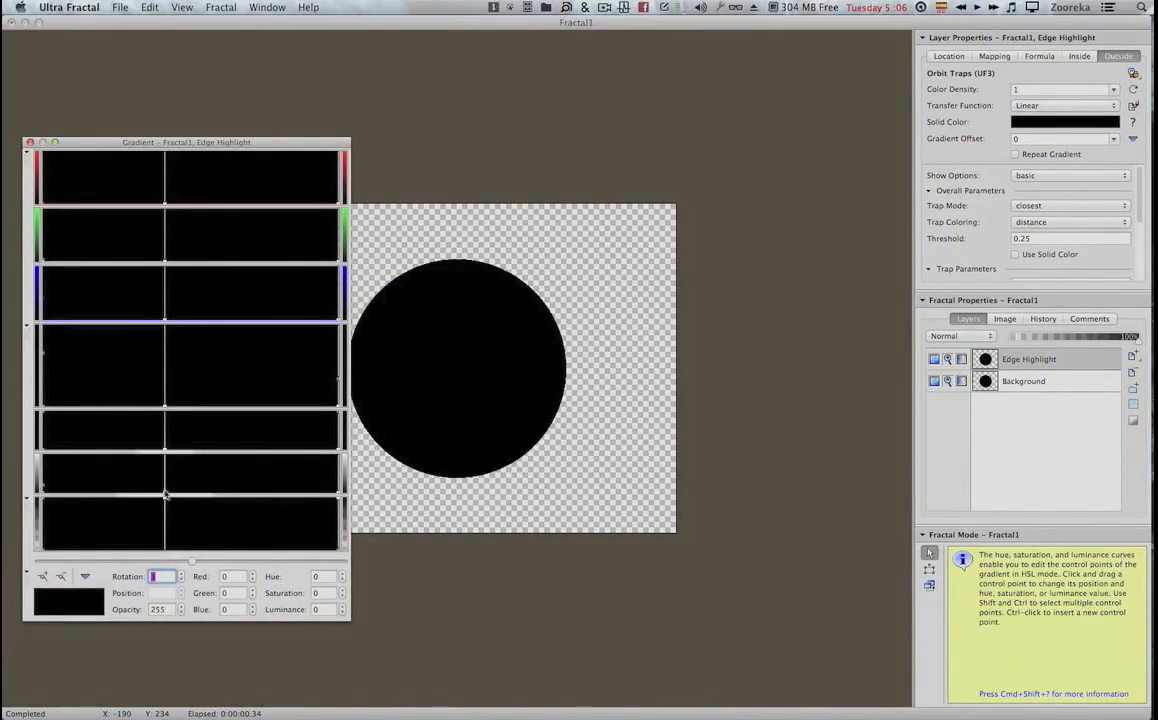
drag(165, 493, 167, 453)
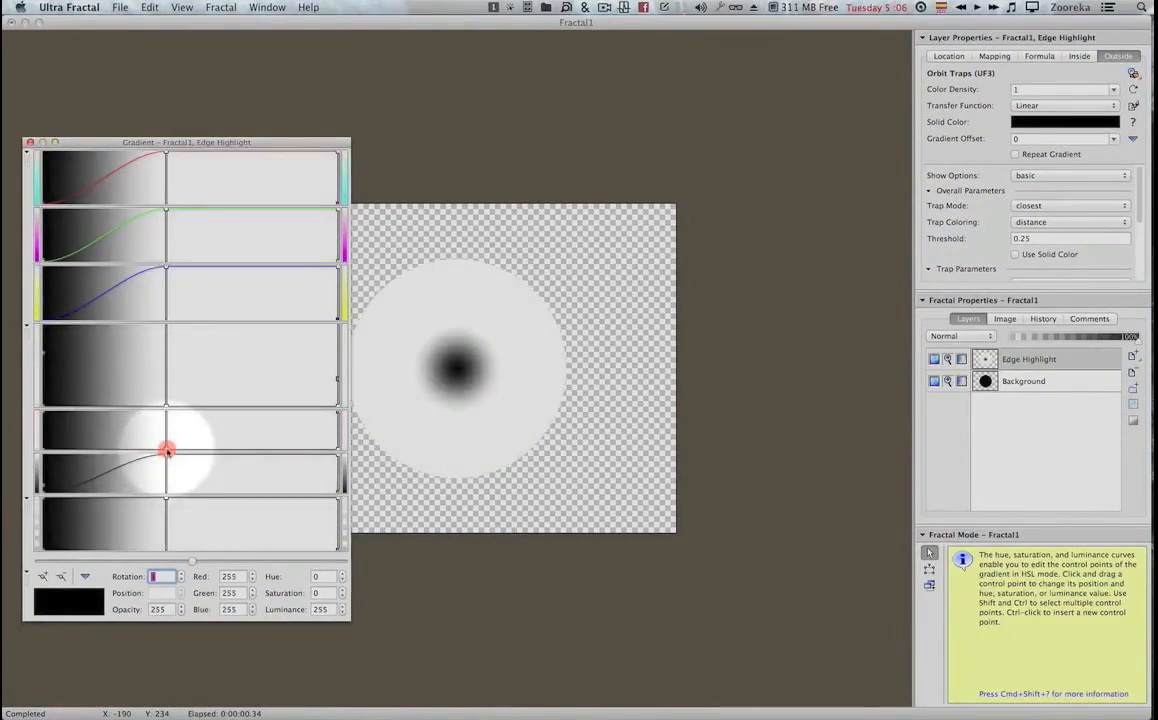
Turn the start control point of Edge Highlight's gradient white by raising its luminance to 255.
click(44, 497)
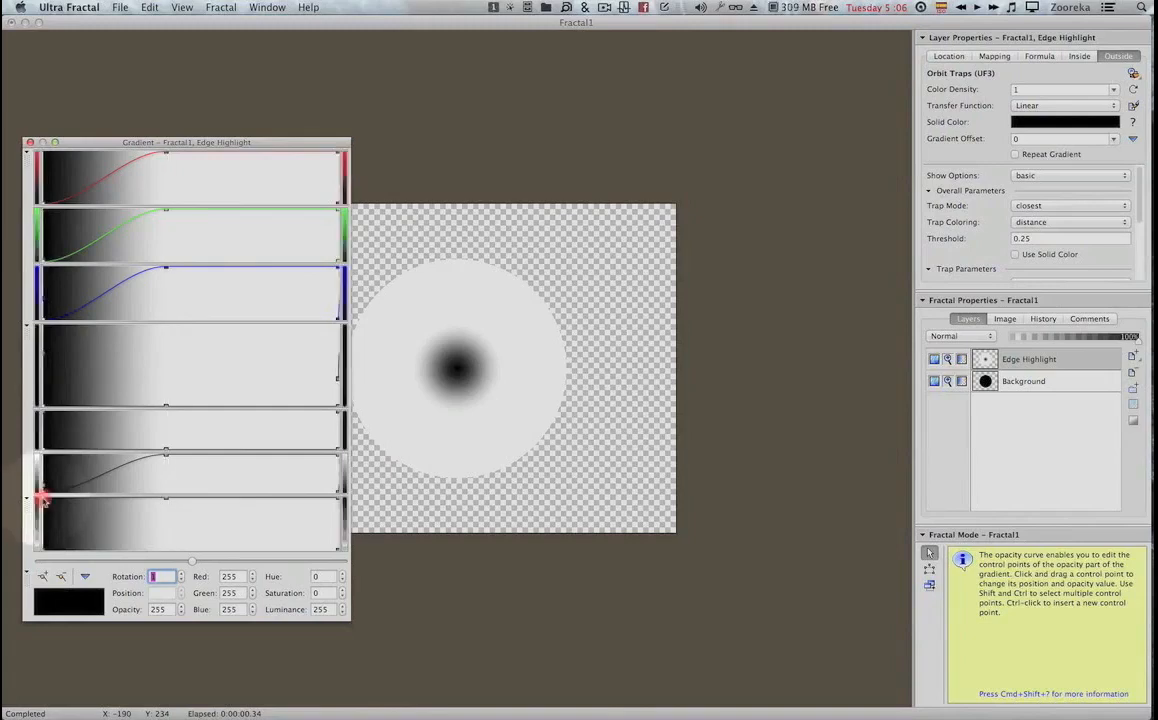
drag(44, 493, 44, 442)
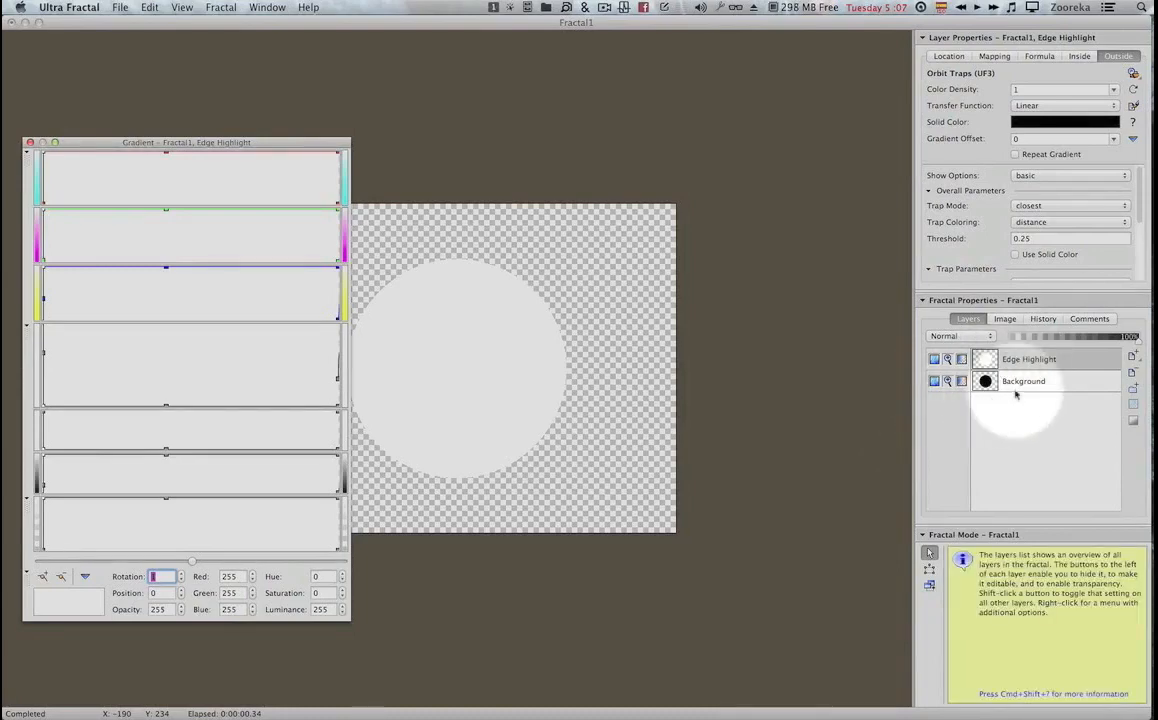
click(948, 435)
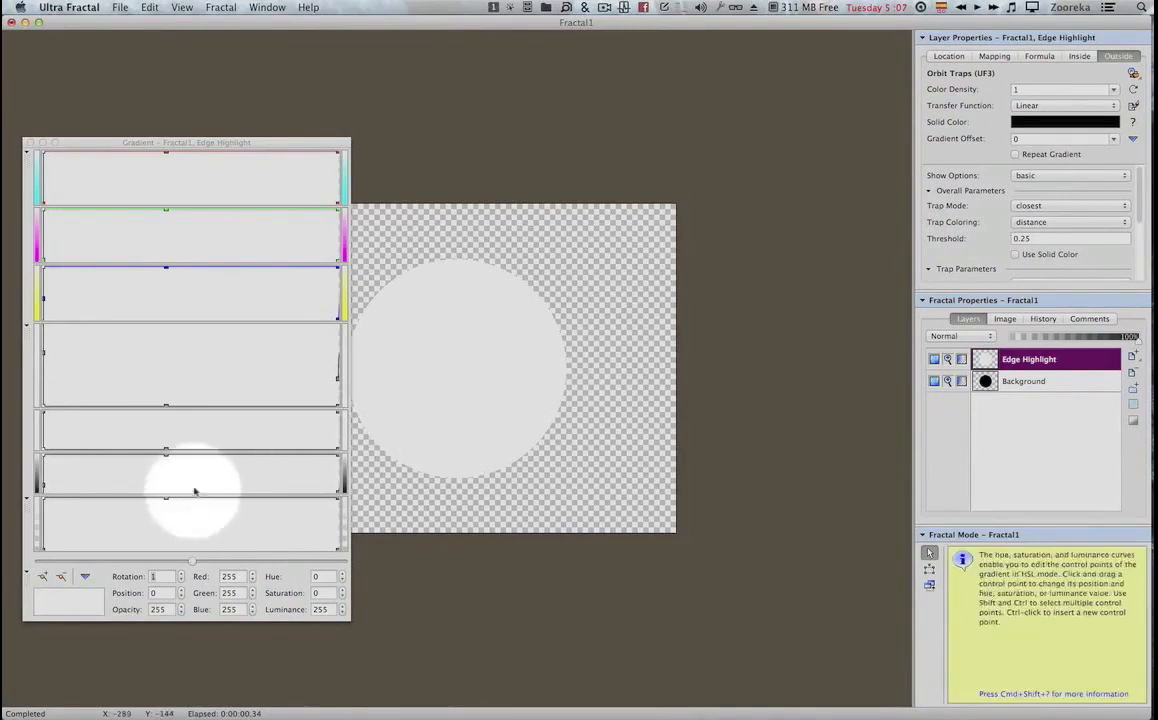
Lower the opacity of the start and middle control points in Edge Highlight's gradient to 0, leaving the end point opaque.
click(96, 504)
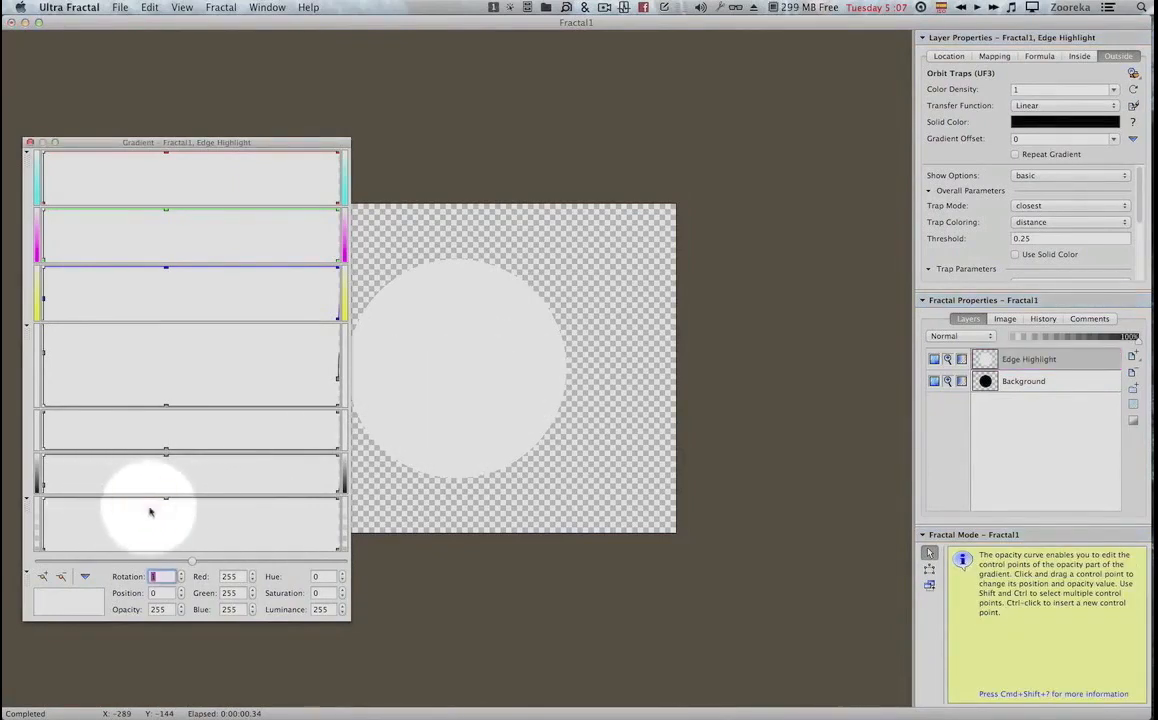
drag(181, 505, 32, 491)
drag(167, 499, 178, 568)
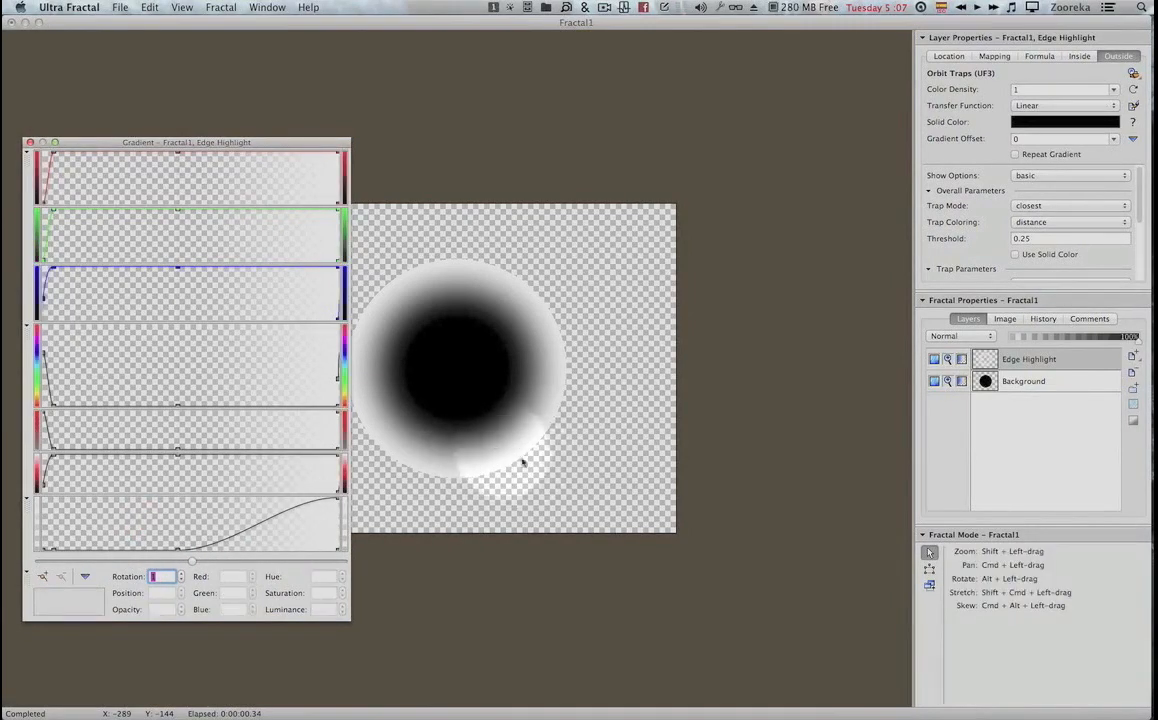
drag(522, 461, 528, 476)
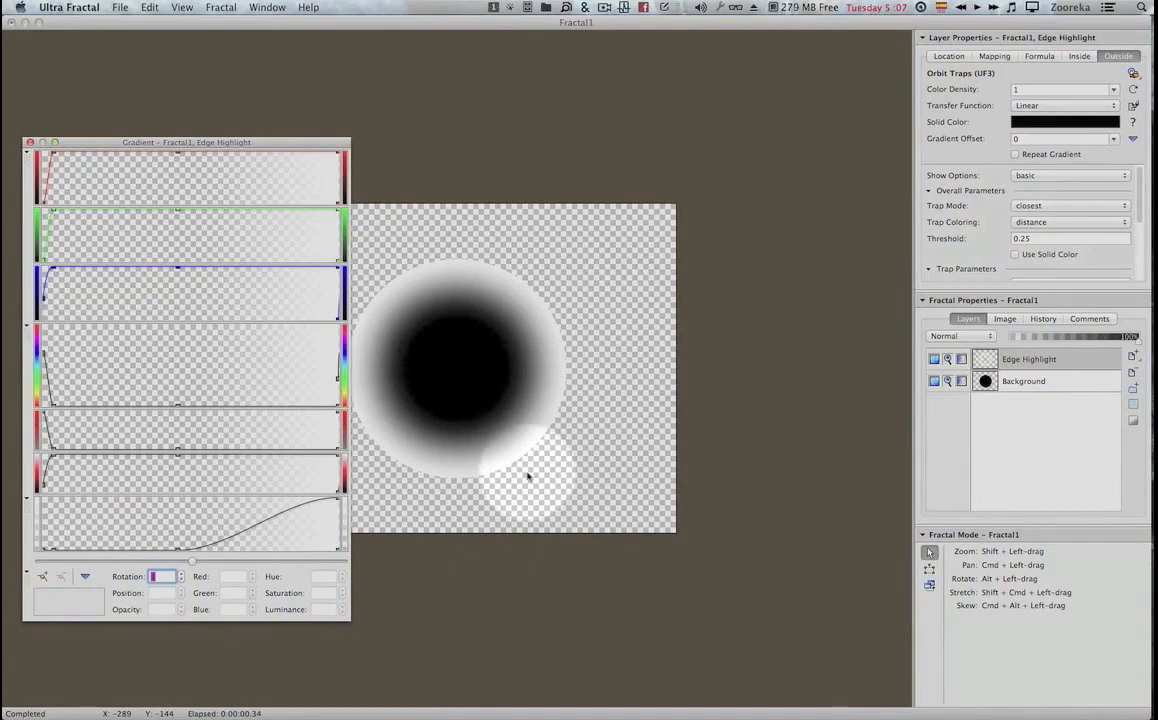
Duplicate the Background layer and rename the copy EH-Mask.
click(1061, 389)
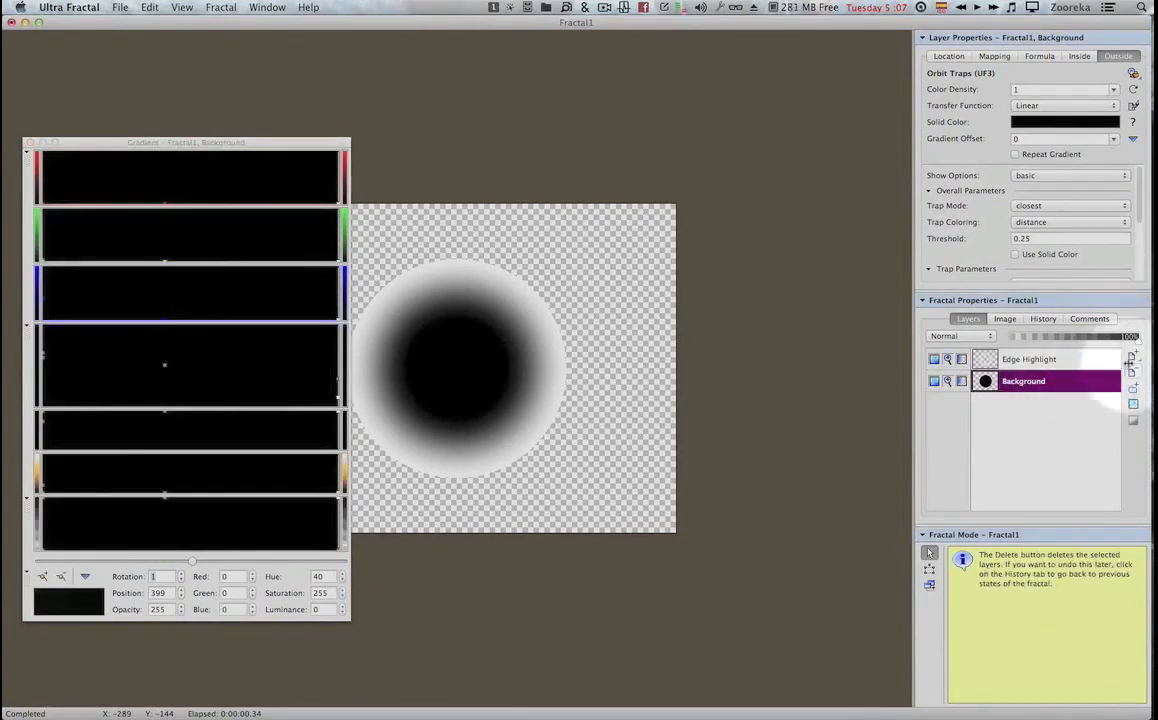
click(1131, 358)
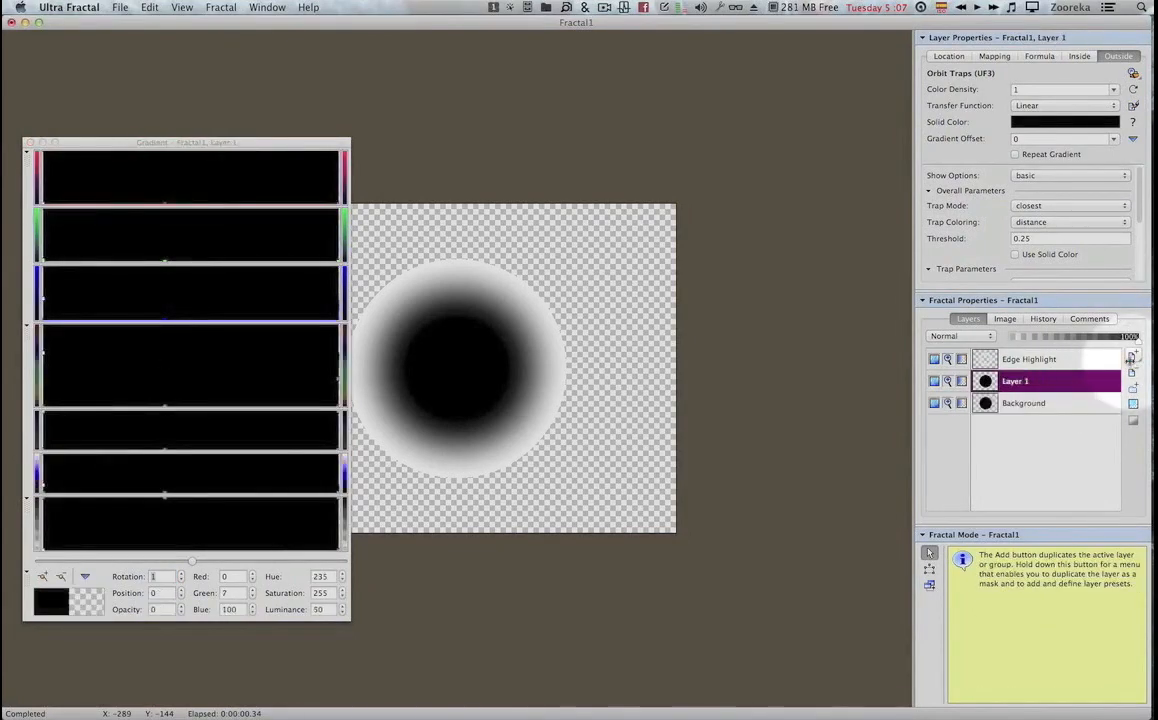
right_click(1036, 381)
click(957, 460)
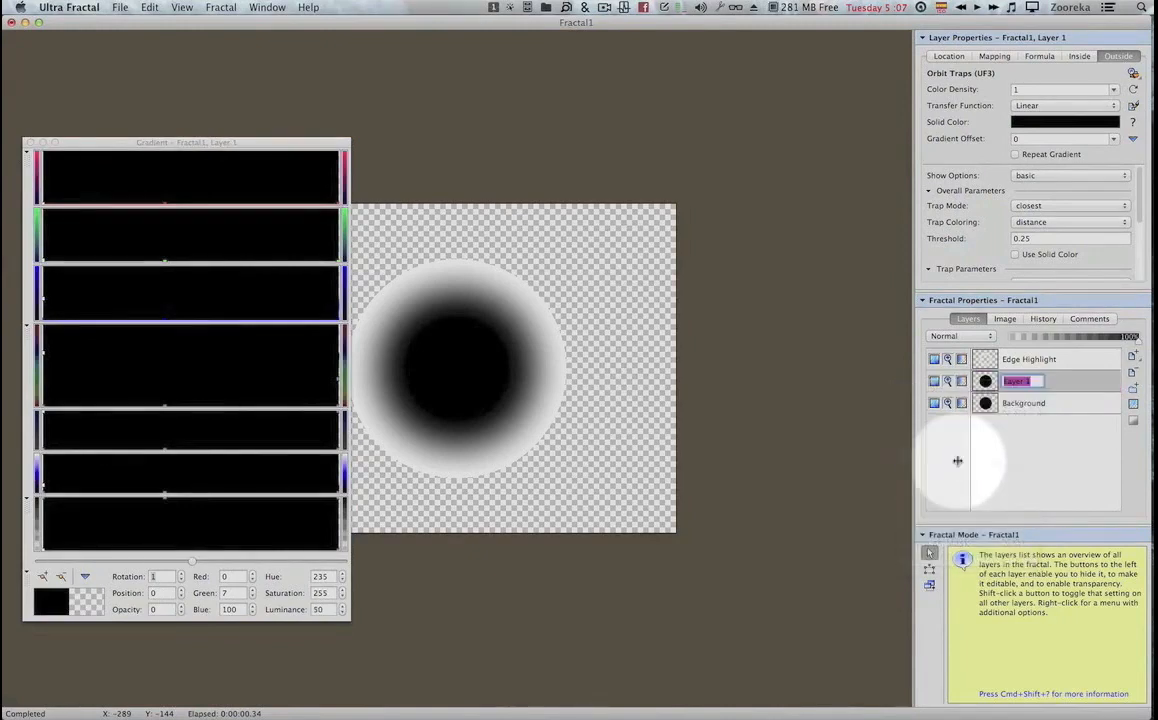
text(E)
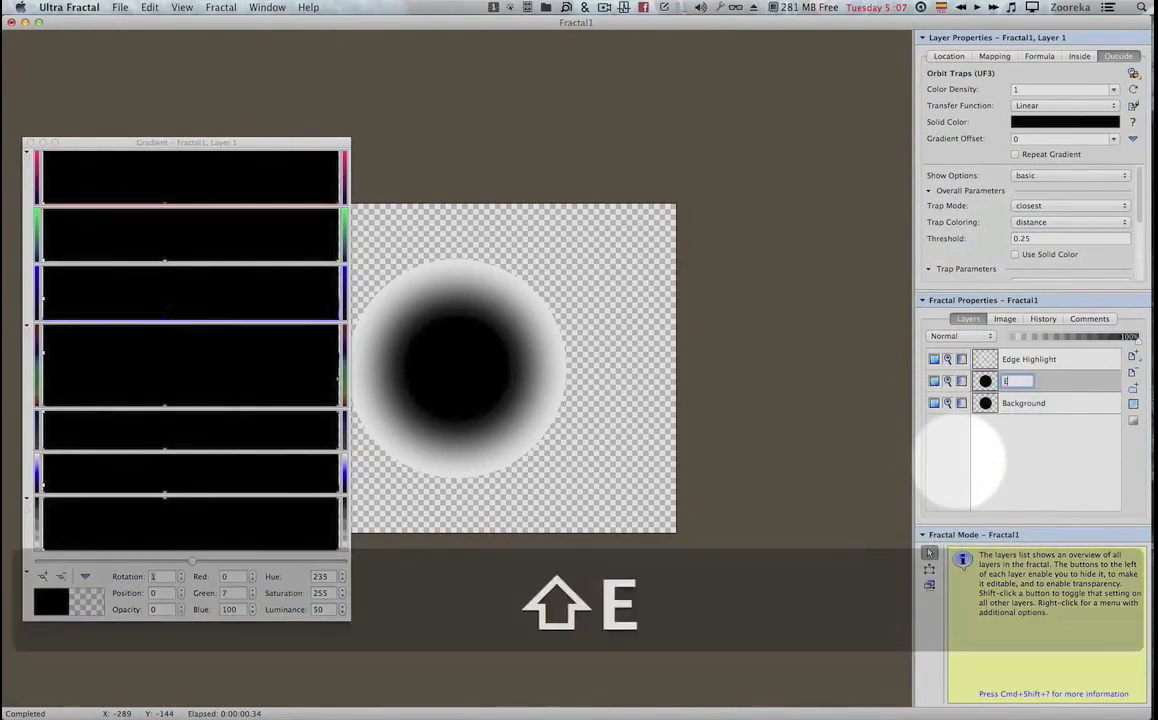
text(H)
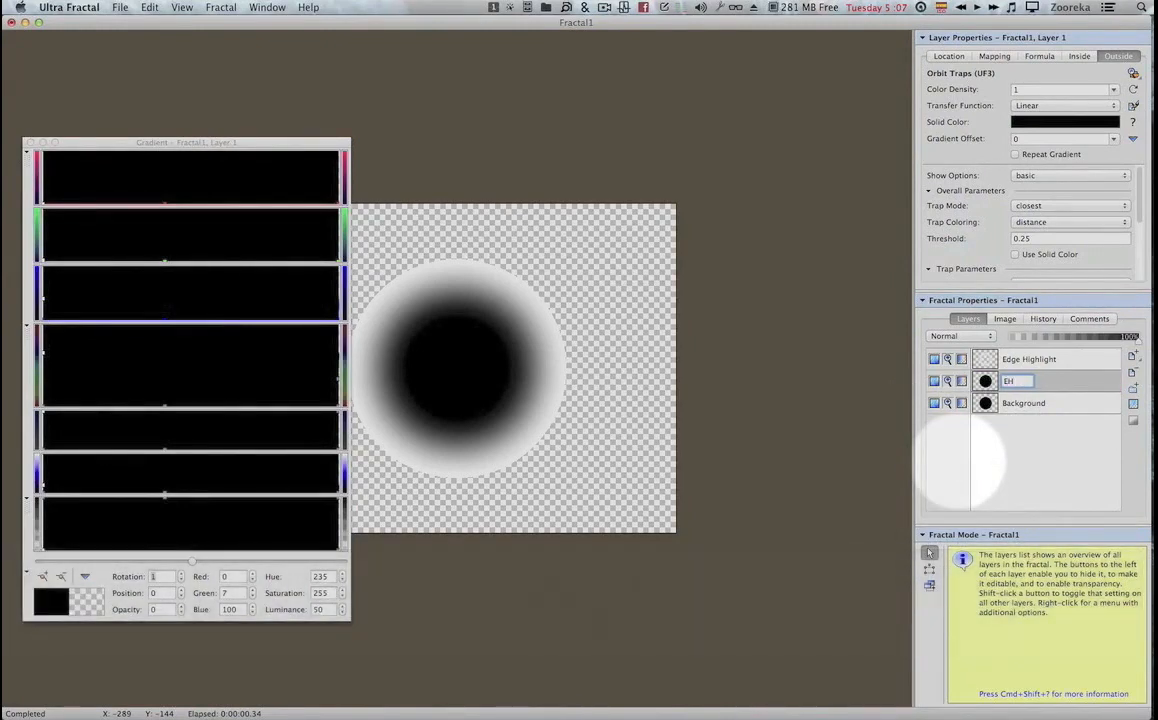
text(-Mak)
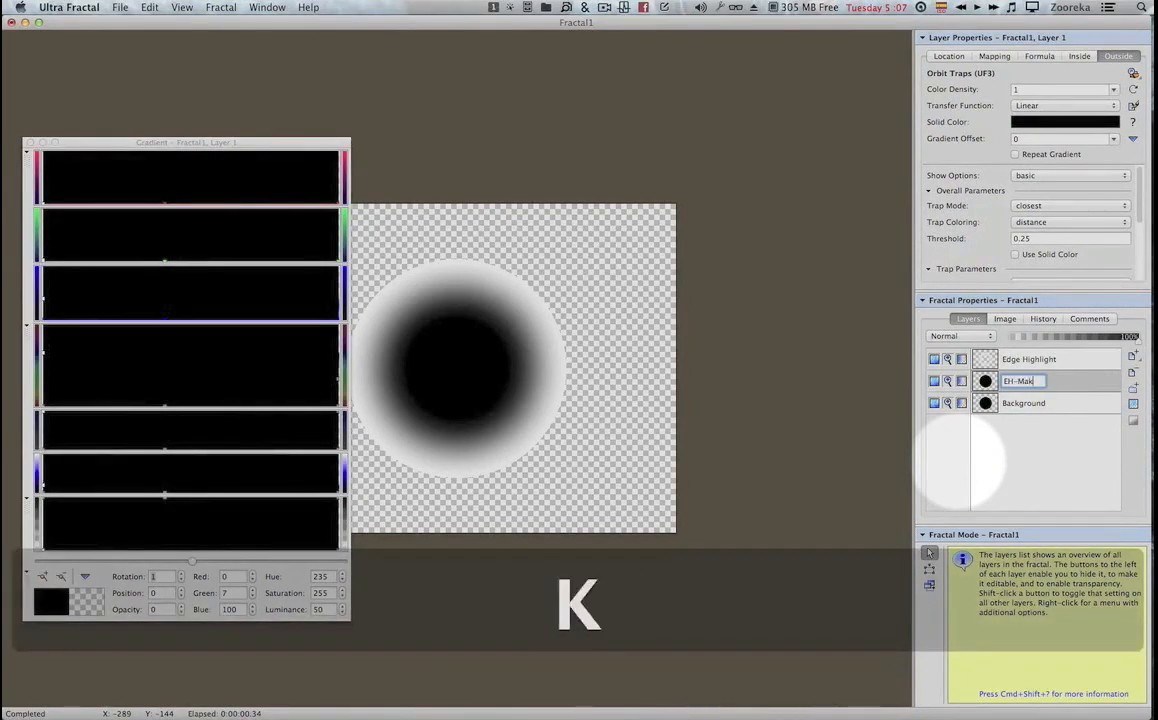
key(BackSpace)
text(sk)
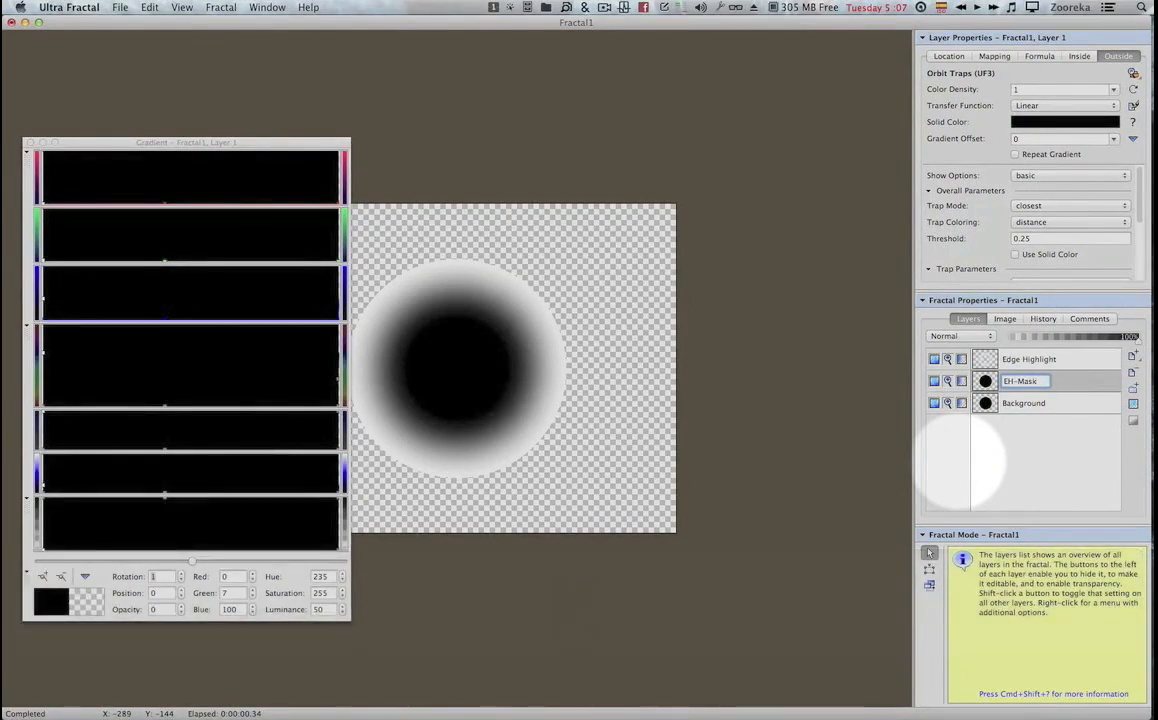
key(Return)
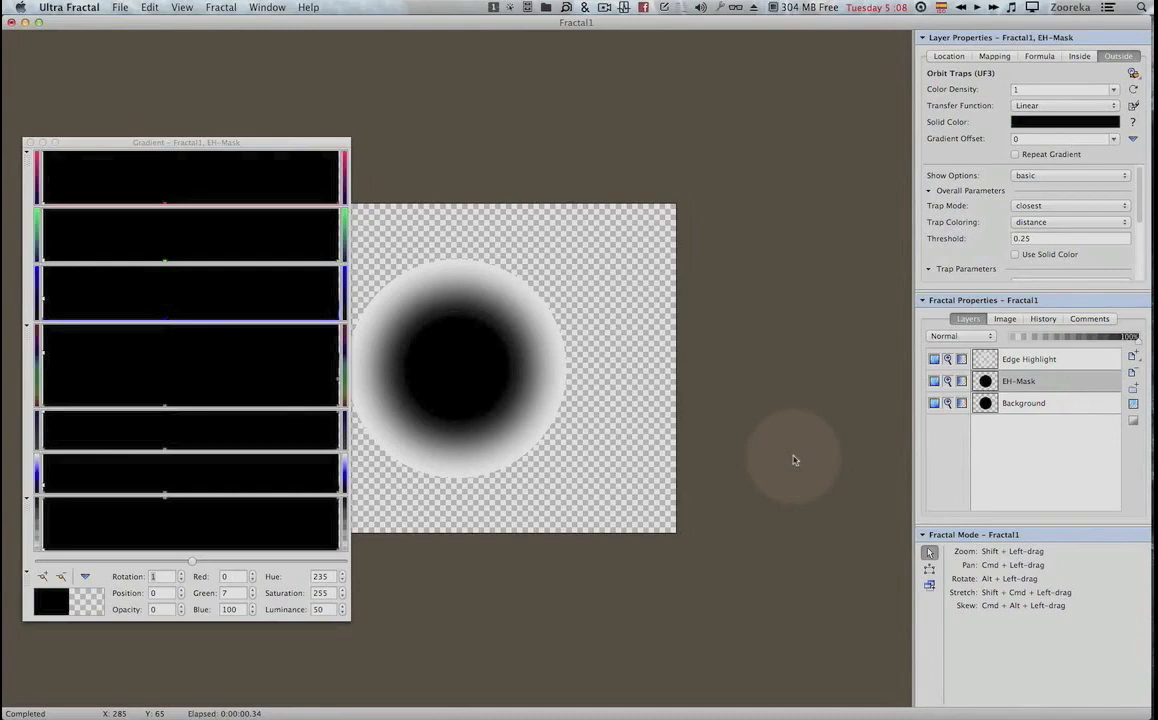
Turn the EH-Mask layer into a mask for the Edge Highlight layer directly above it.
mouse_move(1010, 375)
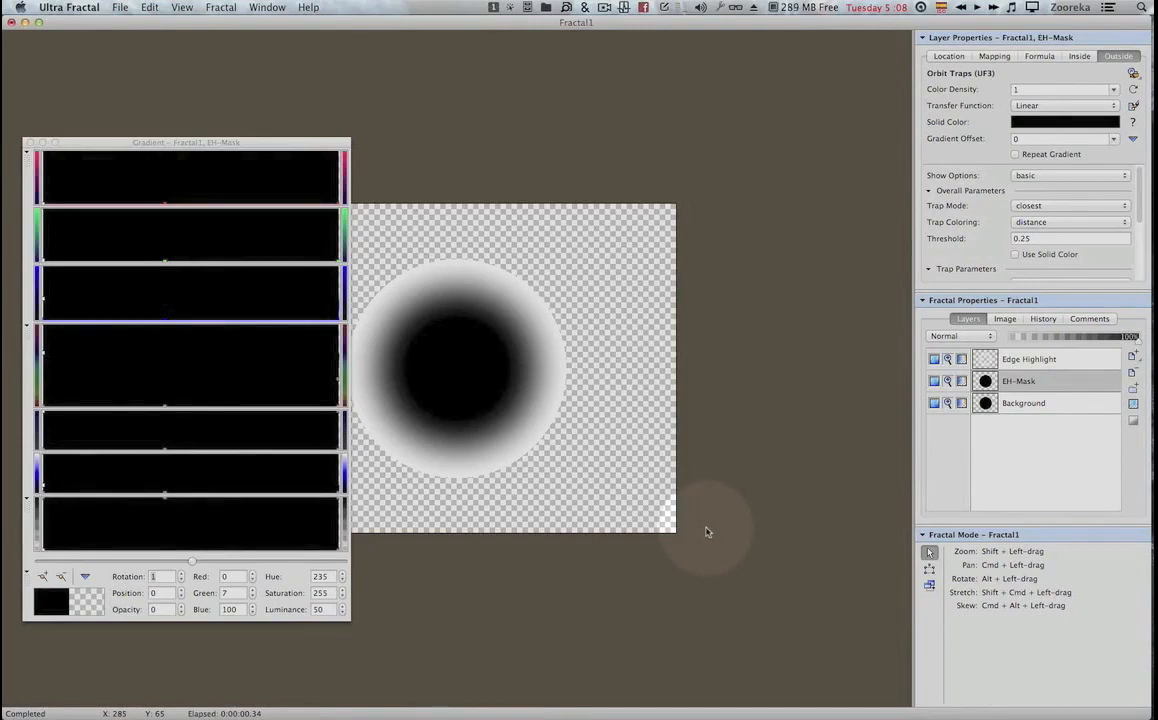
mouse_move(1090, 368)
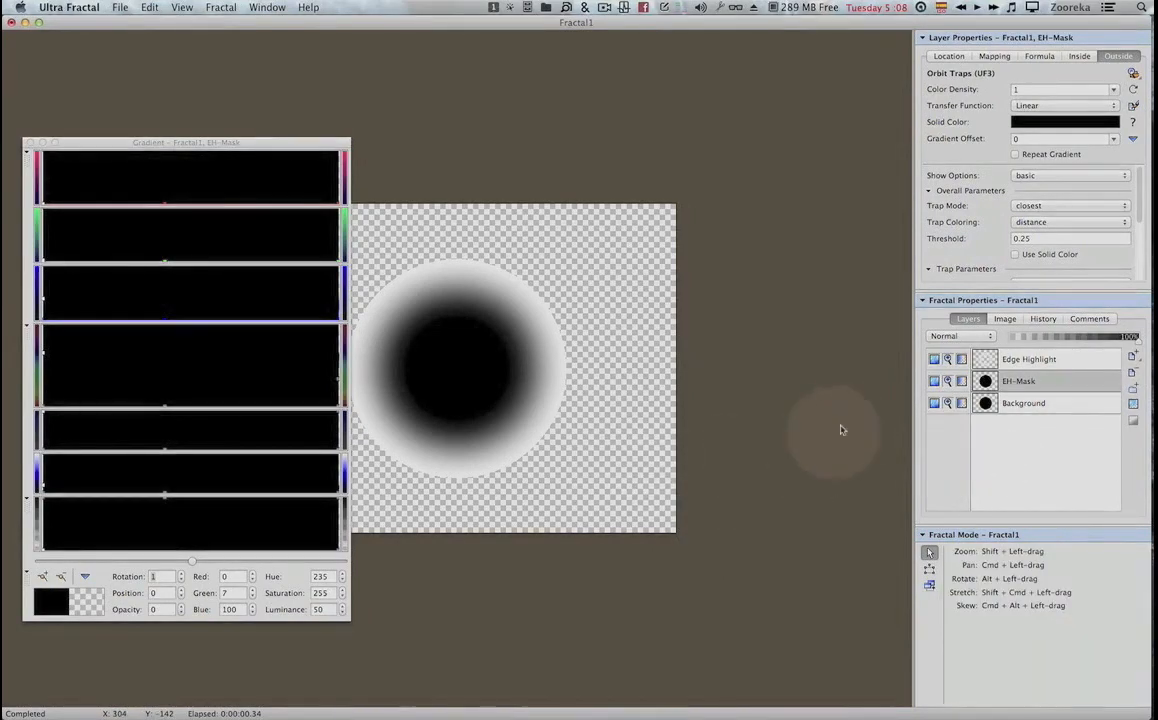
mouse_move(930, 427)
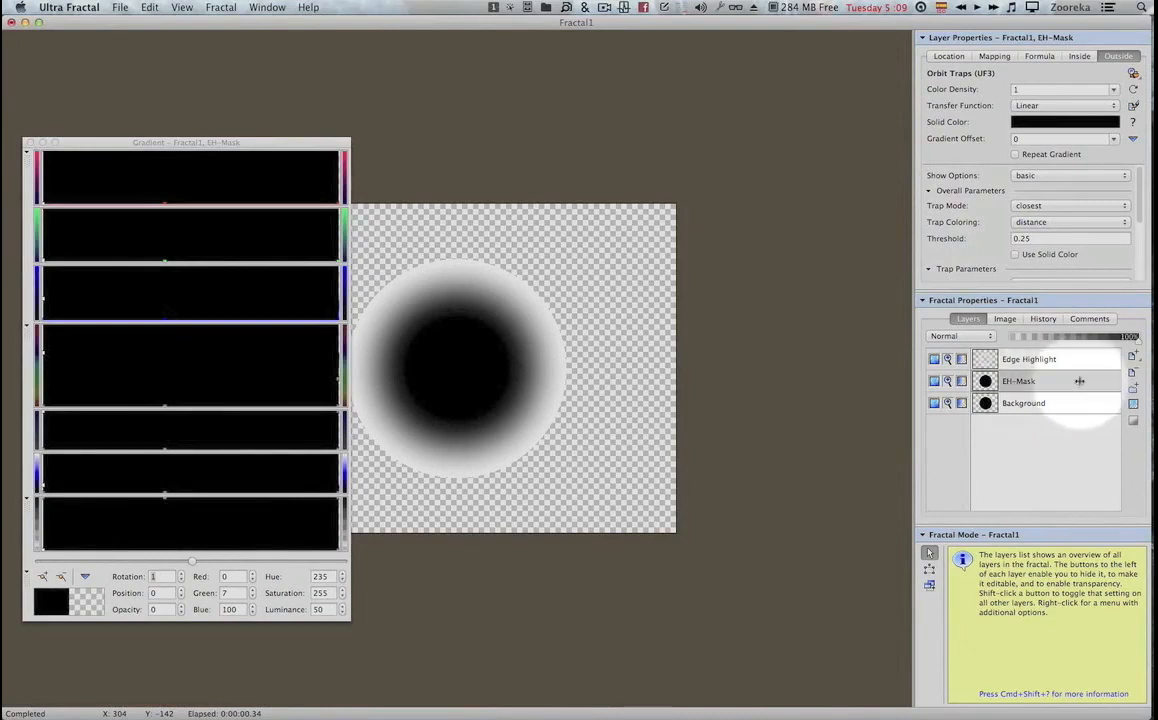
click(1133, 403)
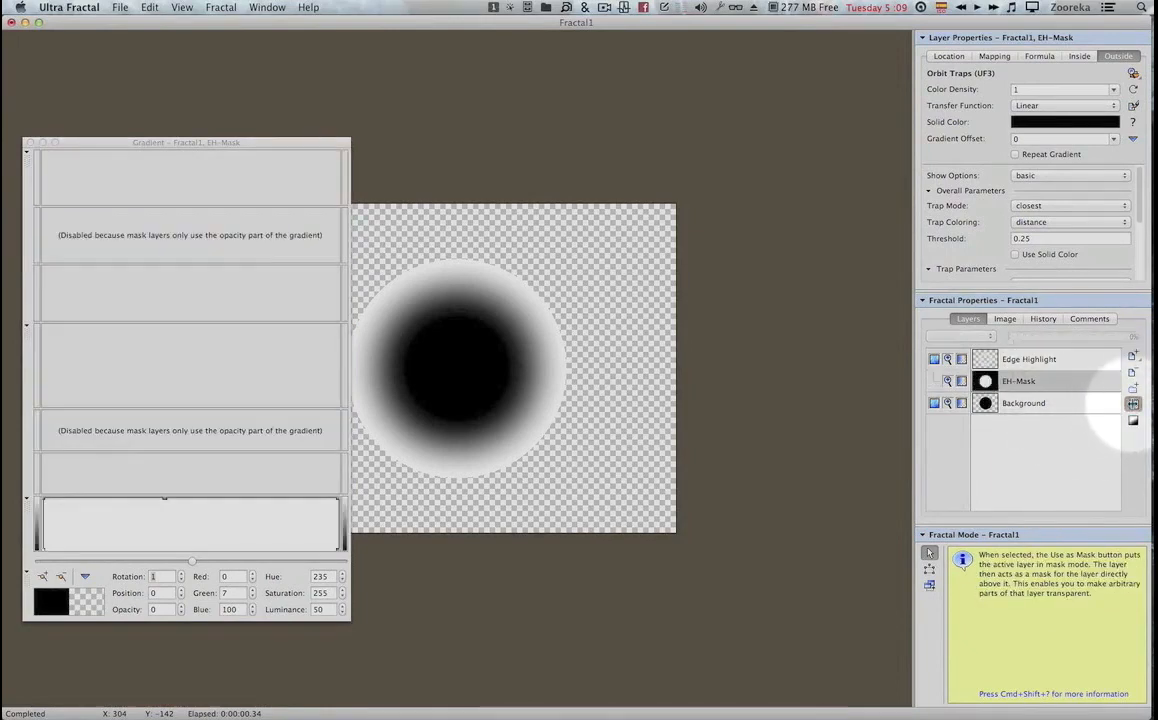
right_click(1021, 380)
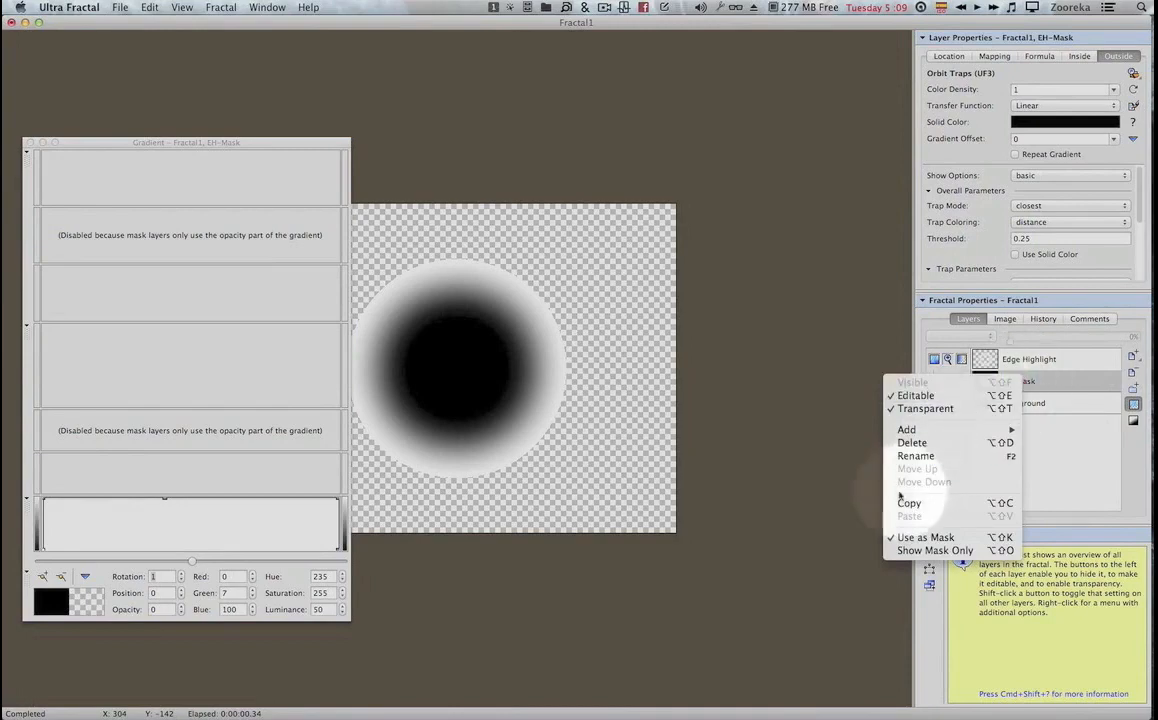
click(840, 483)
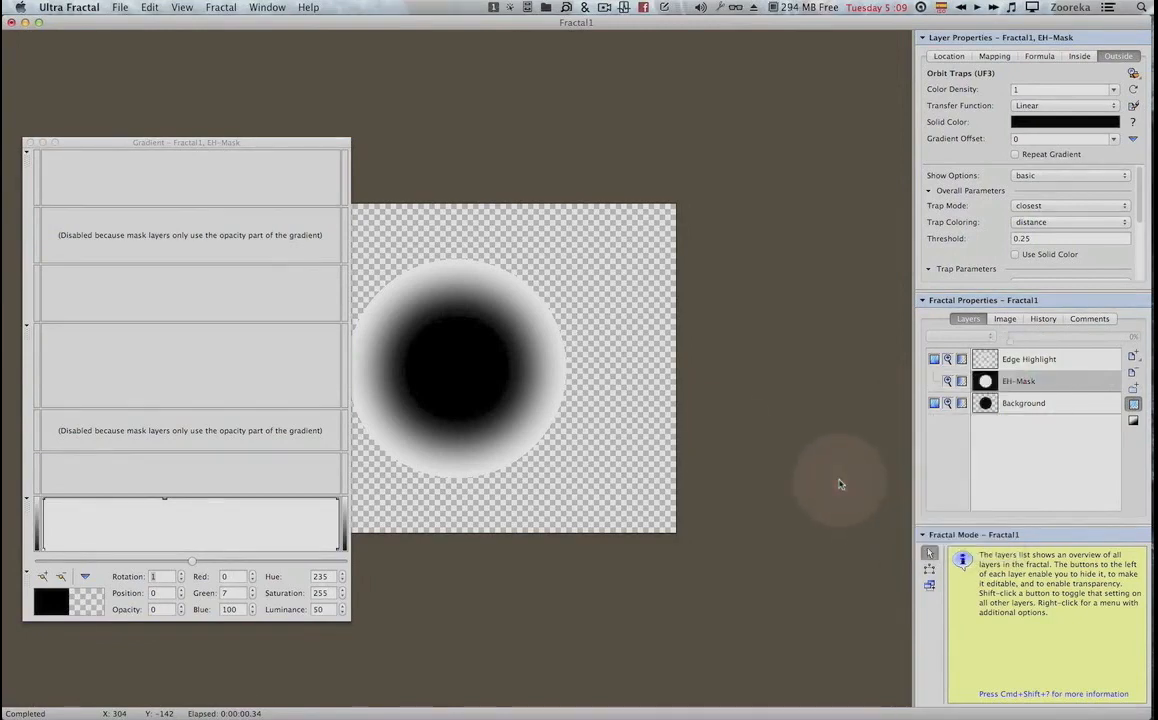
Shift the gradient editor away from the disc and make Edge Highlight the only editable layer.
drag(302, 146, 237, 150)
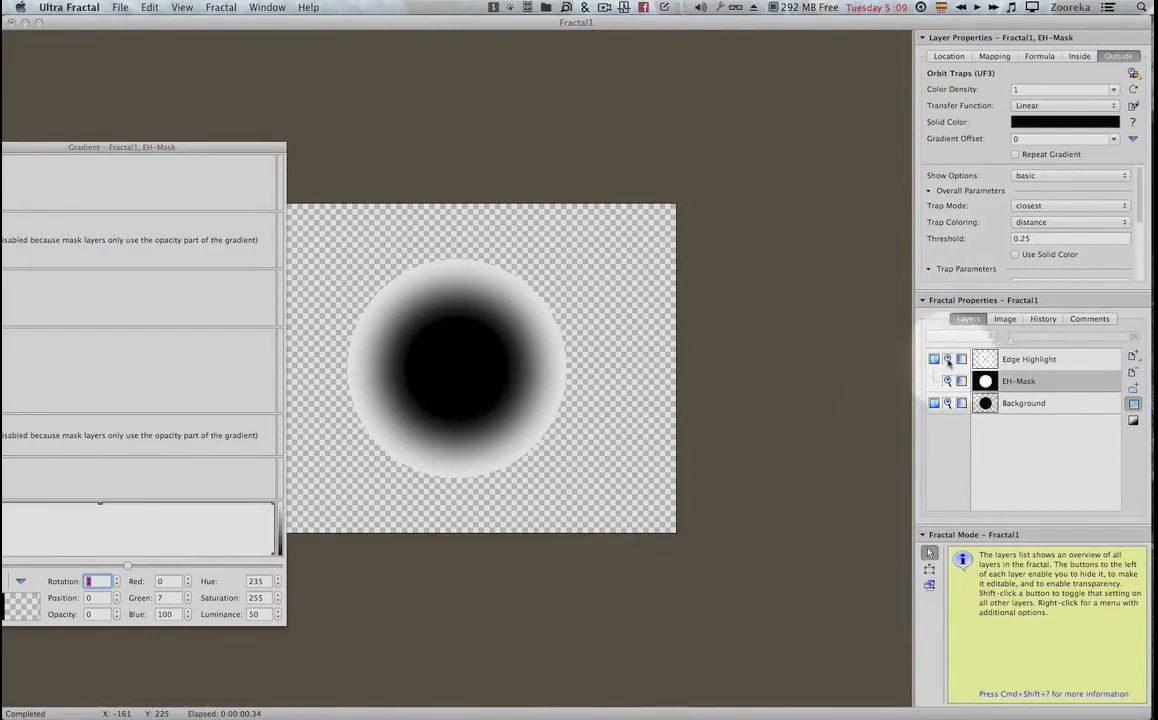
key(shift)
shift+click(947, 360)
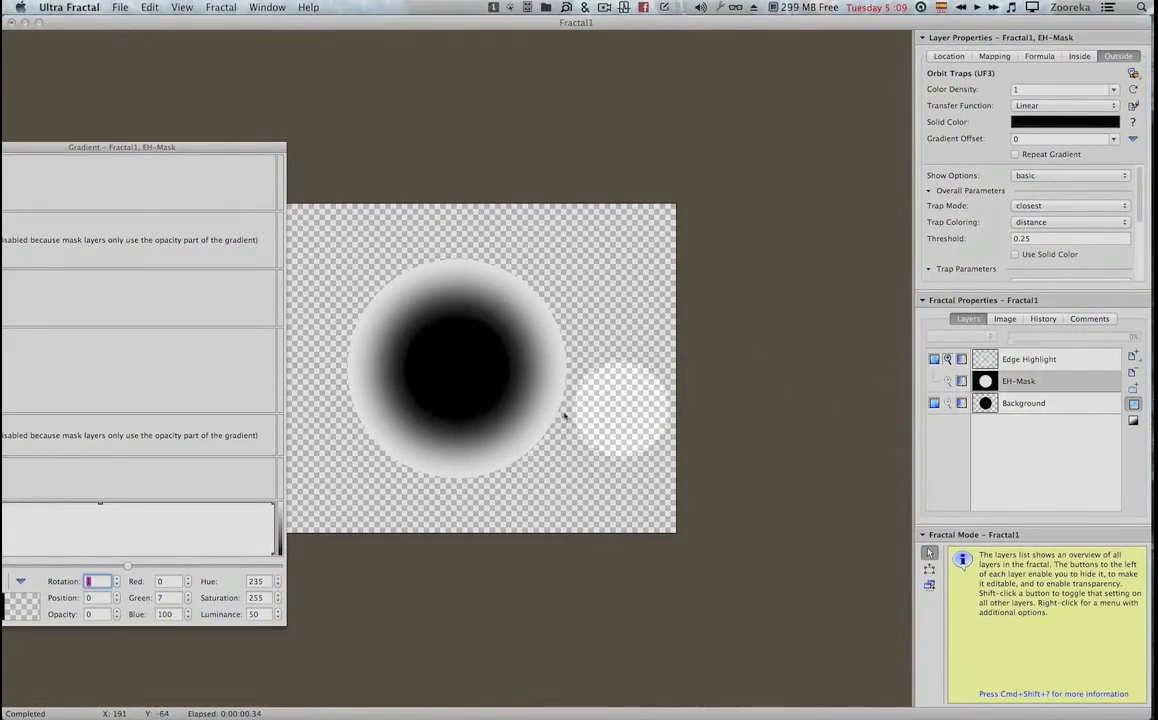
Pan and enlarge the Edge Highlight layer so its glow falls along the disc's lower-left edge.
mouse_move(562, 369)
mouse_down()
mouse_move(549, 345)
mouse_move(461, 289)
mouse_move(499, 261)
mouse_move(486, 279)
mouse_move(514, 266)
mouse_move(478, 297)
mouse_move(525, 263)
mouse_move(527, 320)
mouse_move(505, 321)
mouse_move(540, 406)
mouse_move(548, 346)
mouse_move(537, 323)
mouse_move(483, 284)
mouse_move(478, 303)
mouse_move(512, 287)
mouse_move(510, 270)
mouse_move(527, 285)
mouse_move(494, 251)
mouse_move(507, 233)
mouse_up()
key(shift)
key(shift)
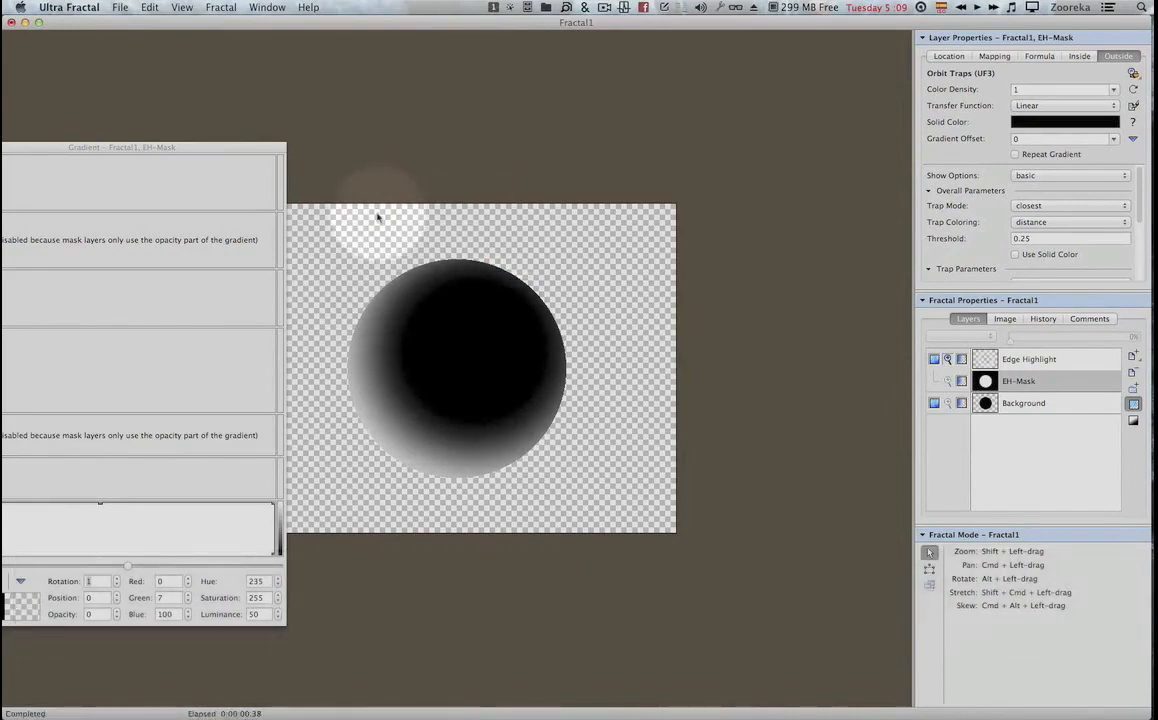
Switch EH-Mask's mask mode off to compare the unmasked highlight, and switch it back on.
drag(189, 155, 230, 107)
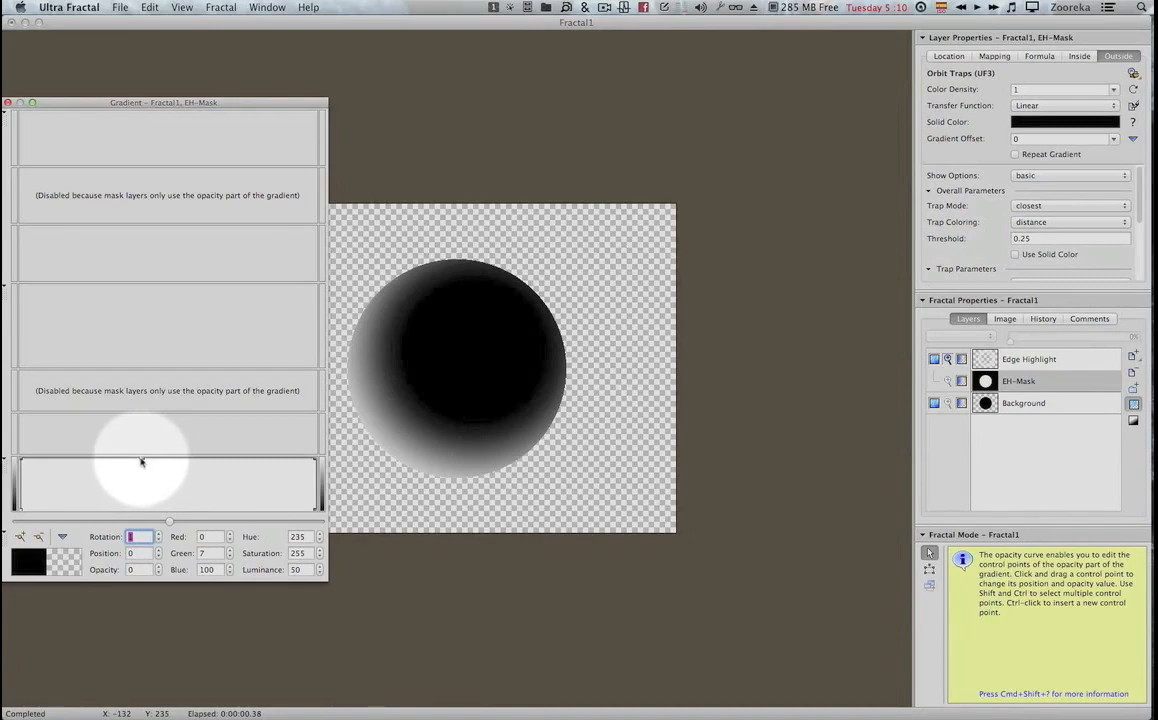
right_click(1004, 386)
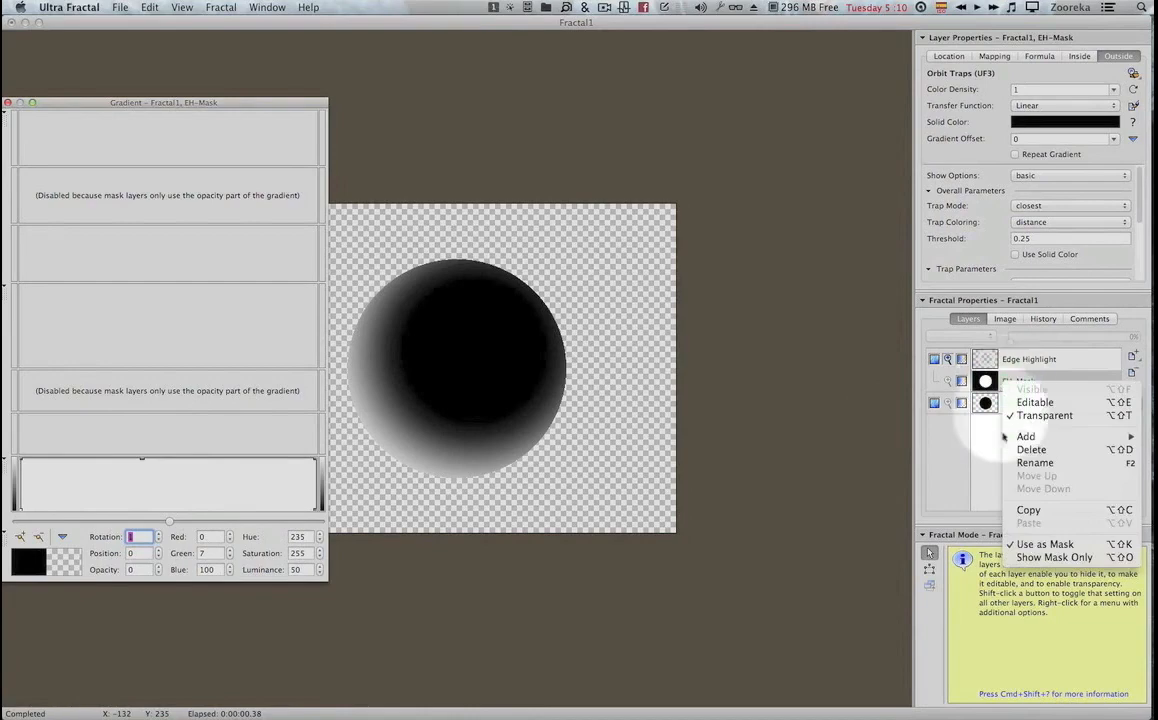
click(1032, 546)
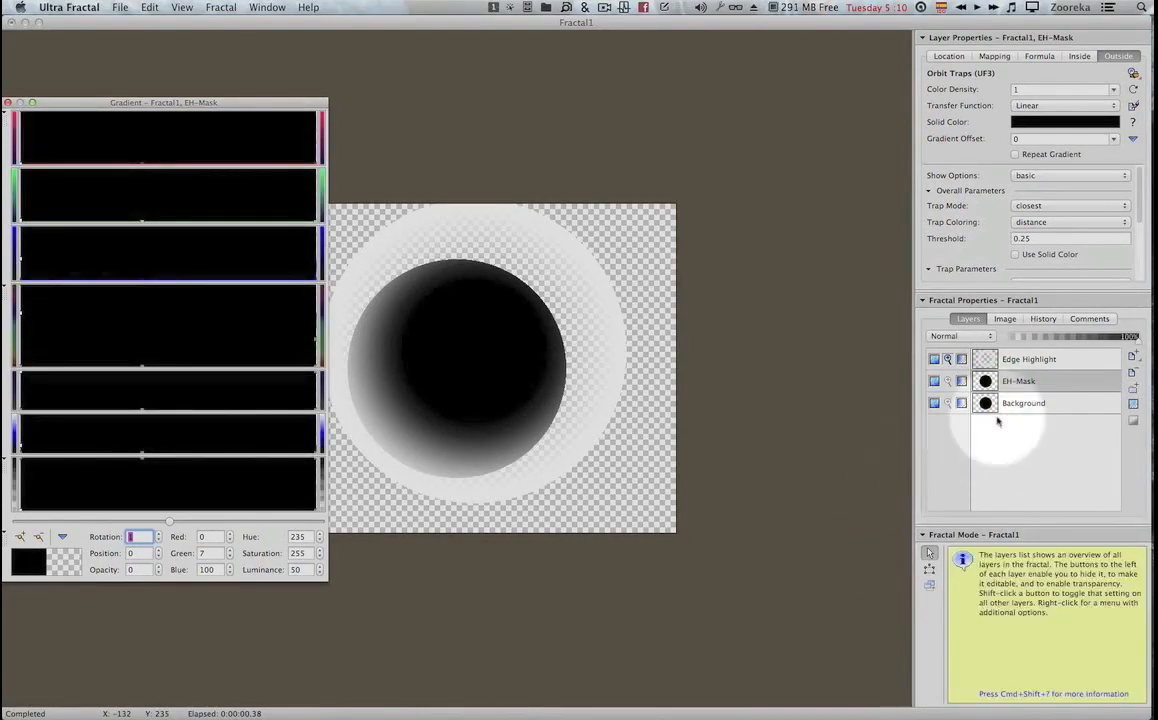
right_click(1008, 382)
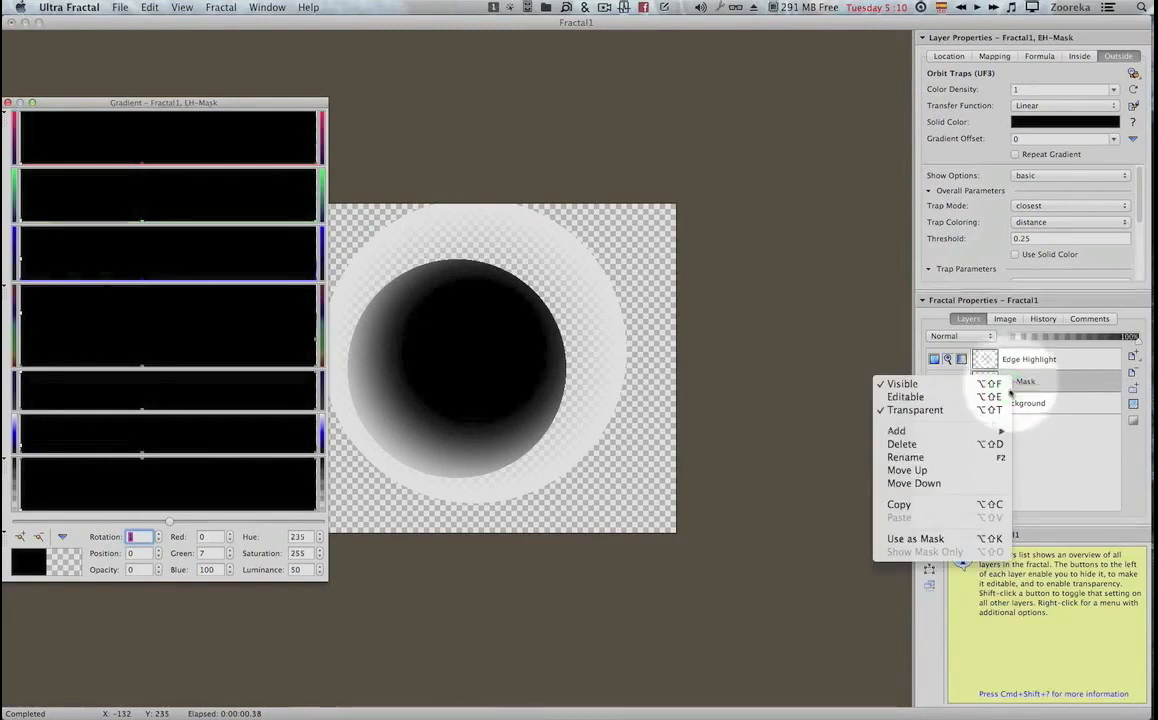
click(933, 540)
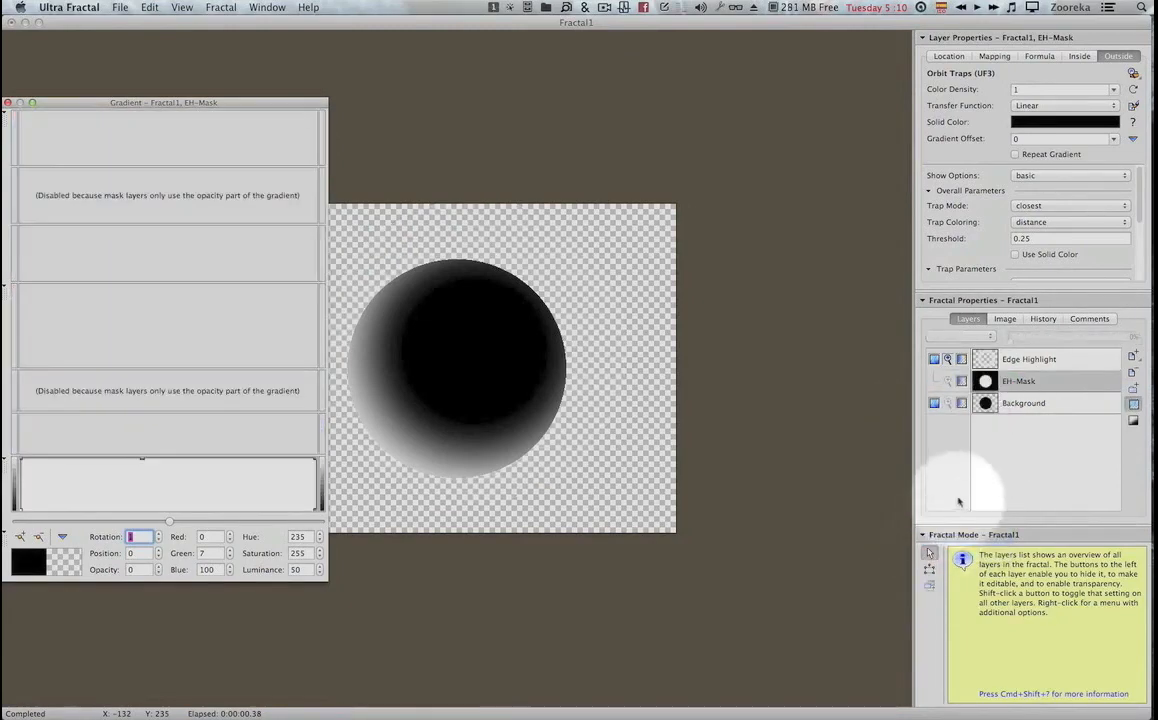
Narrow the glow by moving the middle transparent control point of Edge Highlight's gradient to position 243.
click(1030, 362)
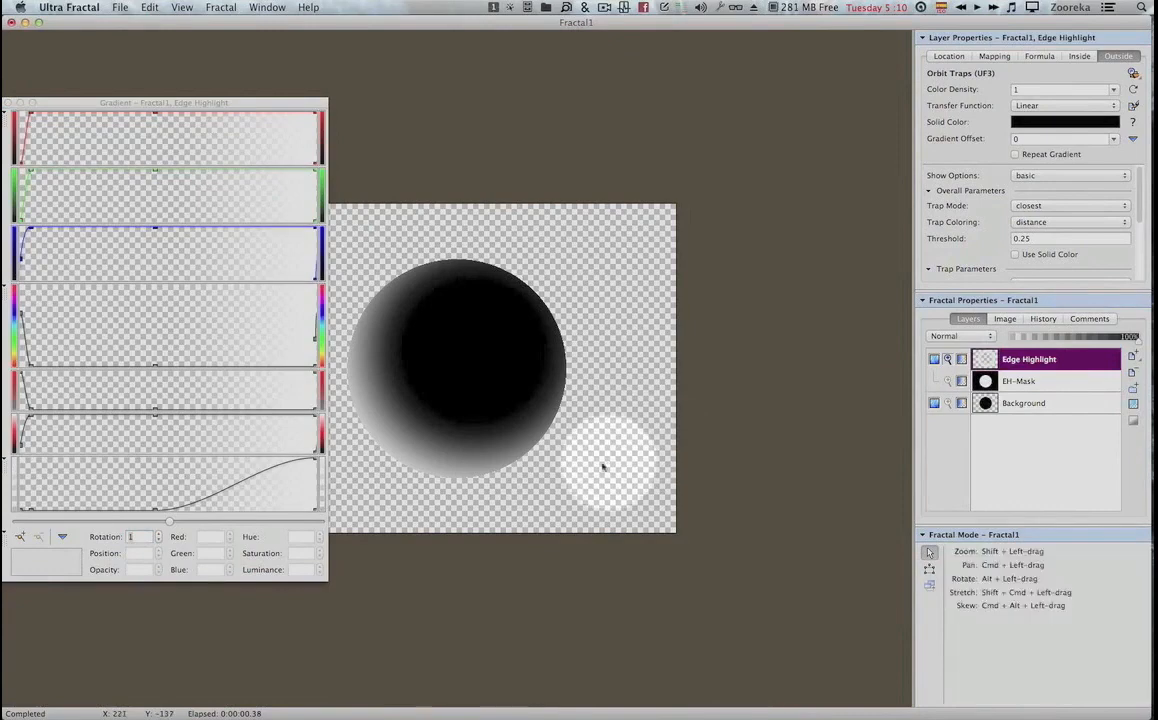
click(150, 508)
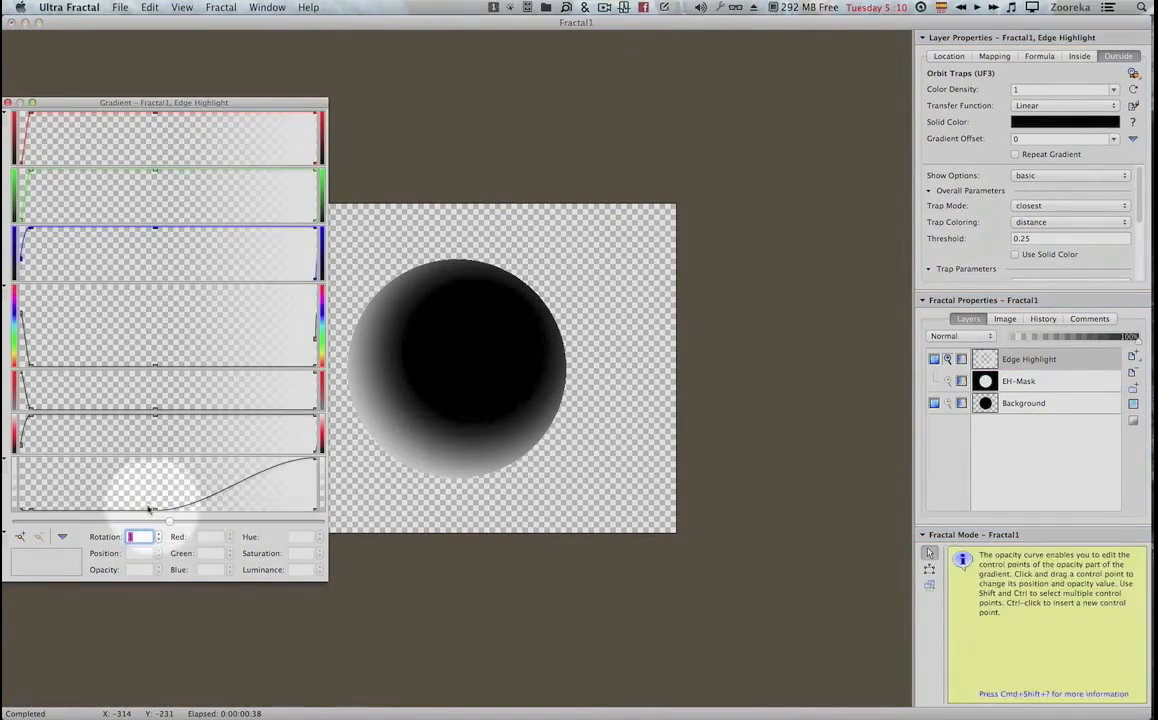
drag(153, 507, 211, 511)
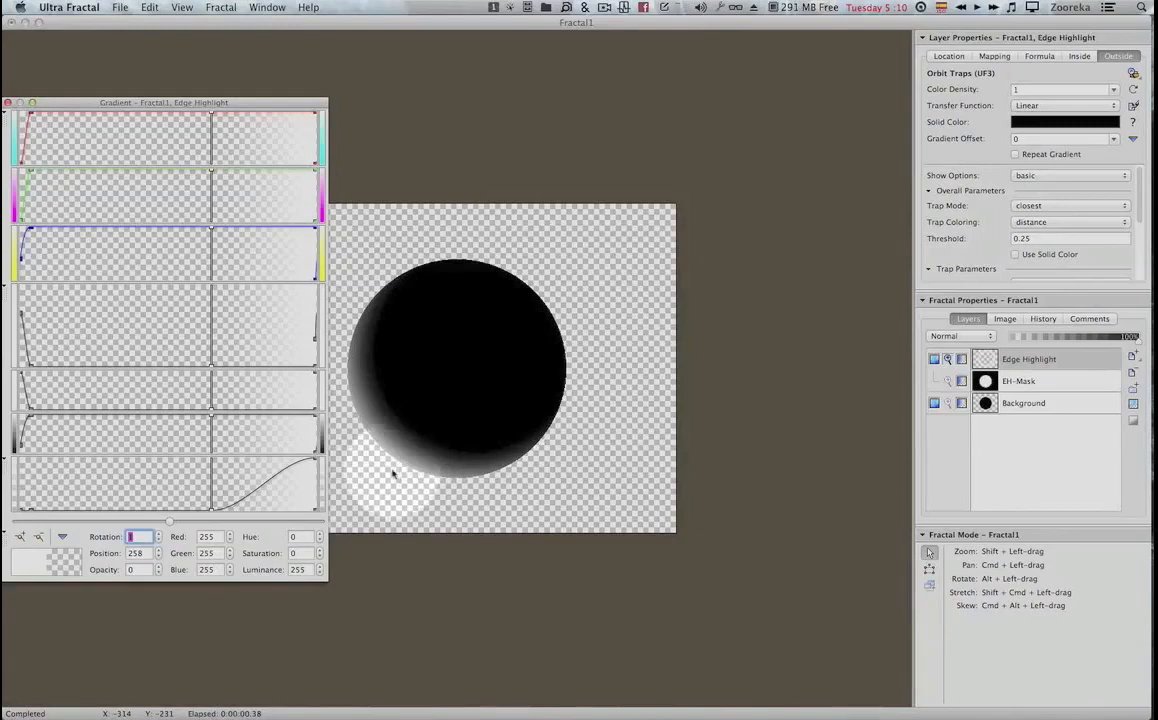
drag(212, 511, 199, 511)
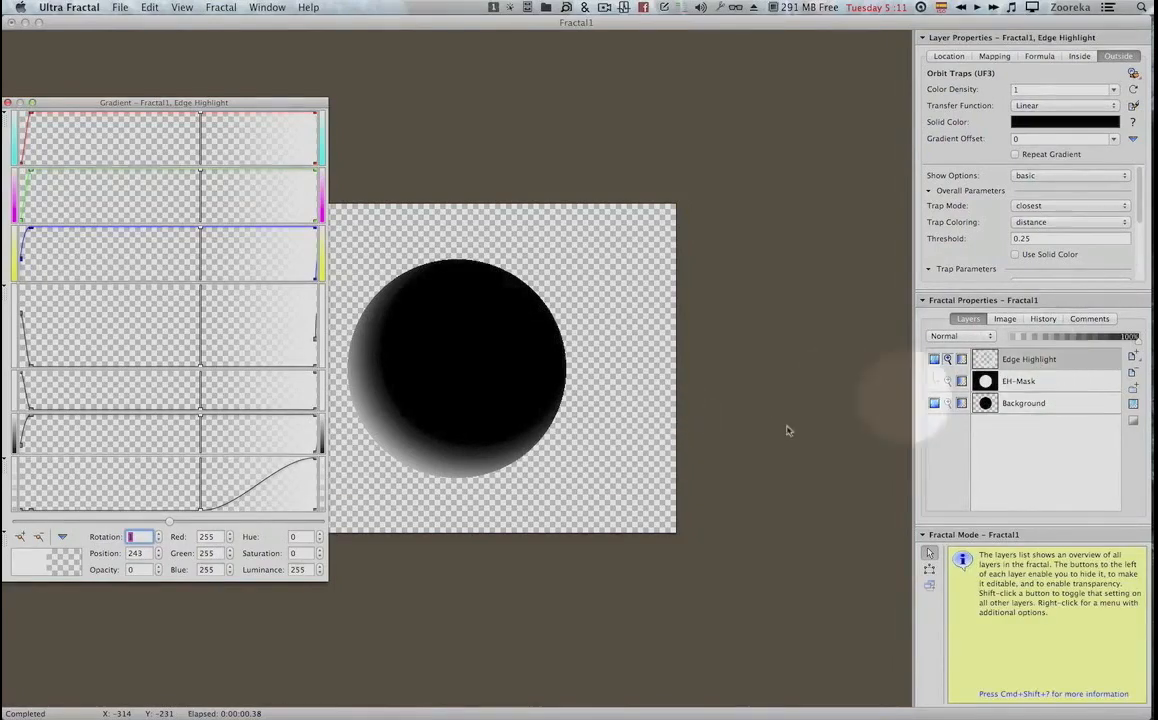
Reset the Edge Highlight layer's location to the formula's default coordinates.
mouse_move(537, 357)
mouse_down()
mouse_move(673, 335)
mouse_move(499, 397)
mouse_up()
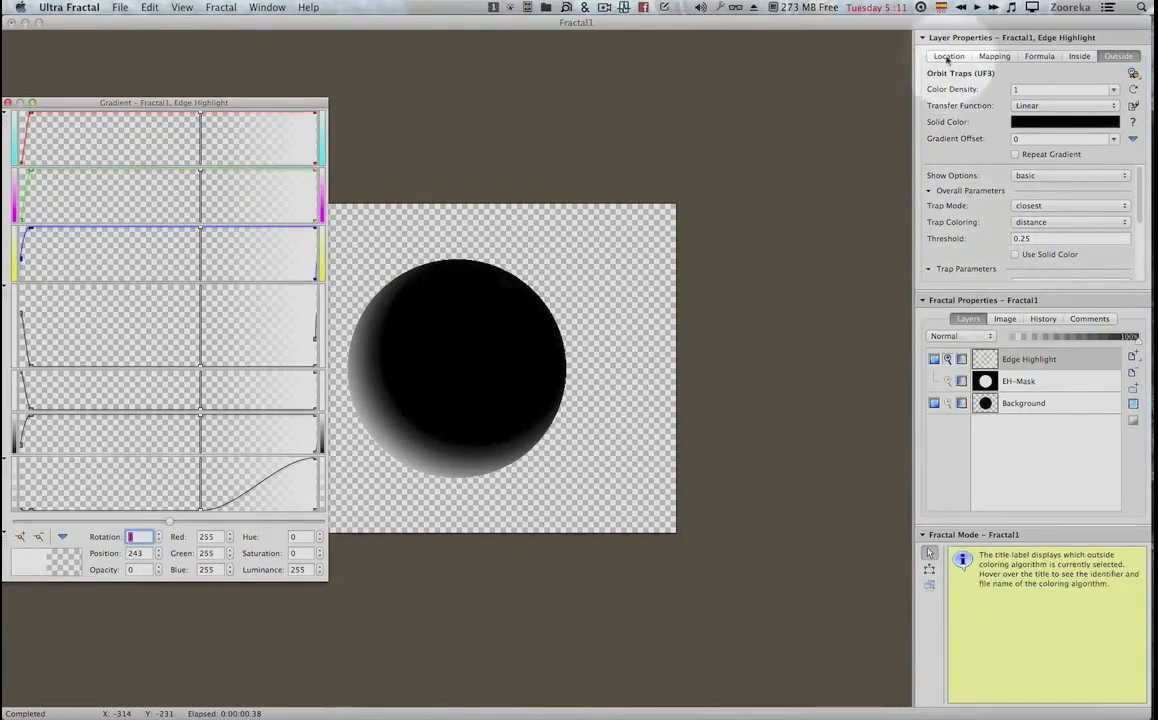
click(949, 56)
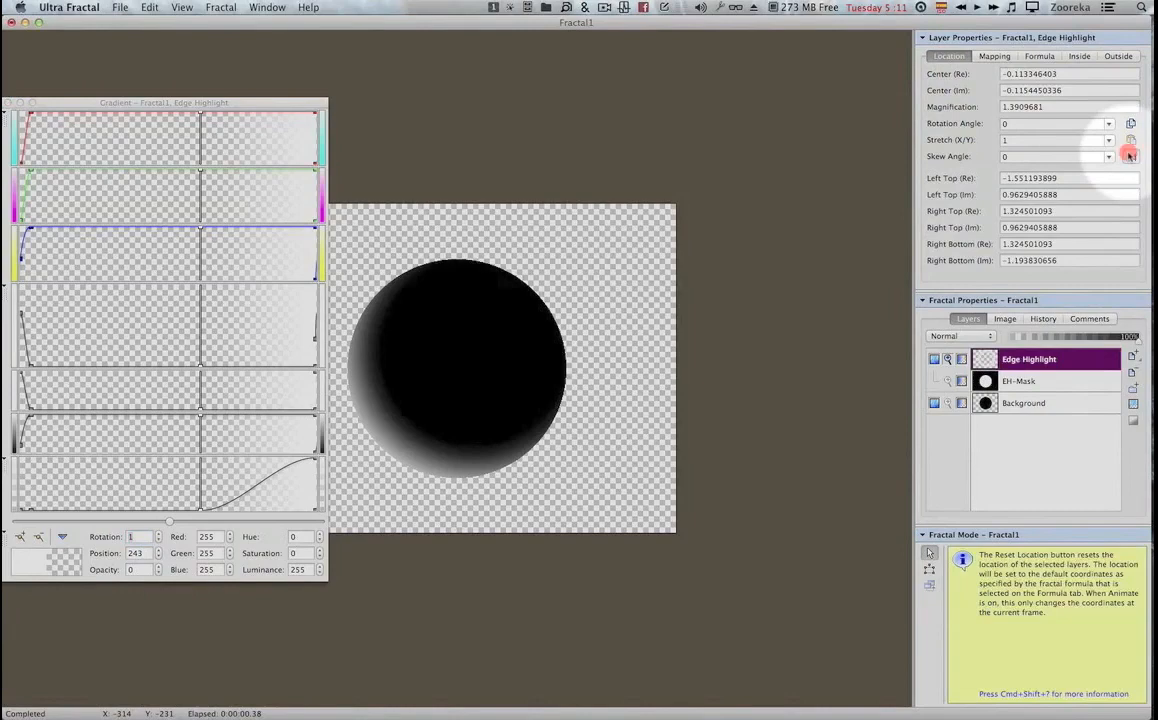
click(1131, 156)
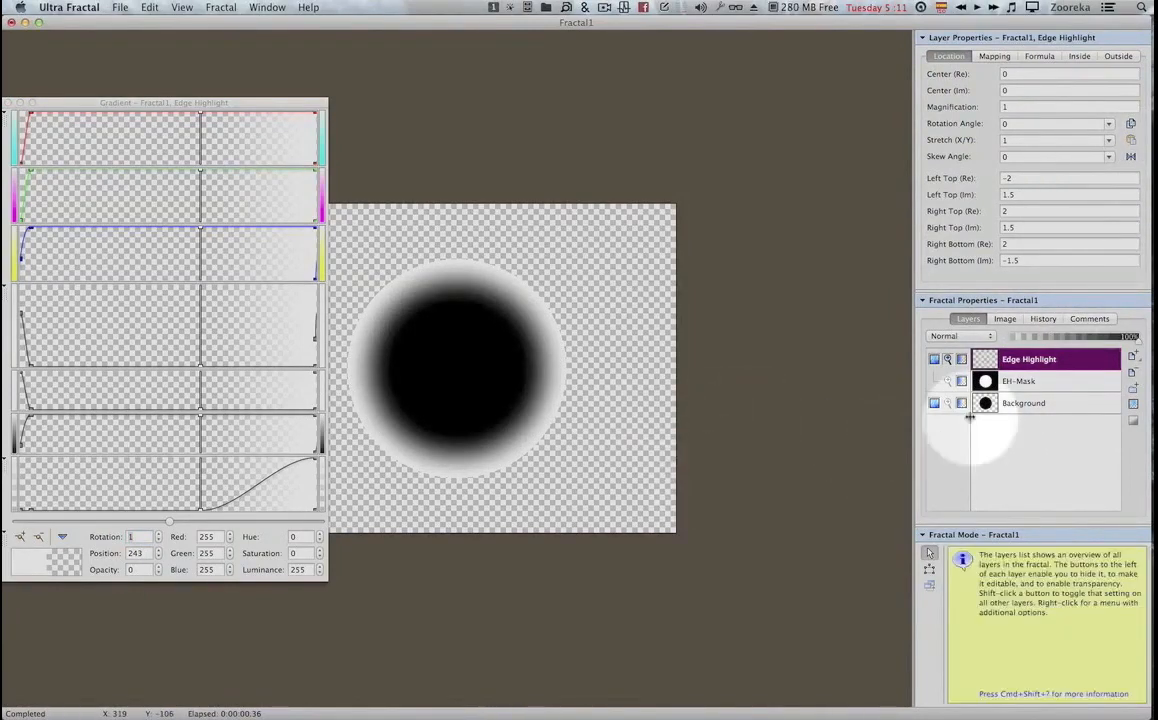
Delete the Background layer so only Edge Highlight and EH-Mask remain, and close the gradient editor.
click(1023, 403)
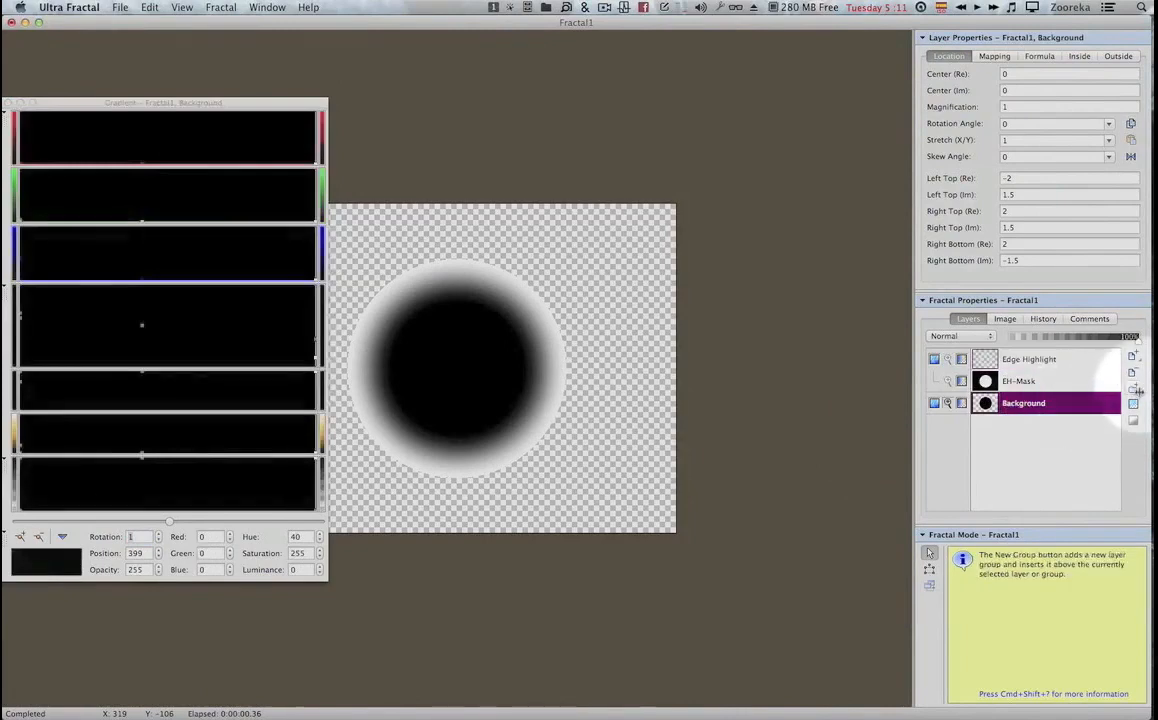
click(1132, 373)
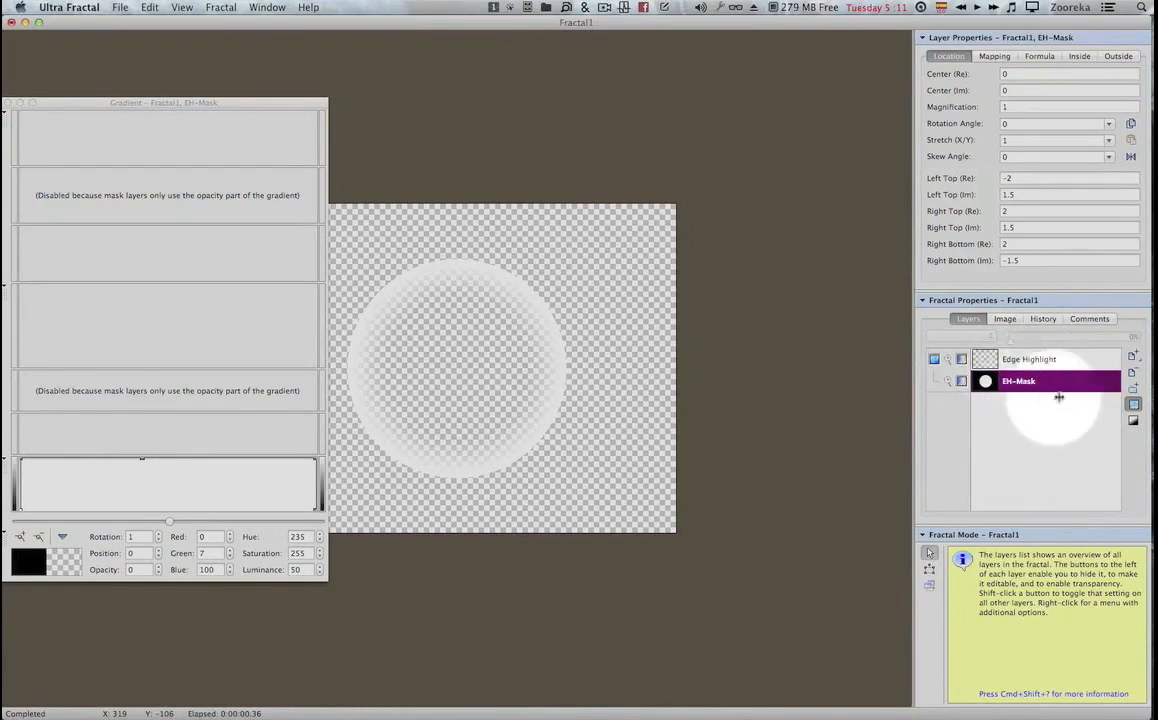
click(783, 420)
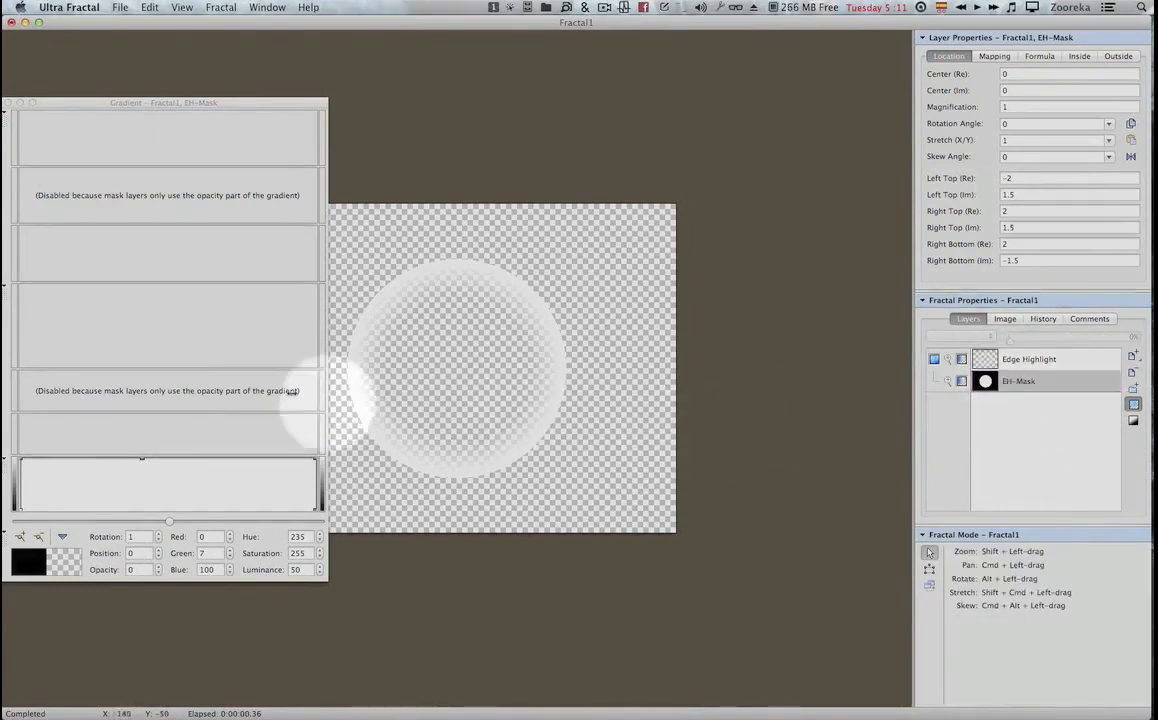
drag(23, 106, 74, 120)
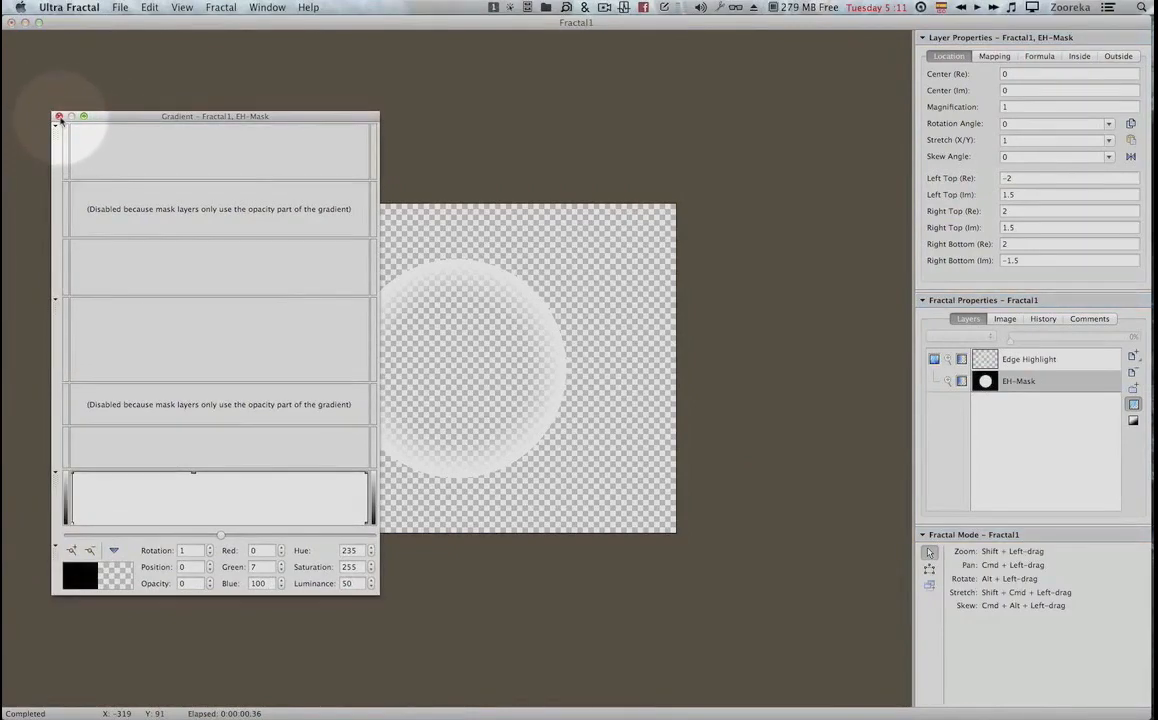
click(59, 117)
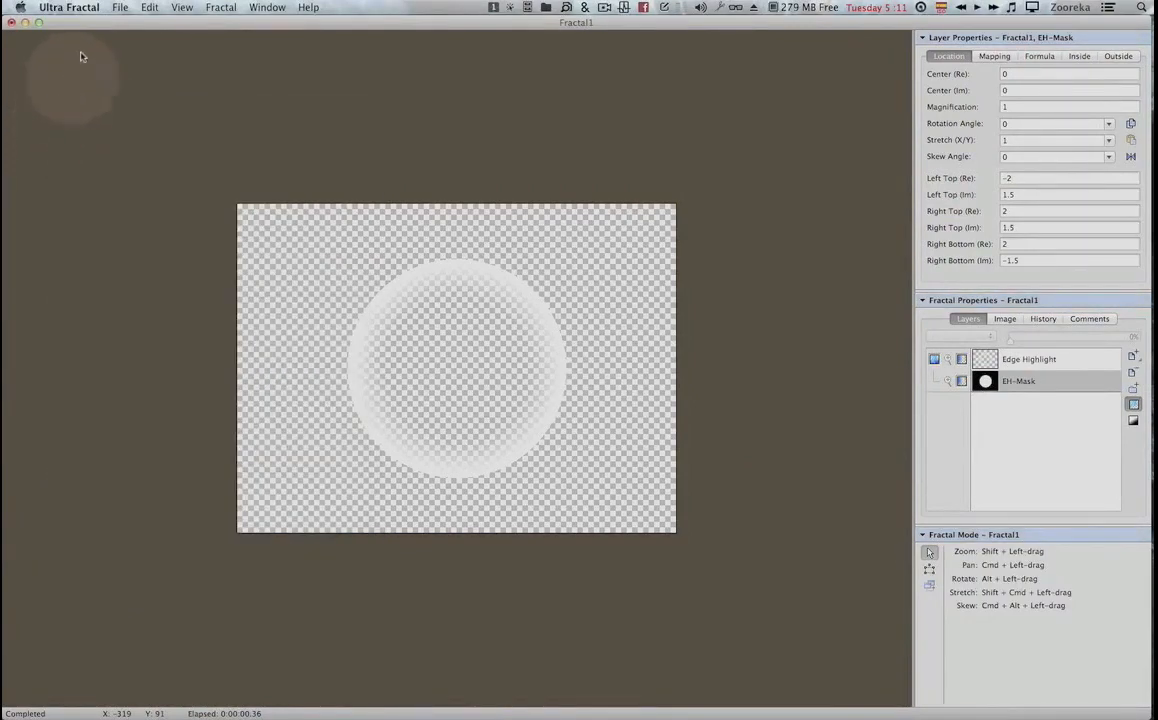
Save the fractal in the Assets folder under the name Edge Highligh.
click(120, 7)
click(131, 132)
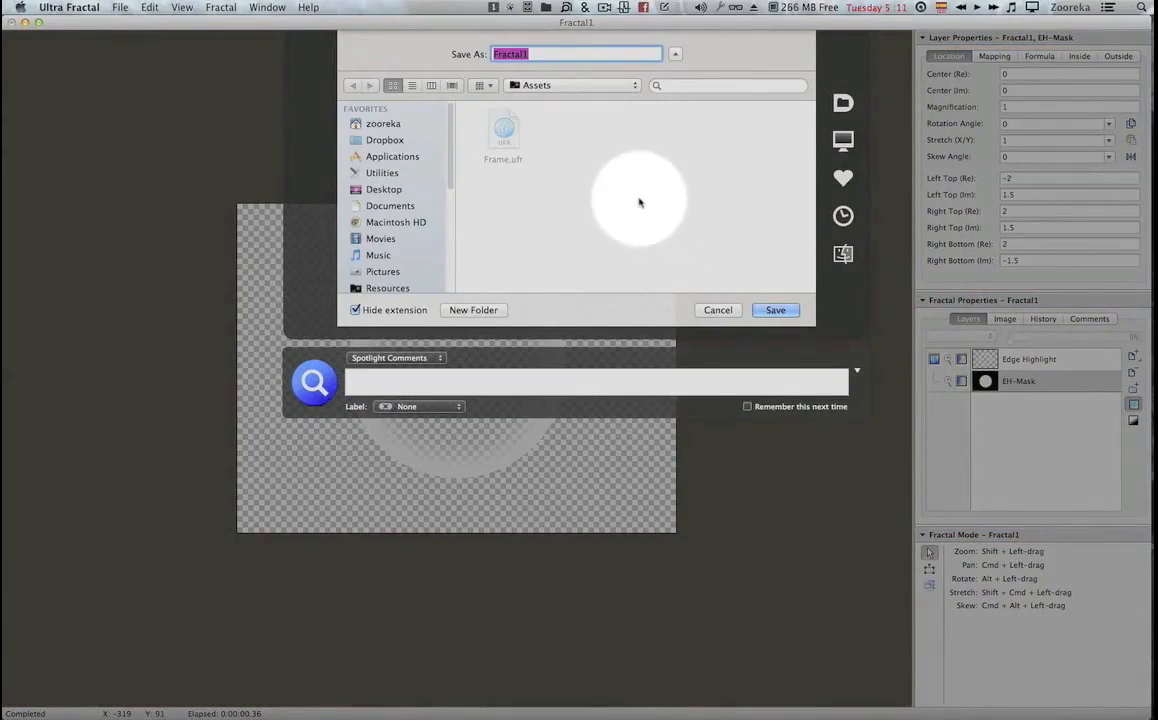
text(Ede)
key(BackSpace)
text(ge Hig)
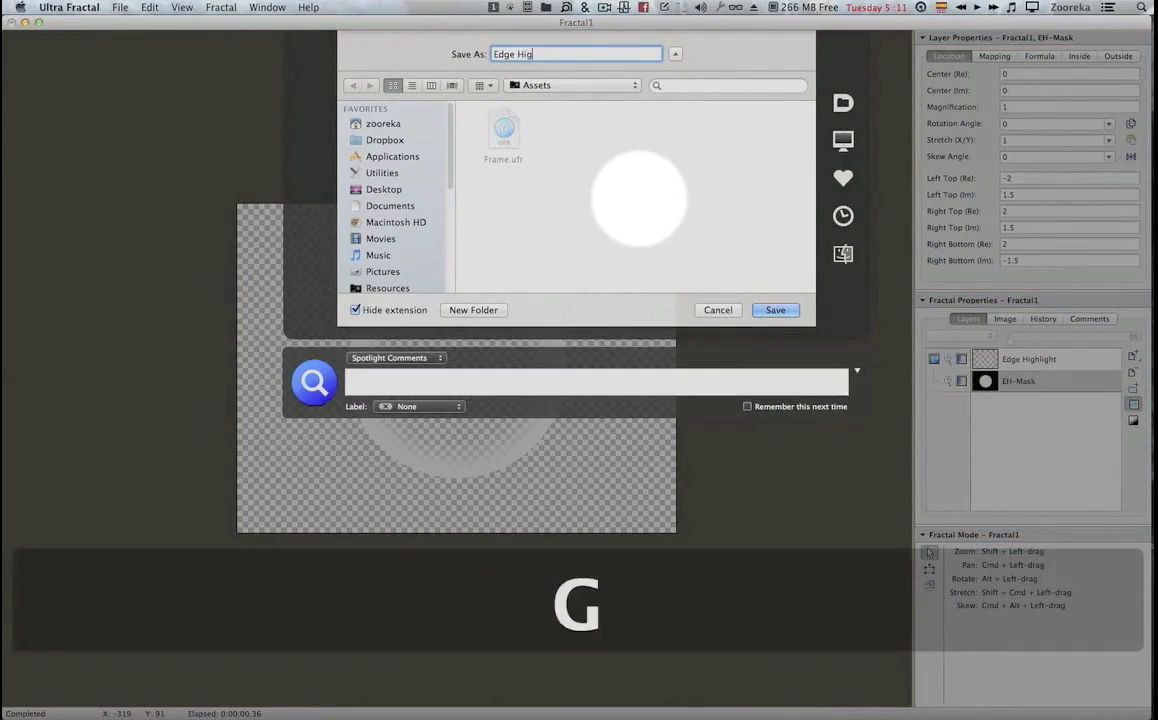
text(hligh)
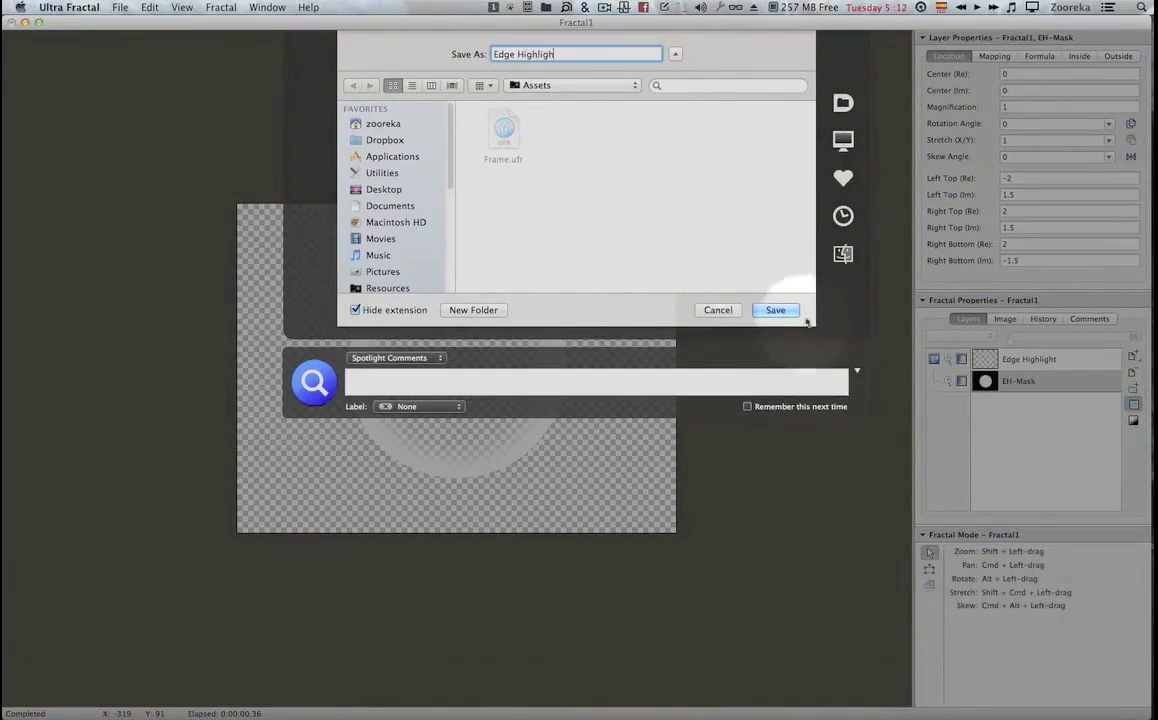
click(776, 311)
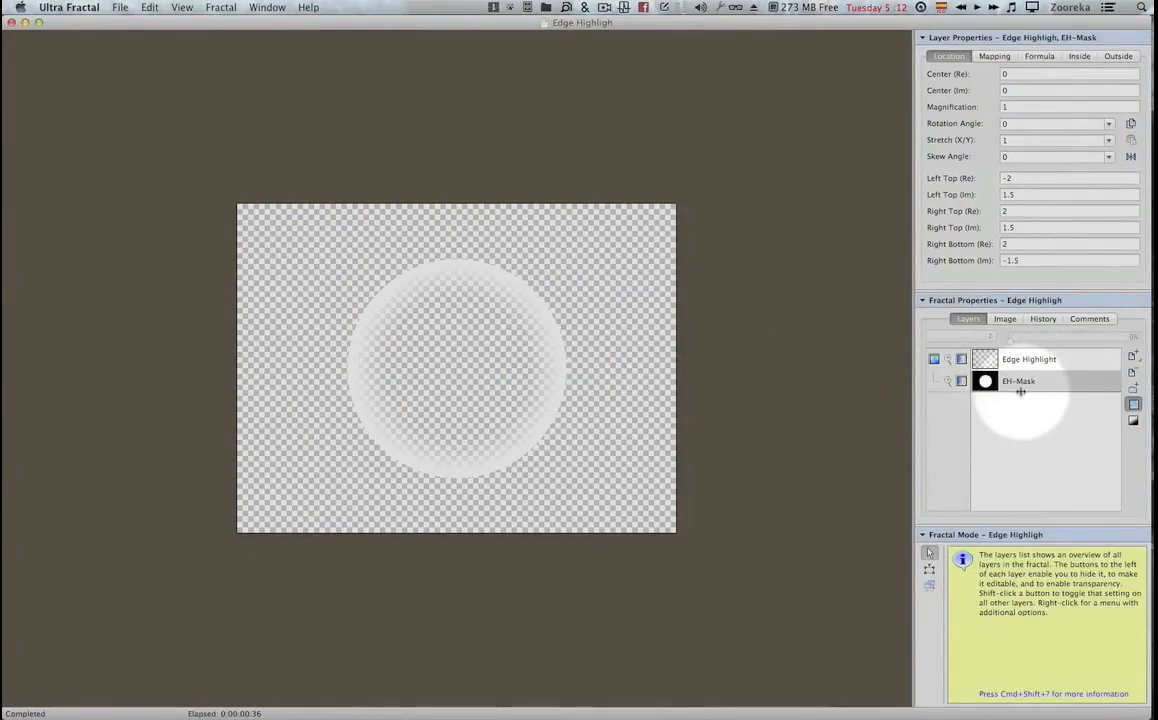
Delete the EH-Mask layer and undo the deletion.
click(1132, 388)
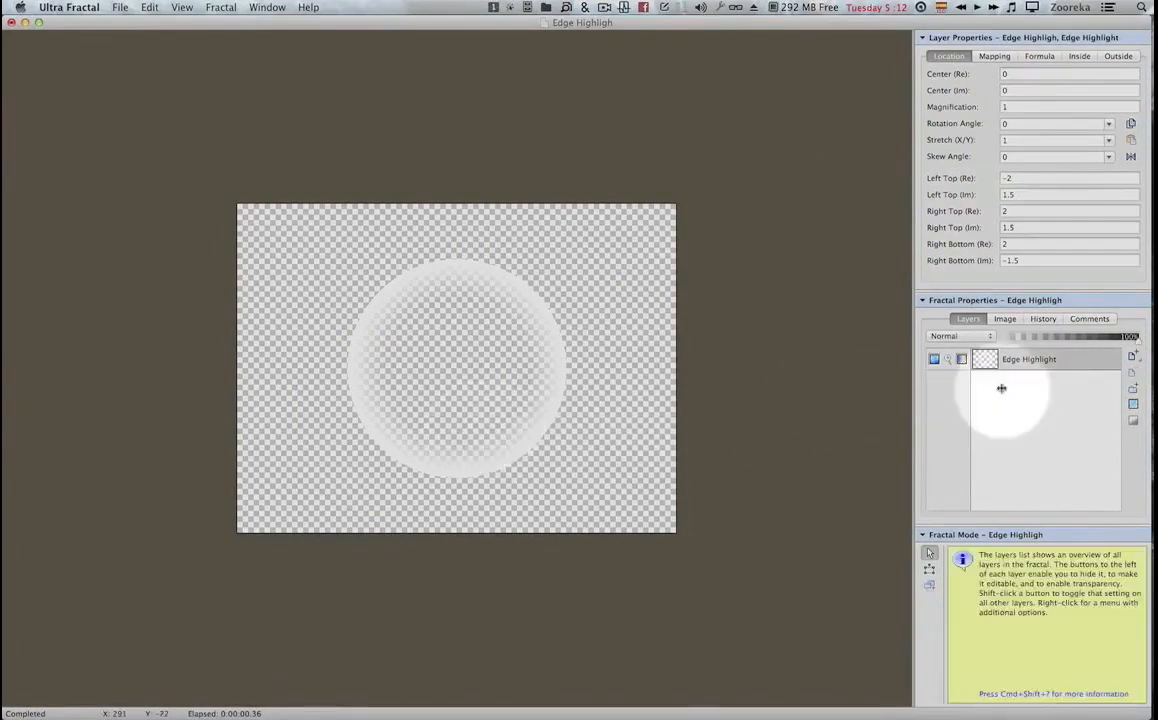
key(super+z)
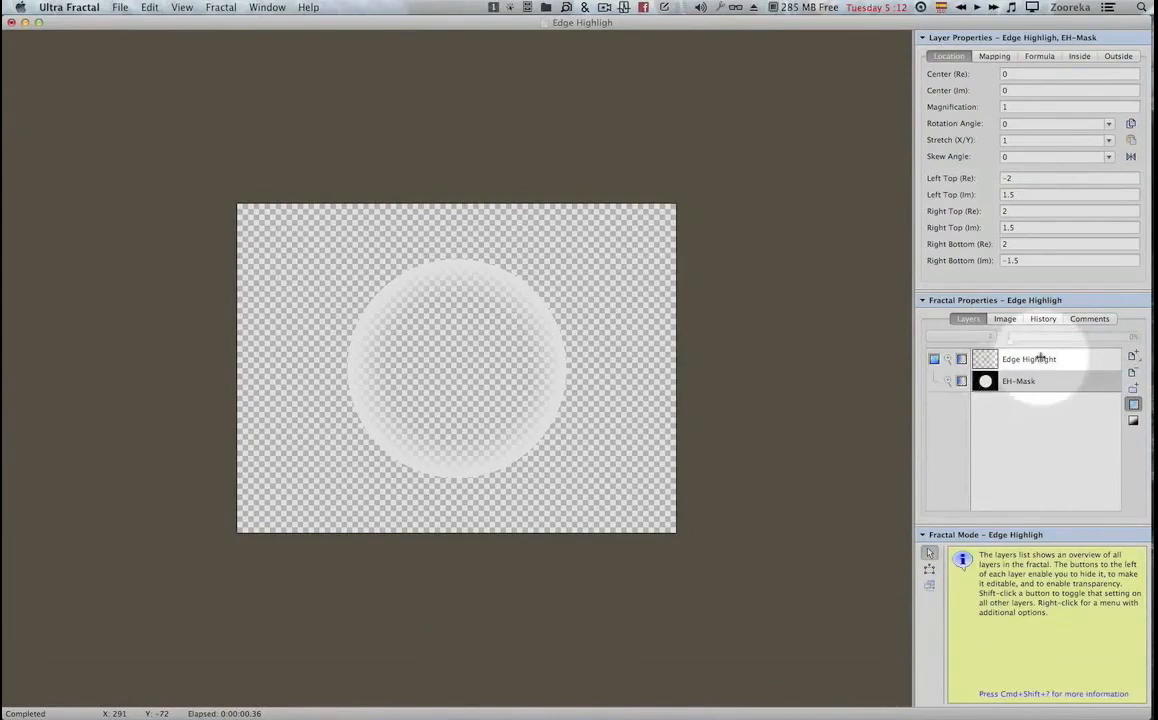
Select the Edge Highlight layer and open the recently used file Desktop/Assets/Framed.ufr.
click(975, 359)
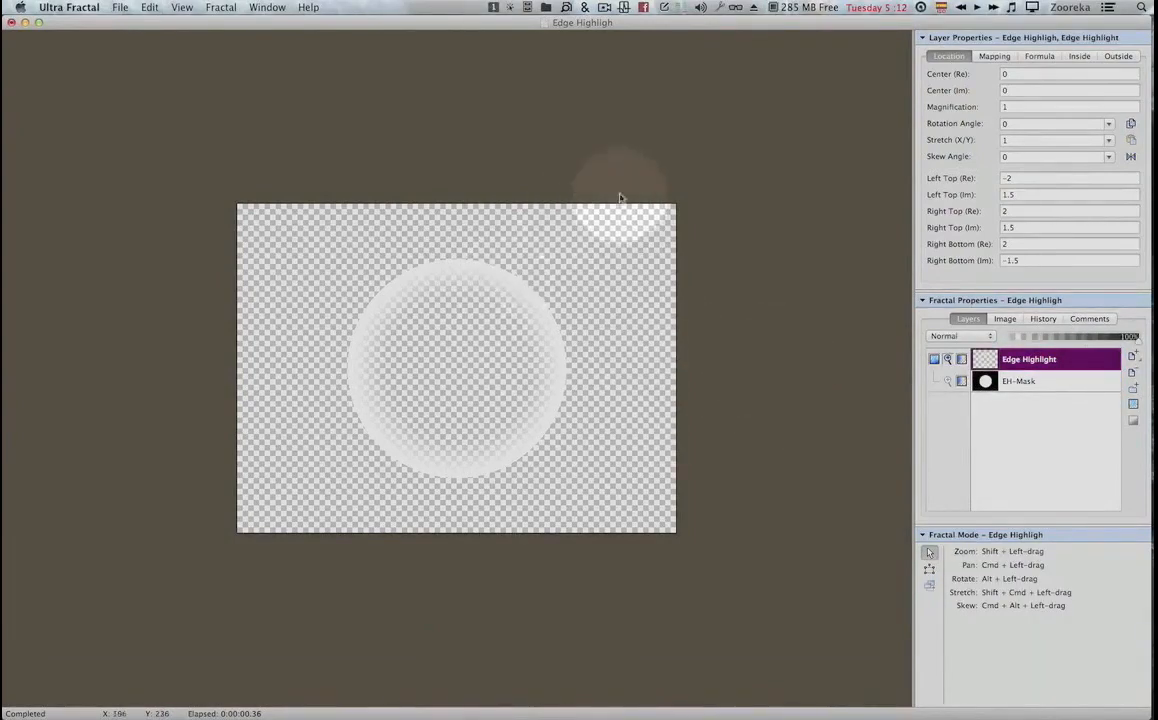
click(120, 8)
mouse_move(146, 63)
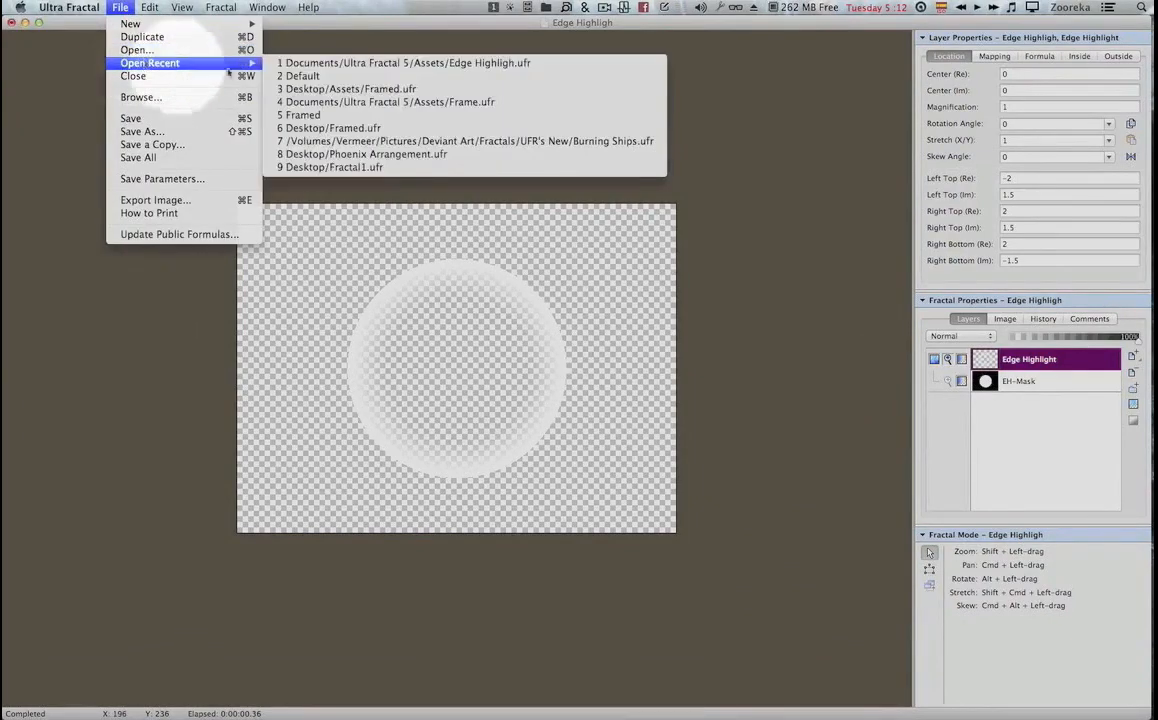
click(370, 90)
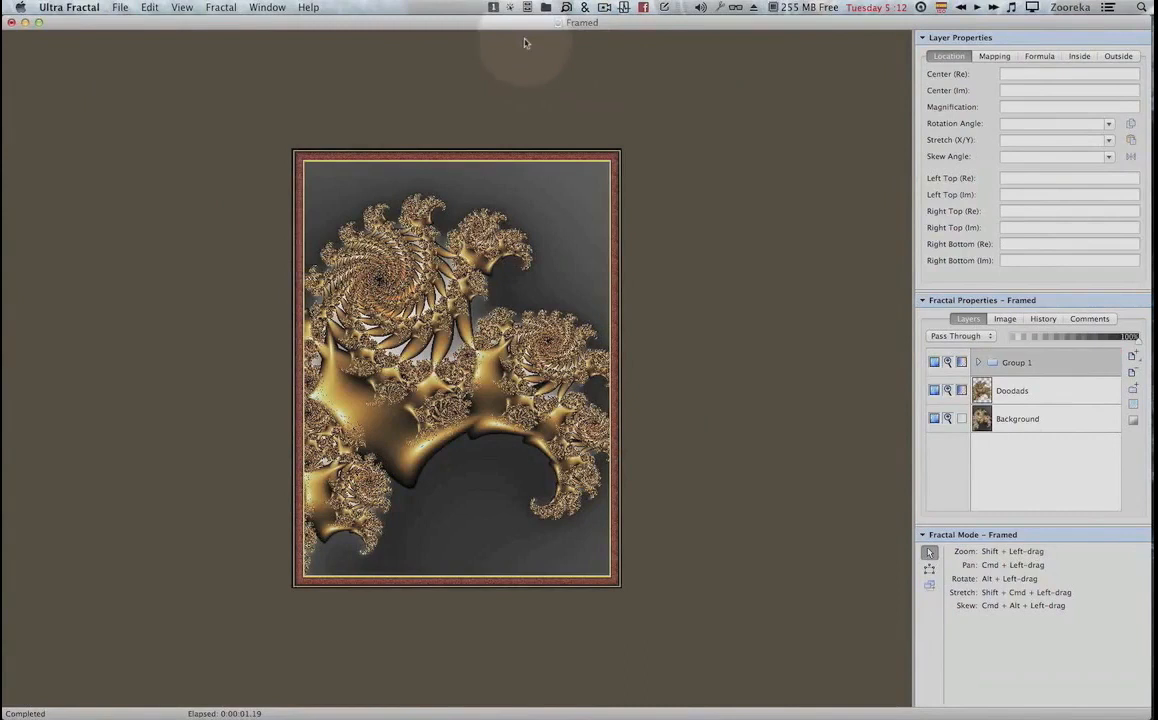
Return to the Edge Highligh fractal and copy its Edge Highlight and EH-Mask layers together.
click(277, 8)
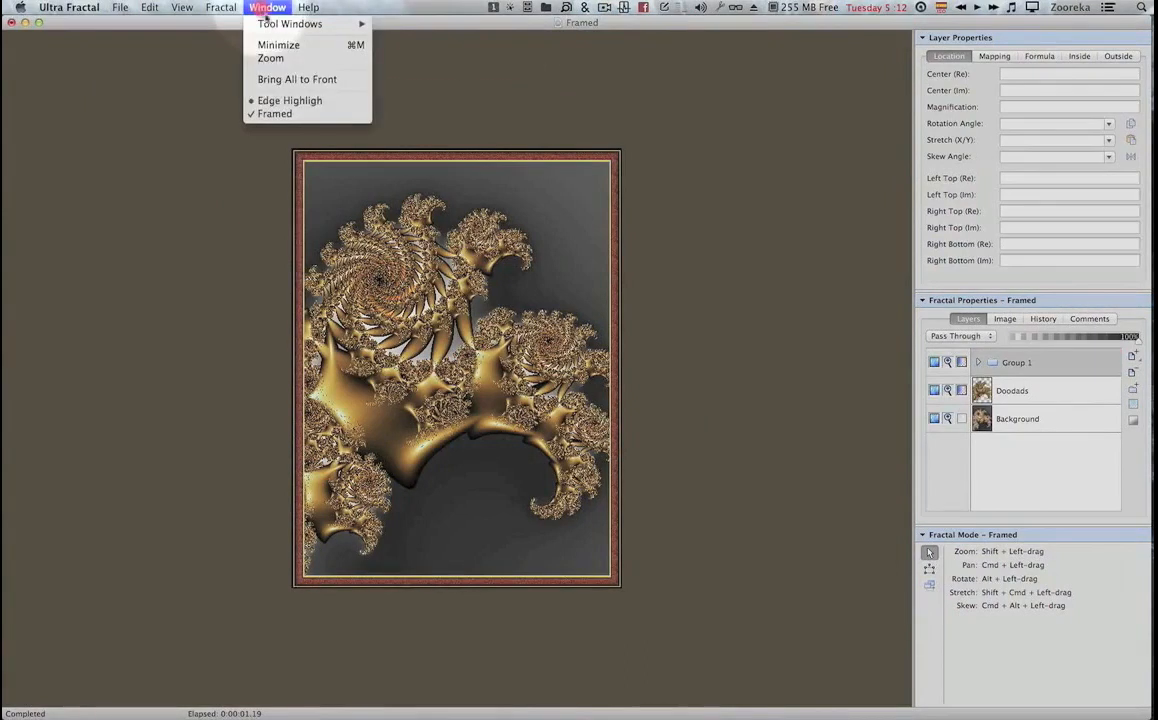
click(294, 102)
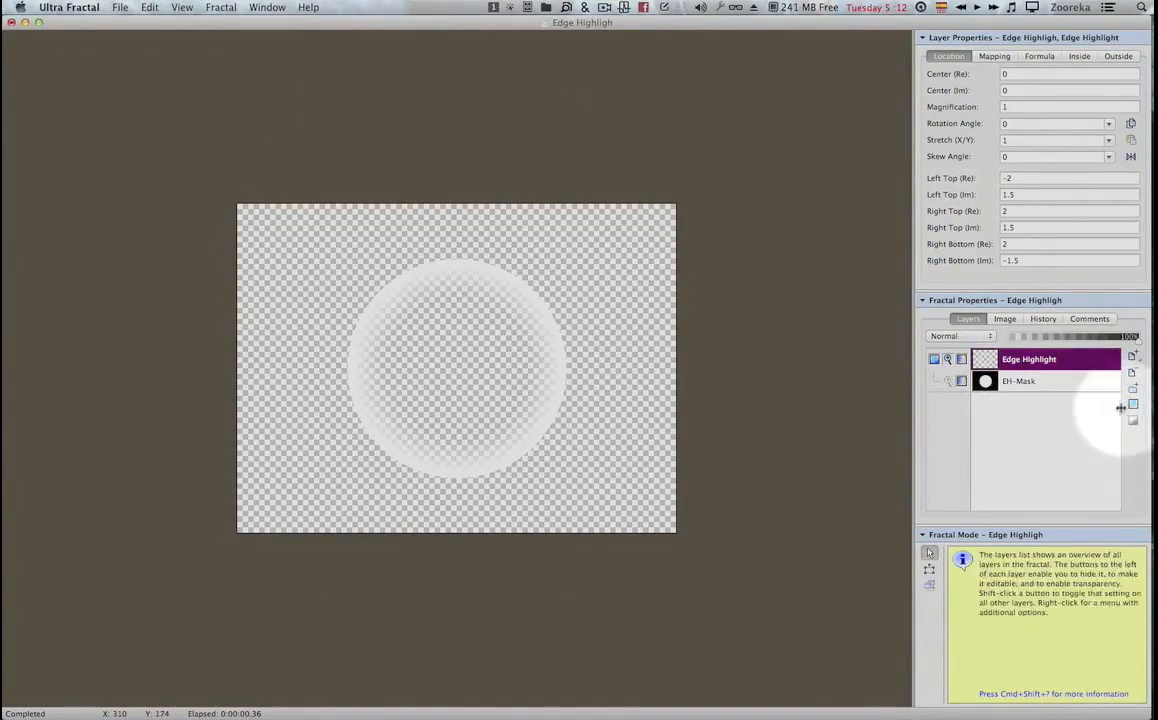
shift+click(1057, 381)
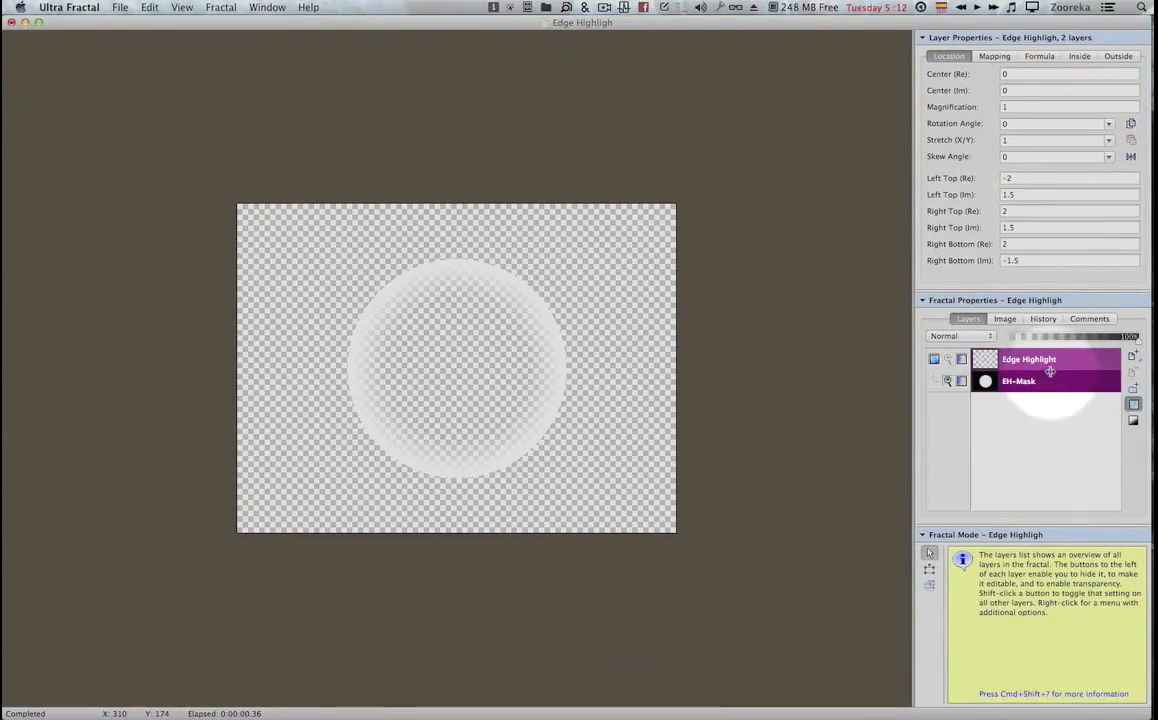
right_click(1050, 372)
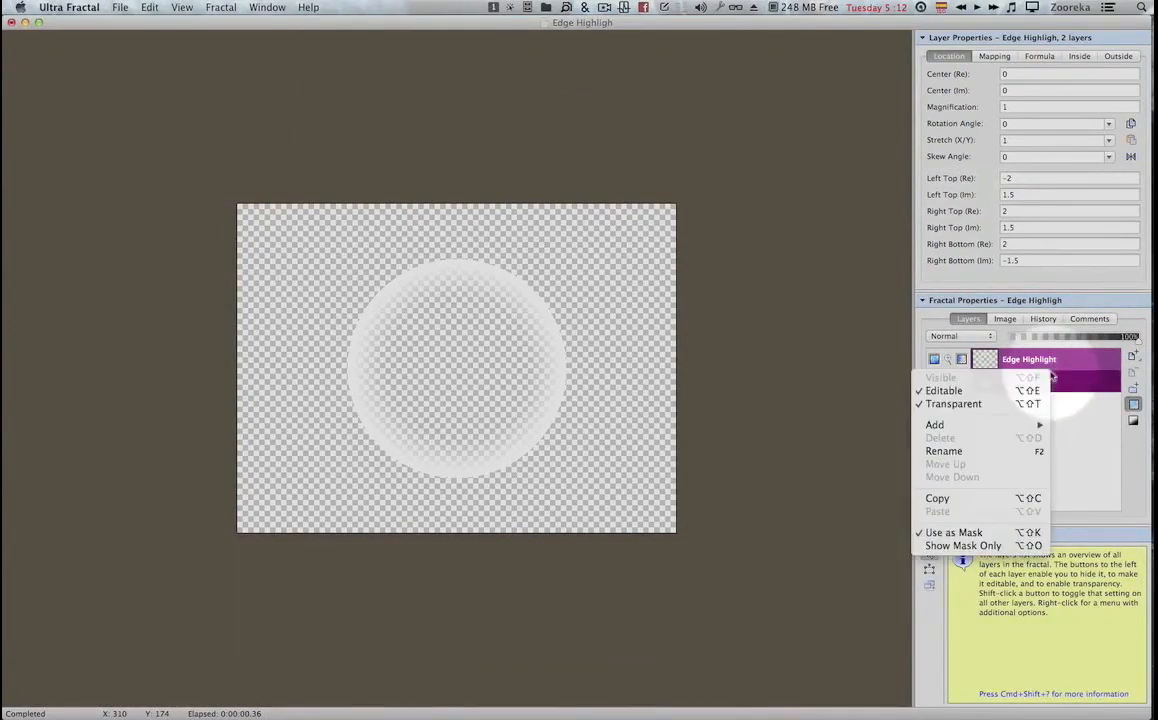
click(938, 499)
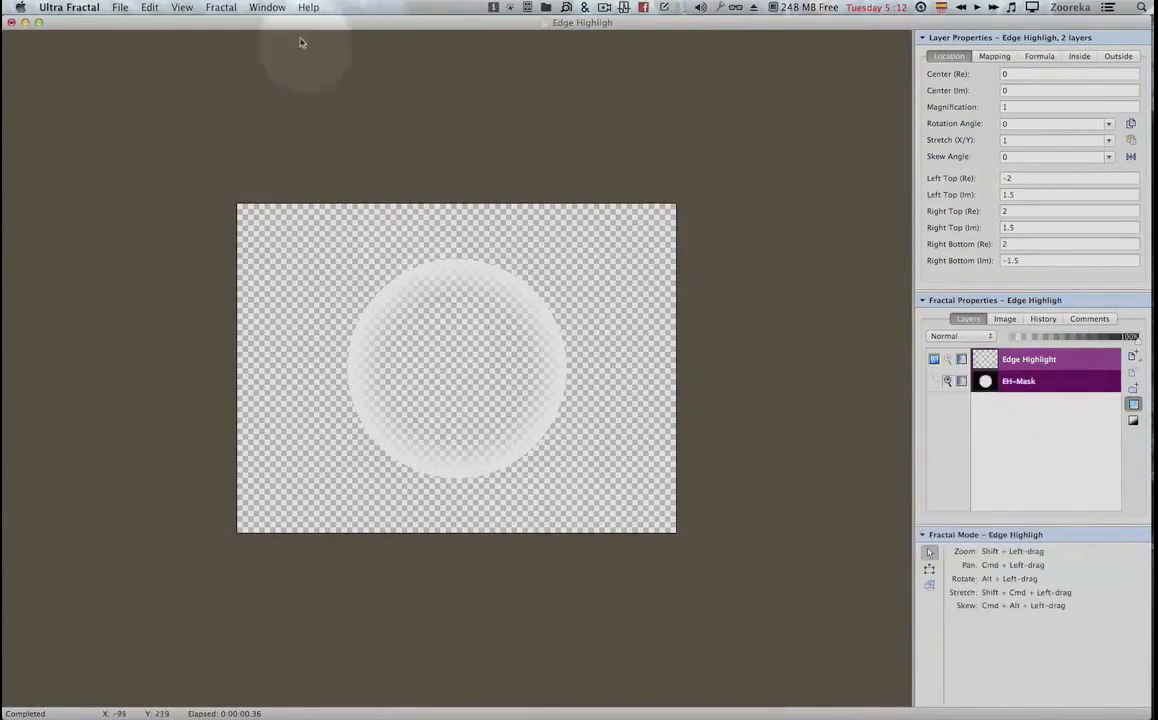
Switch to the Framed fractal and paste the two copied layers above Group 1.
click(268, 8)
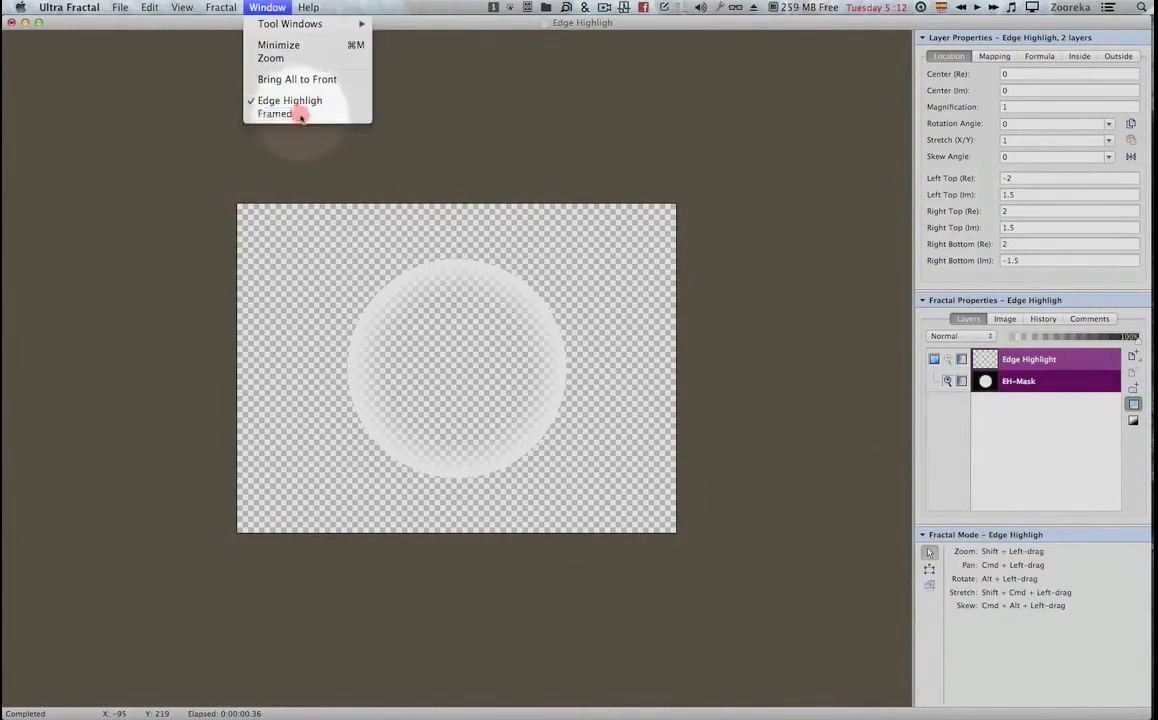
click(299, 116)
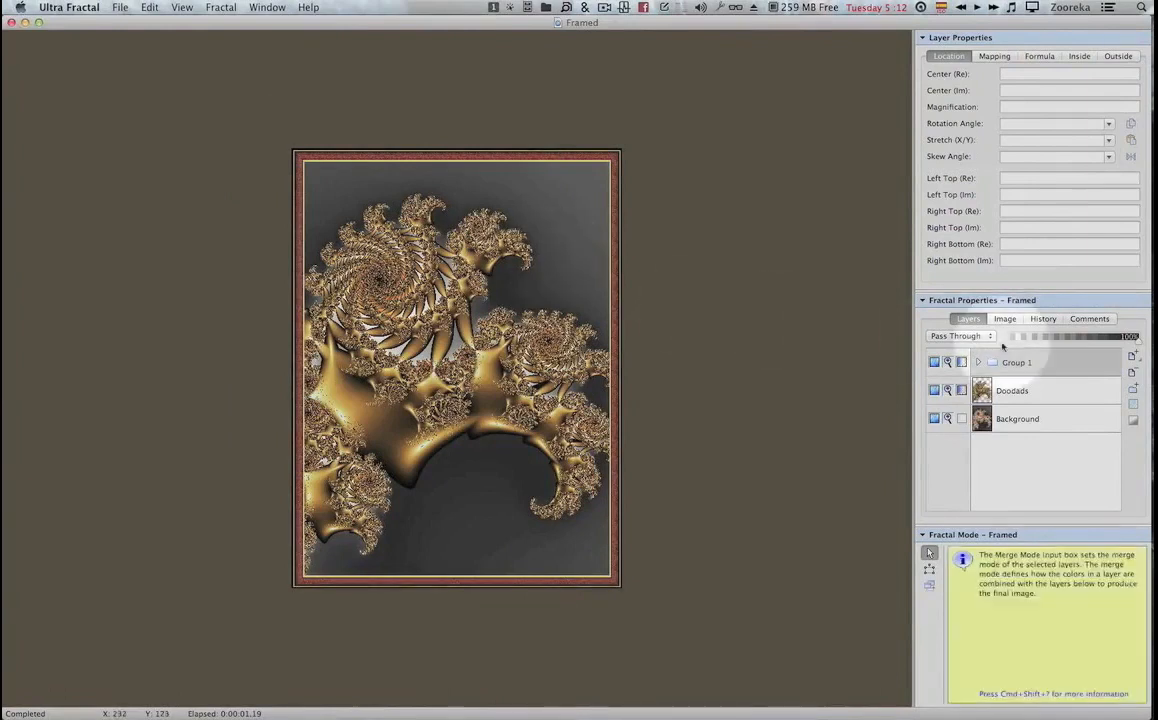
right_click(1020, 357)
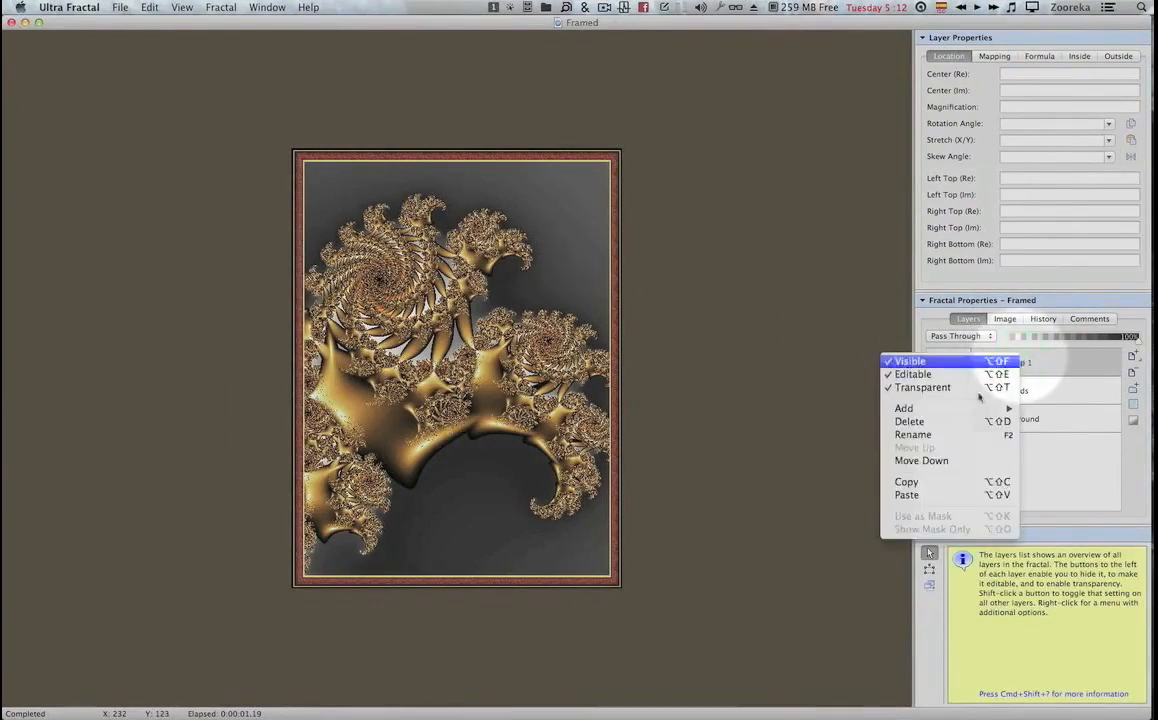
click(918, 494)
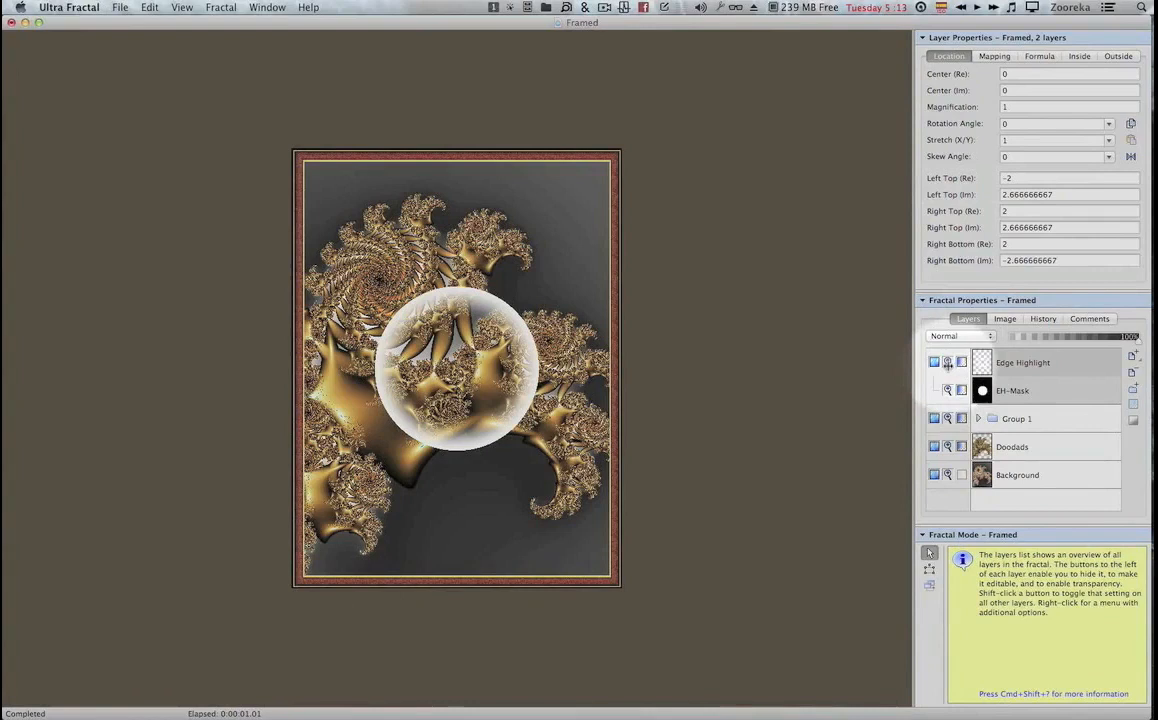
Make Edge Highlight the only editable layer in Framed, and pan and zoom it so its glow falls along the sphere's upper-left edge.
shift+click(947, 362)
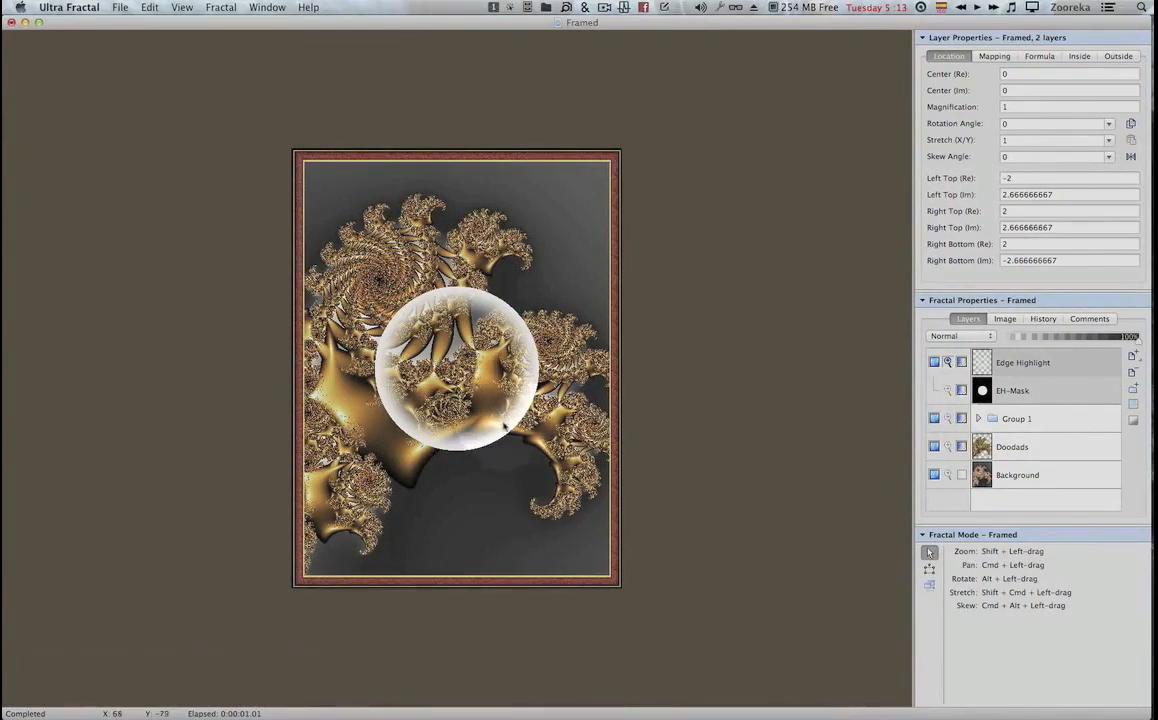
key(super)
drag(504, 427, 516, 426)
shift+drag(446, 292, 516, 297)
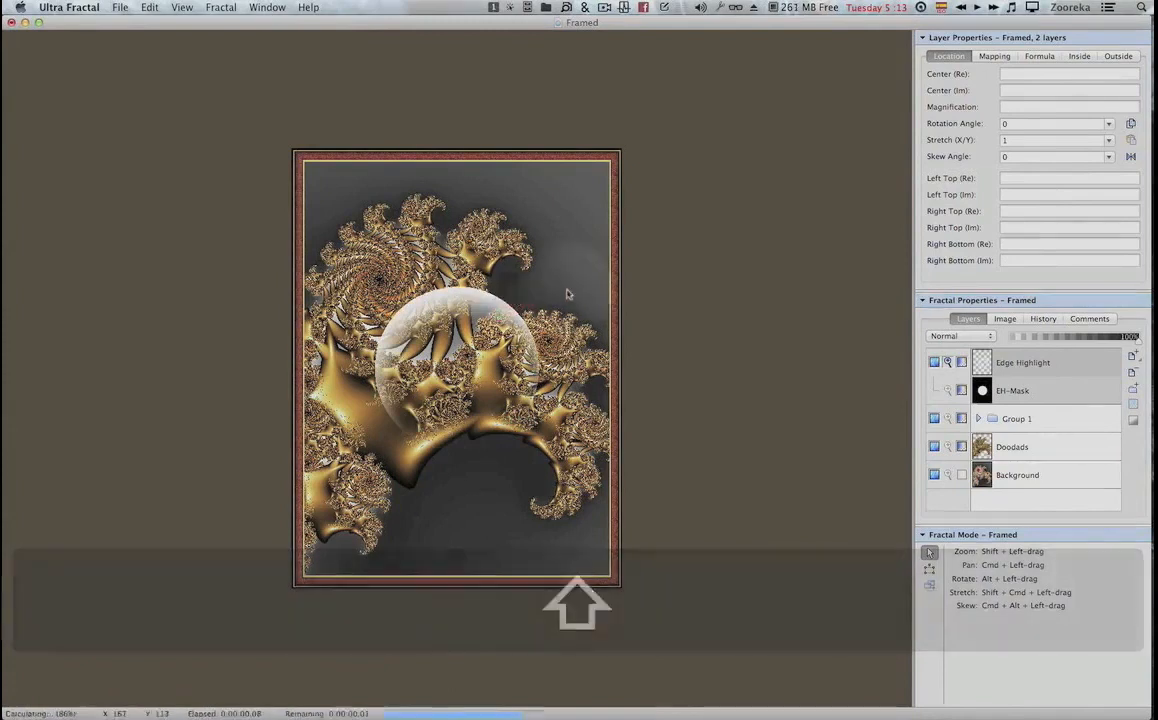